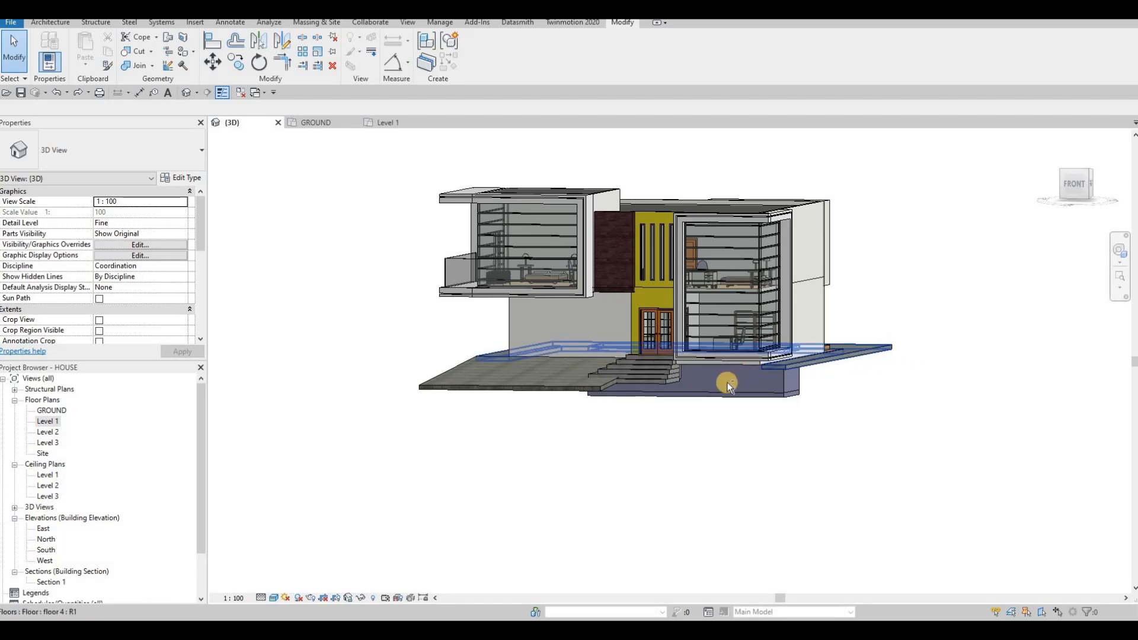
middle_click_drag(785, 397, 674, 368, "shift")
scroll(675, 368, "up", 3)
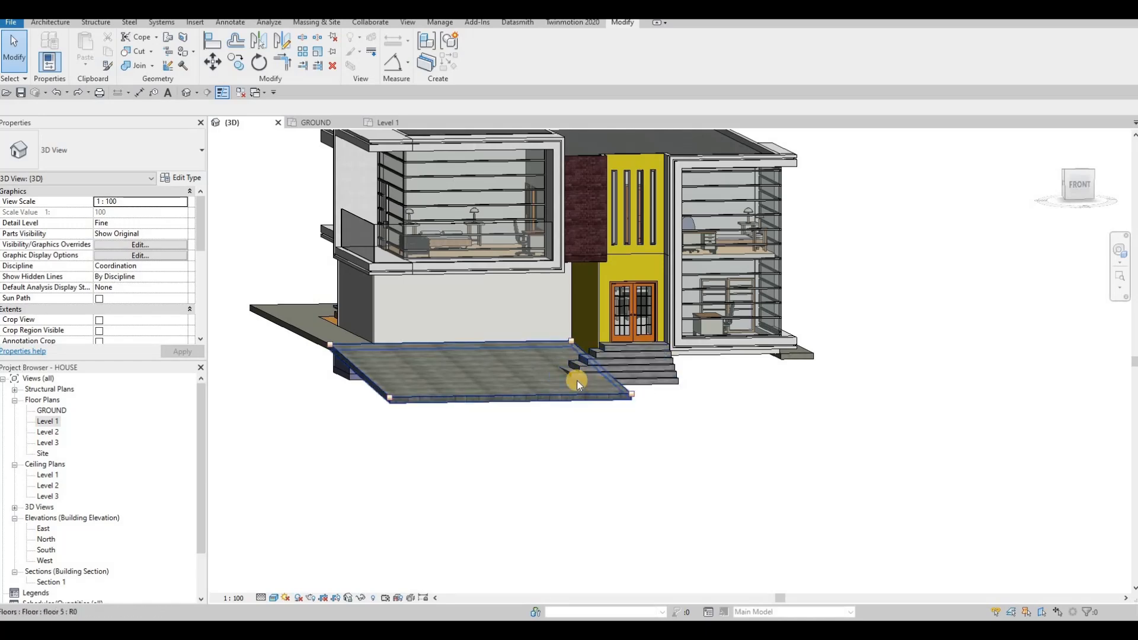
key("F1")
key("F1")
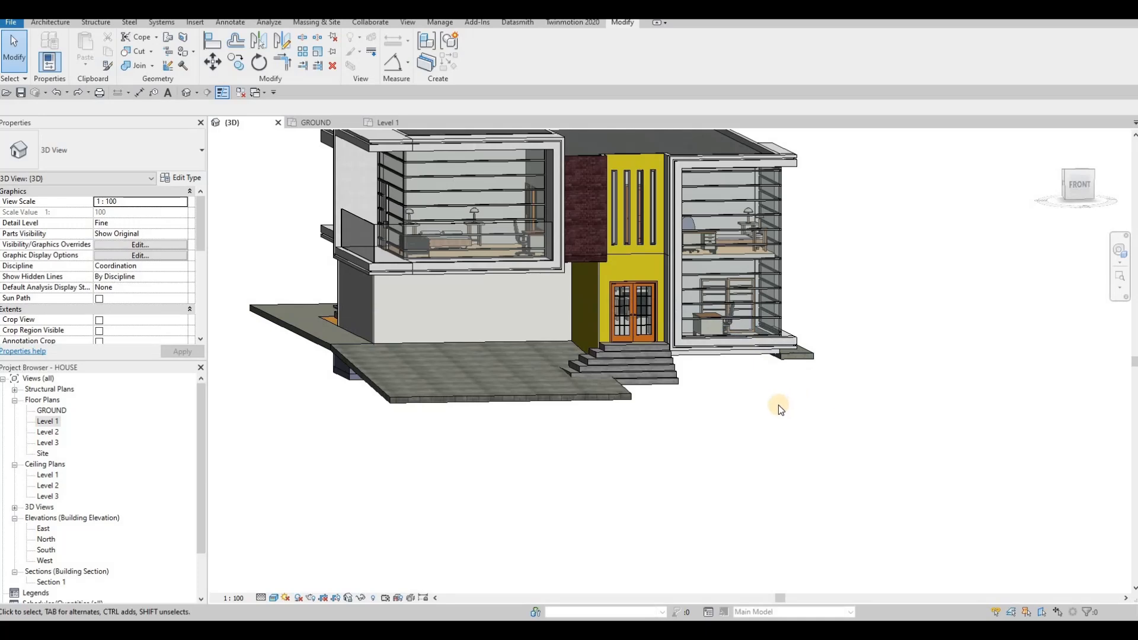
mouse_move(767, 355)
middle_mouse_down("shift")
mouse_move(738, 358)
mouse_move(756, 342)
middle_mouse_up("shift")
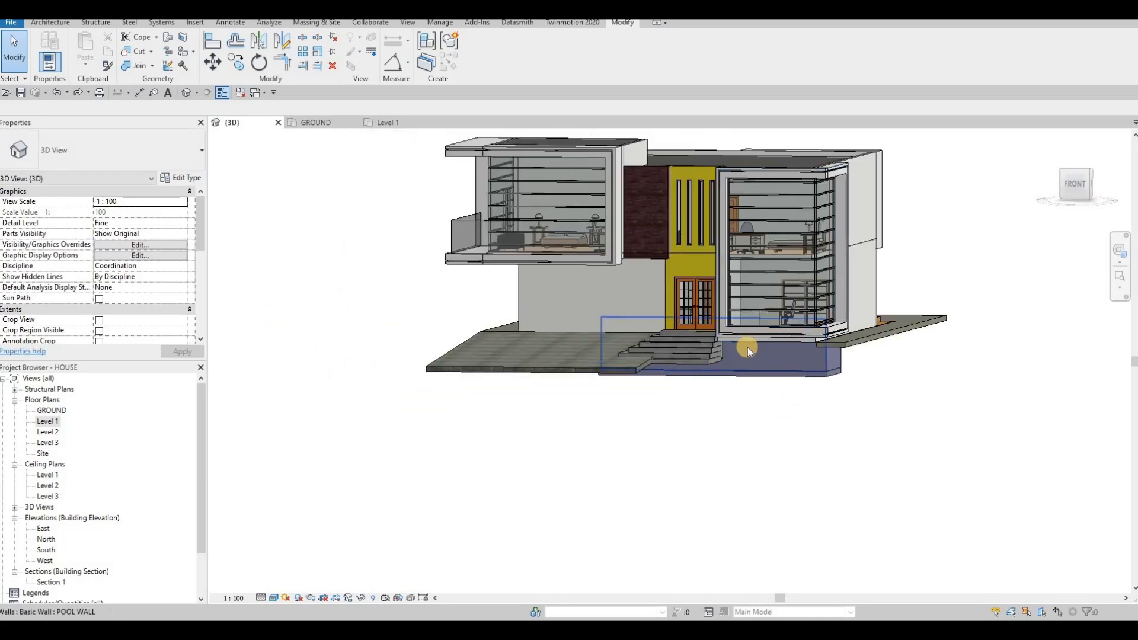
Open the Site floor plan.
double_click(42, 454)
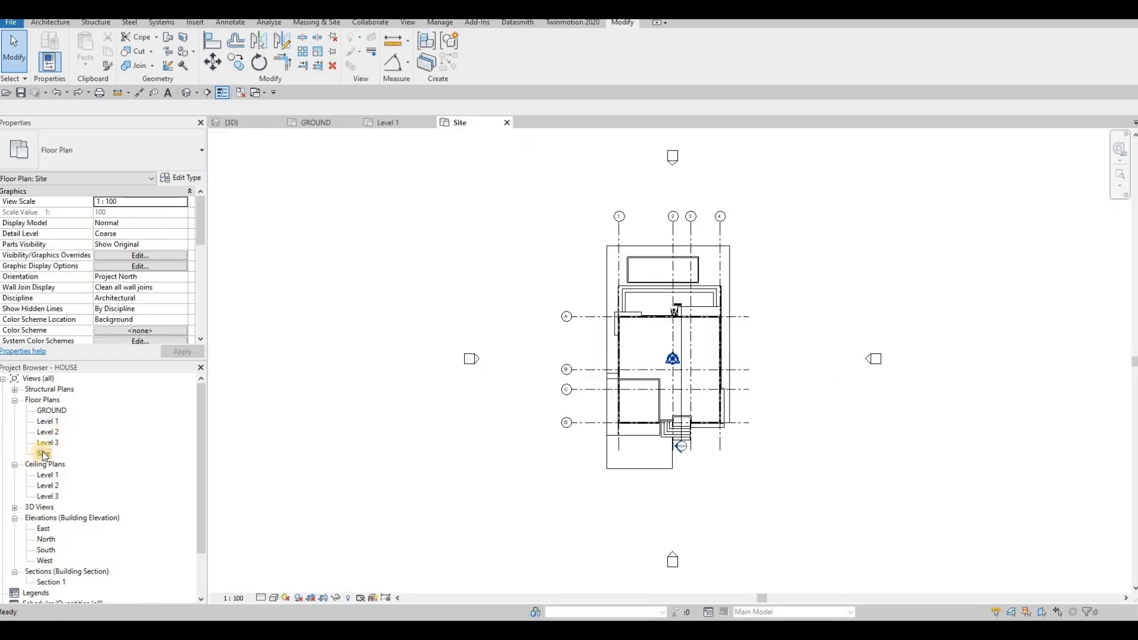
middle_click_drag(473, 399, 435, 411)
key("F1")
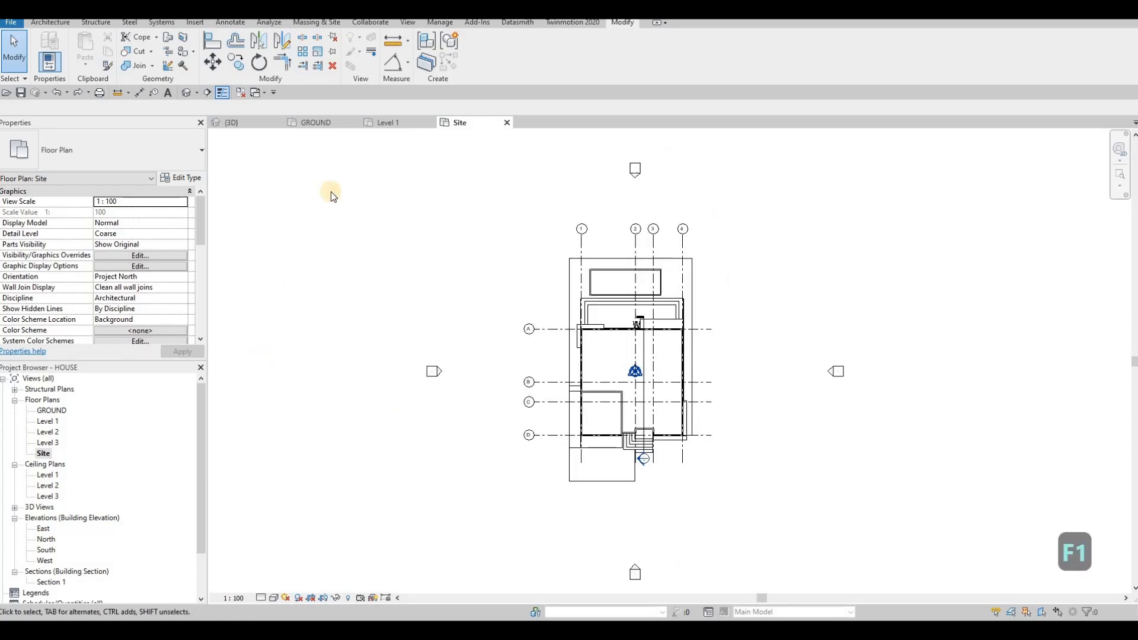
Start a toposurface with the absolute point elevation set to 0, trying one point beside the house and undoing it.
left_click(328, 24)
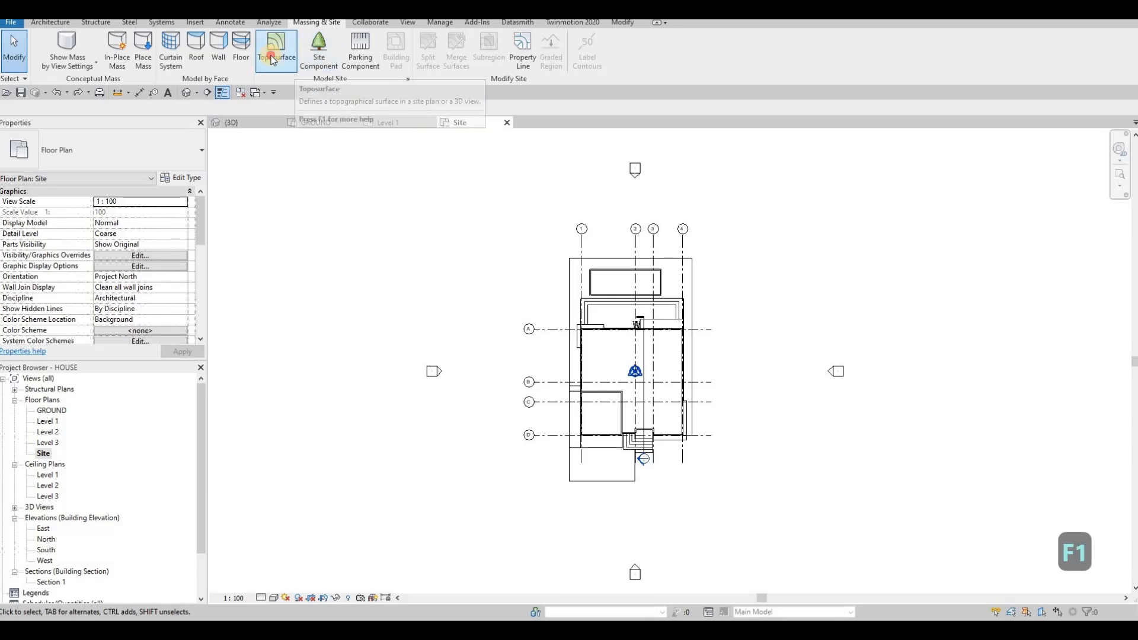
left_click(273, 59)
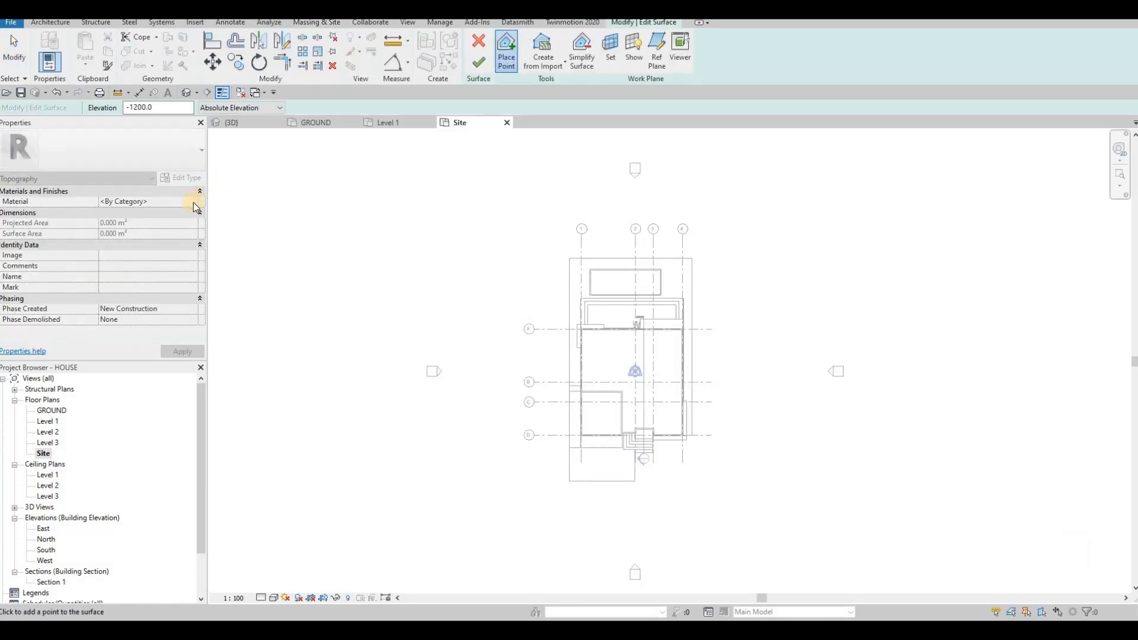
left_click(160, 203)
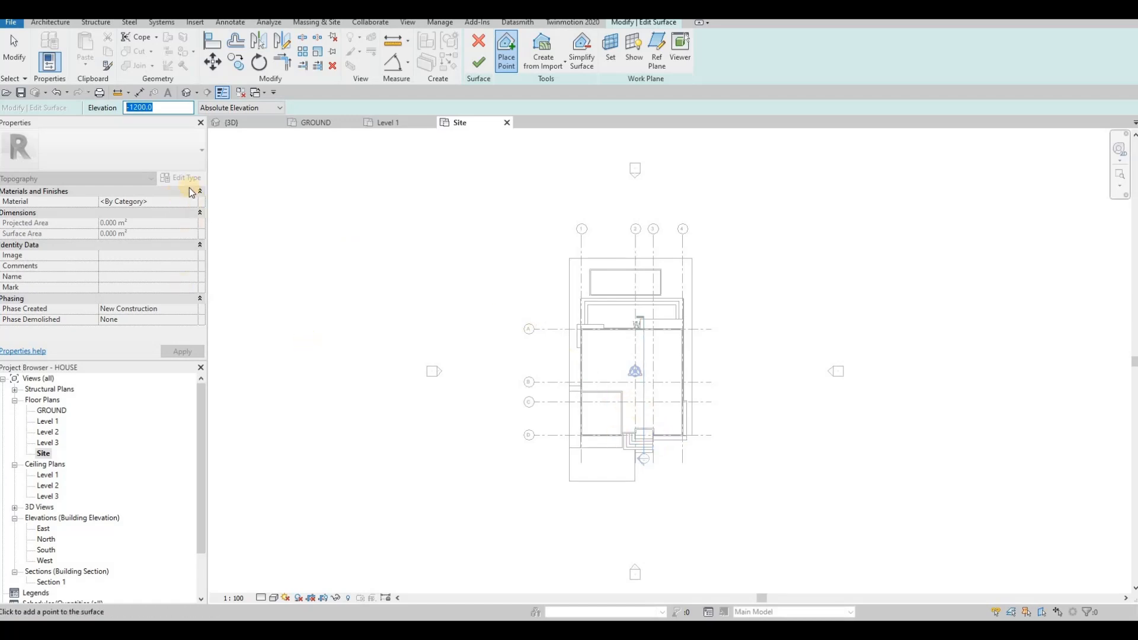
key("BackSpace")
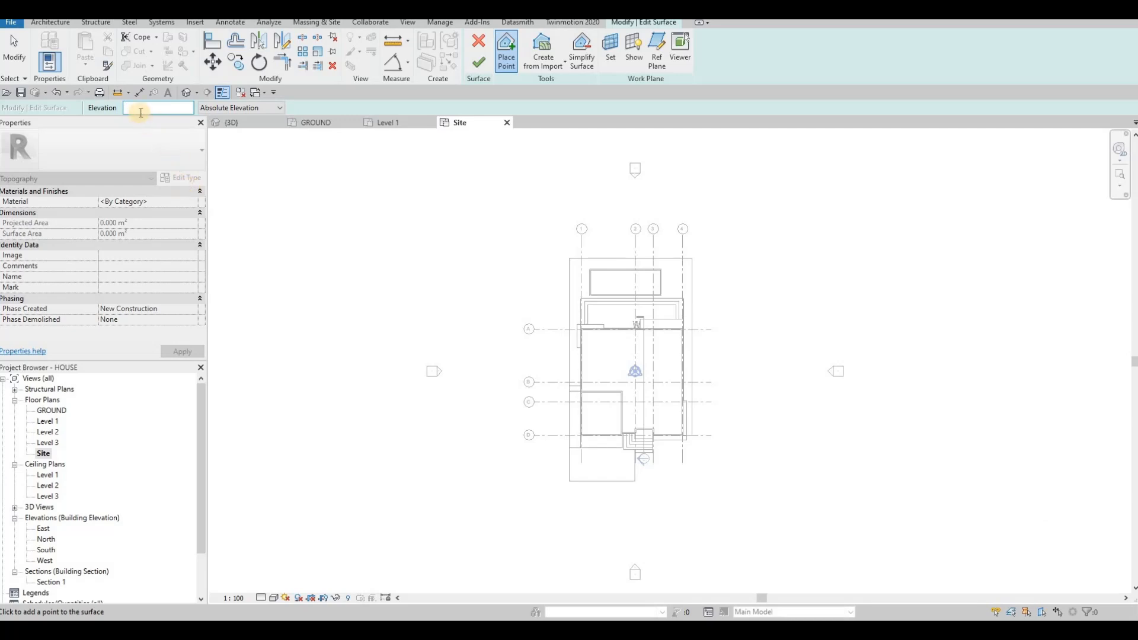
type("0")
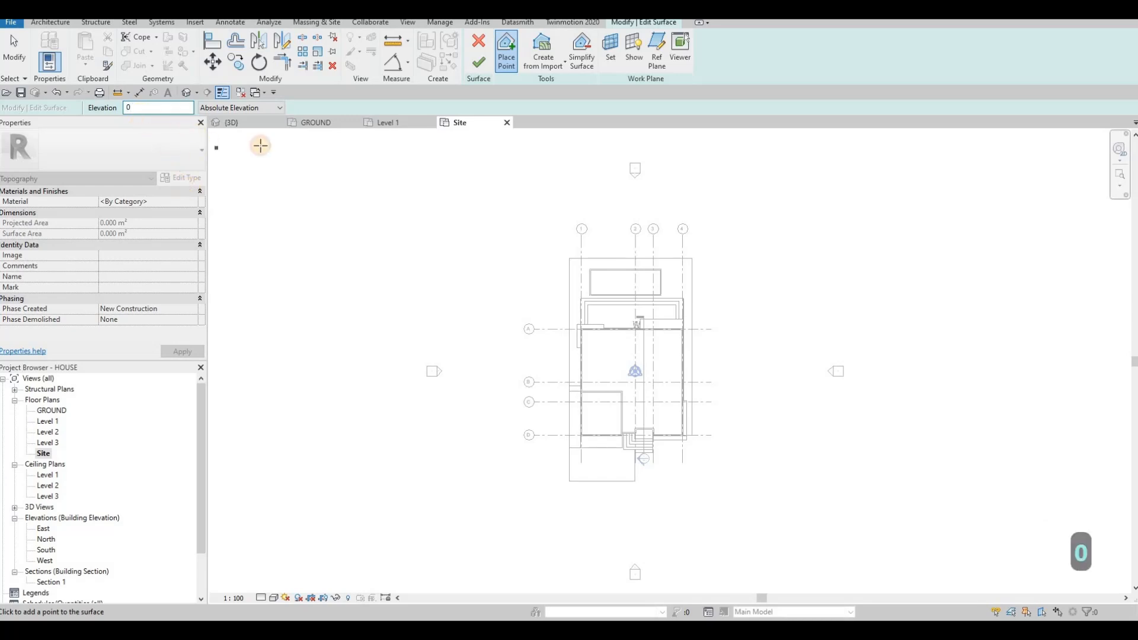
left_click(295, 163)
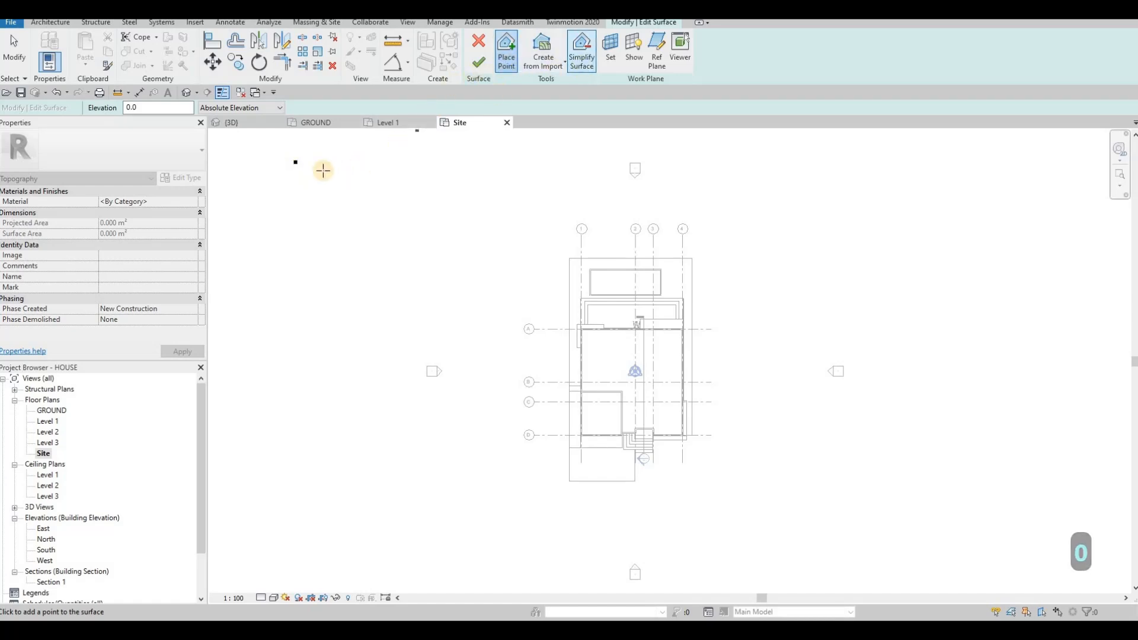
key("ctrl+z")
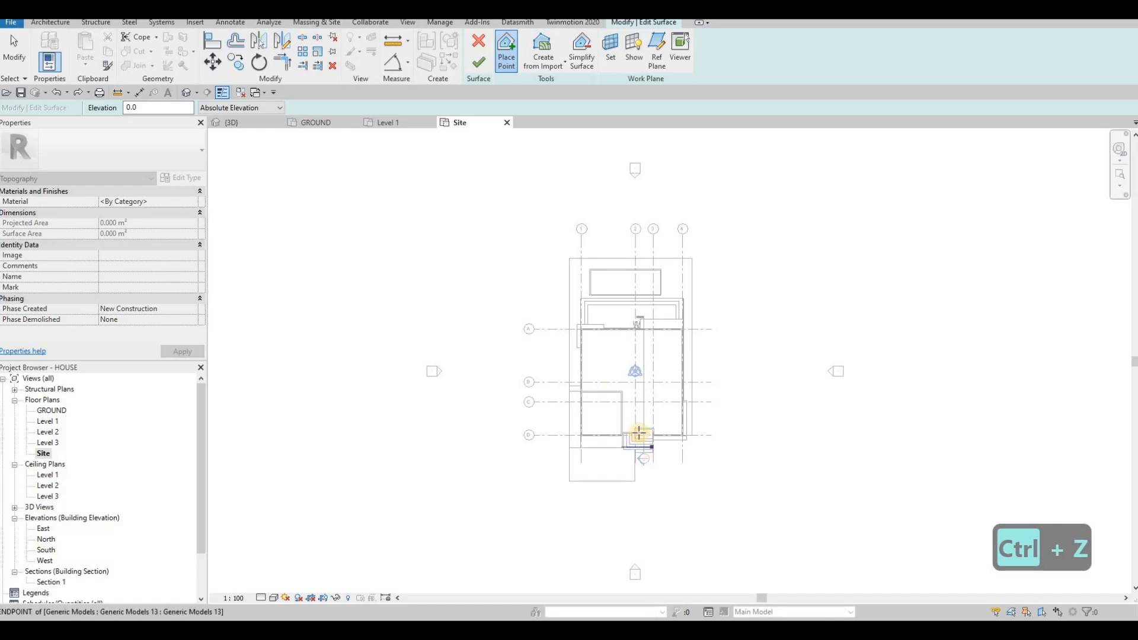
Place toposurface points at elevation 0 along the house front, from the entrance landing to past the far corner and back, and finish the surface.
scroll(645, 445, "up", 8)
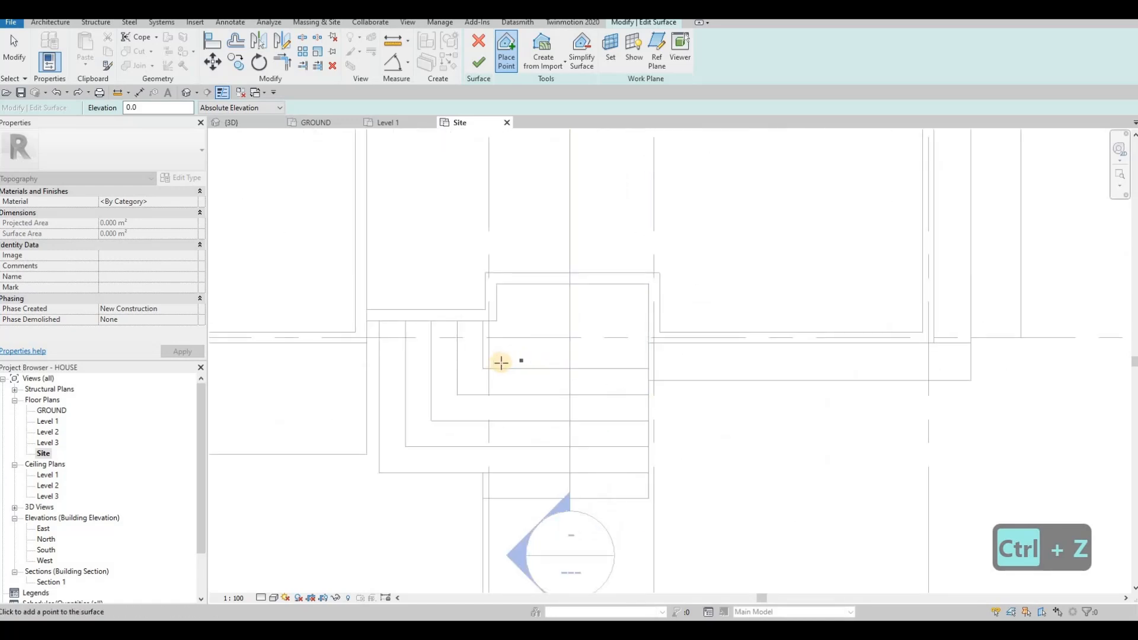
left_click(648, 344)
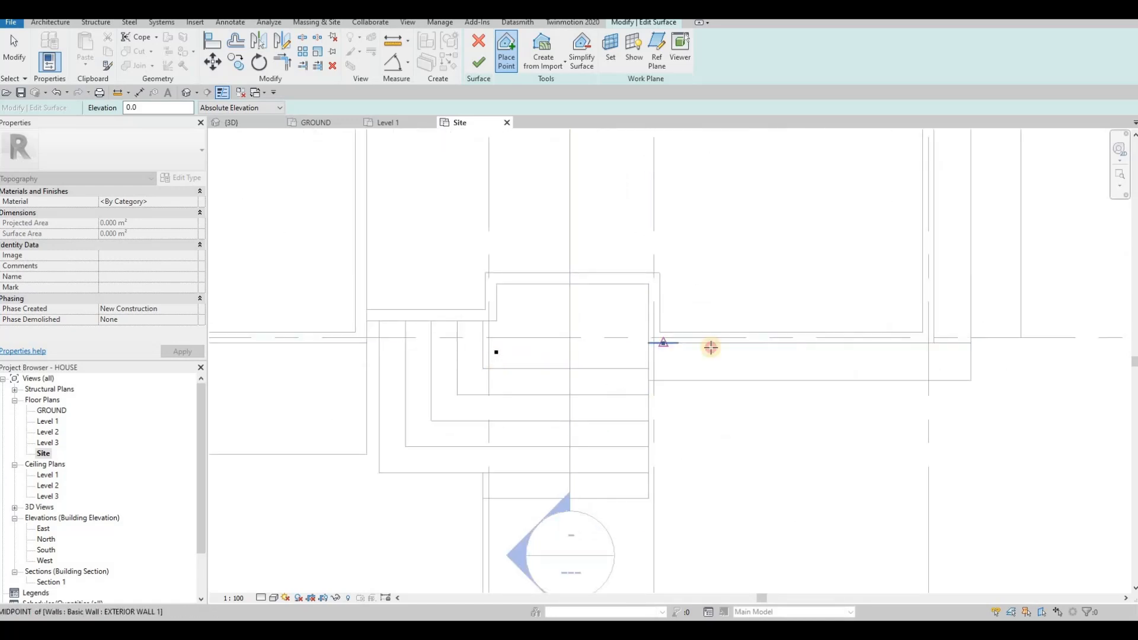
left_click(933, 342)
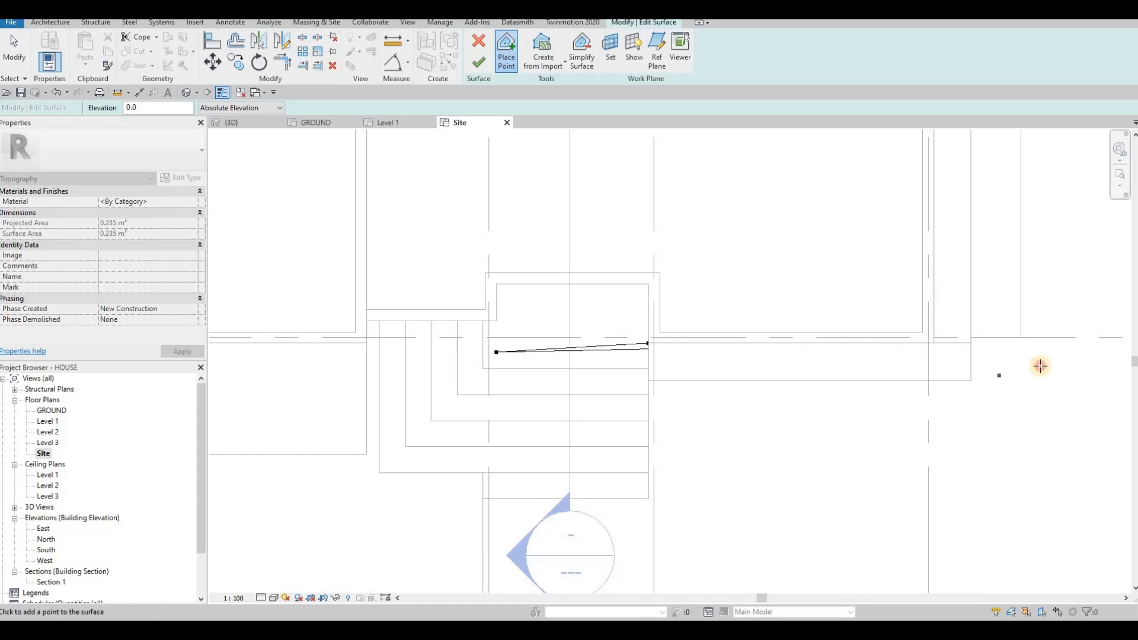
scroll(921, 302, "down", 2)
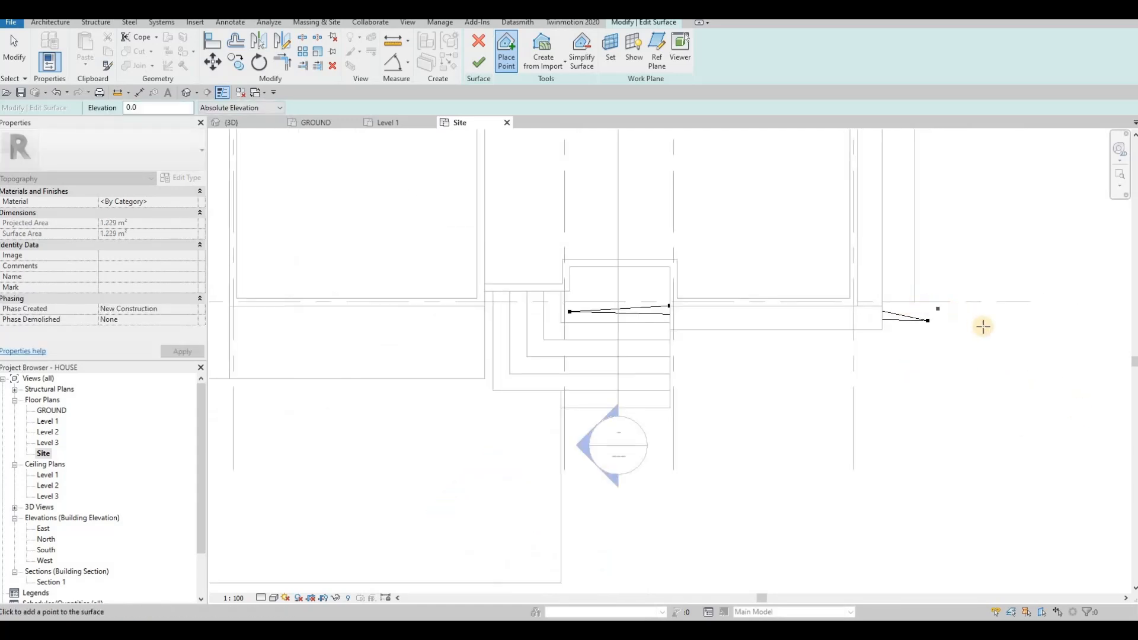
left_click(983, 327)
left_click(1007, 366)
left_click(935, 379)
left_click(689, 336)
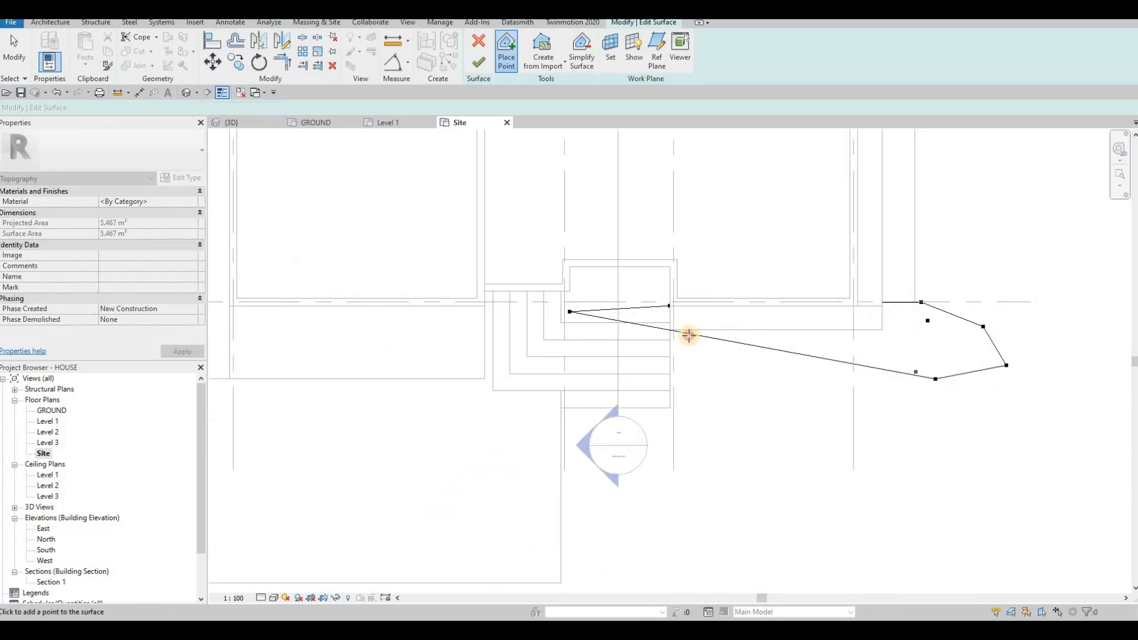
left_click(676, 339)
left_click(676, 355)
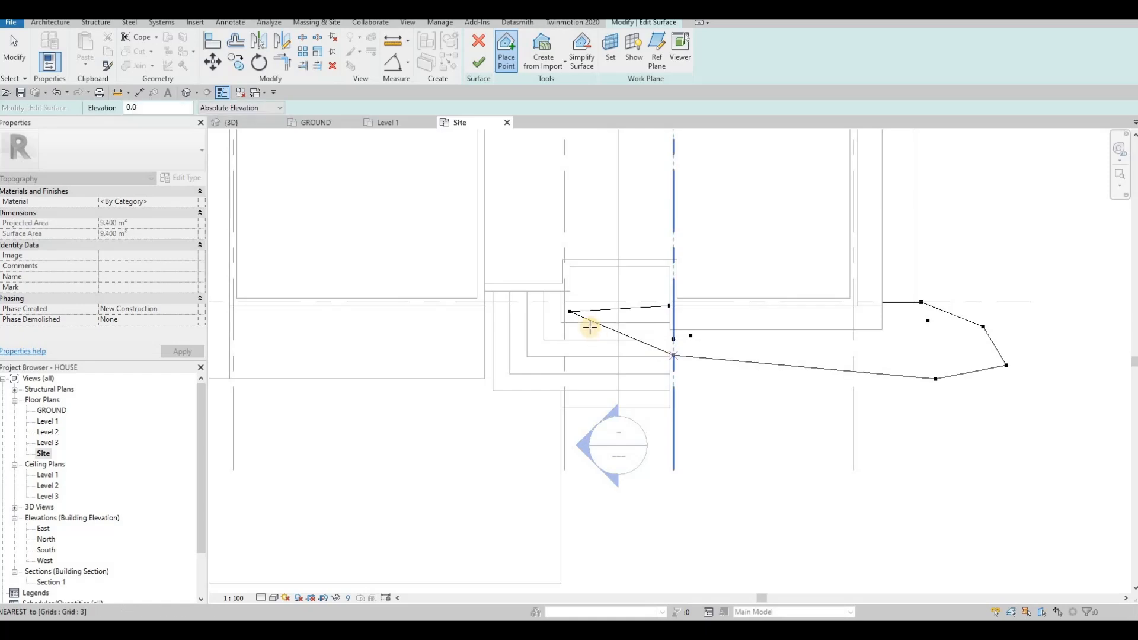
Open the 3D view and inspect where the toposurface sits relative to the entrance steps and front floor.
left_click(252, 126)
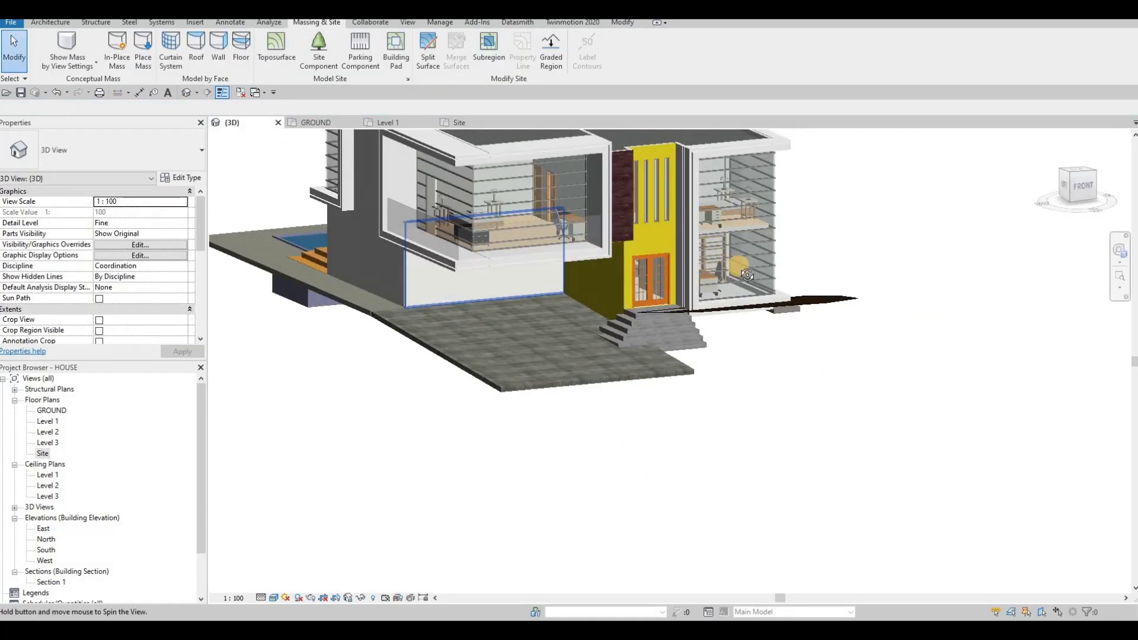
middle_click_drag(746, 275, 675, 346, "shift")
key("Escape")
scroll(797, 320, "up", 2)
left_click(796, 320)
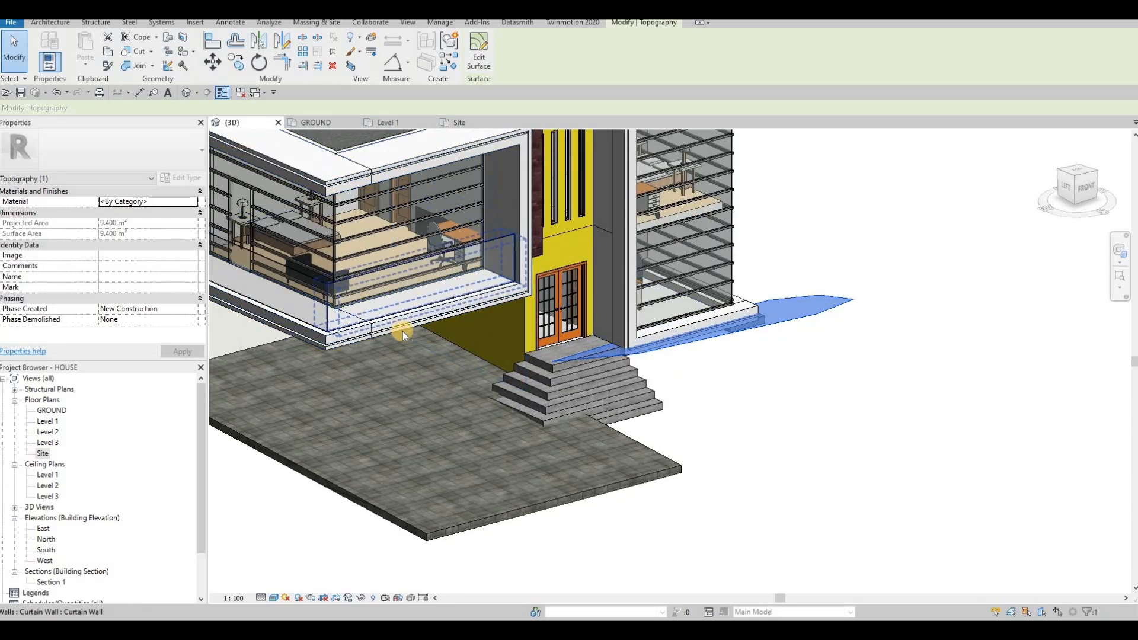
key("Escape")
key("Escape")
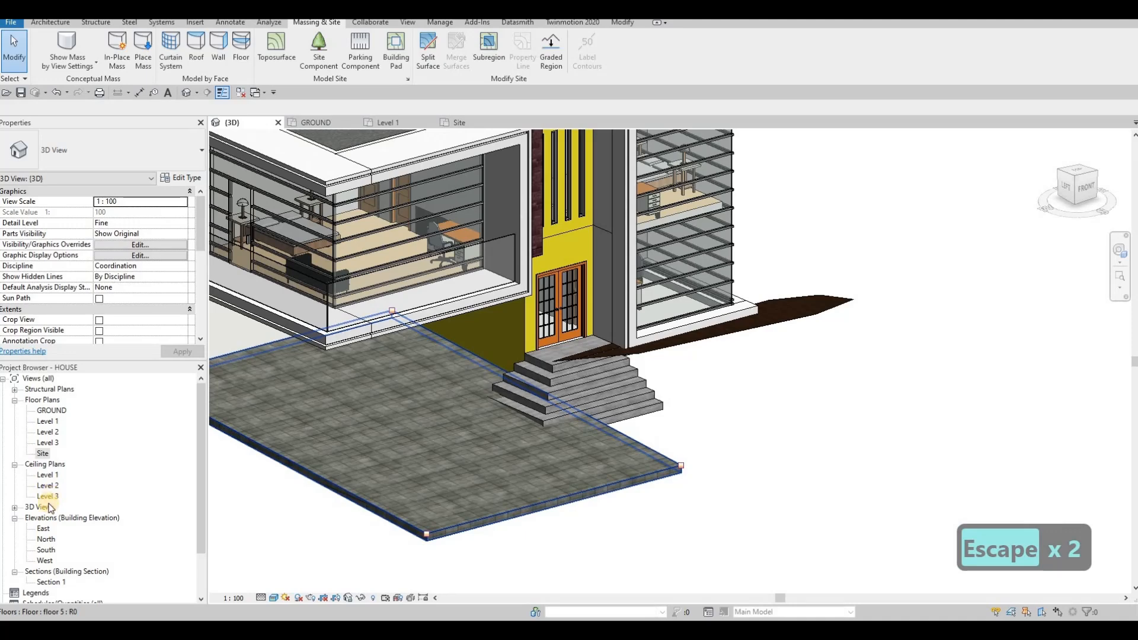
Open the South elevation to compare the ground heights around the house with the levels.
double_click(46, 540)
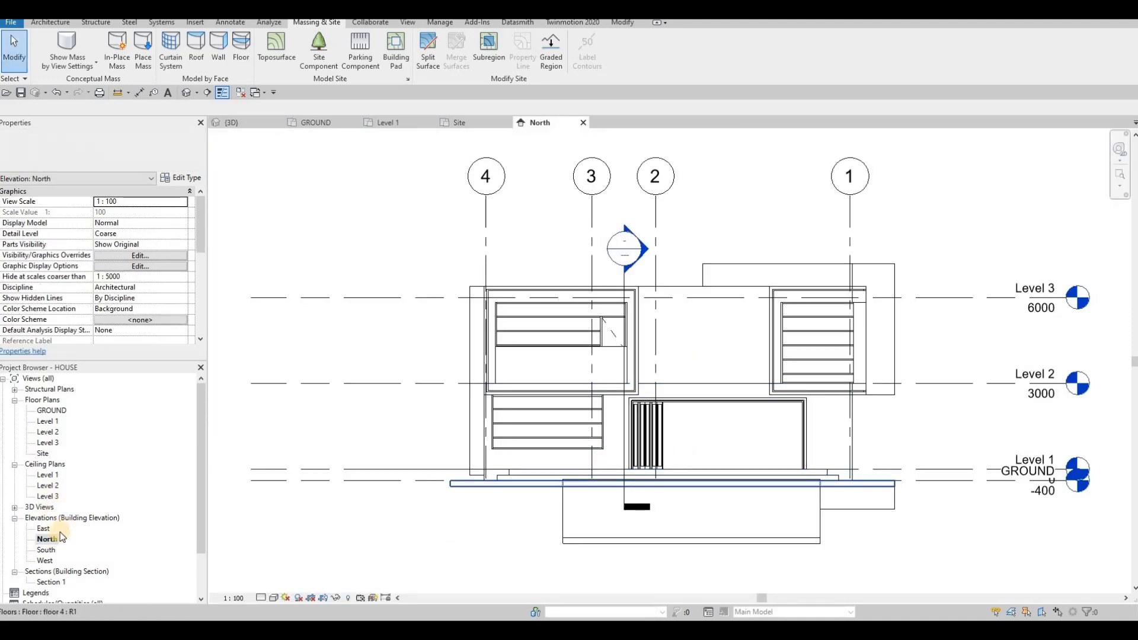
left_click(582, 123)
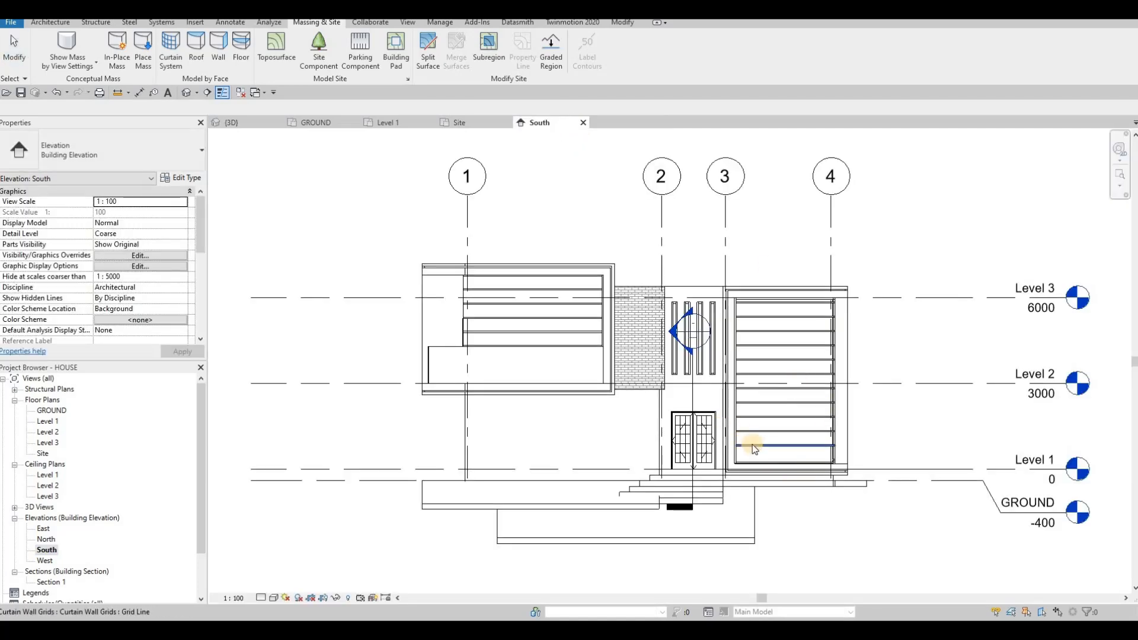
middle_click_drag(770, 480, 695, 427)
key("Tab")
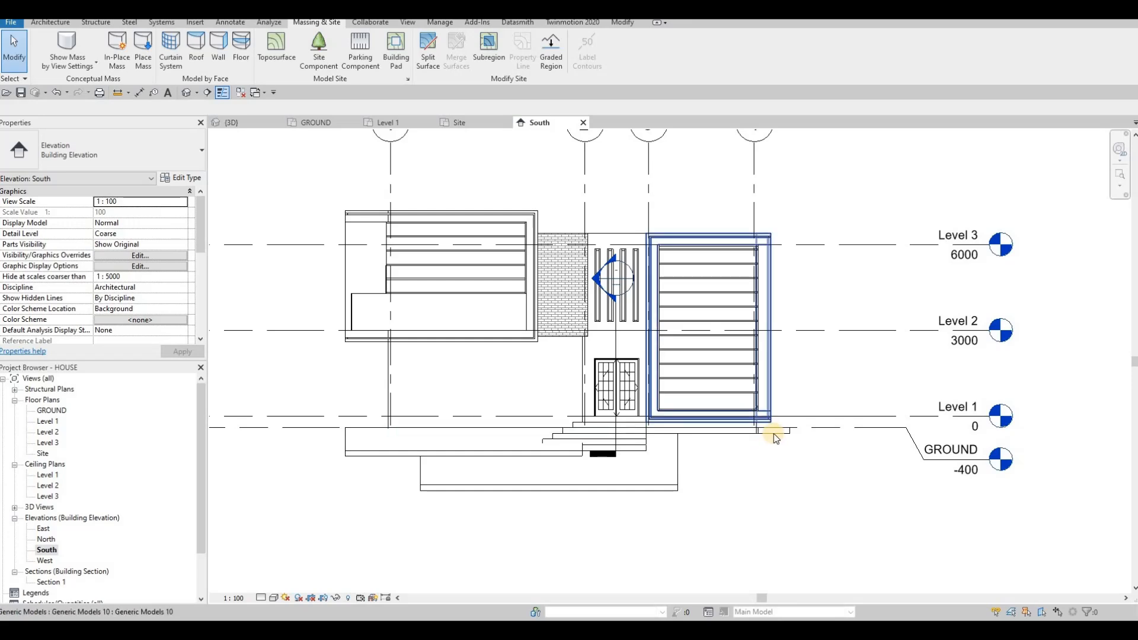
Leave surface editing without changes and delete the toposurface lying at Level 1 in the South elevation.
left_click(595, 370)
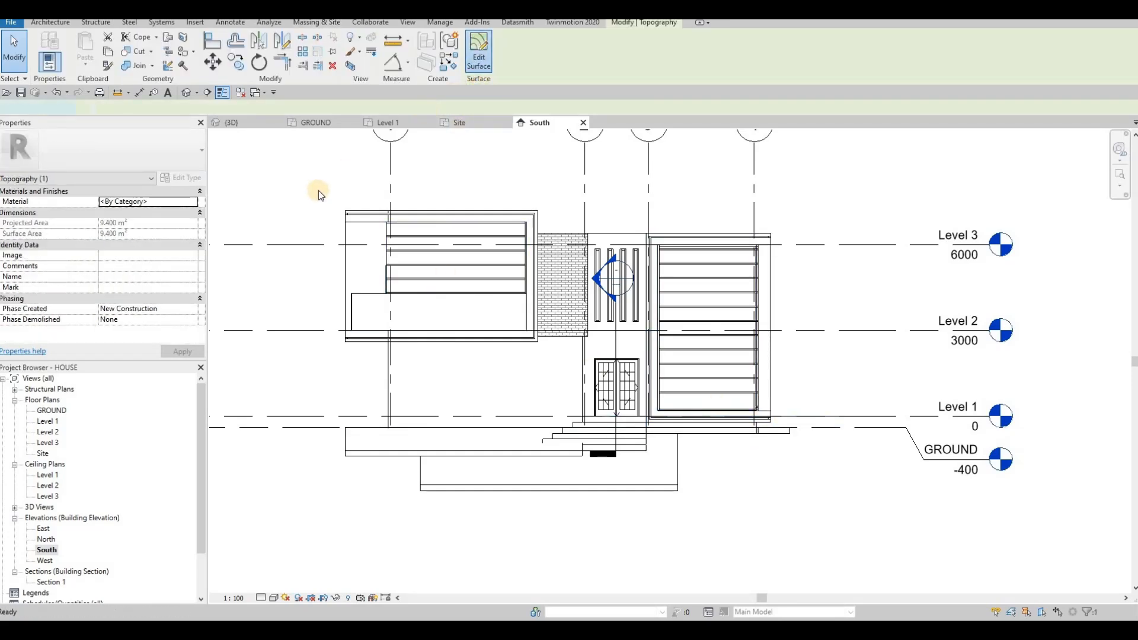
left_click(479, 57)
key("Escape")
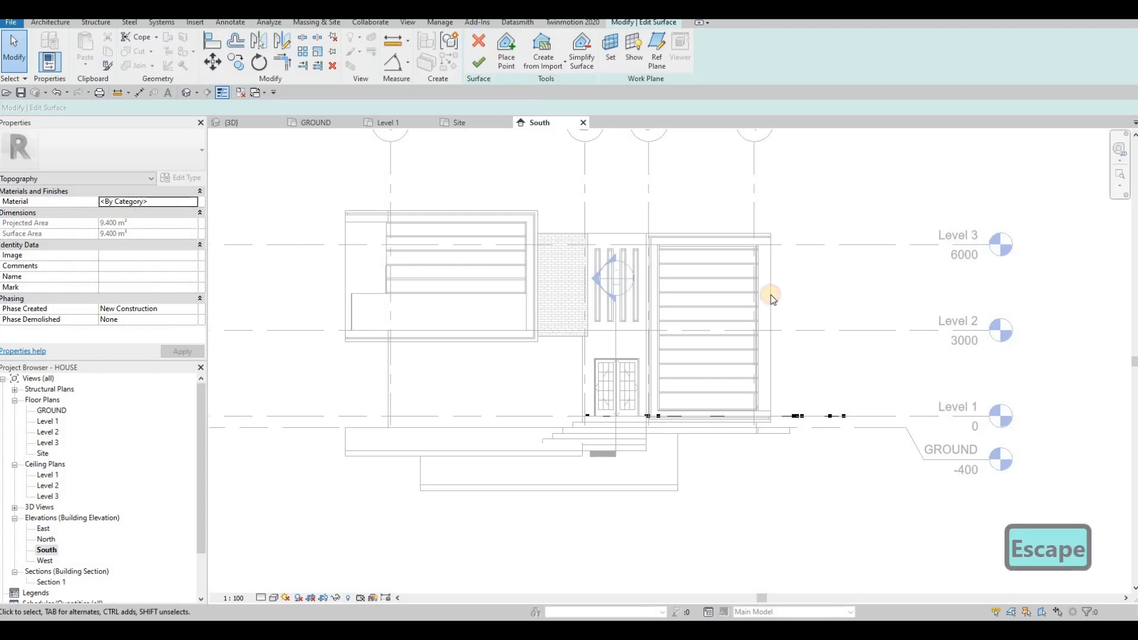
key("Escape")
key("Escape")
left_click(788, 416)
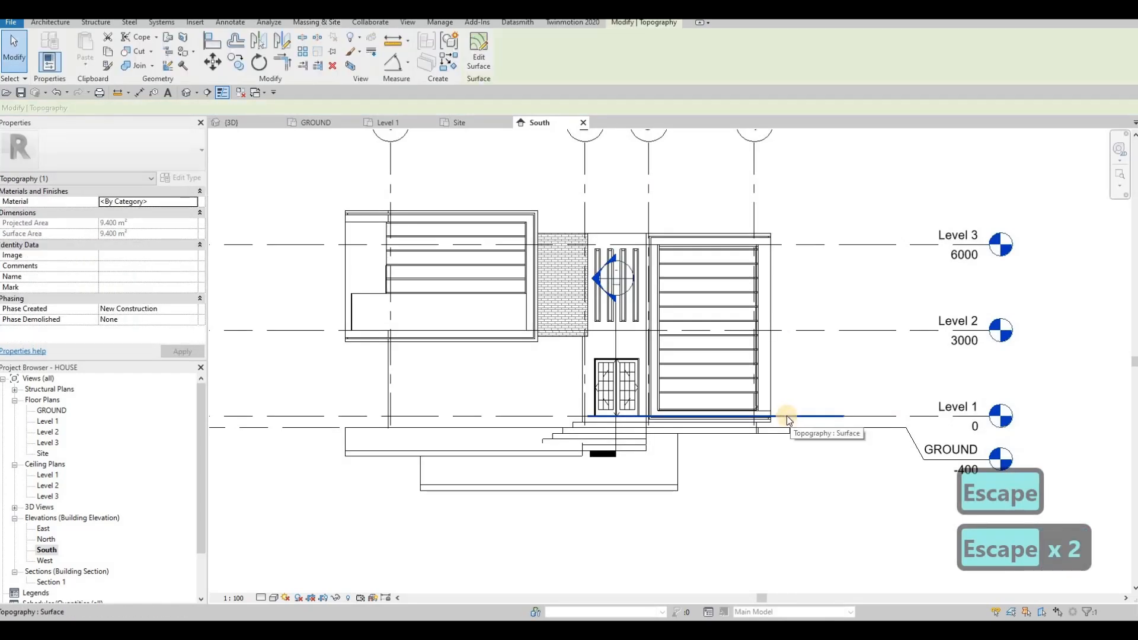
key("Delete")
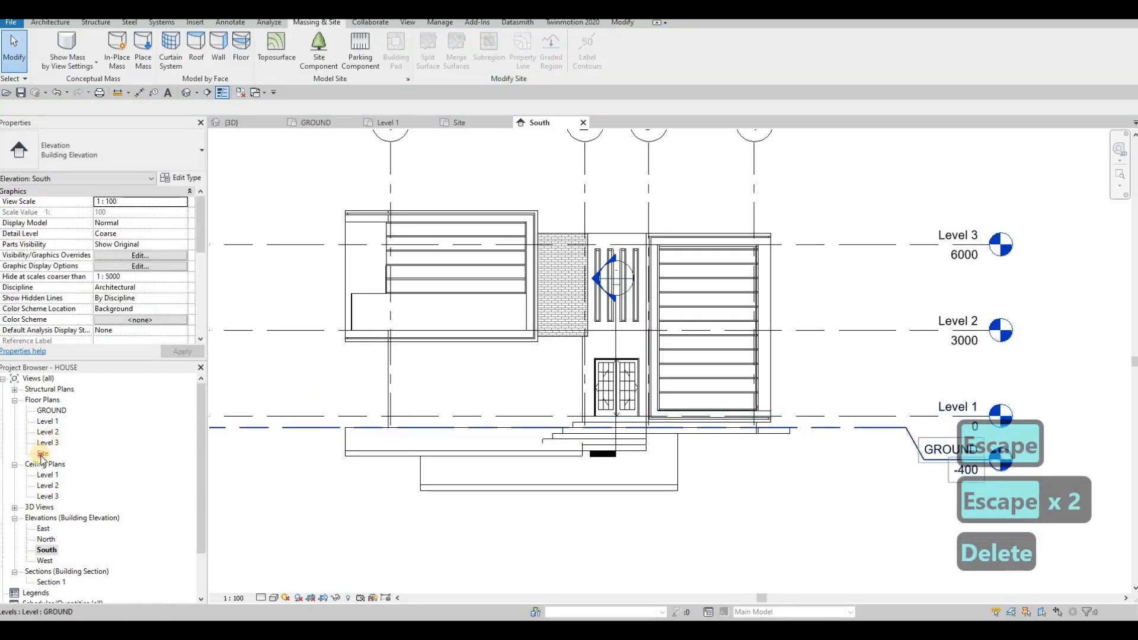
Start a new toposurface in the Site plan and place points at elevation -200 from the entrance landing past the front east corner.
left_click(460, 122)
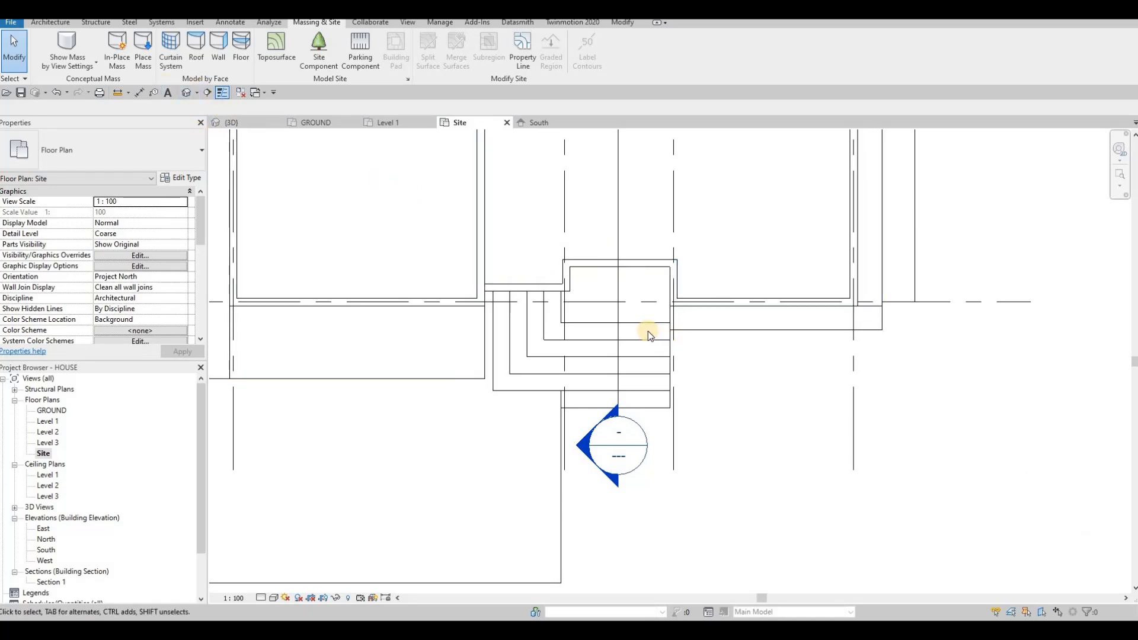
left_click(276, 48)
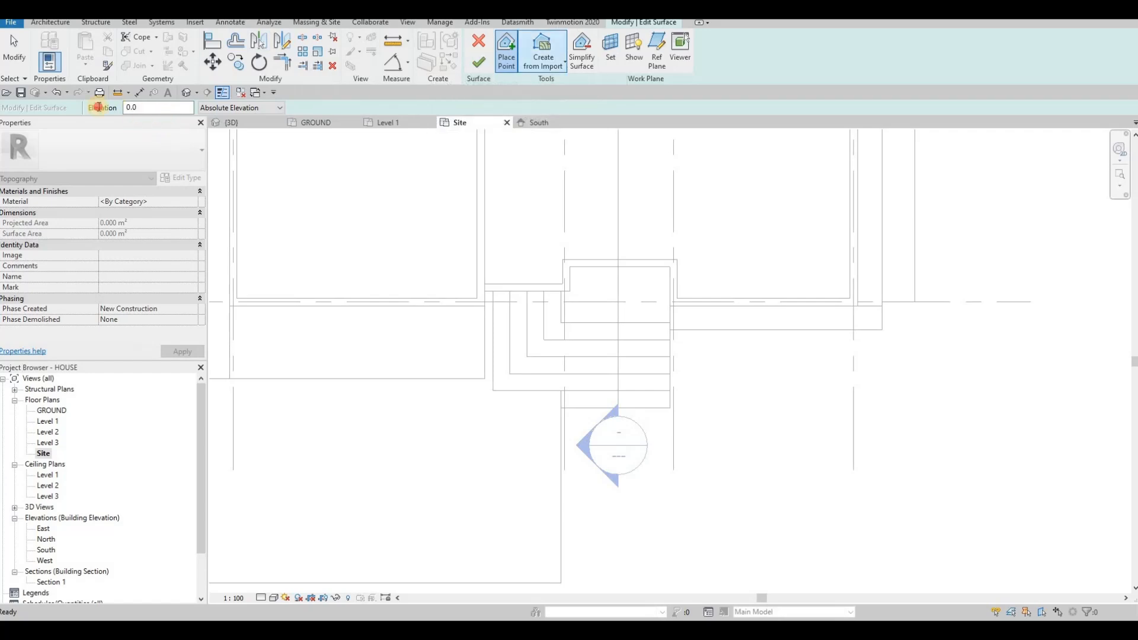
type("-200")
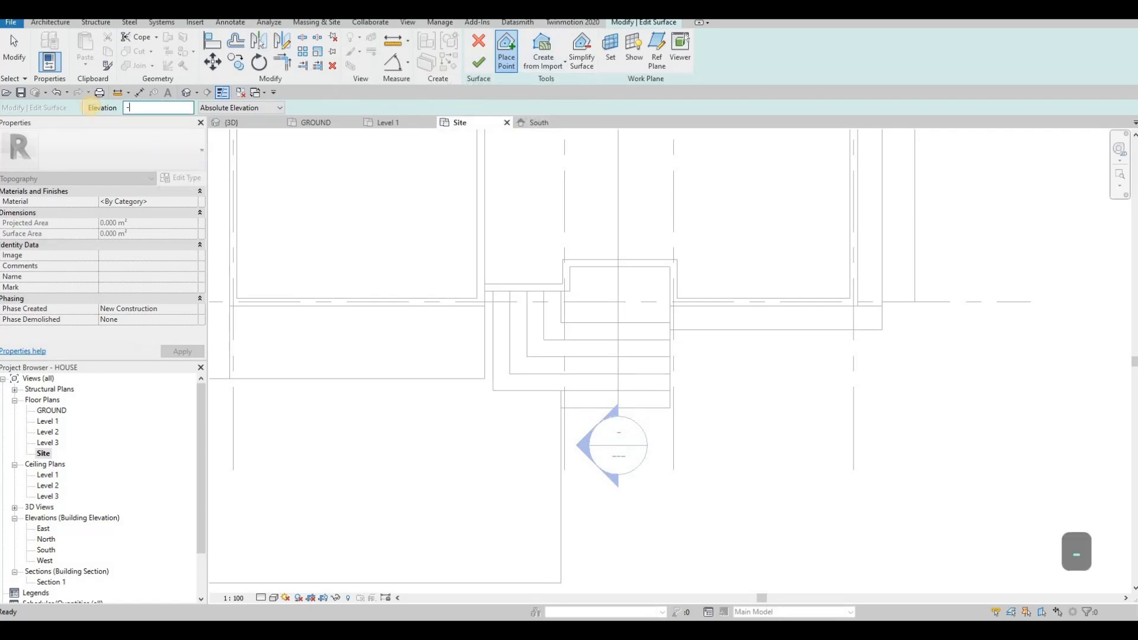
left_click(656, 316)
left_click(859, 315)
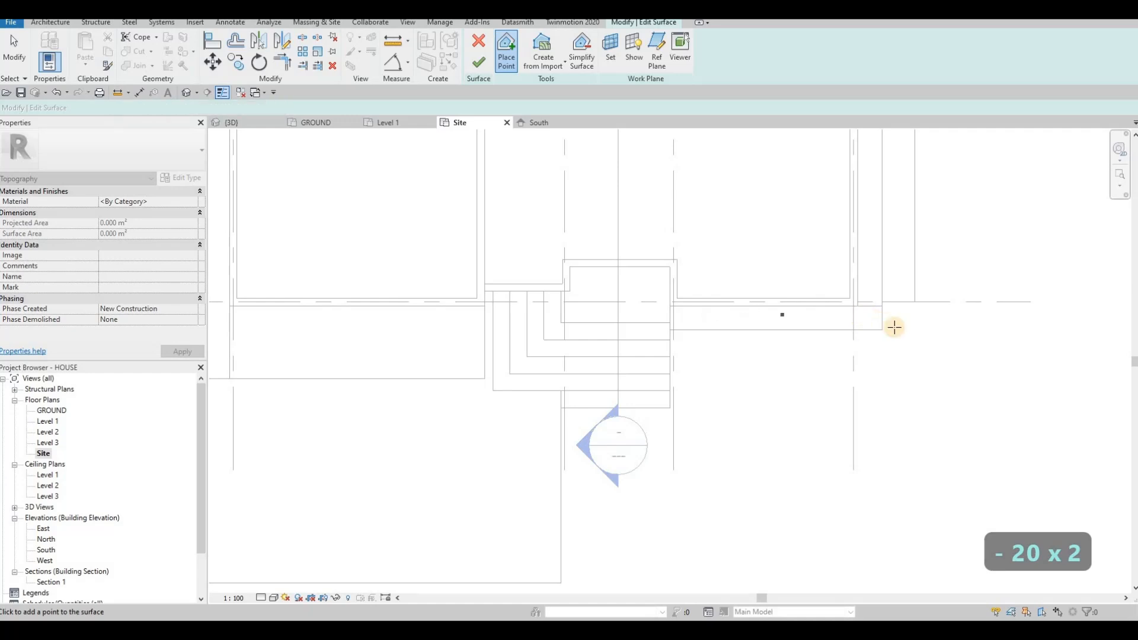
left_click(899, 306)
left_click(906, 301)
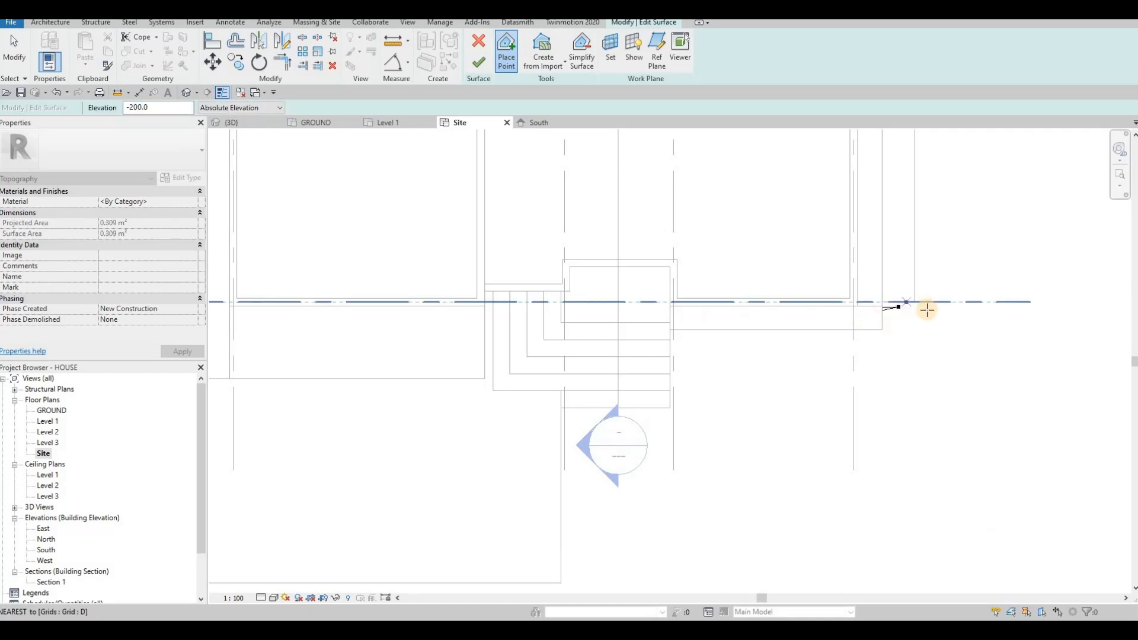
left_click(927, 311)
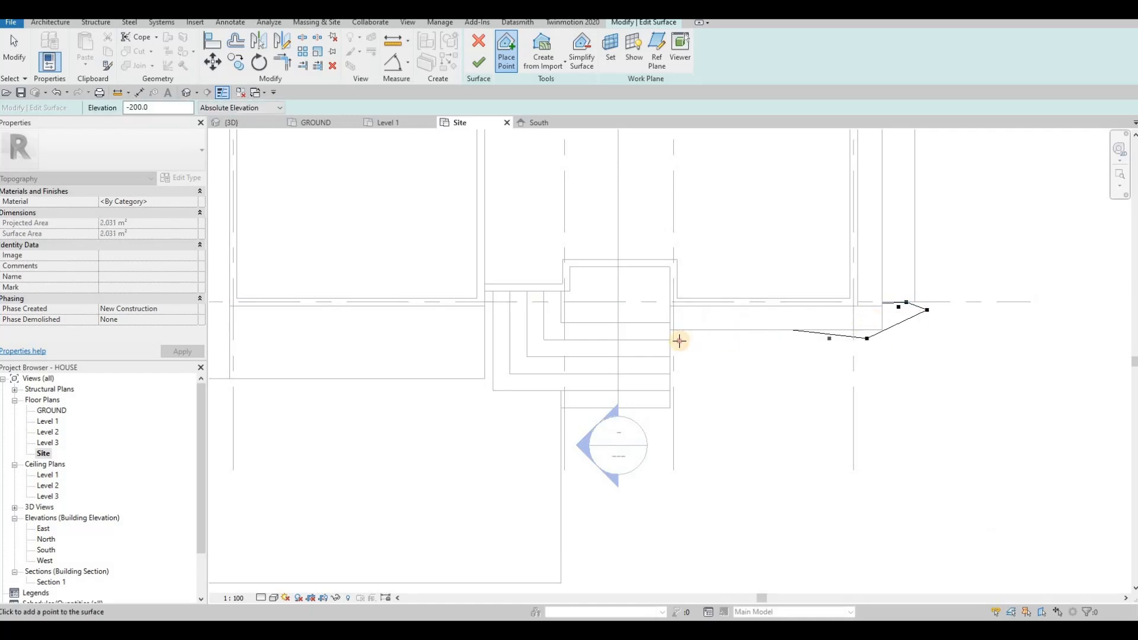
Place -200 points back along the front of the house and across the entrance steps.
left_click(679, 340)
left_click(654, 351)
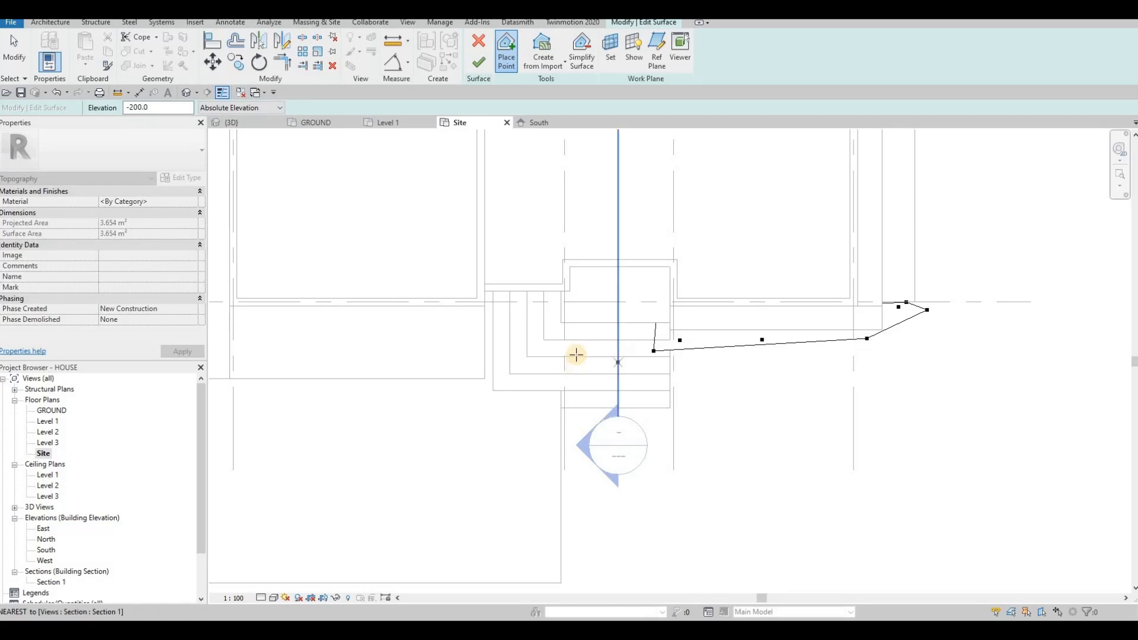
left_click(576, 355)
left_click(582, 334)
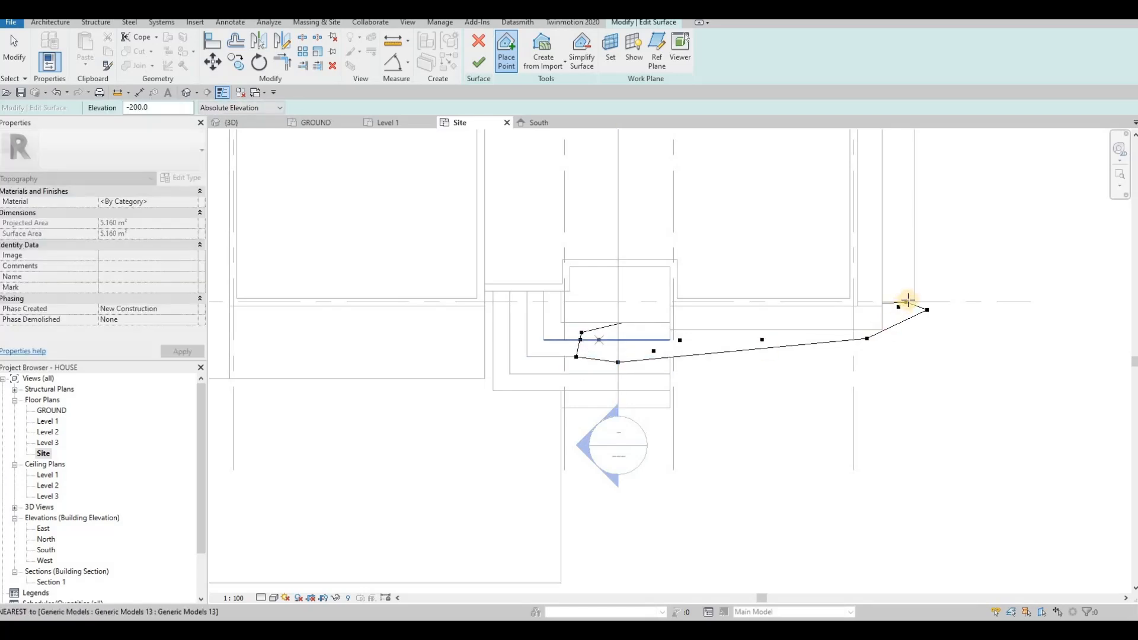
Place -200 points around the front east corner and along the house's east side to beyond grid B.
left_click(914, 302)
left_click(920, 284)
left_click(920, 273)
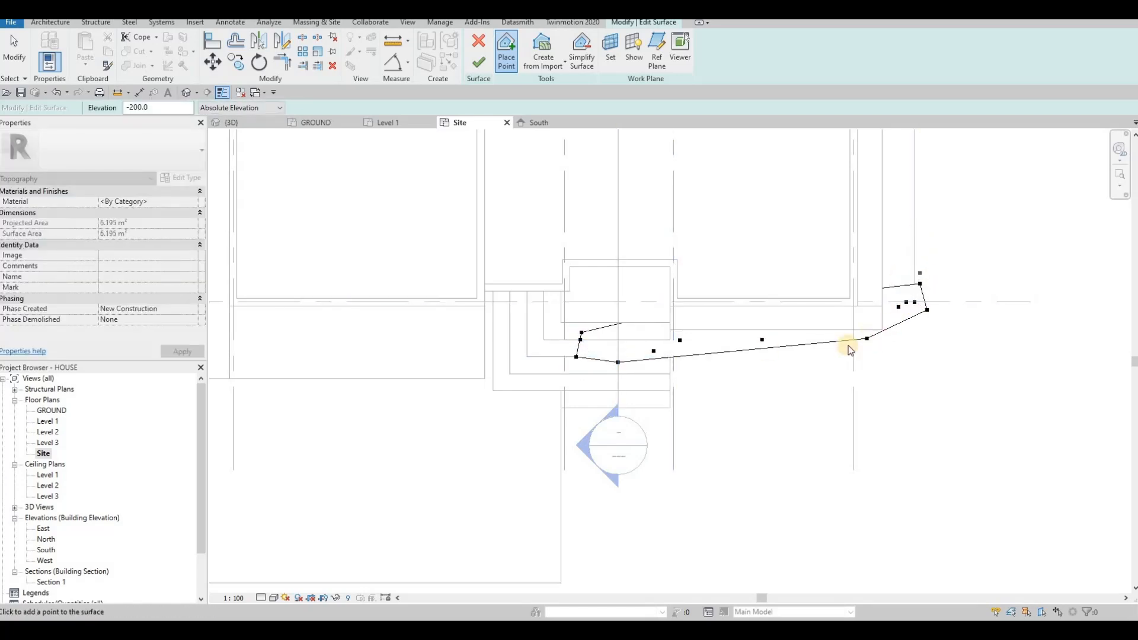
middle_click_drag(862, 271, 816, 373)
scroll(815, 373, "down", 3)
left_click(850, 290)
left_click(849, 253)
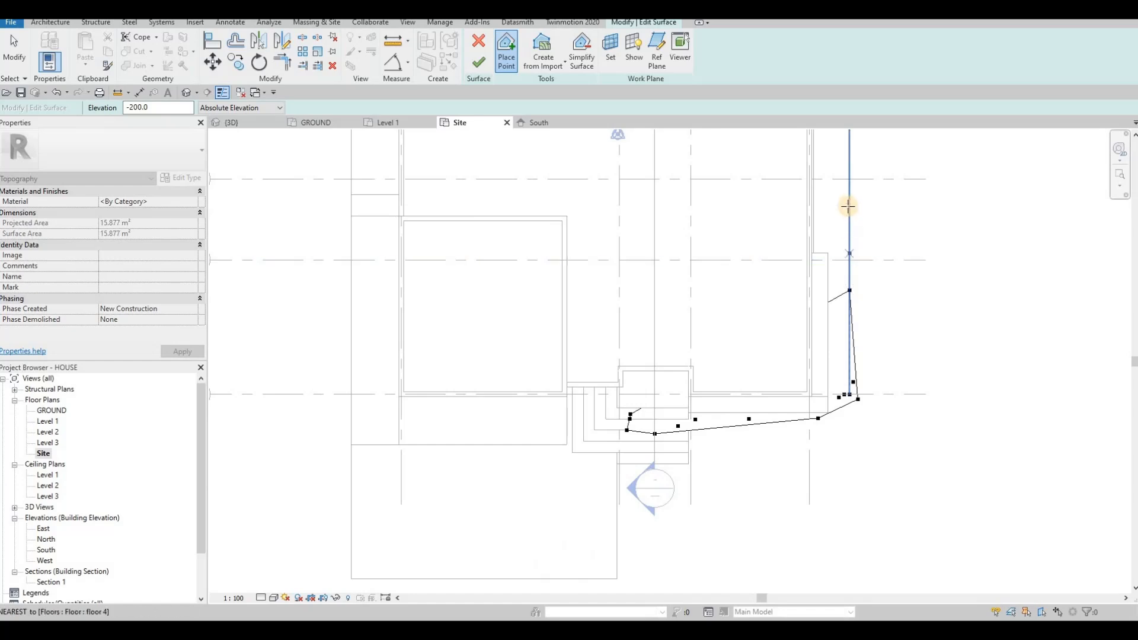
left_click(850, 206)
middle_click_drag(831, 199, 806, 298)
left_click(805, 247)
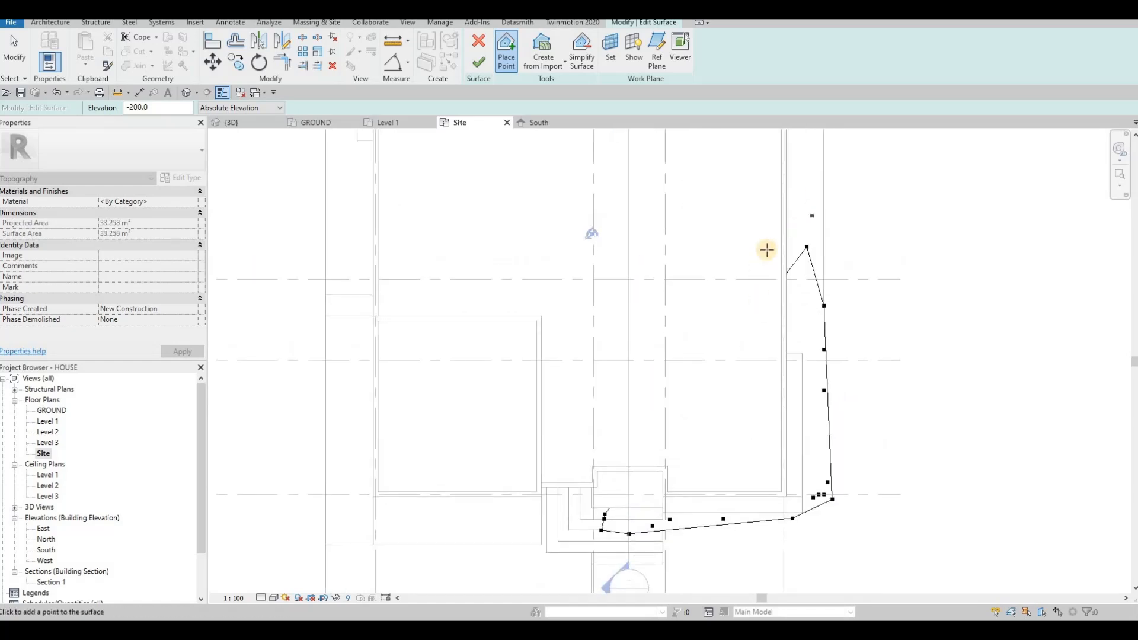
Continue the -200 points along the east side to beyond grid A and finish the surface.
middle_click_drag(806, 208, 766, 294)
scroll(764, 232, "down", 1)
left_click(772, 239)
middle_click_drag(771, 201, 751, 244)
left_click(751, 244)
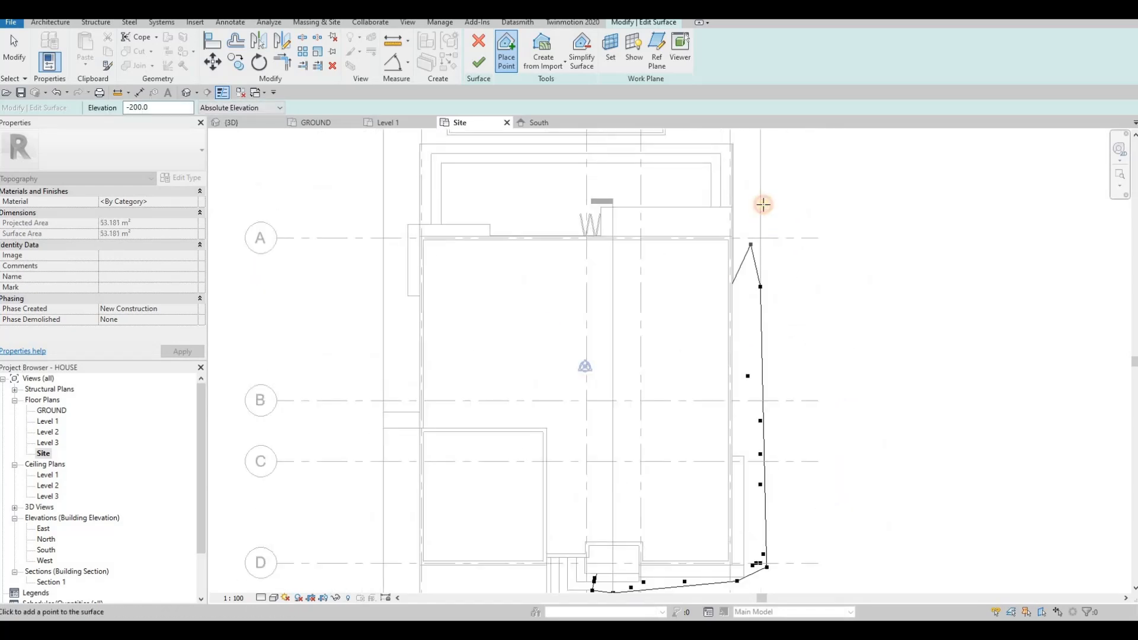
left_click(762, 180)
left_click(762, 159)
left_click(780, 145)
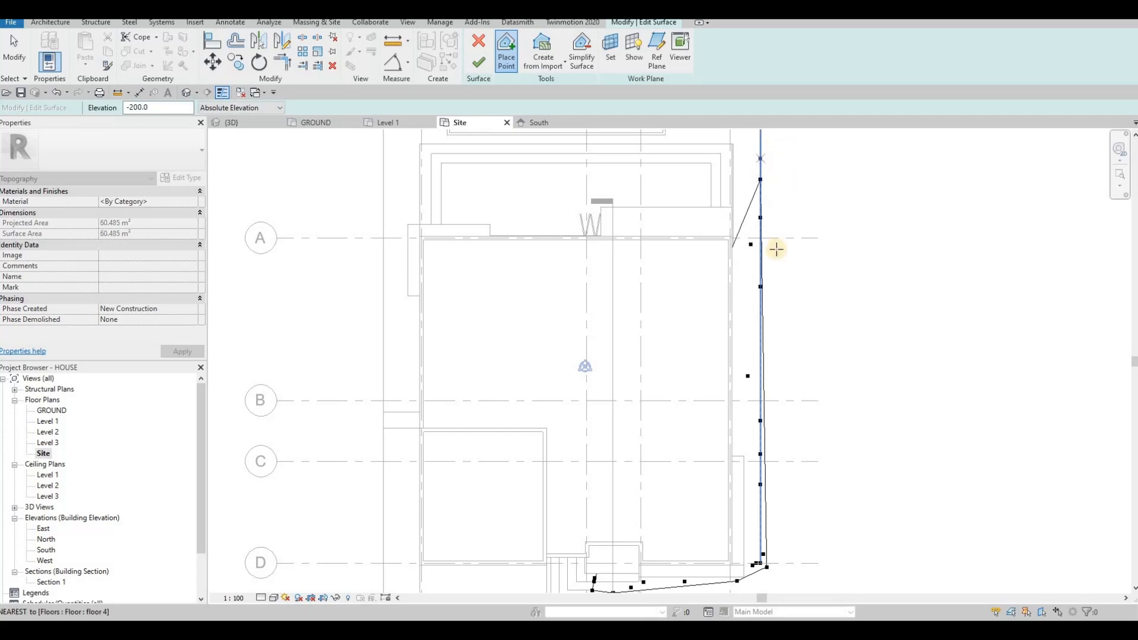
middle_click_drag(704, 391, 720, 300)
scroll(719, 300, "down", 2)
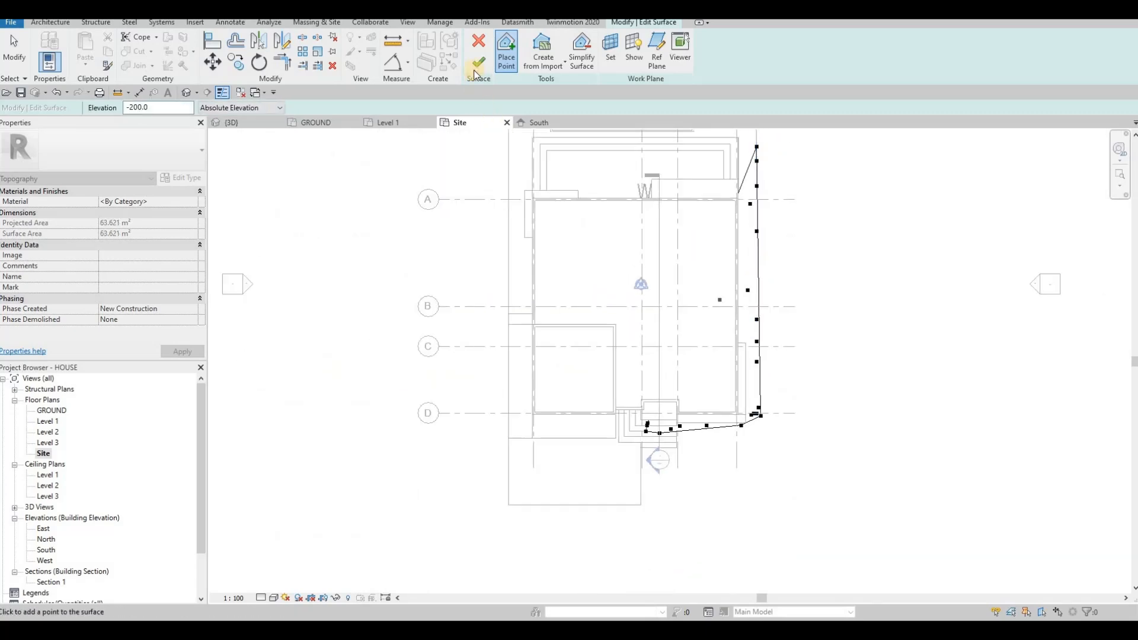
Open the 3D view and examine the toposurface from above and below against the entrance steps, floor and side paving.
left_click(239, 124)
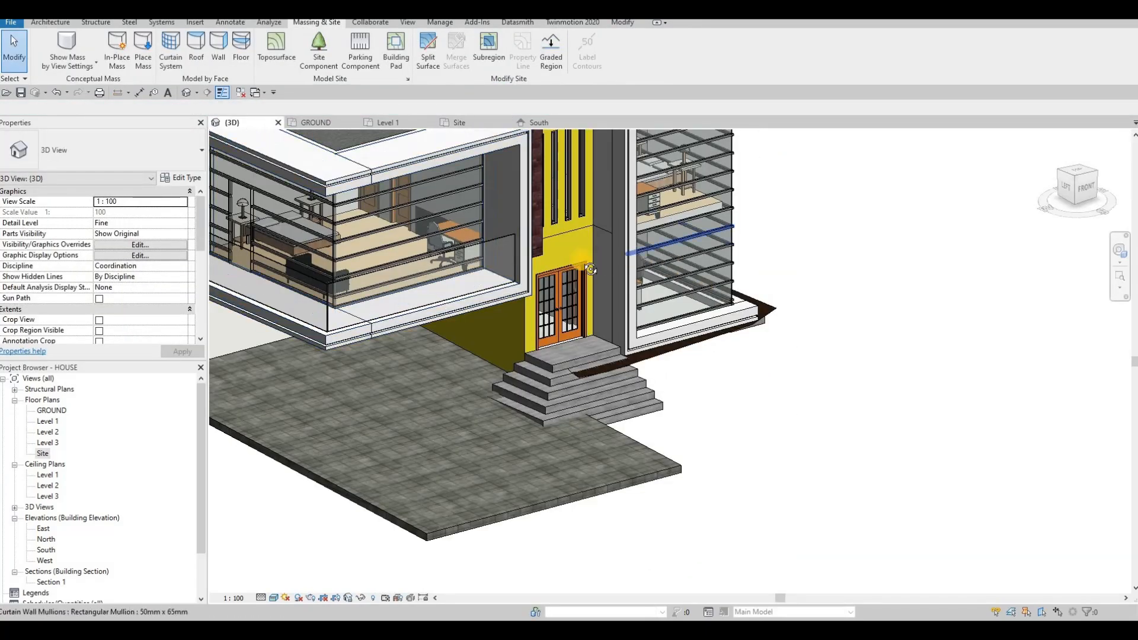
mouse_move(816, 339)
middle_mouse_down("shift")
mouse_move(846, 346)
mouse_move(824, 380)
mouse_move(818, 330)
middle_mouse_up("shift")
left_click(871, 274)
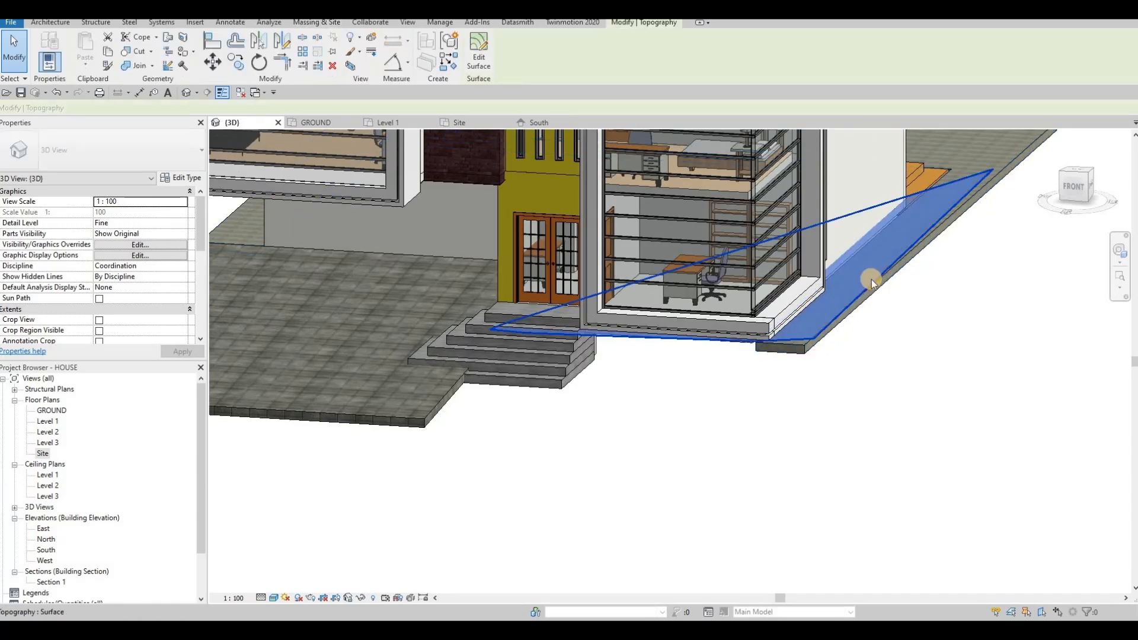
middle_click_drag(929, 279, 774, 257, "shift")
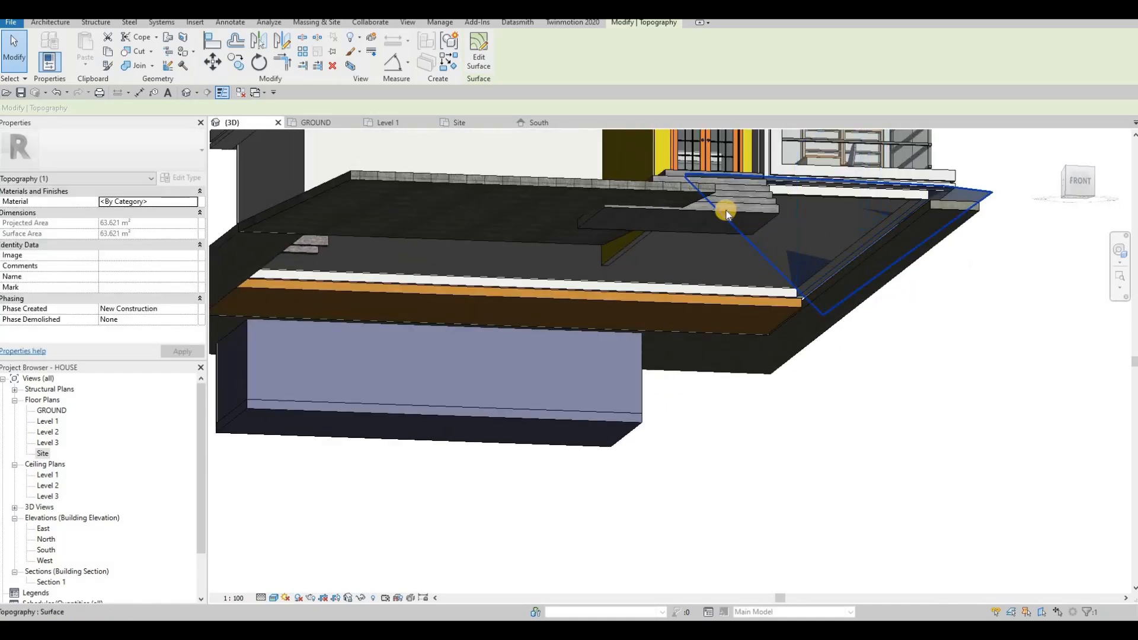
middle_click_drag(724, 204, 715, 212, "shift")
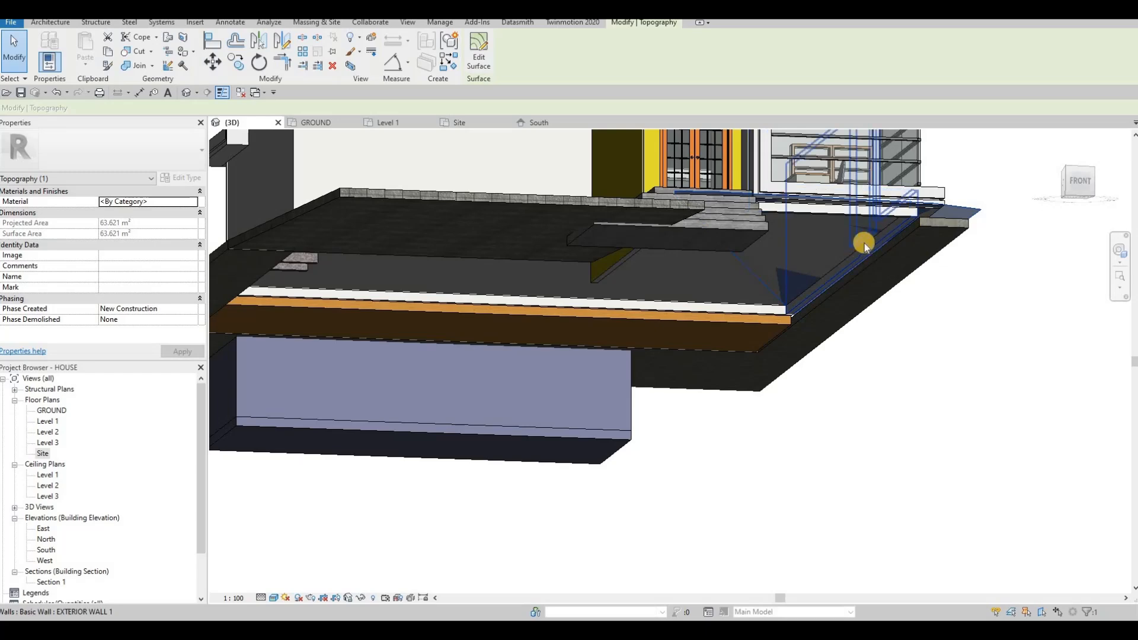
middle_click_drag(865, 243, 824, 246, "shift")
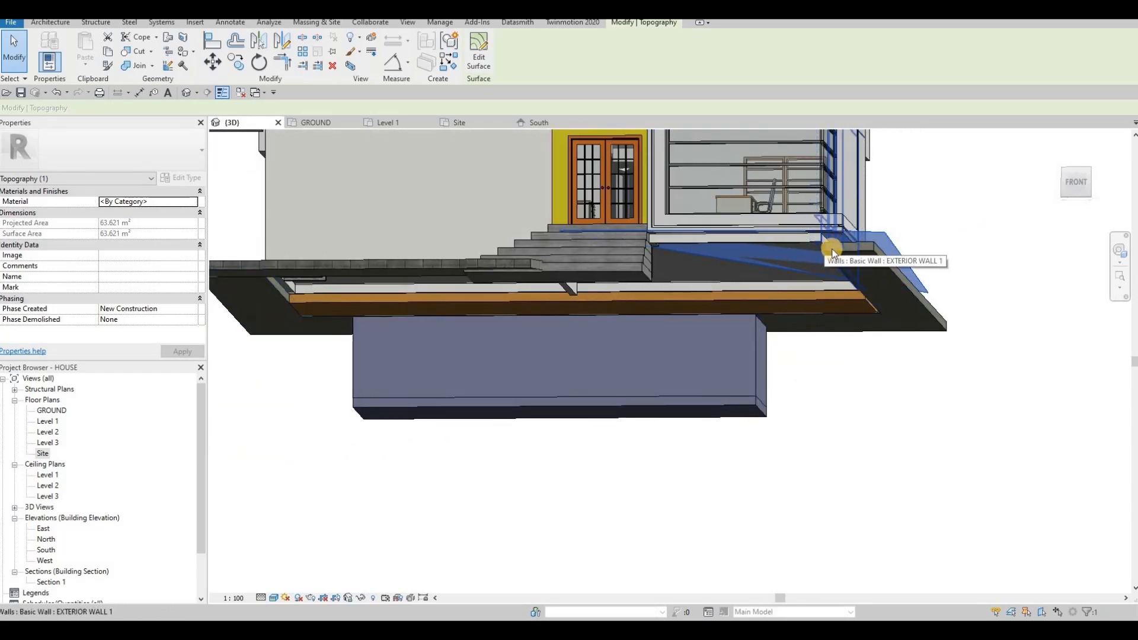
middle_click_drag(823, 361, 767, 262, "shift")
Clear the selection and delete the toposurface along the front and east side of the house.
key("Escape")
key("Escape")
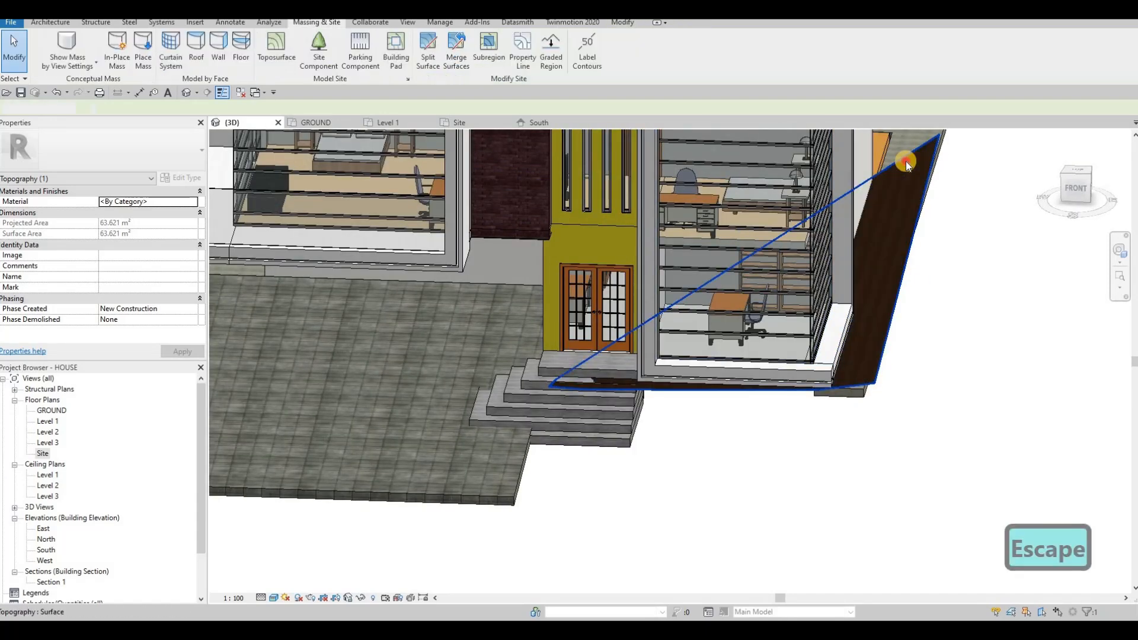
left_click(875, 186)
key("Delete")
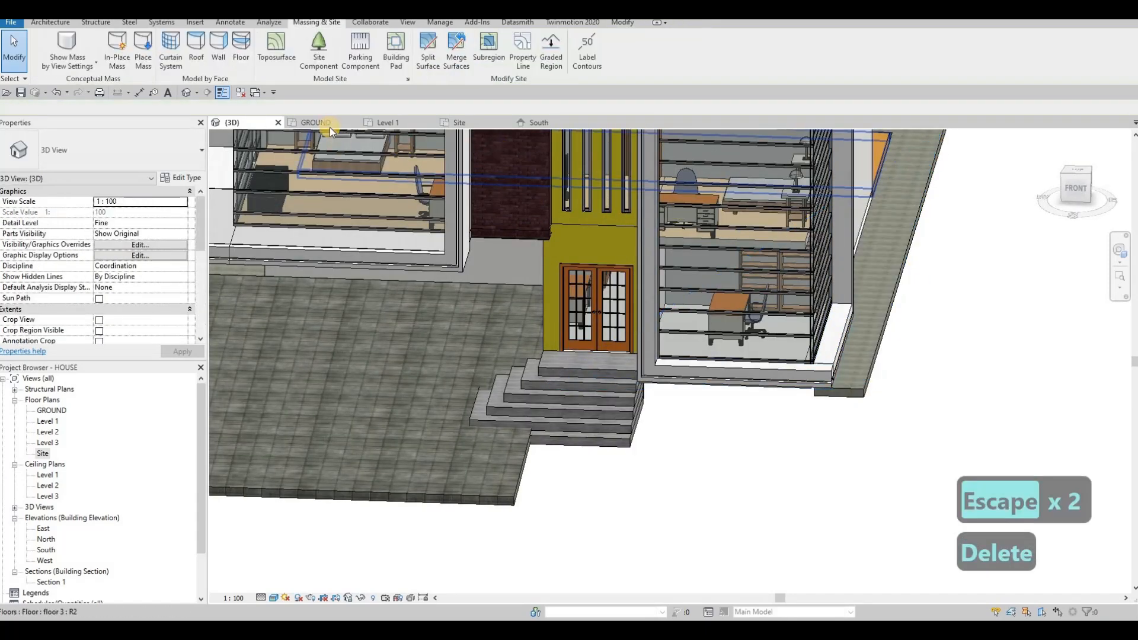
Start another toposurface in the Site plan and place points at elevation -200 from the entrance landing to the front east corner.
left_click(481, 126)
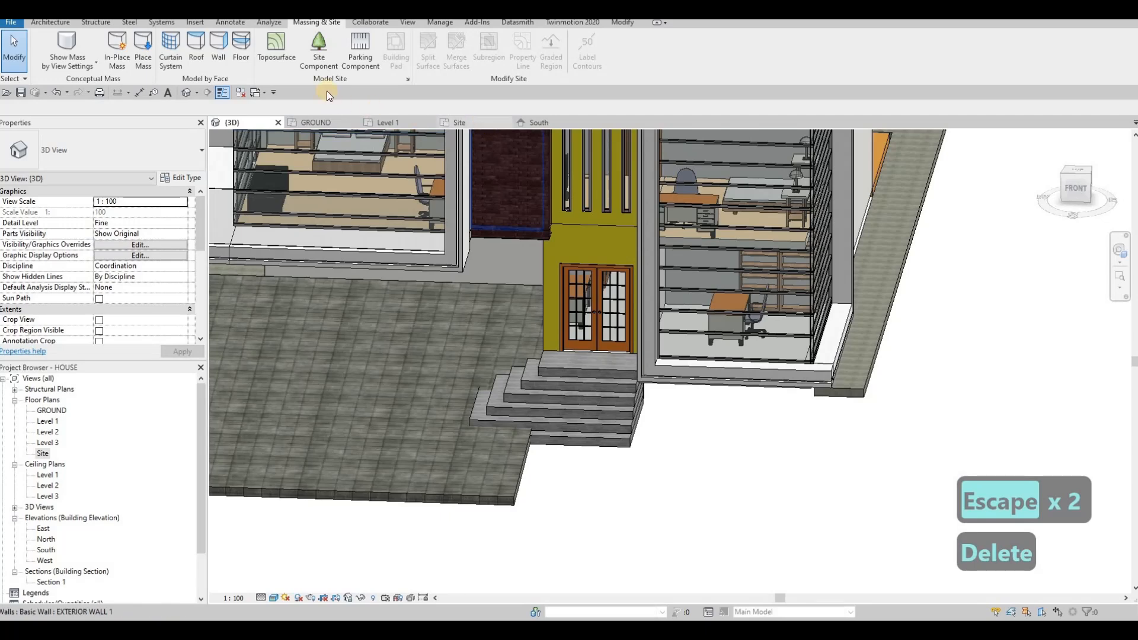
left_click(275, 47)
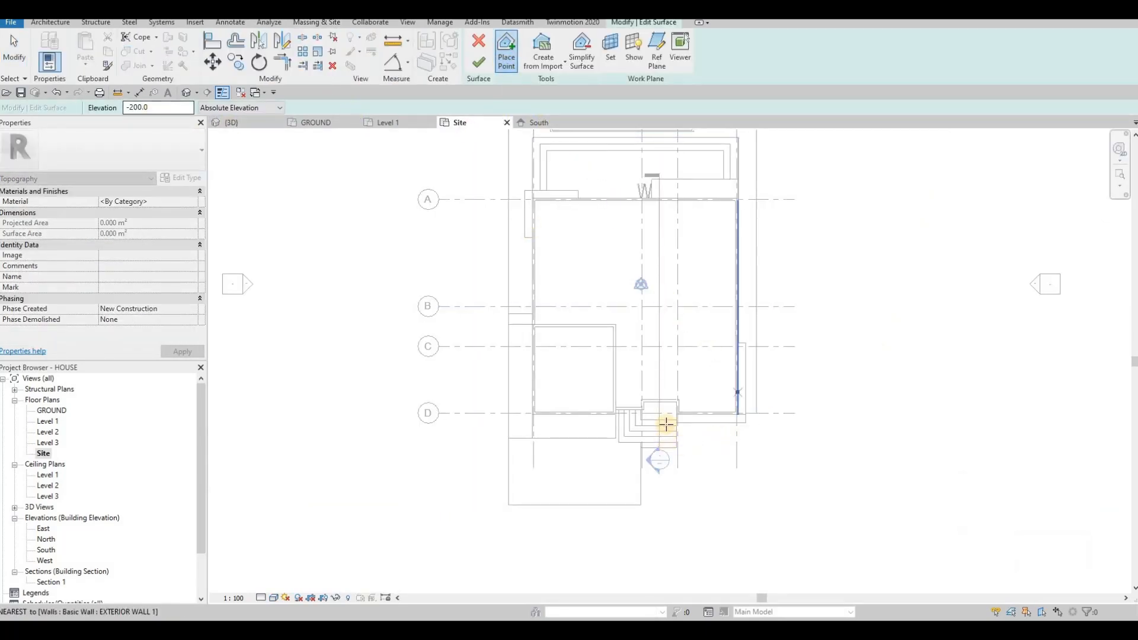
scroll(708, 440, "up", 5)
left_click(642, 382)
left_click(715, 375)
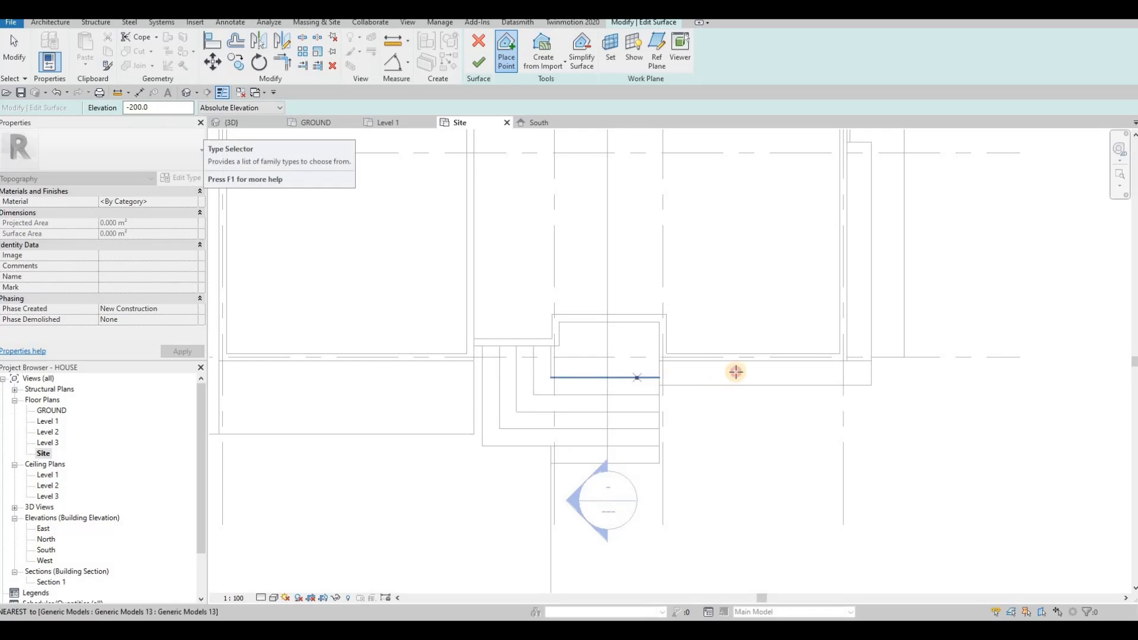
left_click(855, 372)
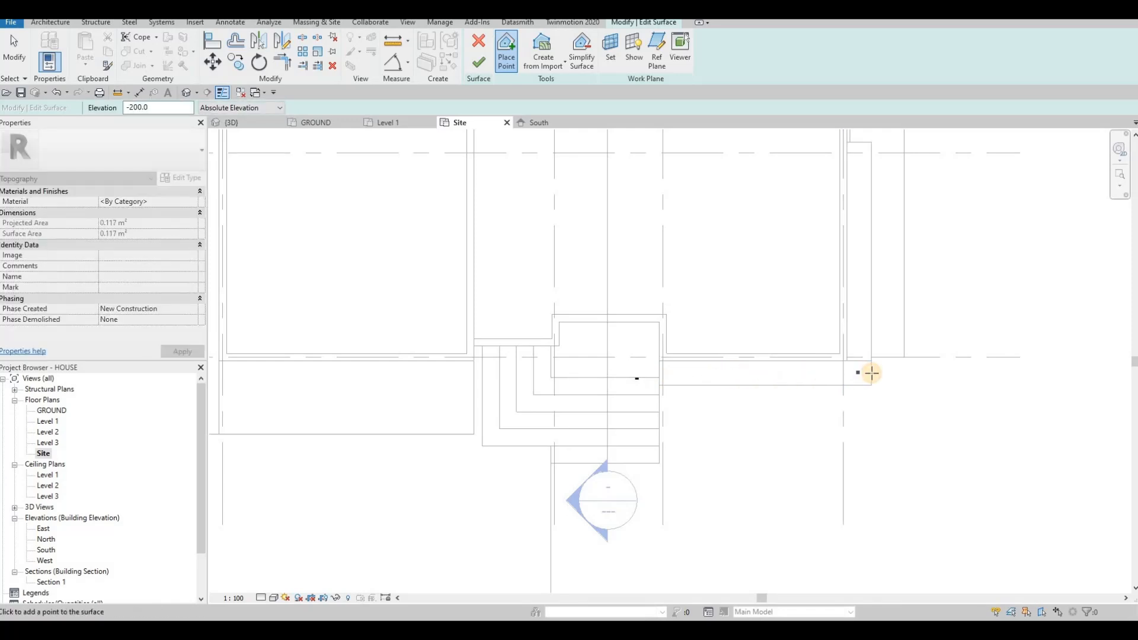
left_click(871, 377)
left_click(872, 362)
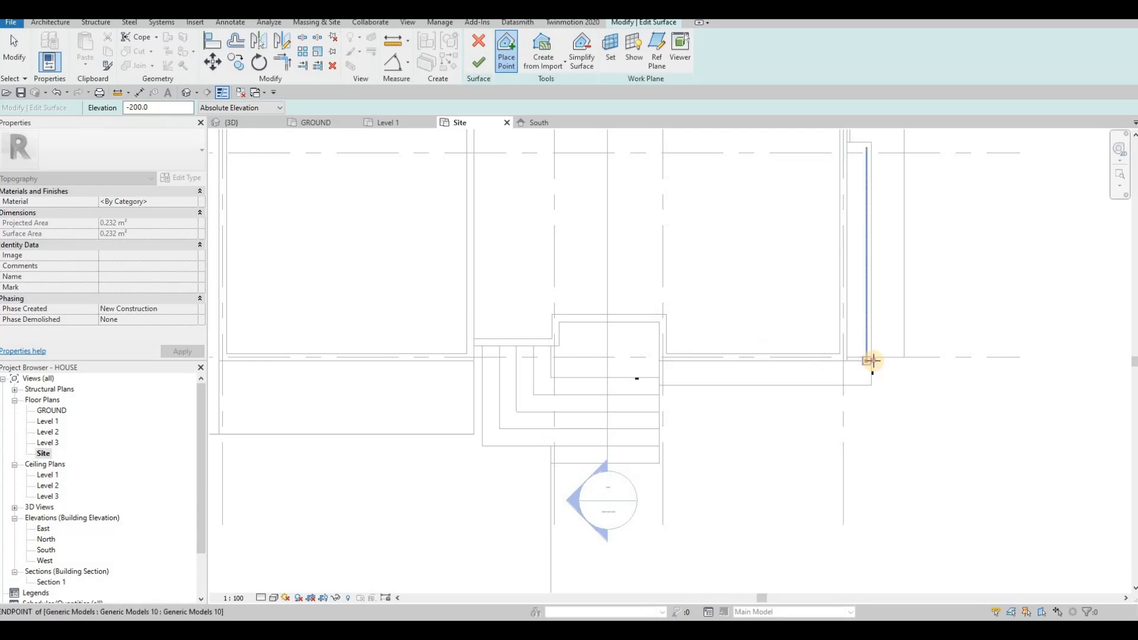
Set the point elevation to -500 and place points just outside the east paving edge near the front corner.
left_click(137, 109)
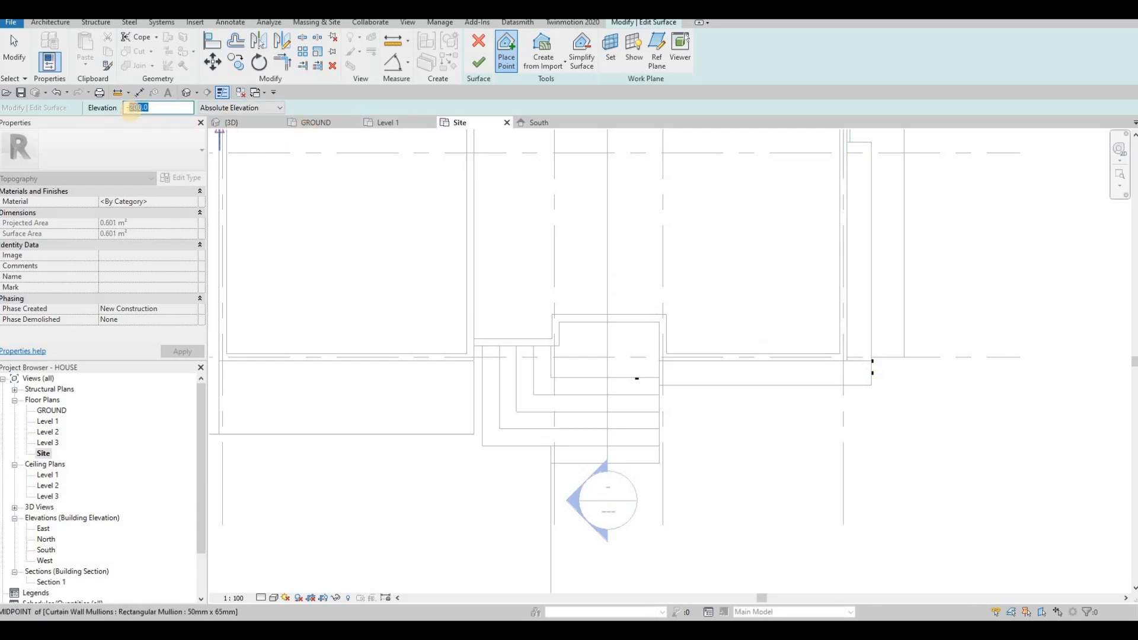
type("-500")
key("Return")
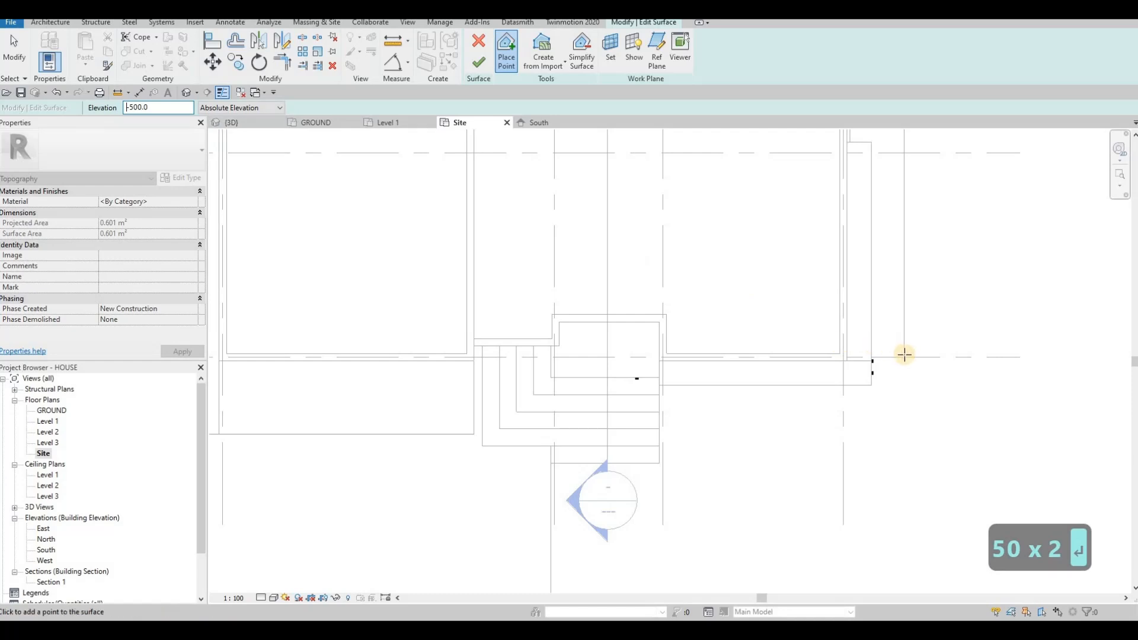
left_click(909, 356)
left_click(912, 337)
left_click(911, 273)
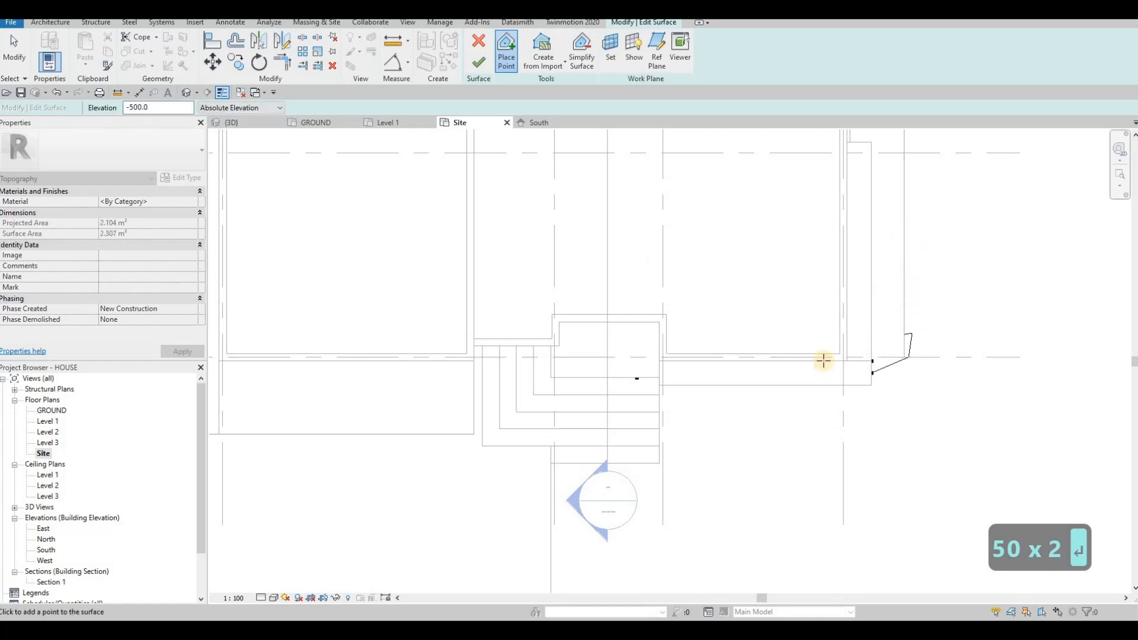
Place -500 points along the east paving edge up to and around the rear corner of the site floor.
middle_click_drag(840, 310, 732, 566)
left_click(835, 241)
scroll(732, 566, "down", 1)
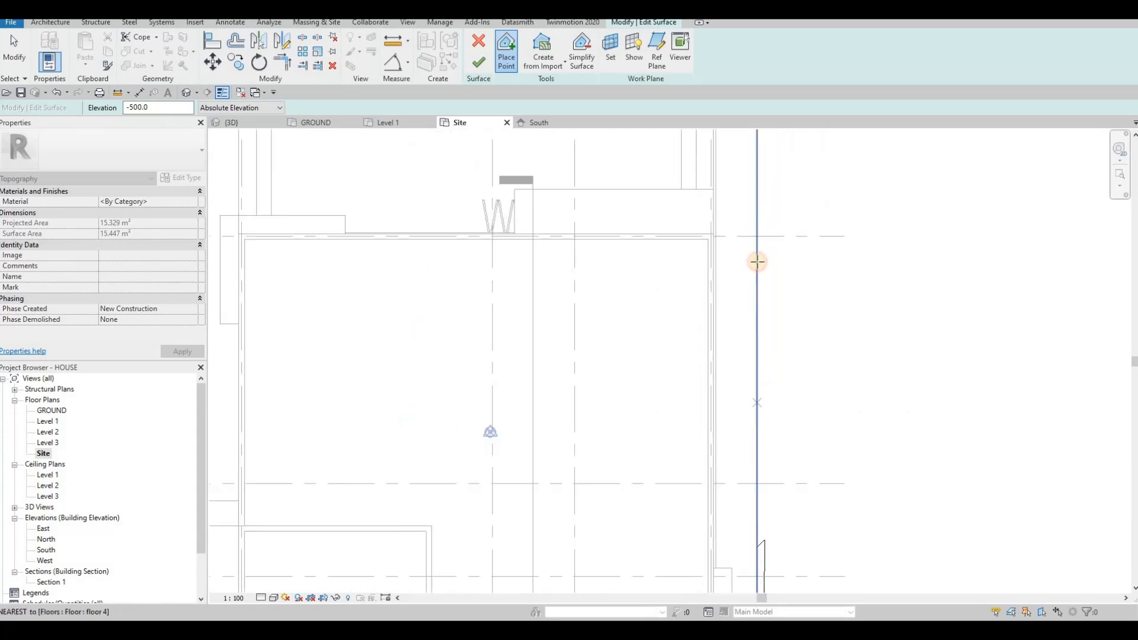
left_click(757, 403)
middle_click_drag(729, 406, 726, 457)
scroll(719, 297, "down", 3)
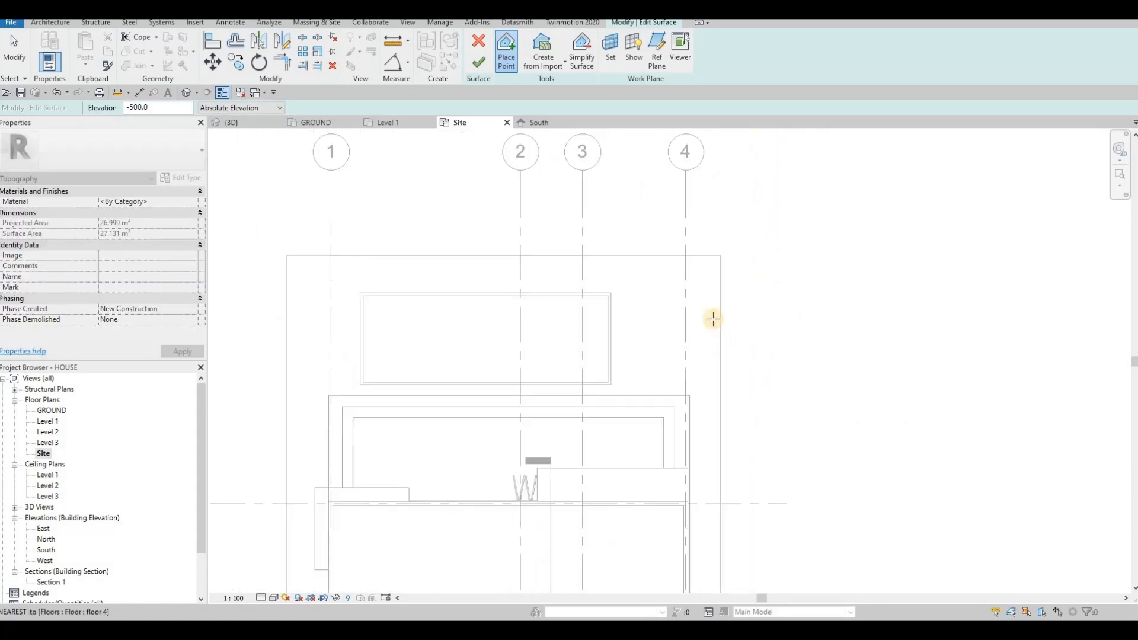
left_click(740, 272)
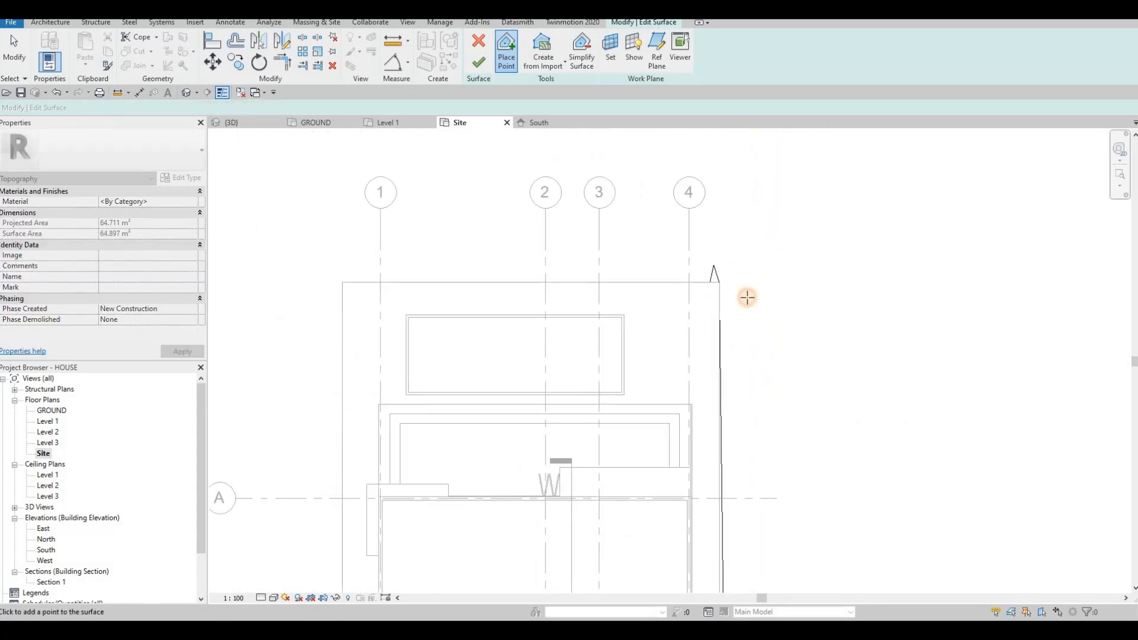
left_click(744, 321)
Place -500 points outside the front east corner and along the front towards the entrance steps.
scroll(746, 394, "down", 3, "ctrl")
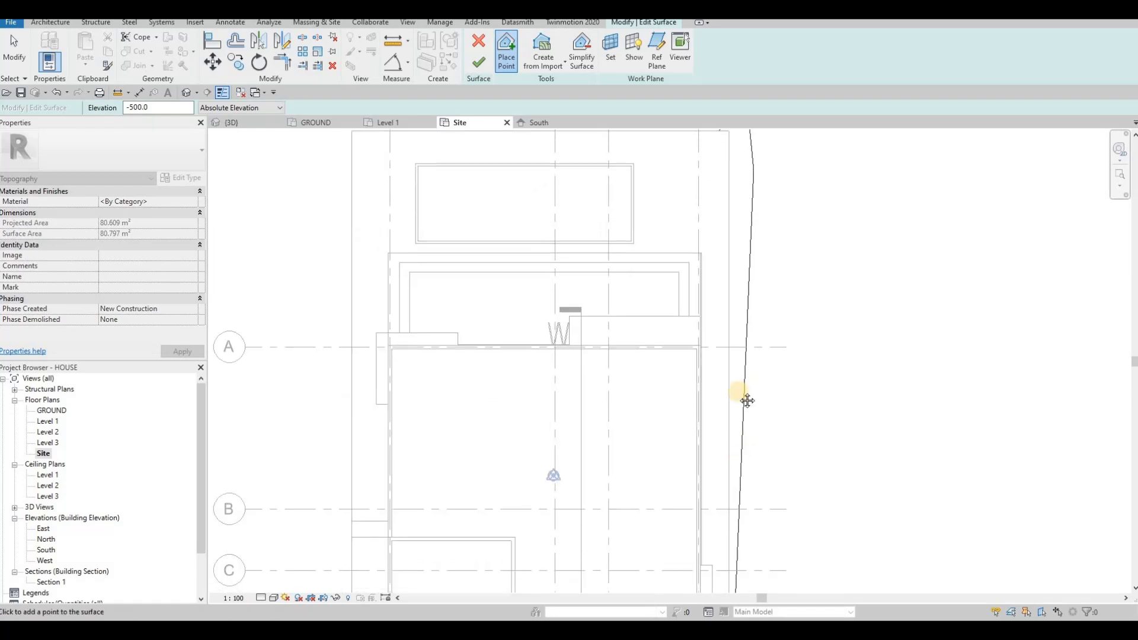
scroll(742, 355, "down", 3, "ctrl")
middle_click_drag(734, 523, 775, 393)
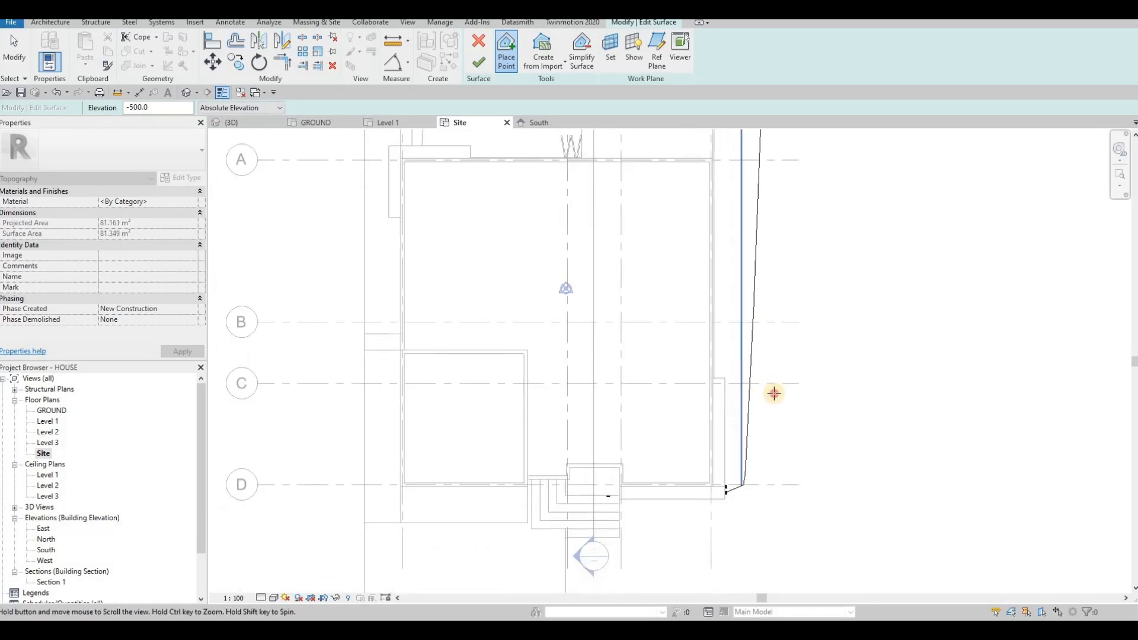
left_click(773, 394)
left_click(764, 401)
left_click(662, 402)
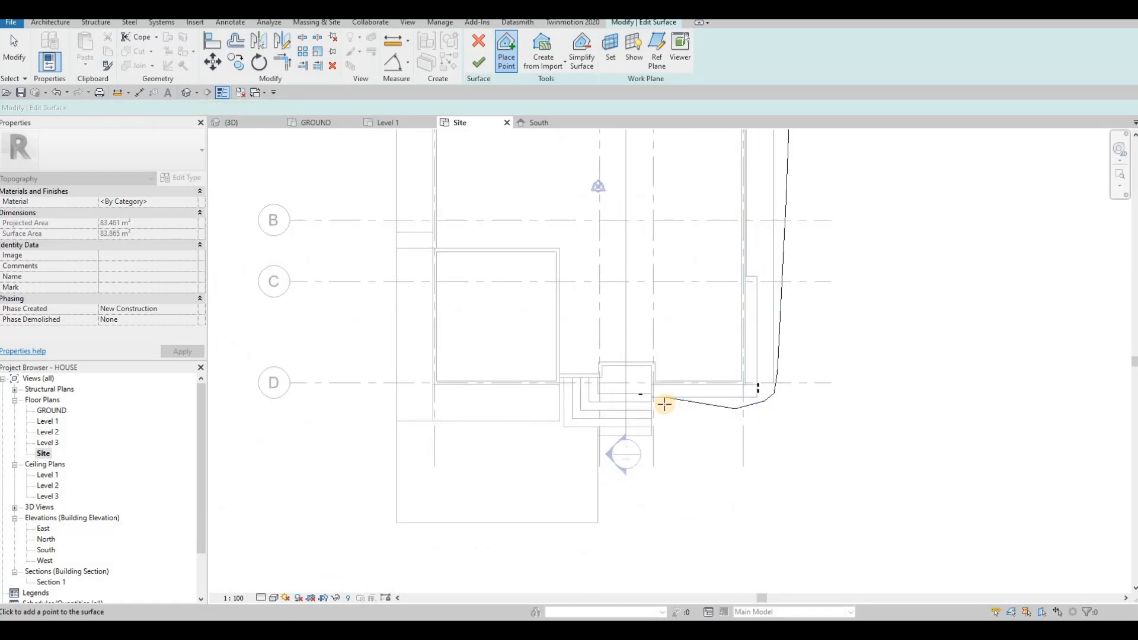
Set the point elevation to -600 and place points from the entrance steps along the front to the front east corner.
left_click_drag(153, 108, 112, 108)
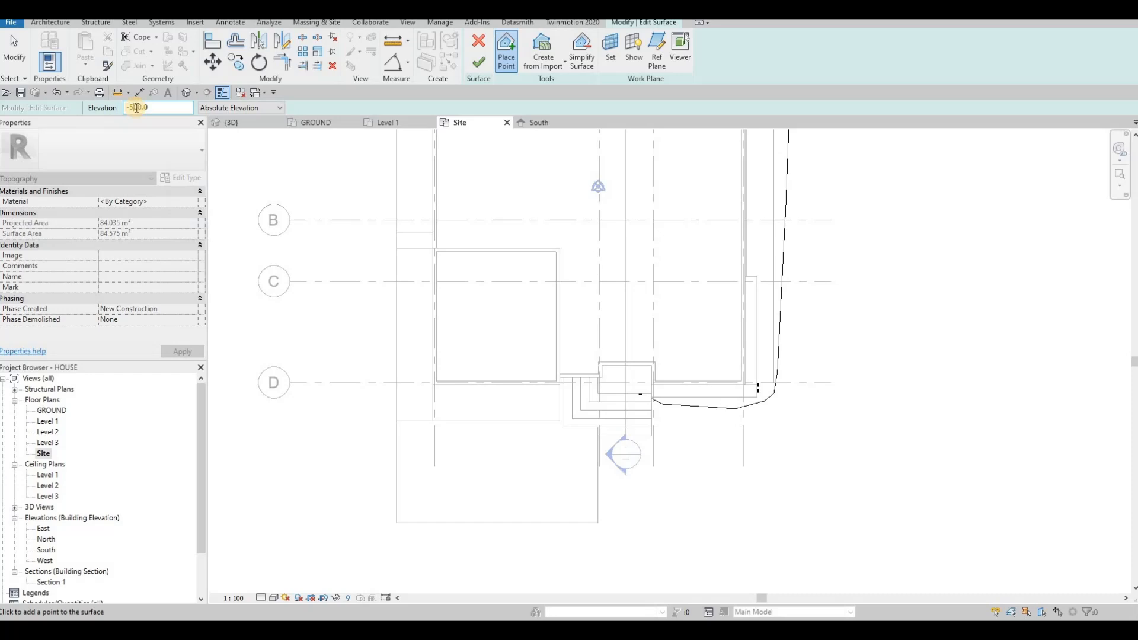
key("BackSpace")
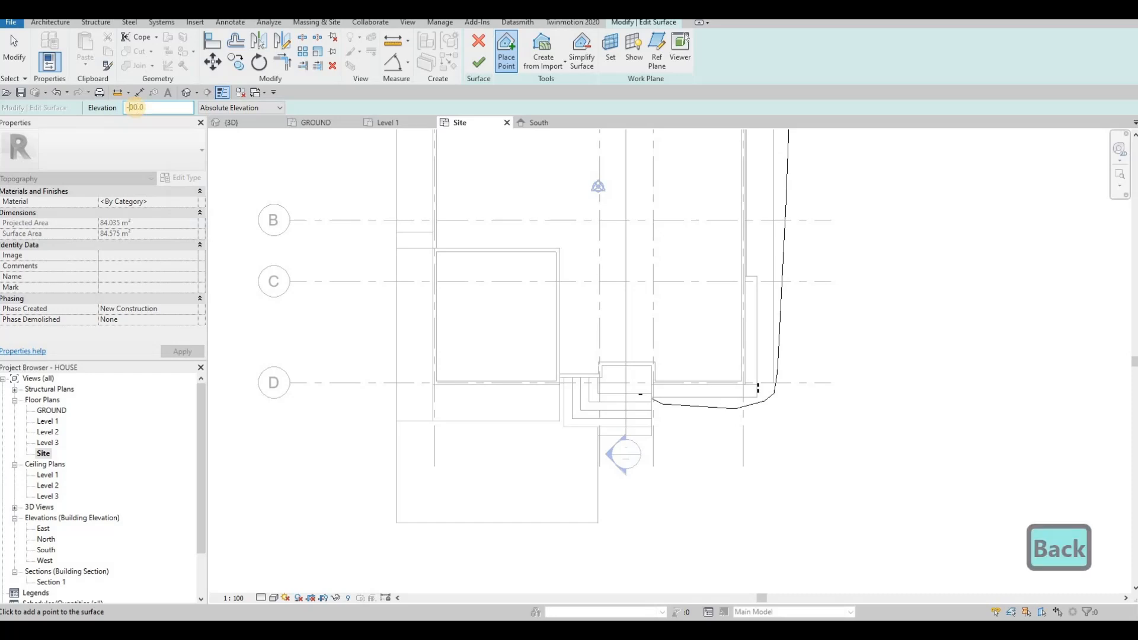
type("600")
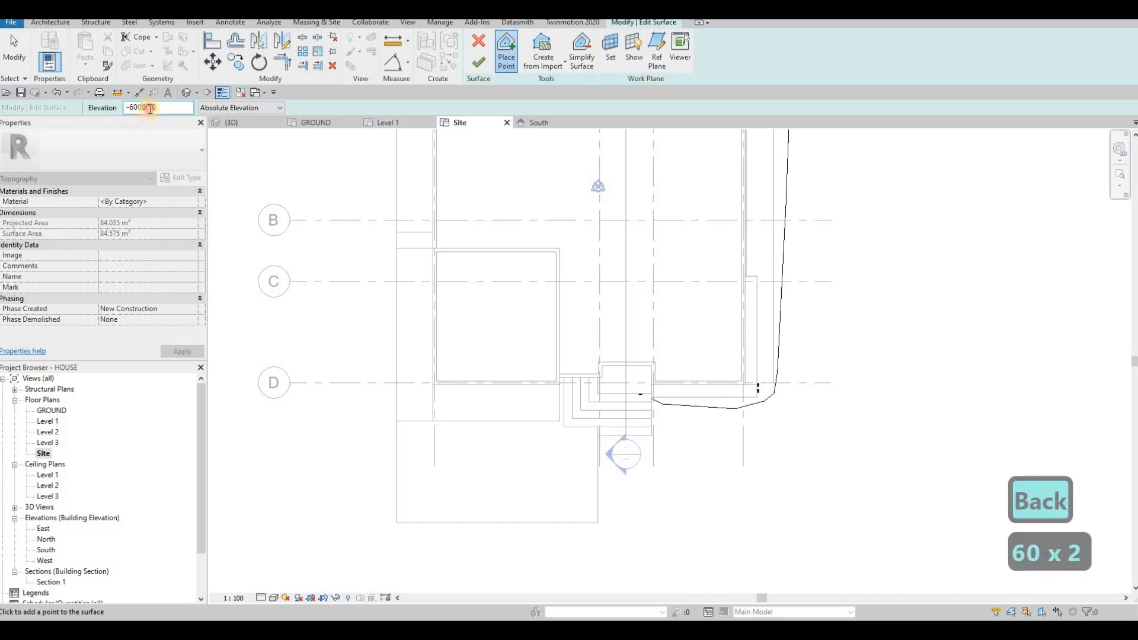
key("BackSpace")
key("BackSpace")
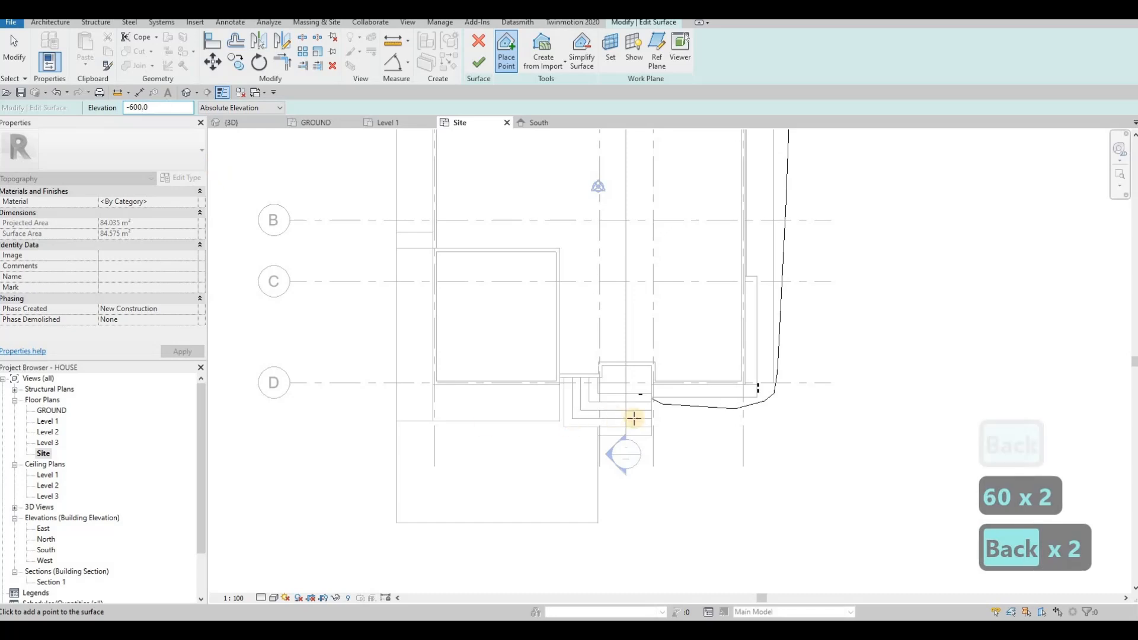
left_click(656, 418)
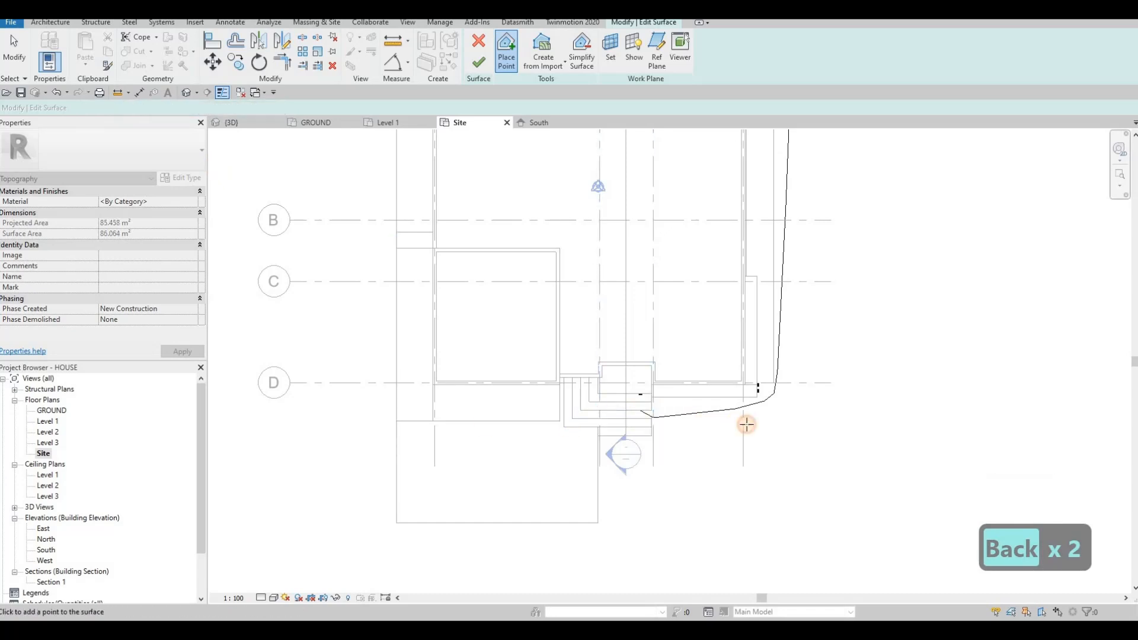
left_click(790, 356)
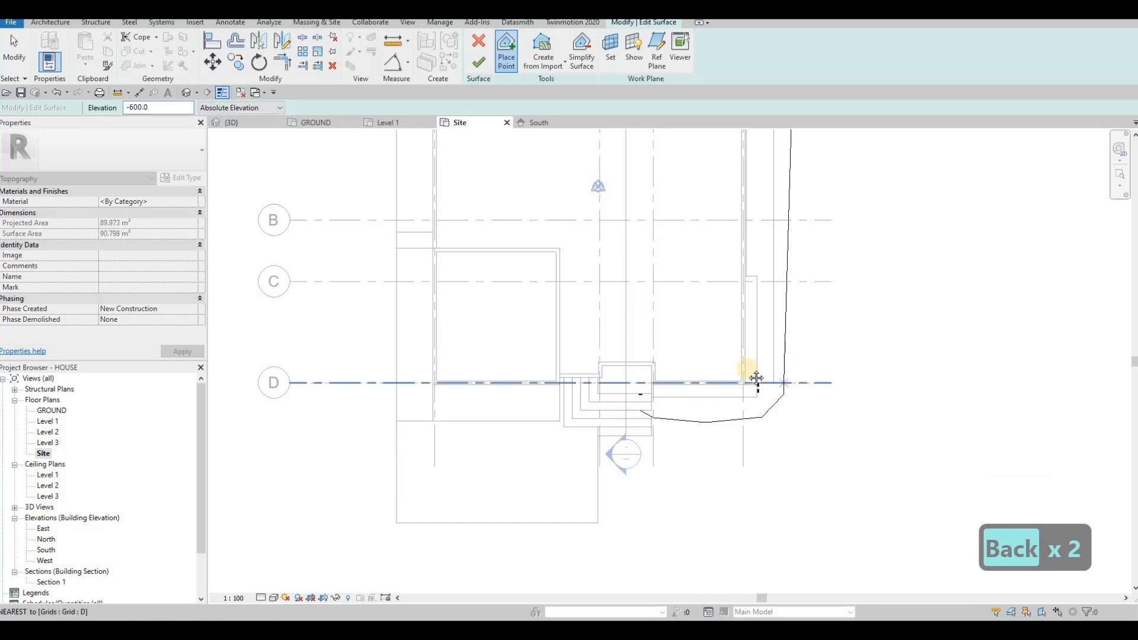
Place -600 points outside the east boundary up to and around the rear east corner.
middle_click_drag(711, 407, 674, 461)
middle_click_drag(758, 302, 735, 395)
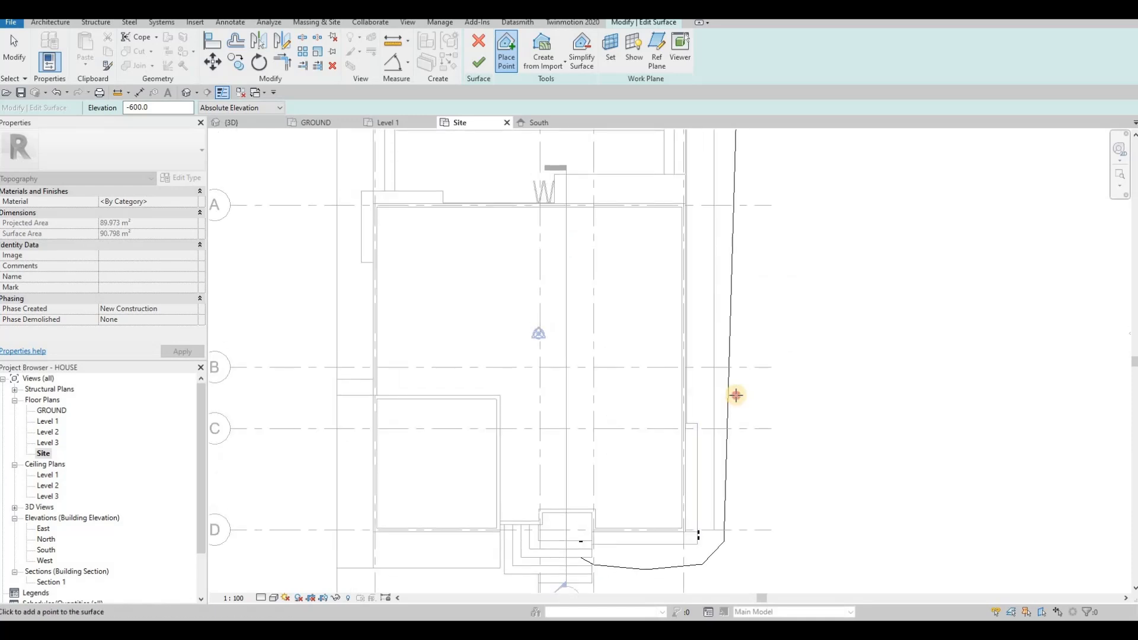
left_click(748, 347)
middle_click_drag(745, 275, 709, 439)
left_click(713, 274)
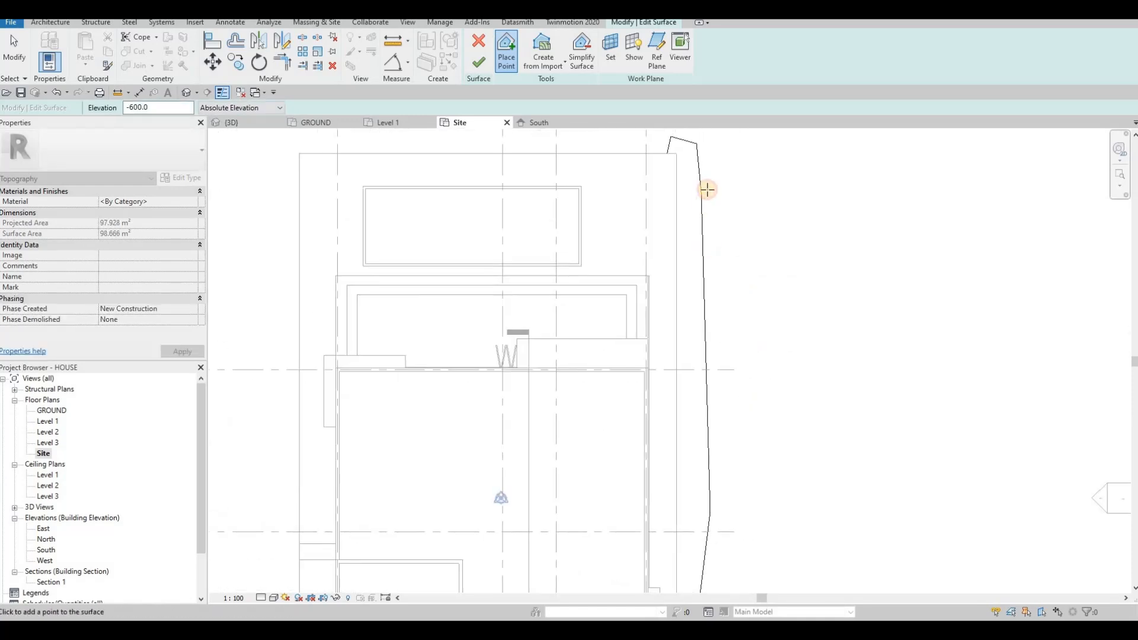
left_click(696, 141)
left_click(704, 148)
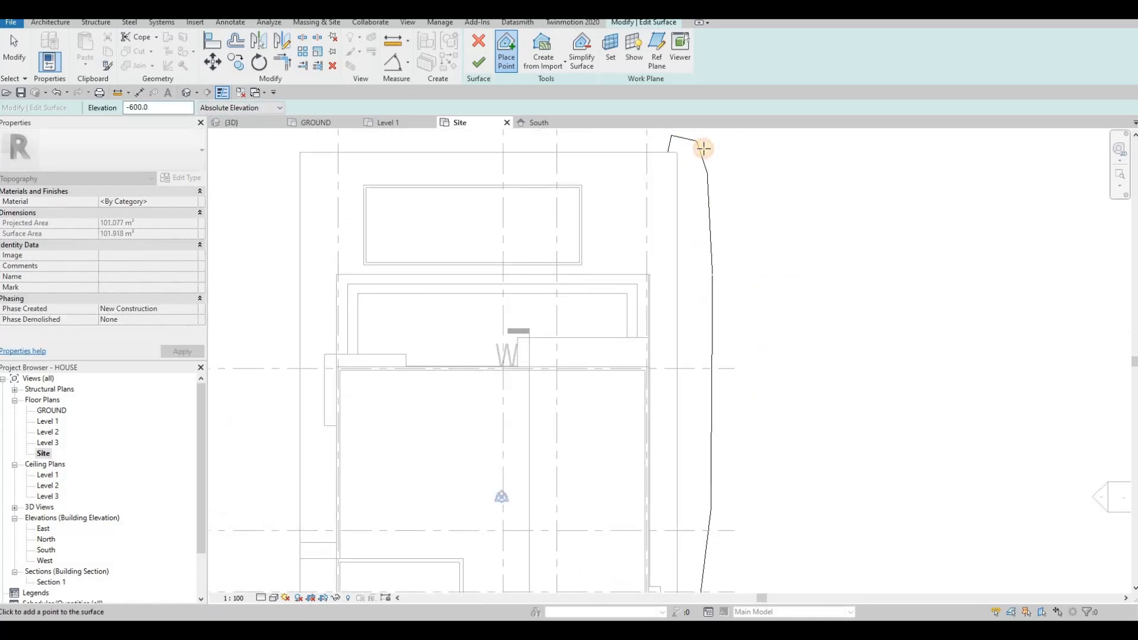
left_click(719, 179)
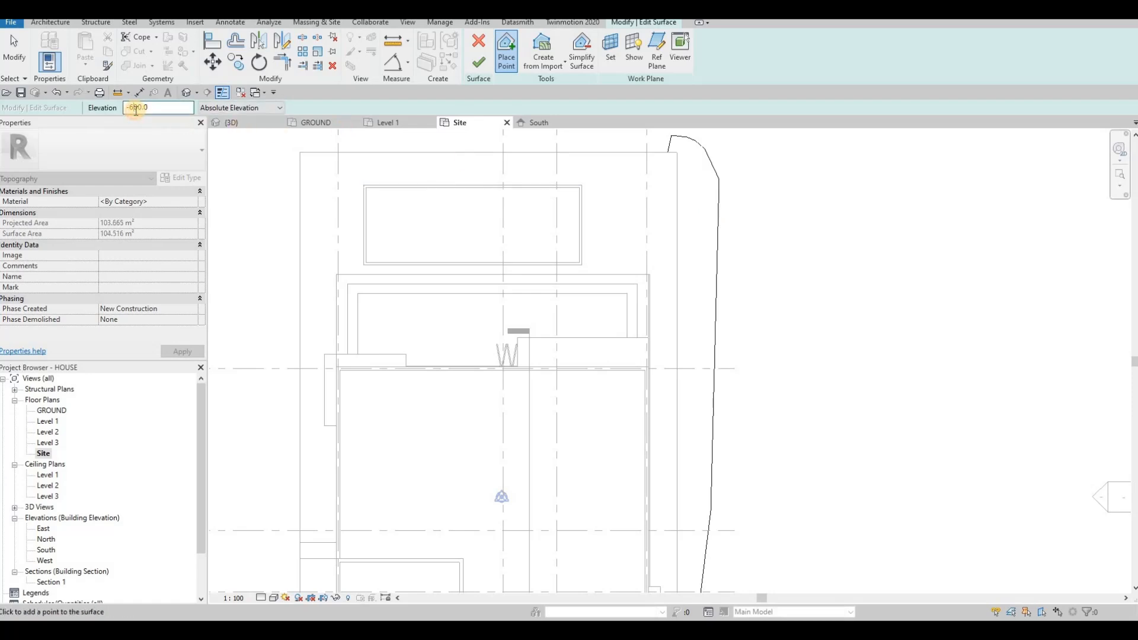
Set the point elevation to -800 and place points farther out beyond the rear part of the east side.
key("BackSpace")
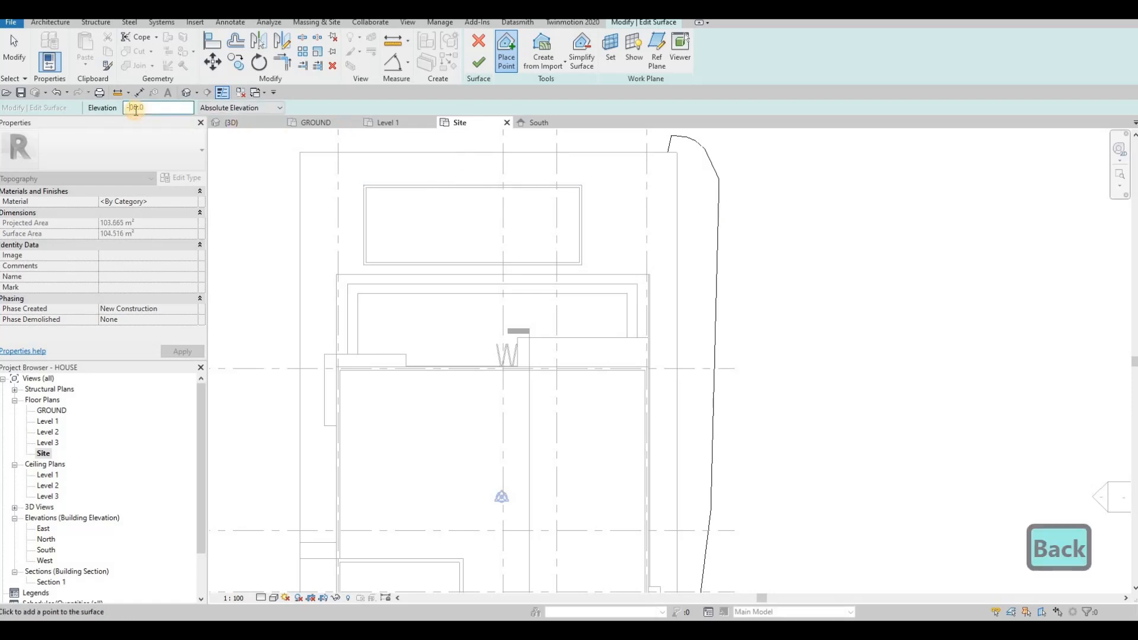
type("800")
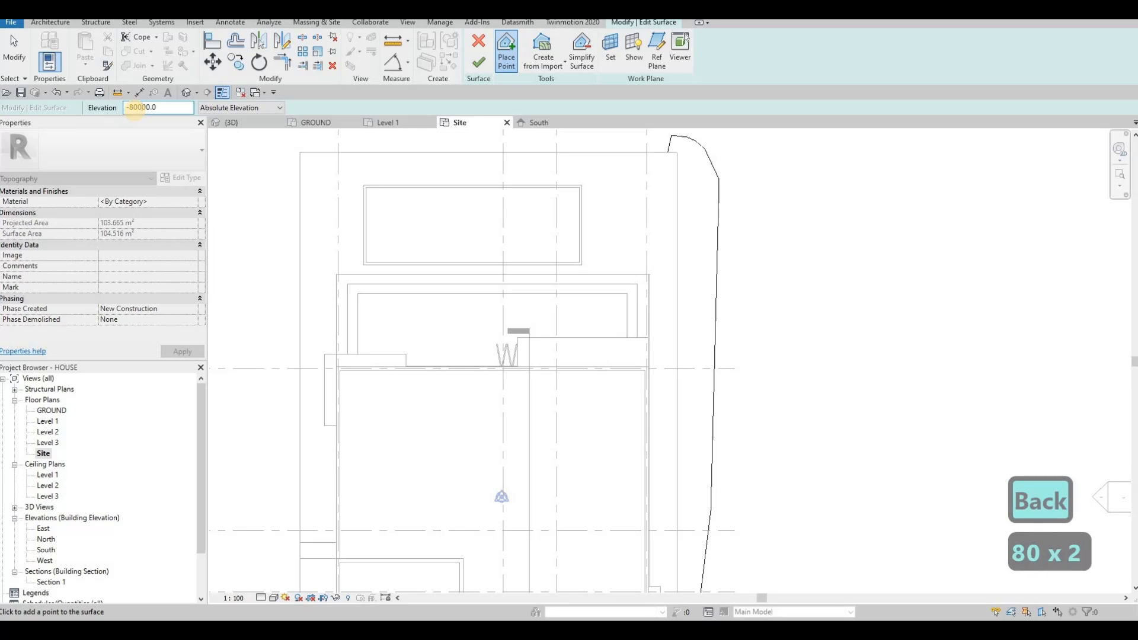
key("BackSpace")
key("BackSpace")
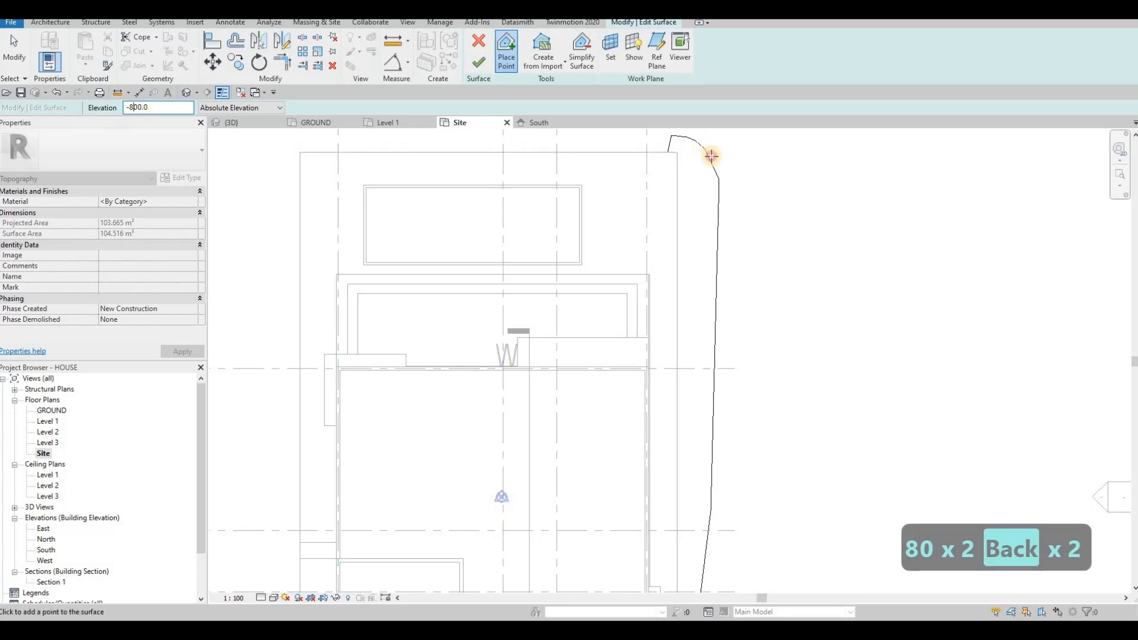
left_click(743, 255)
left_click(747, 333)
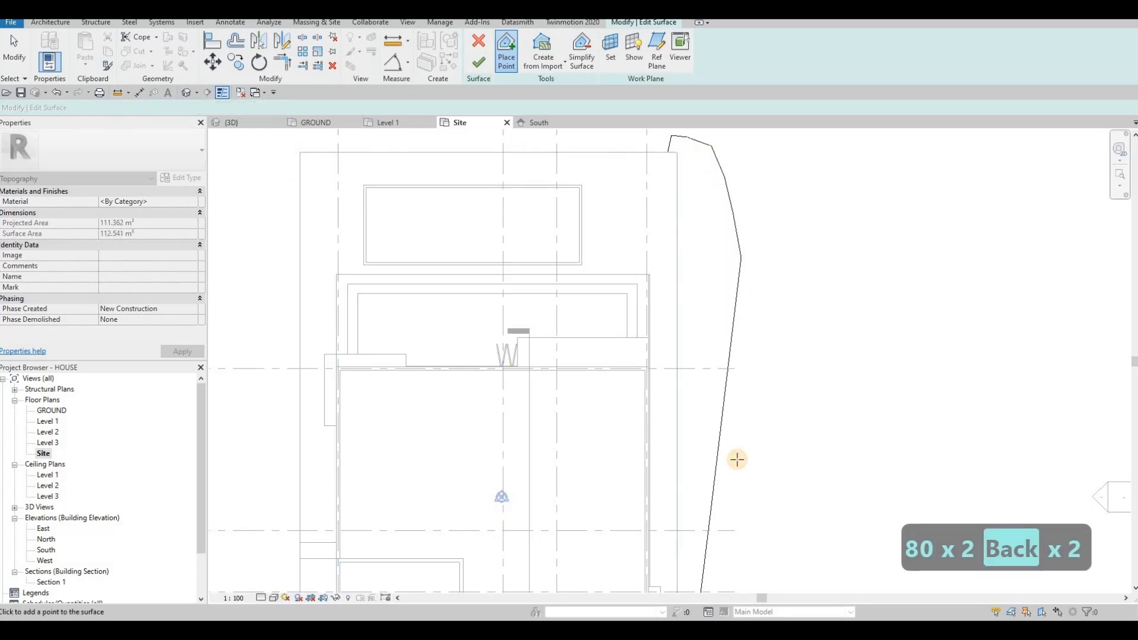
Place -800 points down the rest of the east side towards the front corner.
middle_click_drag(745, 458, 770, 270)
left_click(757, 328)
left_click(754, 369)
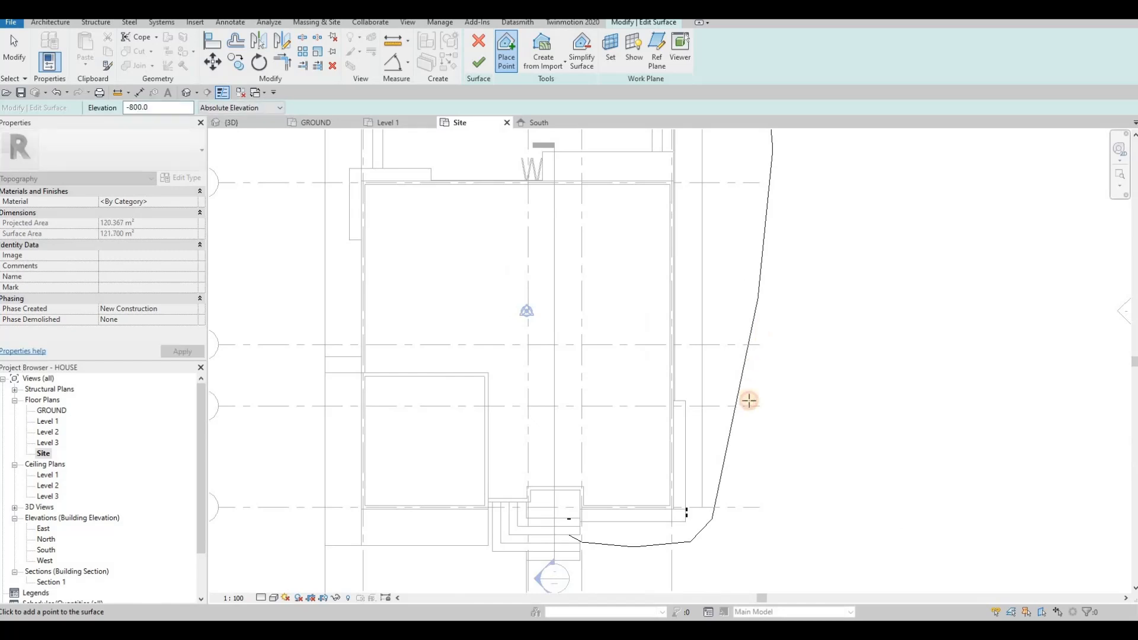
left_click(744, 490)
left_click(754, 453)
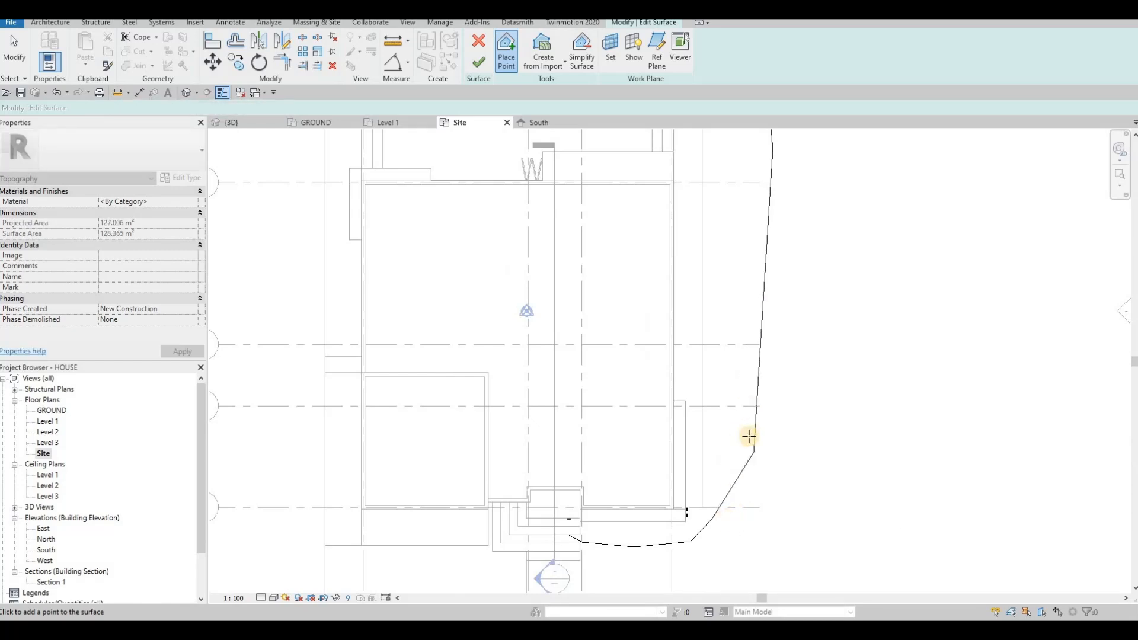
Place -800 points around the front east corner and along the front at the foot of the entrance steps.
middle_click_drag(737, 472, 758, 356)
left_click(708, 431)
left_click(669, 437)
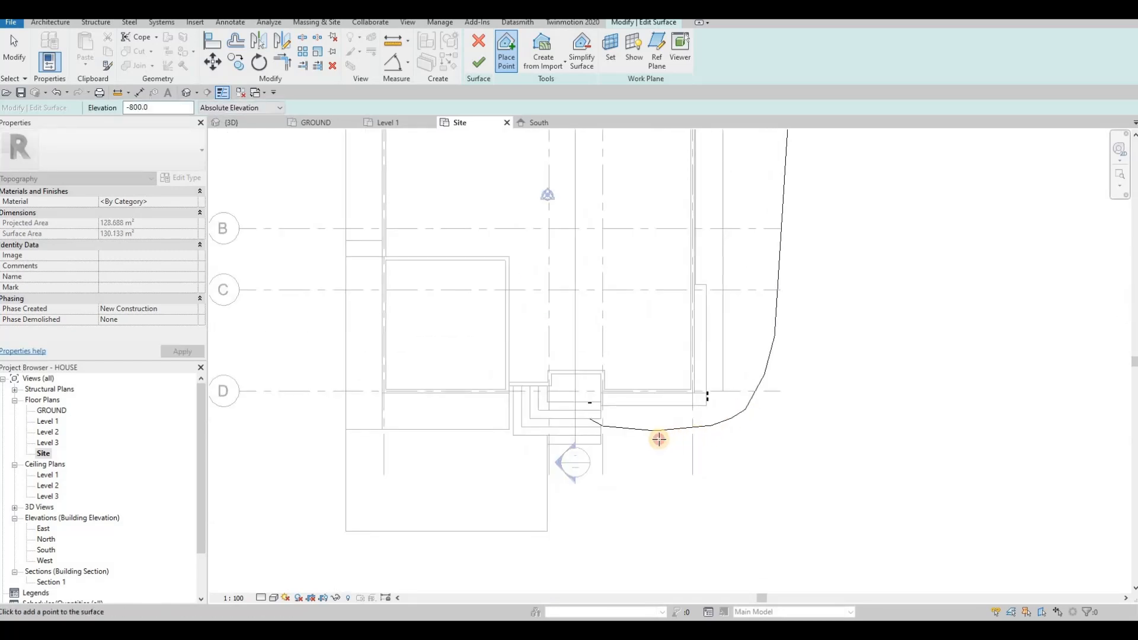
left_click(571, 444)
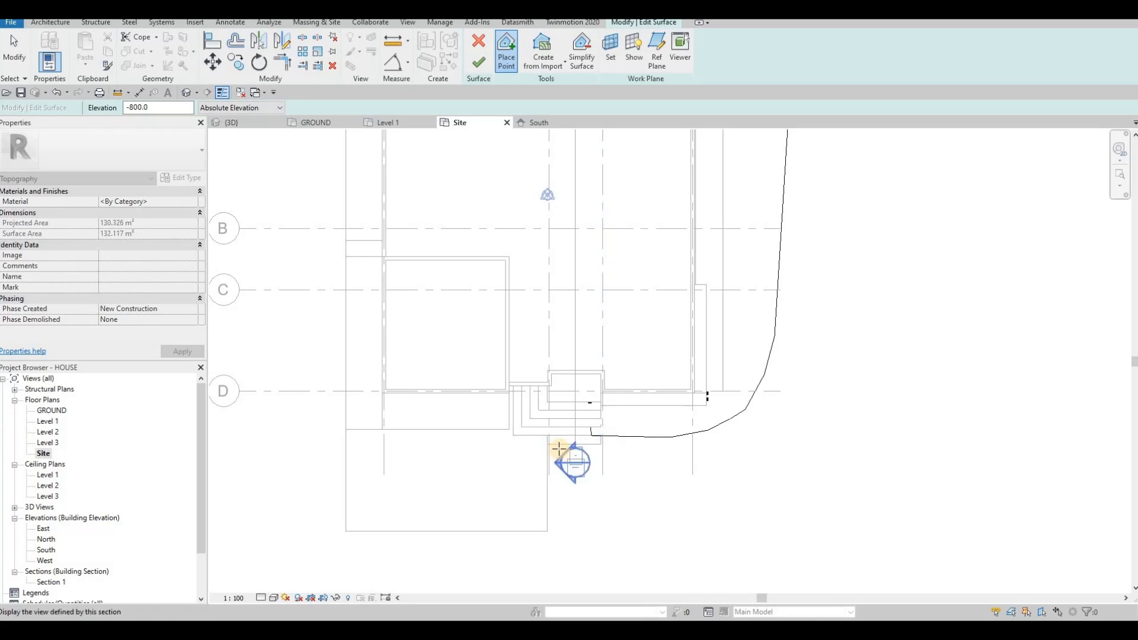
left_click(557, 438)
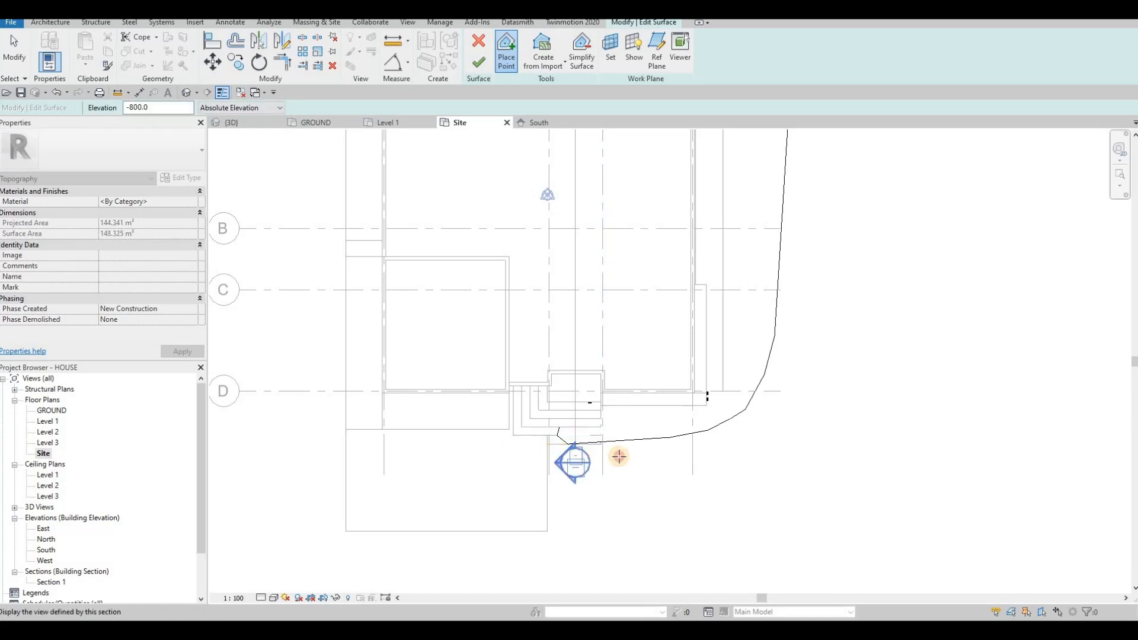
left_click(685, 454)
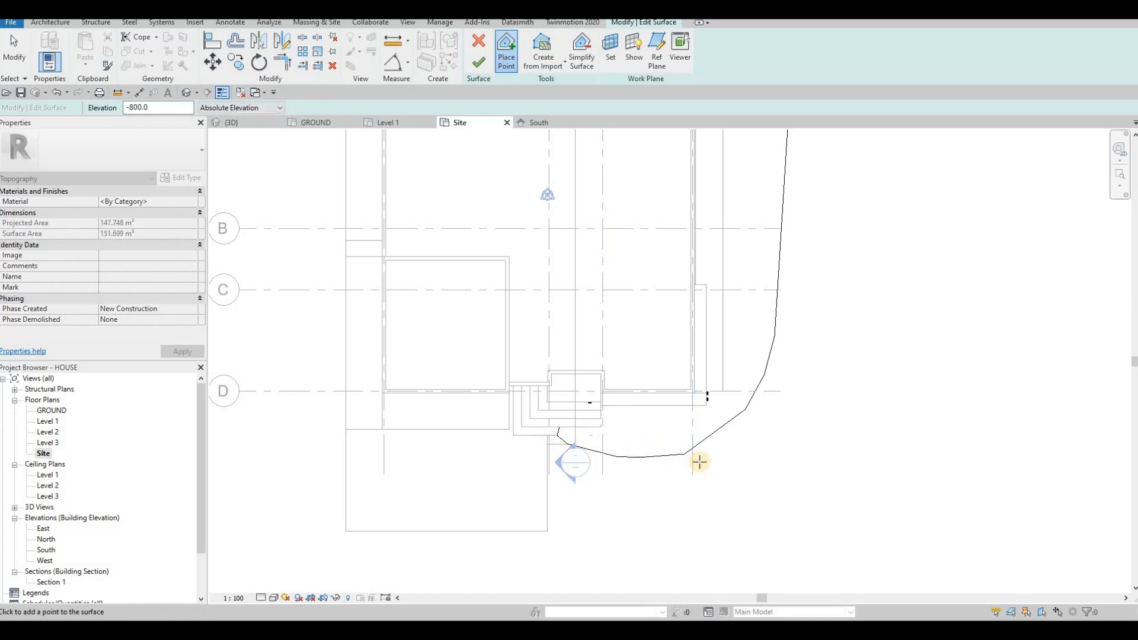
Set the point elevation to -1000 and place points across the front and on grid 2 beside the lower front slab.
double_click(134, 109)
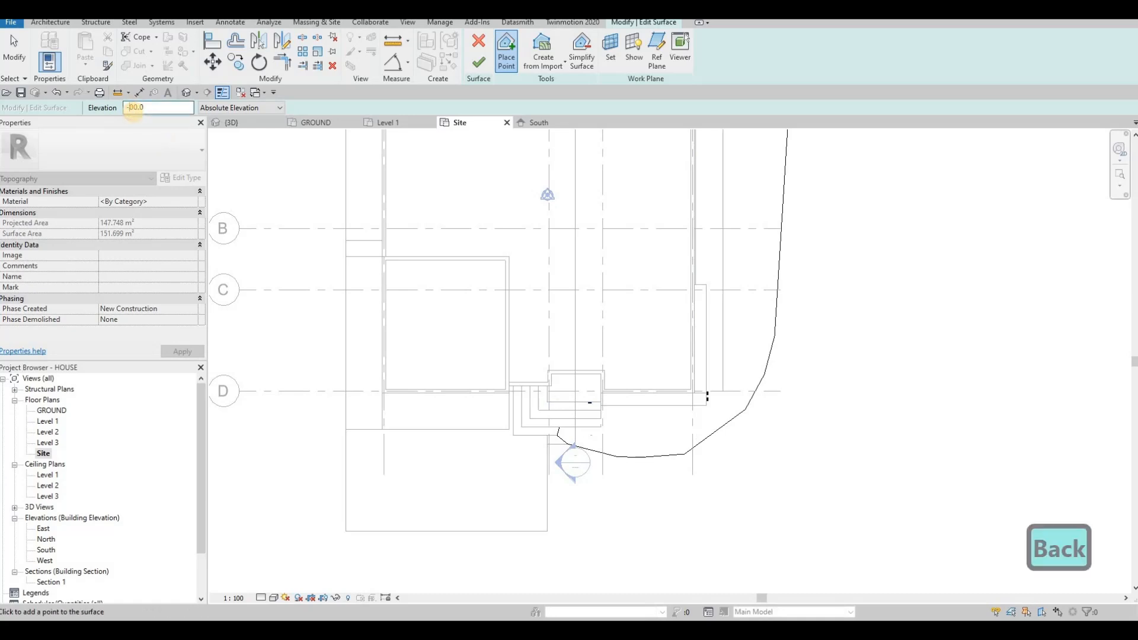
type("10")
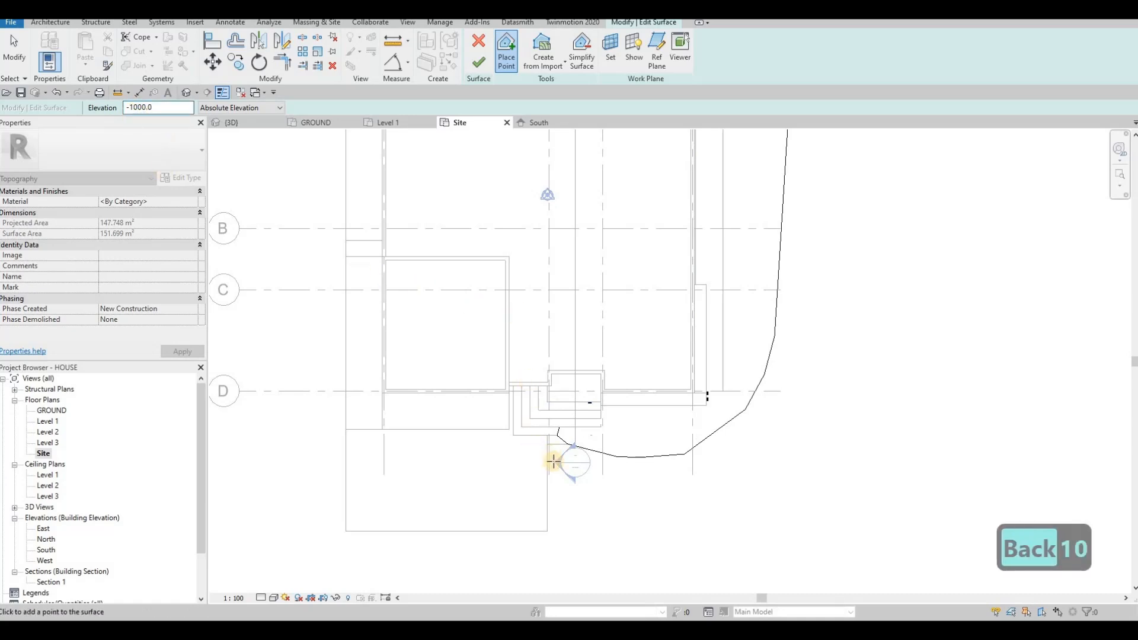
left_click(604, 474)
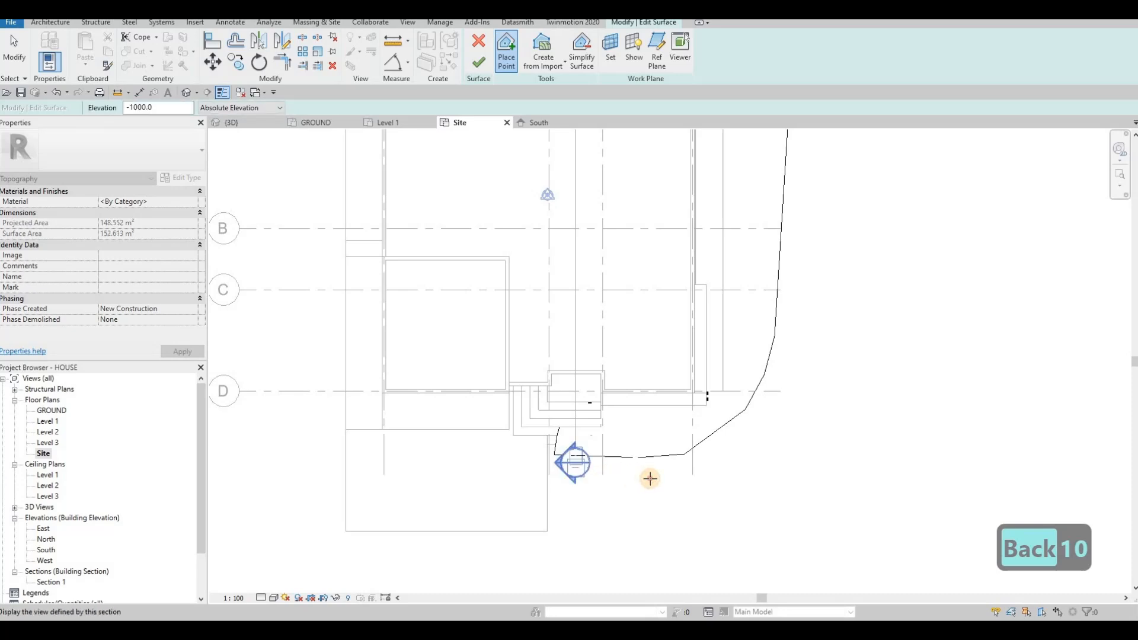
left_click(550, 455)
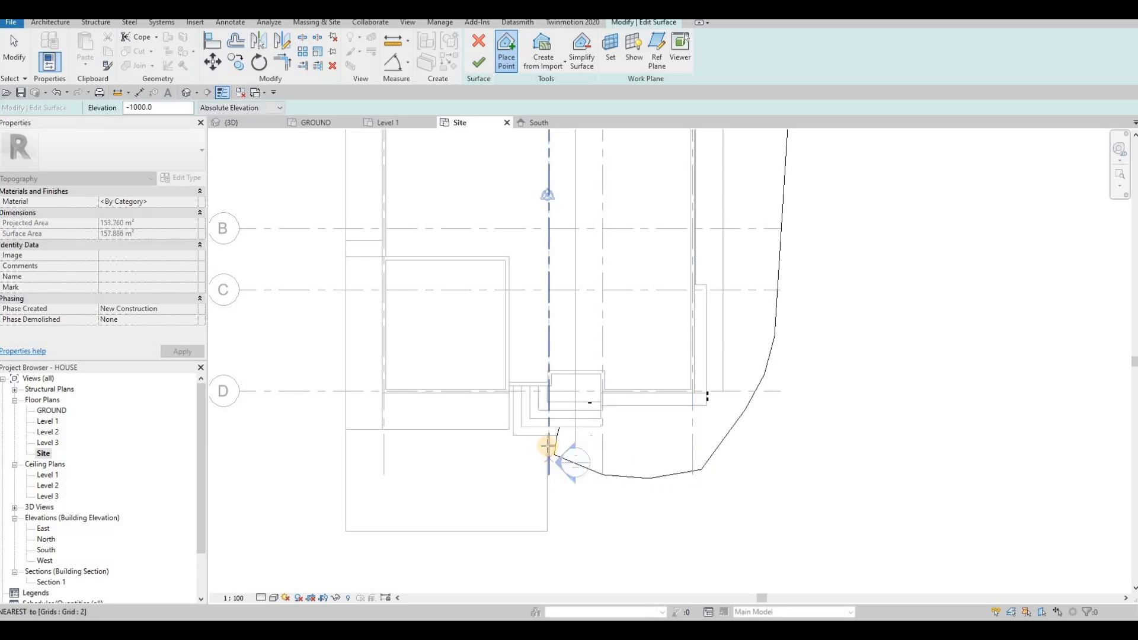
left_click(549, 447)
left_click(549, 439)
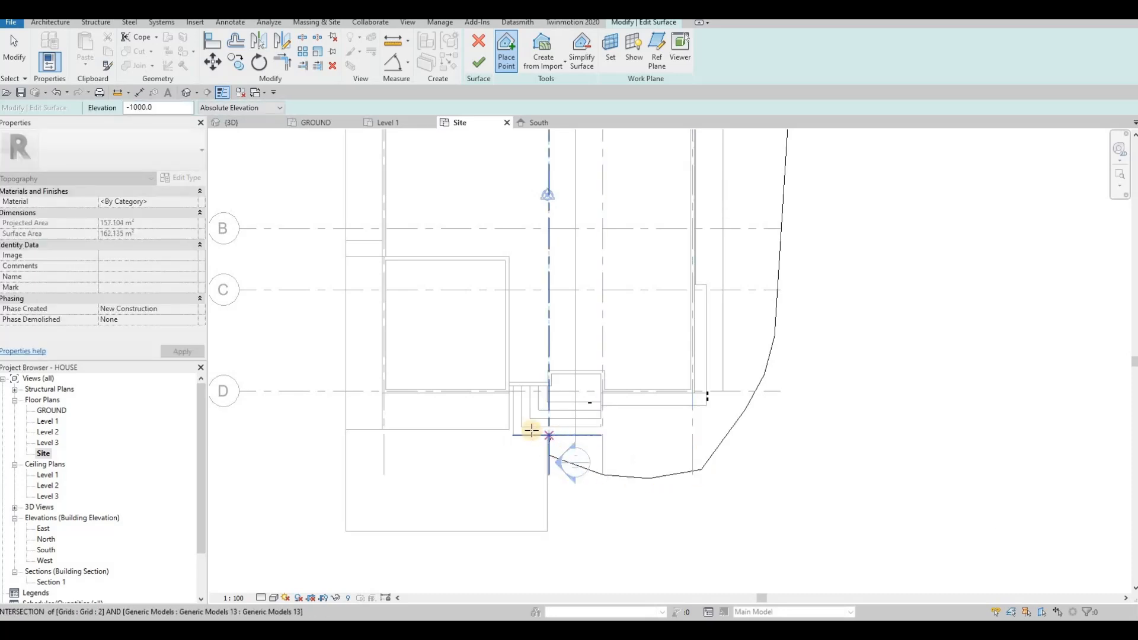
Place another row of -1000 points farther out in front, from the lower slab's edge past the section marker to grid 4.
scroll(537, 431, "up", 3)
left_click(540, 512)
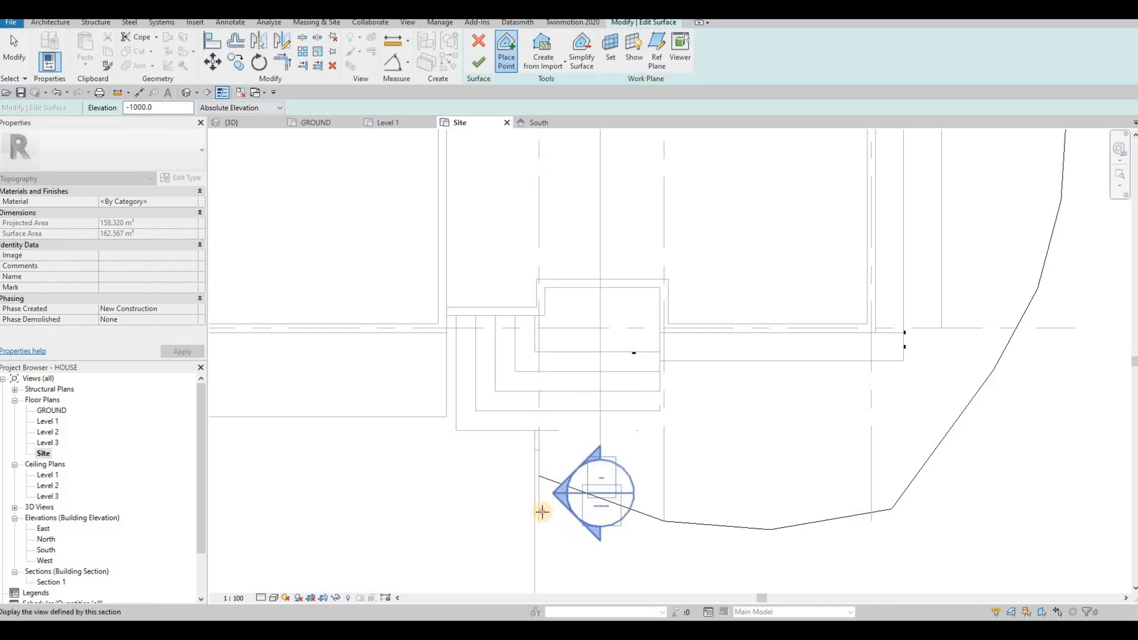
left_click(649, 555)
left_click(792, 559)
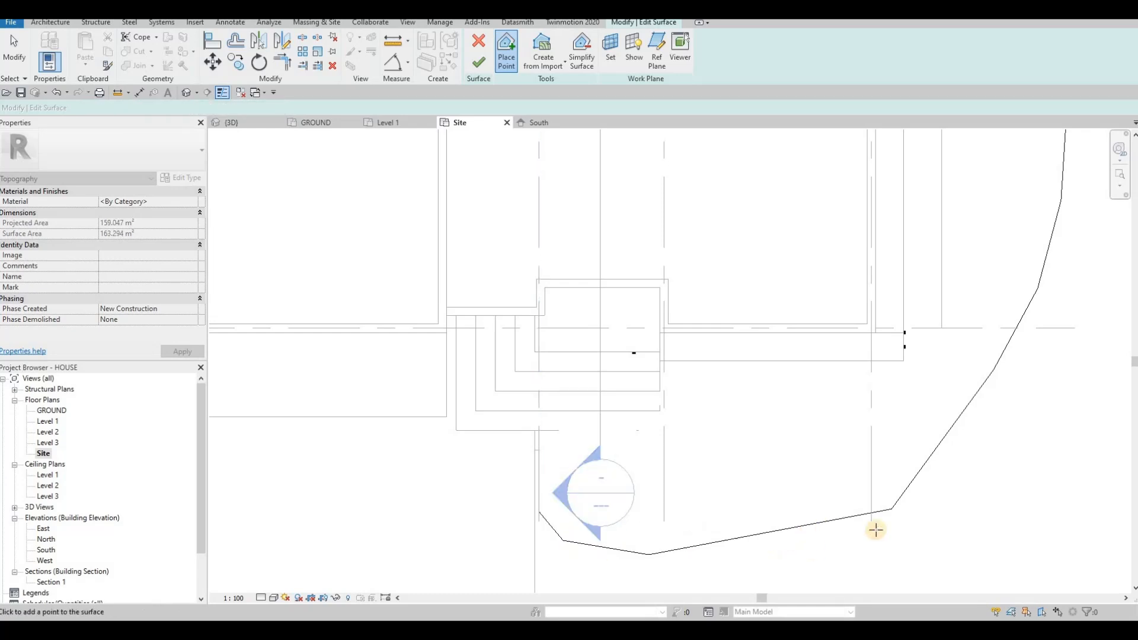
left_click(873, 528)
Place -1000 points around the front east corner and up the outer east side of the surface.
scroll(891, 529, "down", 2)
middle_click_drag(984, 451, 817, 507)
scroll(817, 507, "down", 2)
left_click(839, 424)
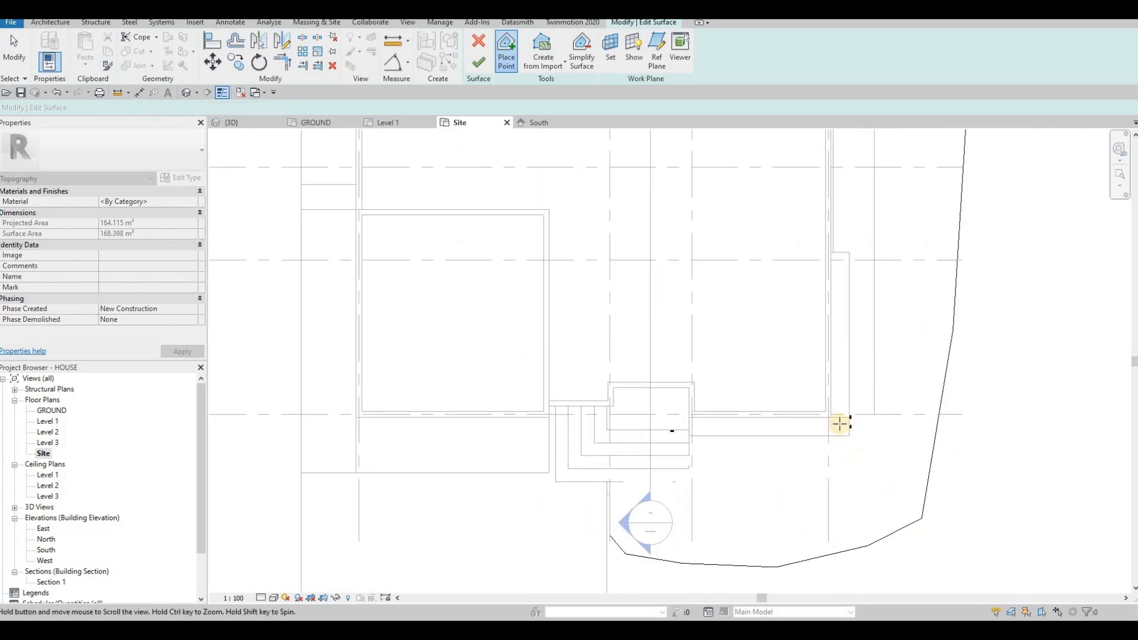
left_click(843, 334)
middle_click_drag(855, 389, 818, 436)
scroll(818, 436, "down", 1)
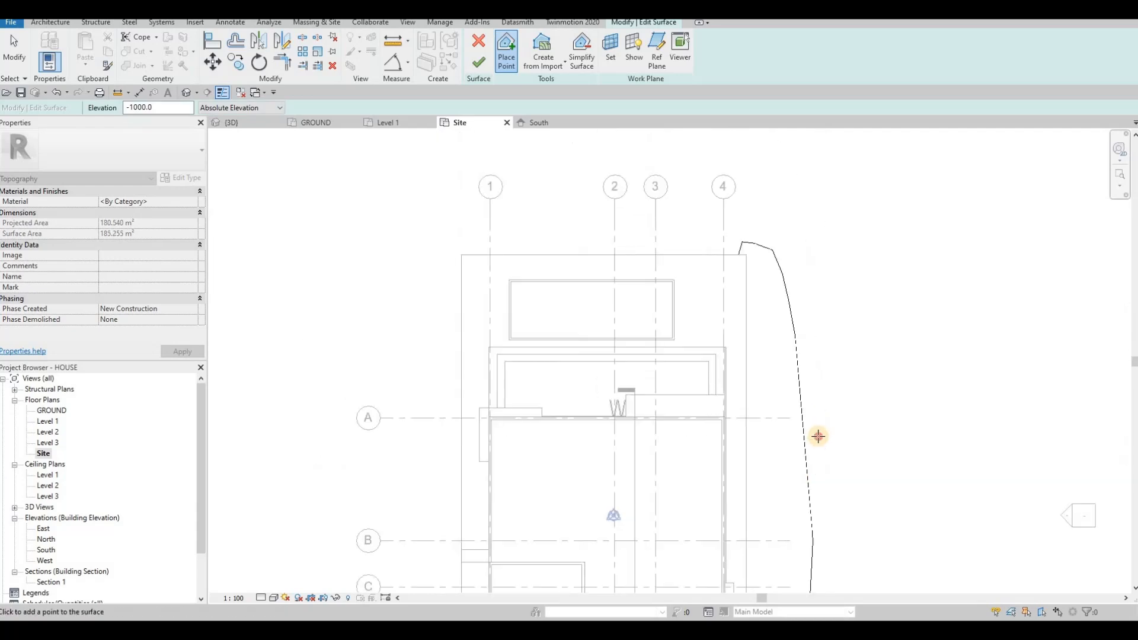
Place -1000 points around the rear east corner to widen the surface there.
left_click(800, 261)
left_click(781, 236)
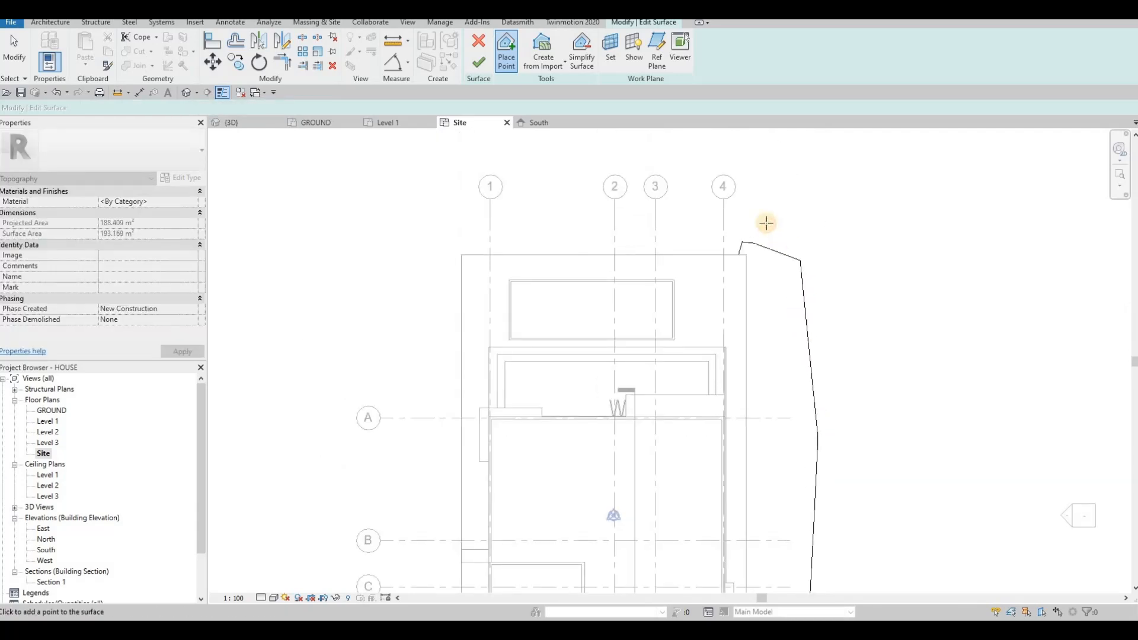
left_click(766, 224)
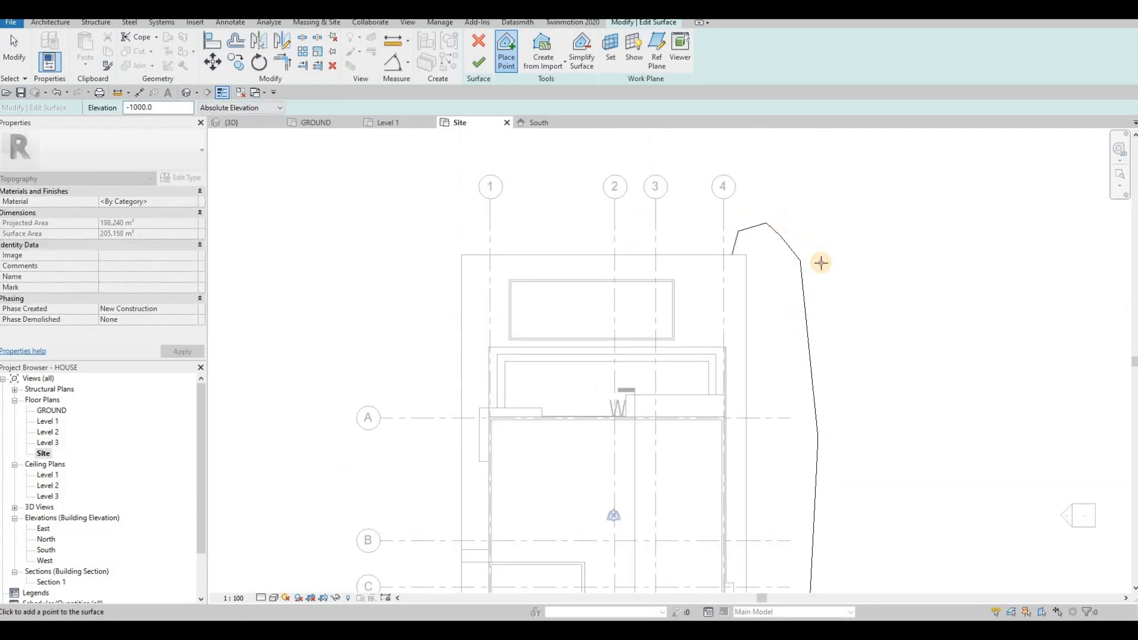
left_click(828, 295)
Place additional -1000 points along the outer front edge between grid 4 and the lower front slab.
middle_click_drag(815, 495, 814, 376)
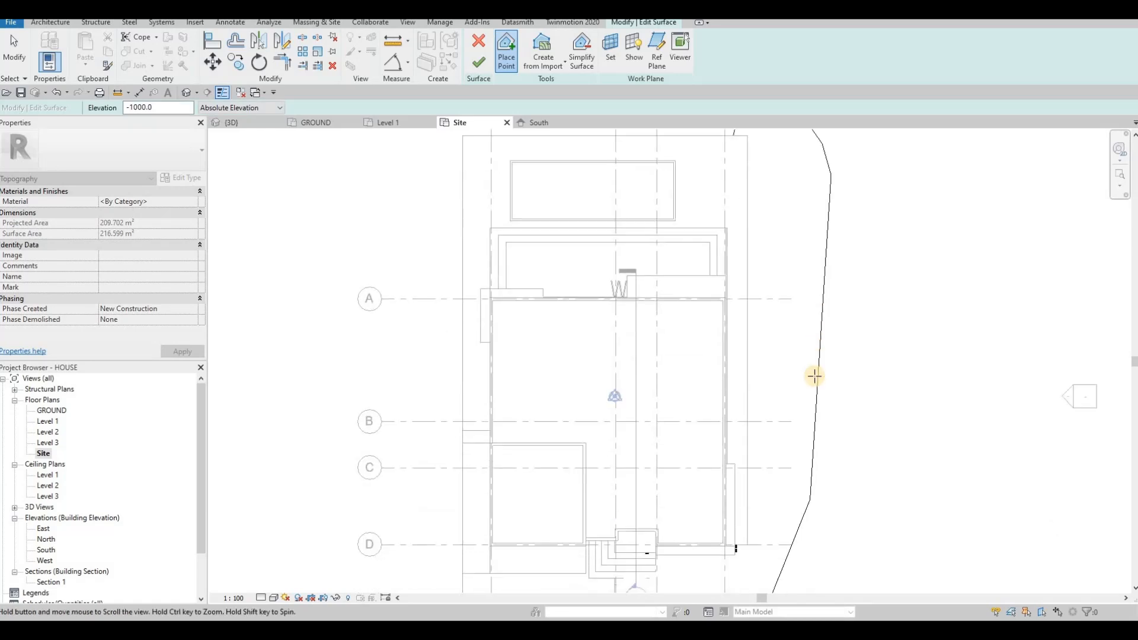
scroll(814, 414, "down", 3)
left_click(772, 481)
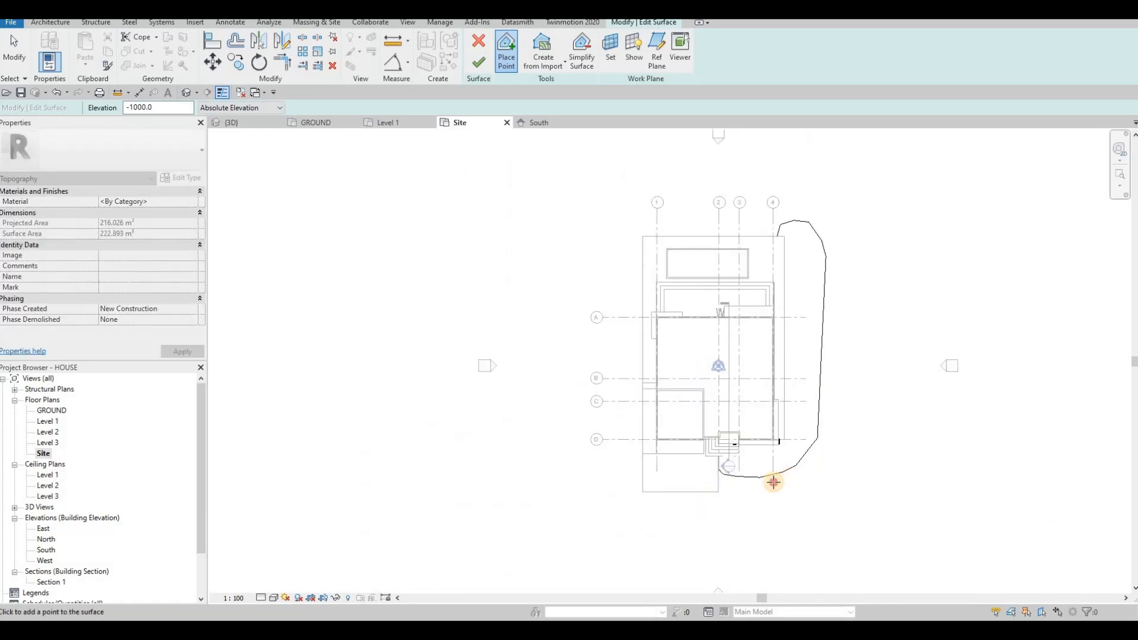
left_click(723, 477)
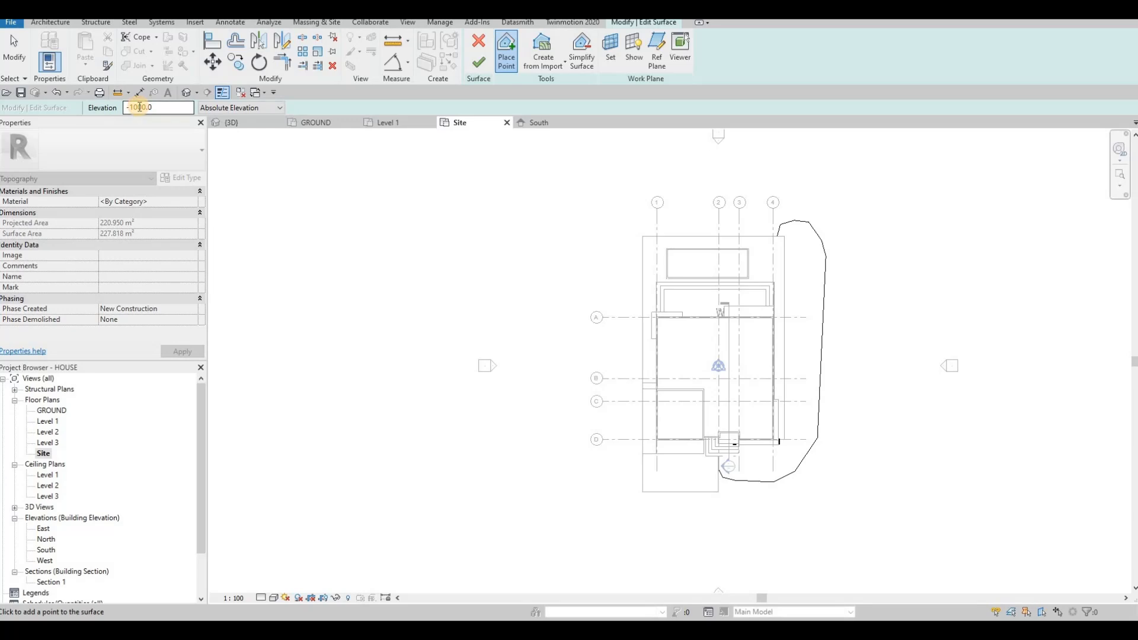
Place -1100 points along the outer edge, from the lower front slab around the east side to the rear corner.
key("BackSpace")
type("1")
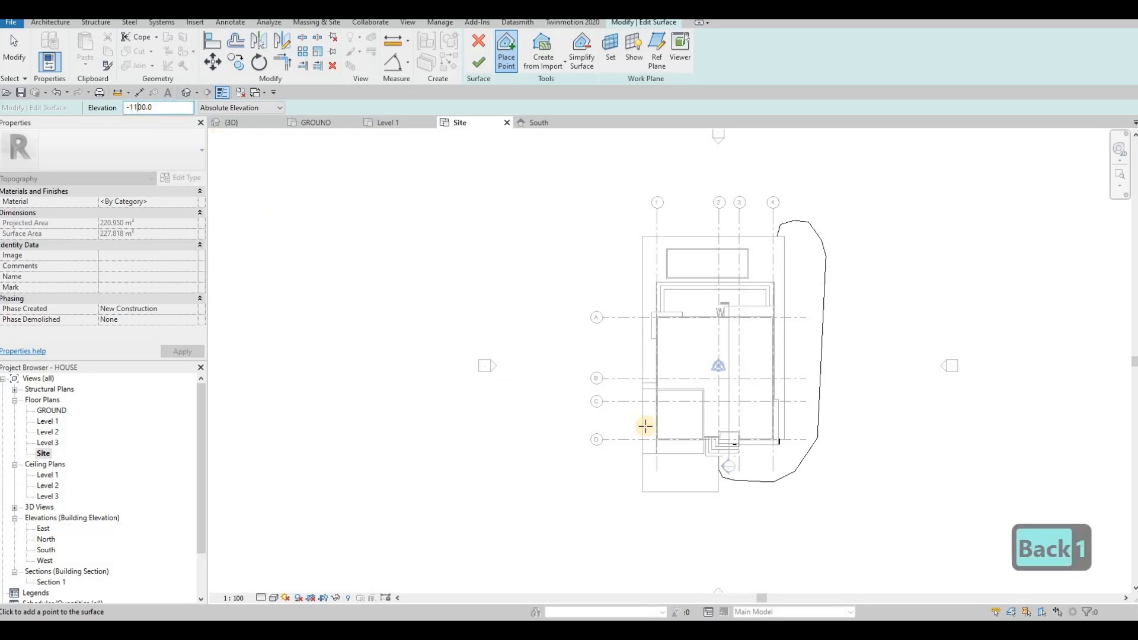
left_click(726, 486)
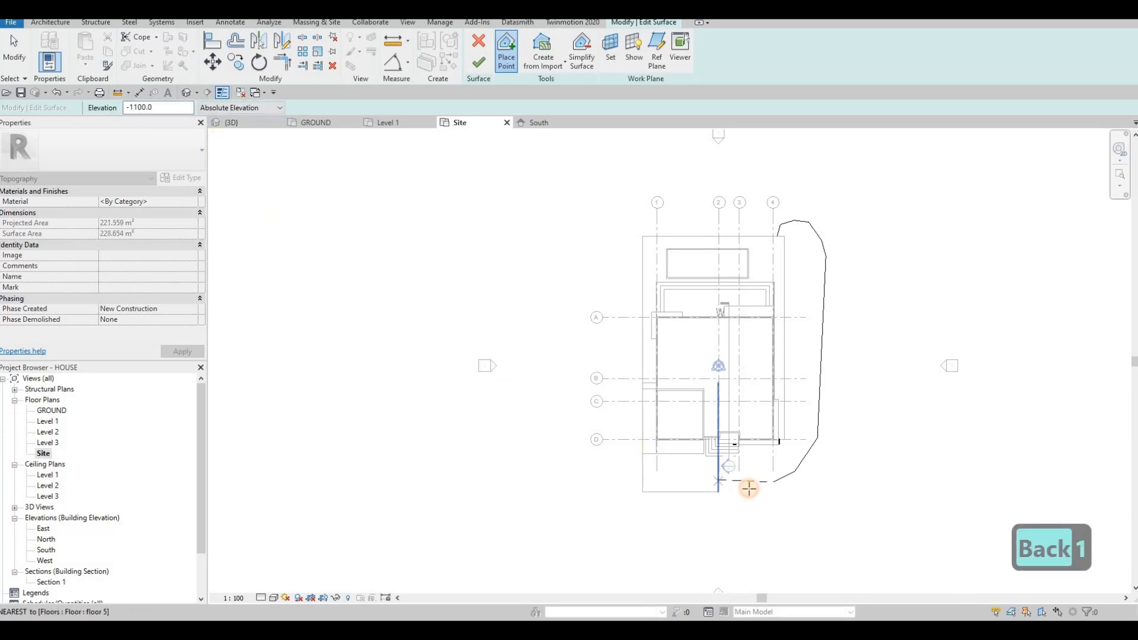
left_click(821, 438)
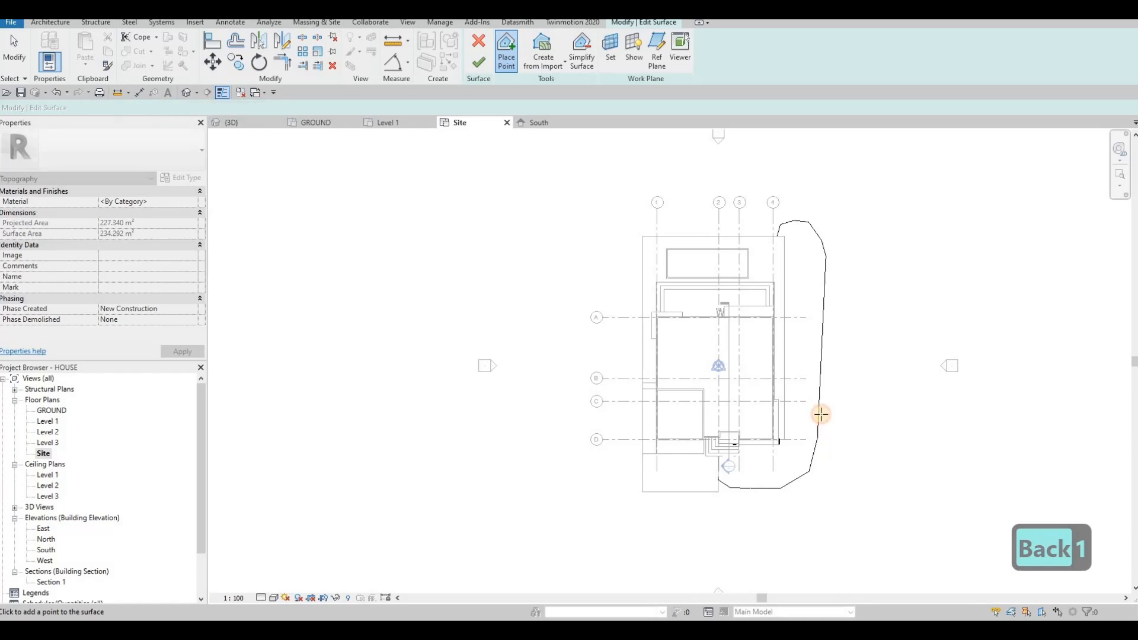
left_click(825, 397)
left_click(829, 251)
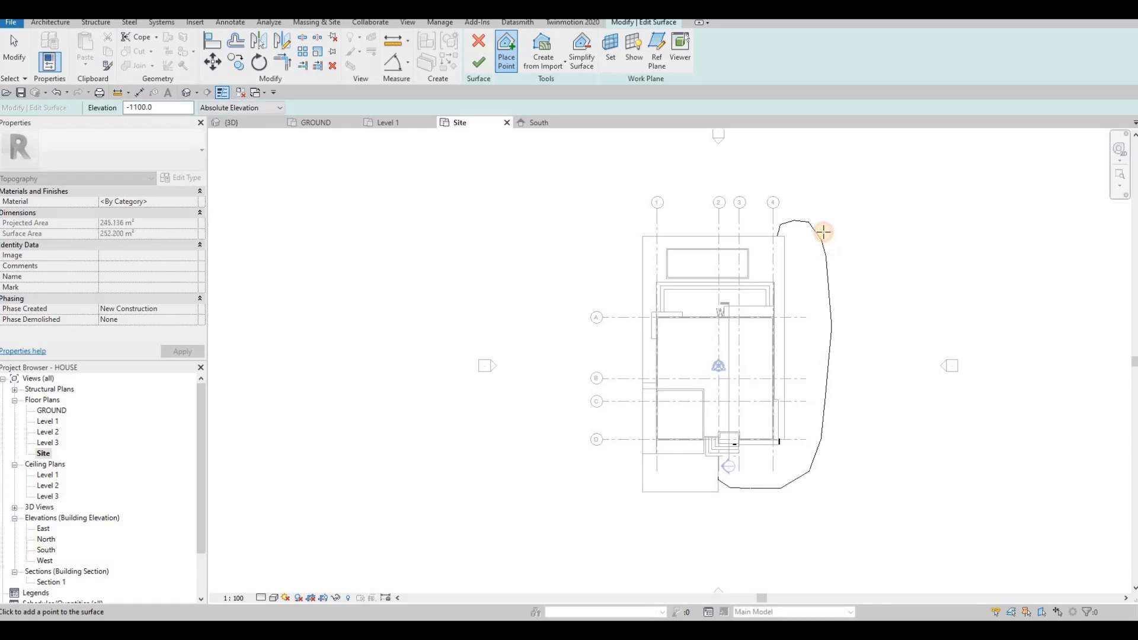
left_click(823, 225)
left_click(787, 216)
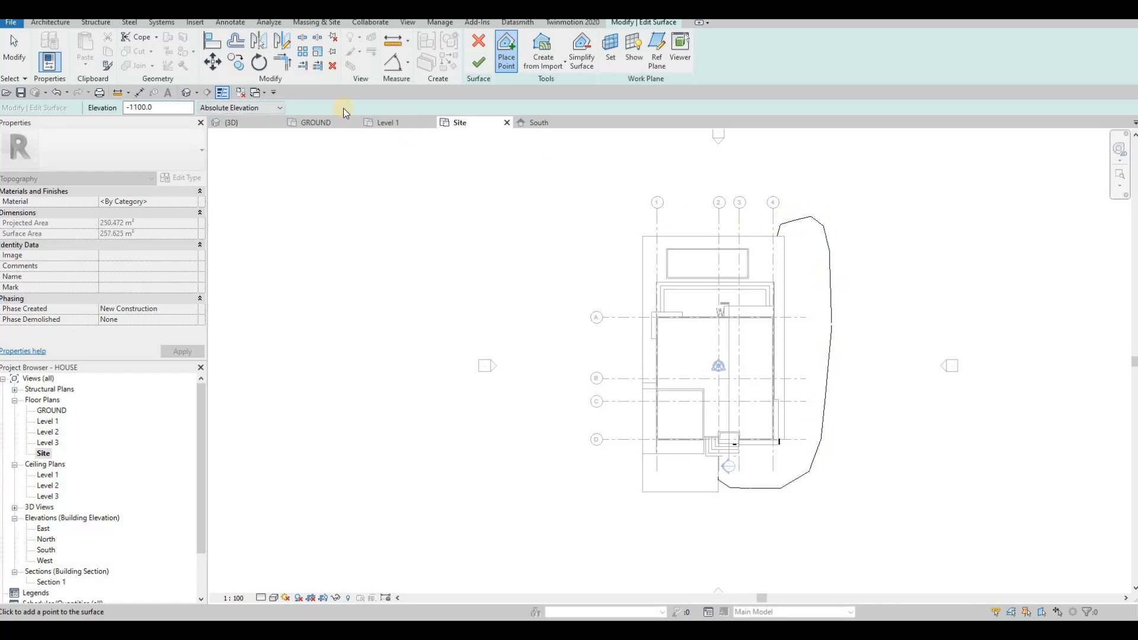
Place a further ring of -1200 points outside the last one, from the front slab's edge around the east side to the rear.
left_click(135, 108)
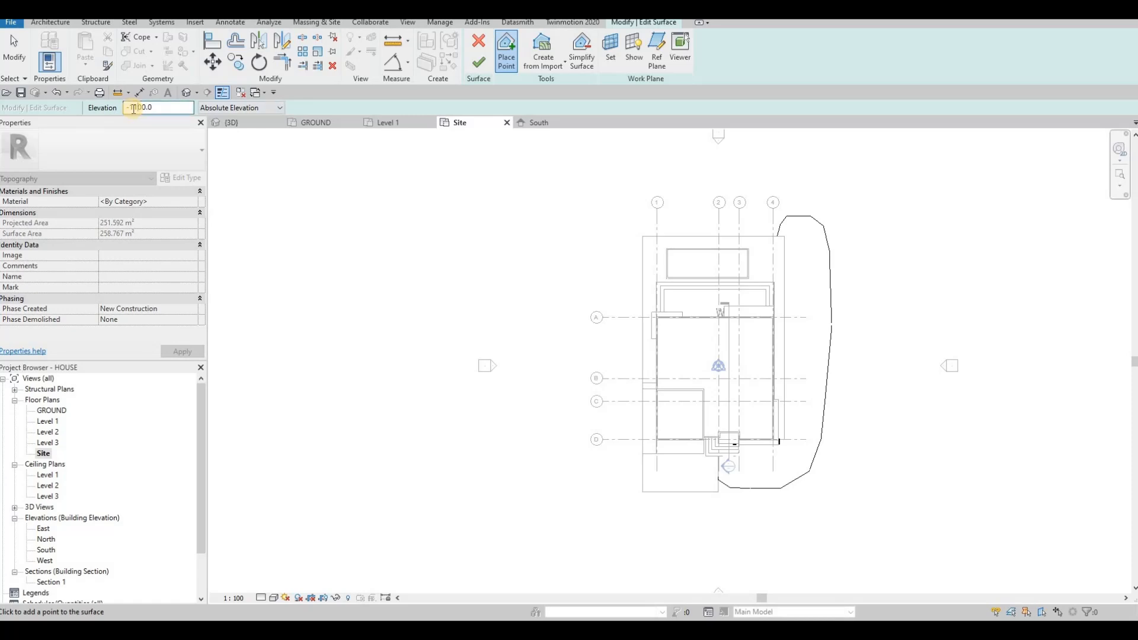
key("BackSpace")
type("23")
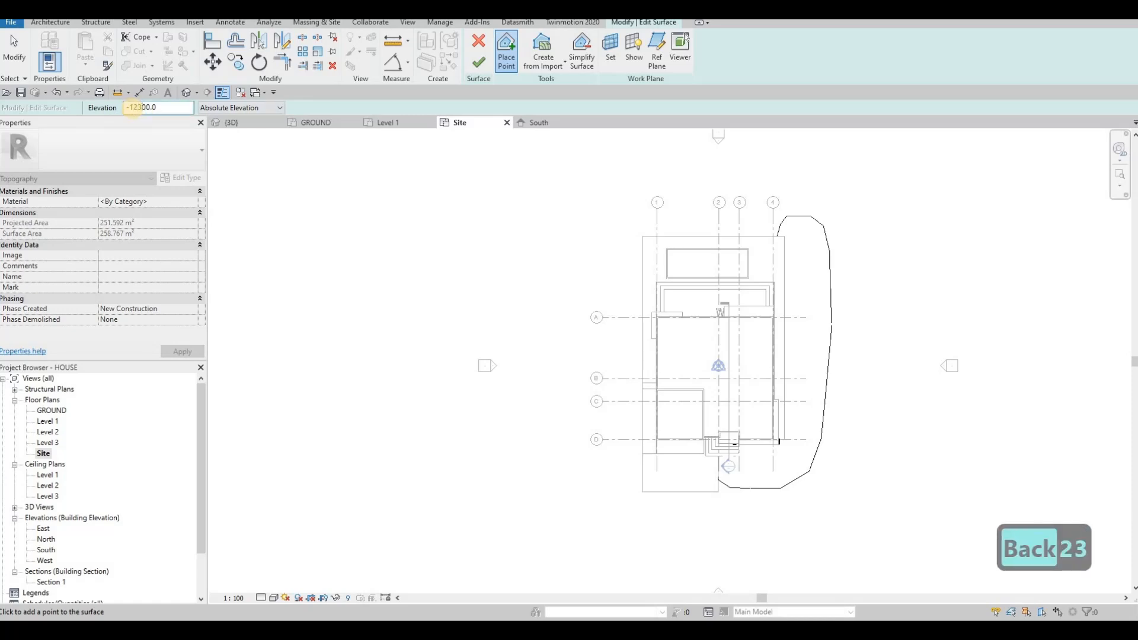
key("BackSpace")
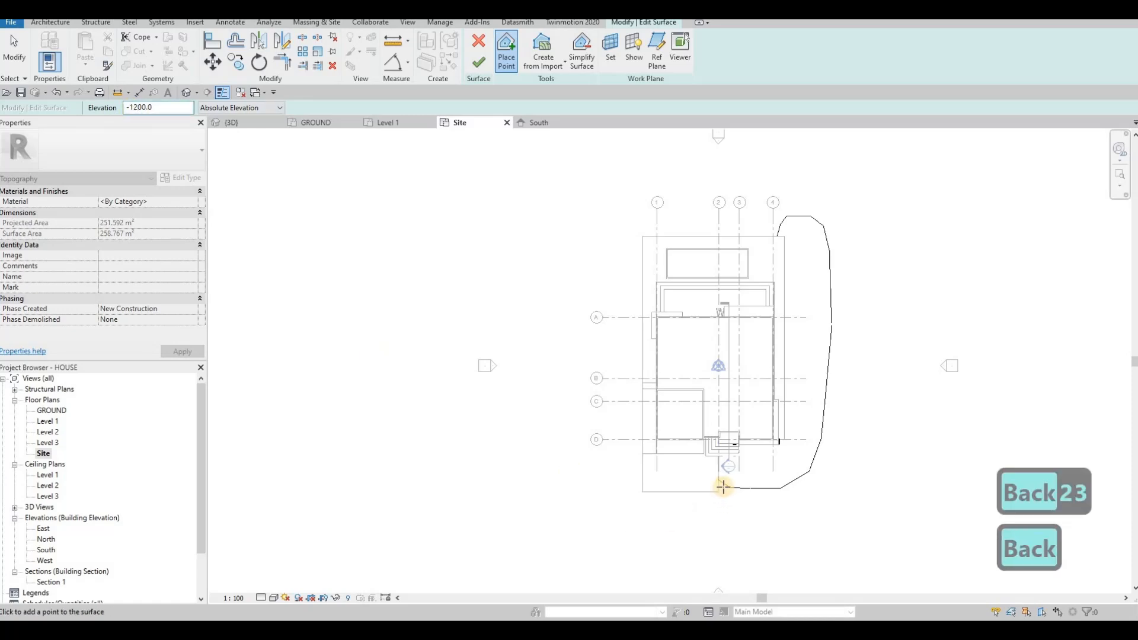
left_click(720, 487)
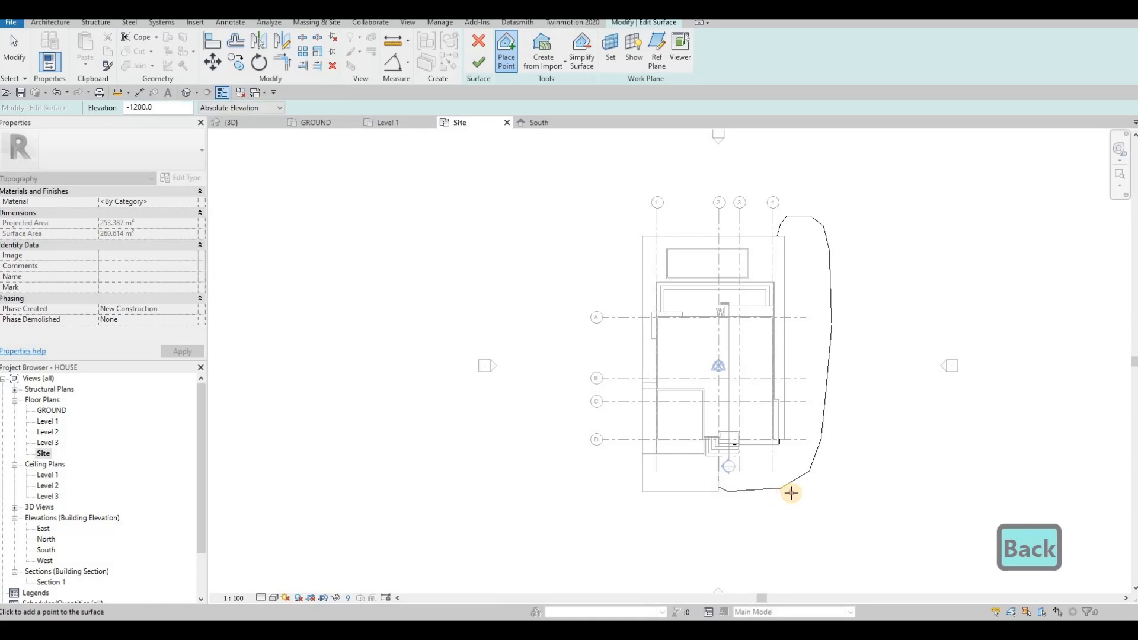
left_click(811, 484)
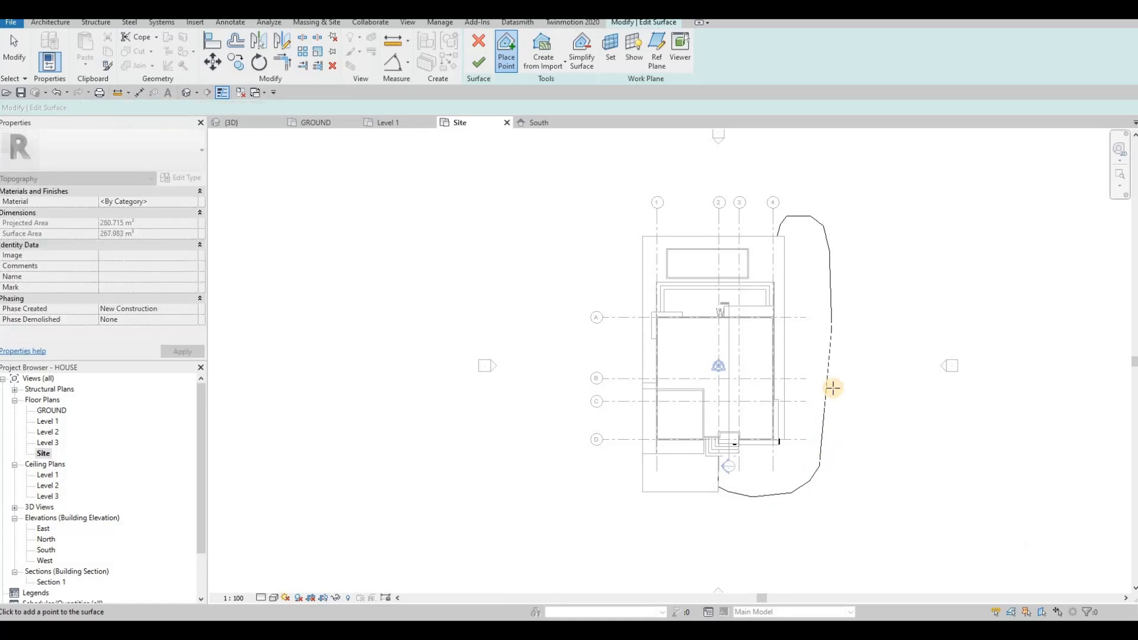
left_click(833, 374)
left_click(835, 298)
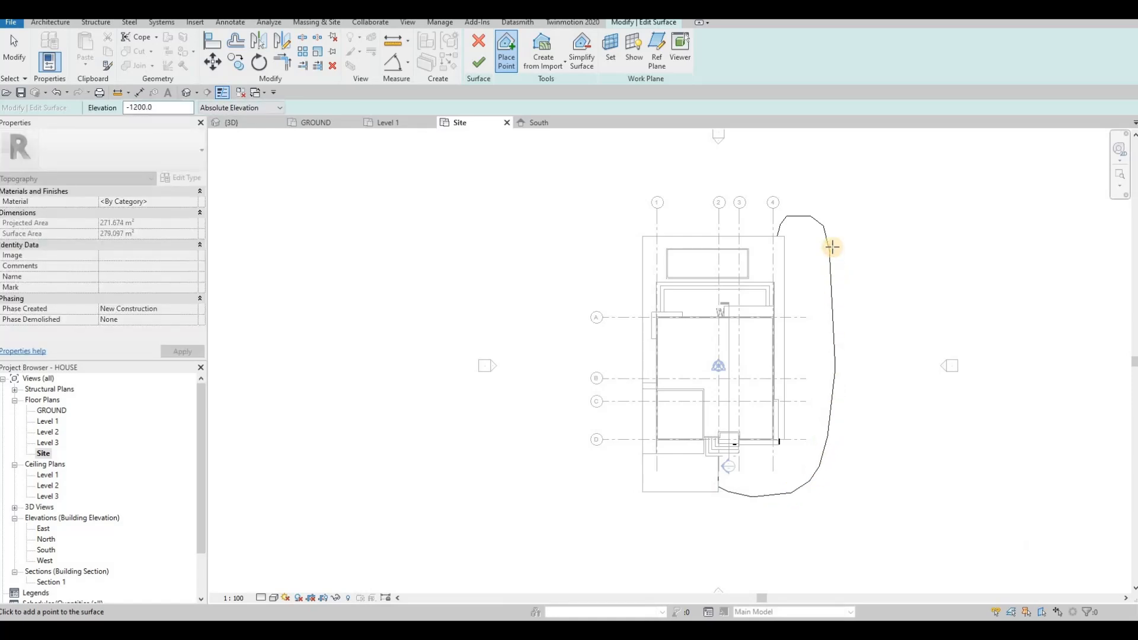
left_click(793, 211)
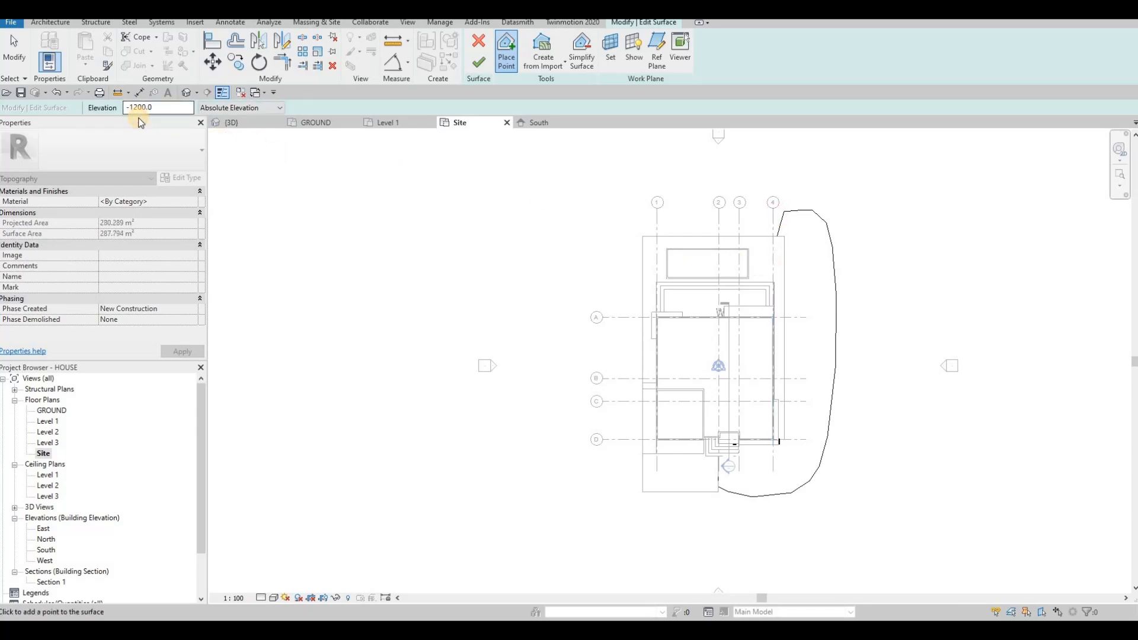
Place -1500 points farther out around the rear east corner and down the outer east side.
key("BackSpace")
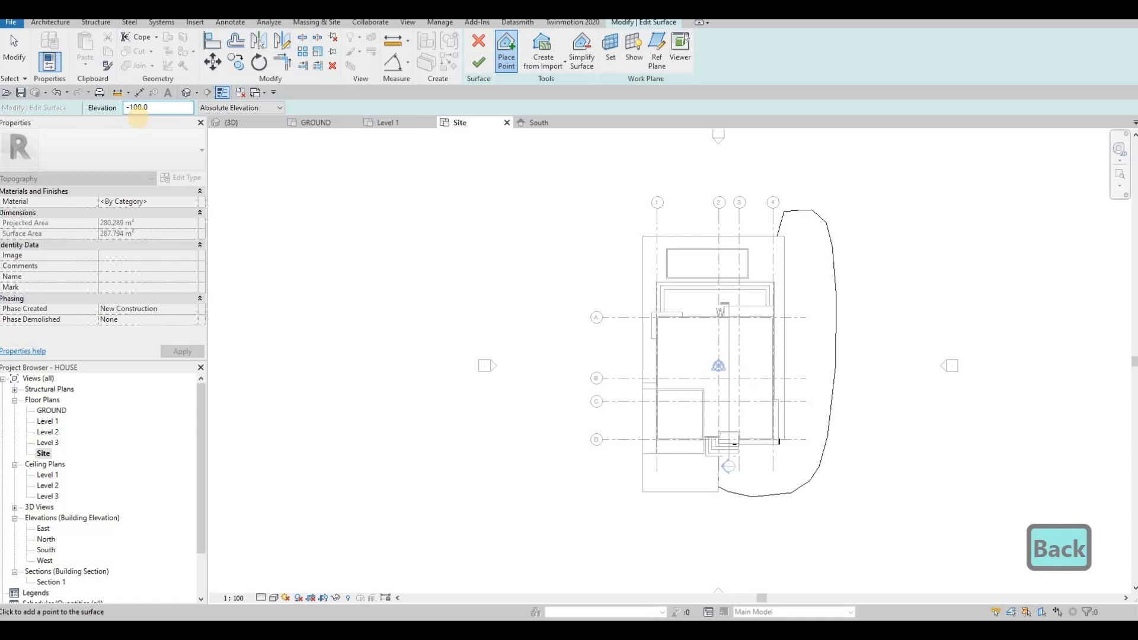
type("500")
key("BackSpace")
key("BackSpace")
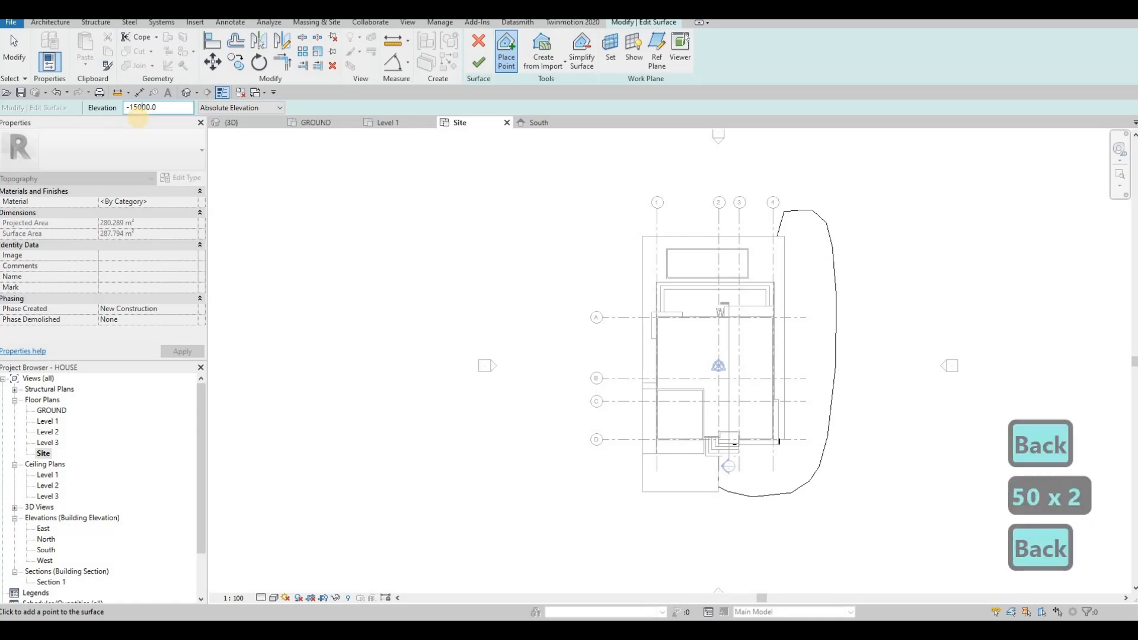
left_click(839, 202)
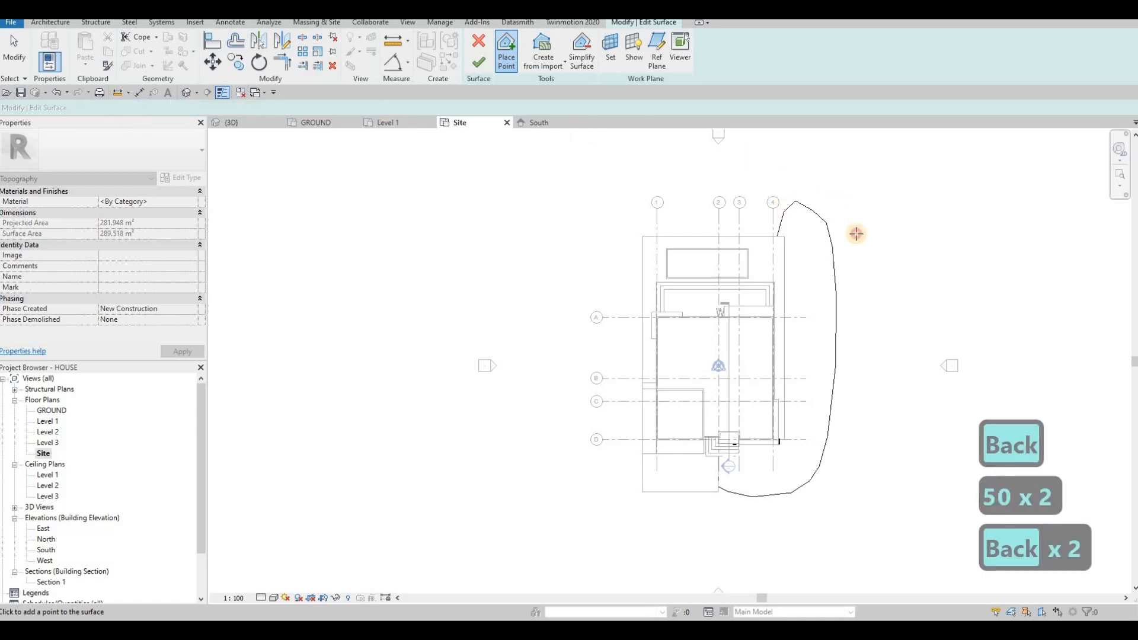
left_click(860, 269)
left_click(854, 392)
left_click(858, 411)
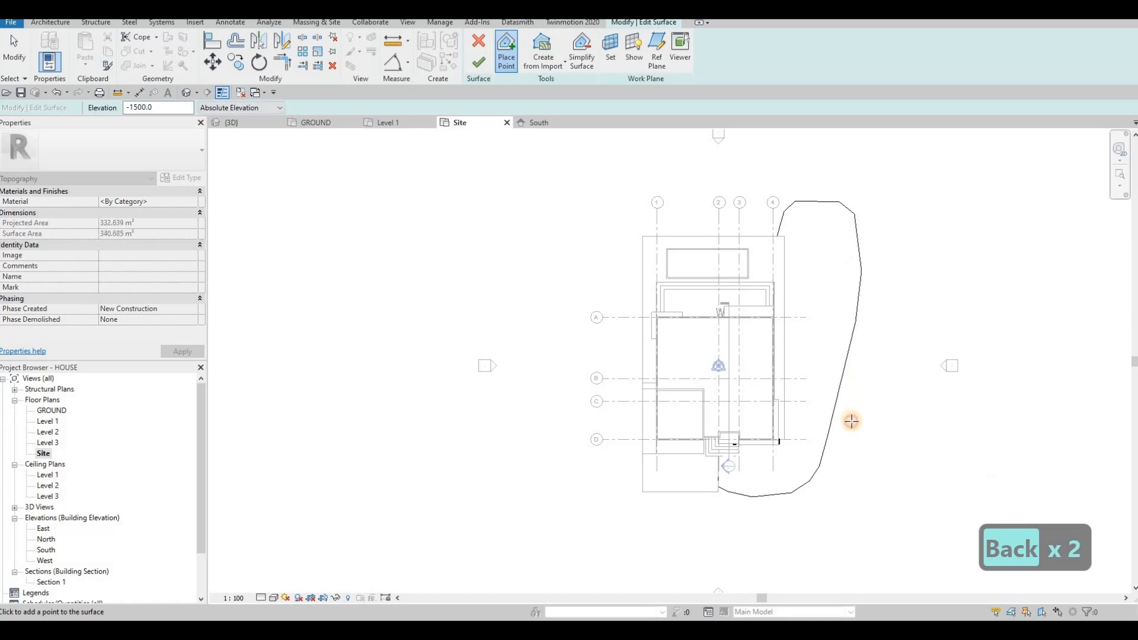
left_click(851, 437)
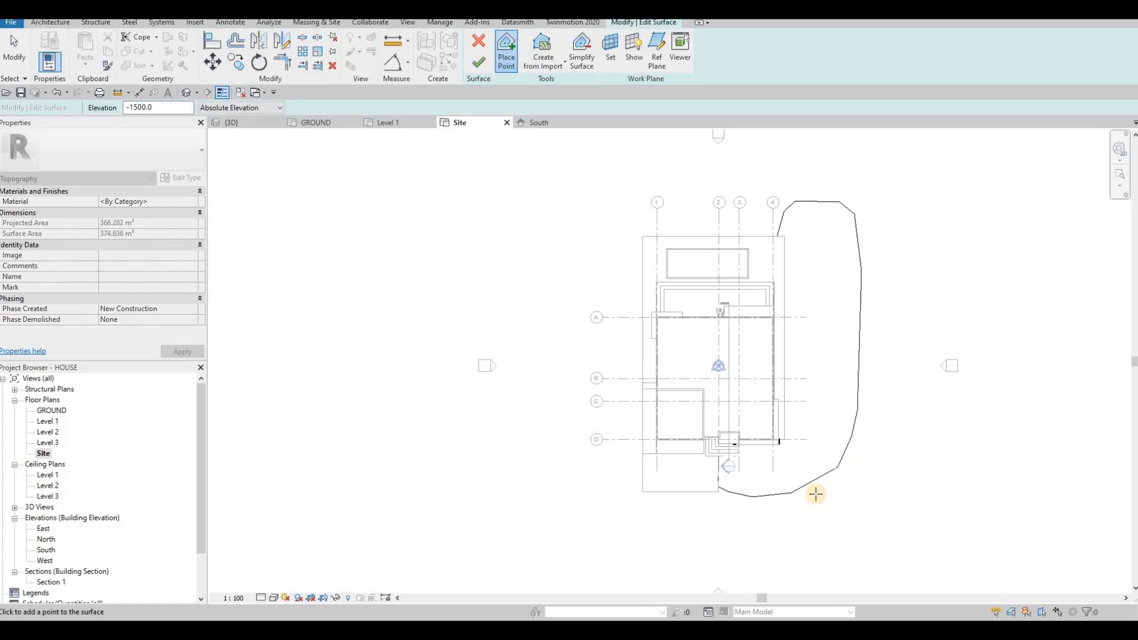
Place -1500 points from the front east corner along the front edge to the lower slab's corner.
left_click(827, 488)
left_click(813, 493)
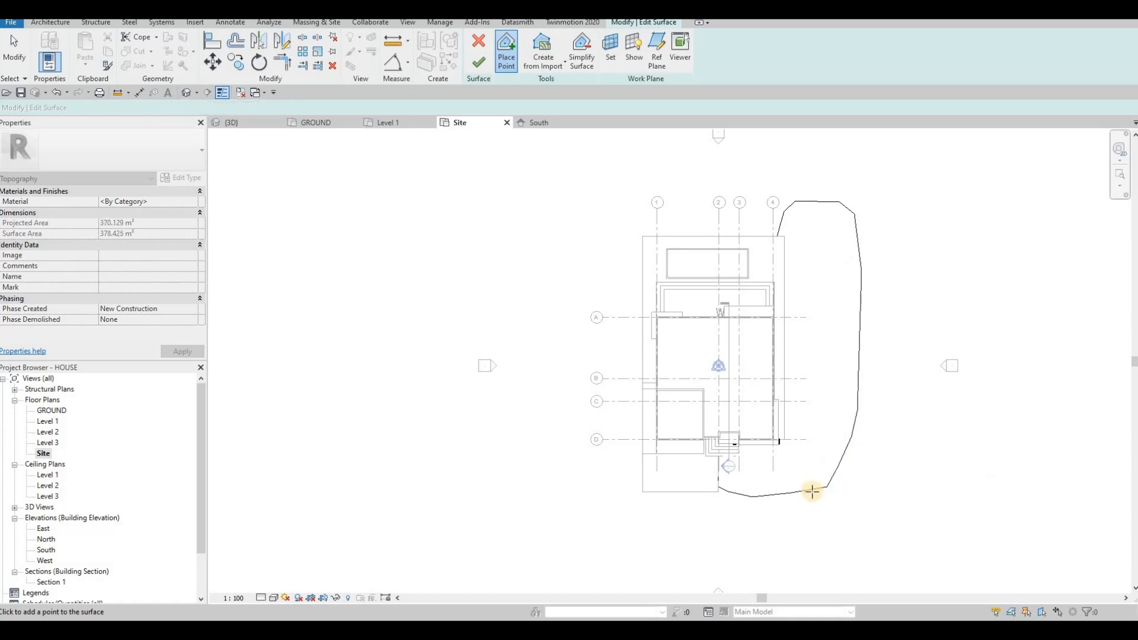
left_click(775, 495)
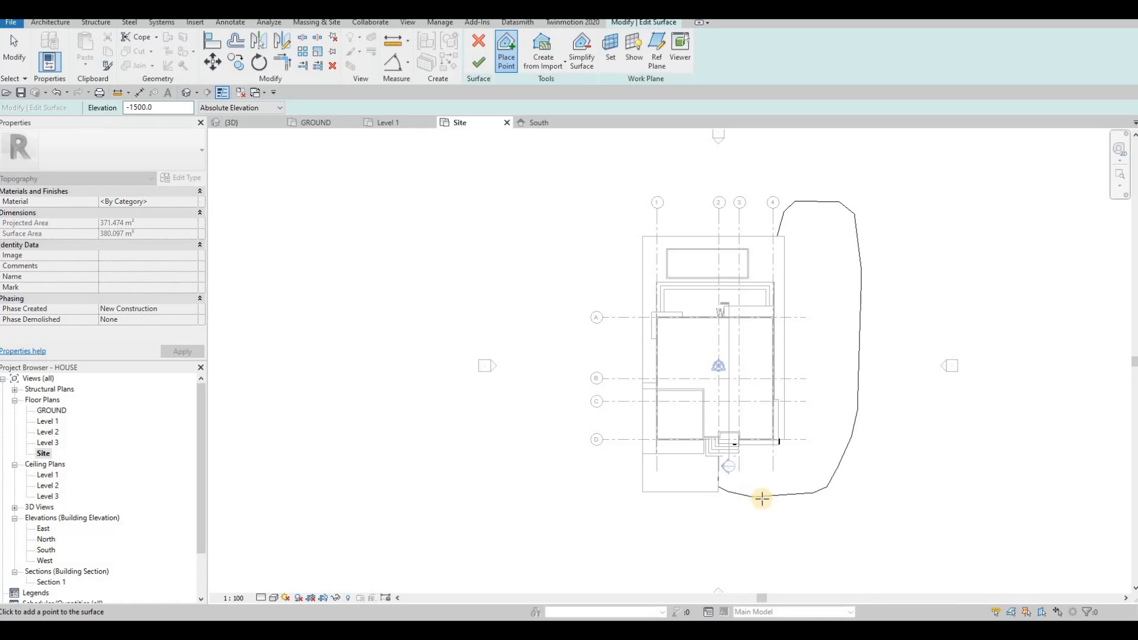
left_click(721, 492)
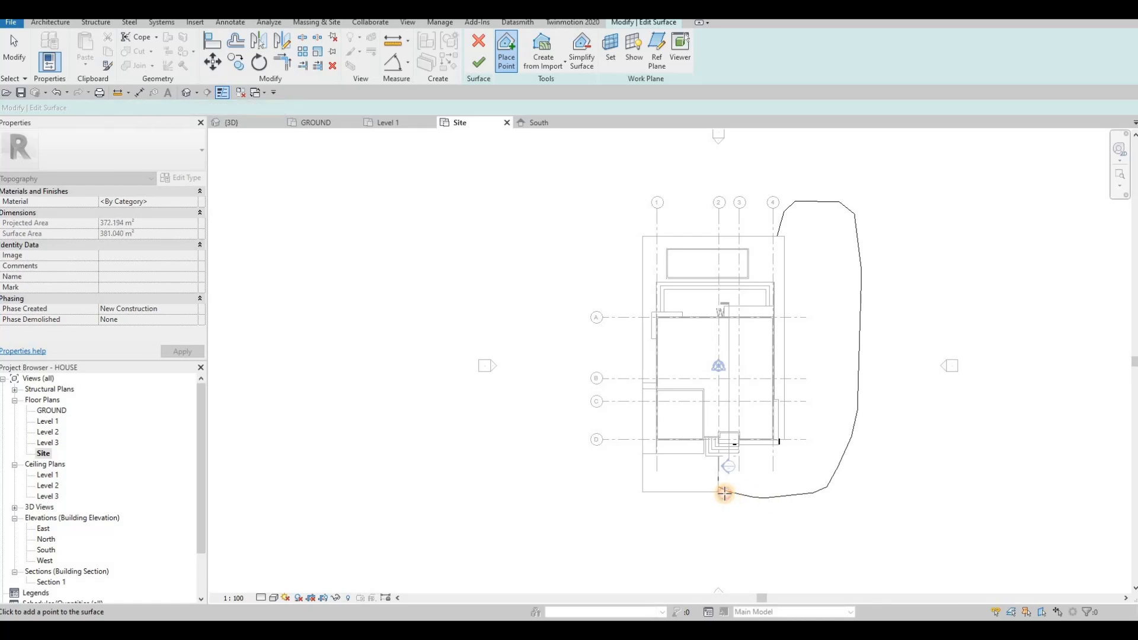
left_click(720, 493)
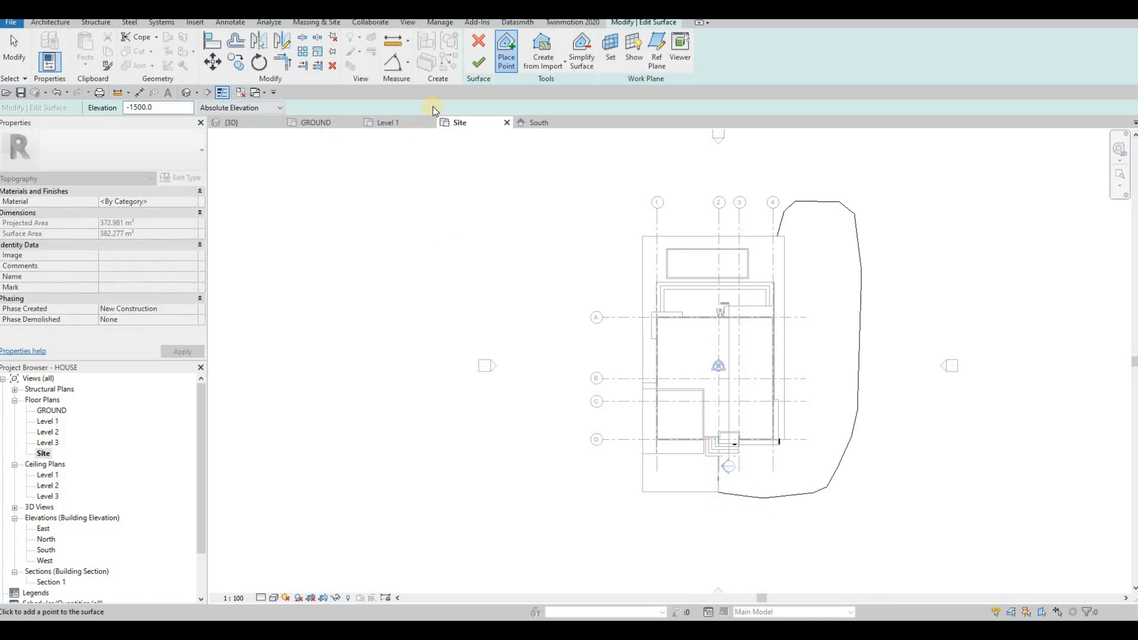
Finish the surface edit and inspect in 3D how the terrain meets the entrance steps.
left_click(240, 125)
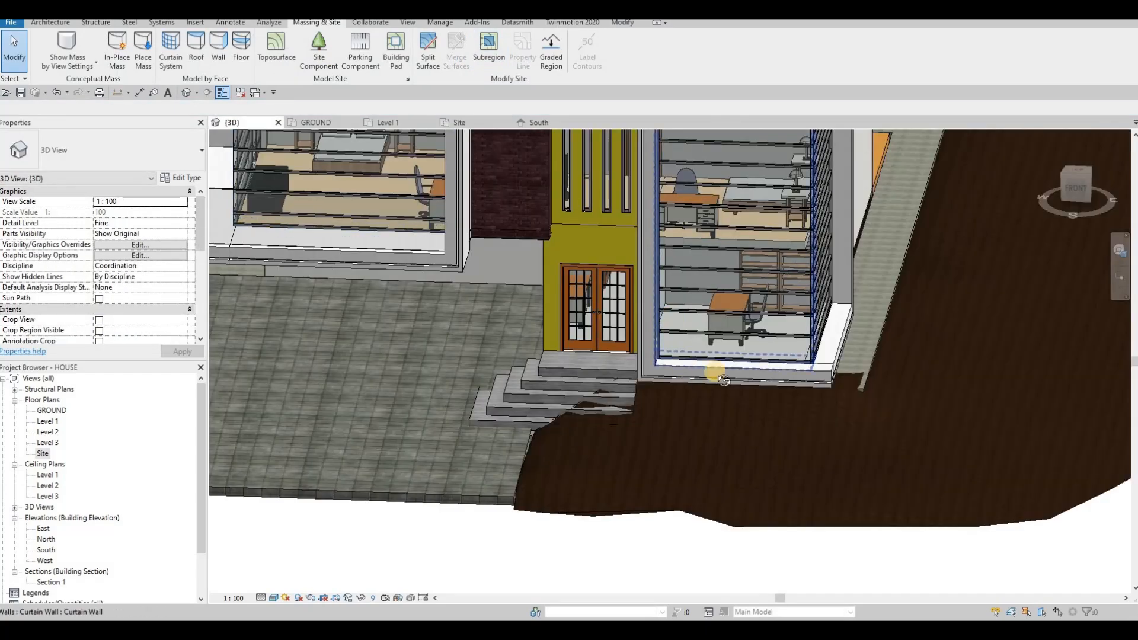
key("Escape")
scroll(723, 380, "down", 5)
middle_click_drag(816, 353, 676, 388, "shift")
scroll(669, 336, "up", 5)
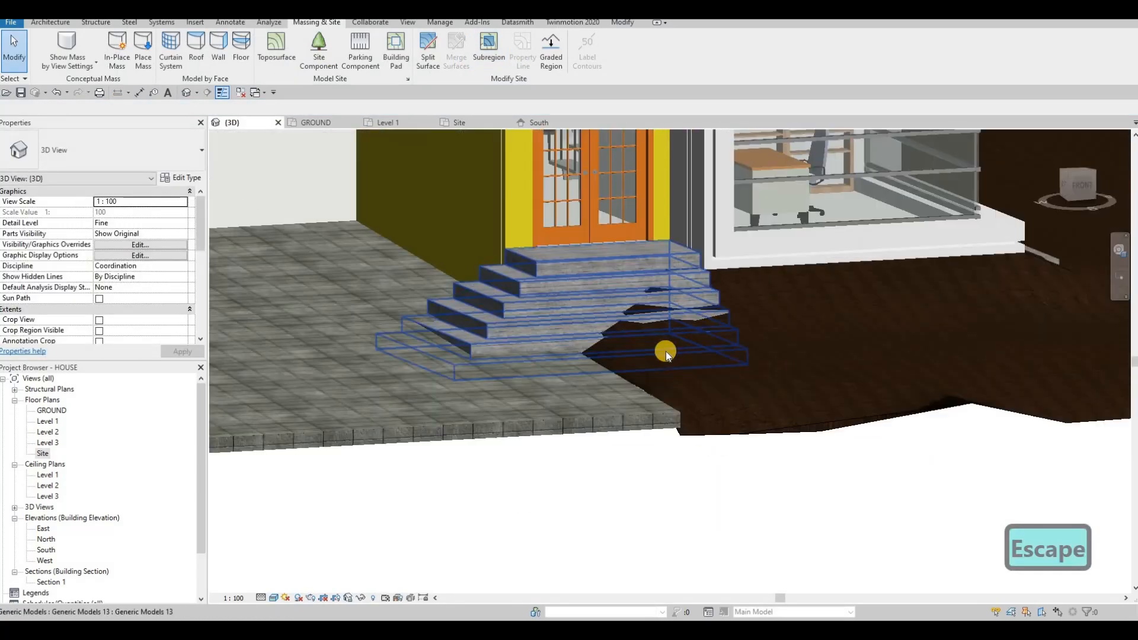
left_click(712, 352)
key("Escape")
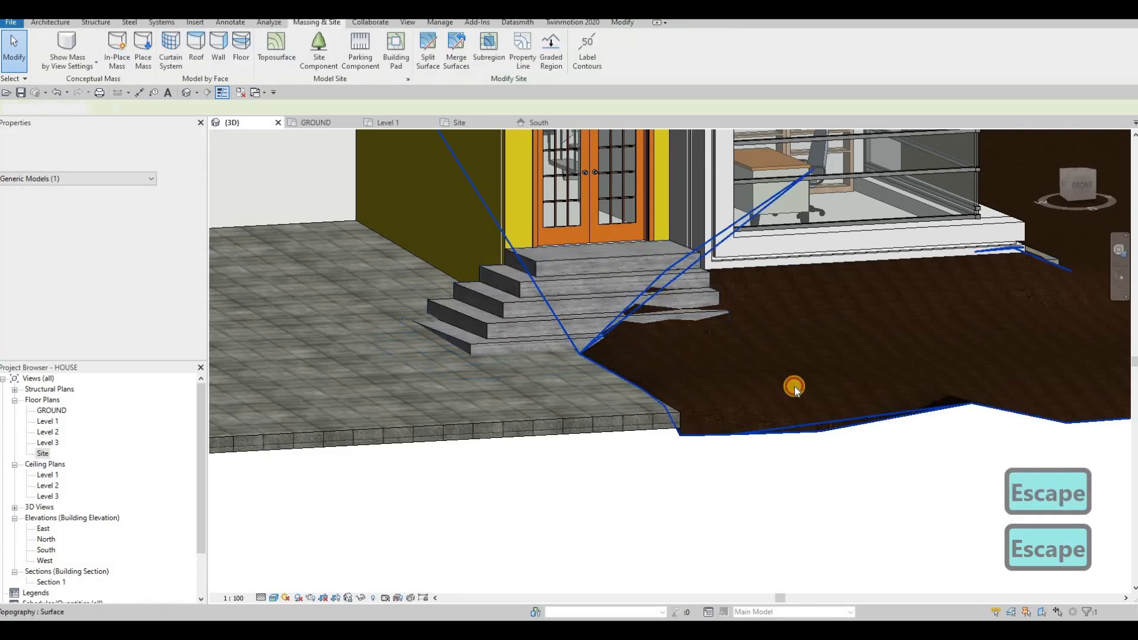
Examine the toposurface in 3D from the front, from above and from the east side.
left_click(674, 348)
scroll(674, 348, "down", 2)
middle_click_drag(683, 345, 658, 366, "shift")
key("Escape")
key("Escape")
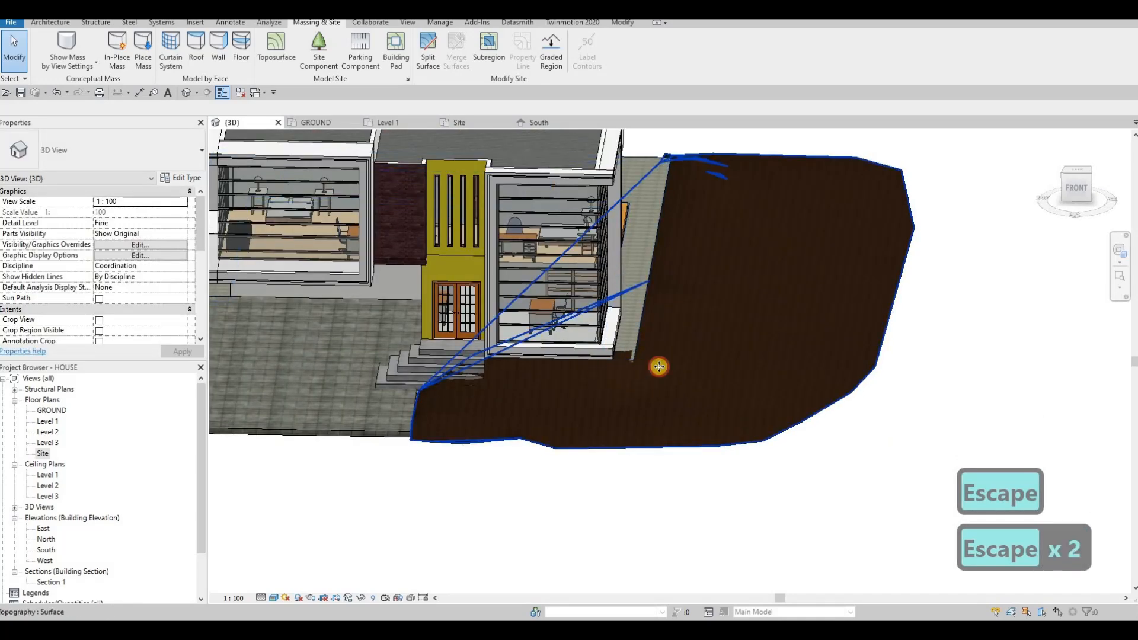
left_click(724, 354)
middle_click_drag(724, 353, 777, 325, "shift")
key("Escape")
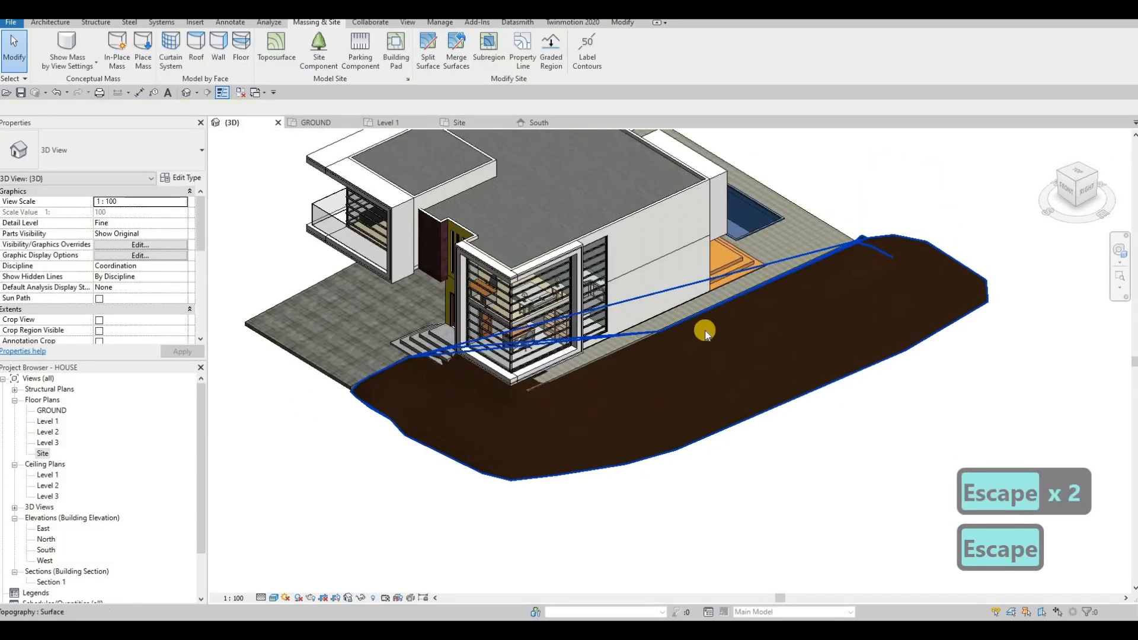
key("Escape")
middle_click_drag(638, 301, 333, 230, "shift")
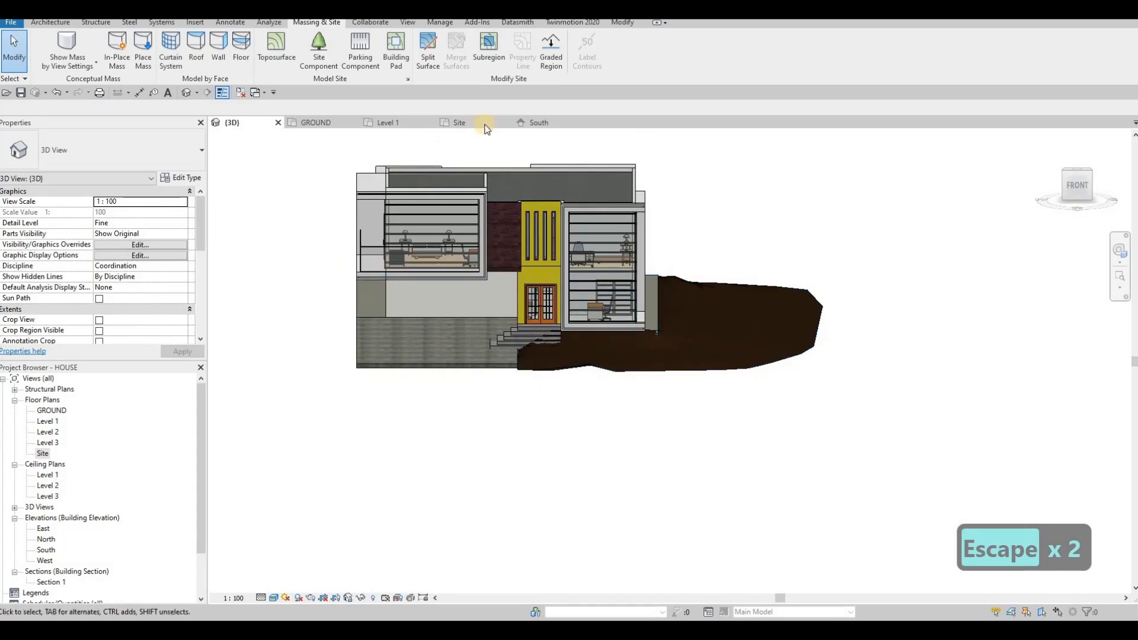
Check the toposurface's slope against the levels in the South elevation.
left_click(542, 121)
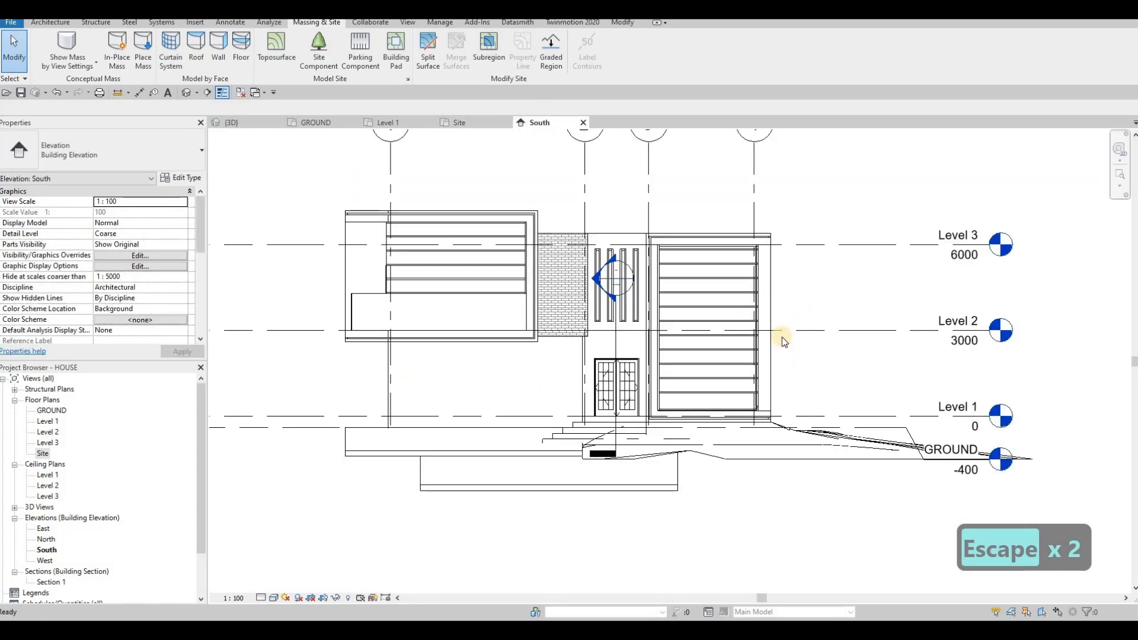
left_click(824, 438)
key("Escape")
middle_click_drag(833, 463, 774, 500)
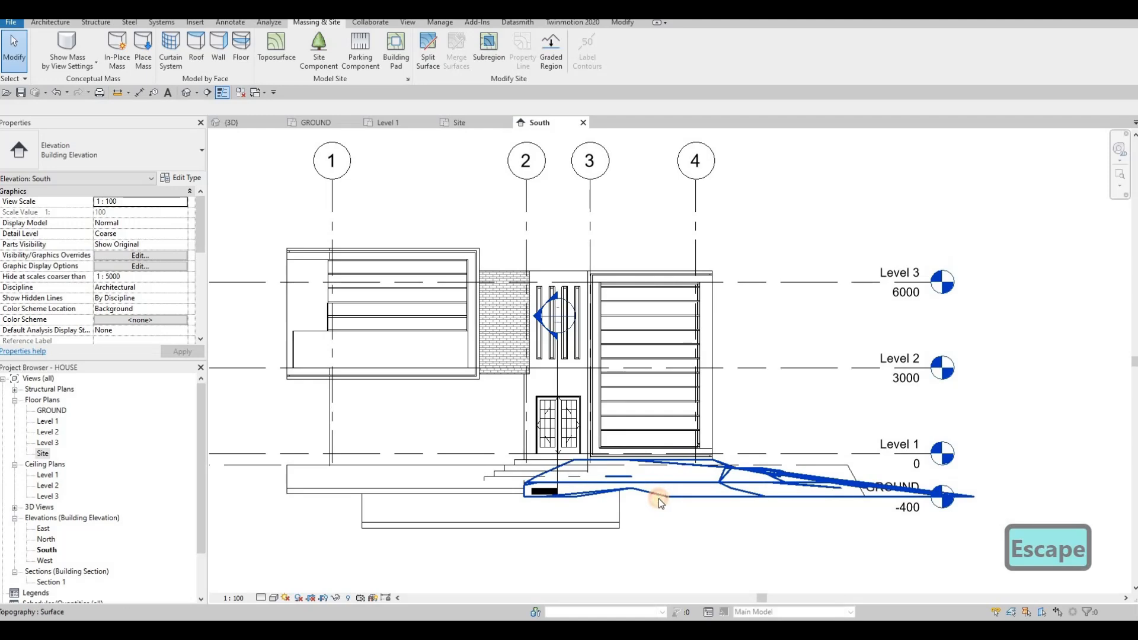
left_click(659, 499)
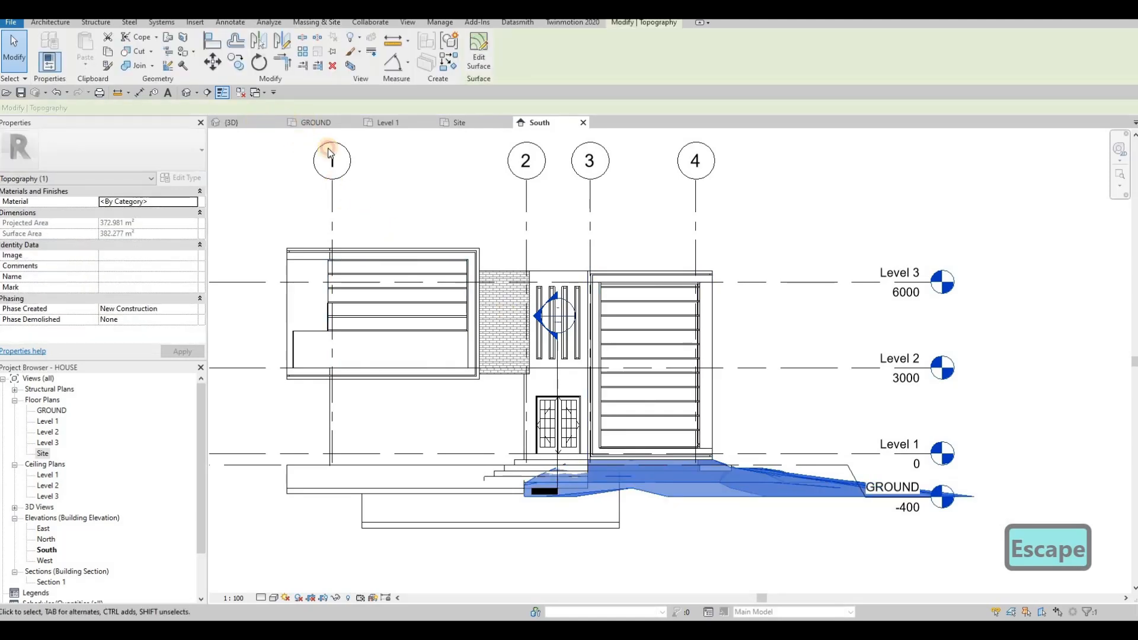
key("Escape")
Assign the Grass material from the AEC Materials library to the toposurface.
middle_click_drag(629, 366, 488, 393, "shift")
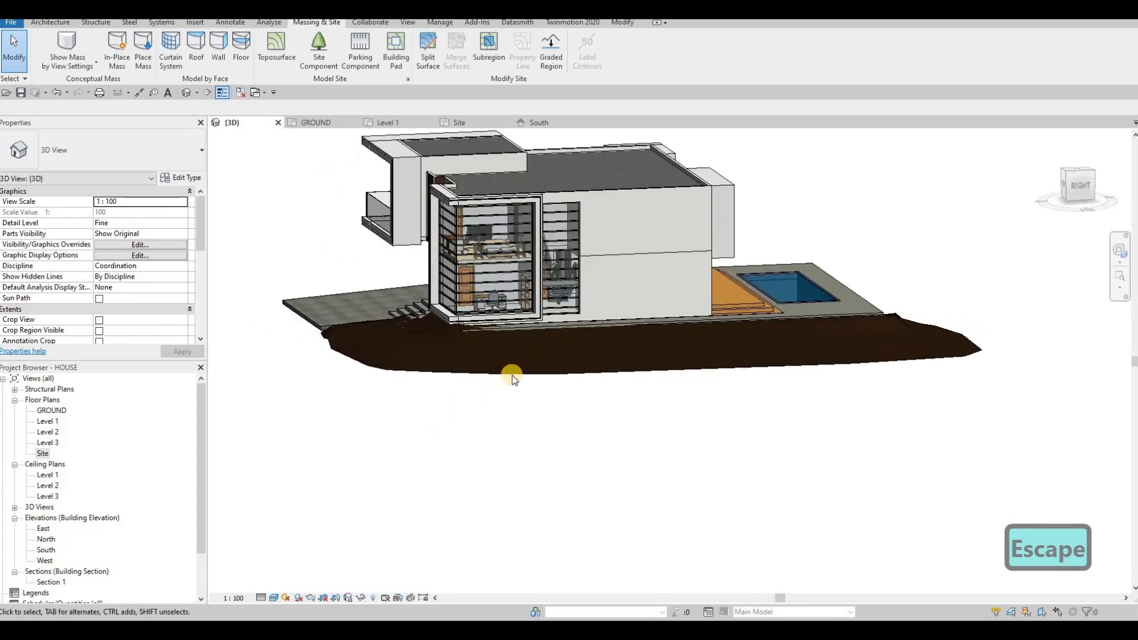
middle_click_drag(643, 399, 542, 351, "shift")
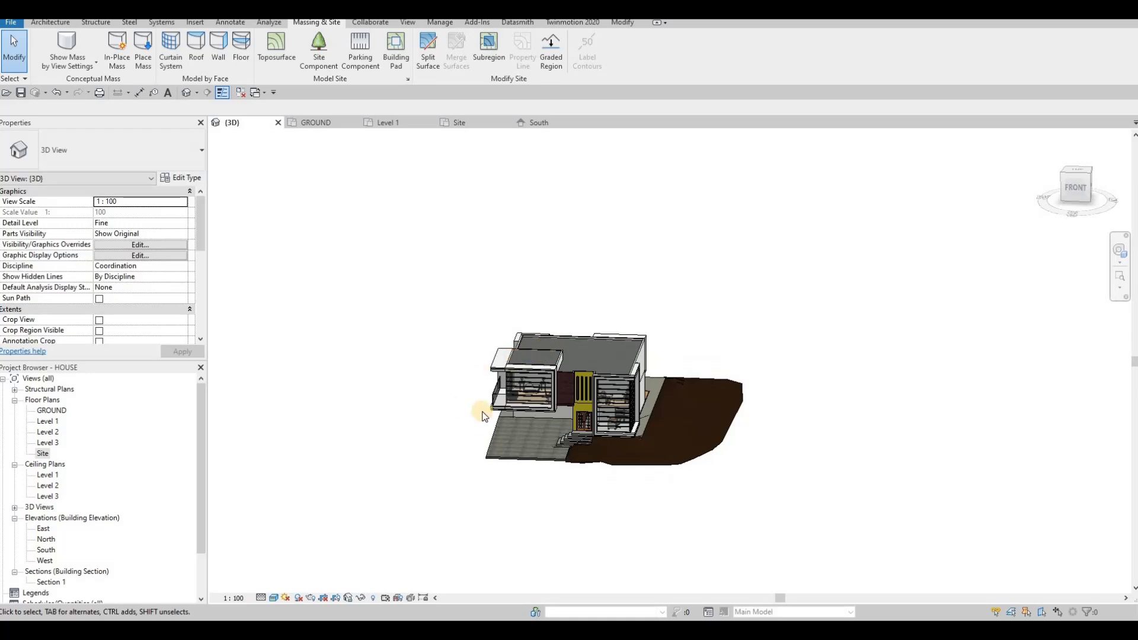
middle_click_drag(493, 444, 613, 482, "shift")
scroll(606, 476, "up", 5)
left_click(612, 482)
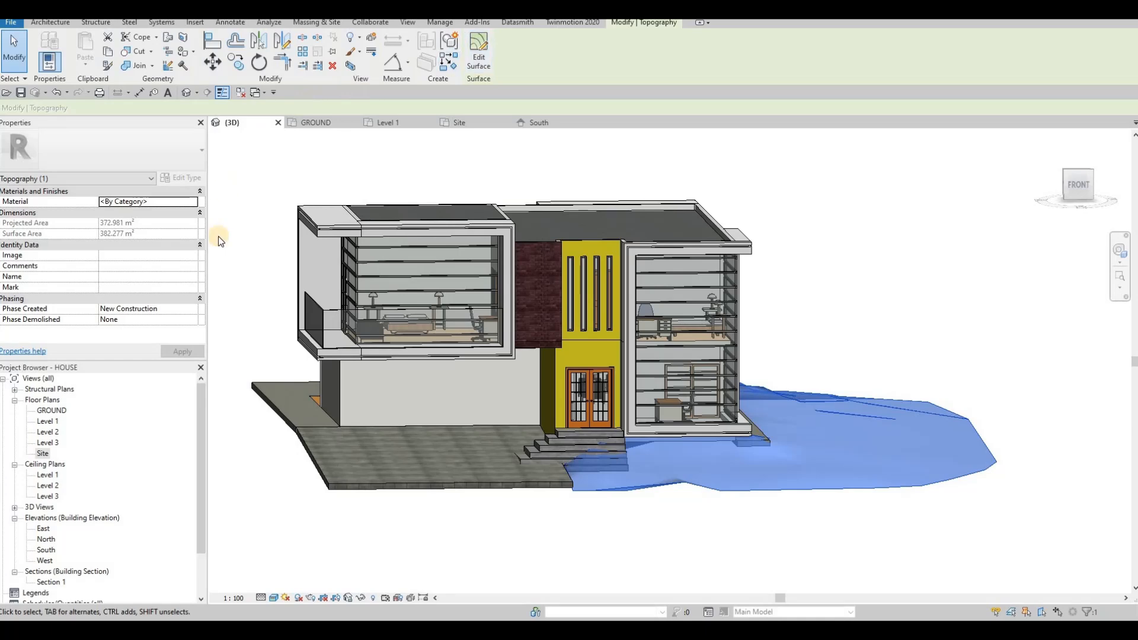
left_click(190, 201)
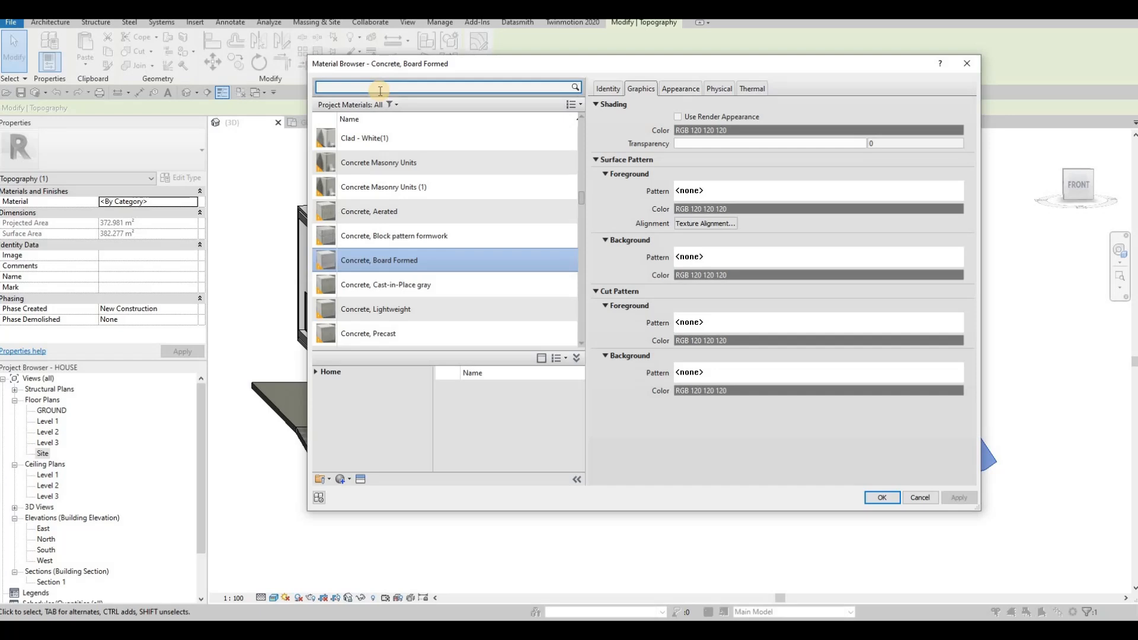
left_click(379, 90)
type("GRASS")
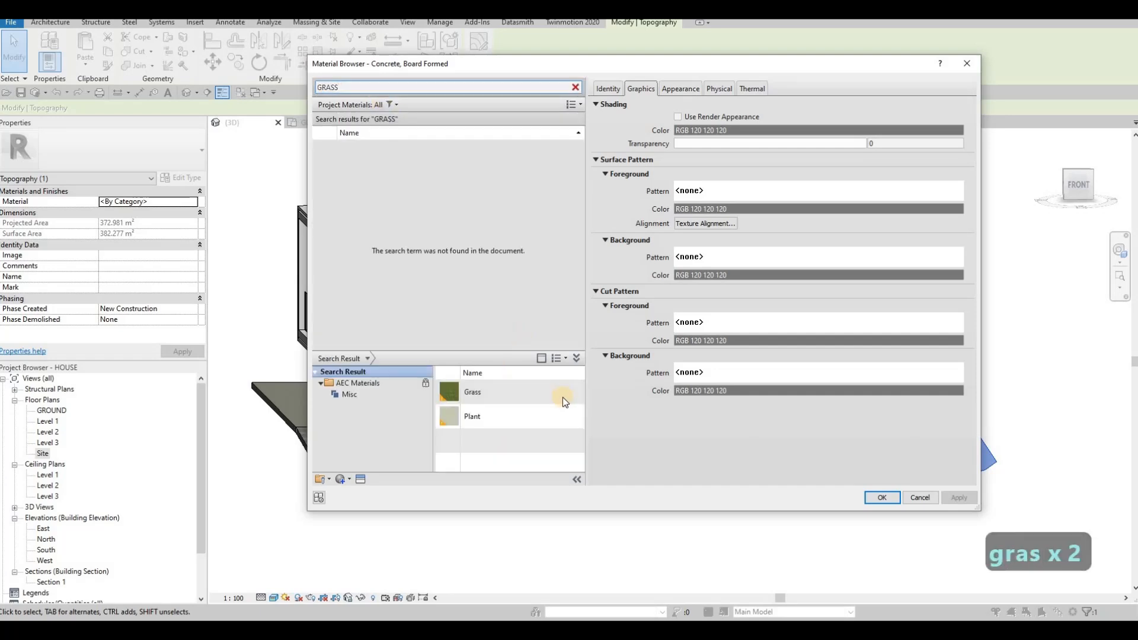
left_click(564, 393)
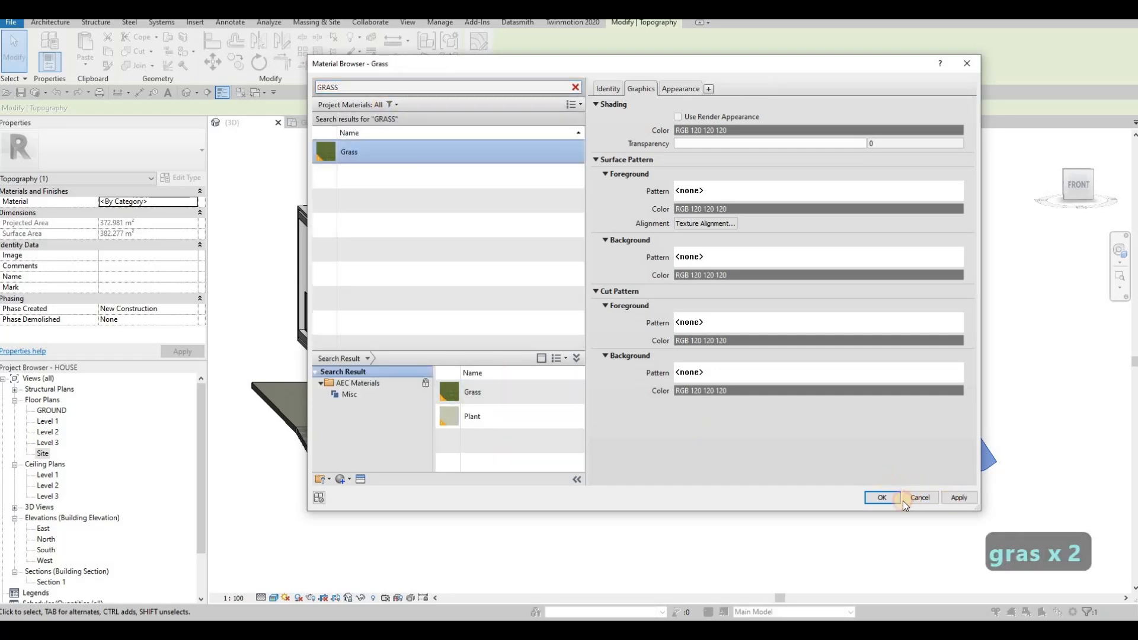
left_click(882, 497)
key("Escape")
key("Escape")
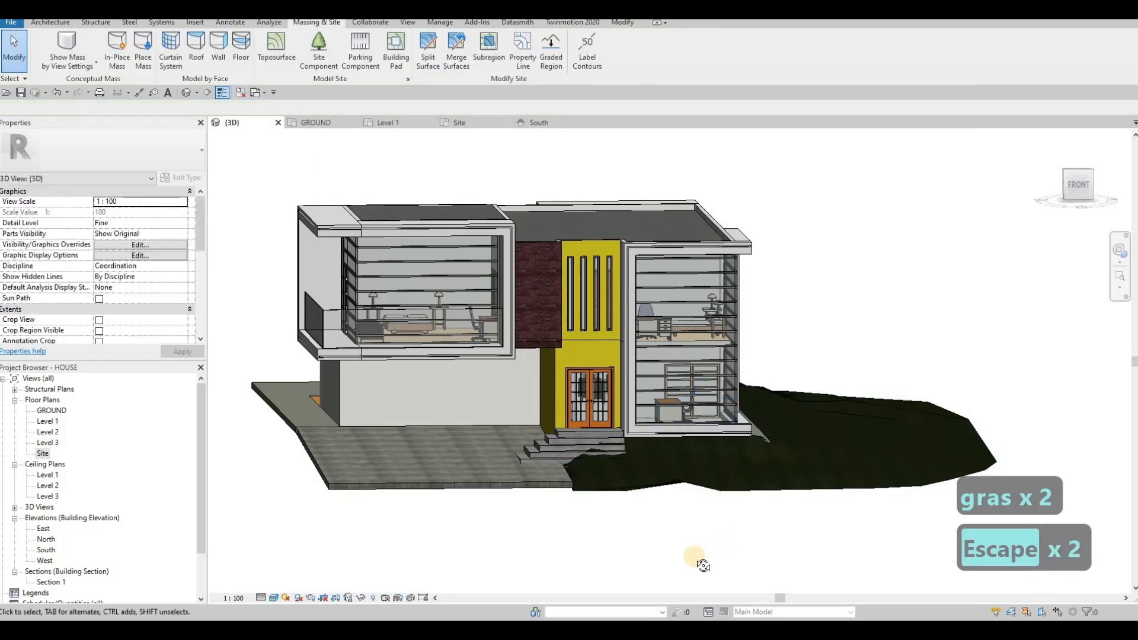
Edit the surface in the Site plan, set the interior point on the entrance landing's front edge to elevation -400, and finish the edit.
middle_click_drag(658, 564, 685, 534, "shift")
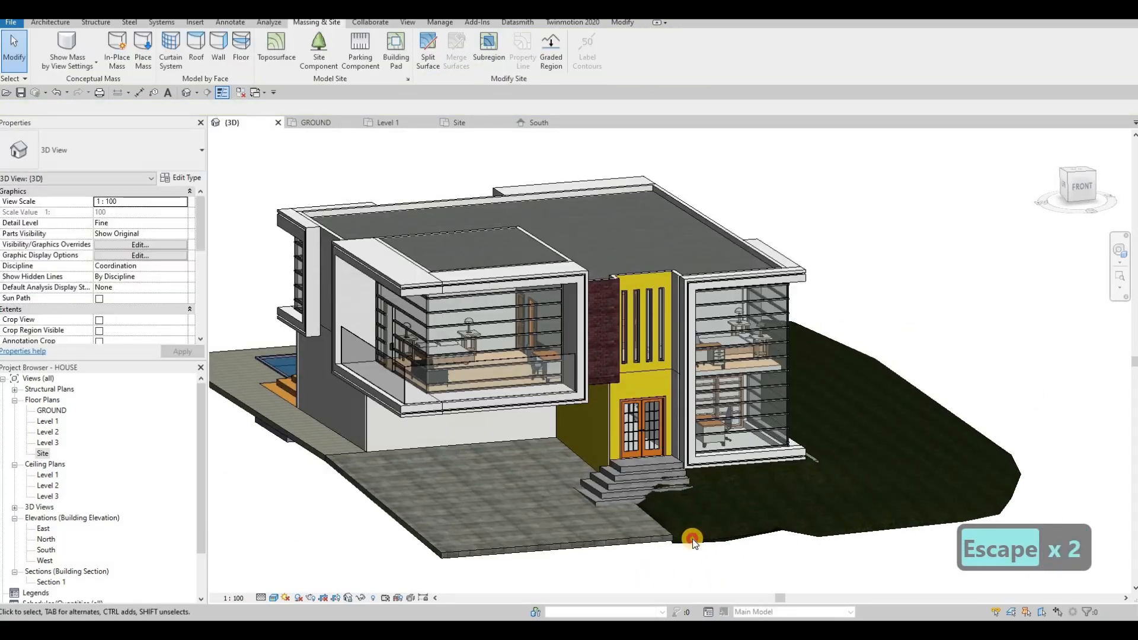
left_click(687, 536)
left_click(483, 72)
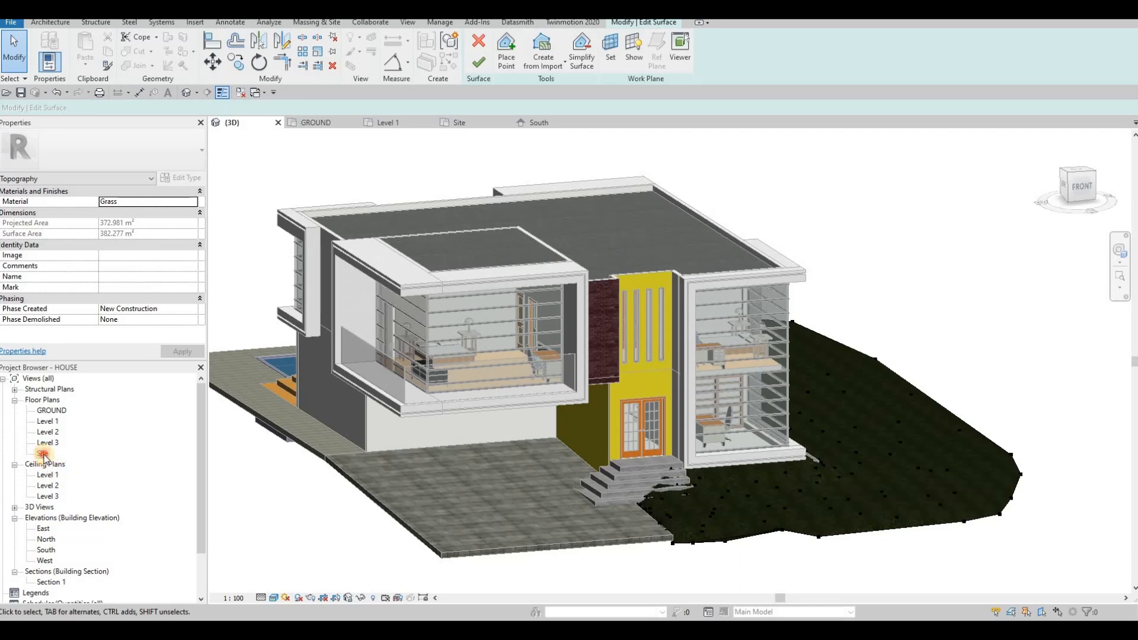
scroll(714, 423, "up", 3)
middle_click_drag(716, 425, 679, 373)
scroll(696, 429, "up", 5)
left_click(679, 371)
left_click(111, 109)
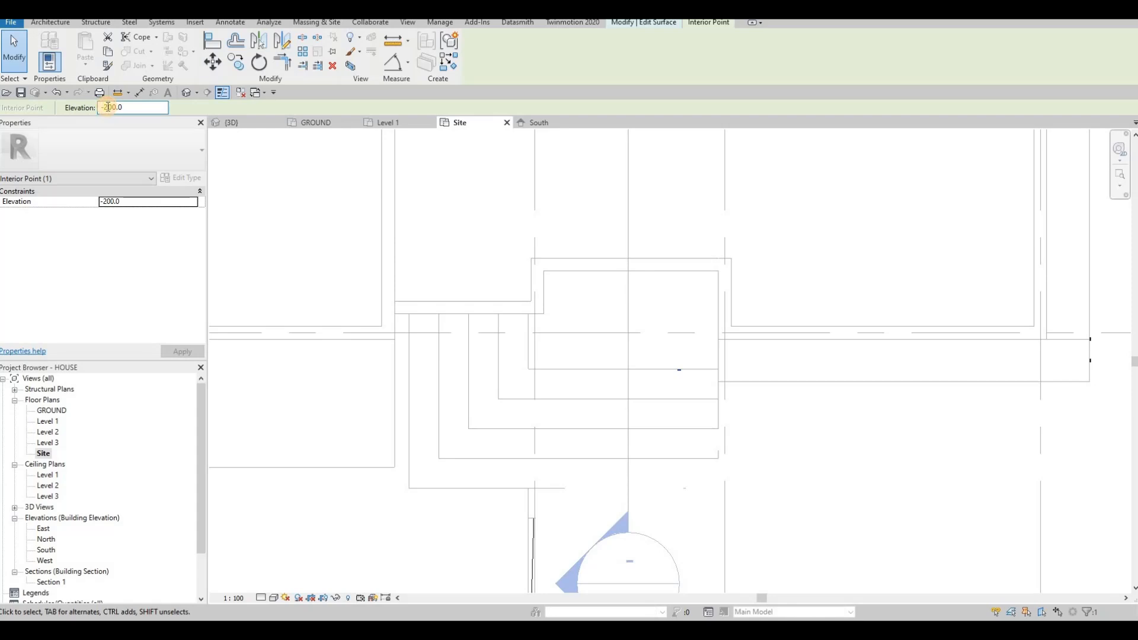
key("BackSpace")
type("3")
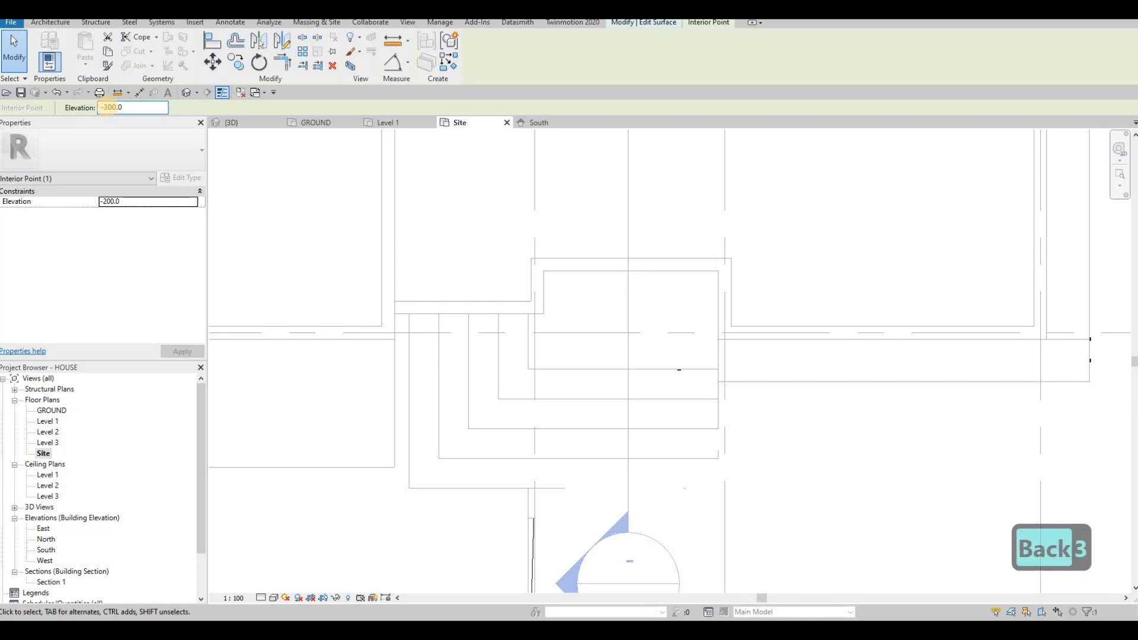
key("BackSpace")
type("4")
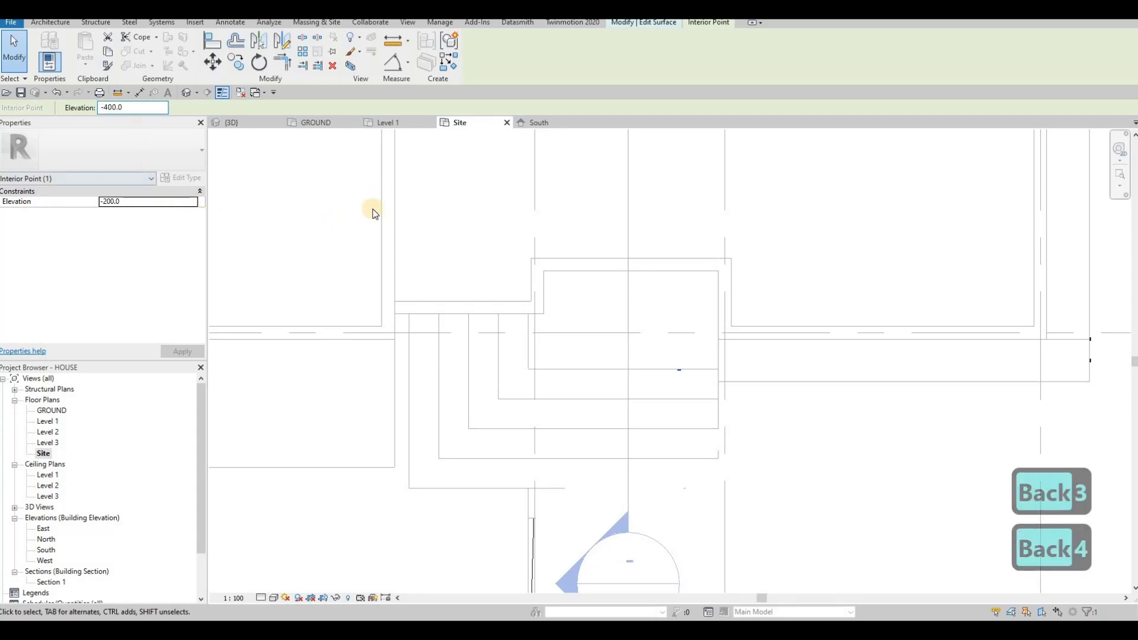
scroll(569, 401, "down", 2)
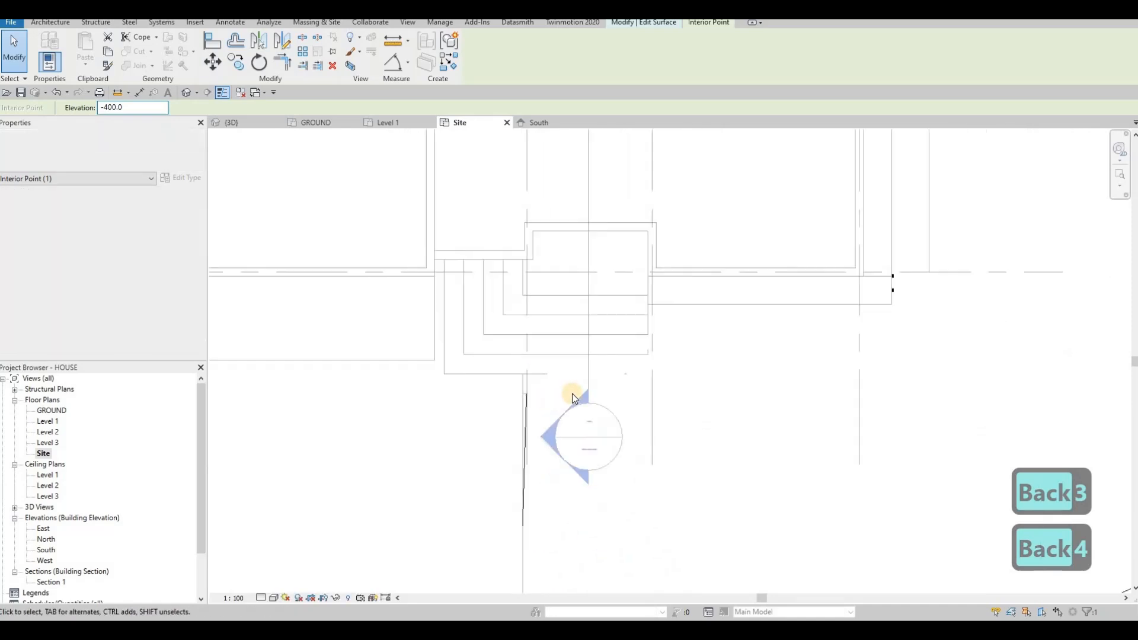
key("Escape")
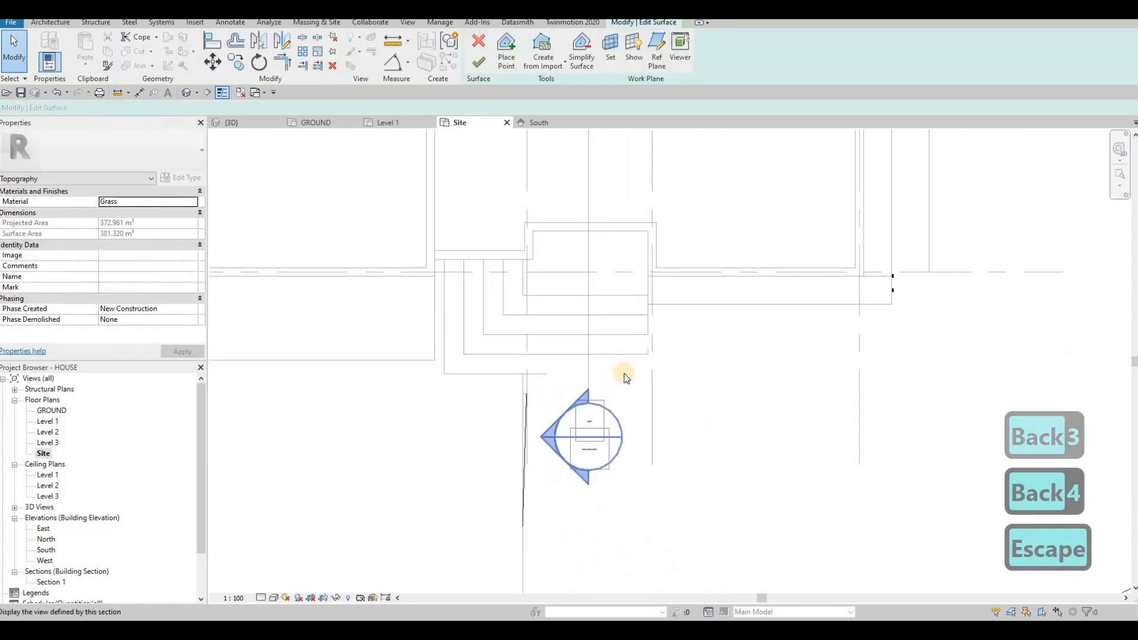
left_click(480, 64)
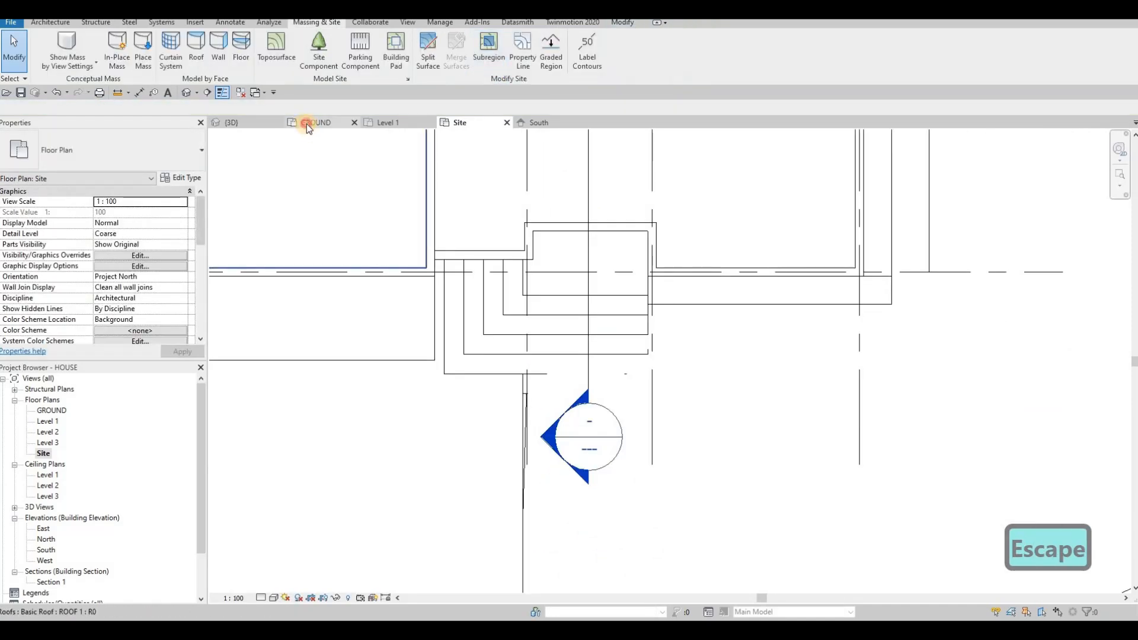
Examine in 3D how the grass surface meets the front entrance steps and their outer end.
left_click(307, 124)
left_click(272, 123)
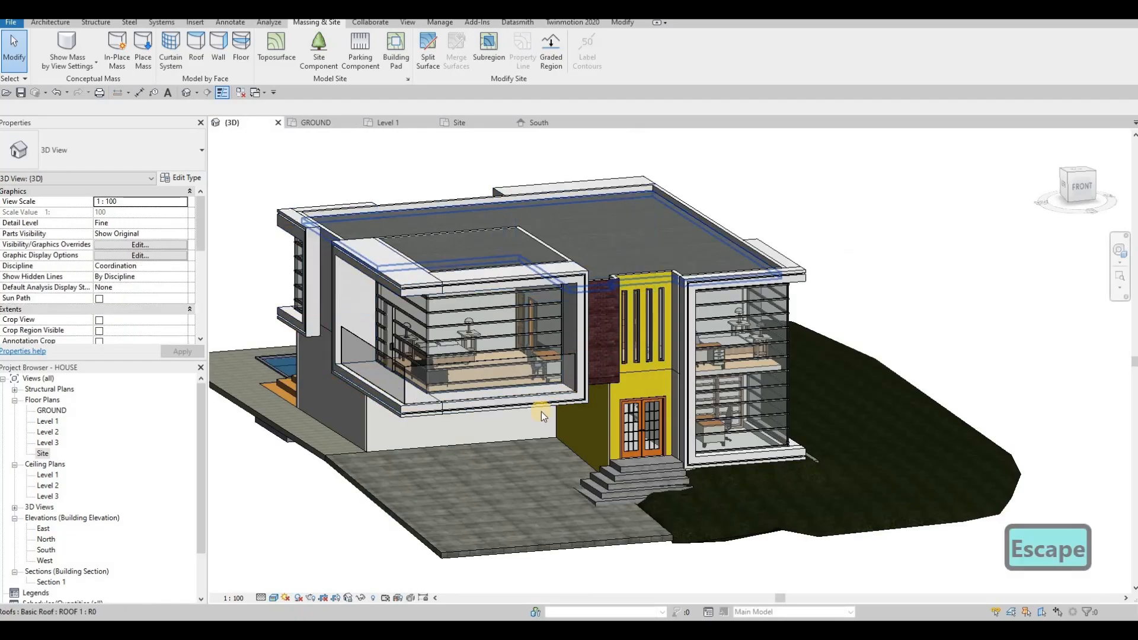
middle_click_drag(706, 498, 415, 466, "shift")
scroll(677, 527, "up", 3)
middle_click_drag(629, 463, 715, 496, "shift")
scroll(658, 504, "up", 3)
middle_click_drag(788, 457, 760, 438, "shift")
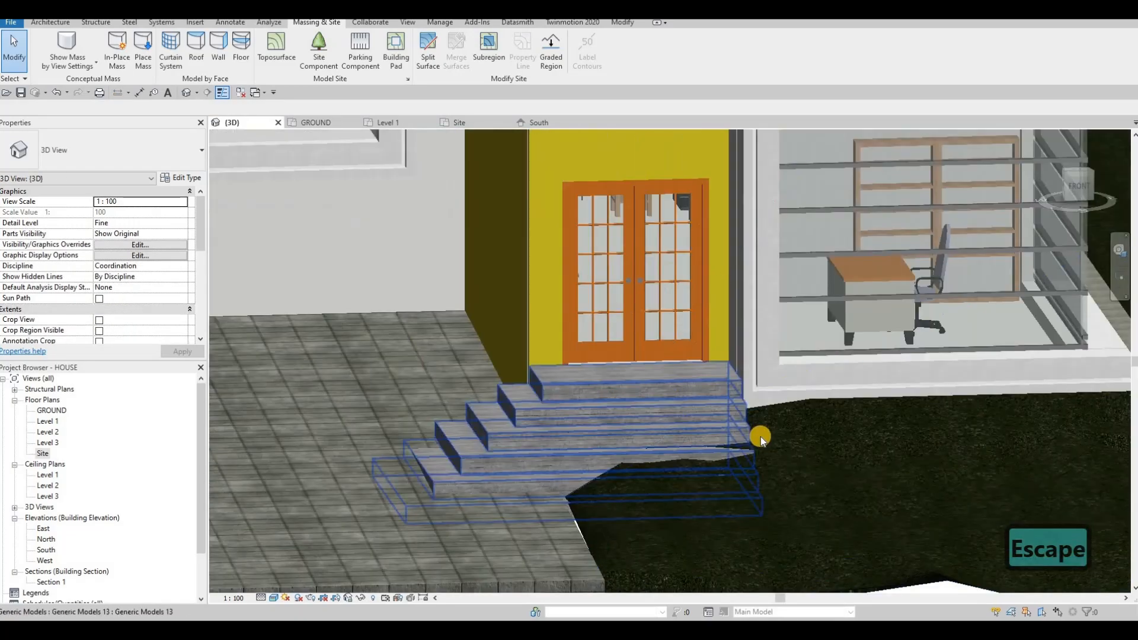
scroll(761, 416, "up", 4)
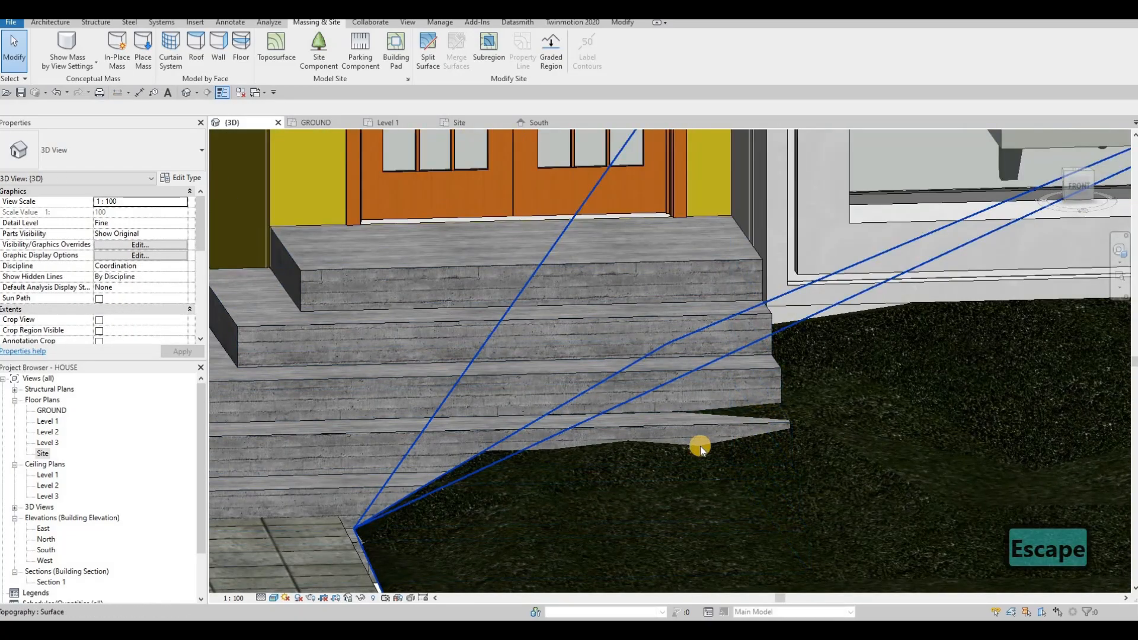
scroll(712, 445, "down", 3)
Reopen the toposurface for editing in 3D and set the point beside the east end of the entrance steps to elevation -700.
left_click(764, 421)
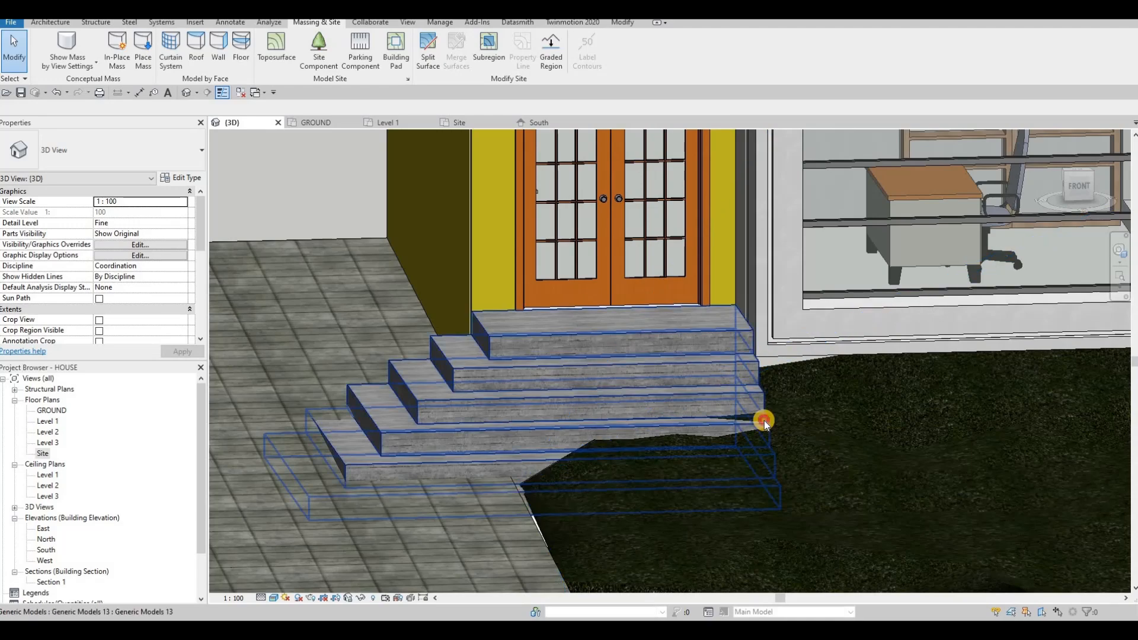
left_click(793, 424)
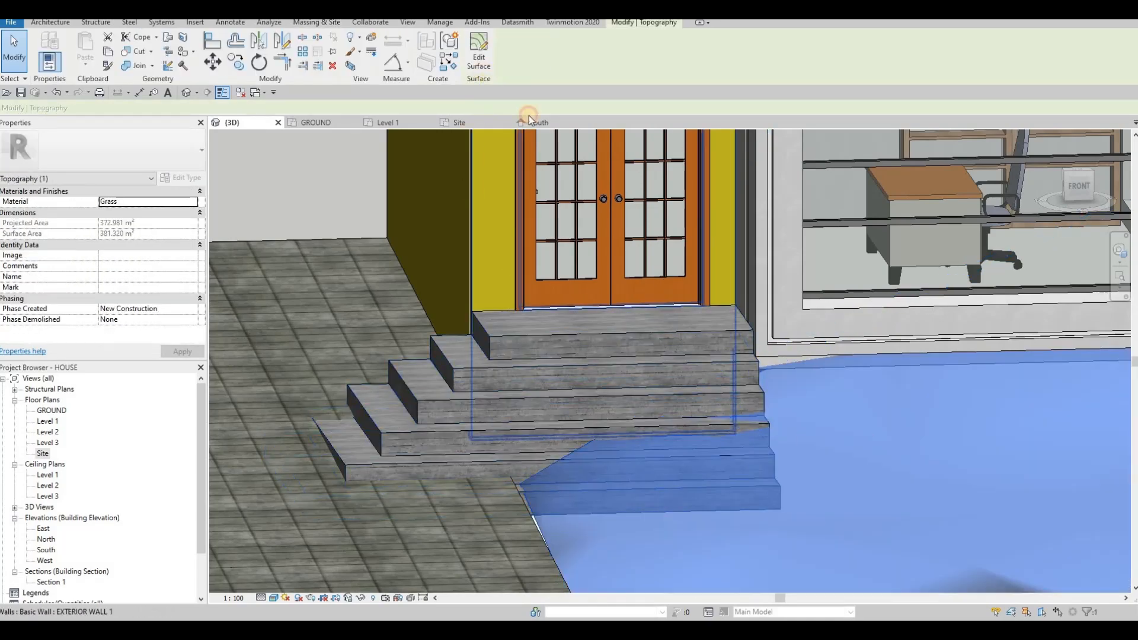
double_click(774, 441)
scroll(786, 396, "up", 4)
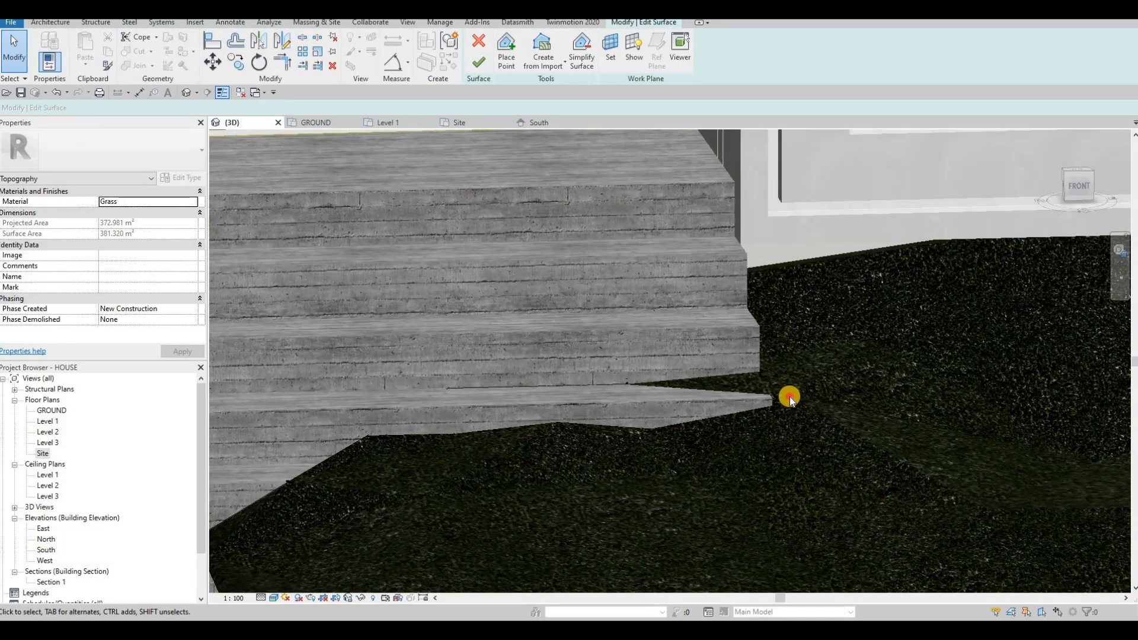
left_click(789, 396)
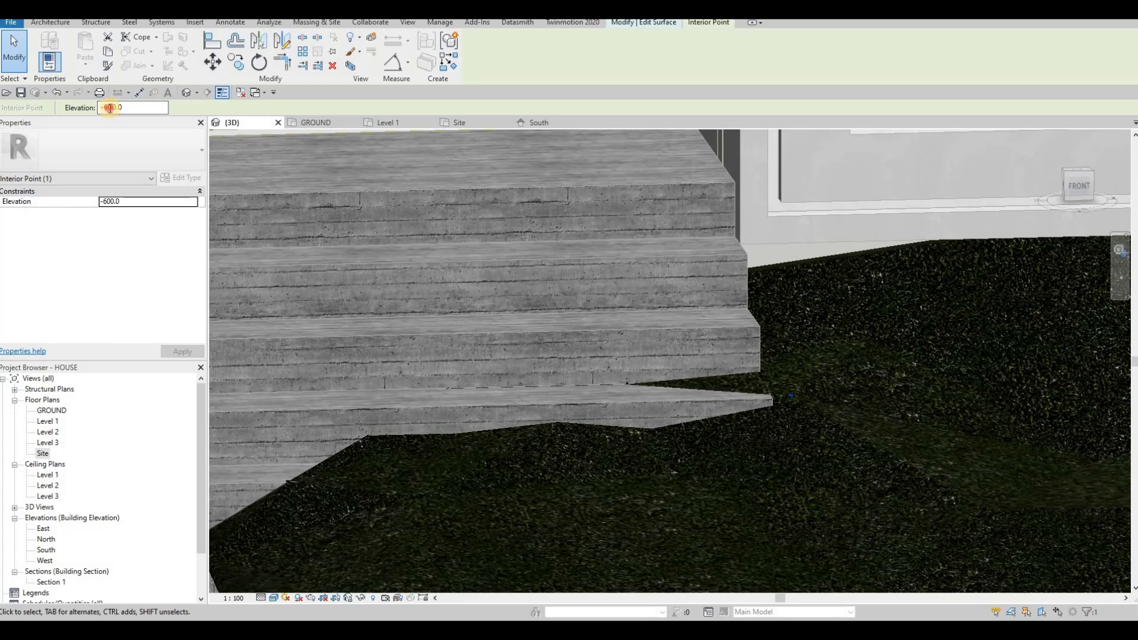
key("BackSpace")
type("87")
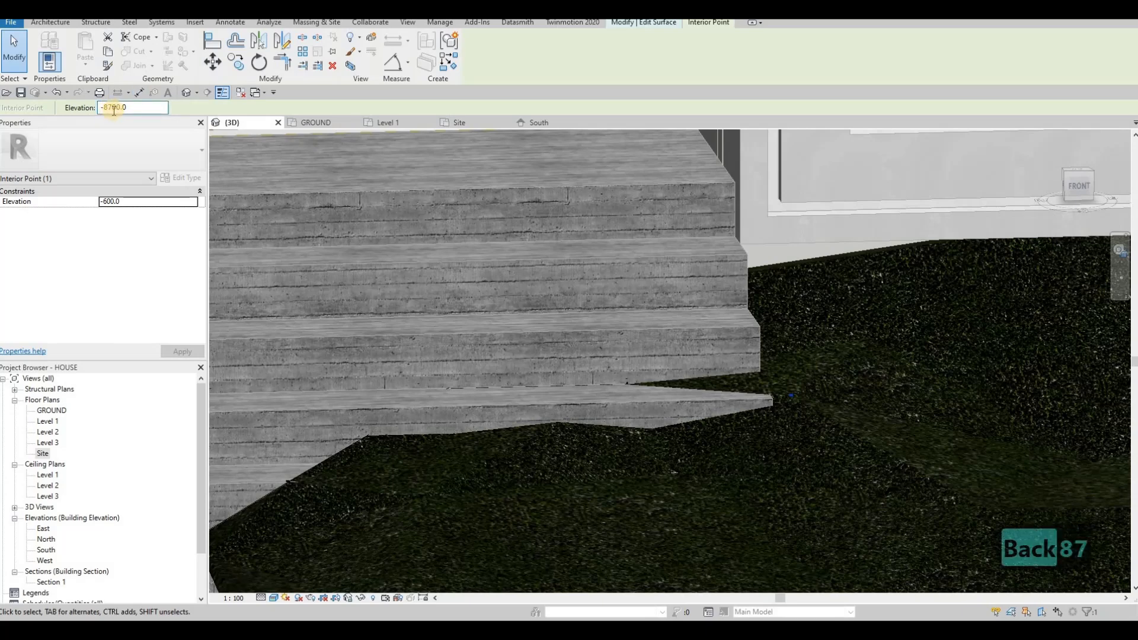
key("BackSpace")
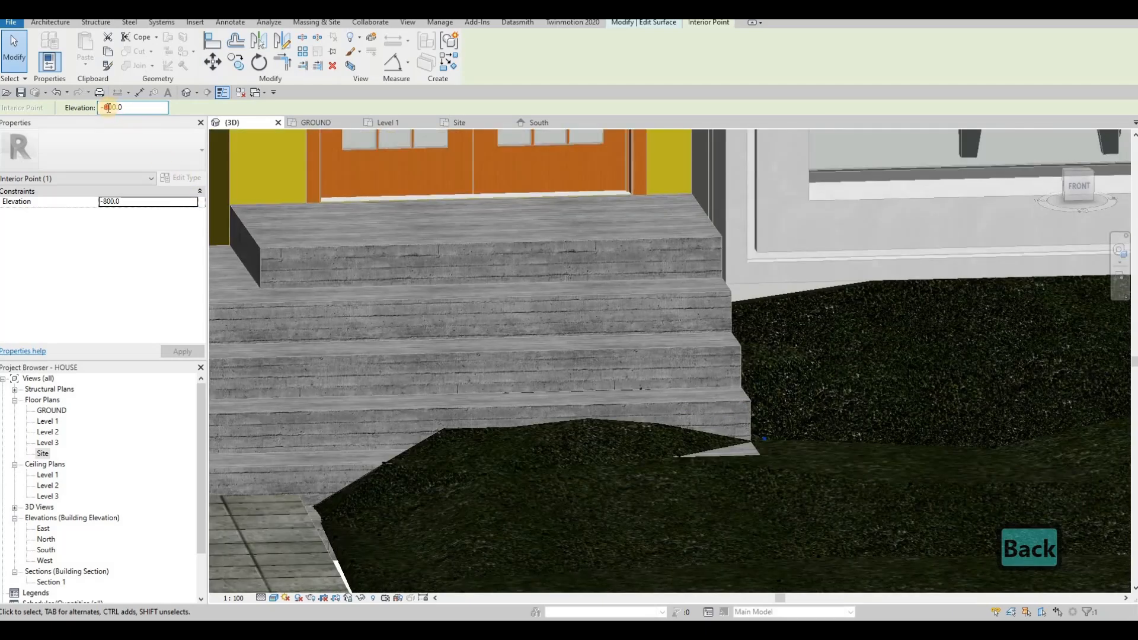
left_click(108, 107)
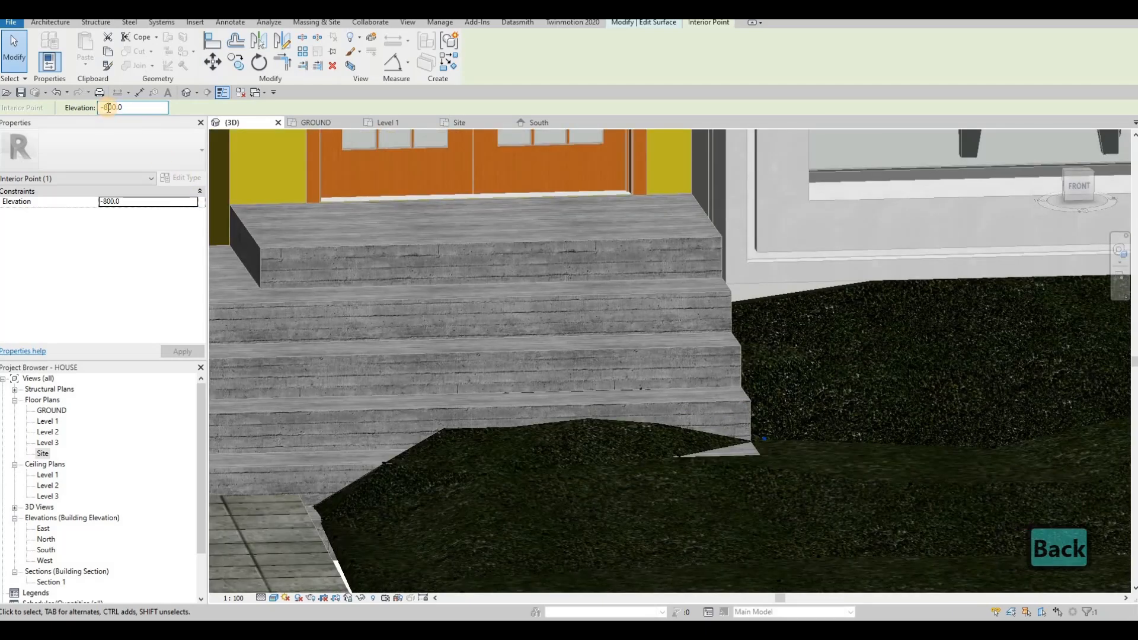
key("BackSpace")
type("7")
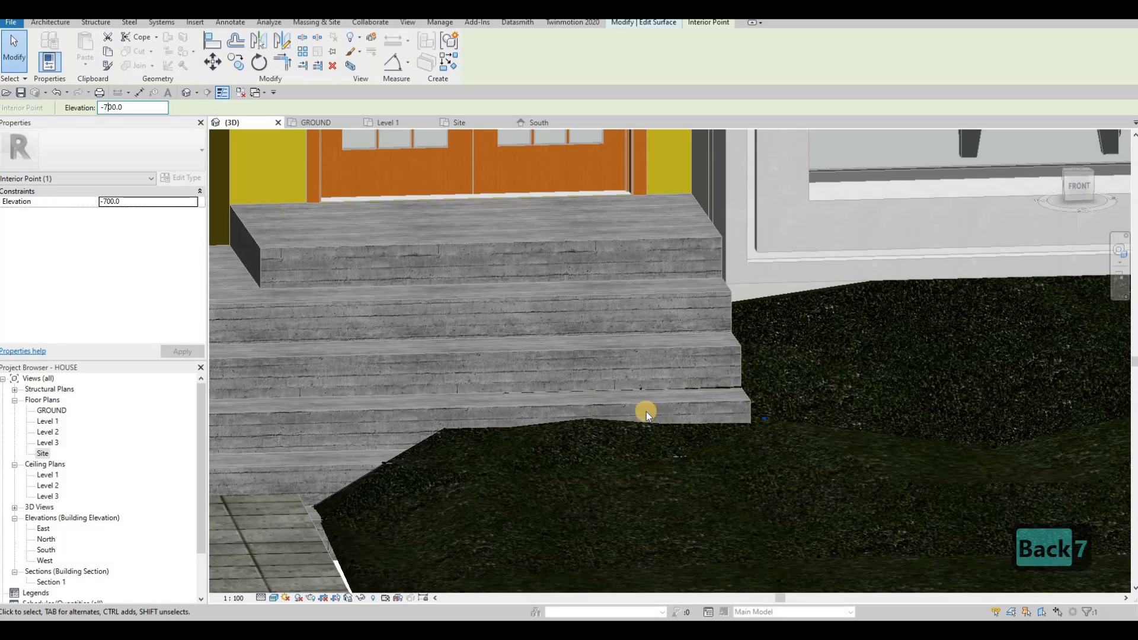
Set the surface point in front of the glazed ground-floor room to elevation -700.
middle_click_drag(647, 411, 703, 397, "shift")
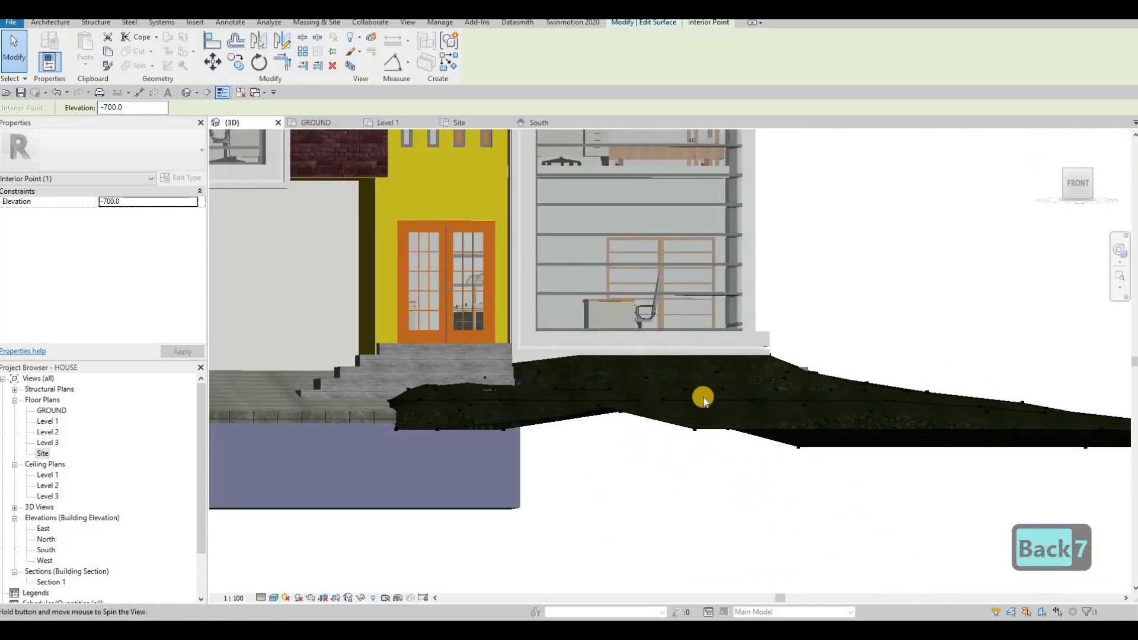
scroll(731, 386, "up", 4)
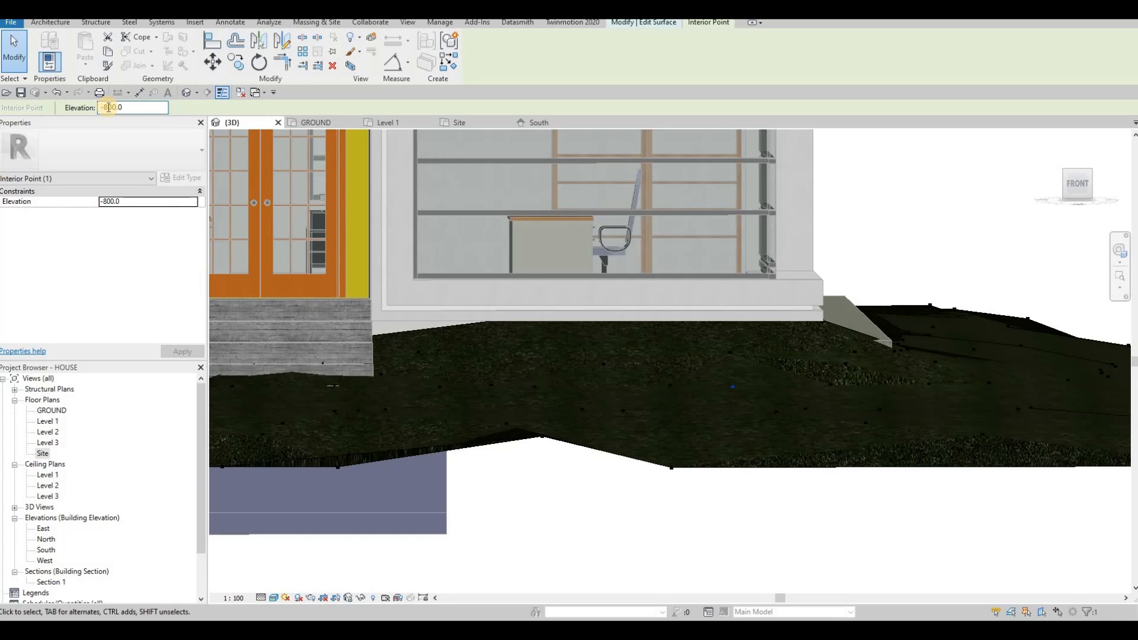
key("BackSpace")
type("6")
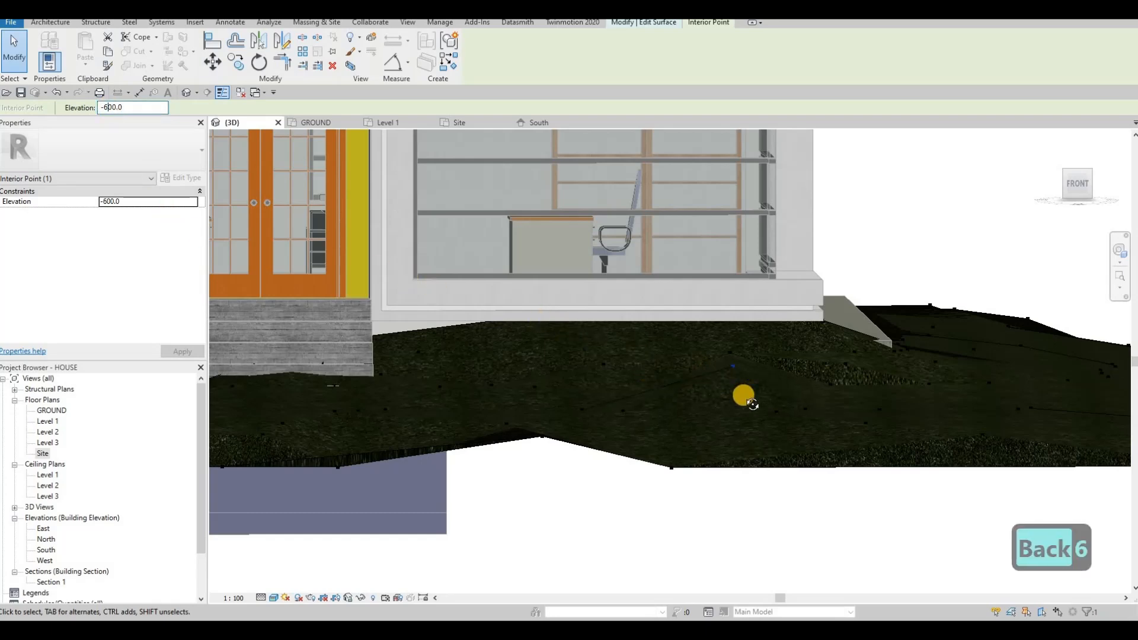
middle_click_drag(752, 406, 647, 420, "shift")
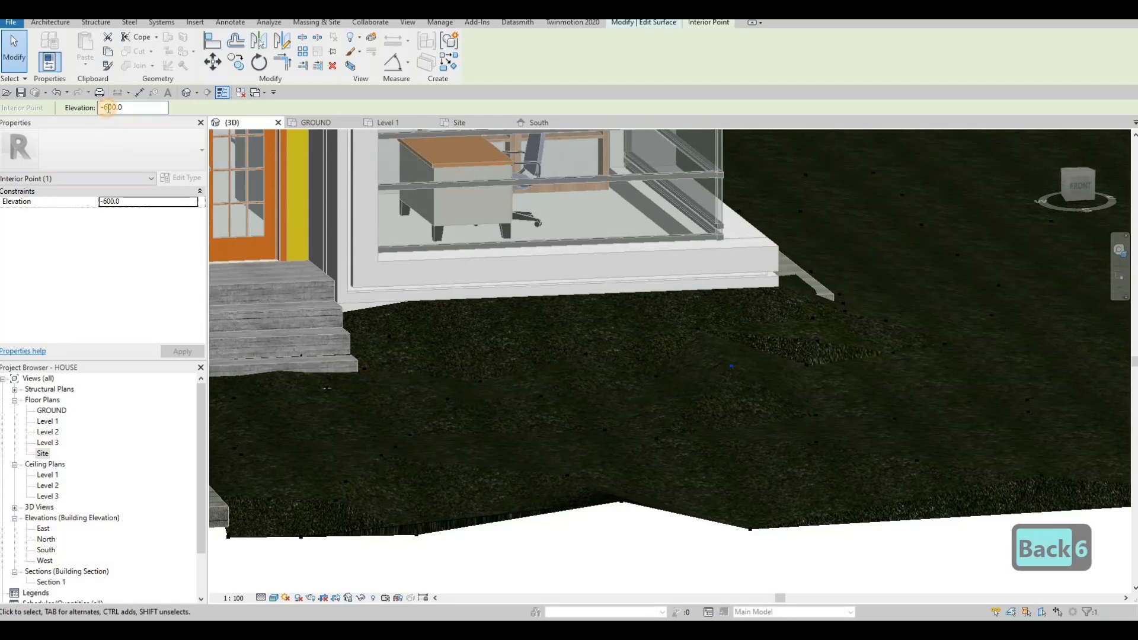
key("BackSpace")
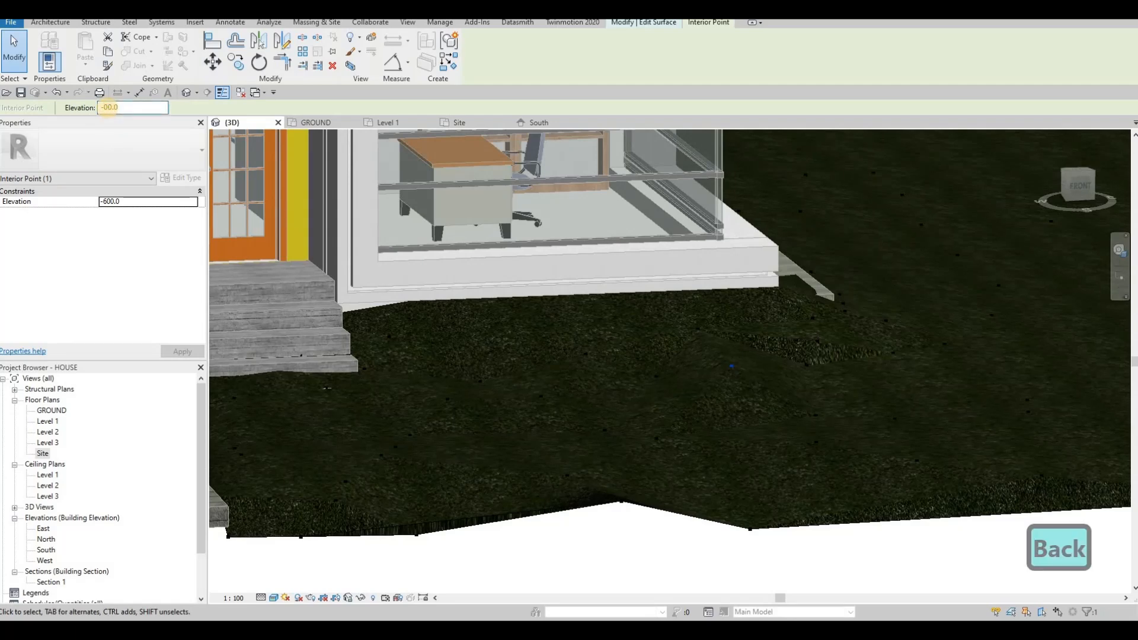
type("7")
key("Escape")
Set the surface point in front of the glazed room's outer corner to elevation -600.
middle_click_drag(715, 343, 738, 366, "shift")
left_click(737, 371)
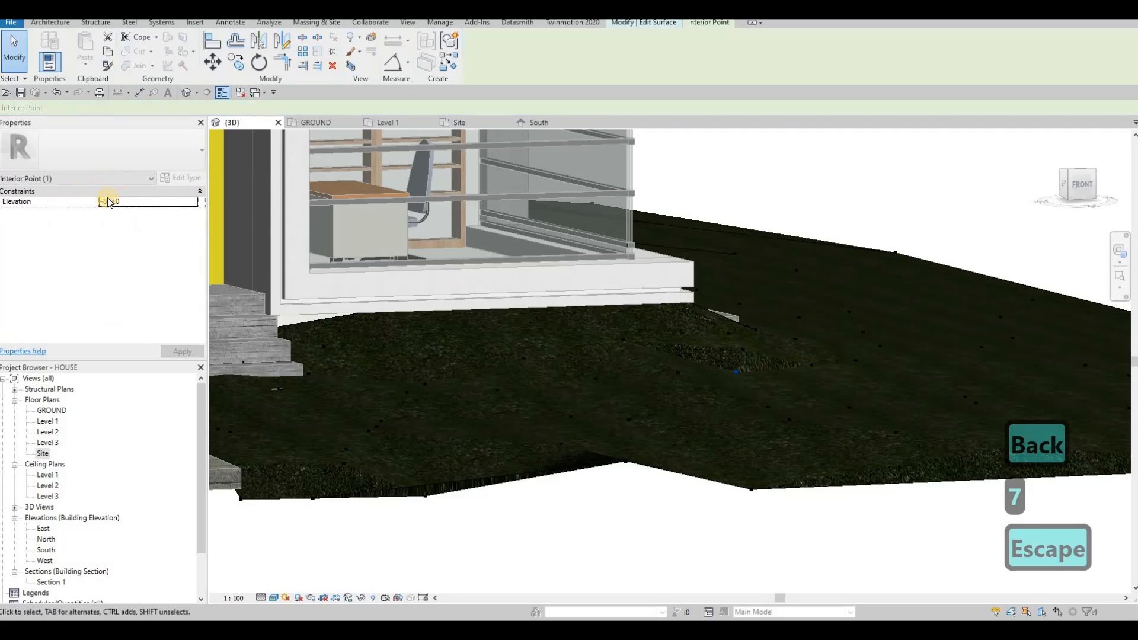
left_click(106, 111)
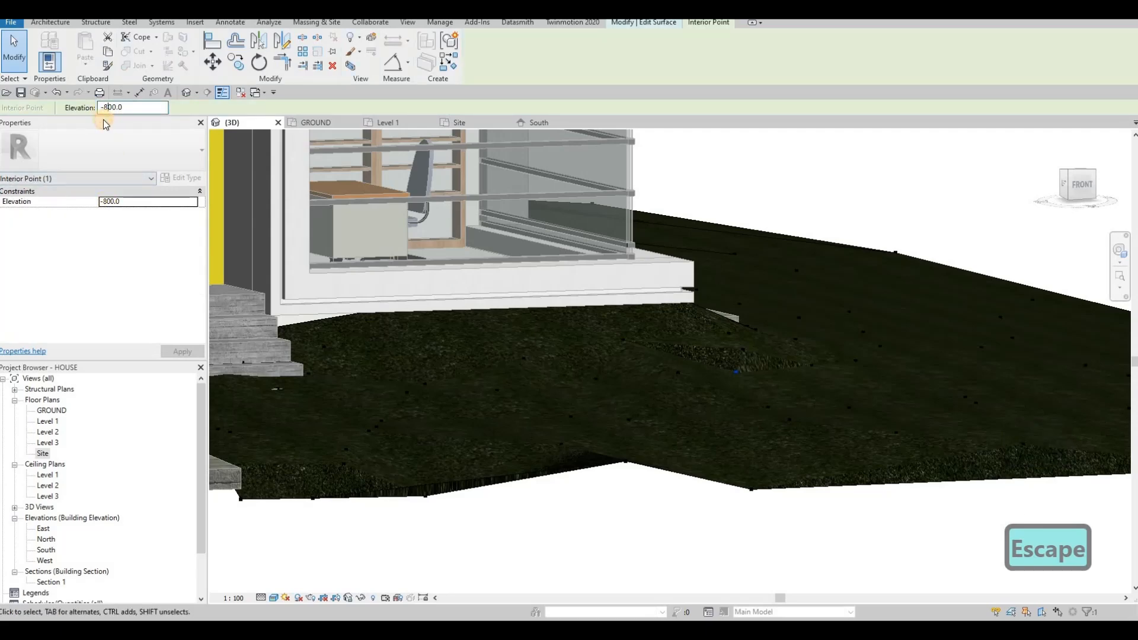
key("BackSpace")
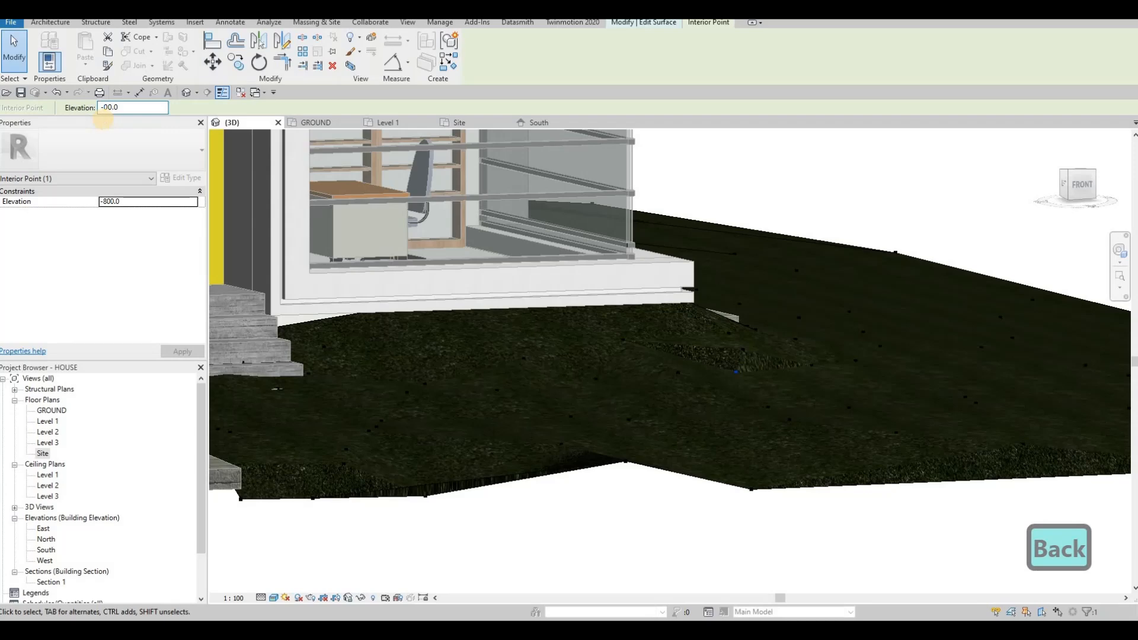
type("6")
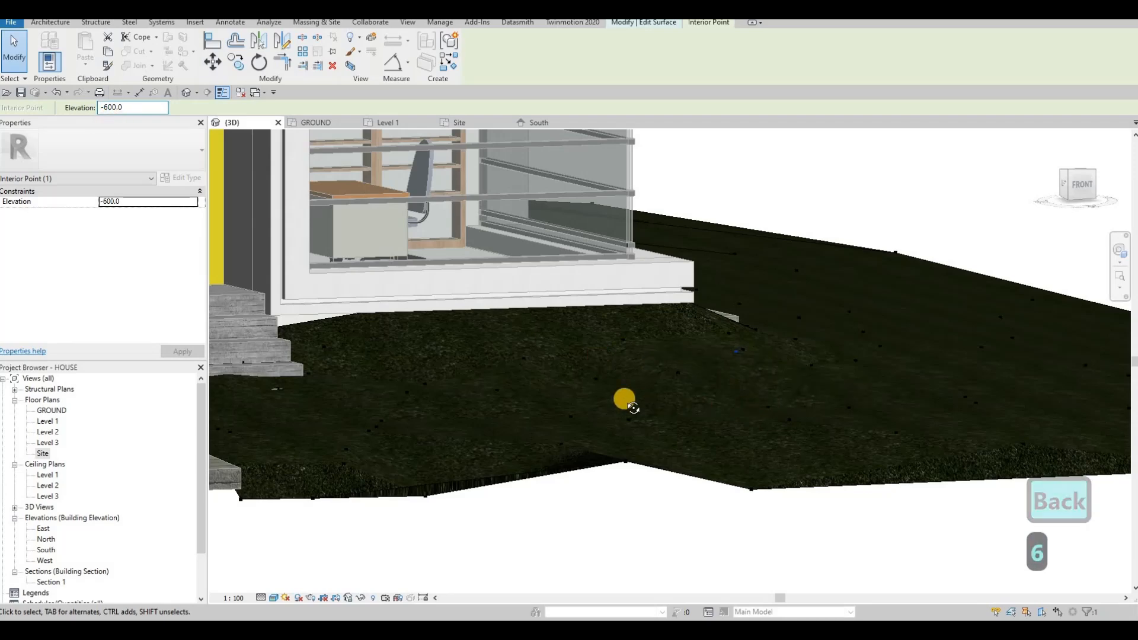
Set the boundary point at the dip in the grass surface's front edge to elevation -1500.
key("Escape")
middle_click_drag(624, 399, 843, 325, "shift")
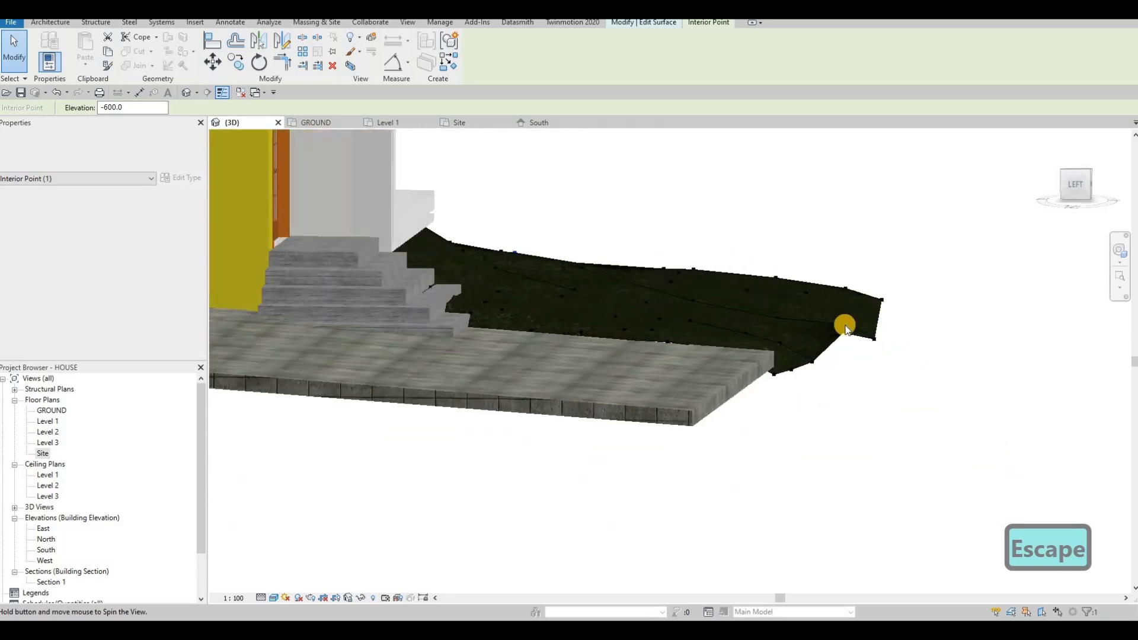
left_click(847, 326)
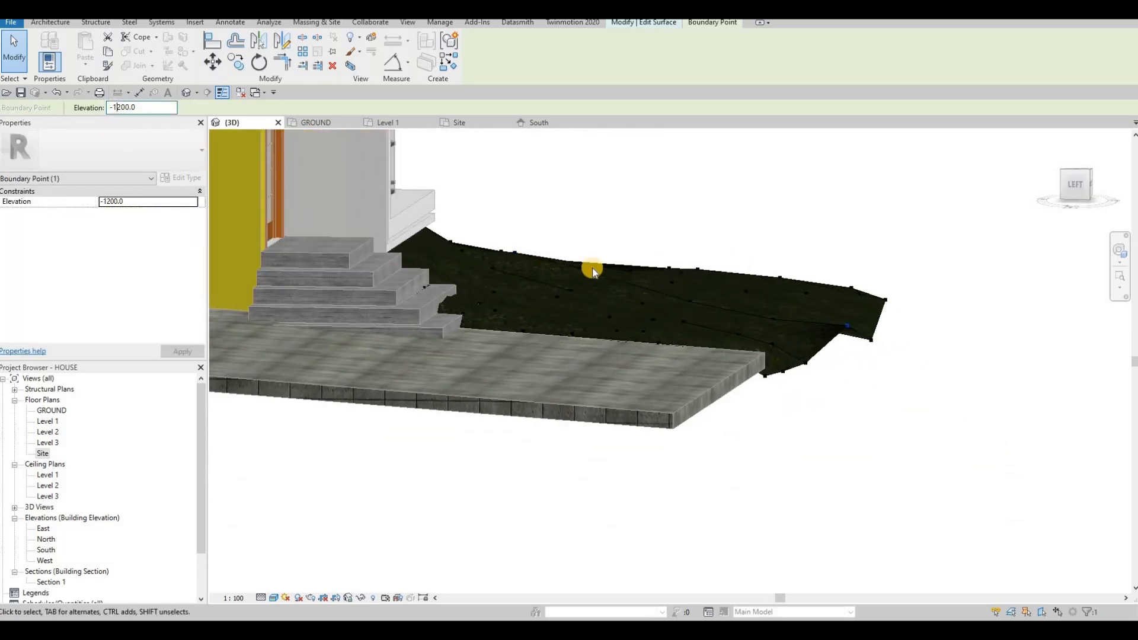
key("Escape")
left_click(871, 339)
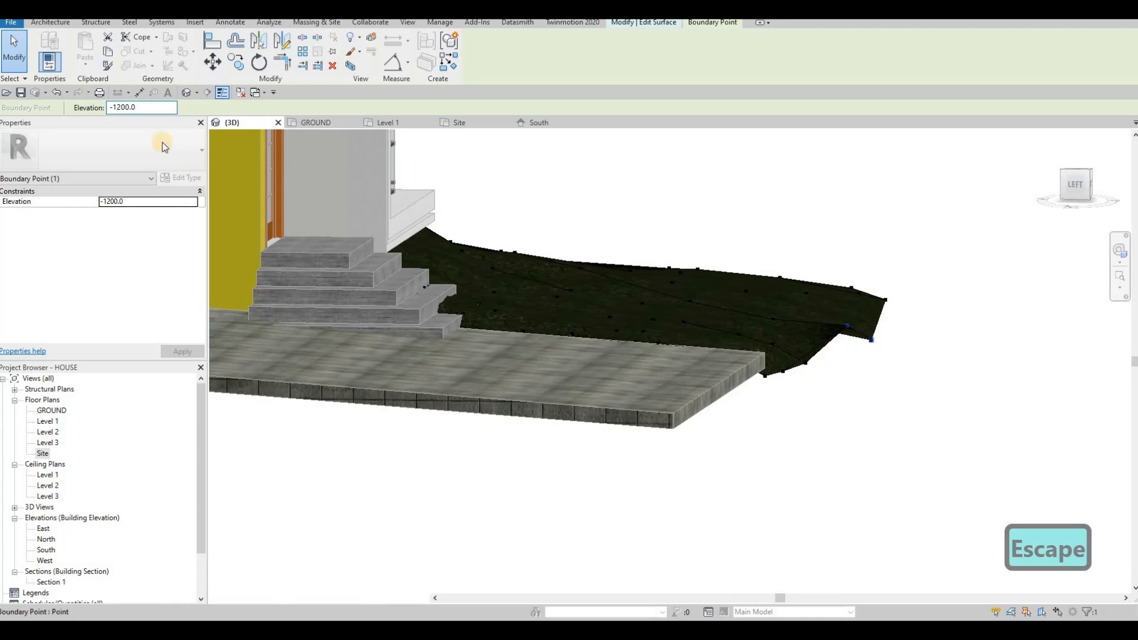
key("Escape")
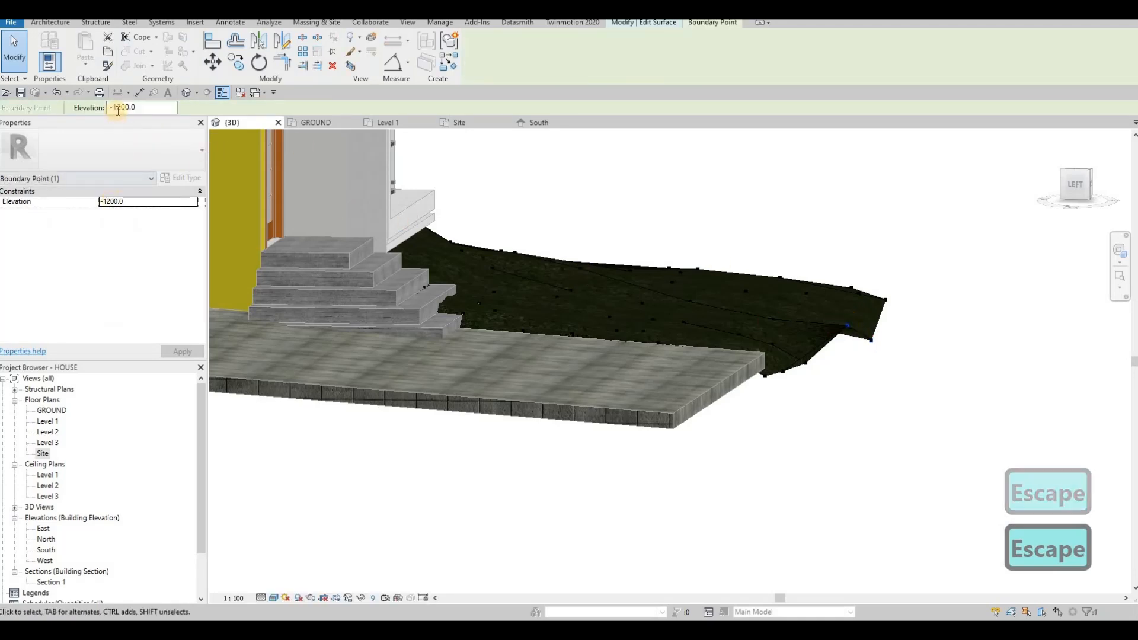
left_click(121, 107)
key("BackSpace")
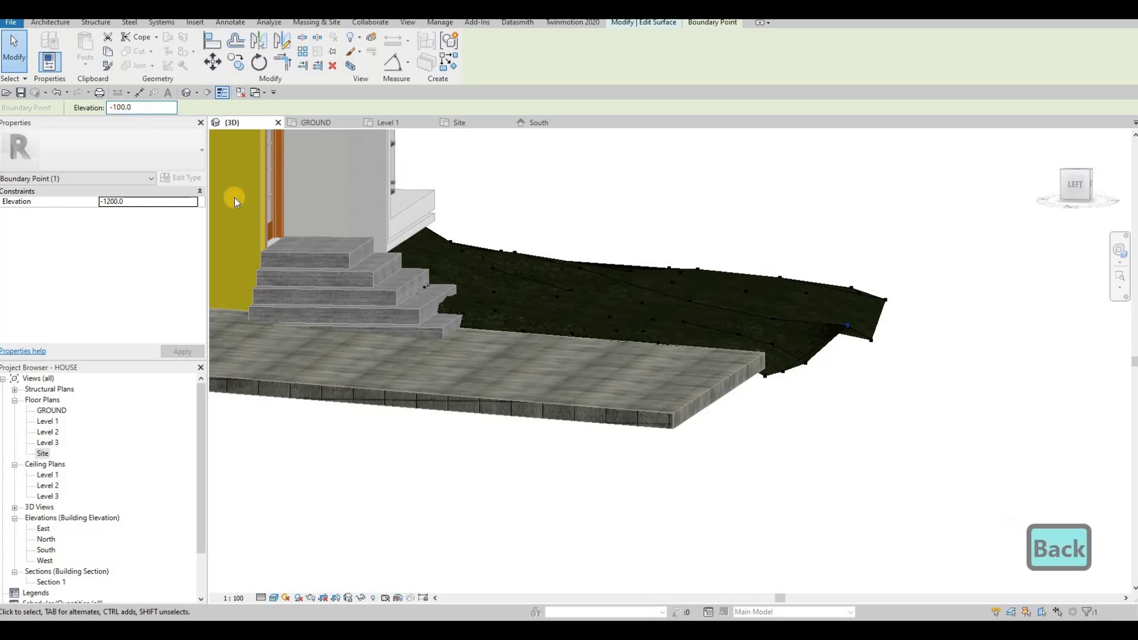
type("5")
key("Escape")
Move the surface points beside the paving near the entrance steps onto the paving's edge to close the gap.
middle_click_drag(703, 471, 560, 438, "shift")
scroll(559, 438, "up", 2)
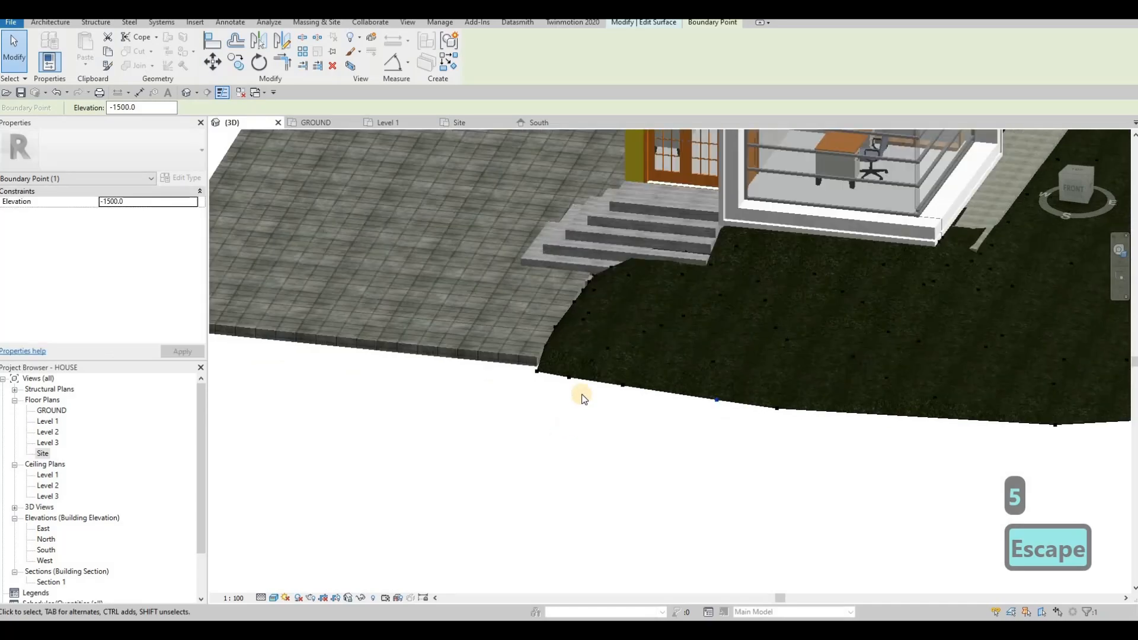
scroll(584, 272, "up", 5)
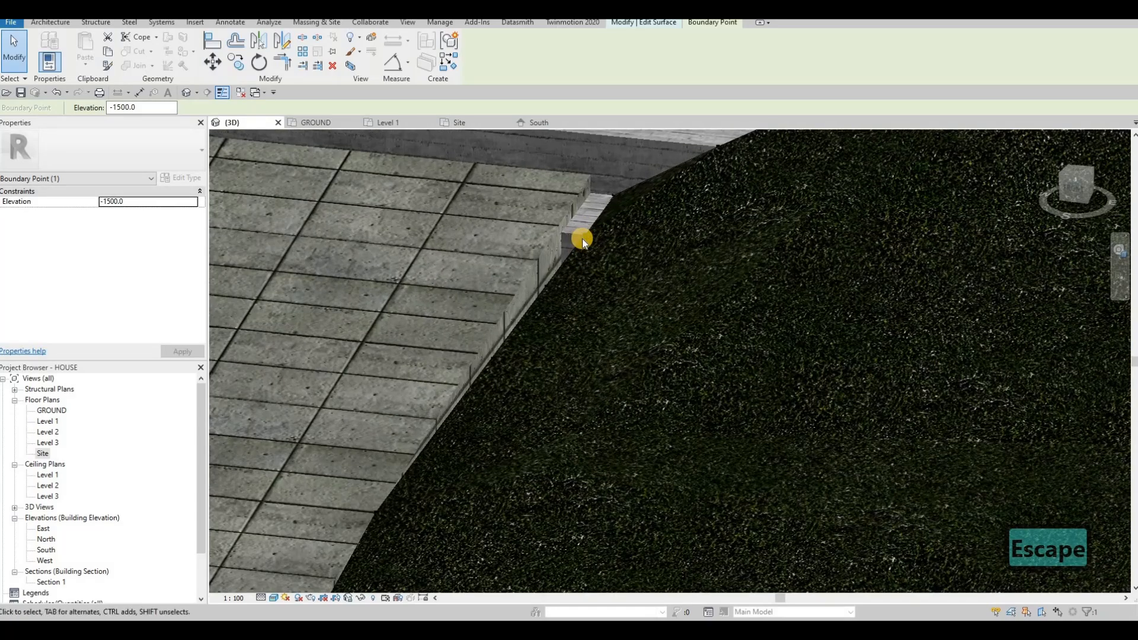
left_click(569, 236)
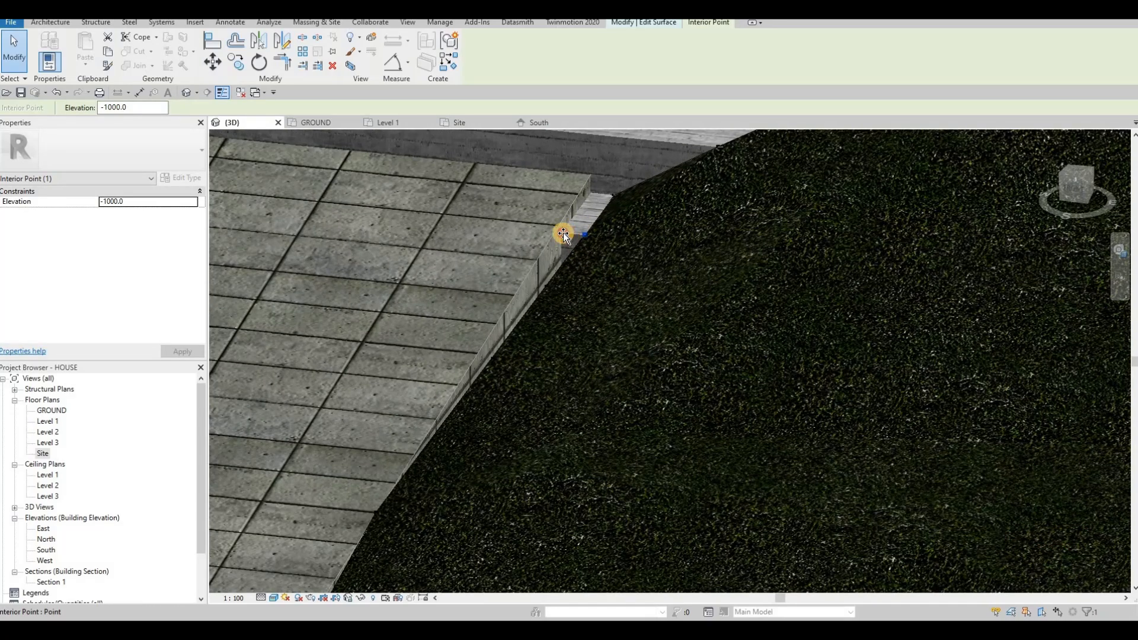
left_click(605, 195)
left_click_drag(605, 195, 589, 192)
key("Escape")
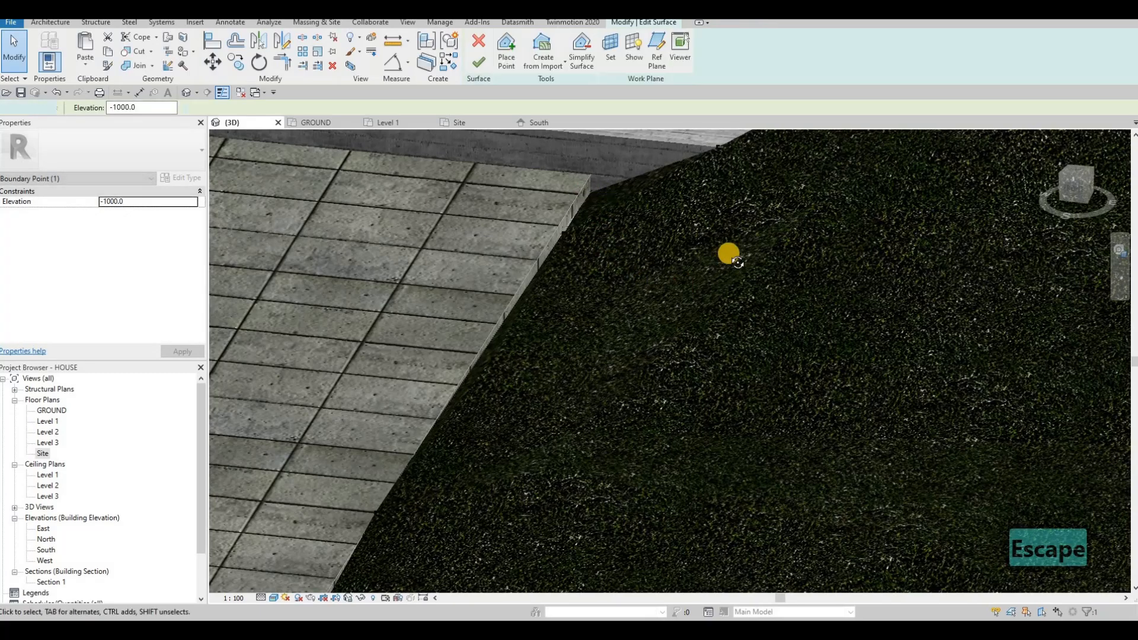
Set the surface point in front of the lower entrance steps to elevation -700.
scroll(728, 253, "down", 1)
middle_click_drag(670, 283, 650, 312, "shift")
scroll(649, 313, "down", 3)
middle_click_drag(601, 354, 612, 351, "shift")
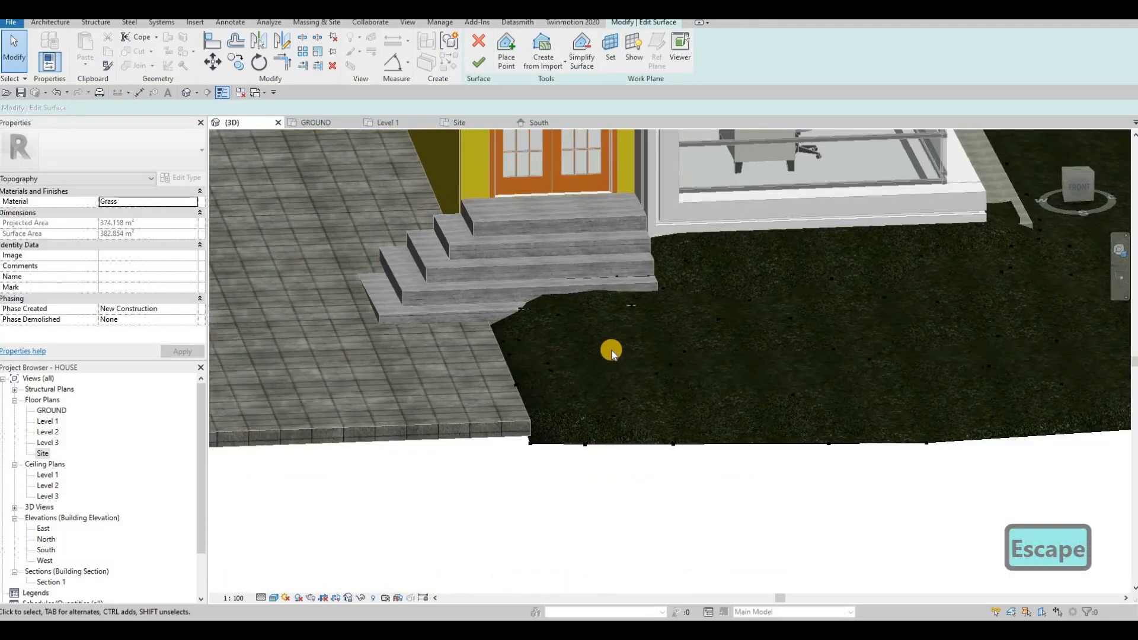
middle_click_drag(546, 325, 786, 294, "shift")
scroll(733, 295, "up", 5)
left_click(733, 295)
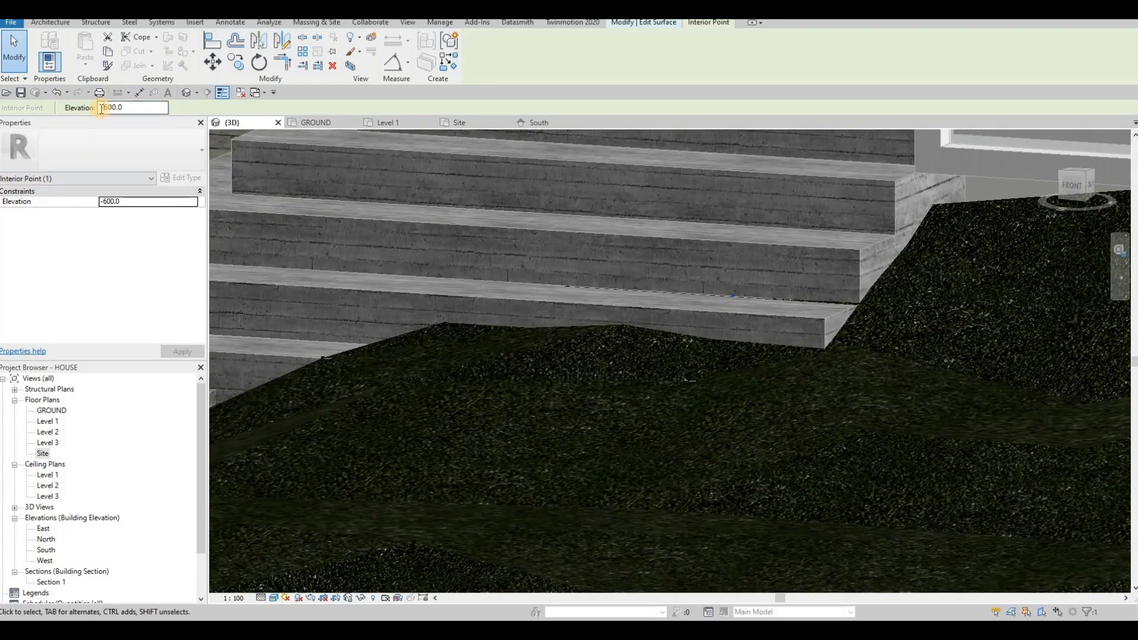
key("BackSpace")
type("7")
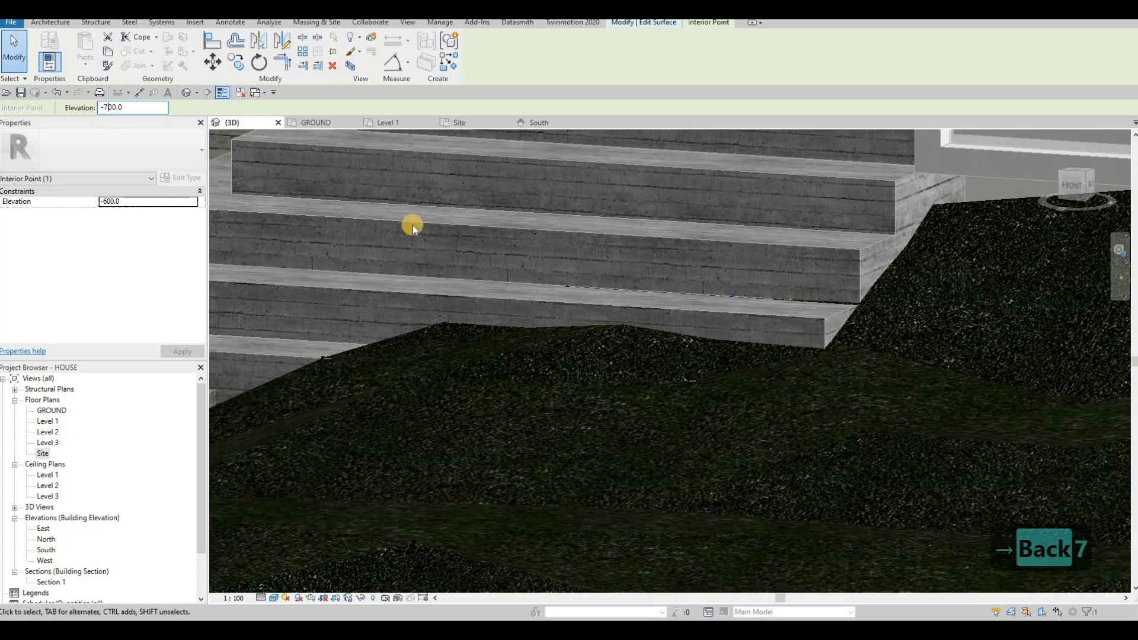
scroll(482, 326, "down", 5)
key("Escape")
scroll(775, 406, "down", 3)
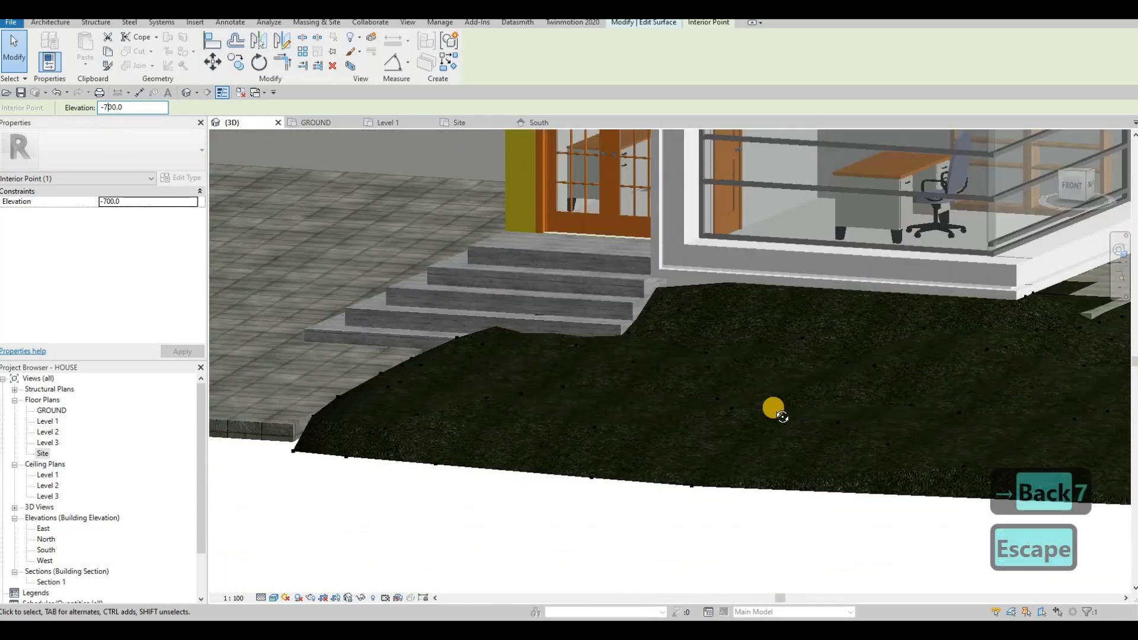
Set the surface point beside the pool terrace, near its far end, to elevation -400.
middle_click_drag(842, 395, 863, 303, "shift")
scroll(863, 303, "up", 1)
left_click(865, 302)
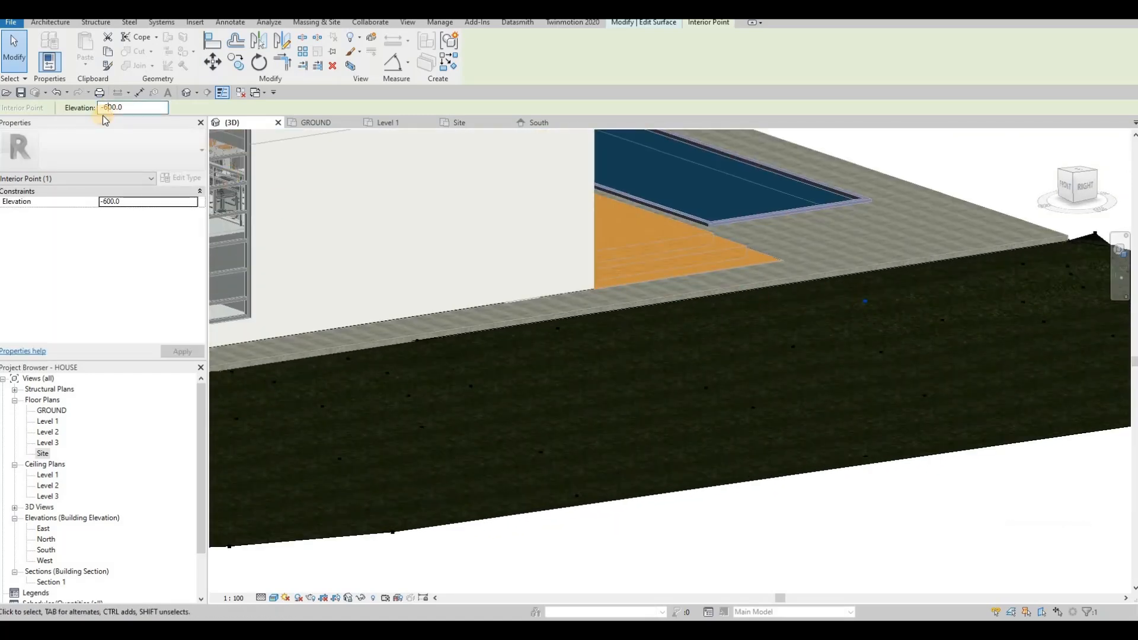
key("Delete")
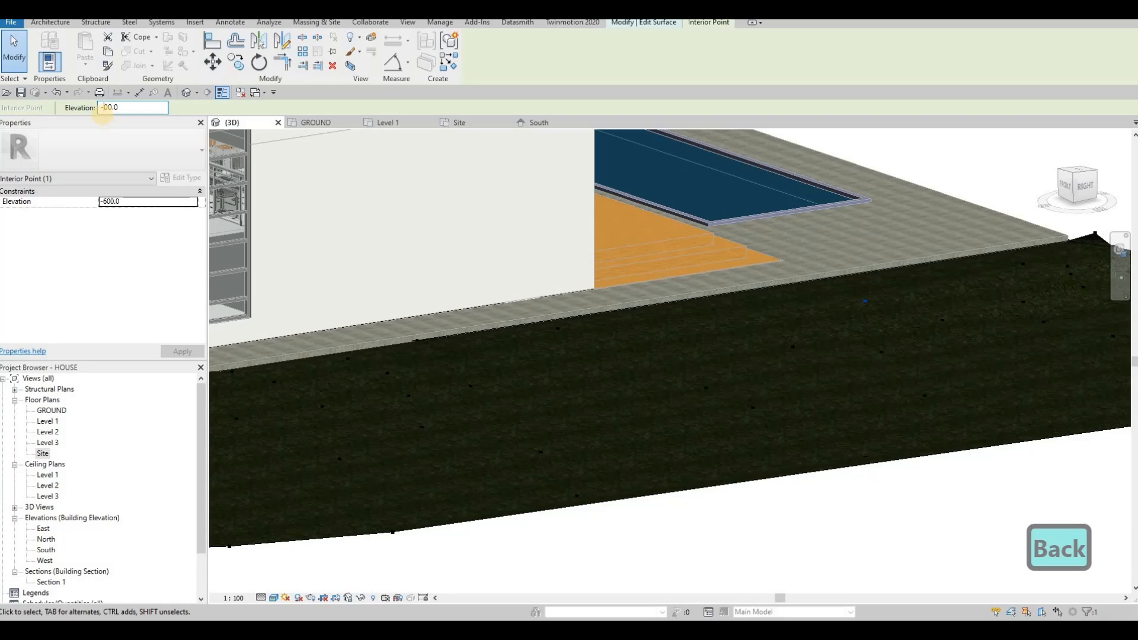
type("4")
Set the surface point in the middle of the slope beside the house to elevation -600.
middle_click_drag(758, 373, 843, 372, "shift")
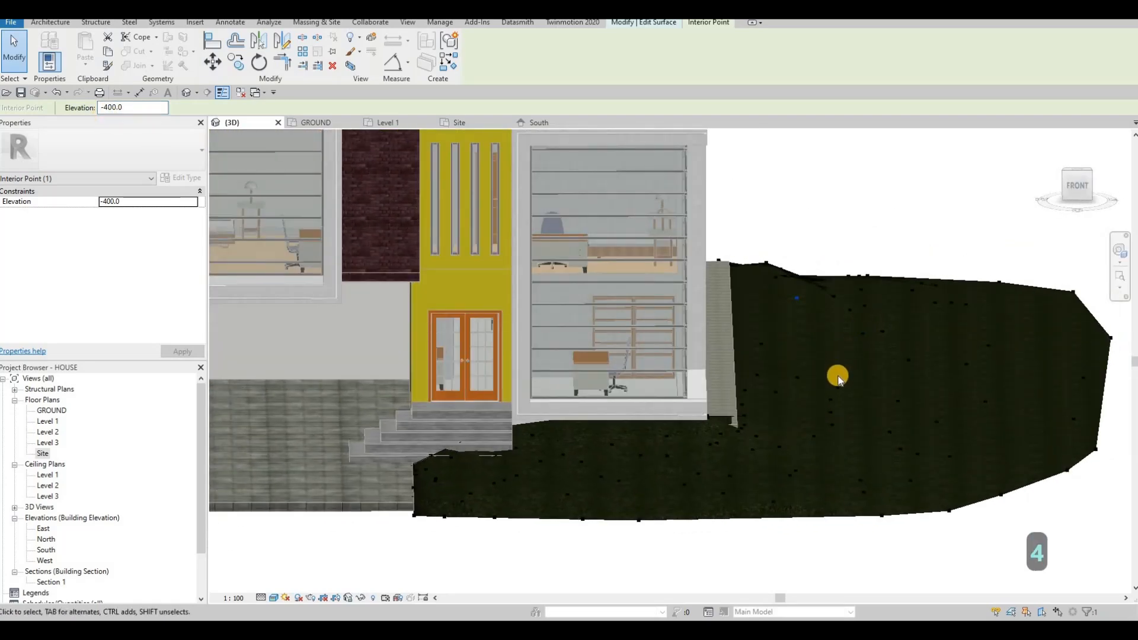
left_click(838, 378)
left_click(110, 108)
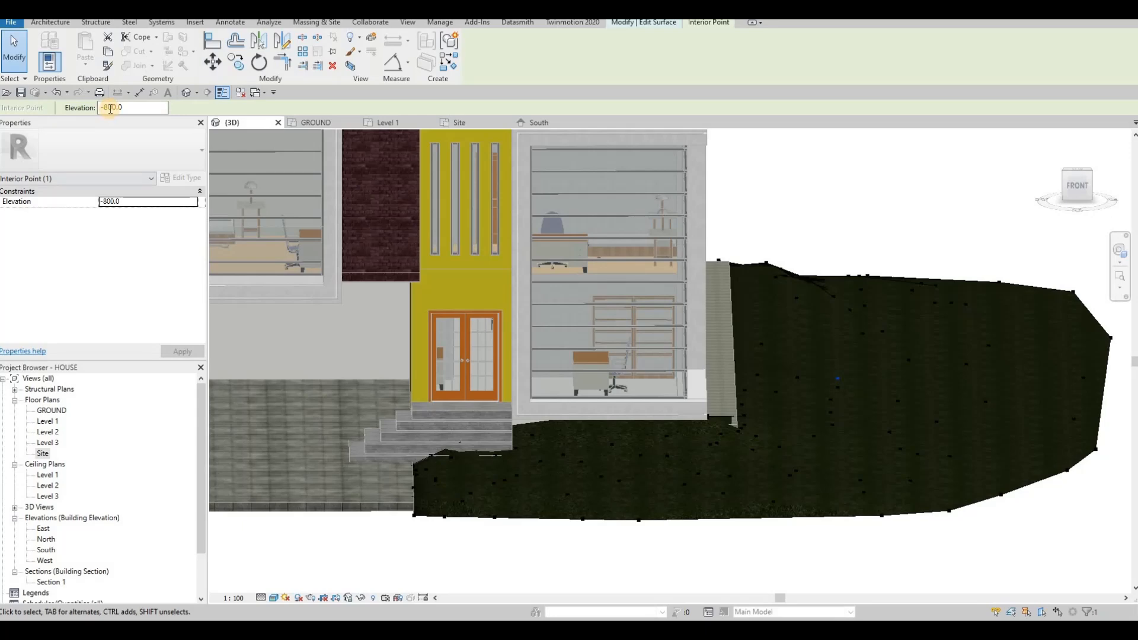
key("BackSpace")
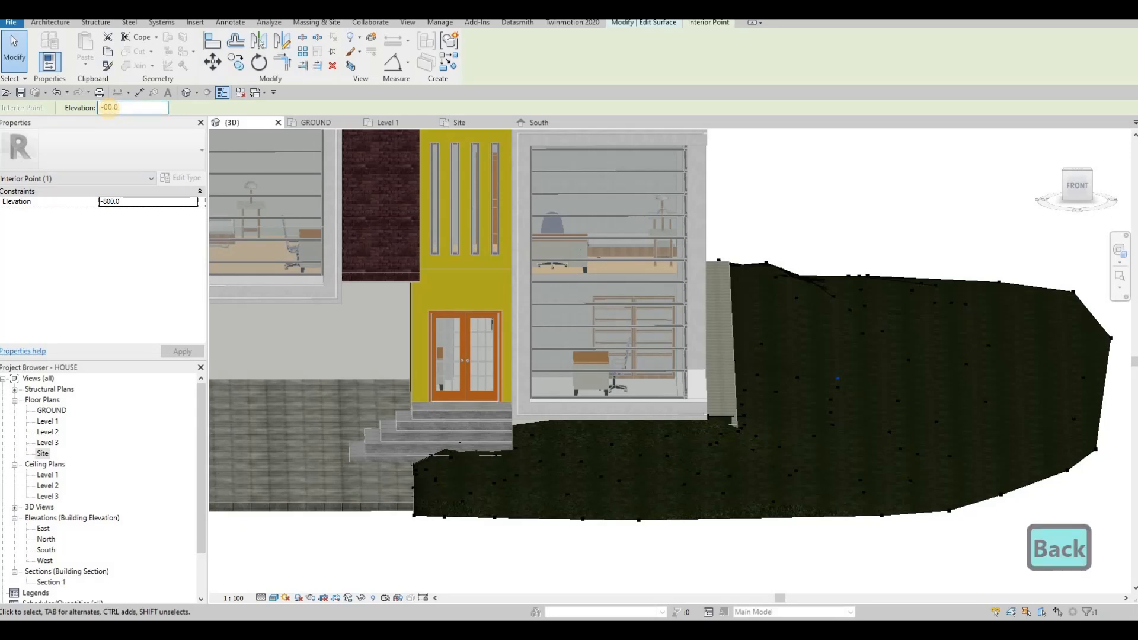
type("6")
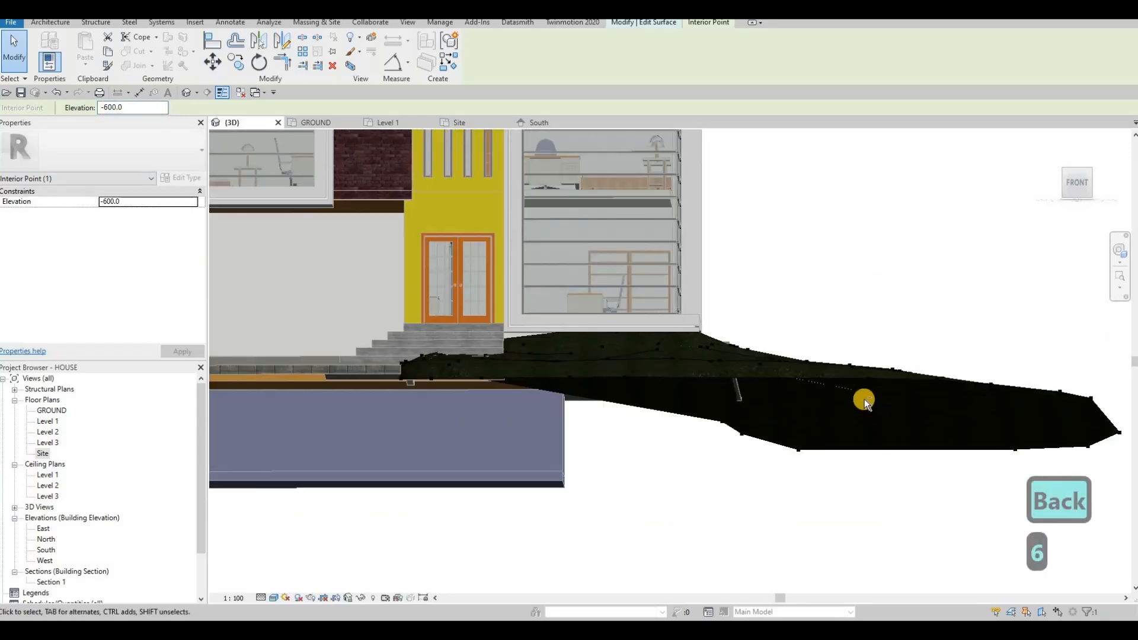
Set the interior surface point near the far back edge of the side slope to elevation -1200.
middle_click_drag(865, 403, 702, 355, "shift")
middle_click_drag(747, 286, 655, 288)
scroll(763, 287, "up", 3)
left_click(763, 287)
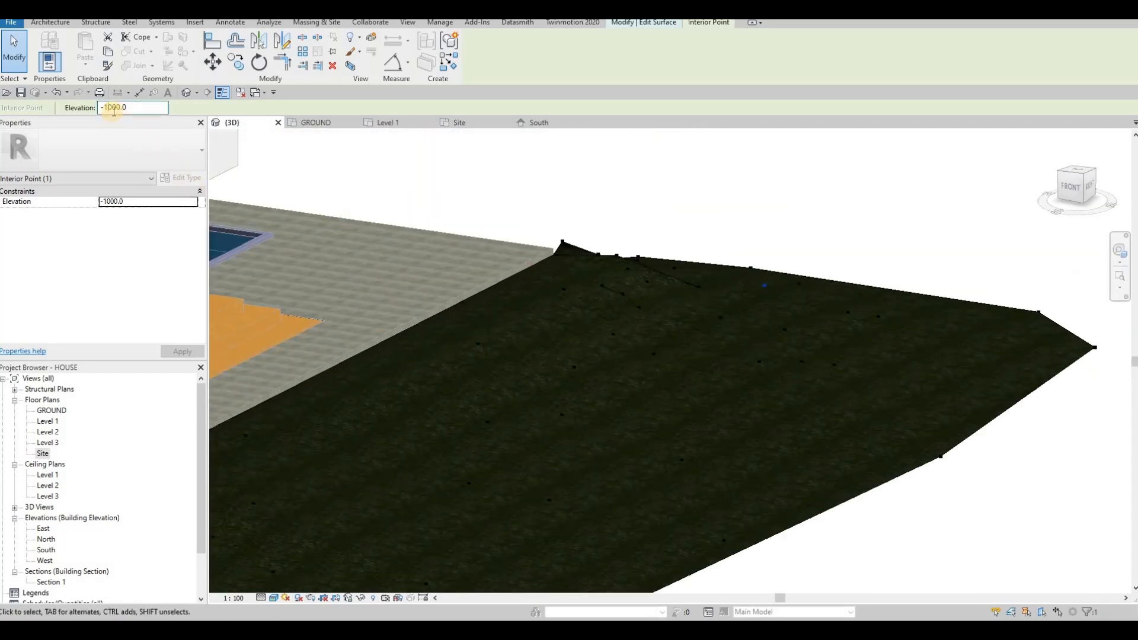
key("BackSpace")
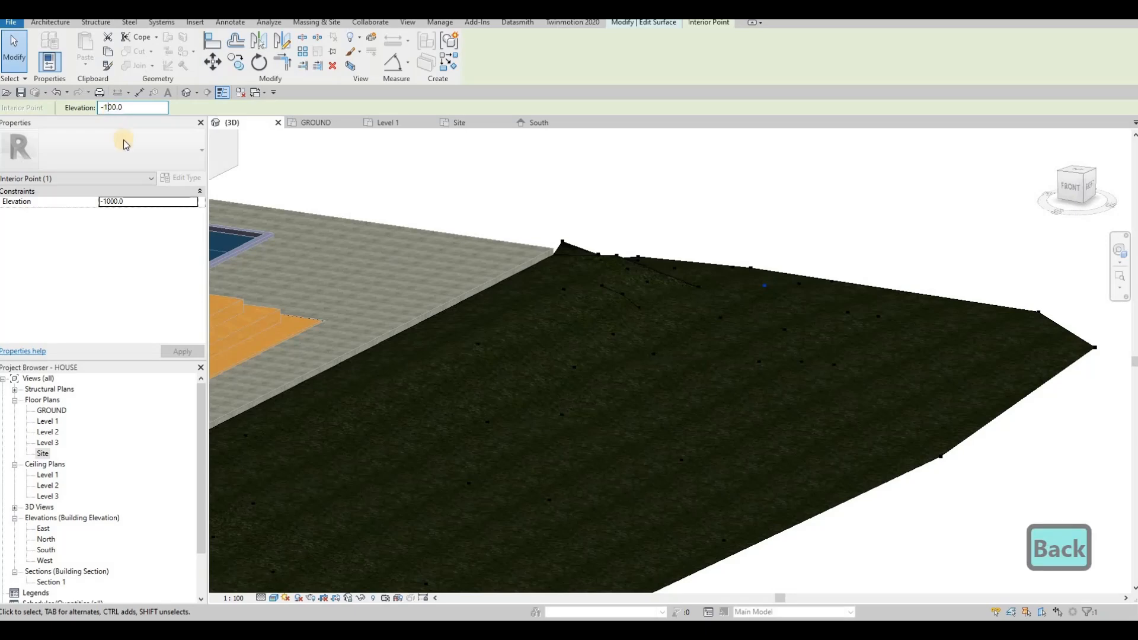
type("2")
key("Escape")
Set the surface point near the far corner of the pool terrace paving to elevation -200.
middle_click_drag(723, 368, 606, 295, "shift")
left_click(607, 271)
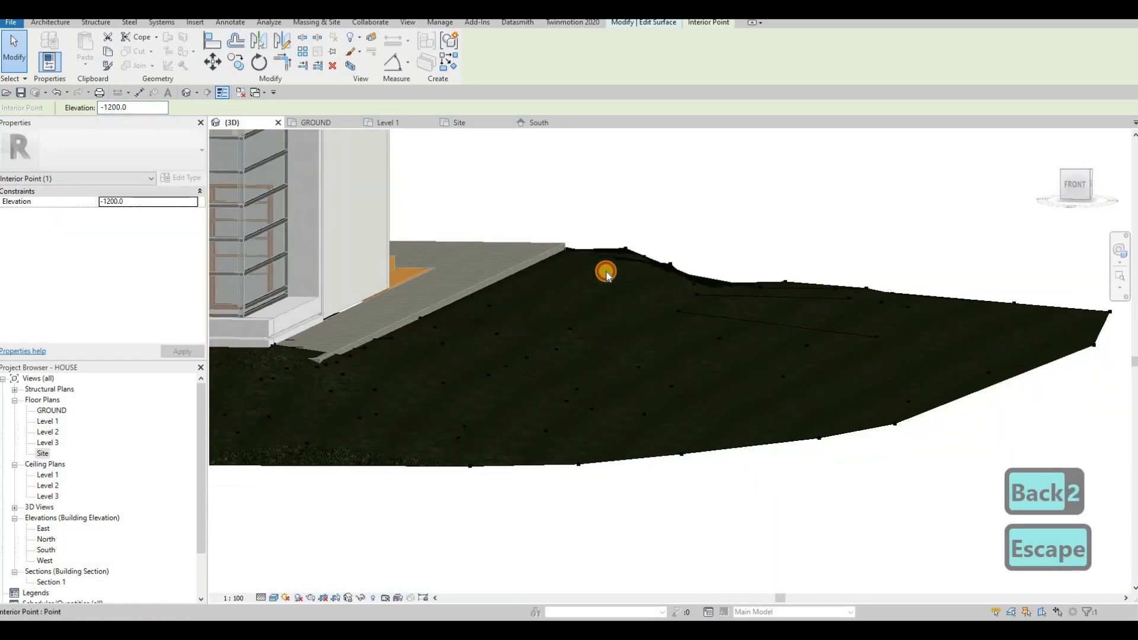
left_click(107, 107)
key("BackSpace")
type("2")
key("Return")
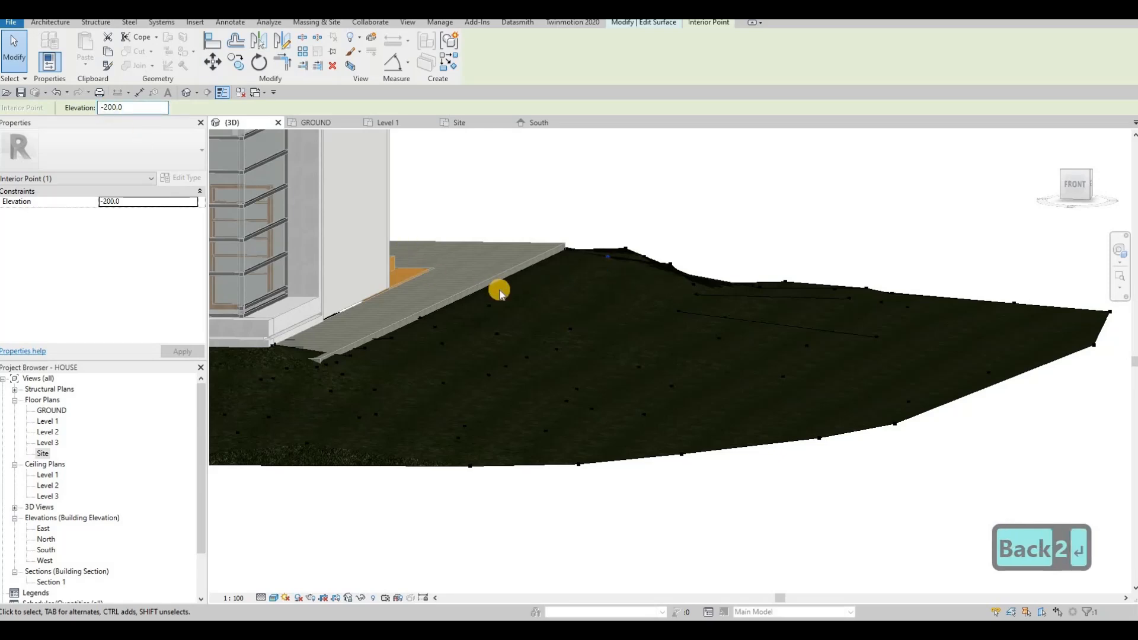
key("Escape")
Set the surface point beside the middle of the side paving to elevation -300.
mouse_move(500, 305)
middle_mouse_down("shift")
mouse_move(521, 320)
mouse_move(506, 318)
middle_mouse_up("shift")
left_click(505, 318)
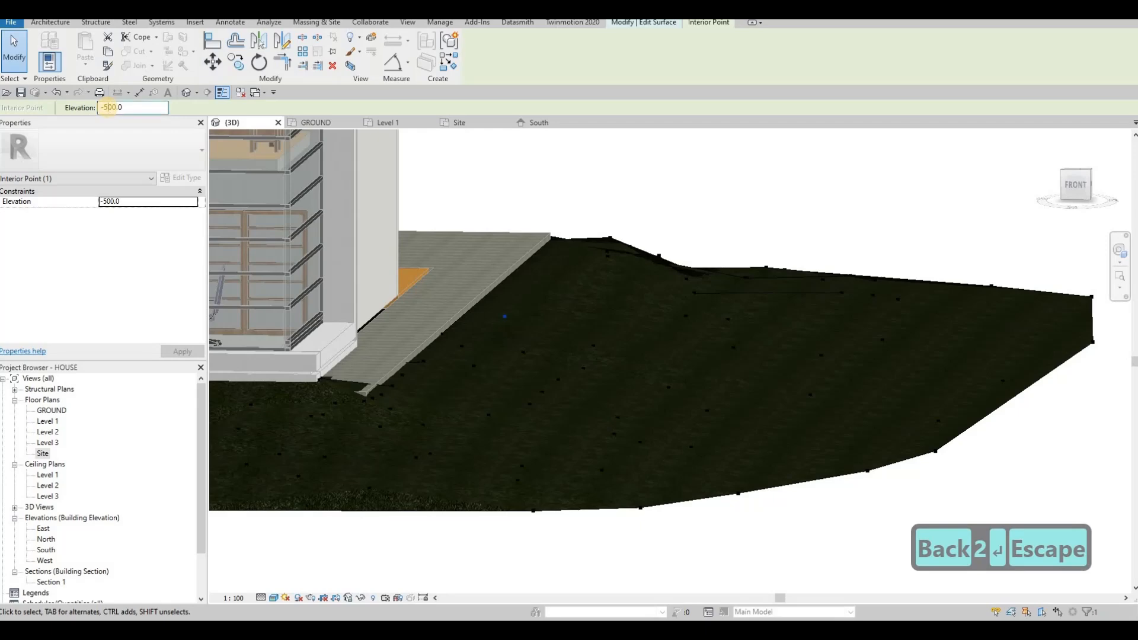
key("BackSpace")
type("3")
middle_click_drag(602, 354, 389, 383, "shift")
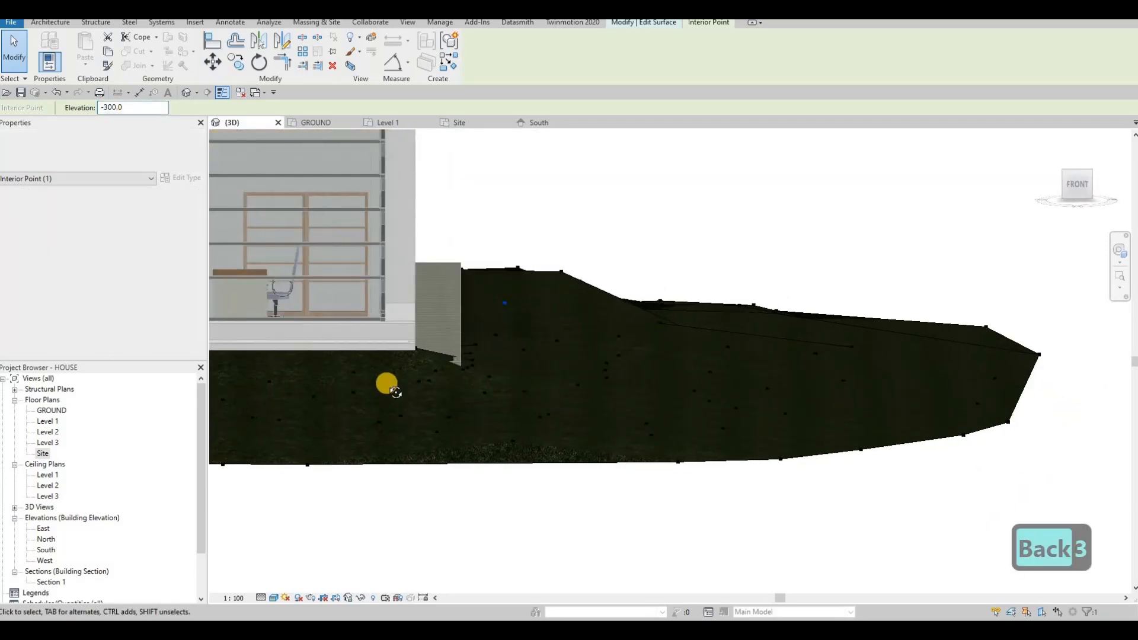
Set the two surface points at the glazed room's outer corner to elevation -300.
middle_click_drag(289, 387, 282, 391, "shift")
left_click(281, 392)
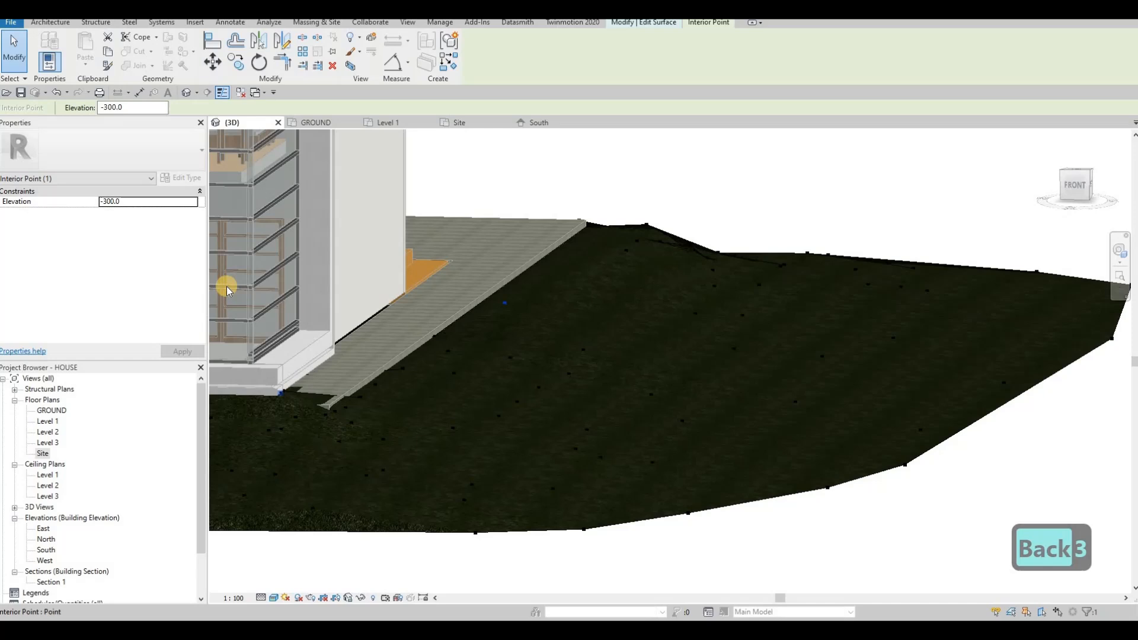
left_click(102, 111)
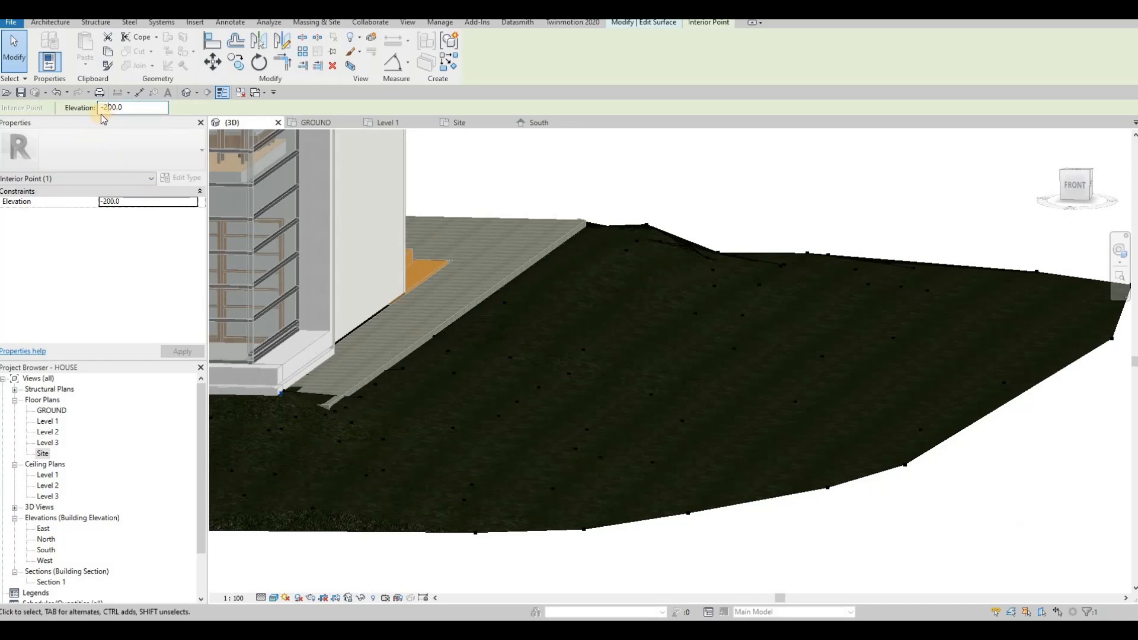
key("BackSpace")
type("3")
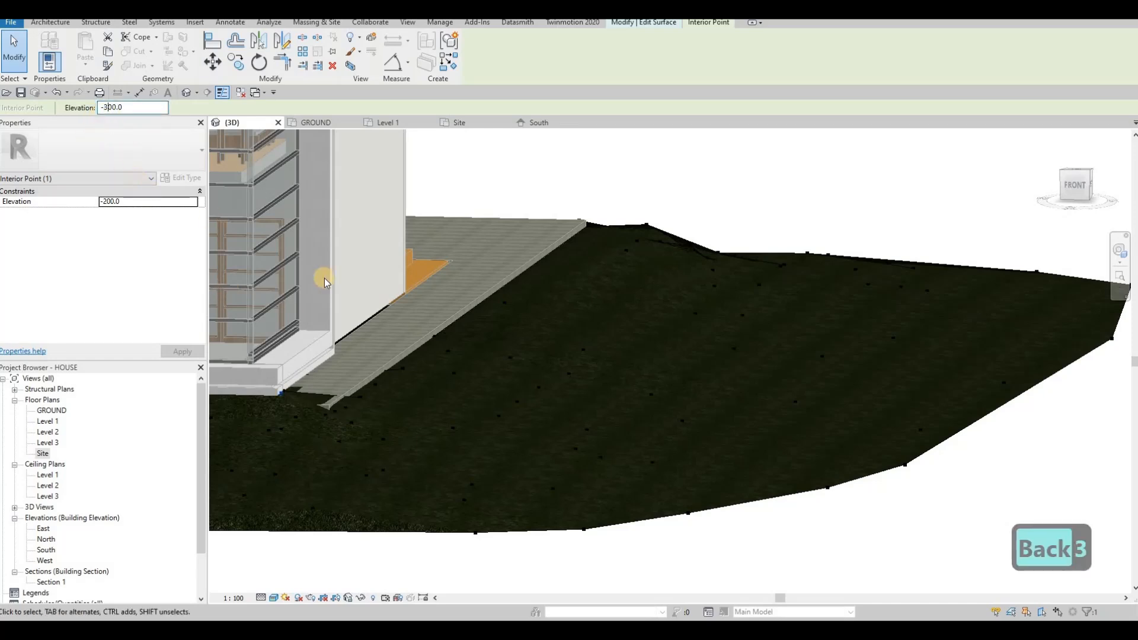
left_click(287, 398)
scroll(318, 380, "up", 4)
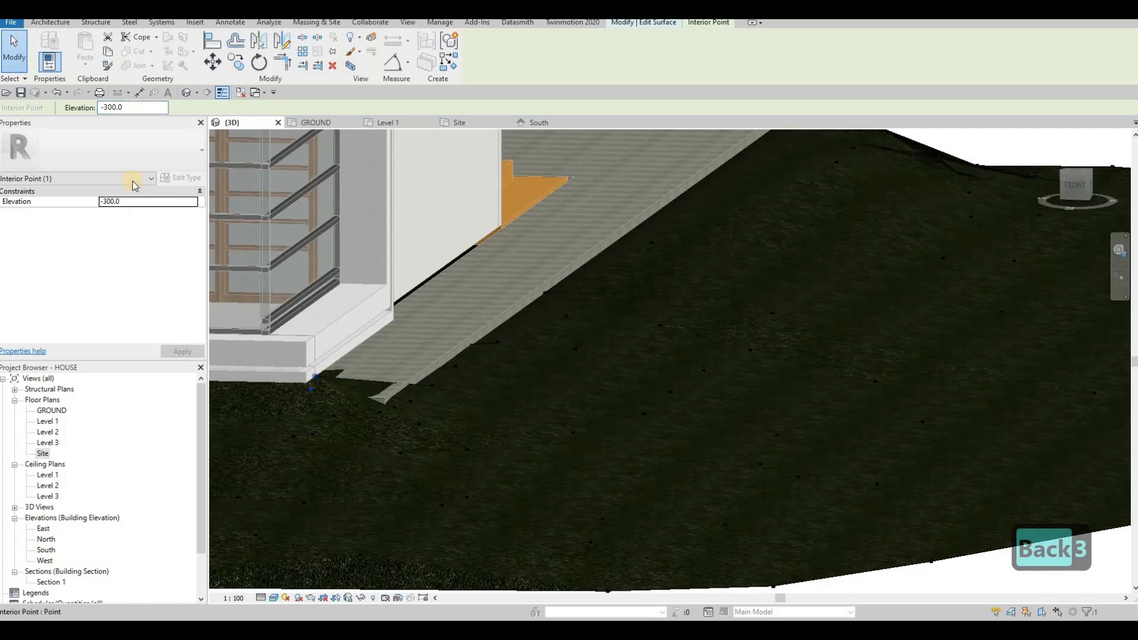
left_click(108, 109)
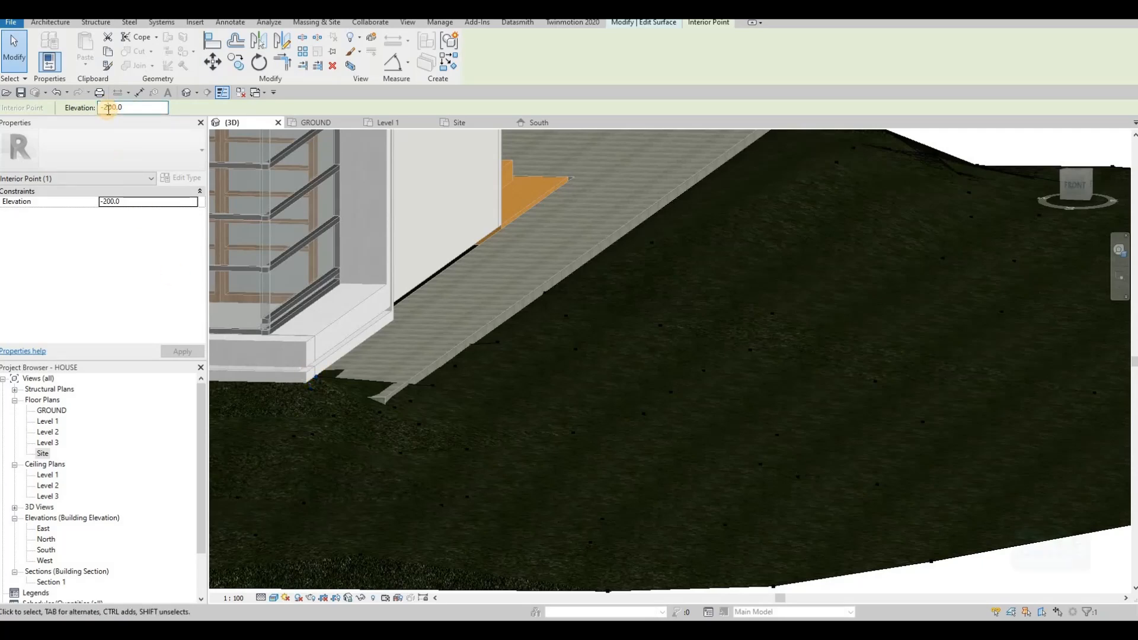
key("BackSpace")
type("3")
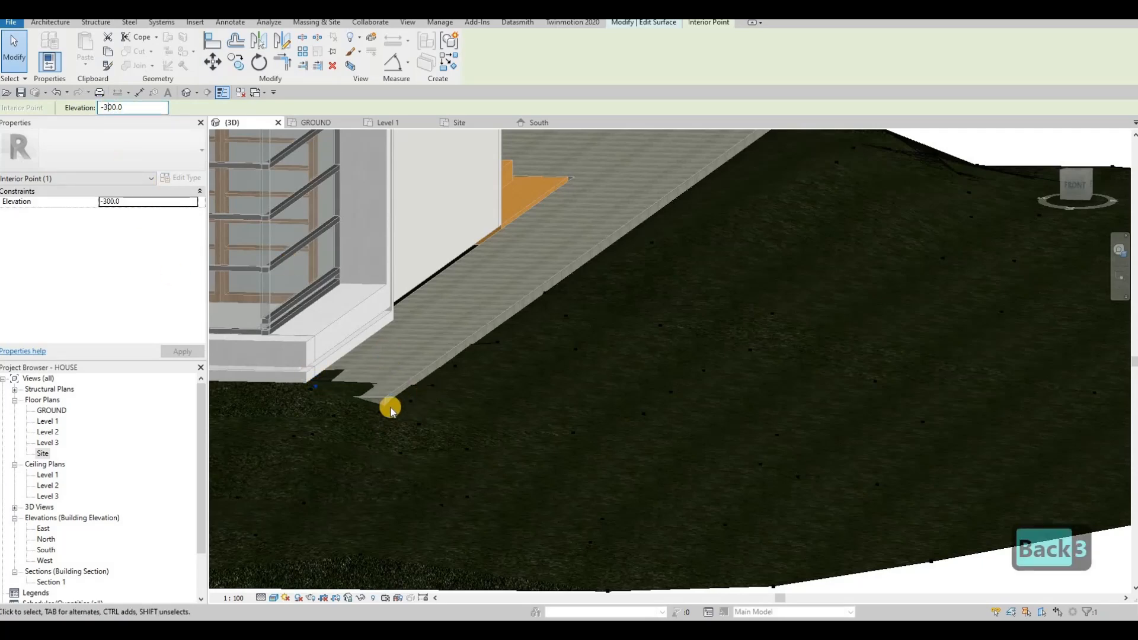
Set the surface point along the side paving near its front end to elevation -600.
middle_click_drag(316, 414, 361, 387)
scroll(421, 379, "up", 5)
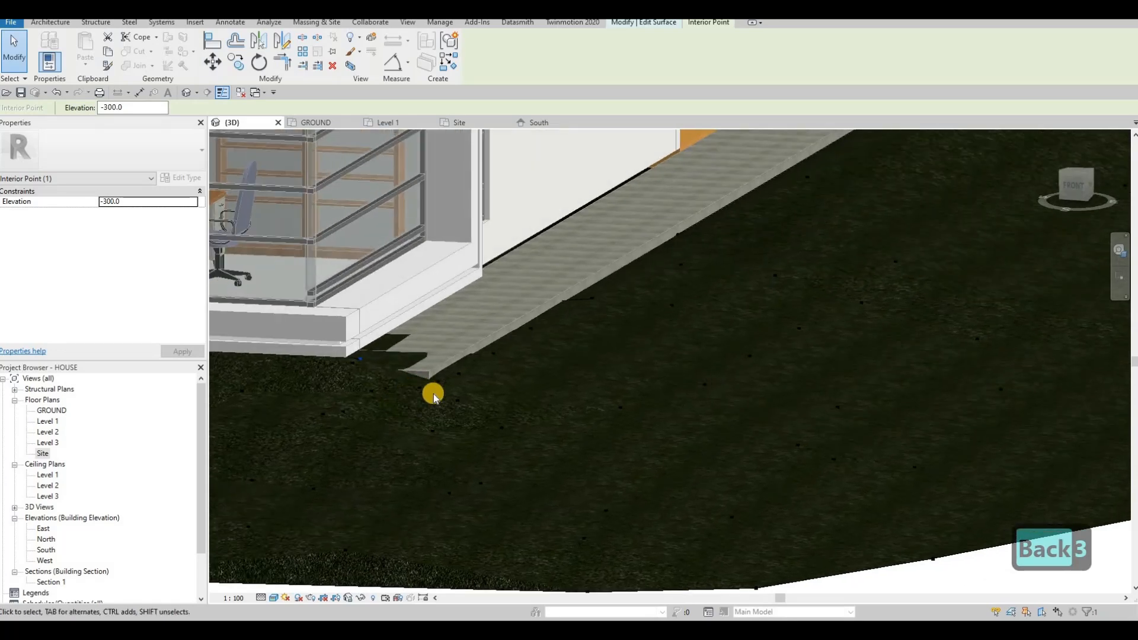
left_click(500, 346)
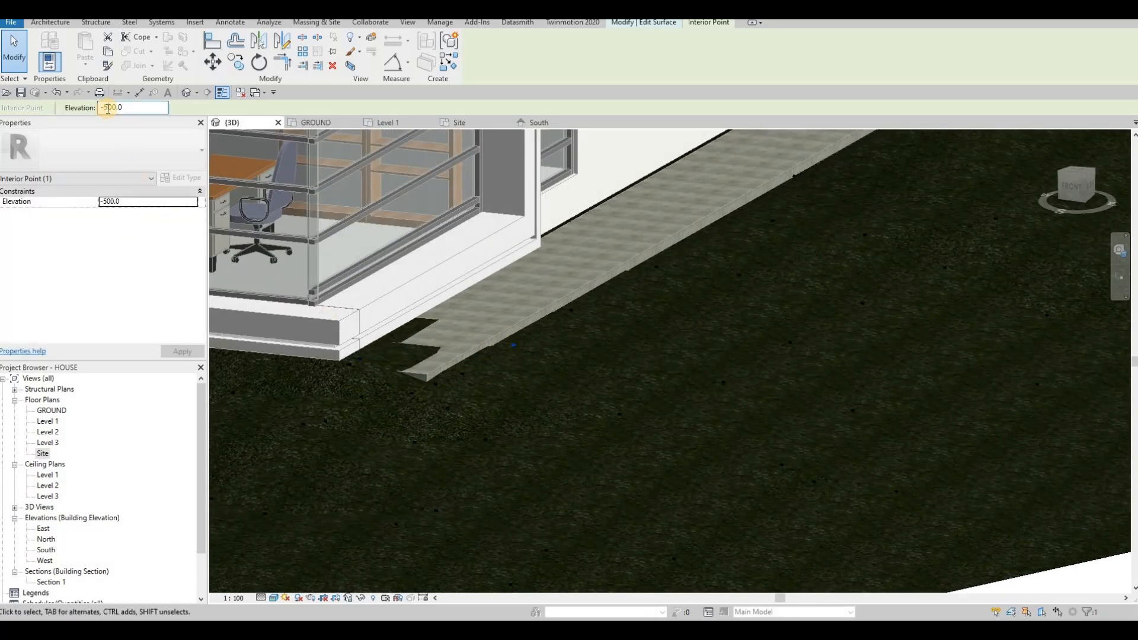
key("BackSpace")
type("6")
key("Return")
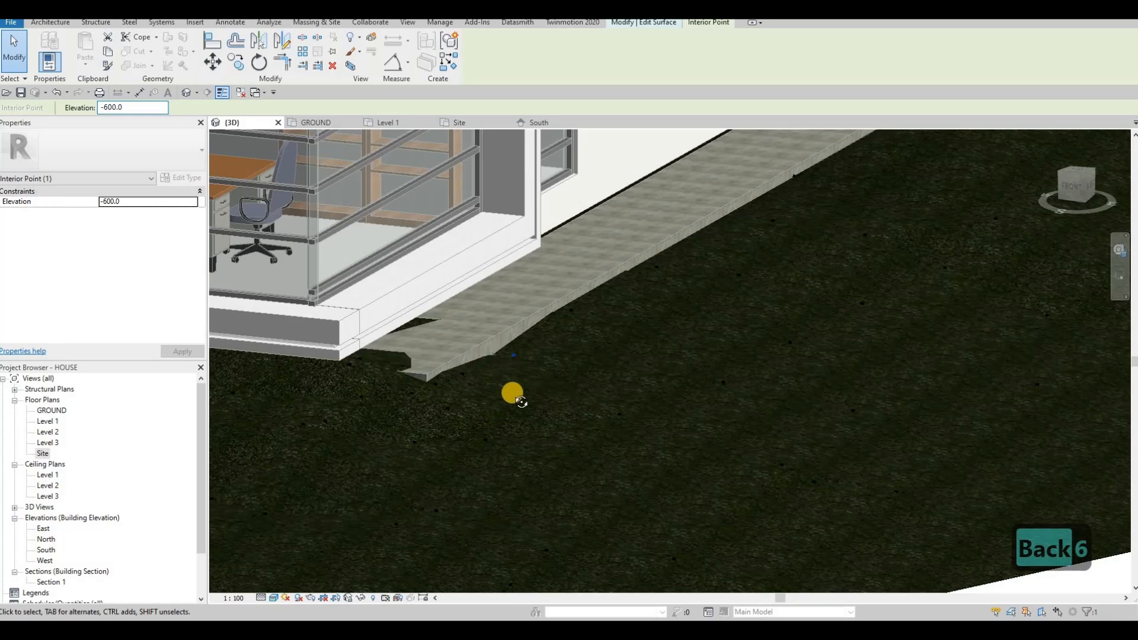
middle_click_drag(521, 381, 440, 300, "shift")
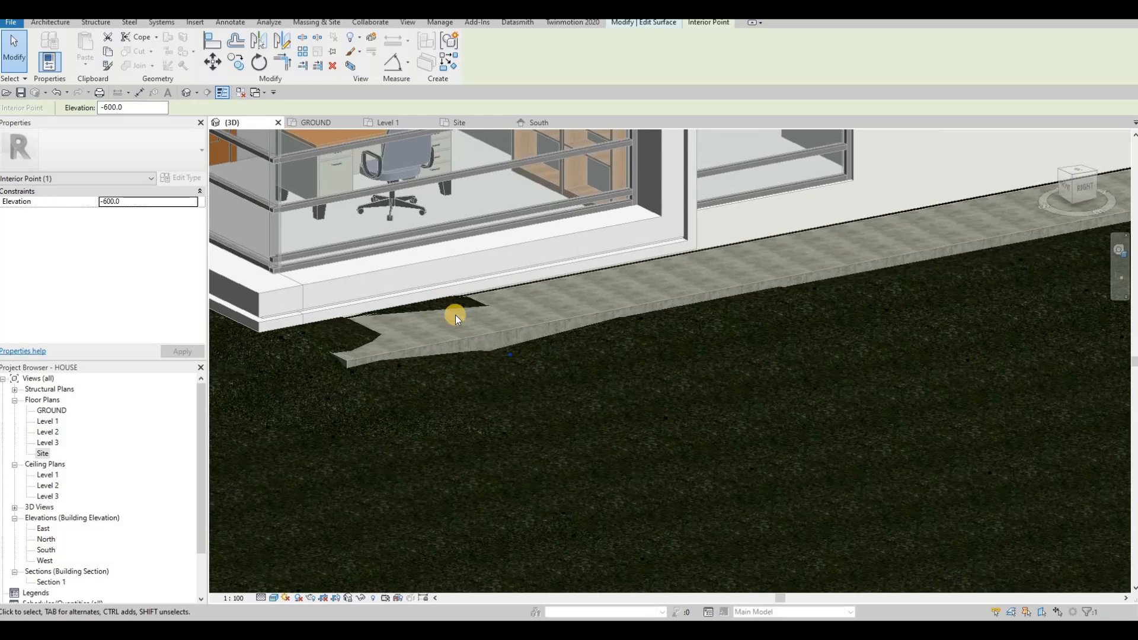
Set the surface point at the front end corner of the side paving to elevation -400.
key("Escape")
middle_click_drag(396, 384, 486, 388, "shift")
scroll(478, 365, "up", 3)
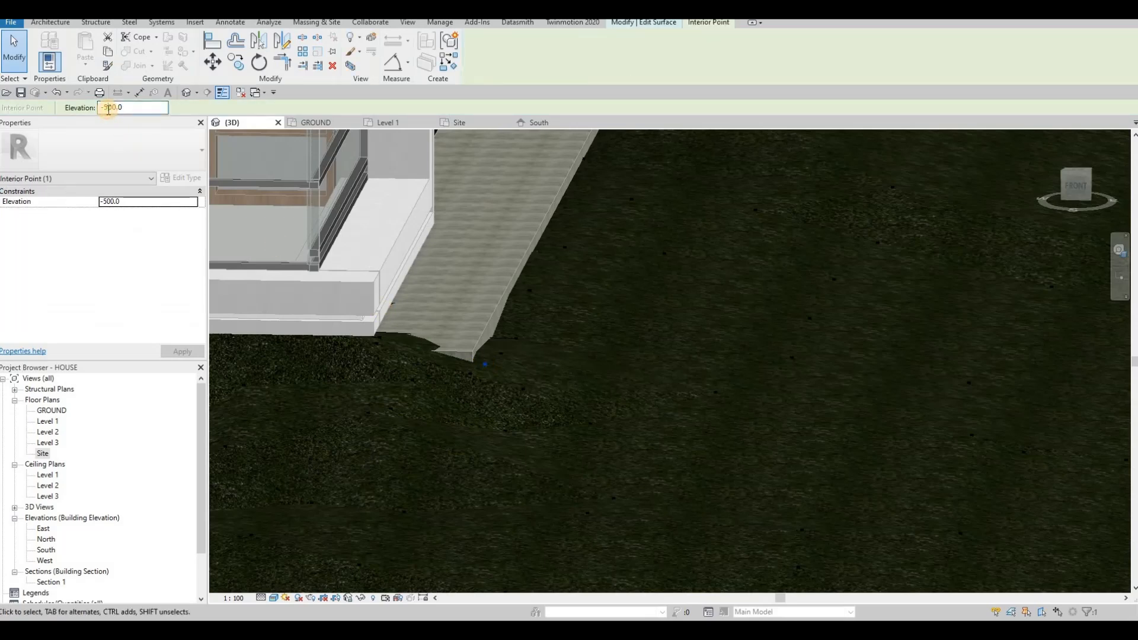
key("BackSpace")
type("4")
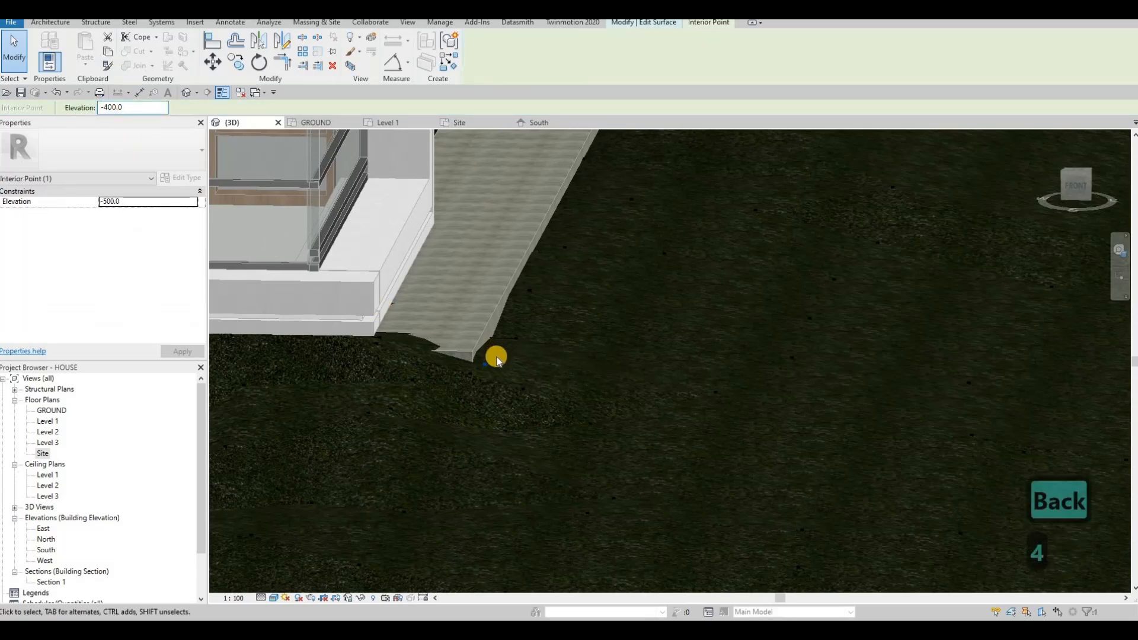
key("Escape")
middle_click_drag(507, 426, 681, 418, "shift")
key("Escape")
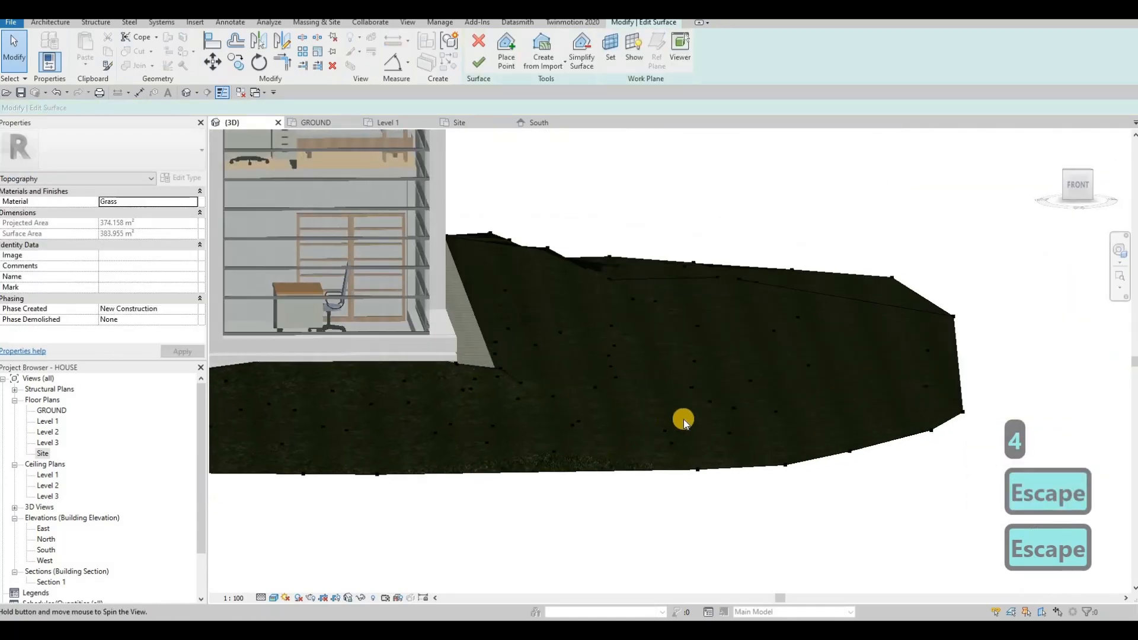
Finish editing the grass toposurface and keep the adjusted points.
middle_click_drag(575, 452, 773, 441, "shift")
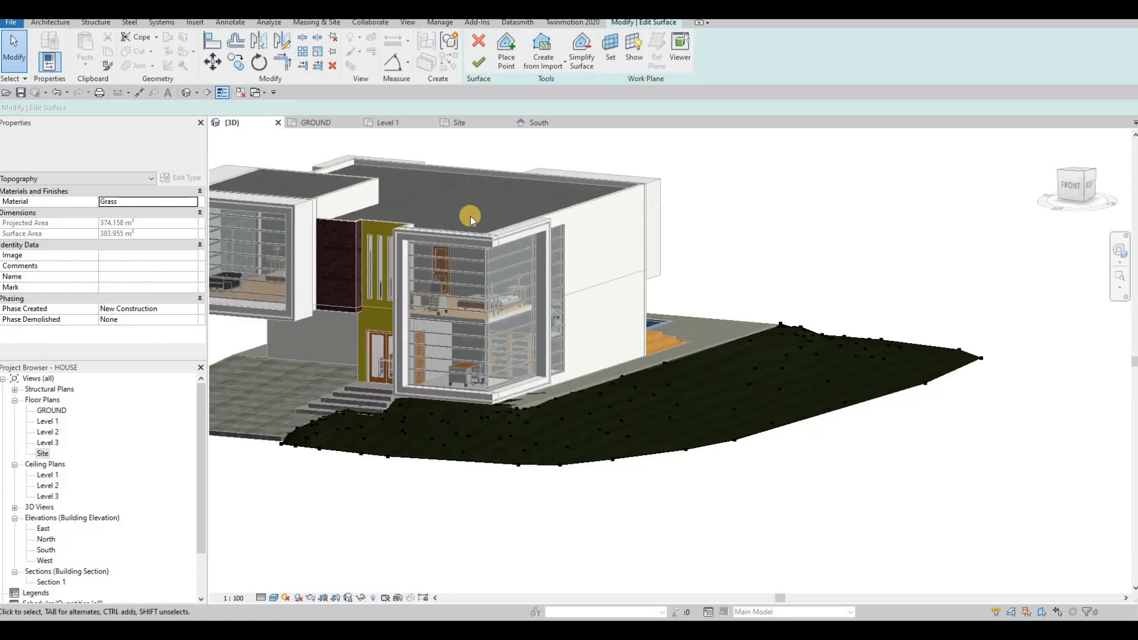
scroll(470, 216, "down", 1)
middle_click_drag(470, 216, 661, 263)
left_click(480, 65)
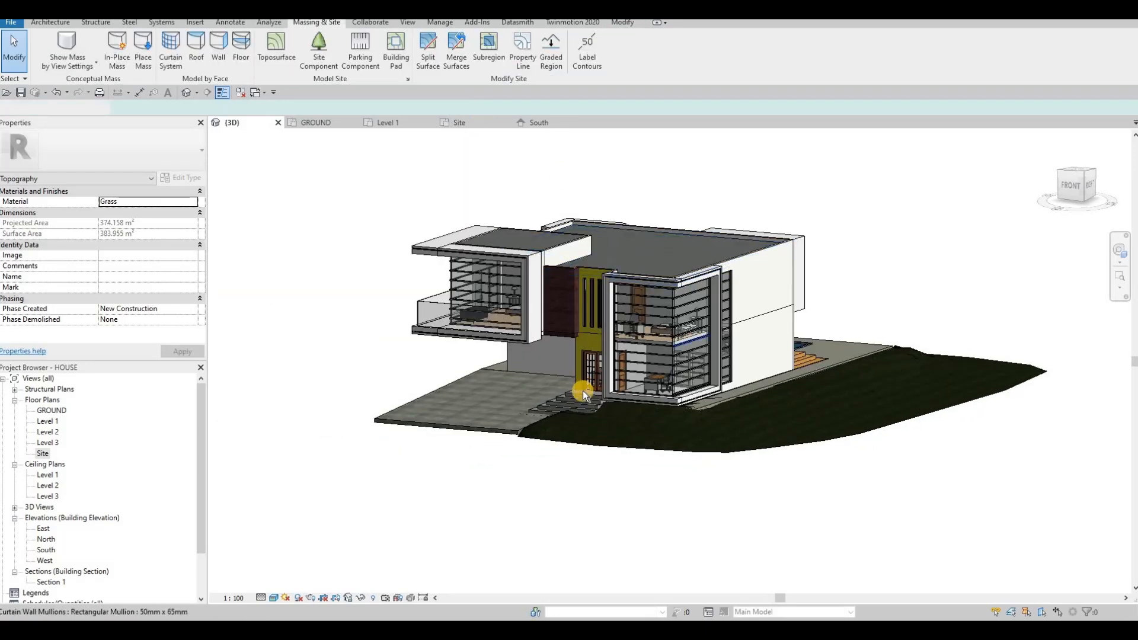
Examine the finished grass terrain from the front, both sides and above, checking how it meets the house and paving.
middle_click_drag(582, 390, 442, 378, "shift")
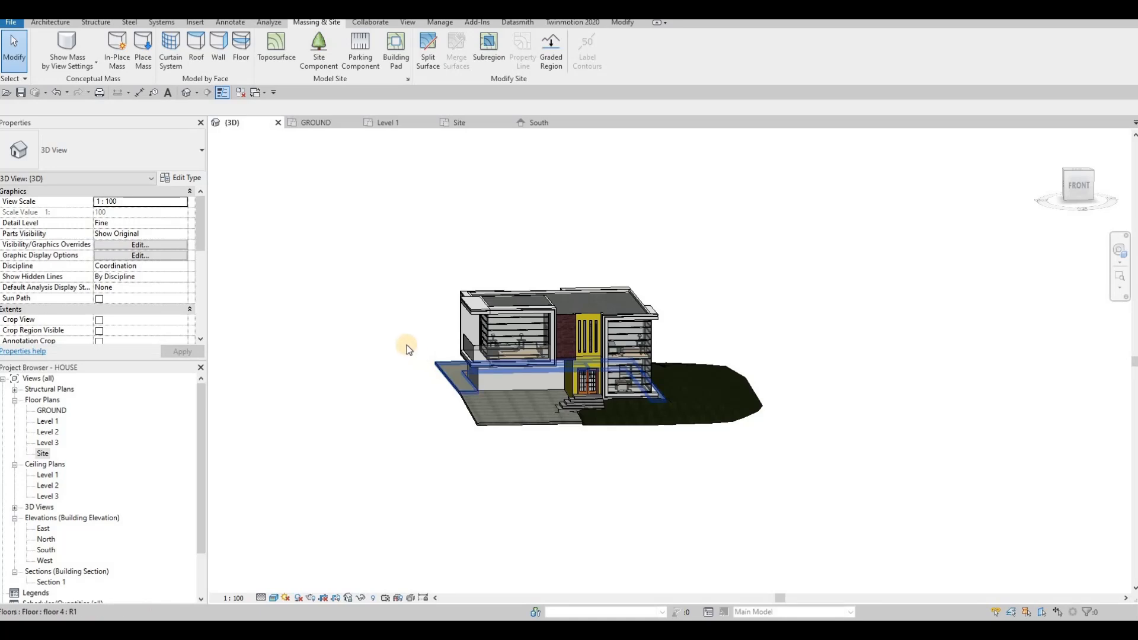
middle_click_drag(427, 389, 729, 278, "shift")
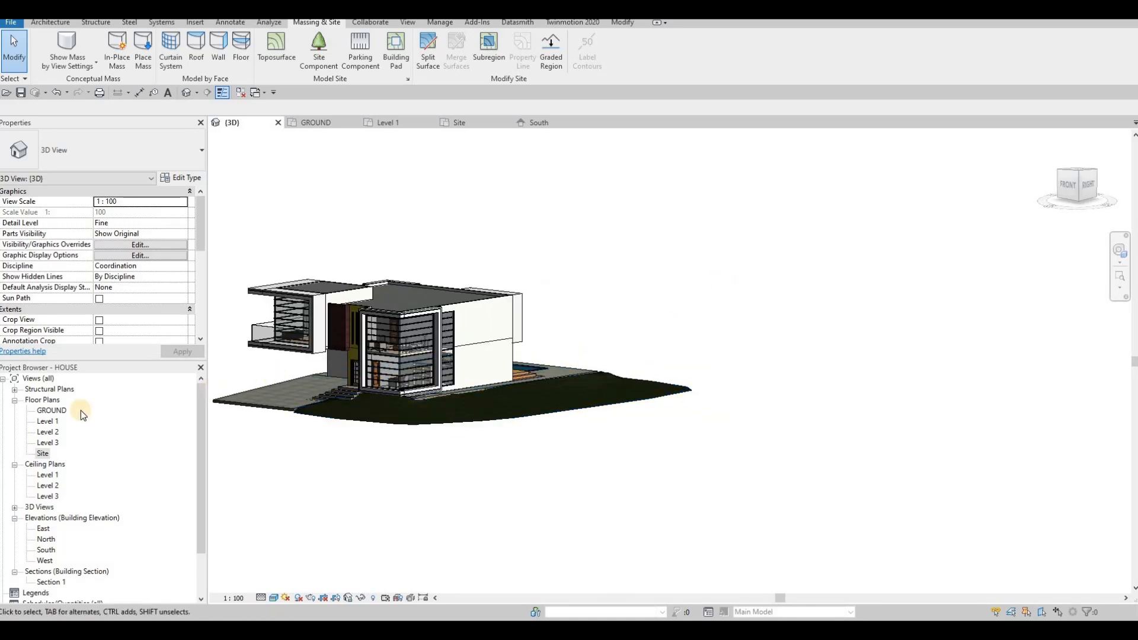
middle_click_drag(317, 496, 542, 396, "shift")
scroll(518, 401, "up", 4)
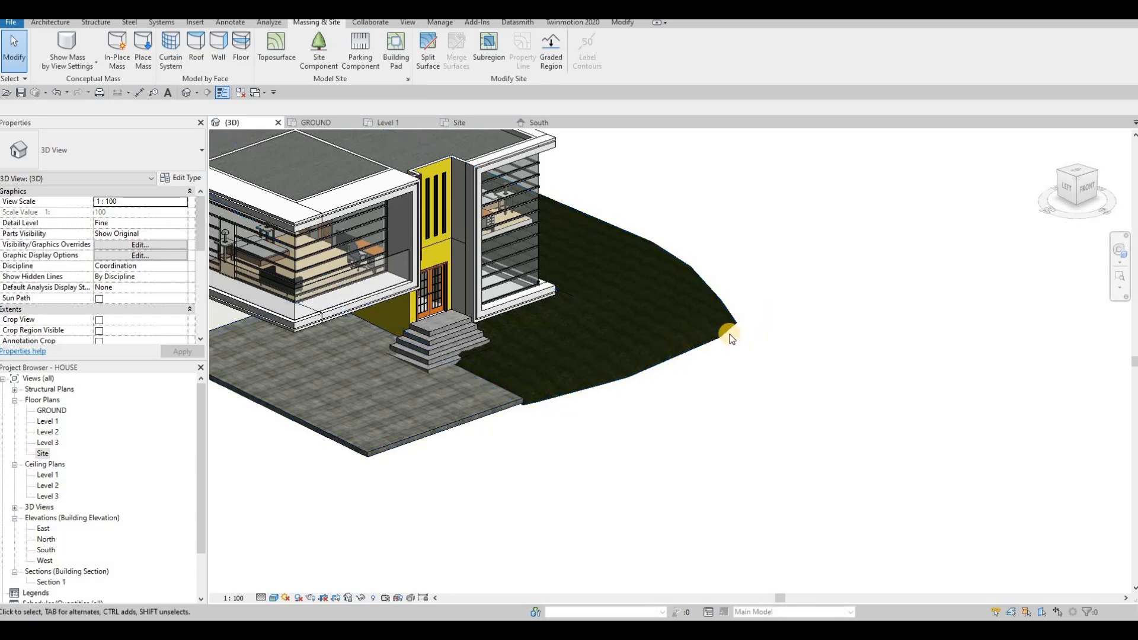
scroll(730, 338, "down", 2)
middle_click_drag(720, 325, 758, 296, "shift")
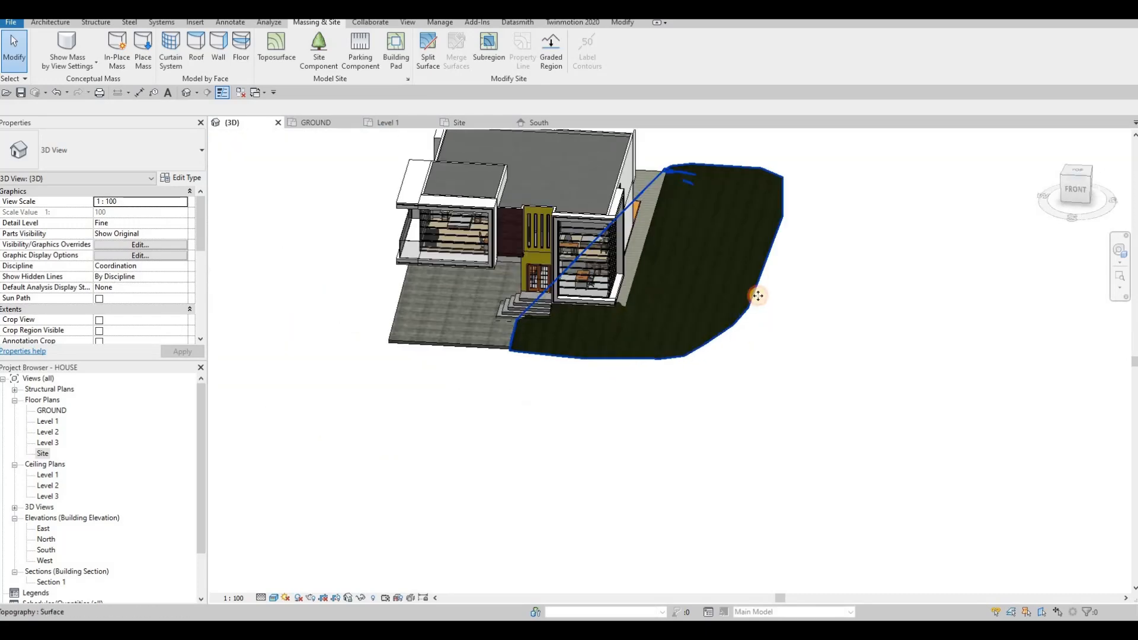
left_click(758, 296)
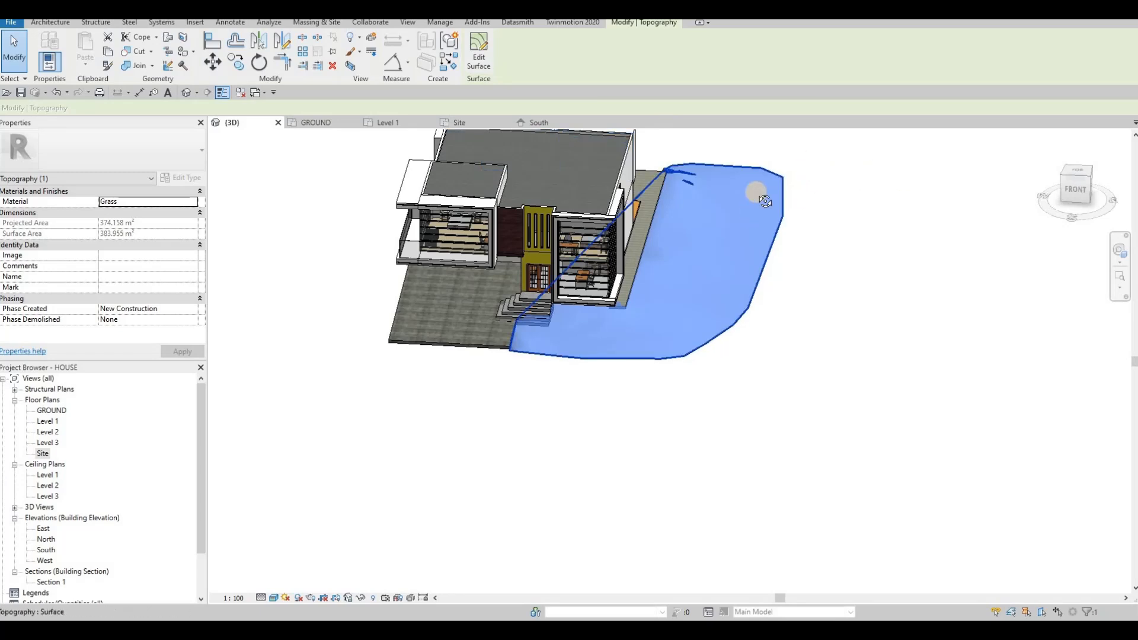
middle_click_drag(765, 201, 846, 249, "shift")
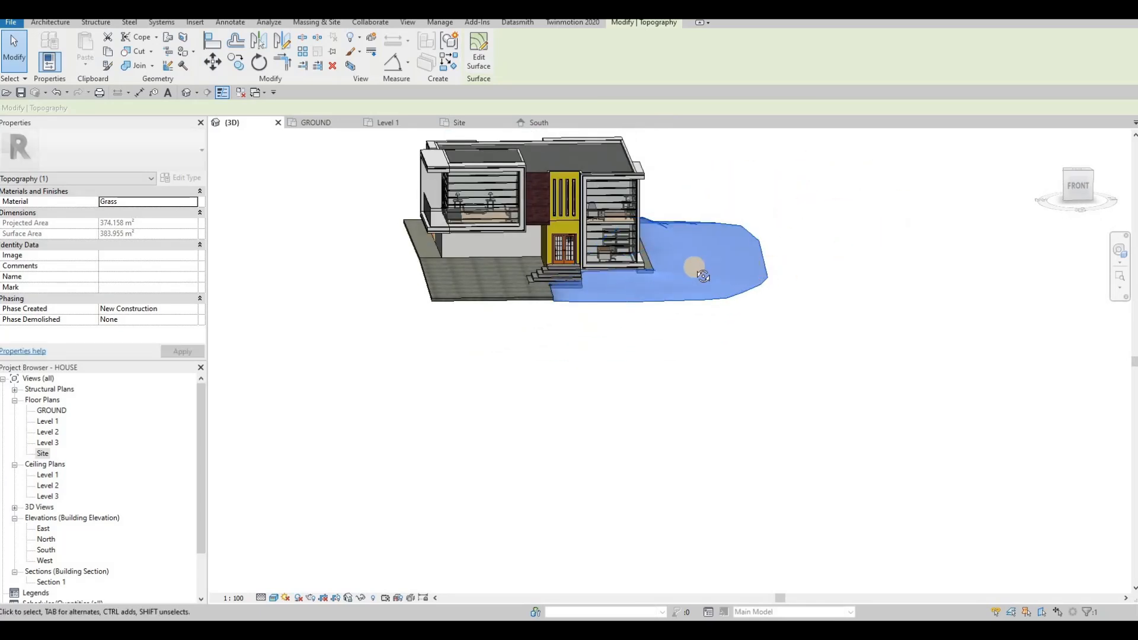
middle_click_drag(703, 276, 540, 184, "shift")
key("Escape")
key("Escape")
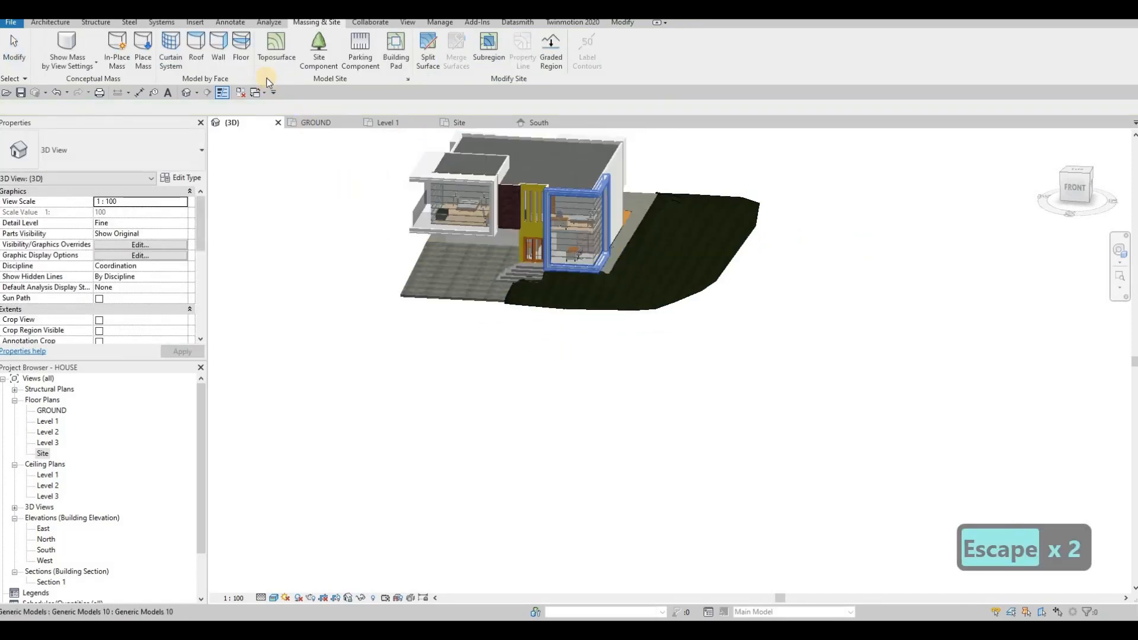
Start a new toposurface in the Site plan and place points at elevation -200 along the pool terrace's rear edge to its grid 1 corner.
double_click(43, 453)
middle_click_drag(696, 315, 622, 435)
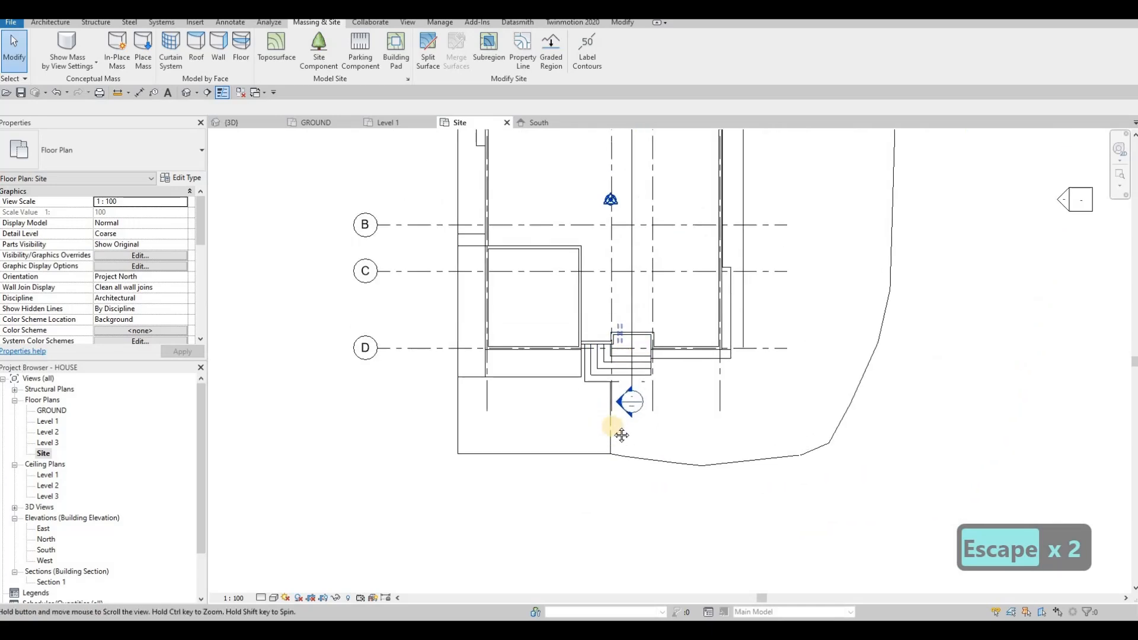
scroll(621, 436, "down", 4)
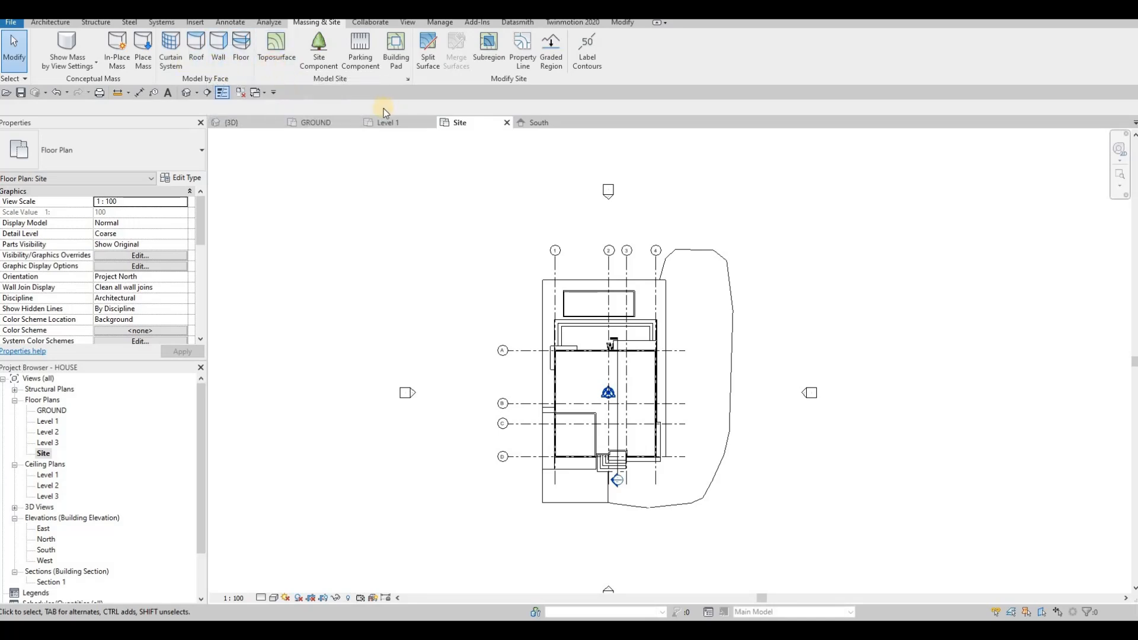
left_click(276, 47)
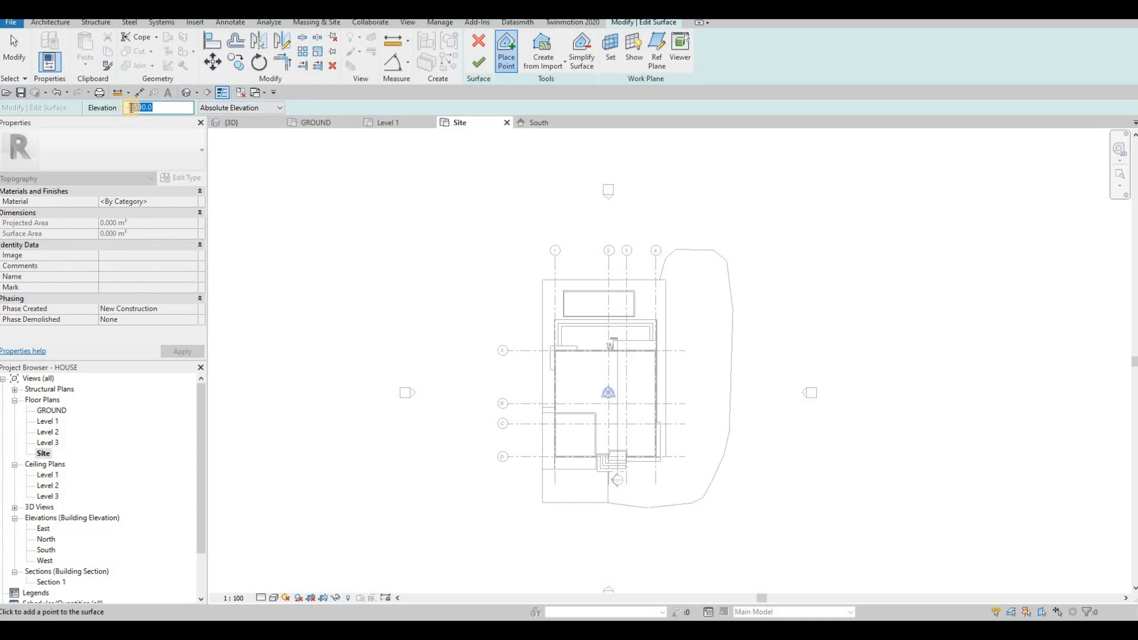
type("200")
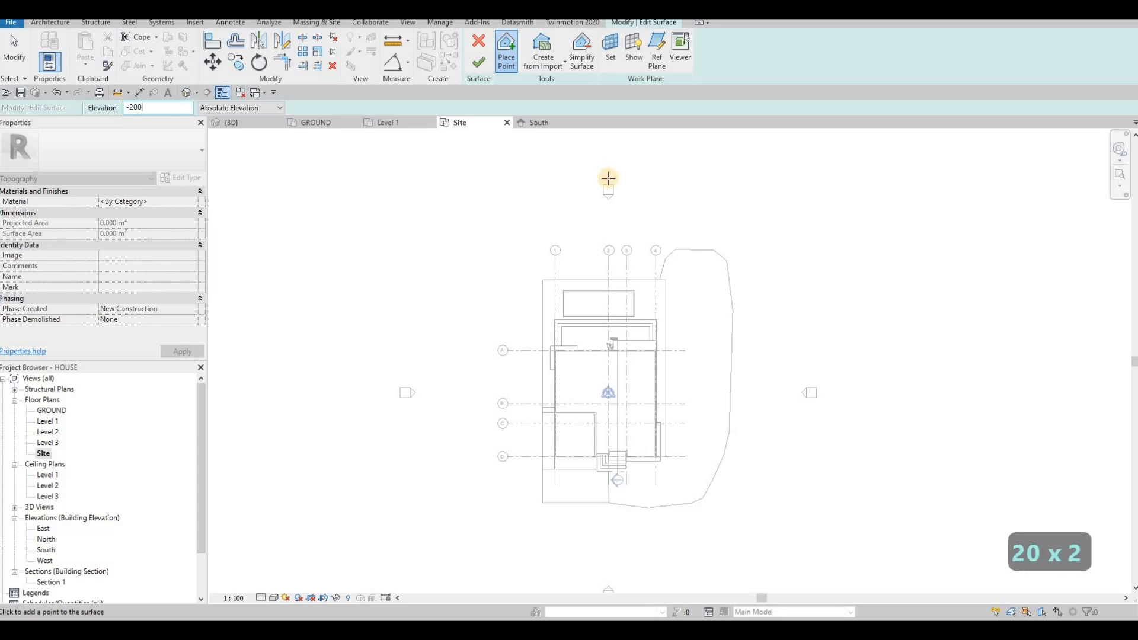
scroll(659, 282, "up", 5)
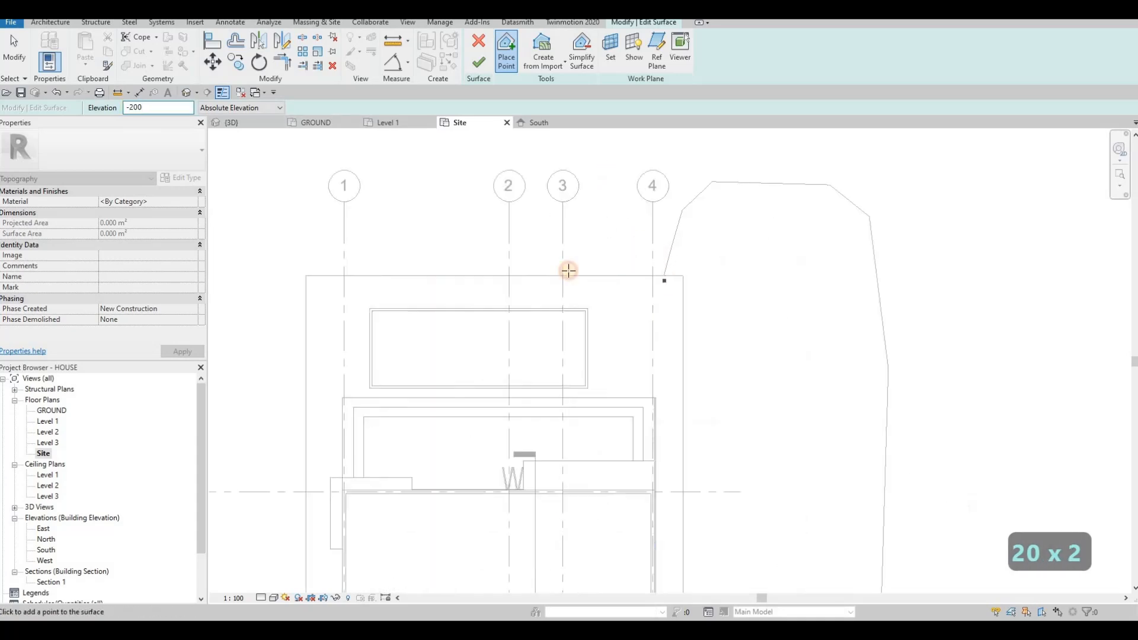
left_click(458, 268)
left_click(530, 275)
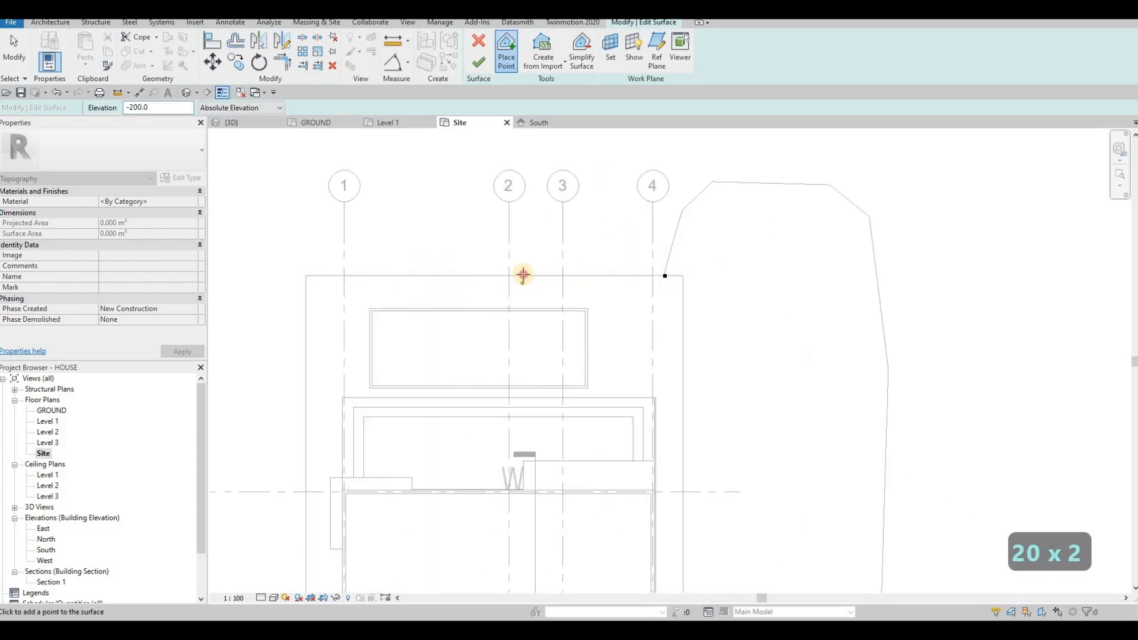
left_click(390, 276)
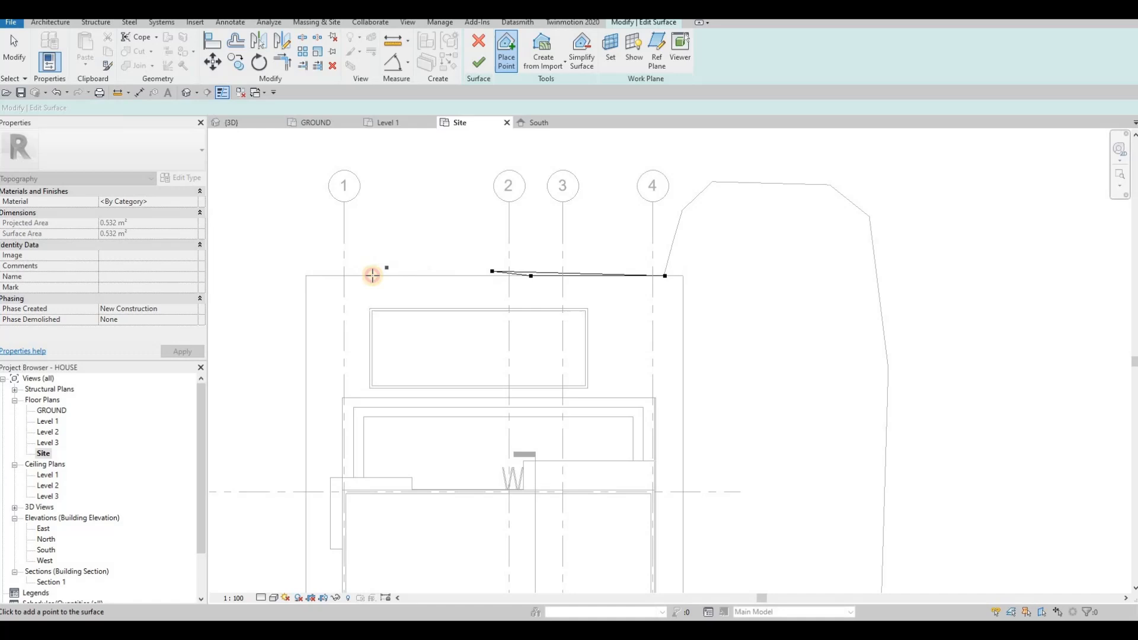
left_click(332, 276)
left_click(303, 272)
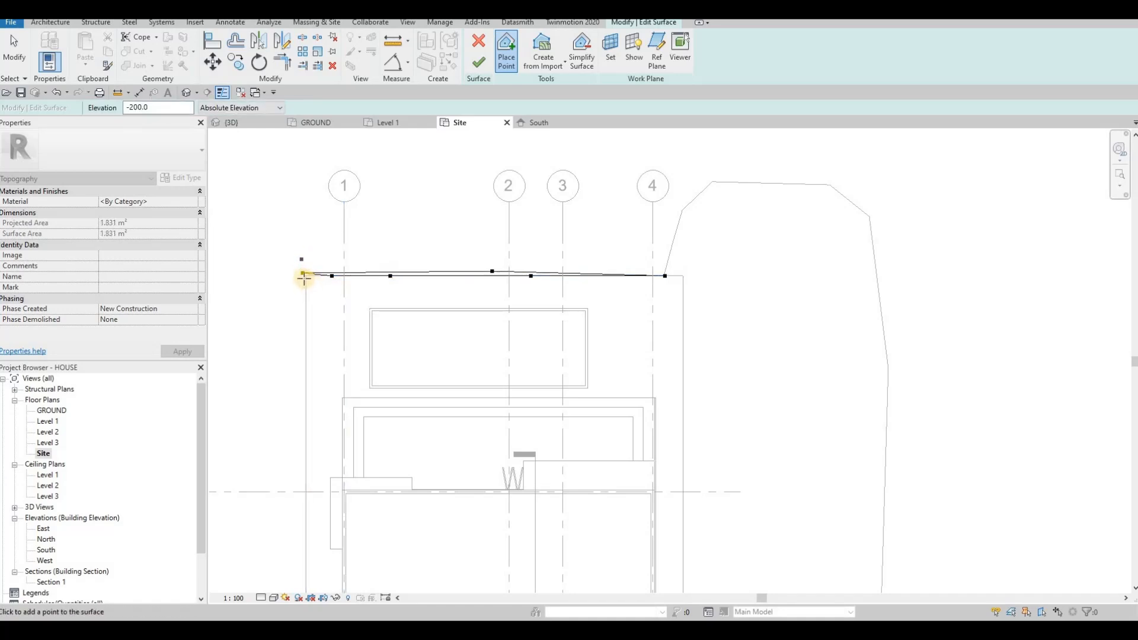
Place a second row of points at elevation -200 just behind the pool terrace, from the grid 1 corner to the existing terrain.
left_click(289, 256)
left_click(380, 249)
left_click(435, 254)
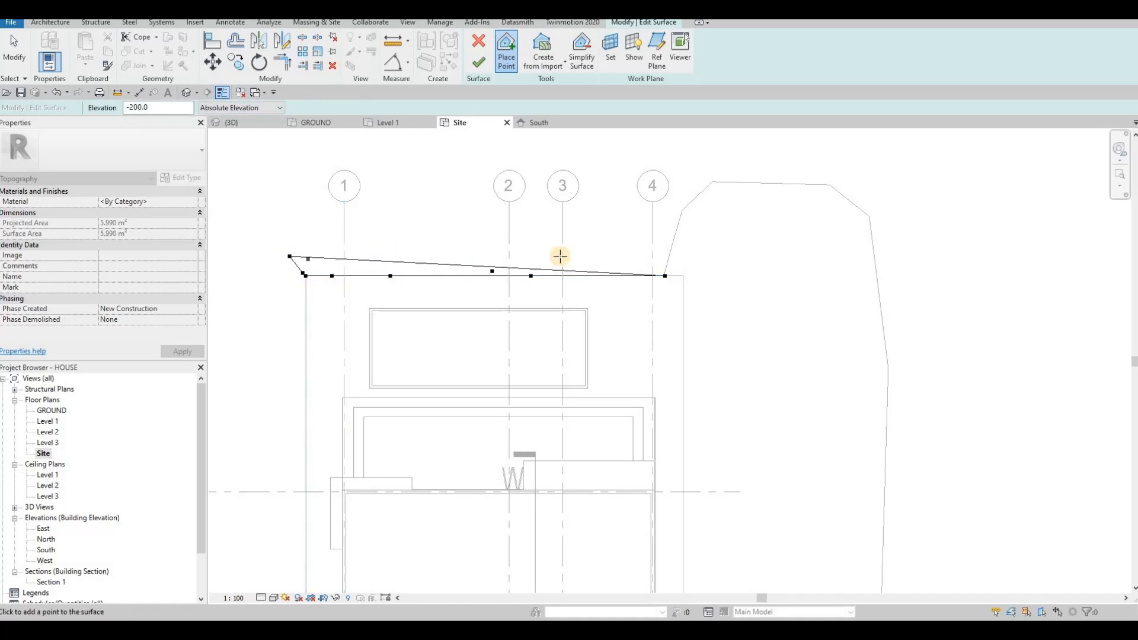
left_click(659, 257)
left_click(664, 247)
left_click(674, 244)
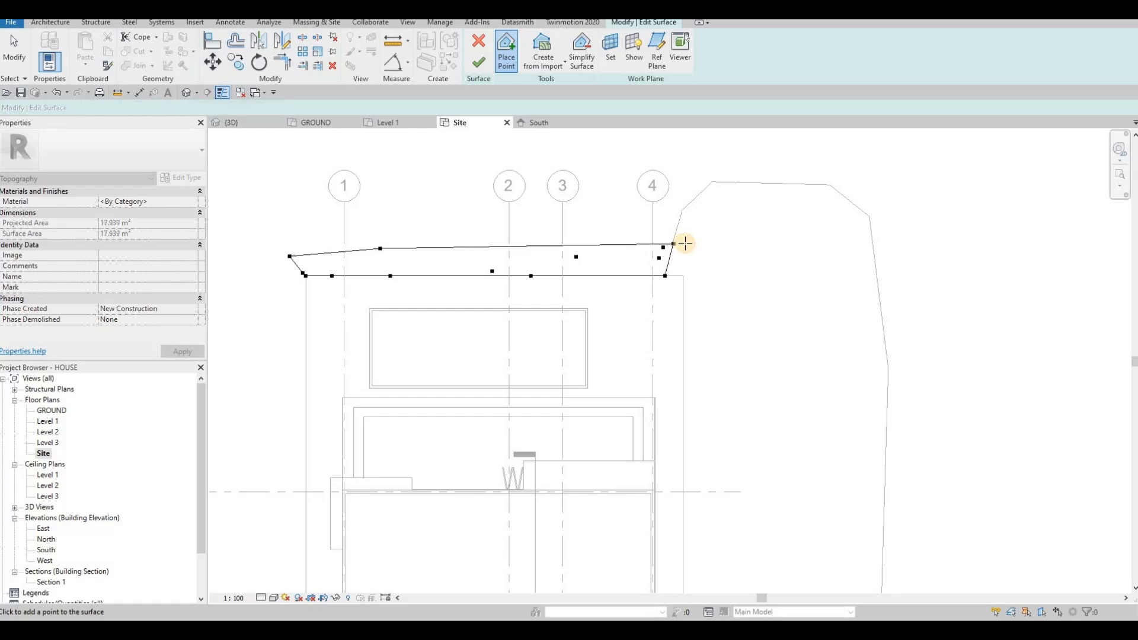
left_click(685, 243)
Place surface points at elevation 0 in a row farther behind the pool terrace, reaching the existing terrain and wrapping around the grid 1 corner.
left_click(349, 174)
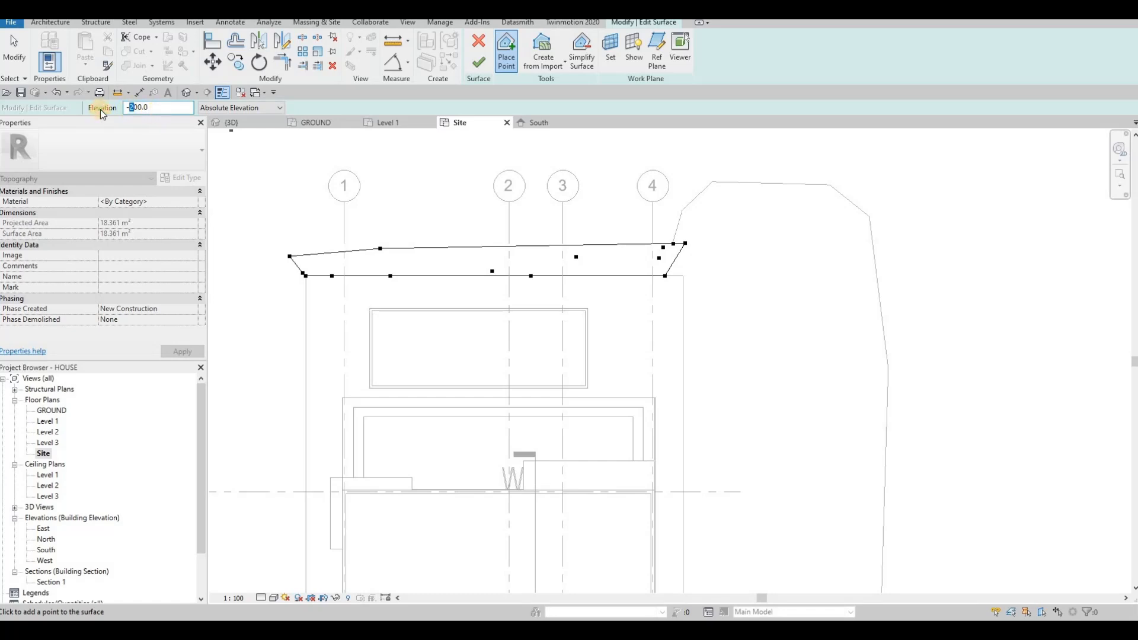
type("0")
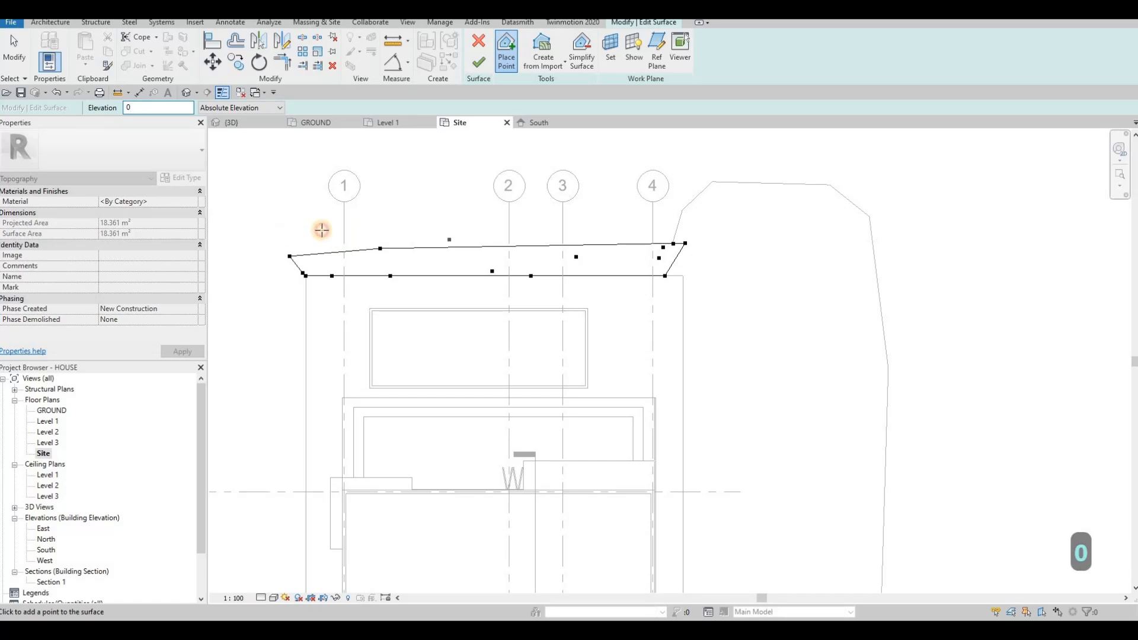
left_click(407, 224)
left_click(500, 221)
left_click(607, 222)
left_click(688, 219)
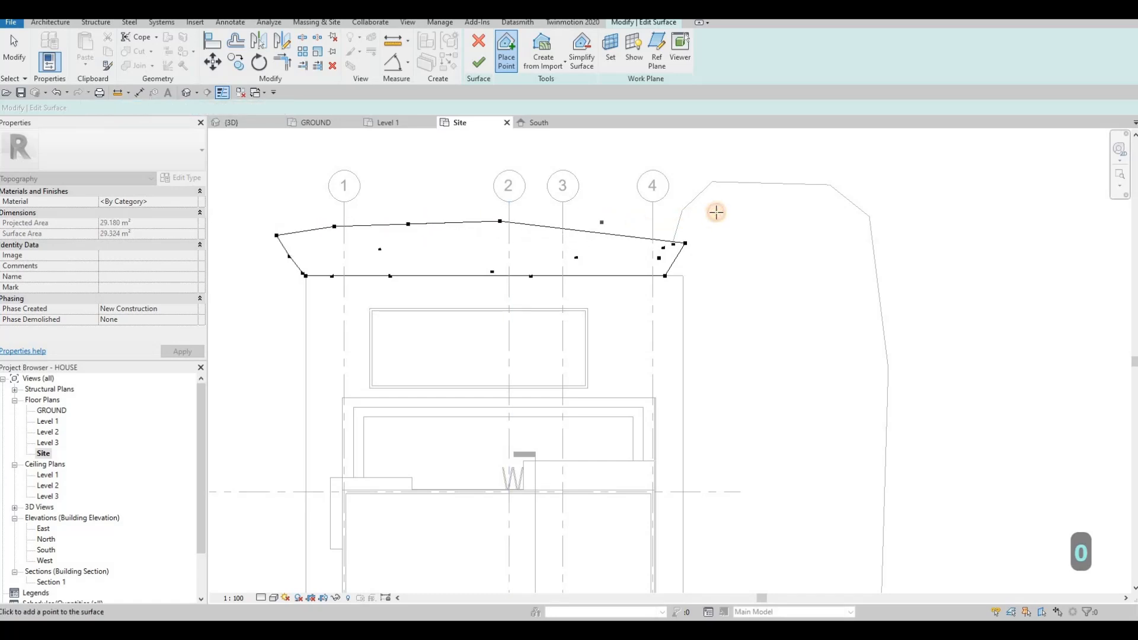
left_click(732, 181)
left_click(453, 220)
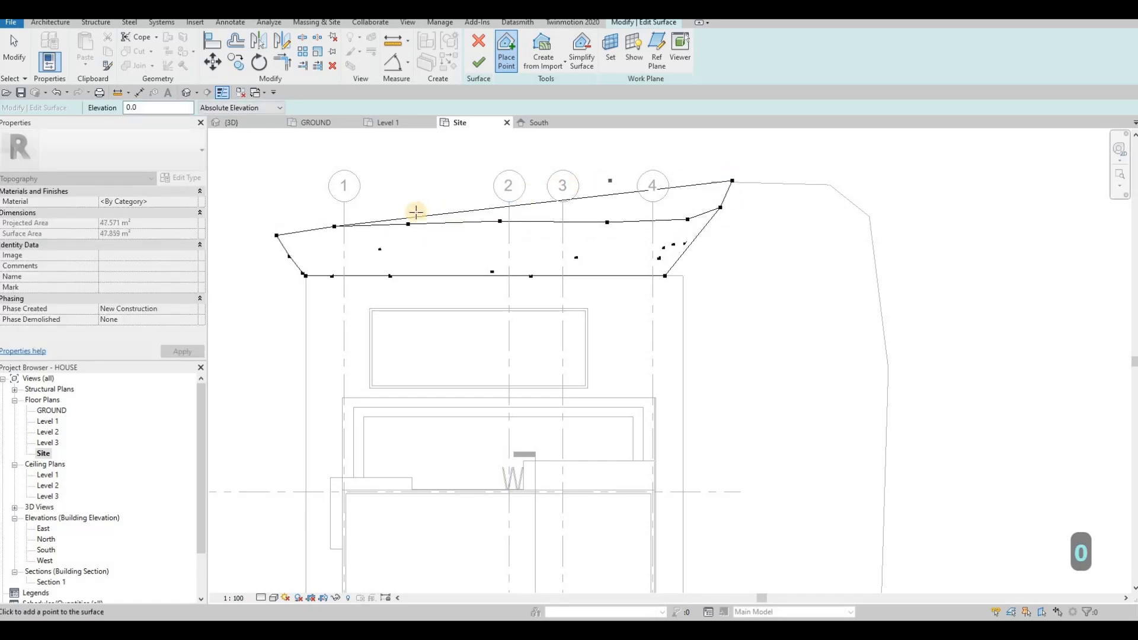
left_click(240, 237)
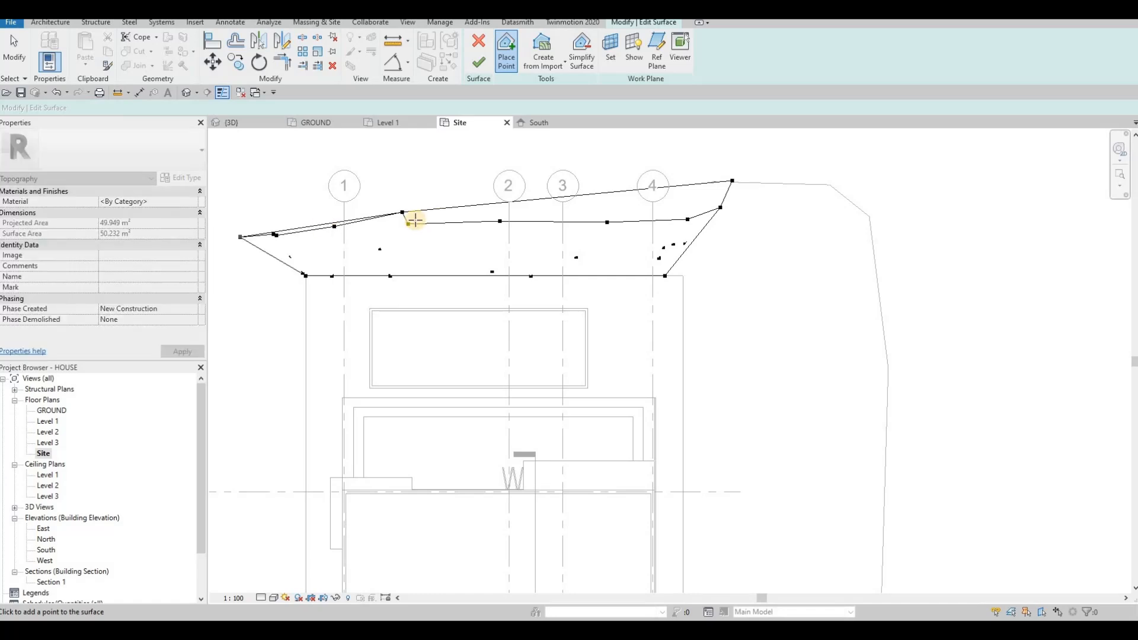
middle_click_drag(409, 241, 602, 224)
left_click(391, 221)
left_click(435, 250)
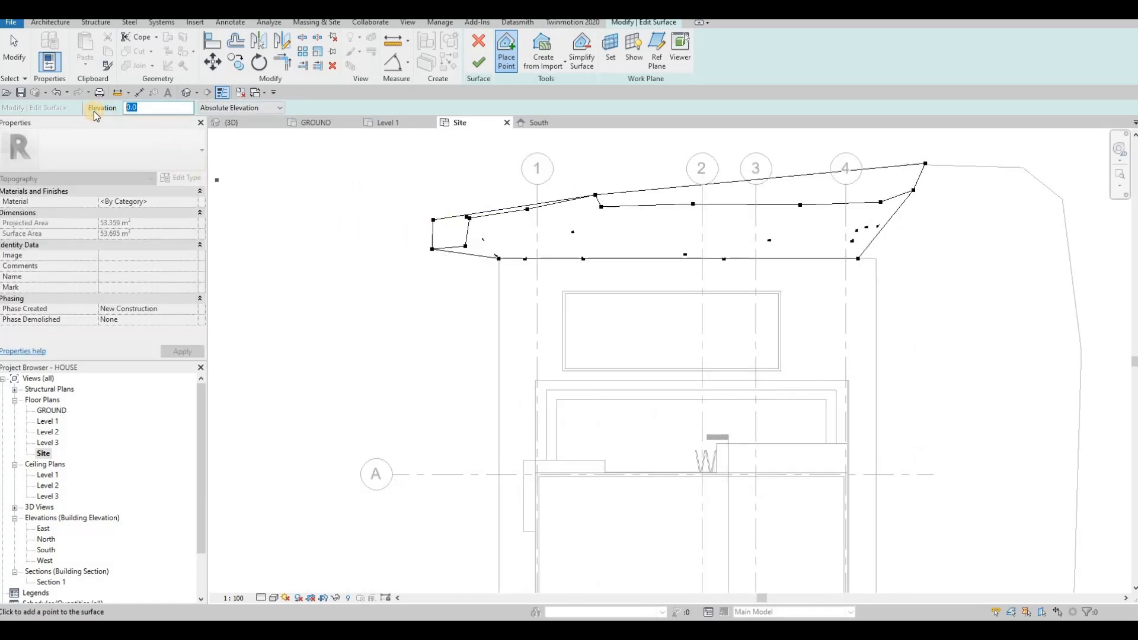
Place surface points at elevation 100 along the outer boundary behind the pool terrace, from beyond the grid 1 corner past grid 3.
type("100")
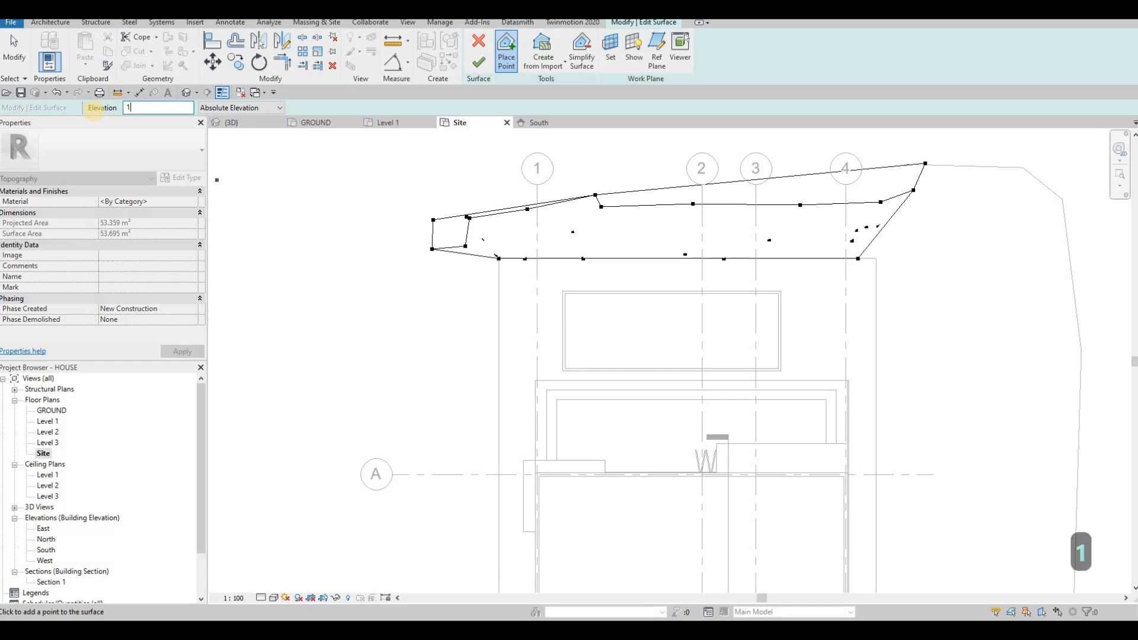
left_click(432, 215)
left_click(447, 211)
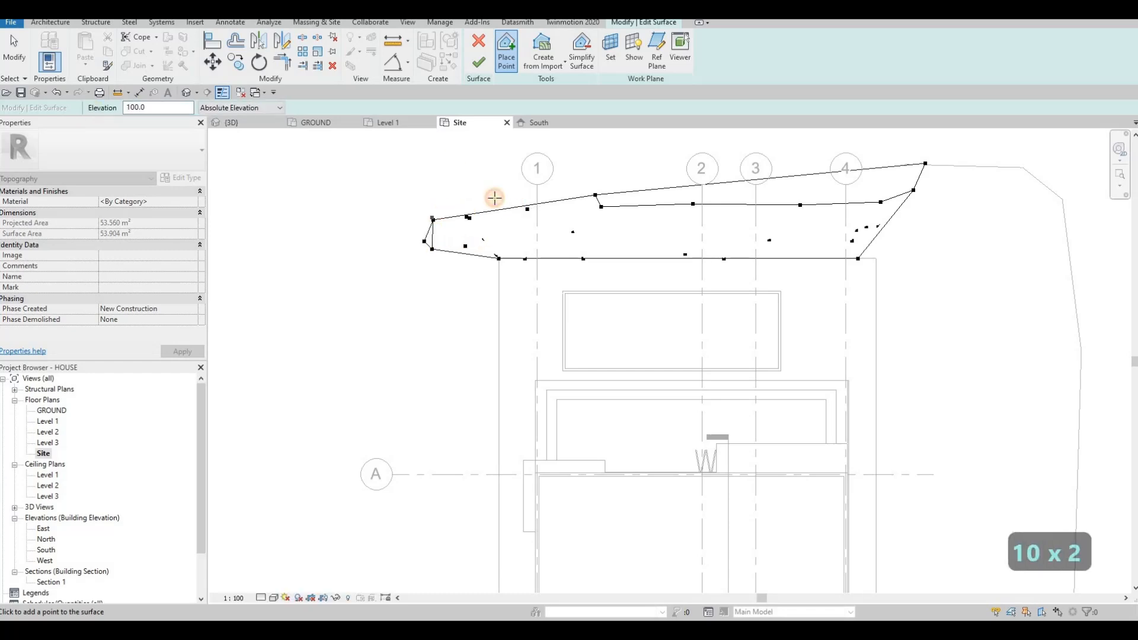
left_click(495, 197)
left_click(519, 197)
left_click(584, 186)
left_click(804, 162)
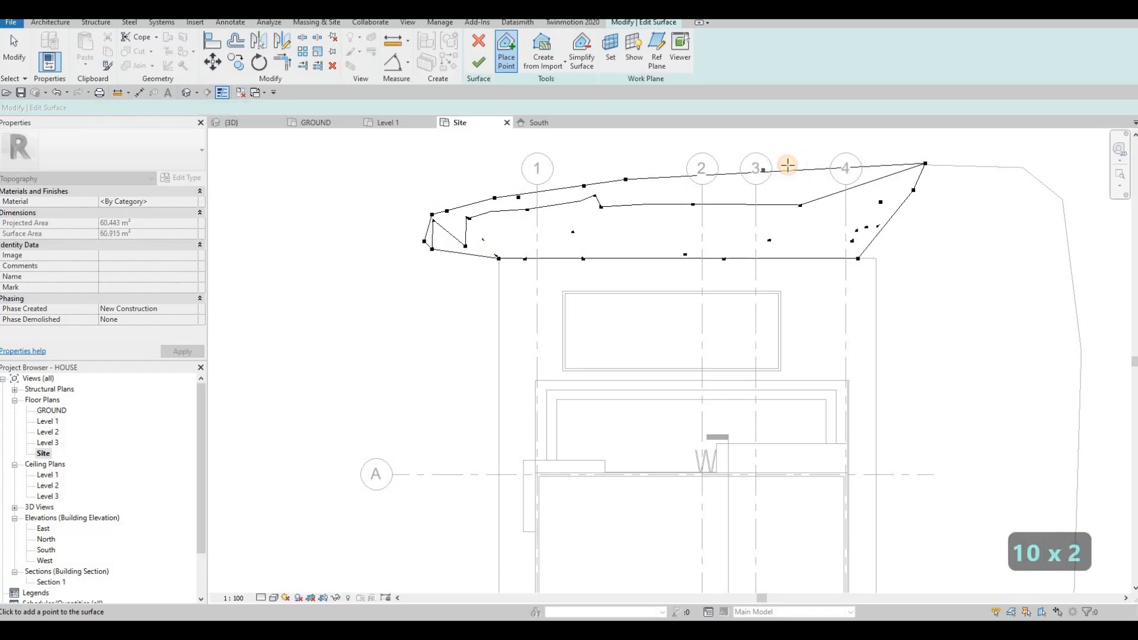
Fill in the outer boundary with more elevation 100 points between grids 2 and 4 and extend it along the existing terrain's rear edge.
left_click(826, 156)
left_click(731, 163)
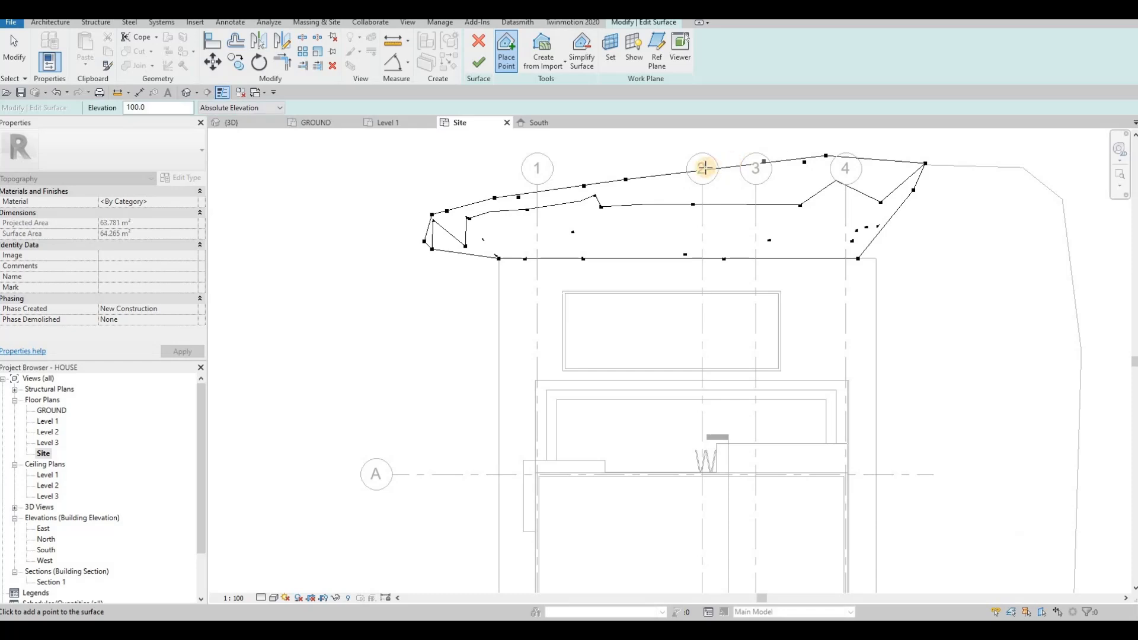
left_click(674, 171)
left_click(889, 154)
left_click(941, 157)
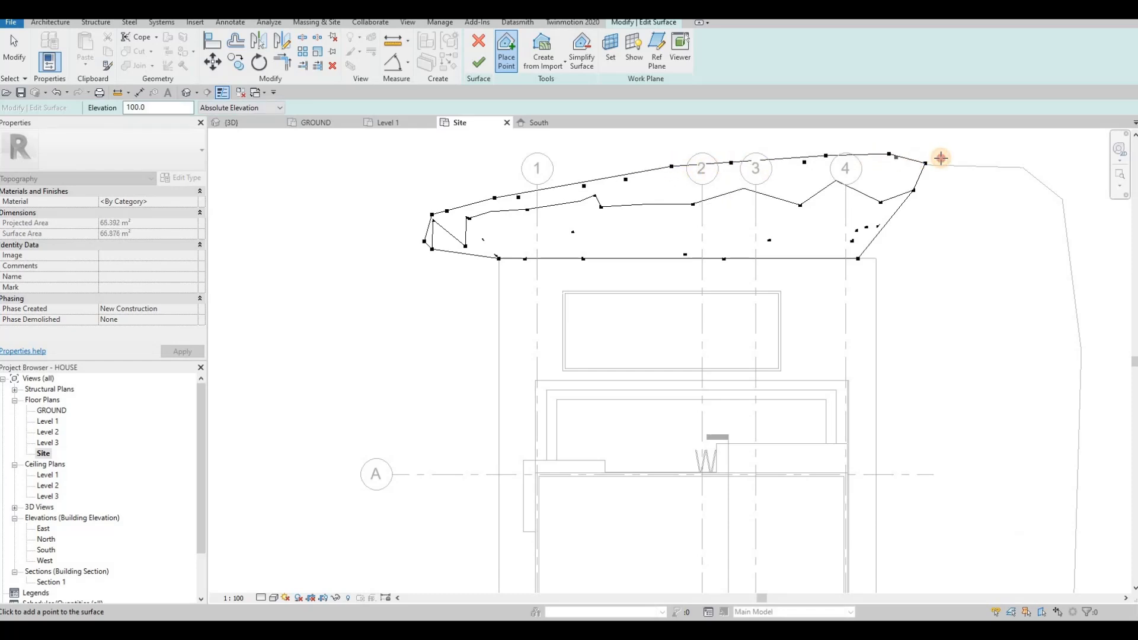
left_click(949, 164)
left_click(976, 164)
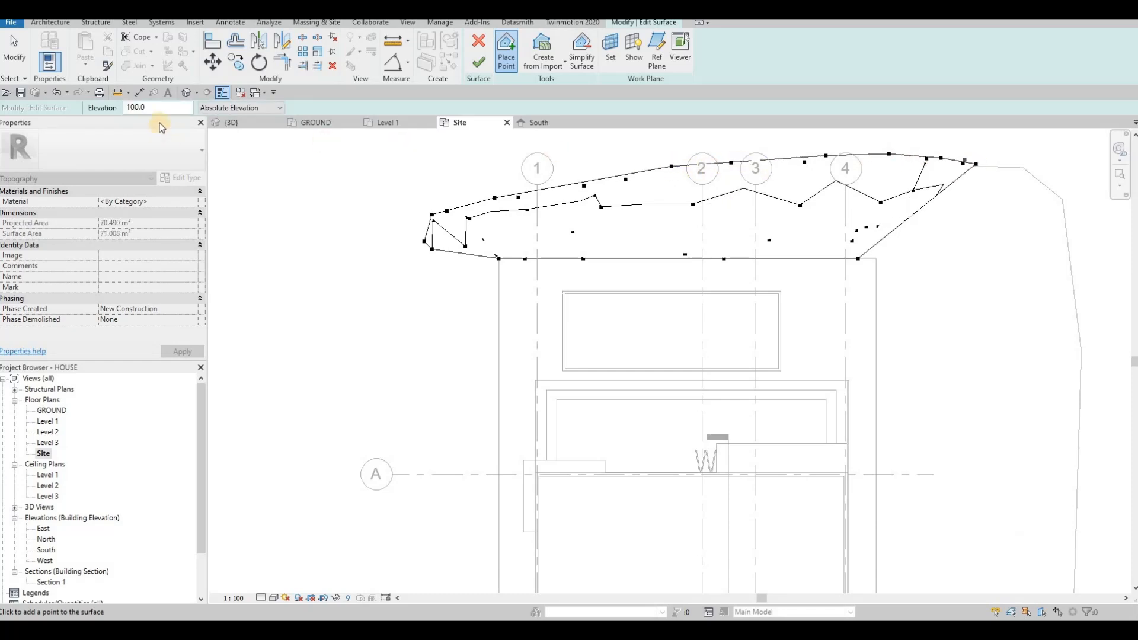
Place surface points at elevation 200 beyond grid 4, around the end of the new surface that meets the existing terrain.
left_click_drag(152, 108, 86, 117)
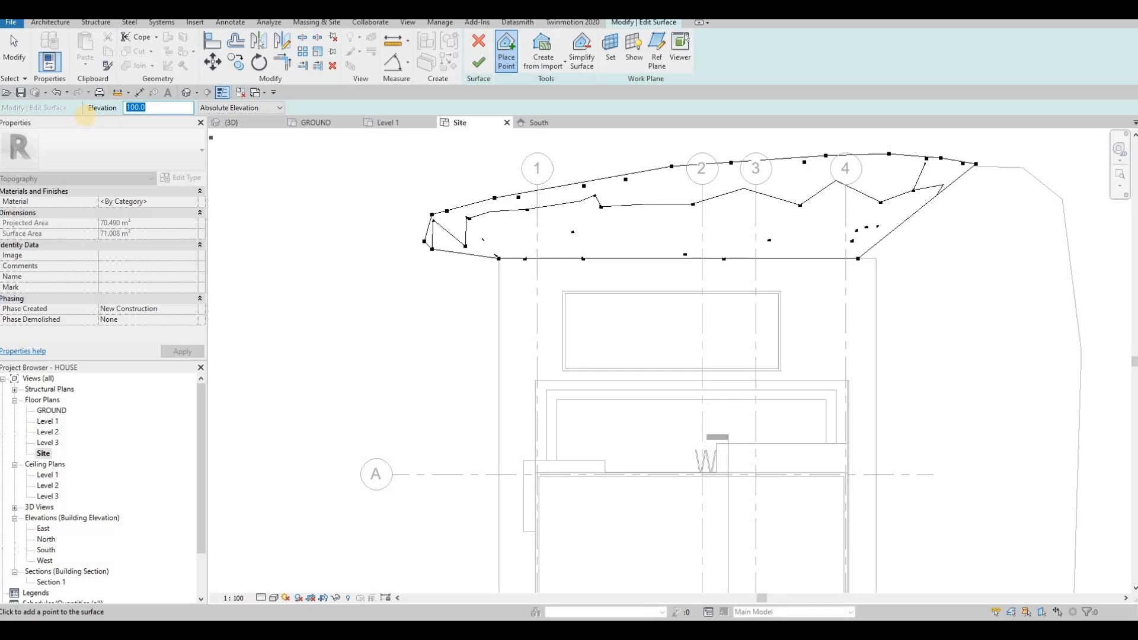
type("200")
key("Return")
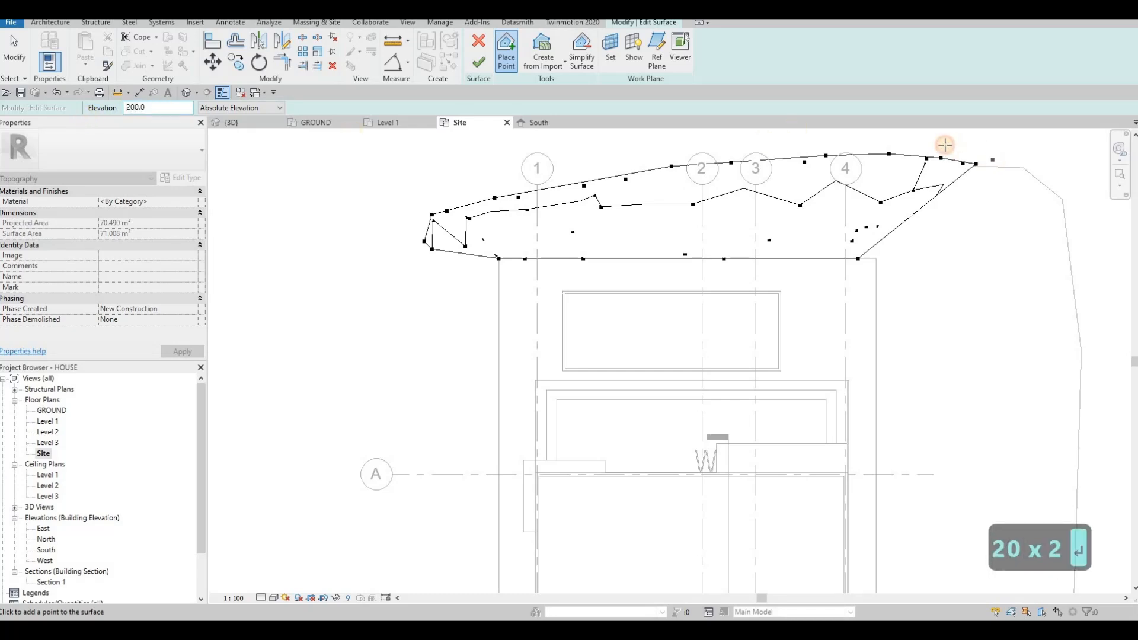
left_click(1002, 146)
left_click(997, 158)
left_click(1009, 171)
left_click(1024, 164)
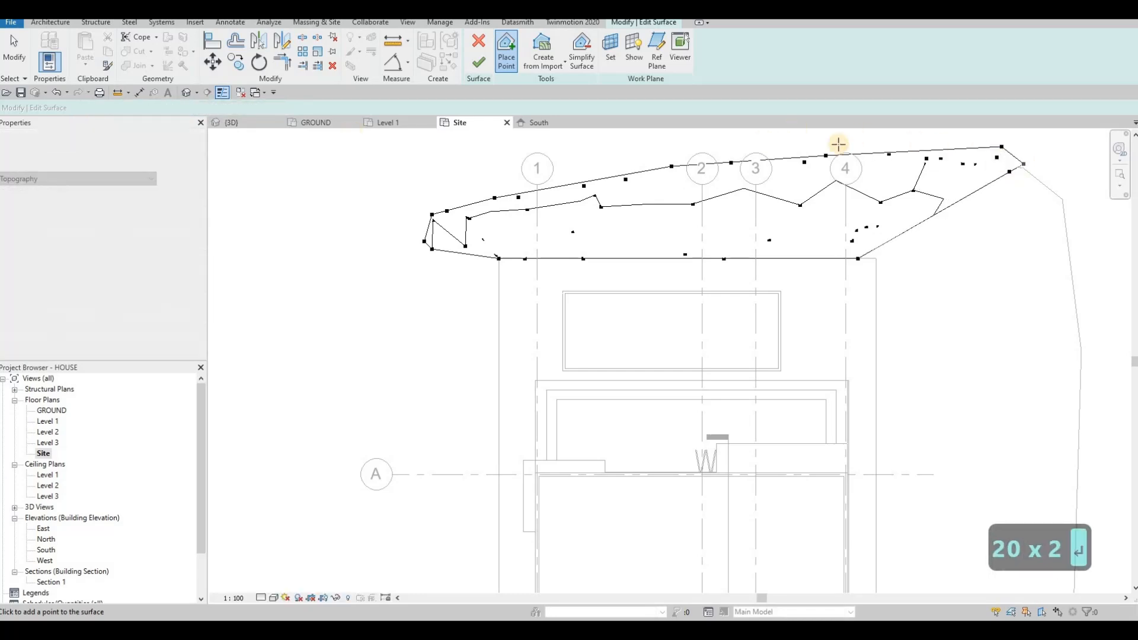
Continue the elevation 200 points along the outer boundary from grid 4 to beyond the grid 1 corner.
left_click(839, 144)
left_click(793, 144)
left_click(704, 144)
left_click(571, 163)
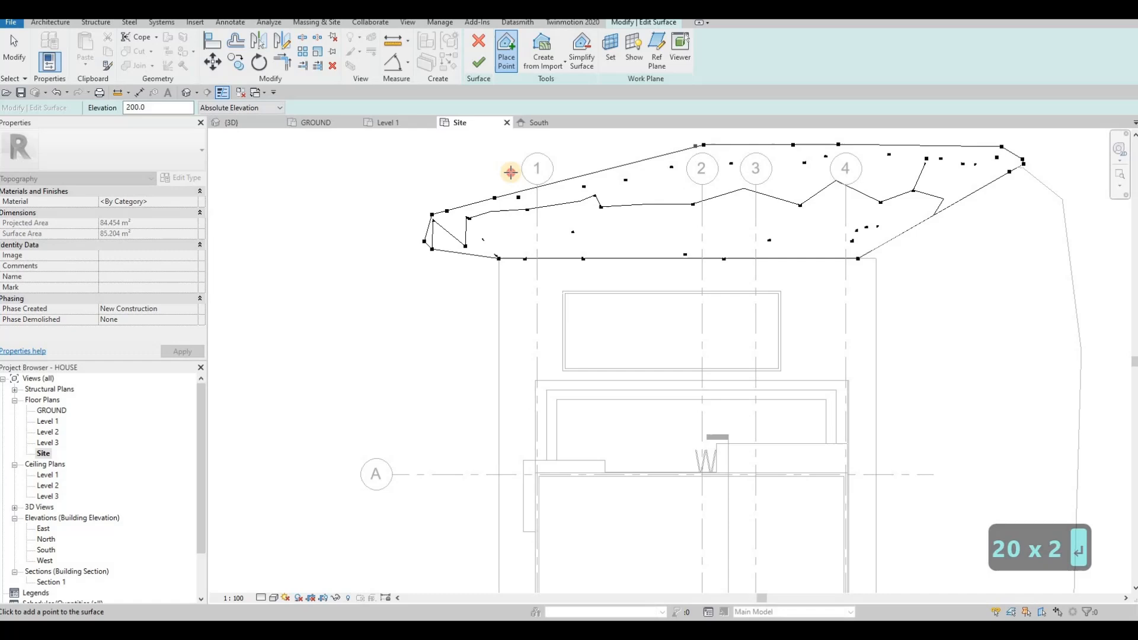
left_click(440, 194)
left_click(425, 221)
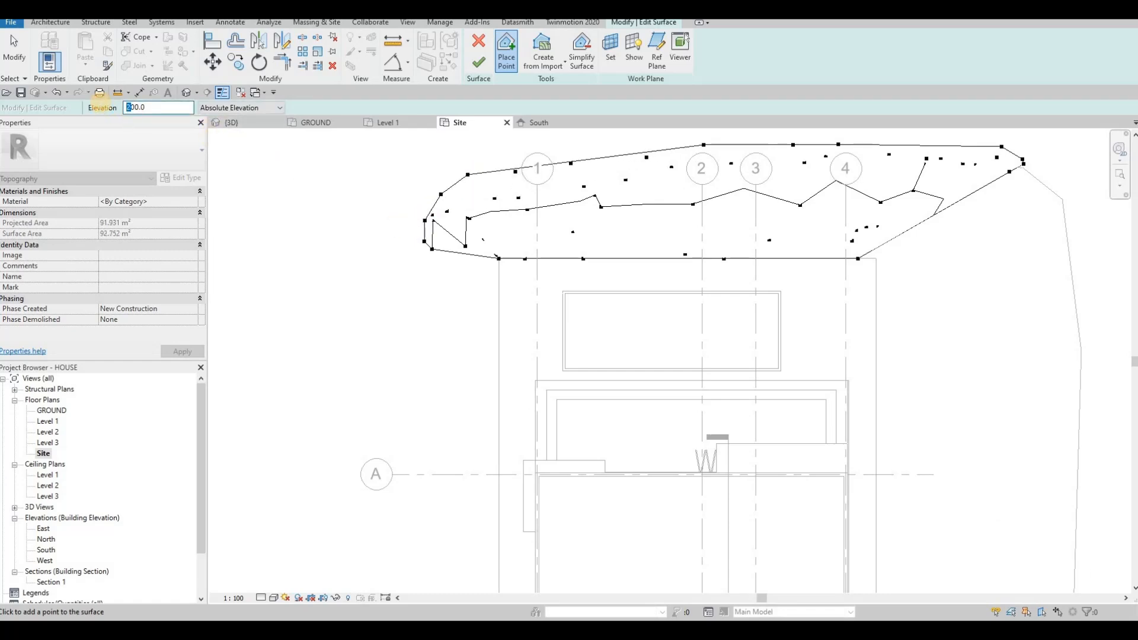
Place surface points at elevation 400 just outside the boundary, from beyond the grid 1 corner to between grids 1 and 2.
type("4")
left_click(416, 245)
left_click(415, 220)
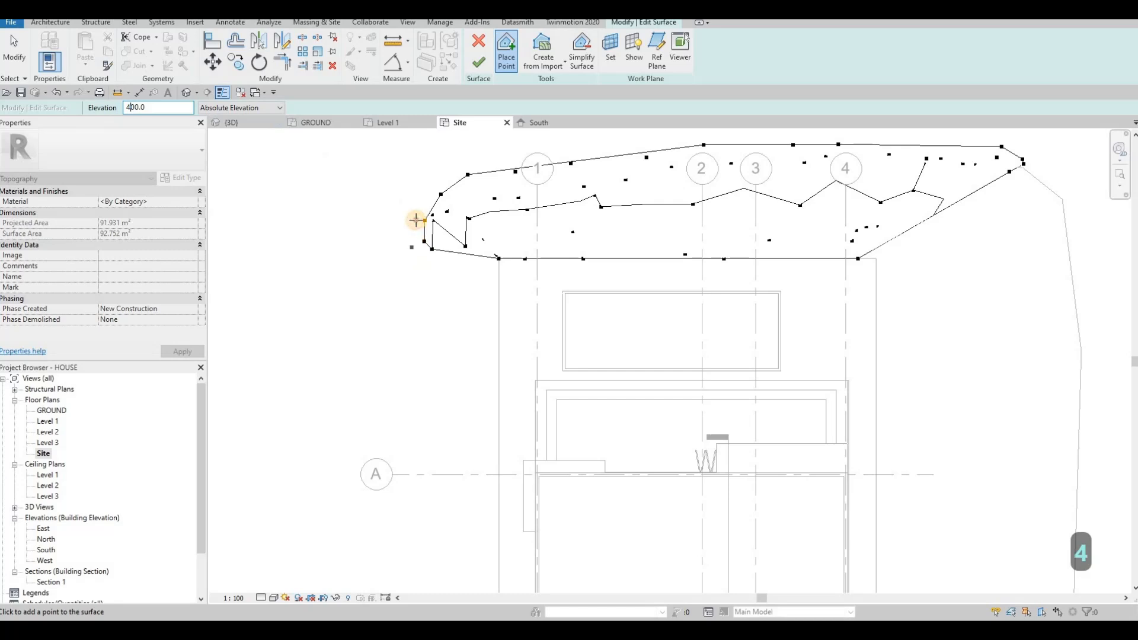
left_click(439, 189)
left_click(454, 174)
left_click(470, 167)
left_click(568, 150)
left_click(617, 141)
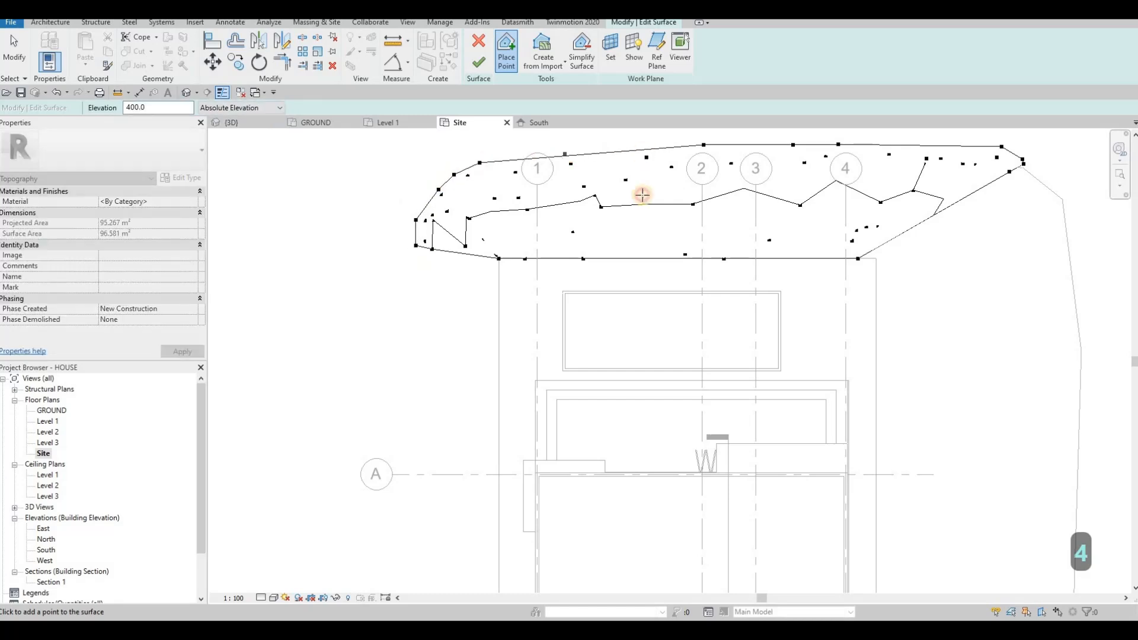
Extend the elevation 400 row along the outer boundary from grid 2 to the far end beyond grid 4.
middle_click_drag(642, 193, 549, 281)
left_click(631, 223)
left_click(735, 219)
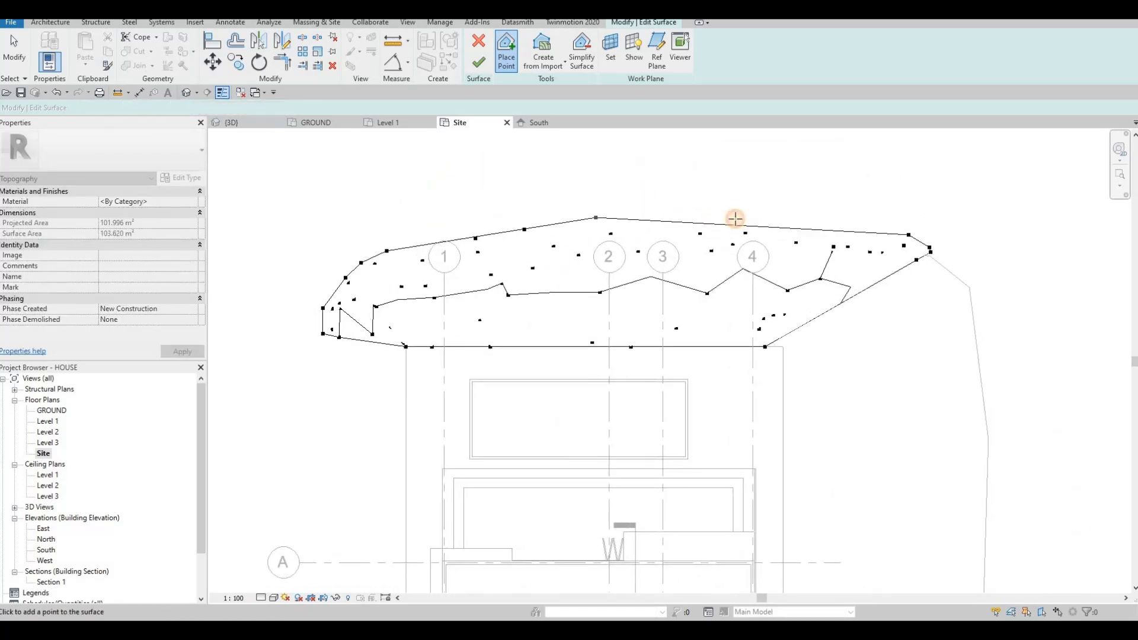
left_click(885, 222)
left_click(929, 228)
left_click(941, 231)
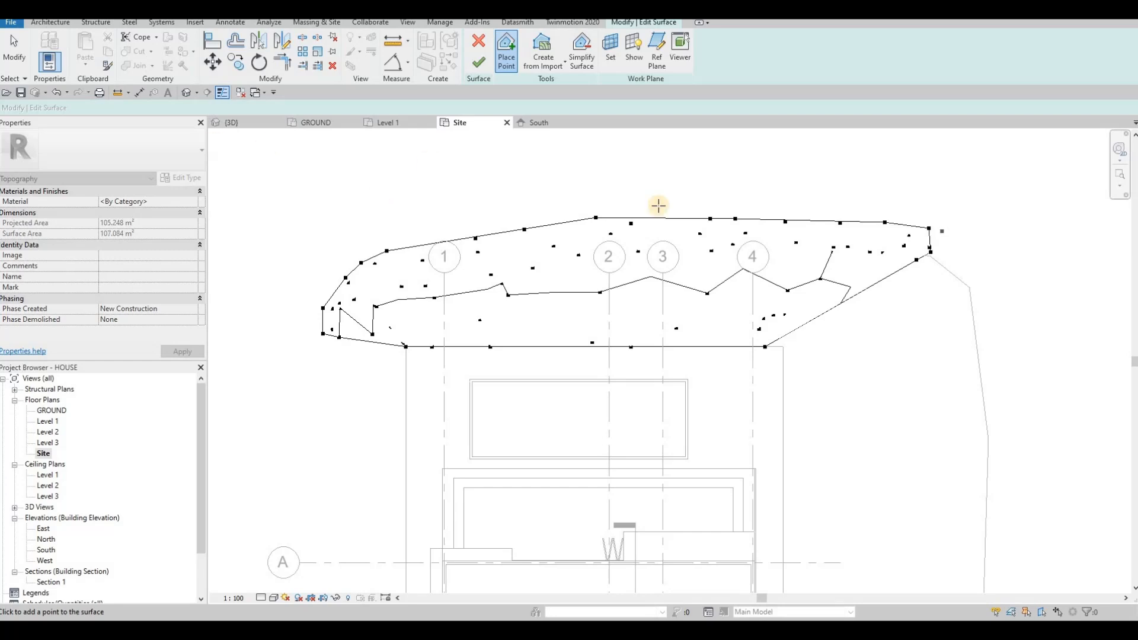
left_click(928, 216)
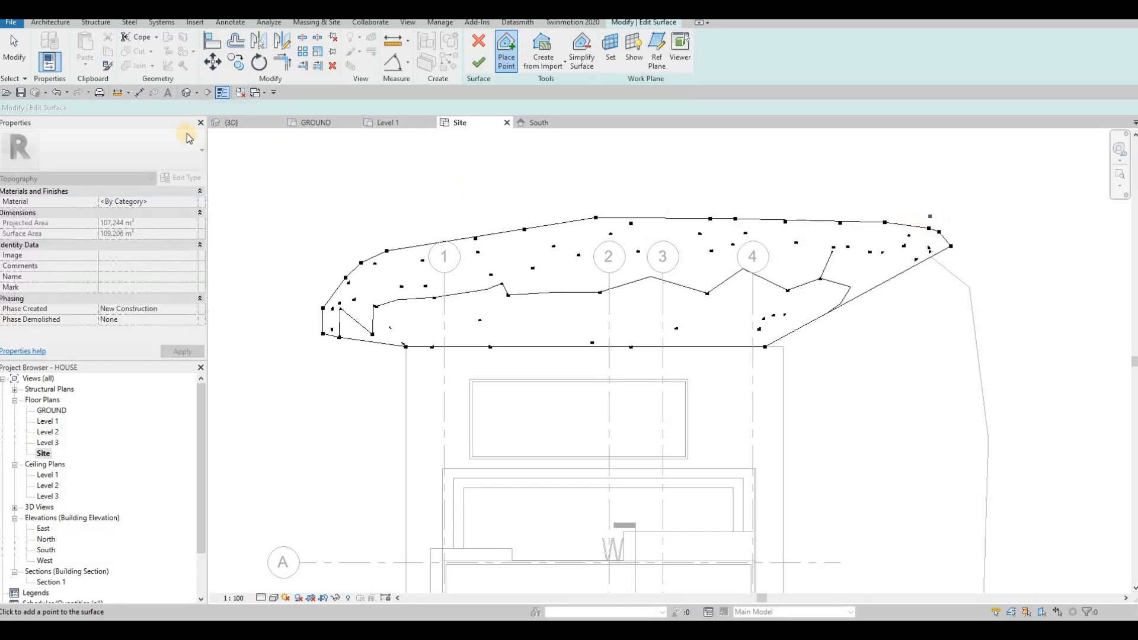
Add elevation 400 points where the surface meets the existing terrain beyond grid 4 and around its outer corner.
left_click(890, 292)
left_click(871, 305)
left_click(934, 281)
left_click(951, 242)
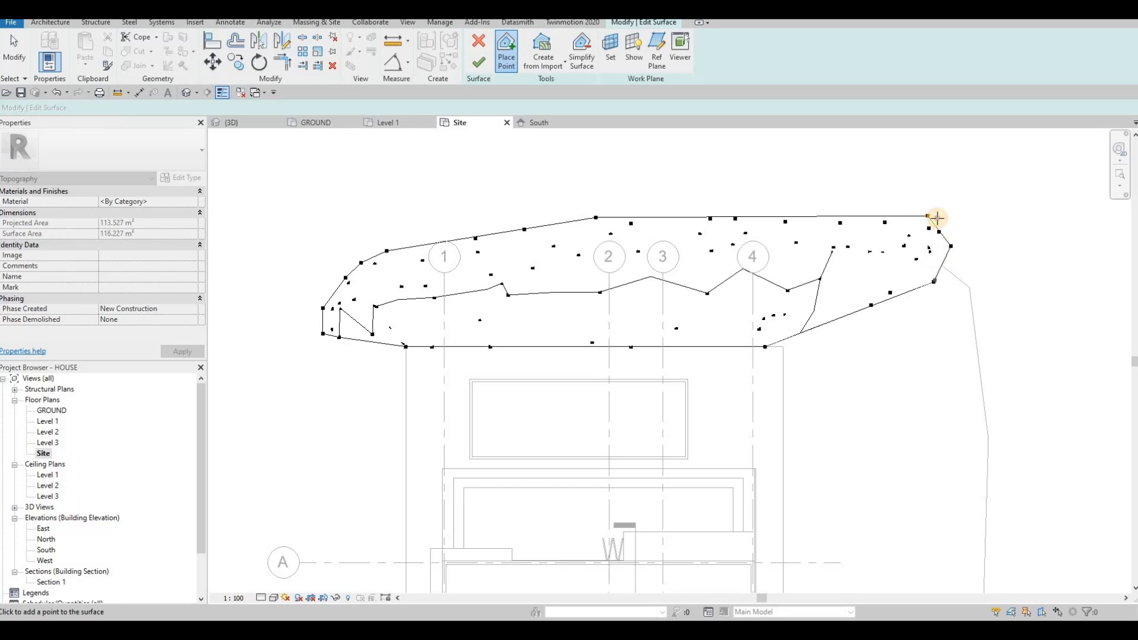
left_click(937, 218)
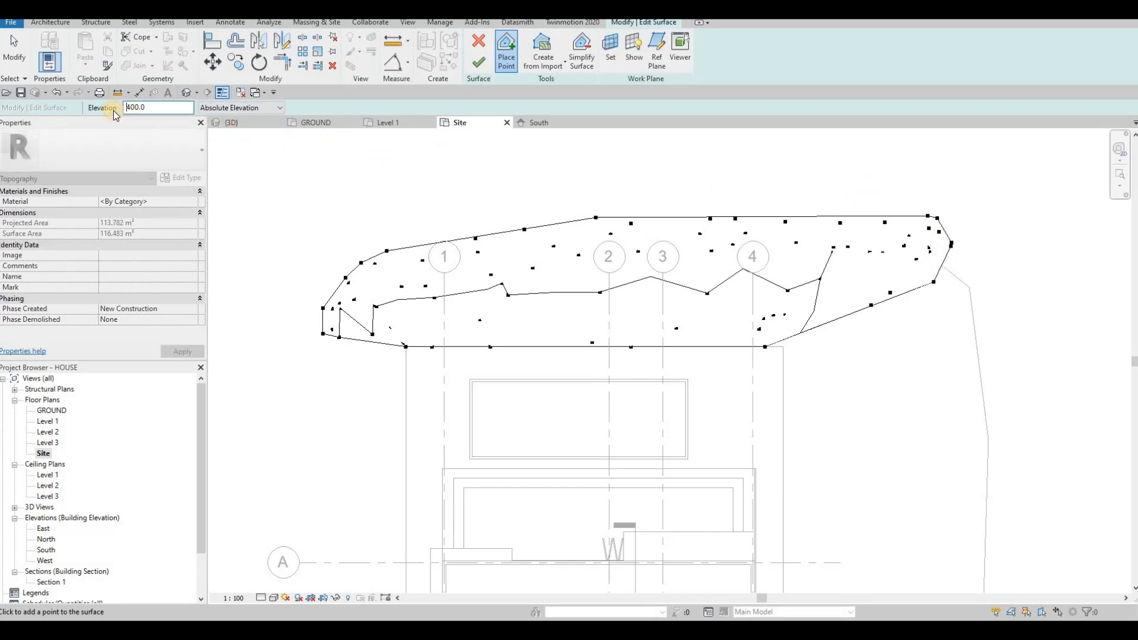
Place surface points at elevation 600 along the outer boundary, from beyond the grid 1 corner to the far end beyond grid 4.
type("600")
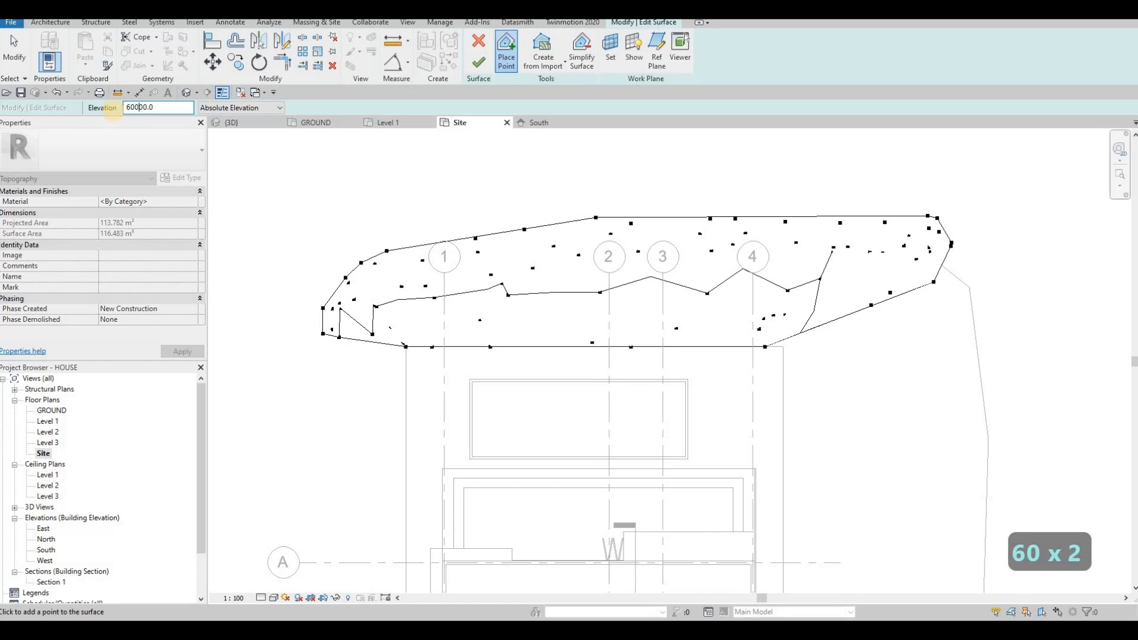
key("BackSpace")
key("BackSpace")
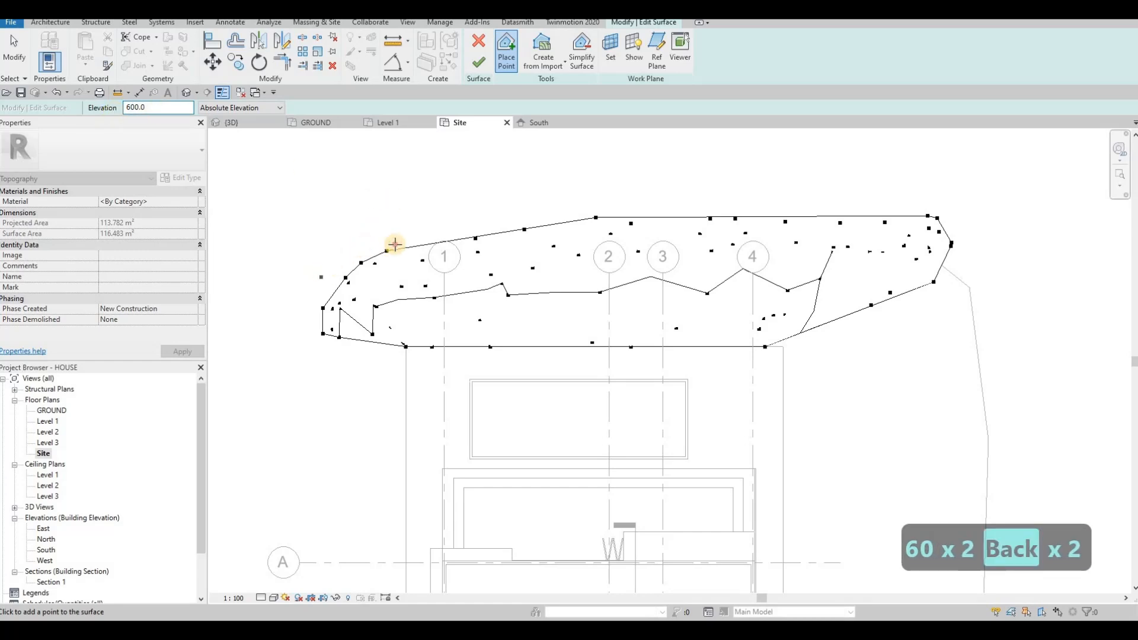
left_click(395, 244)
left_click(458, 226)
left_click(491, 225)
left_click(529, 214)
left_click(580, 214)
left_click(609, 213)
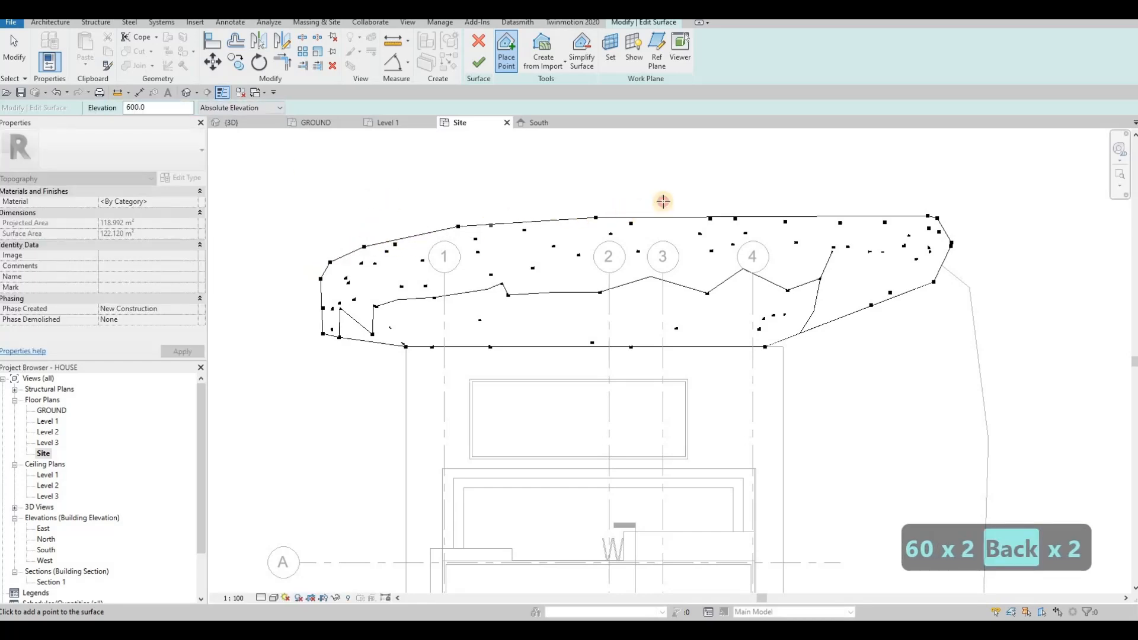
left_click(799, 205)
left_click(882, 203)
left_click(908, 203)
left_click(946, 212)
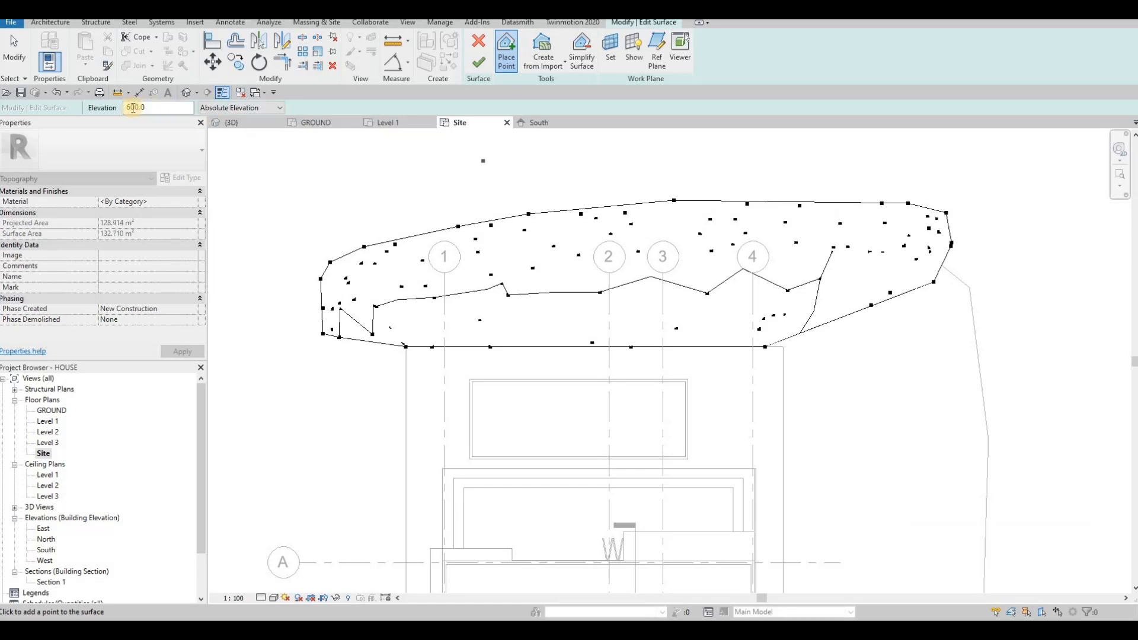
Place surface points at elevation 1000 farther outside the boundary, from beyond the grid 1 corner past grid 3.
left_click_drag(131, 108, 84, 108)
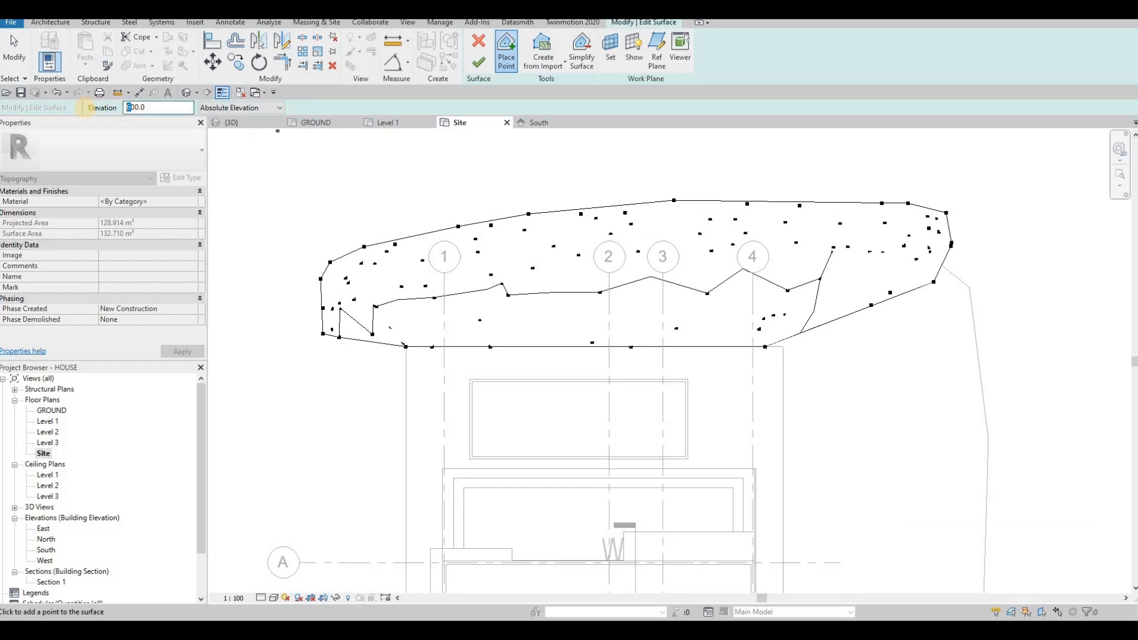
type("10")
left_click(304, 302)
left_click(310, 277)
left_click(334, 249)
left_click(362, 232)
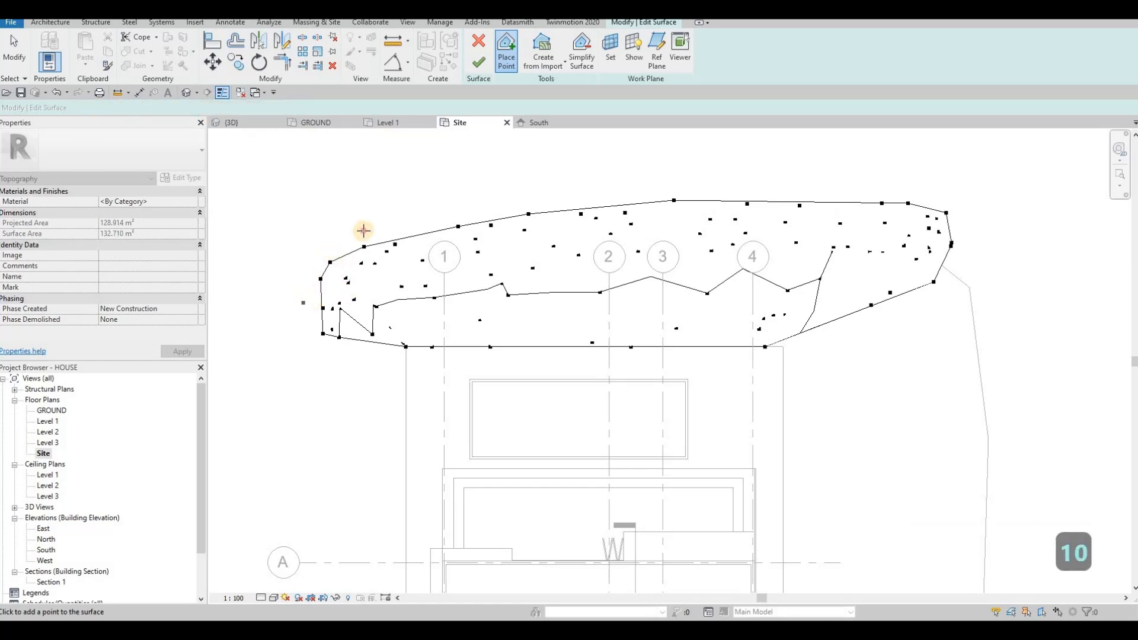
left_click(409, 209)
left_click(455, 186)
left_click(529, 179)
left_click(798, 147)
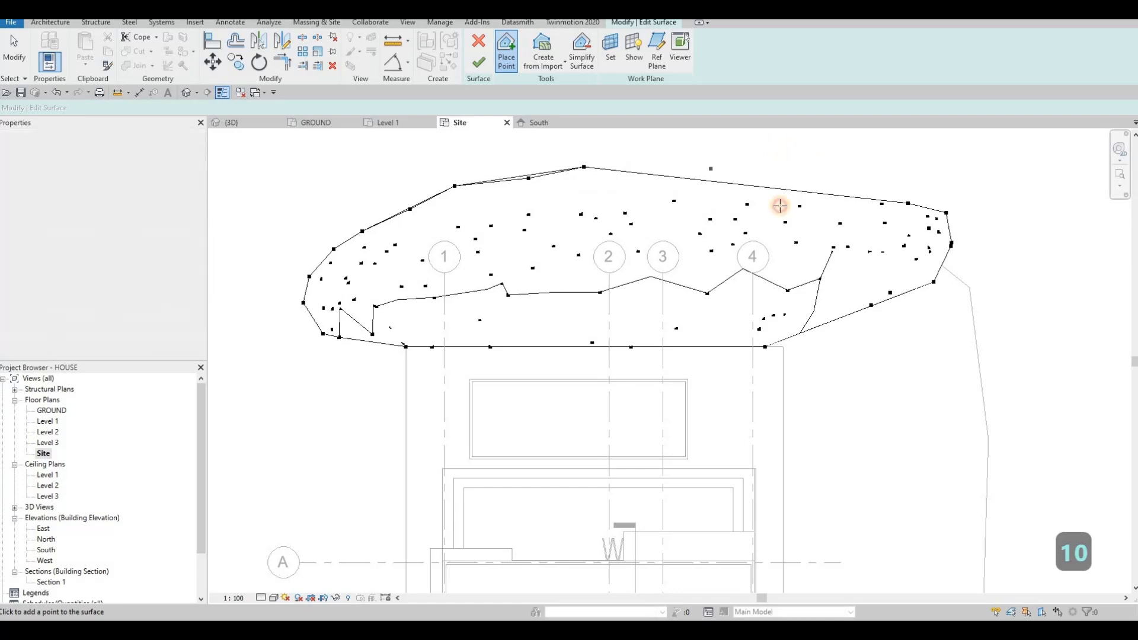
Carry the elevation 1000 points beyond grid 4 and around the surface's corner near the existing terrain.
middle_click_drag(819, 212, 723, 283)
left_click(771, 239)
left_click(802, 225)
left_click(864, 241)
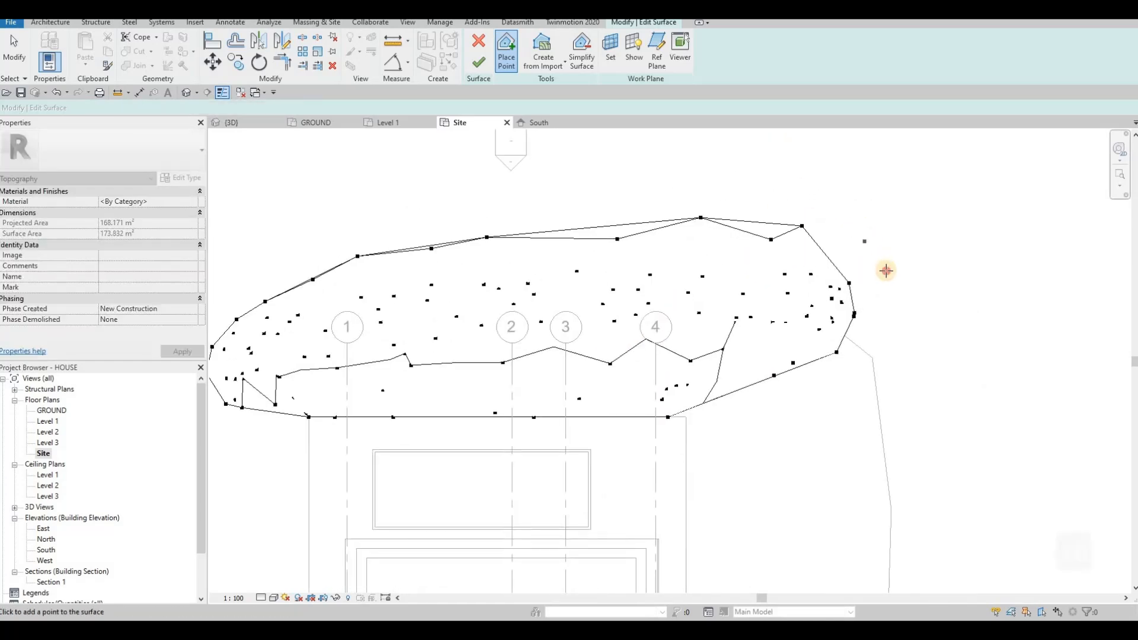
left_click(886, 270)
left_click(912, 288)
left_click(904, 227)
Add a second outer row of elevation 1000 points from grid 3 back to well beyond the grid 1 corner.
left_click(606, 207)
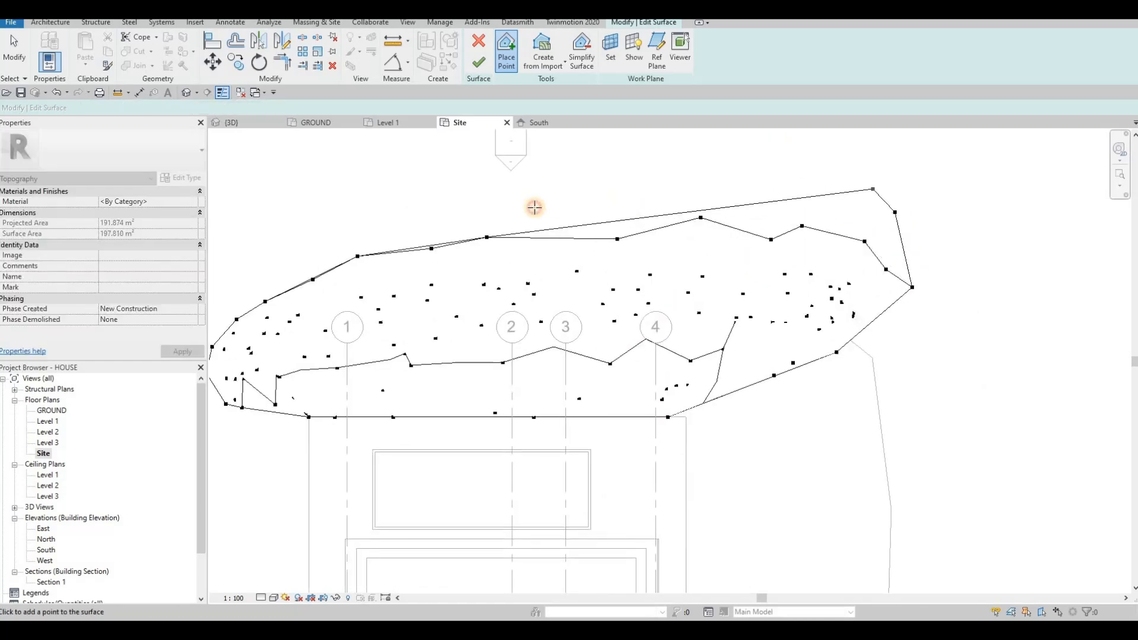
left_click(487, 205)
left_click(421, 226)
left_click(287, 257)
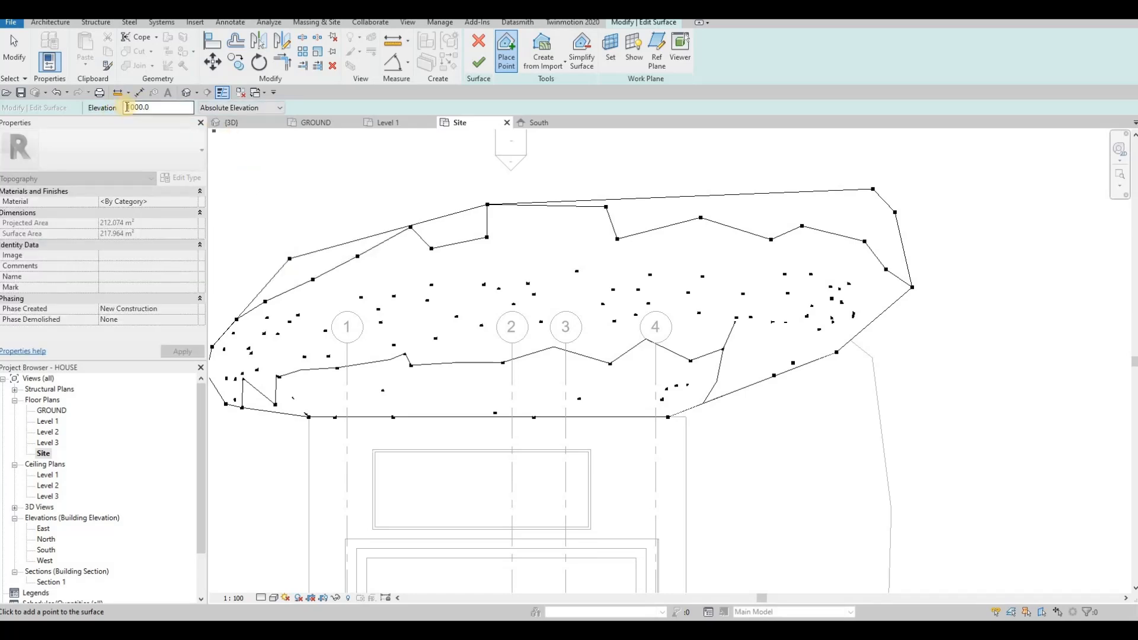
middle_click_drag(314, 309, 509, 309)
left_click(436, 293)
left_click(392, 315)
left_click(349, 301)
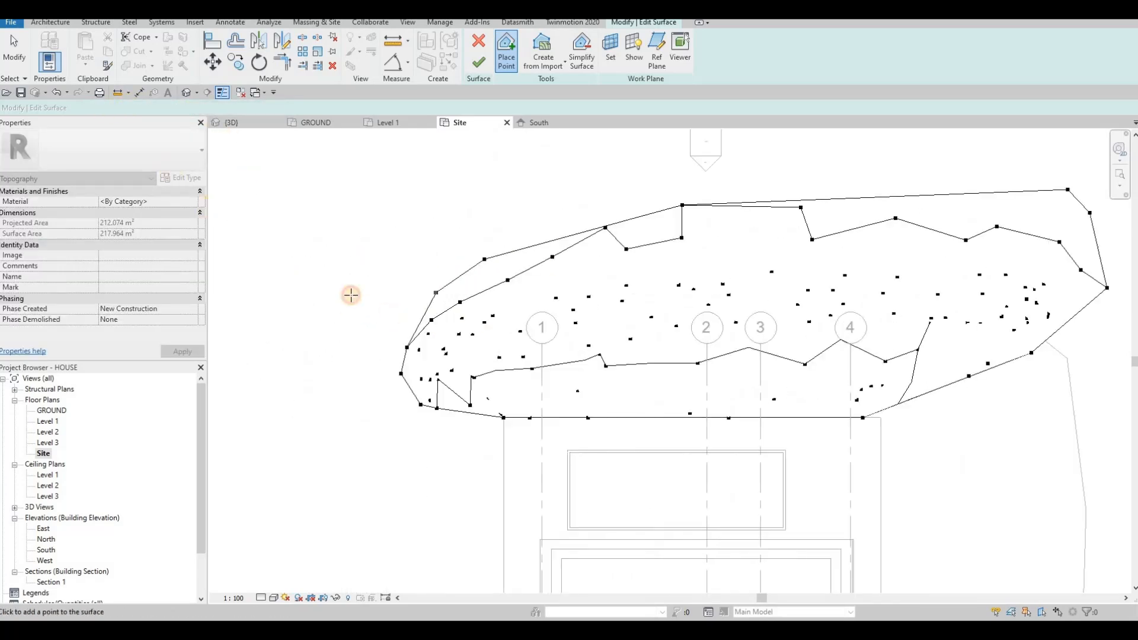
left_click(122, 108)
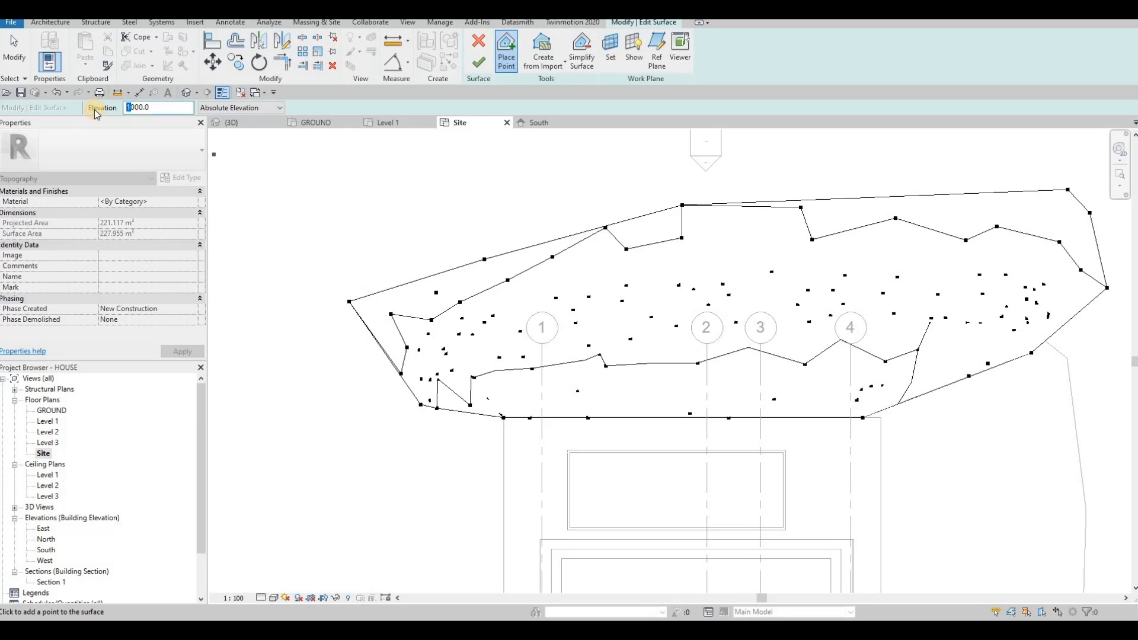
type("1200")
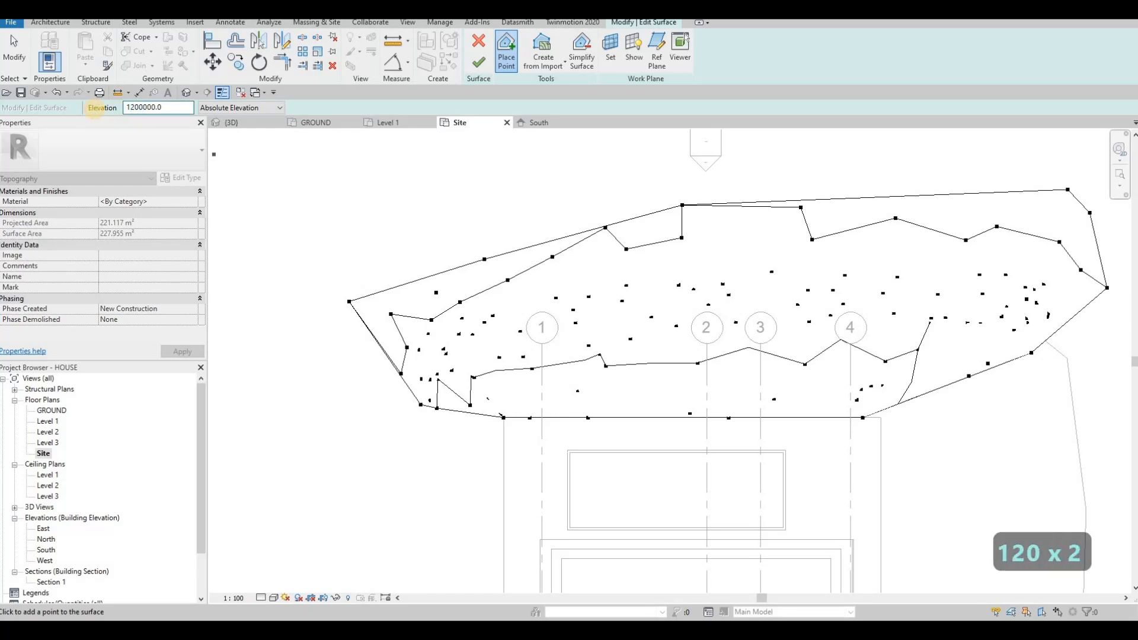
key("BackSpace")
key("BackSpace")
key("BackSpace")
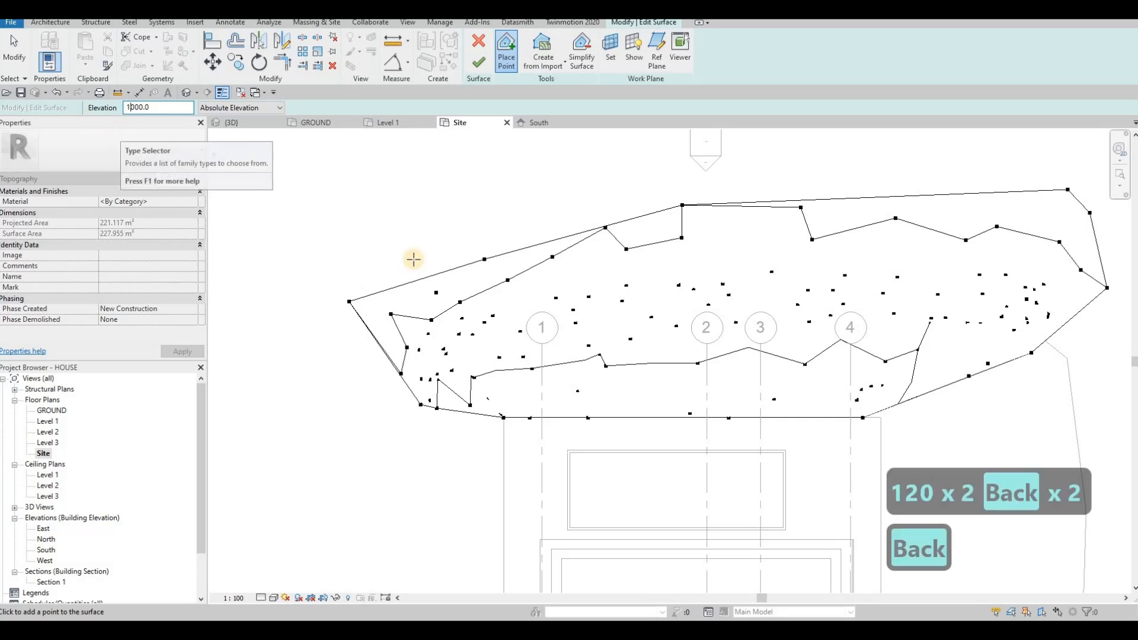
Fill in the outer boundary with elevation 1000 points from beyond grid 1 to beyond grid 4.
left_click(406, 268)
left_click(439, 251)
left_click(490, 235)
left_click(620, 207)
left_click(805, 196)
left_click(888, 188)
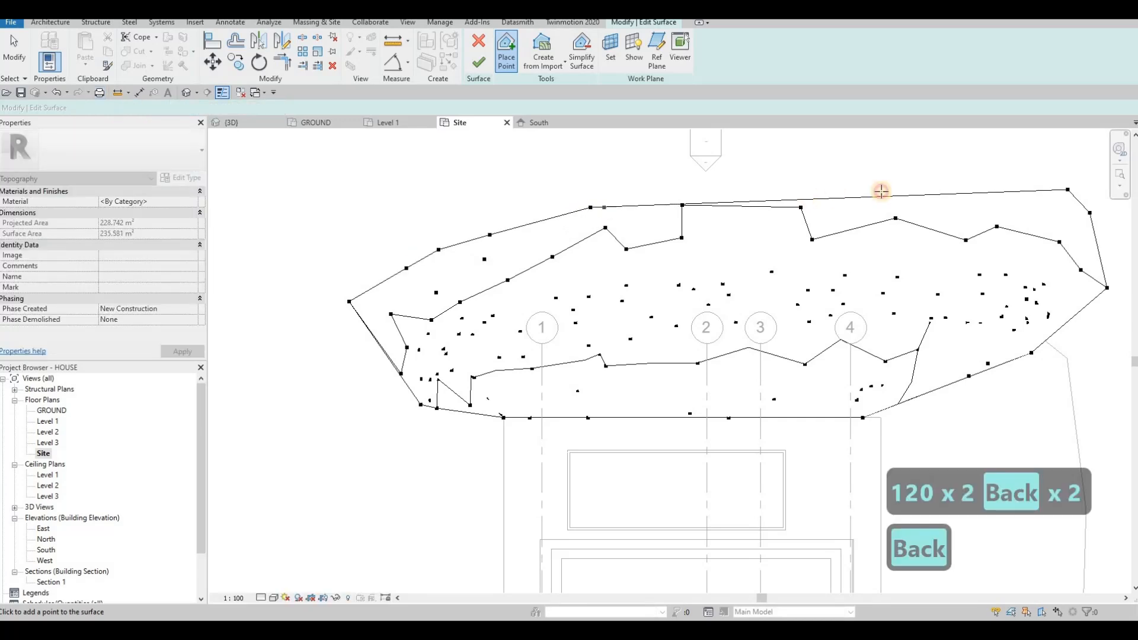
left_click(992, 178)
left_click(1059, 193)
Wrap the elevation 1000 points around the far end beyond grid 4, out over the existing terrain's rear edge.
middle_click_drag(1118, 265, 922, 246)
left_click(924, 251)
left_click(908, 295)
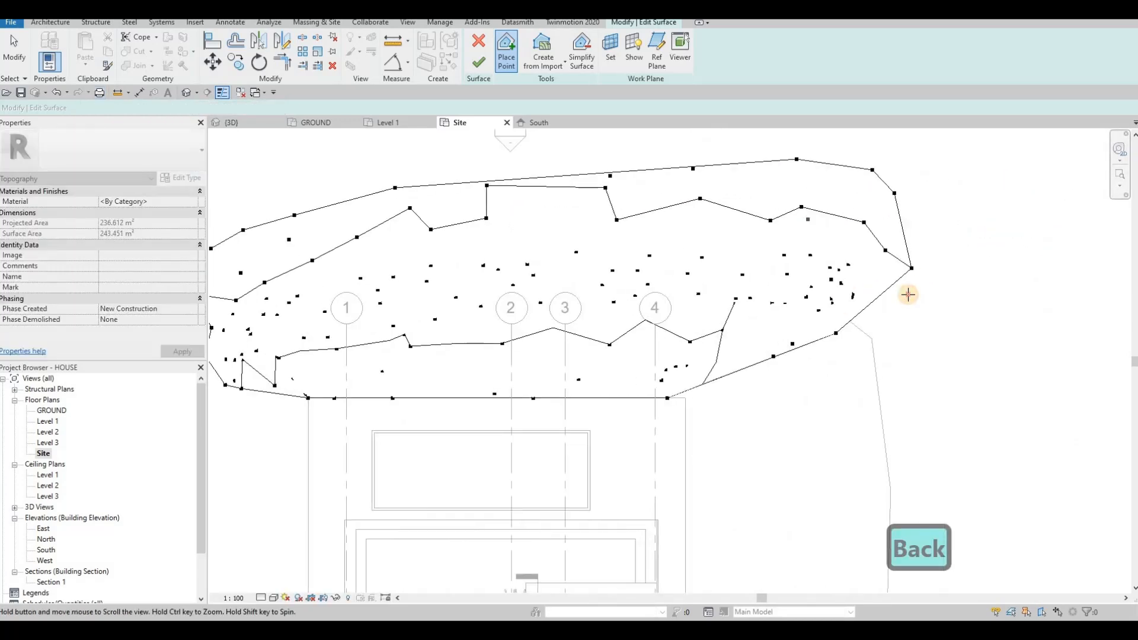
left_click(910, 302)
left_click(933, 280)
left_click(920, 203)
left_click(885, 163)
Place an outermost row of elevation 1000 points from beyond grid 4 back past the grid 1 corner.
left_click(736, 154)
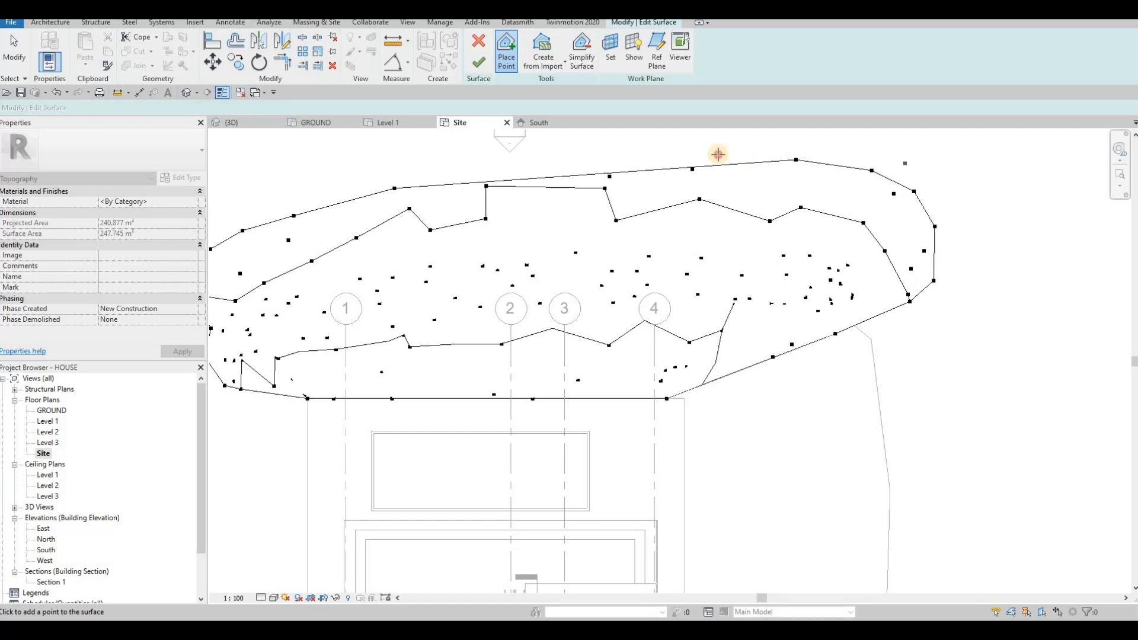
left_click(648, 159)
left_click(538, 166)
left_click(565, 157)
left_click(477, 164)
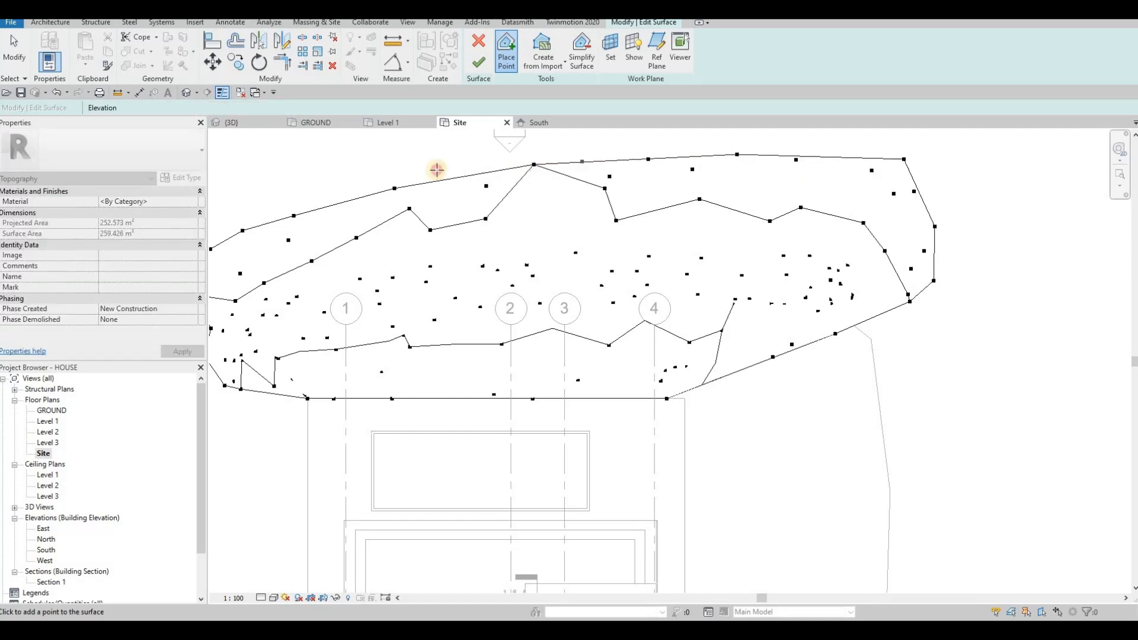
left_click(414, 171)
left_click(368, 189)
middle_click_drag(358, 186, 587, 179)
scroll(559, 181, "down", 1)
left_click(509, 196)
left_click(473, 206)
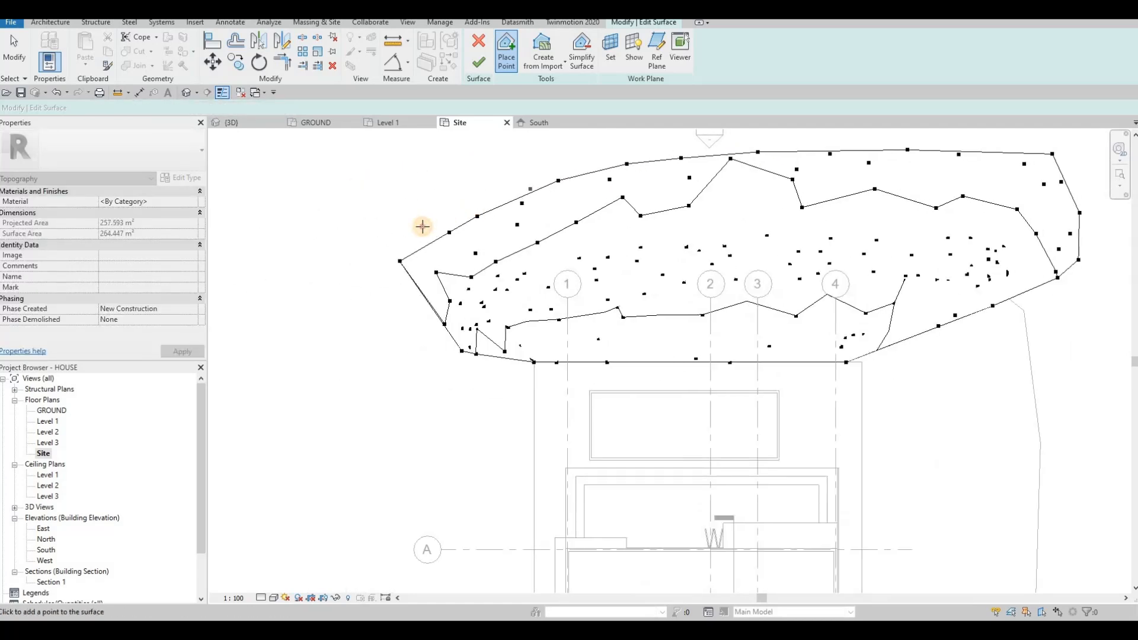
left_click(424, 225)
Place surface points at elevation 1500 outside the boundary, from beyond the grid 1 corner to about grid 2.
left_click(133, 107)
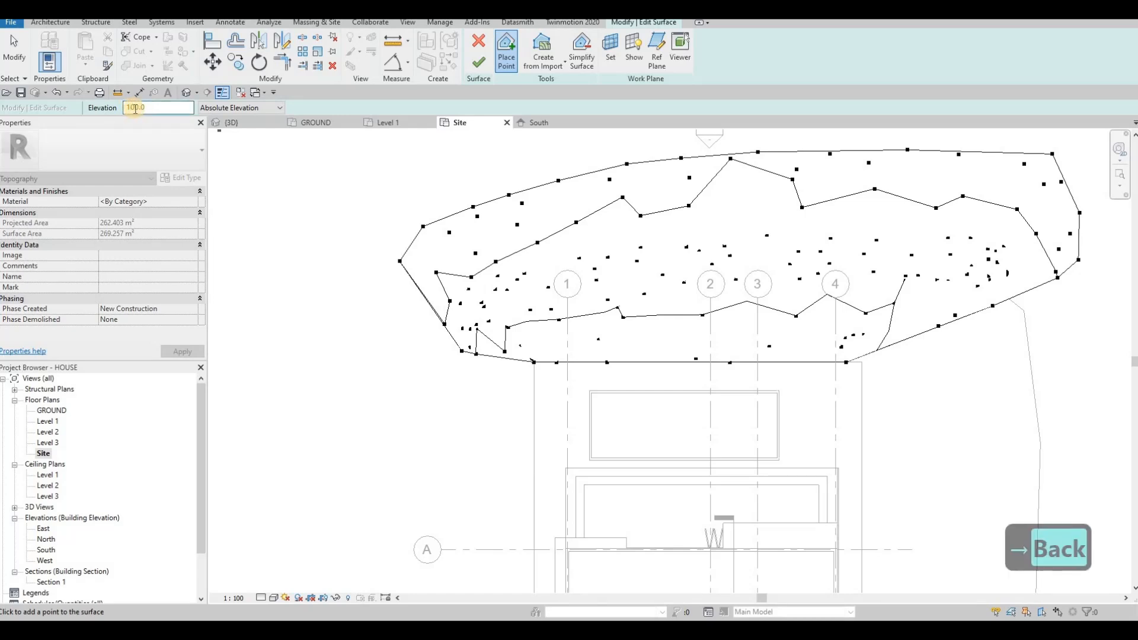
type("5")
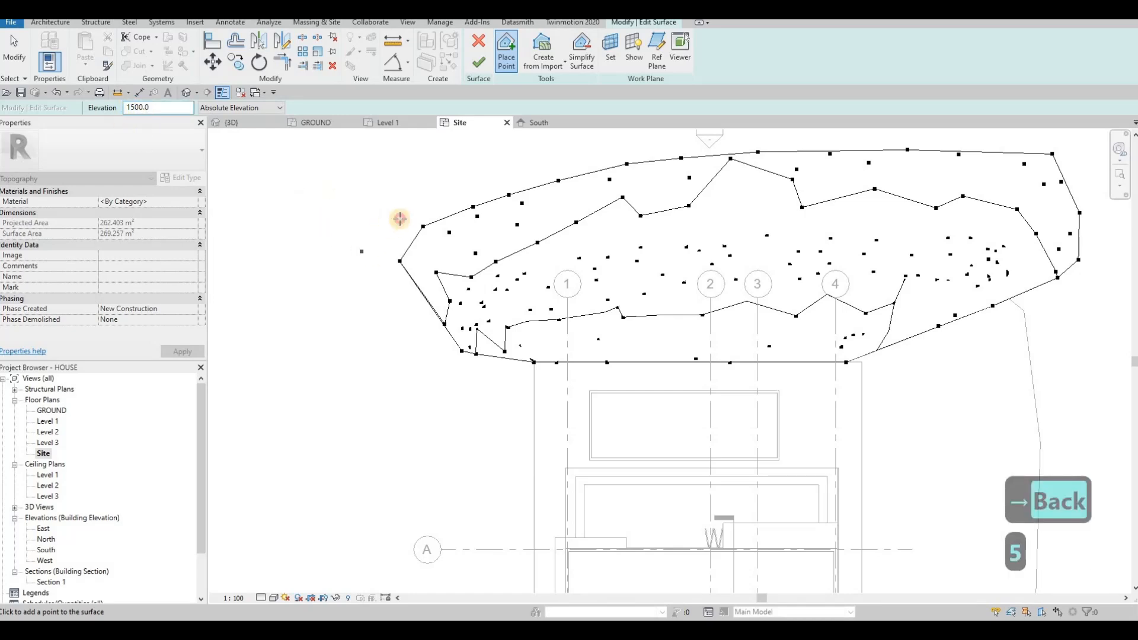
left_click(385, 255)
left_click(576, 163)
left_click(633, 150)
left_click(680, 139)
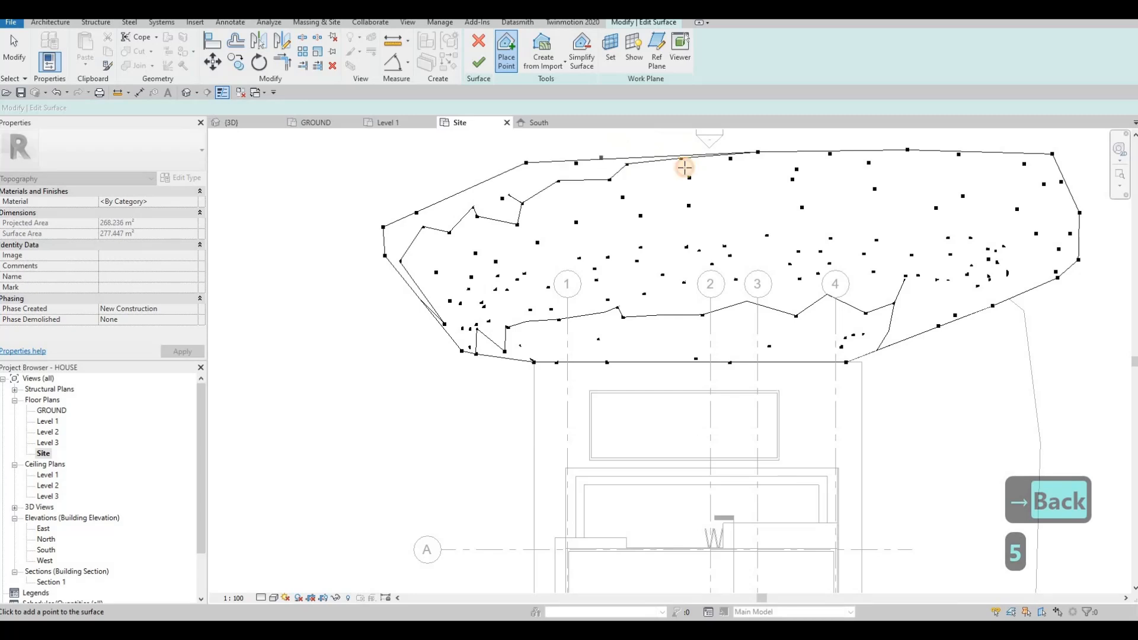
left_click(668, 177)
Continue the elevation 1500 surface points from about grid 2 to the far end beyond grid 4.
middle_click_drag(875, 131, 730, 227)
left_click(618, 221)
left_click(680, 219)
left_click(753, 225)
left_click(826, 227)
left_click(873, 232)
left_click(947, 286)
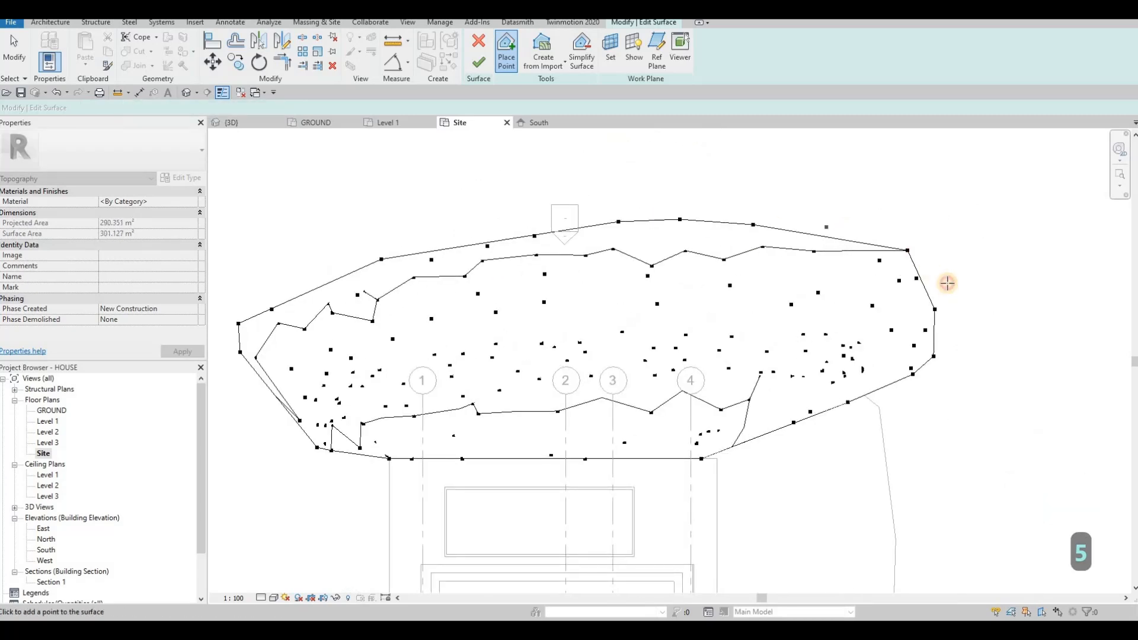
left_click(947, 271)
Place an outer row of elevation 1500 points from the corner beyond grid 4 back to about grid 3.
left_click(929, 214)
left_click(877, 209)
left_click(834, 204)
left_click(777, 203)
left_click(700, 203)
left_click(648, 202)
left_click(613, 206)
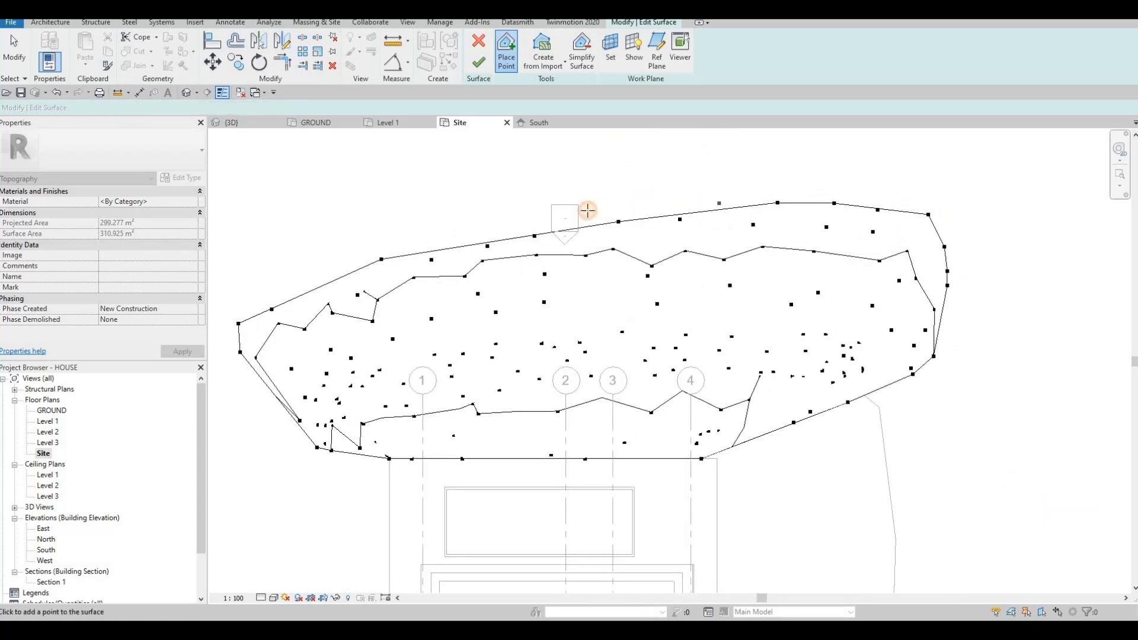
Extend the outer row of elevation 1500 points from about grid 2 to the corner beyond grid 1.
left_click(534, 215)
left_click(373, 247)
left_click(322, 266)
left_click(285, 279)
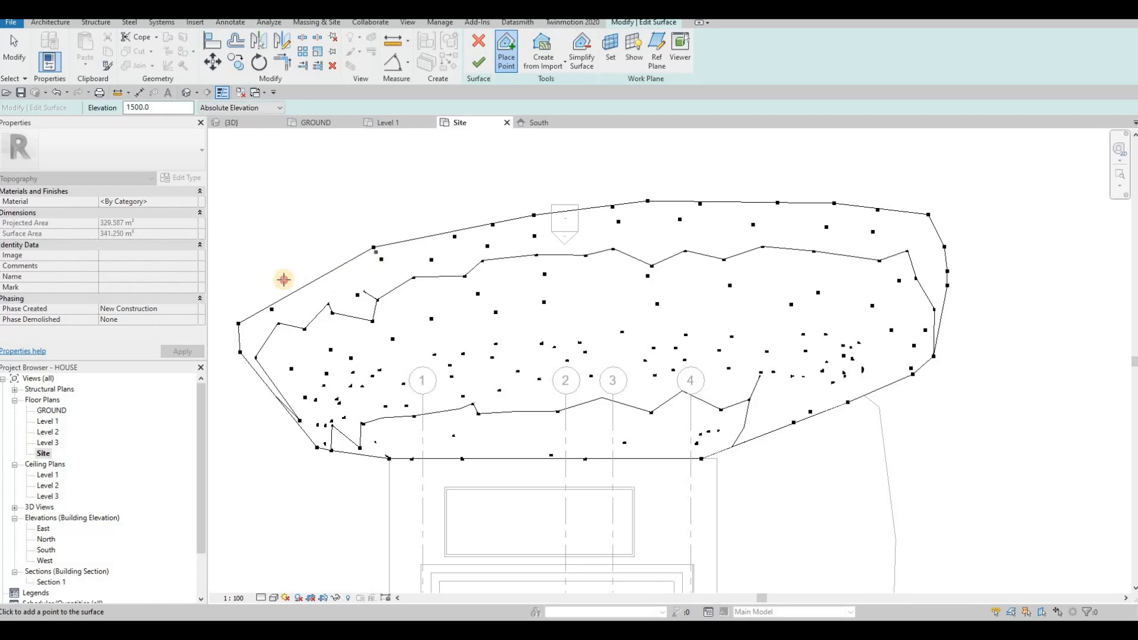
left_click(256, 283)
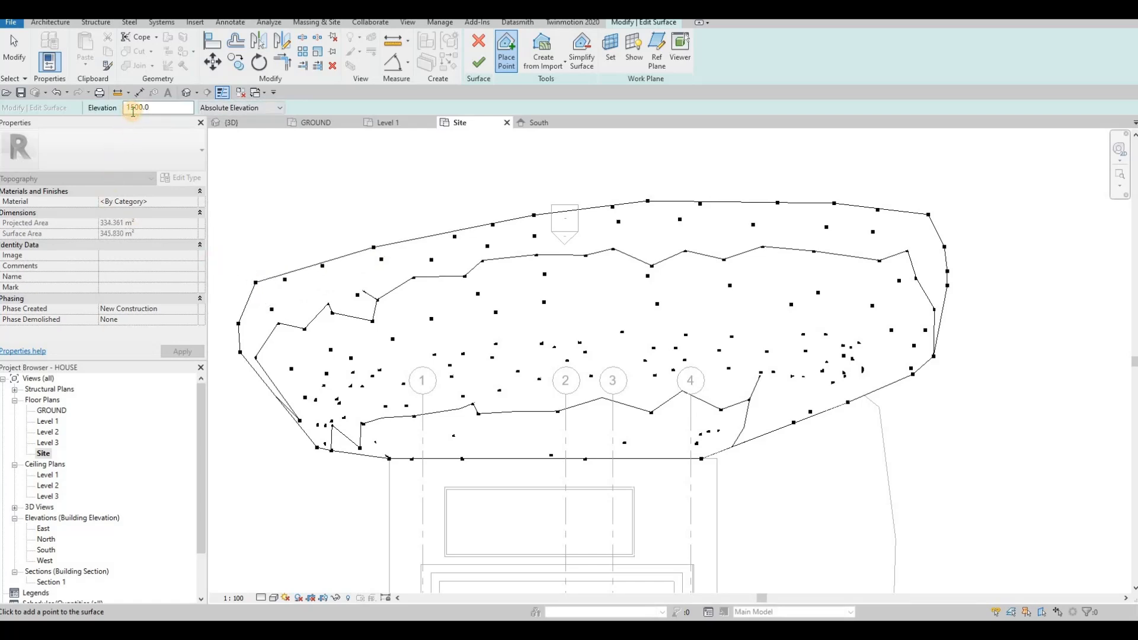
Set the point elevation to 1800 and place points outside the boundary from beyond grid 1 to about grid 3.
key("BackSpace")
type("8")
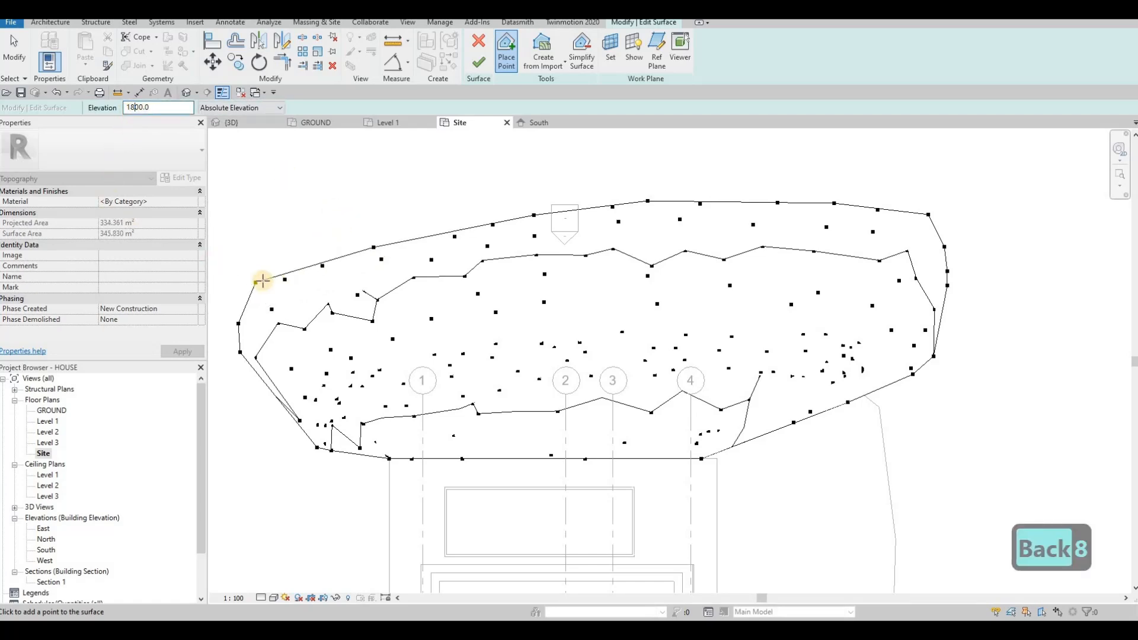
left_click(309, 227)
left_click(347, 213)
left_click(451, 206)
left_click(539, 197)
left_click(612, 195)
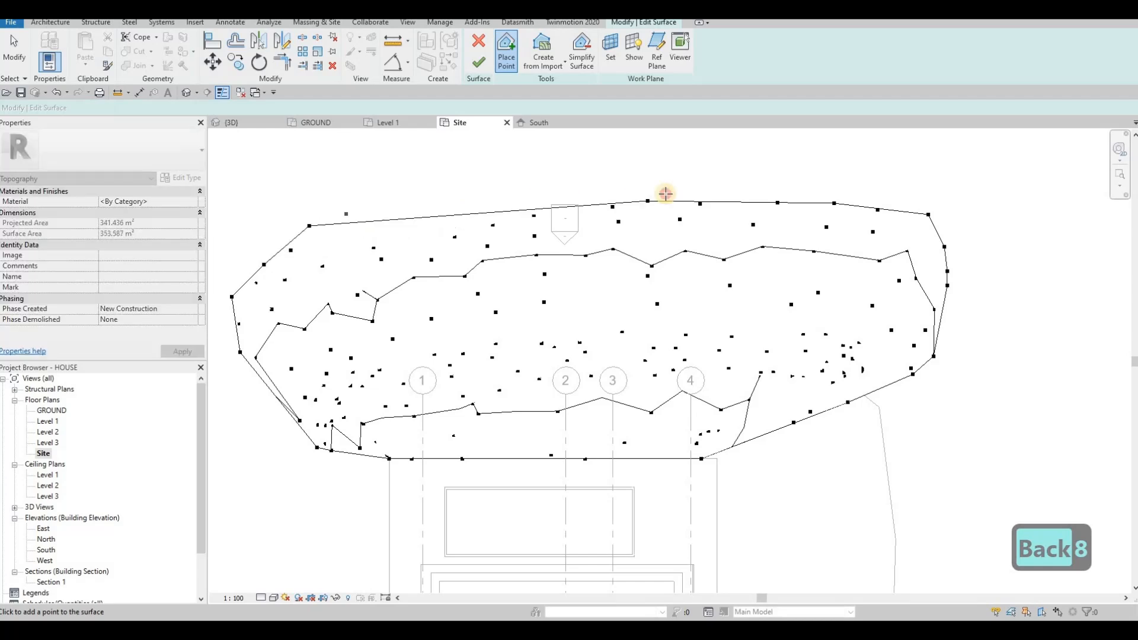
Wrap the elevation 1800 points around the far end beyond grid 4 down to the existing terrain's edge.
left_click(958, 230)
left_click(965, 306)
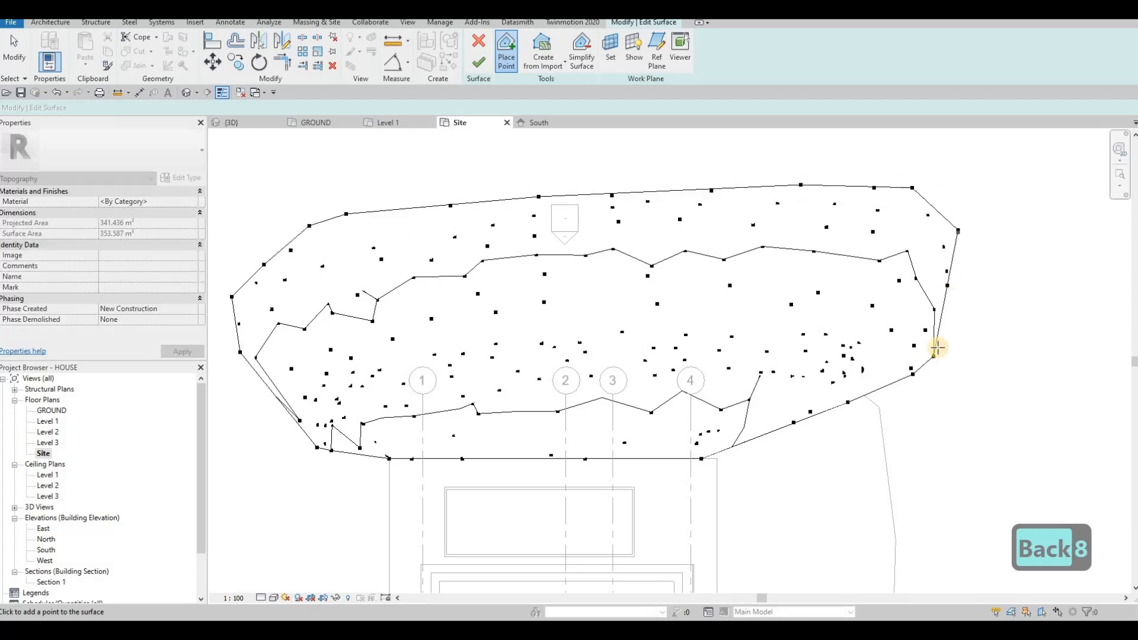
left_click(930, 375)
left_click(887, 409)
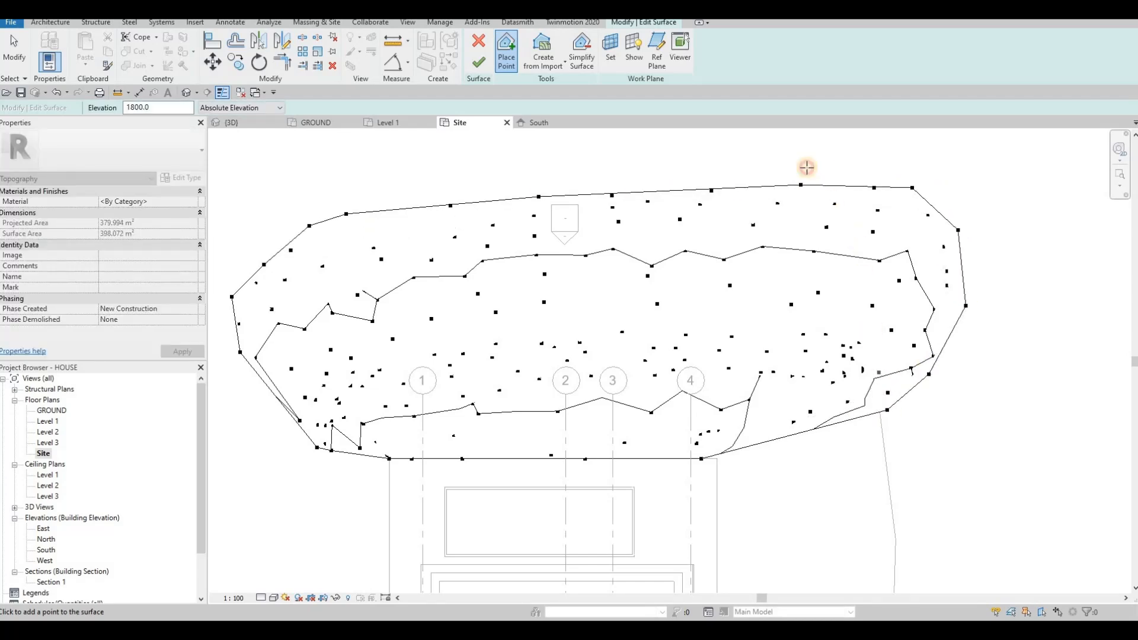
Place another outer row of elevation 1800 points along the rear, from beyond grid 1 to beyond grid 4.
left_click(299, 200)
left_click(279, 205)
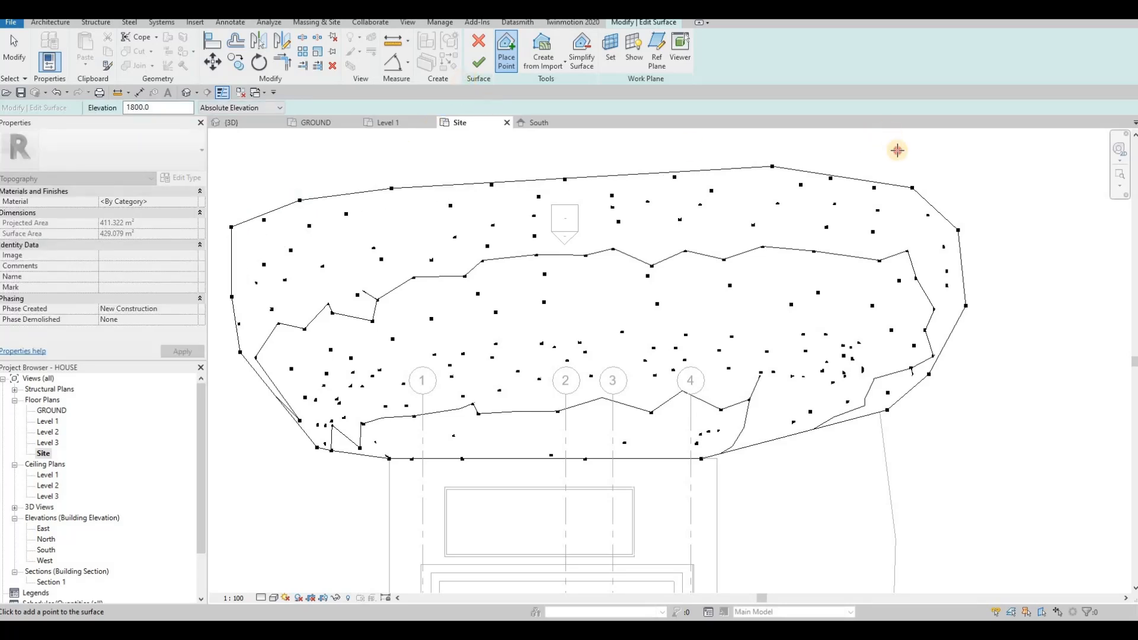
middle_click_drag(580, 180, 649, 302)
left_click(967, 272)
left_click(749, 268)
left_click(579, 280)
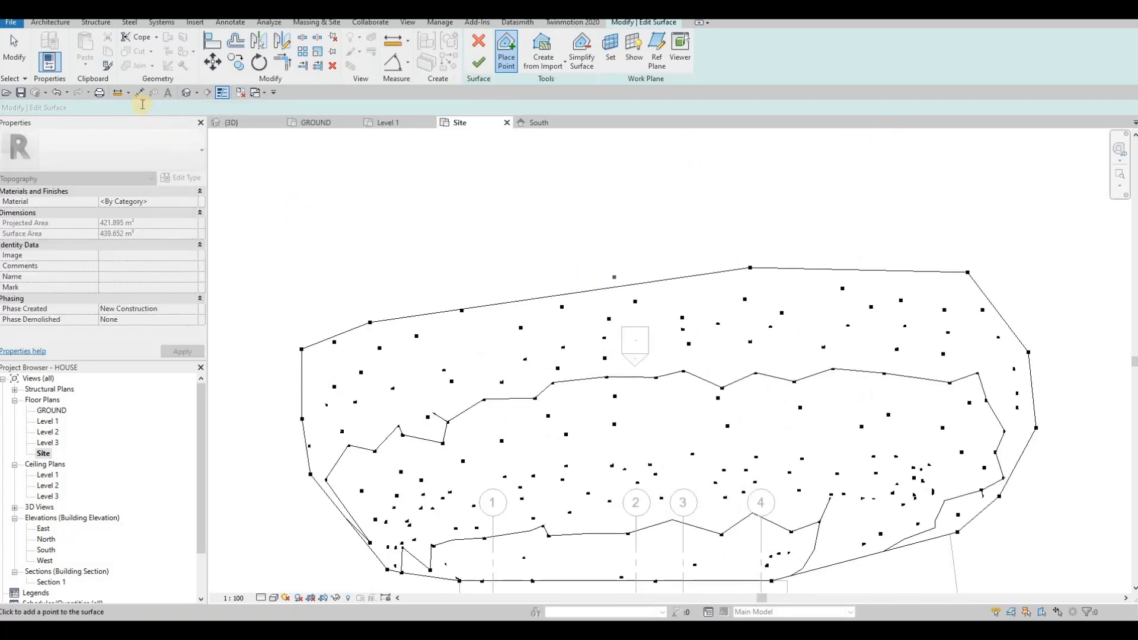
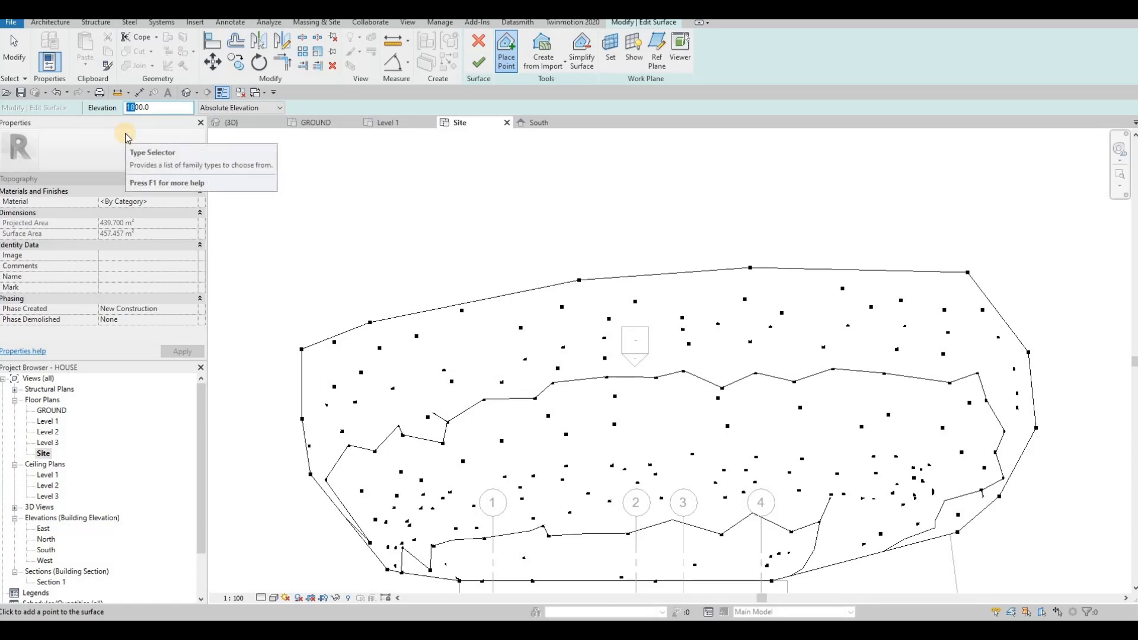
Set the point elevation to 2000 and place points outside the rear boundary from beyond grid 1 to grid 4.
type("20")
left_click(328, 319)
left_click(400, 256)
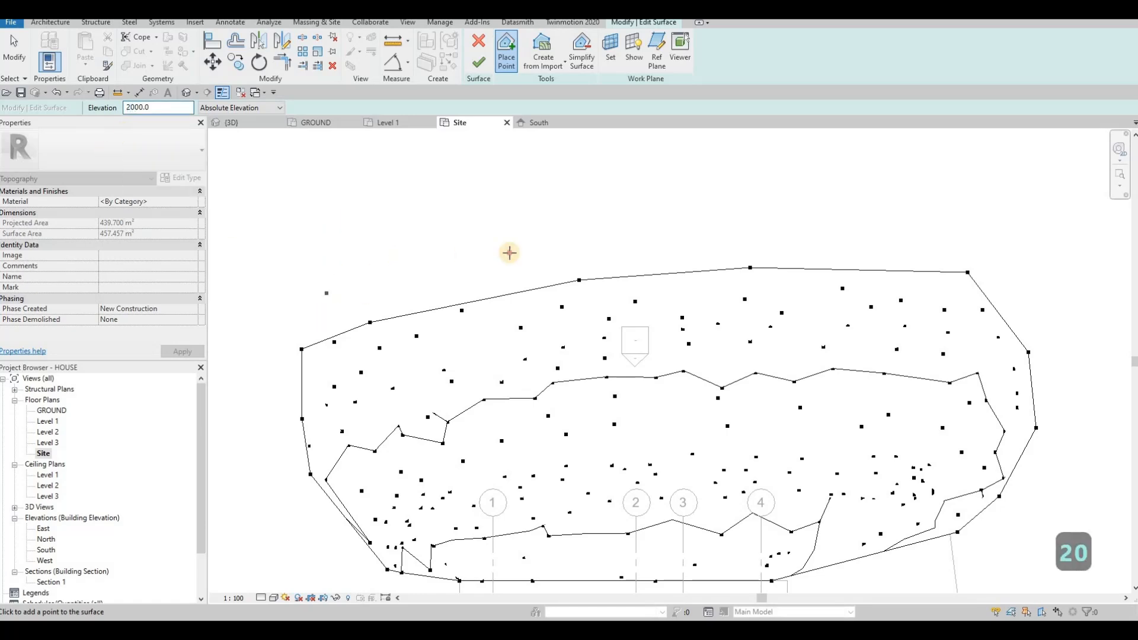
left_click(510, 253)
left_click(675, 232)
left_click(759, 250)
Continue the elevation 2000 points past grid 4 and around the far rear corner.
left_click(792, 251)
left_click(988, 234)
left_click(1020, 231)
left_click(1041, 267)
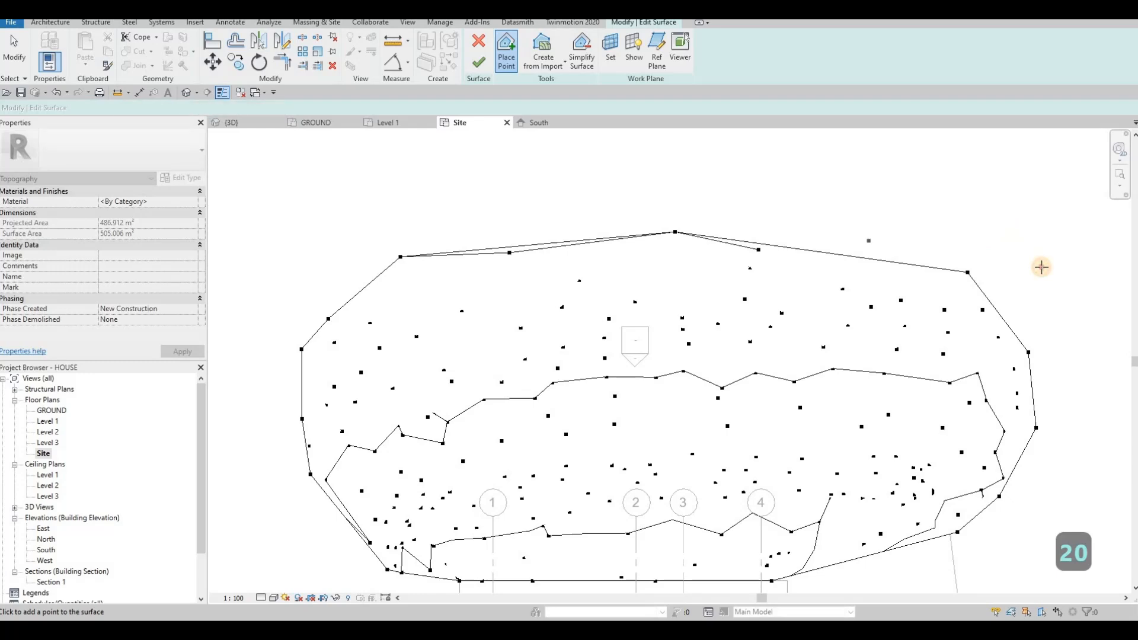
left_click(1070, 302)
left_click(1083, 358)
Place an outermost row of elevation 2000 points from beyond grid 4 back around the corner beyond grid 1.
left_click(892, 227)
left_click(784, 230)
left_click(688, 231)
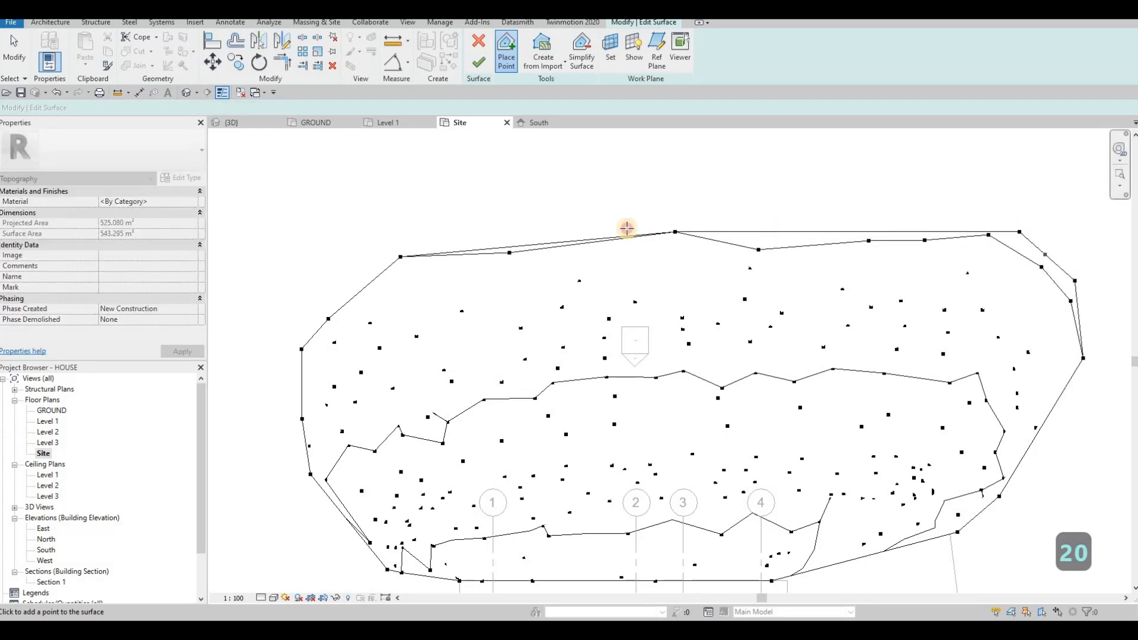
left_click(614, 229)
left_click(562, 232)
left_click(507, 238)
left_click(457, 238)
left_click(315, 327)
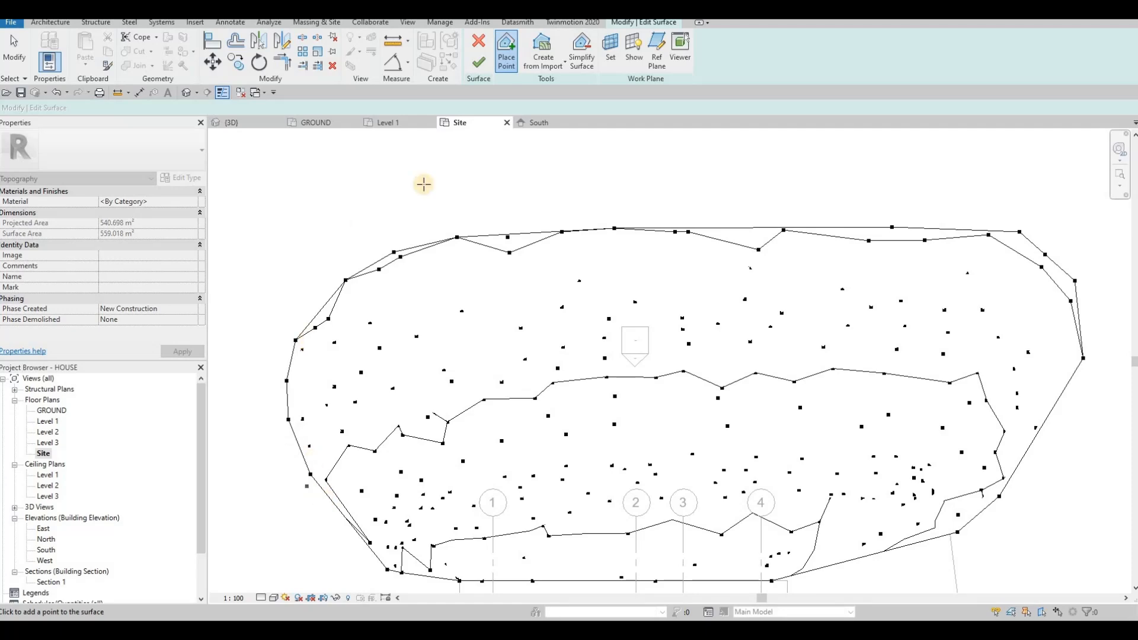
Finish the surface edit and select the new toposurface in the 3D view.
left_click(249, 125)
middle_click_drag(732, 242, 625, 213, "shift")
left_click(623, 228)
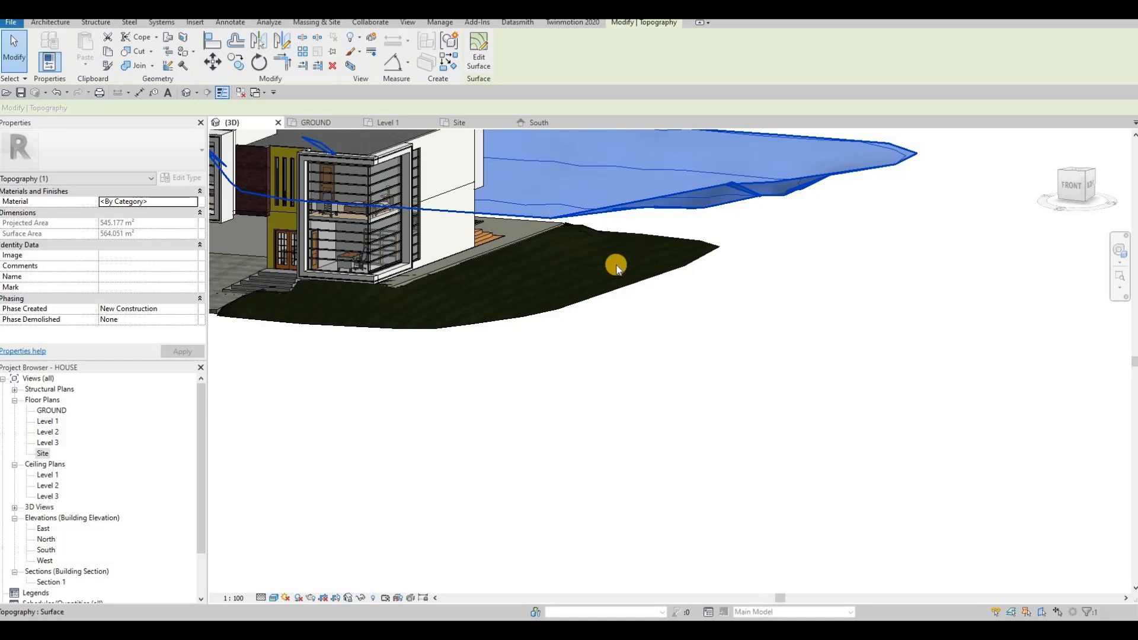
Assign the Grass material to the new toposurface.
key("Escape")
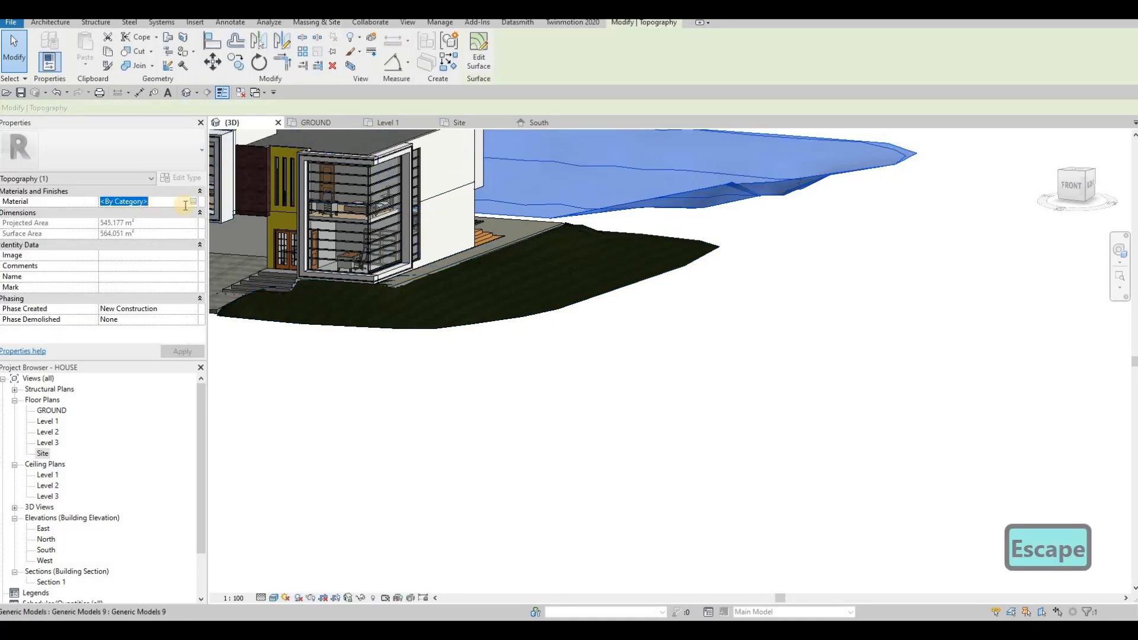
left_click(194, 203)
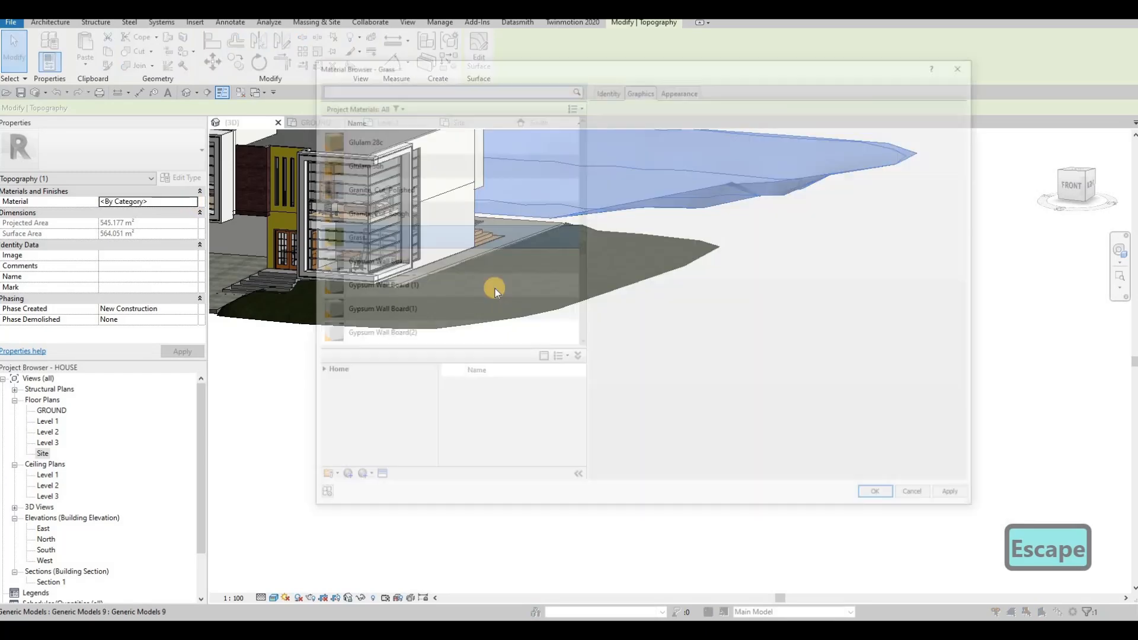
key("Escape")
key("Escape")
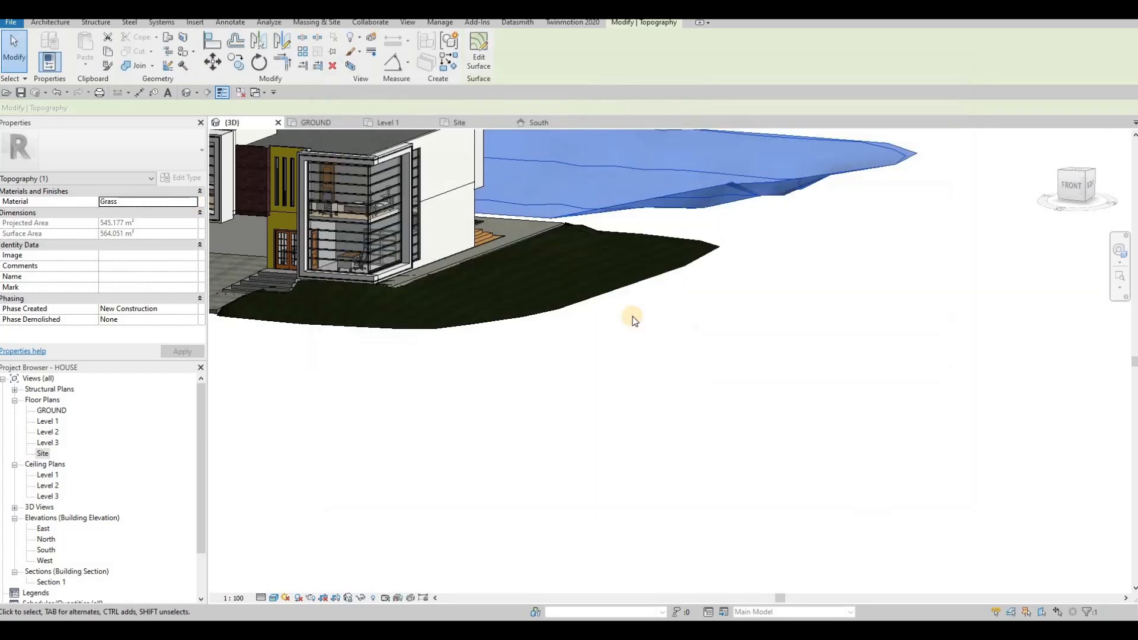
Reopen the rear toposurface for editing and set the interior point nearest the first terrain's junction to elevation -800.
middle_click_drag(610, 385, 405, 323, "shift")
left_click(405, 323)
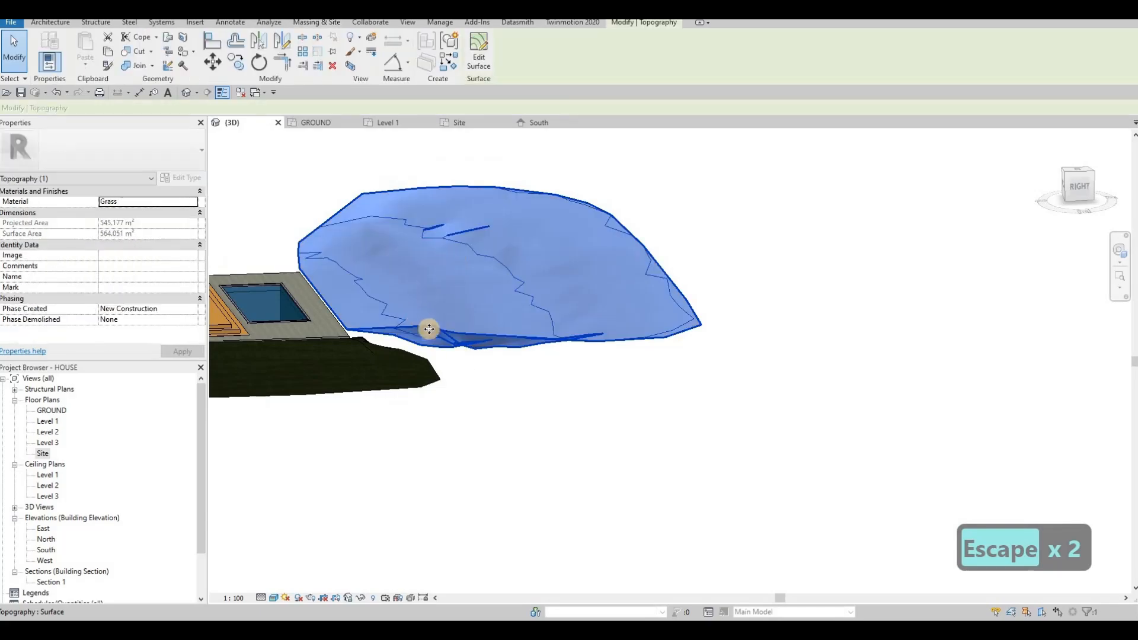
mouse_move(769, 420)
middle_mouse_down("shift")
mouse_move(767, 279)
mouse_move(823, 241)
mouse_move(701, 223)
mouse_move(721, 225)
mouse_move(581, 374)
mouse_move(531, 307)
mouse_move(686, 287)
mouse_move(604, 329)
middle_mouse_up("shift")
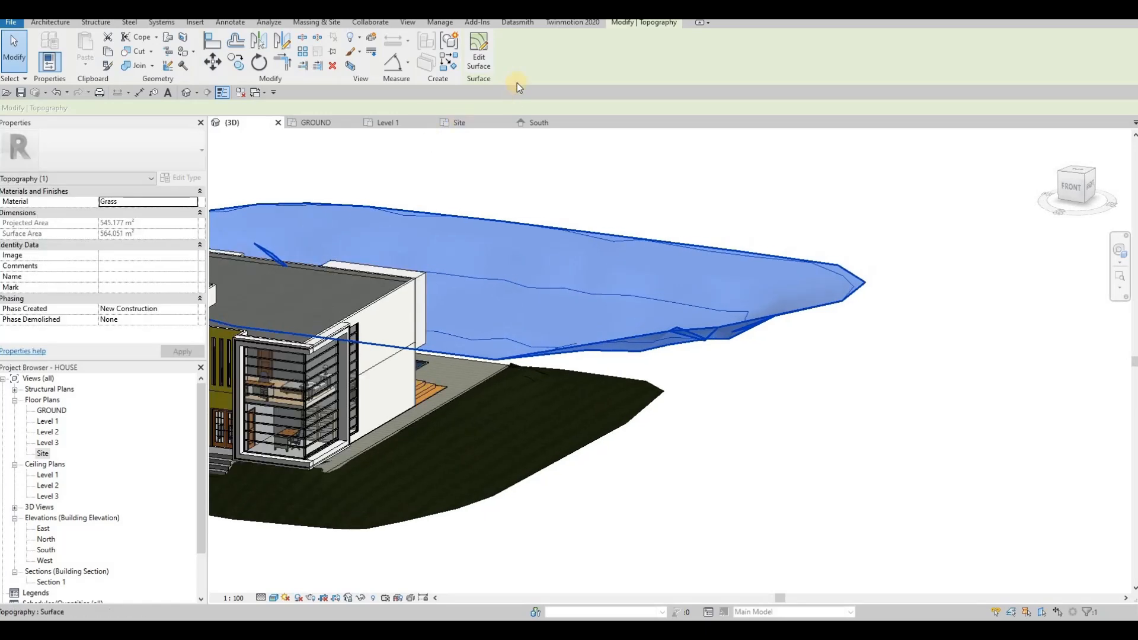
left_click(489, 62)
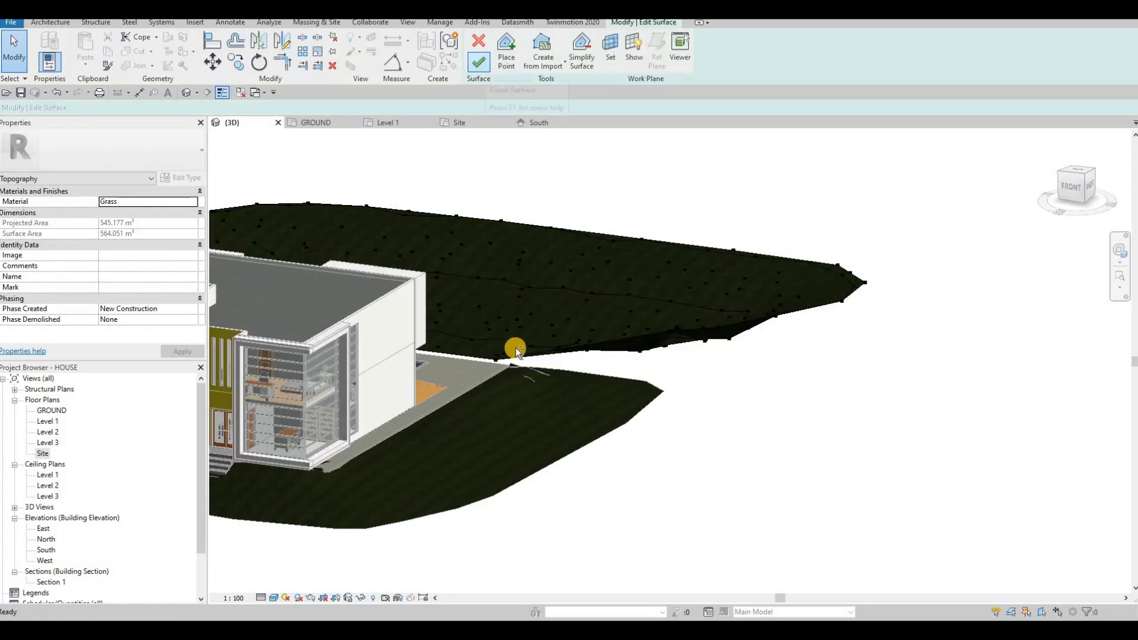
middle_click_drag(770, 508, 597, 292, "shift")
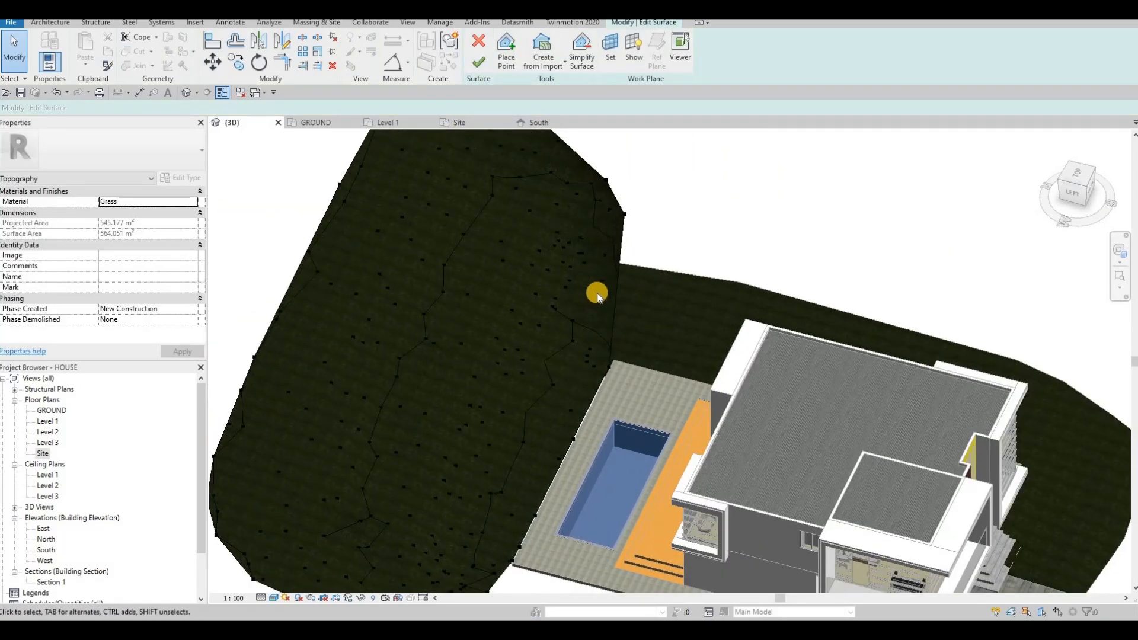
scroll(595, 292, "up", 3)
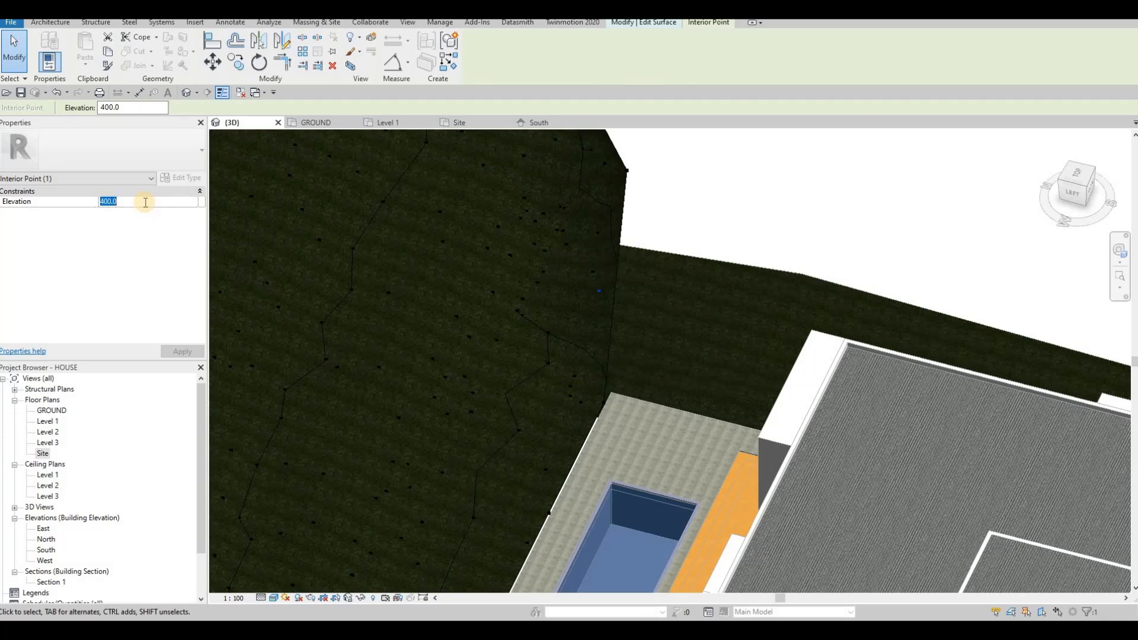
type("-")
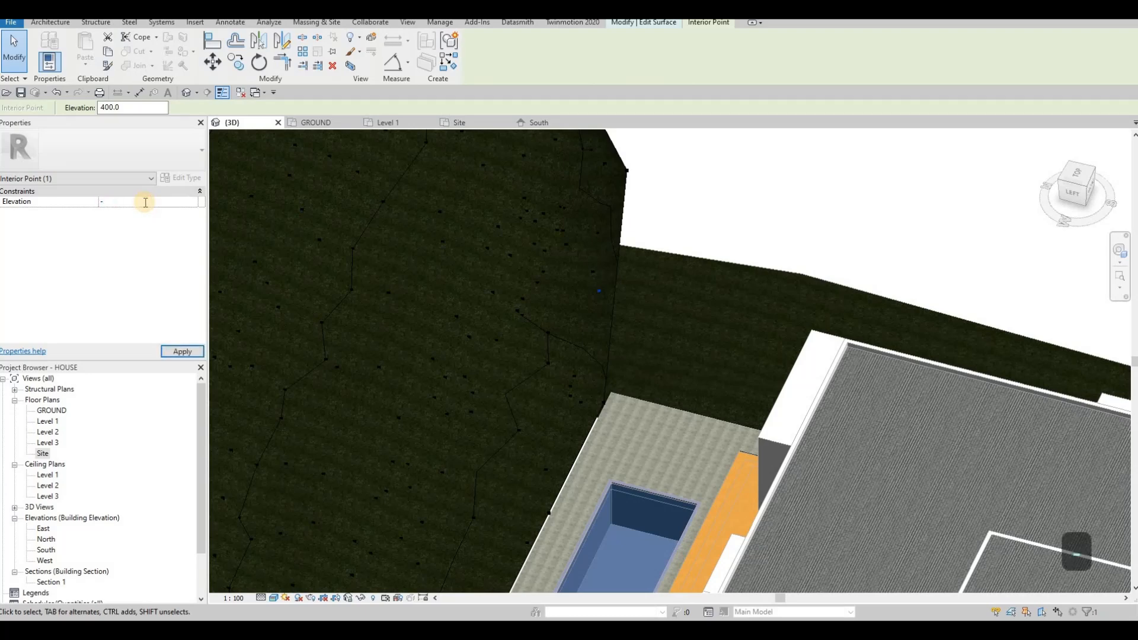
type("800")
left_click(341, 336)
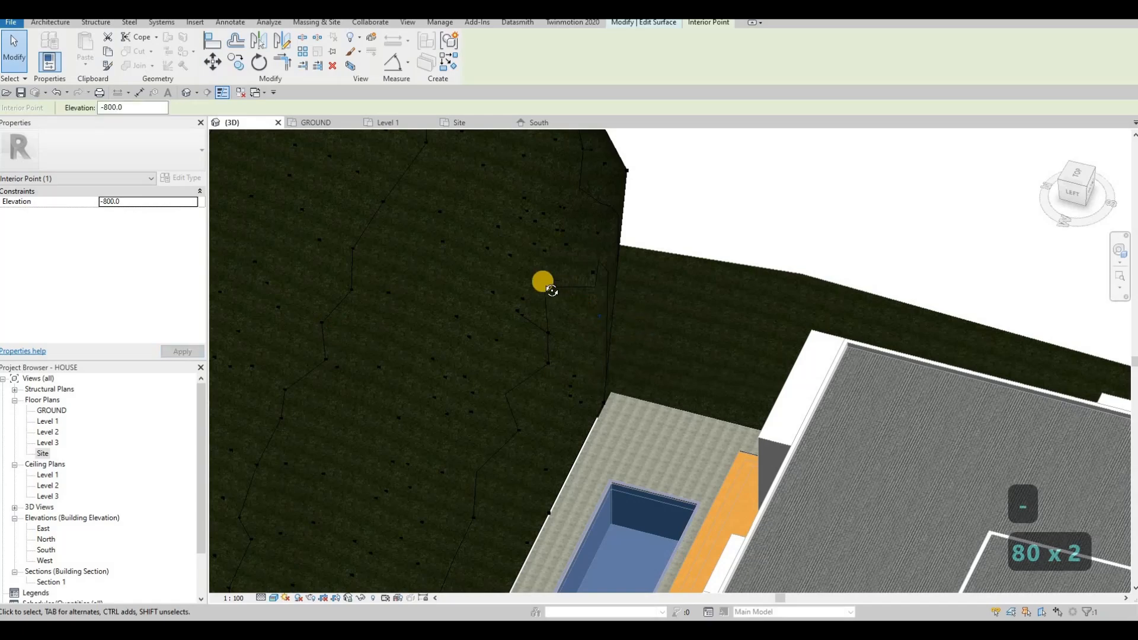
Select the boundary point at the pool terrace's rear corner and open its elevation for editing.
middle_click_drag(485, 240, 601, 284, "shift")
scroll(611, 270, "up", 2)
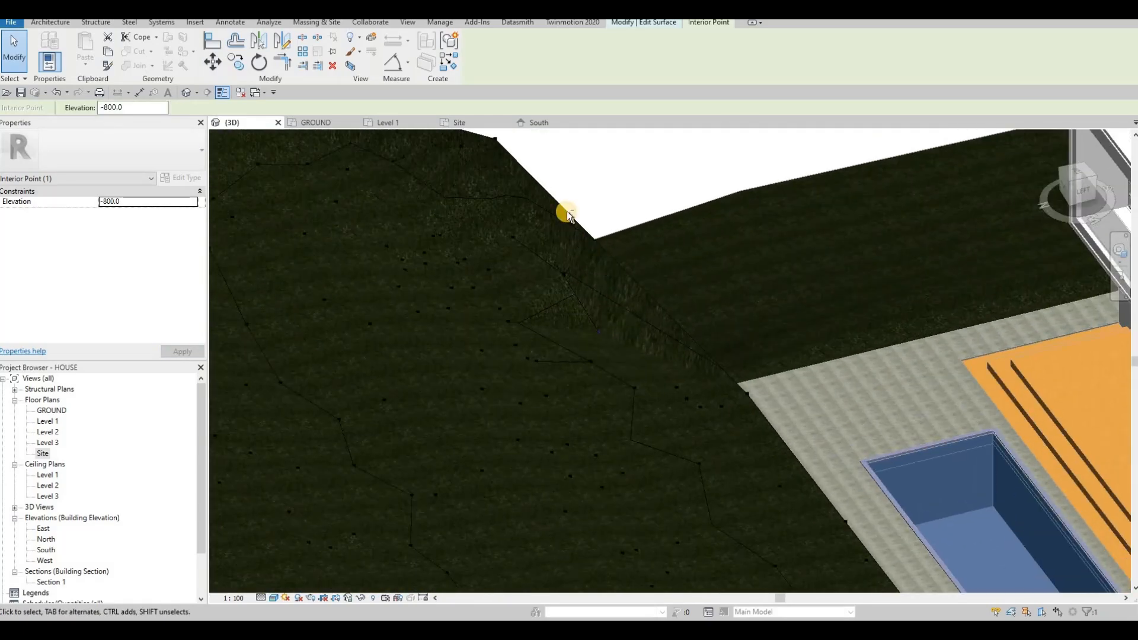
middle_click_drag(564, 215, 678, 373, "shift")
left_click(678, 372)
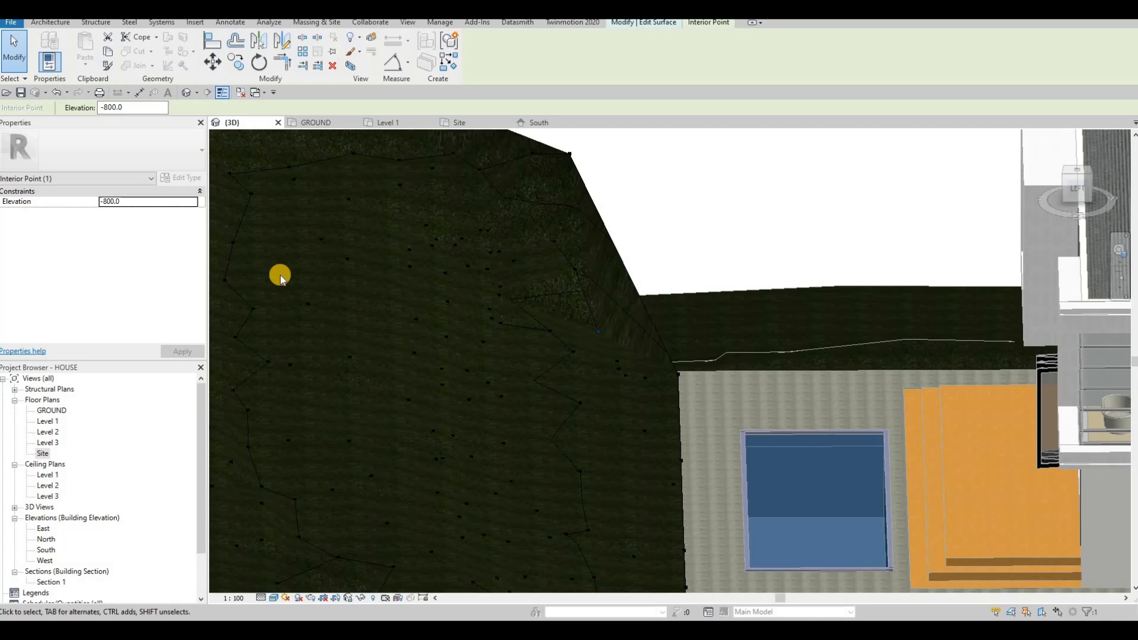
double_click(141, 202)
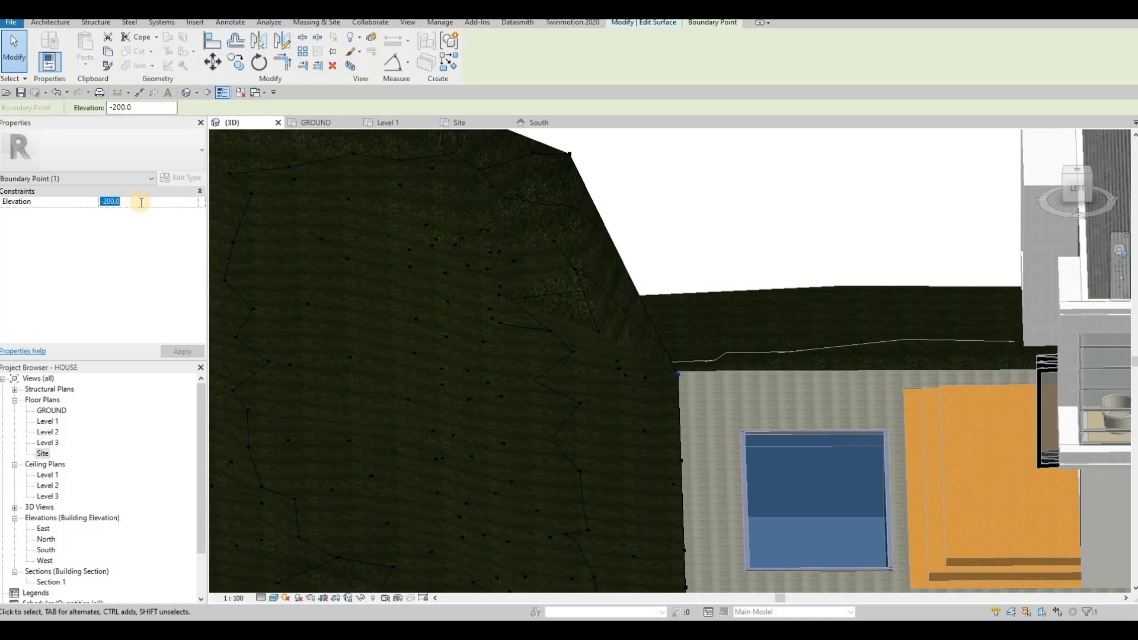
Set the elevation of the toposurface boundary point at the corner of the pool deck to -800.
type("-800")
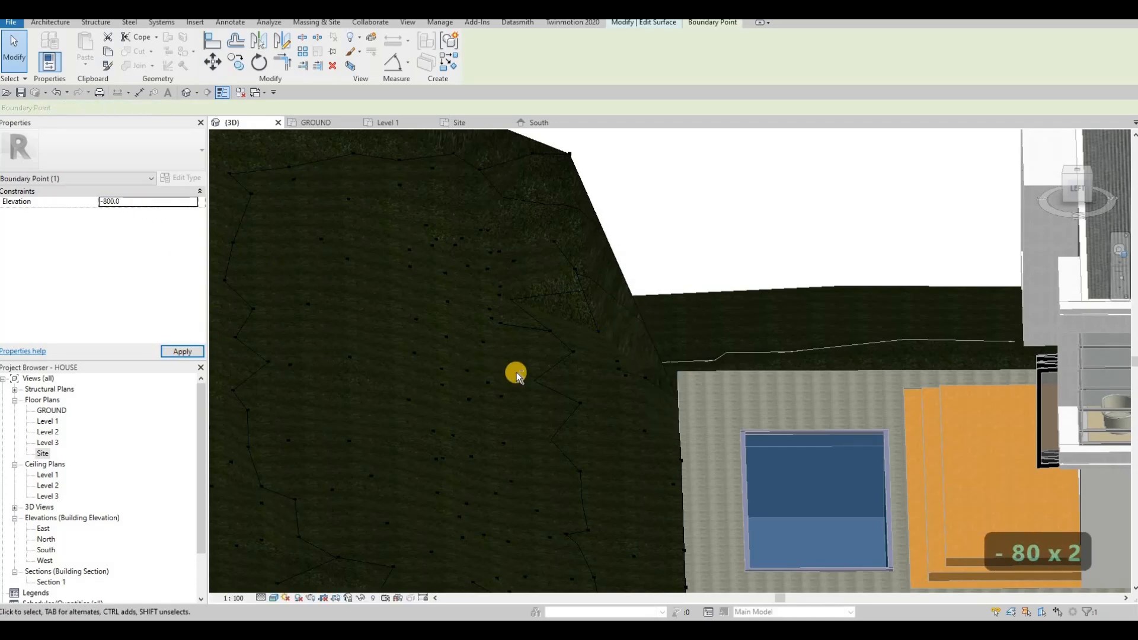
middle_click_drag(374, 364, 571, 261, "shift")
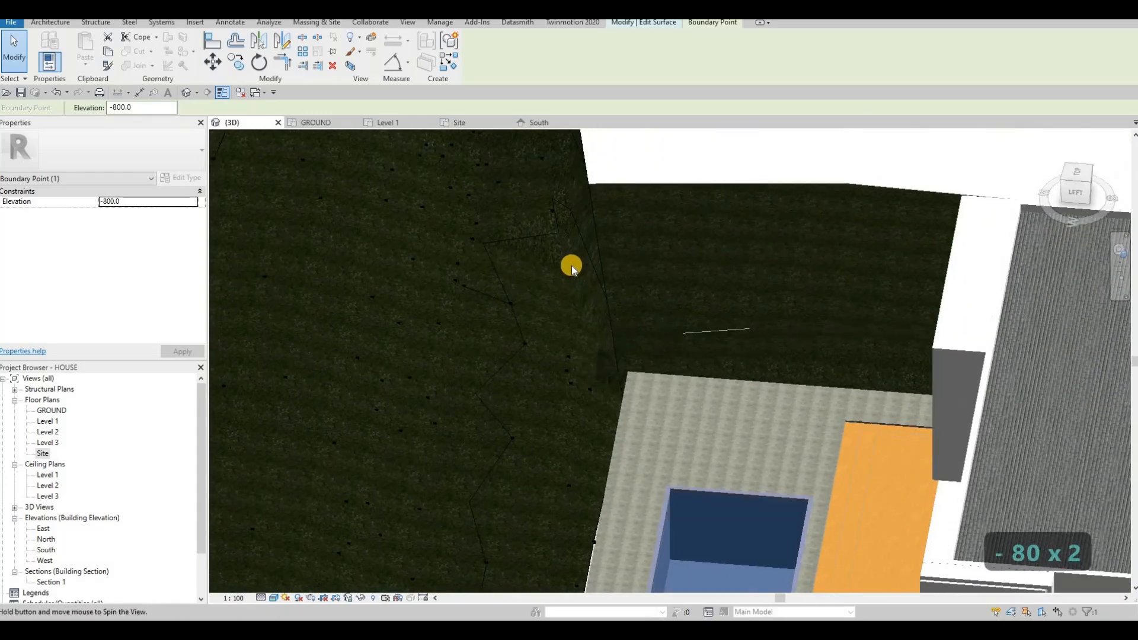
left_click(491, 264)
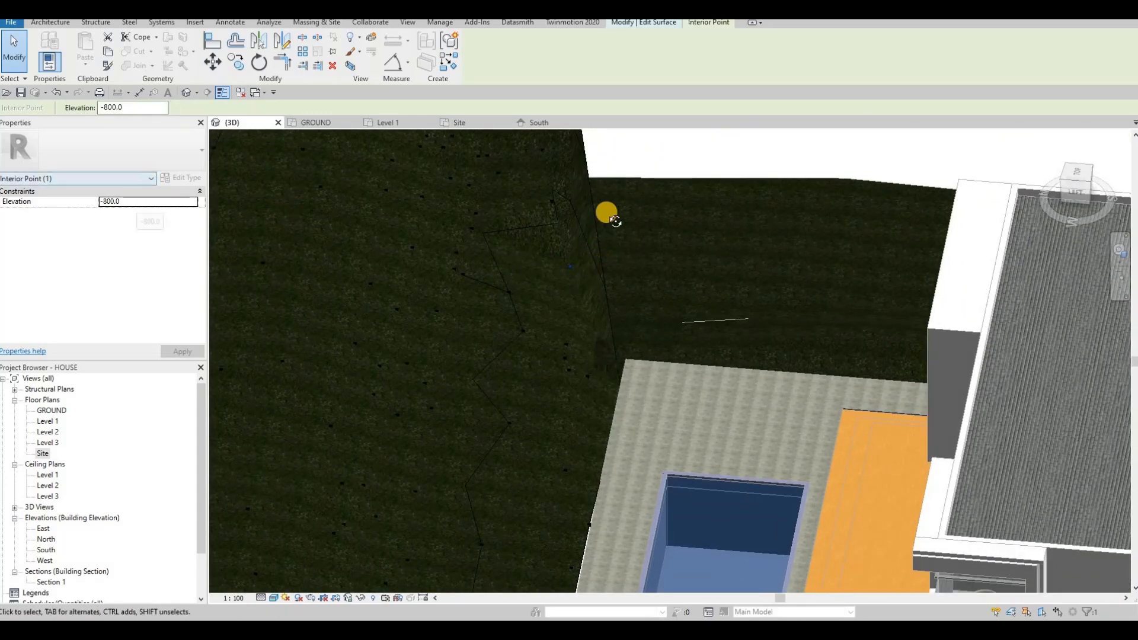
middle_click_drag(633, 172, 563, 198, "shift")
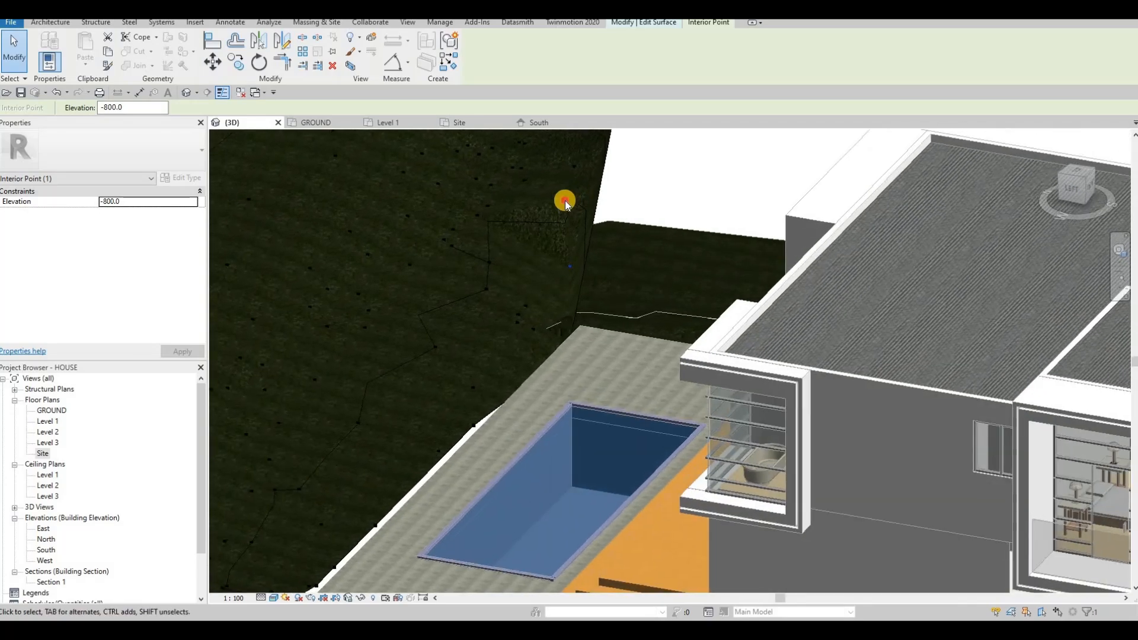
Set the boundary point at the slope's outer edge to elevation -800 and the lowest front boundary point to -1500.
left_click(575, 170)
middle_click_drag(673, 178, 503, 275, "shift")
left_click(501, 282)
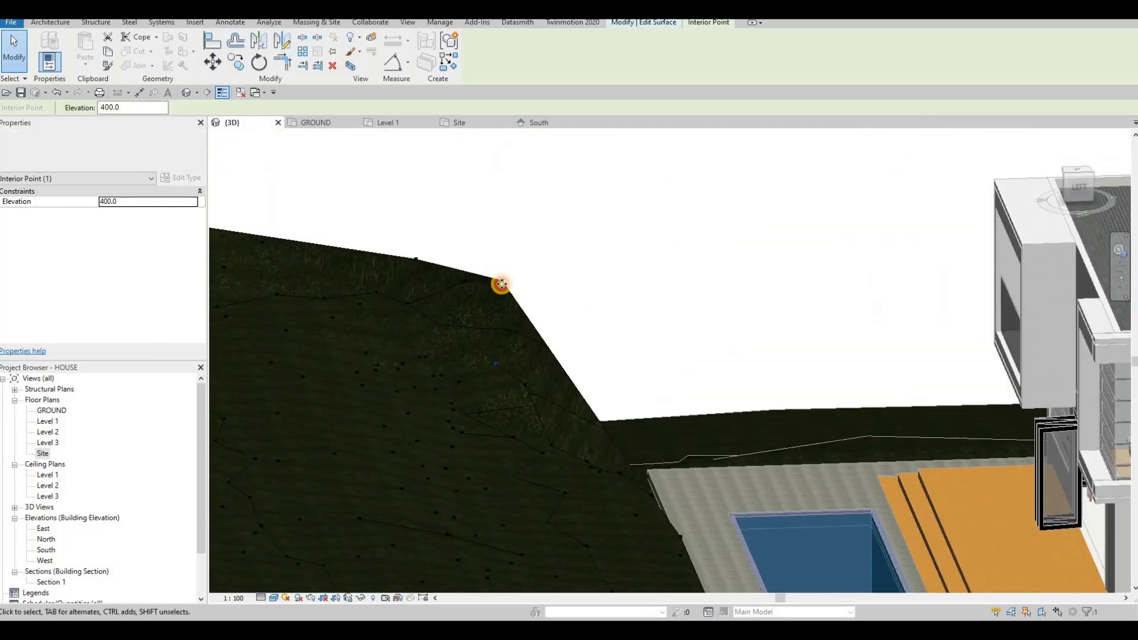
left_click(133, 202)
type("8")
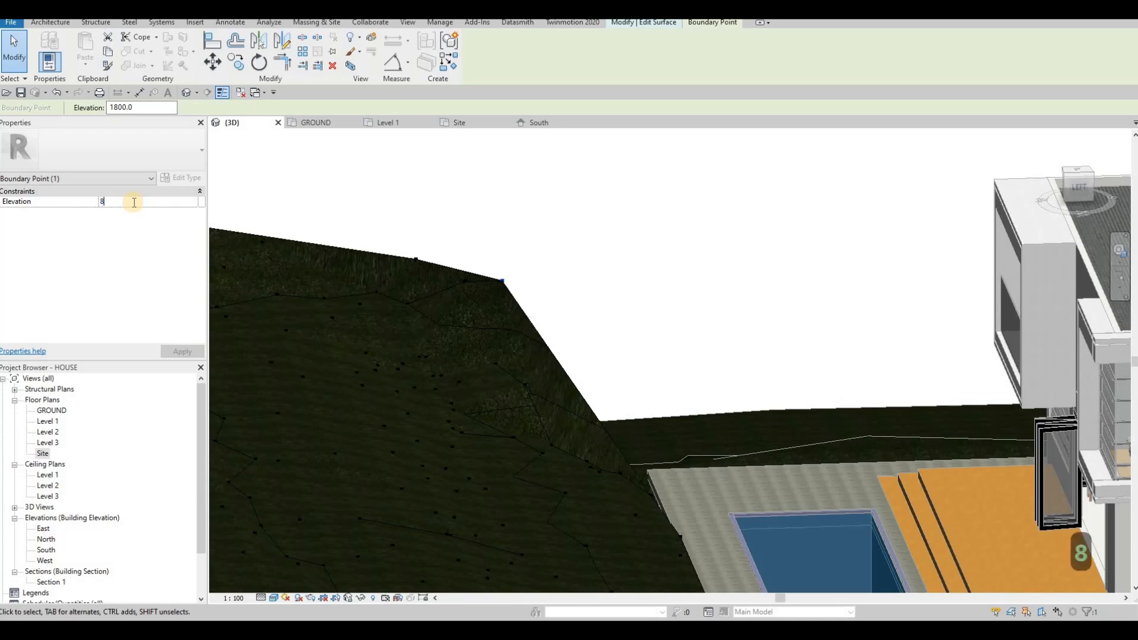
type("00")
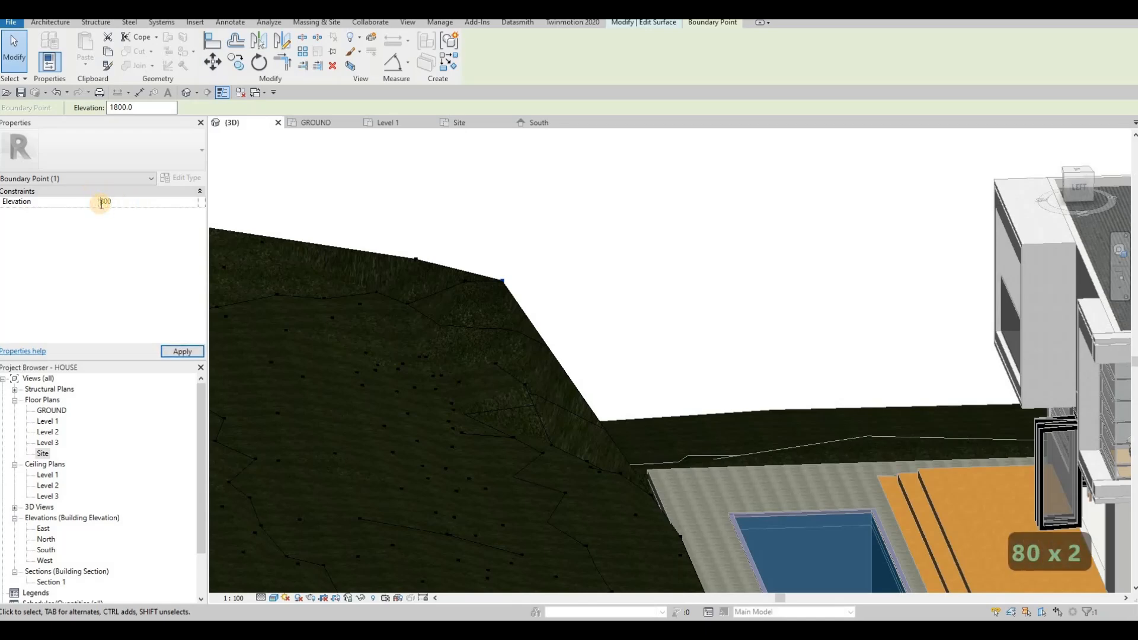
type("-")
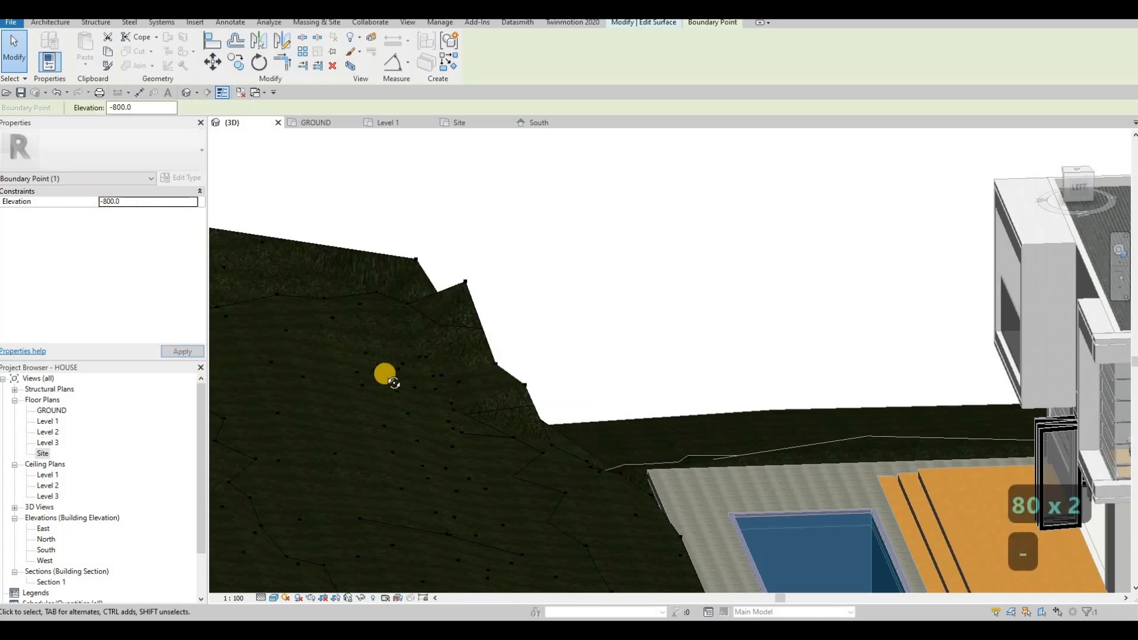
middle_click_drag(402, 400, 445, 382, "shift")
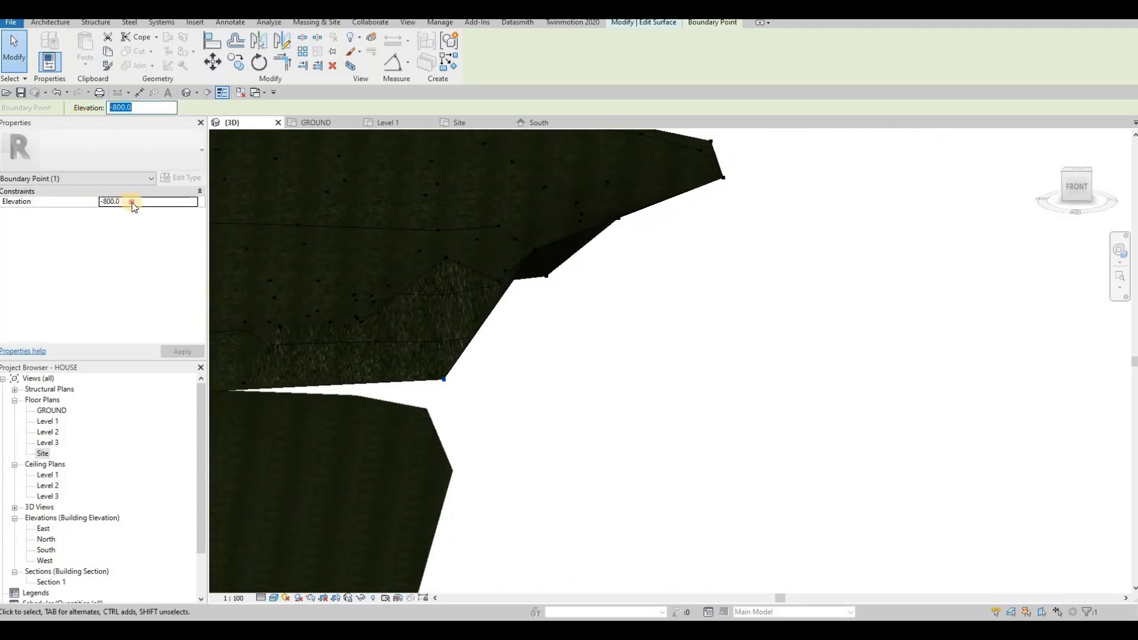
type("-1500")
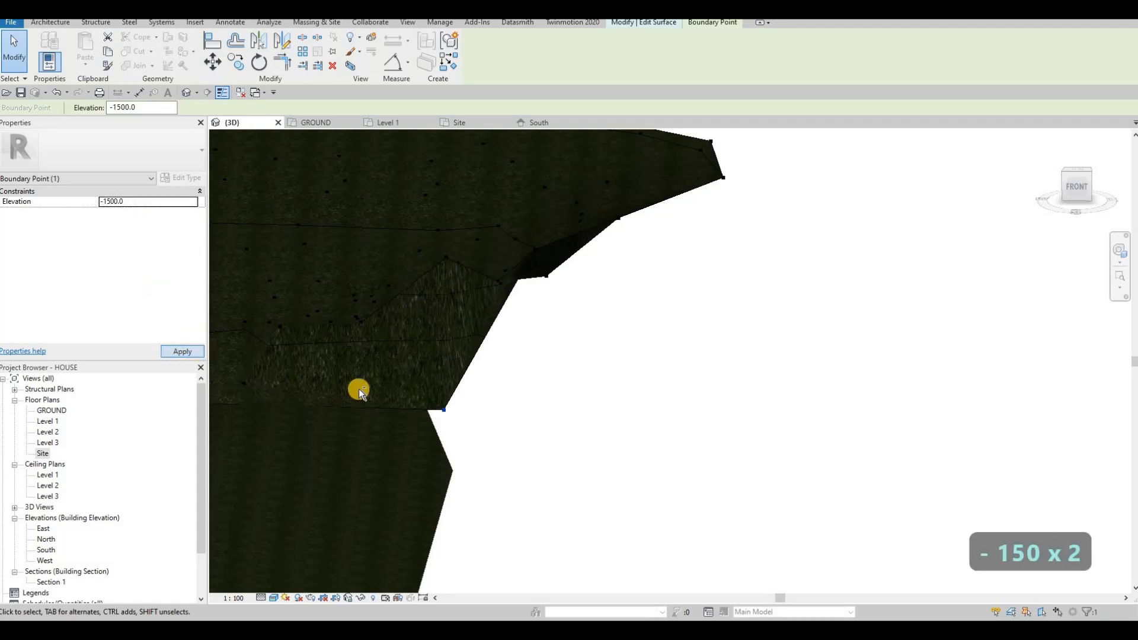
Set the elevation of the interior point at the inner top of the steep front slope to -500.
middle_click_drag(279, 371, 310, 344, "shift")
left_click(312, 338)
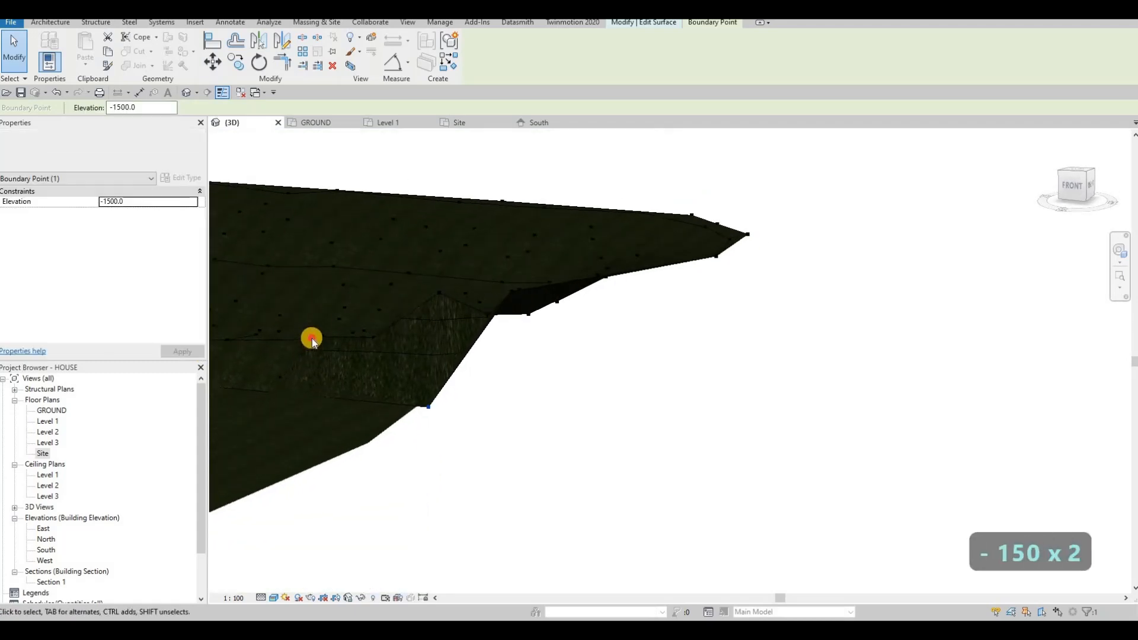
left_click(115, 201)
left_click(82, 200)
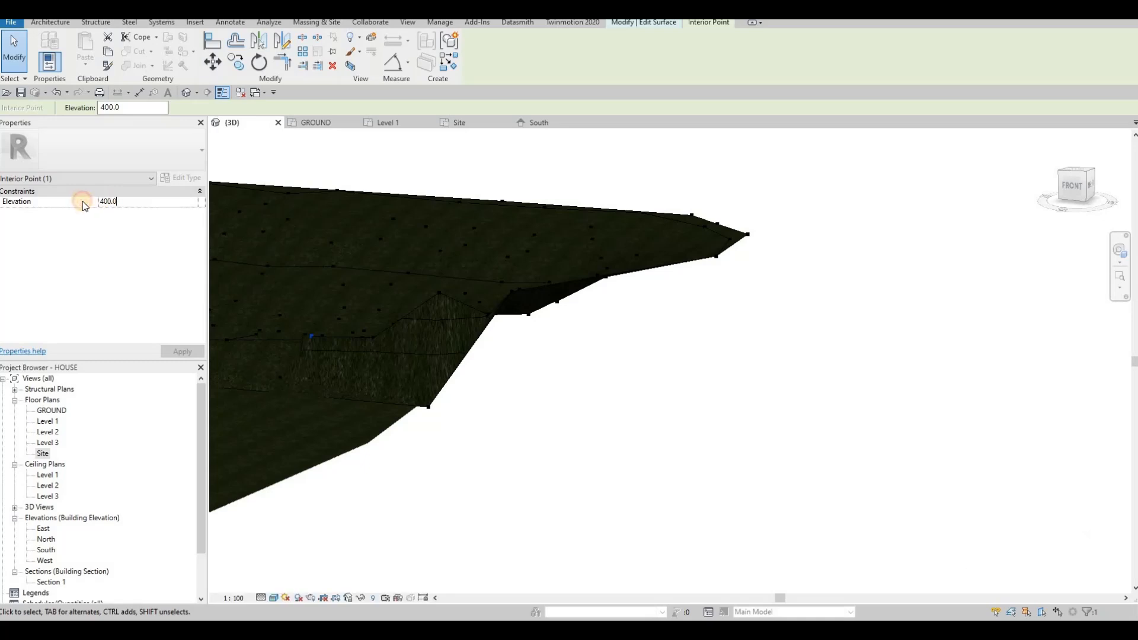
type("-")
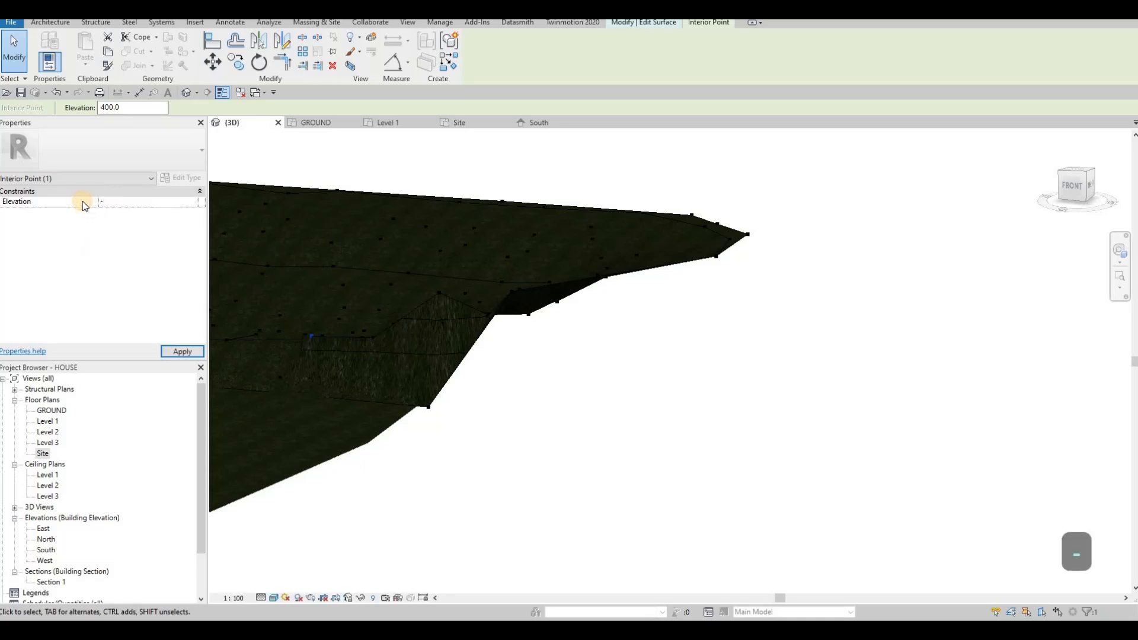
type("500")
left_click(182, 352)
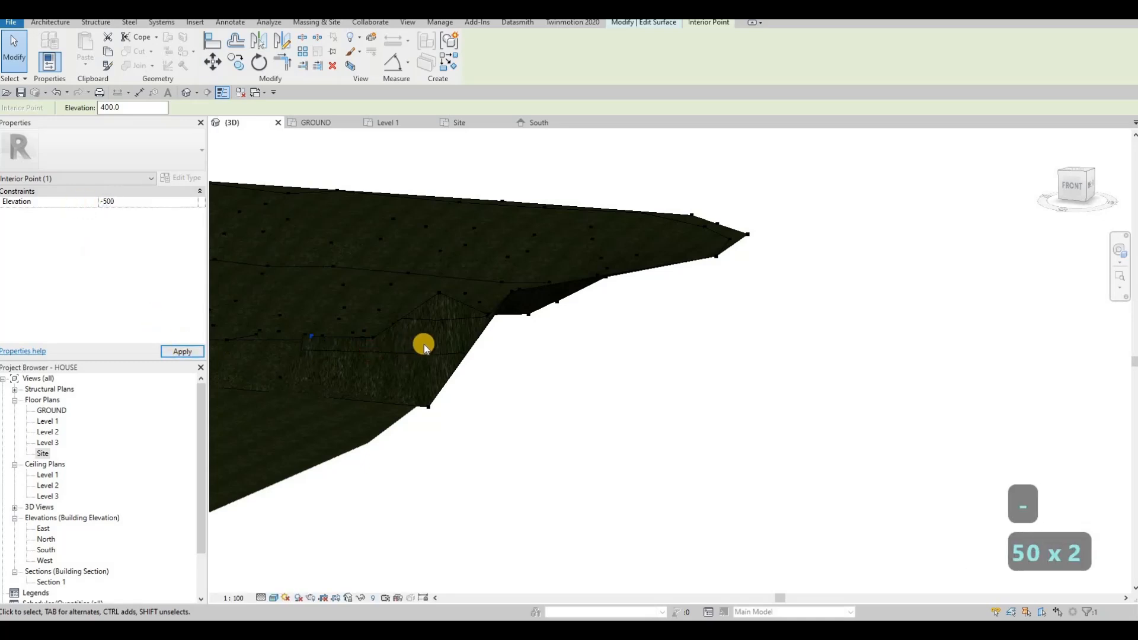
Set the elevation of the interior point at the peak of the steep front slope to -500.
left_click(438, 293)
left_click(142, 201)
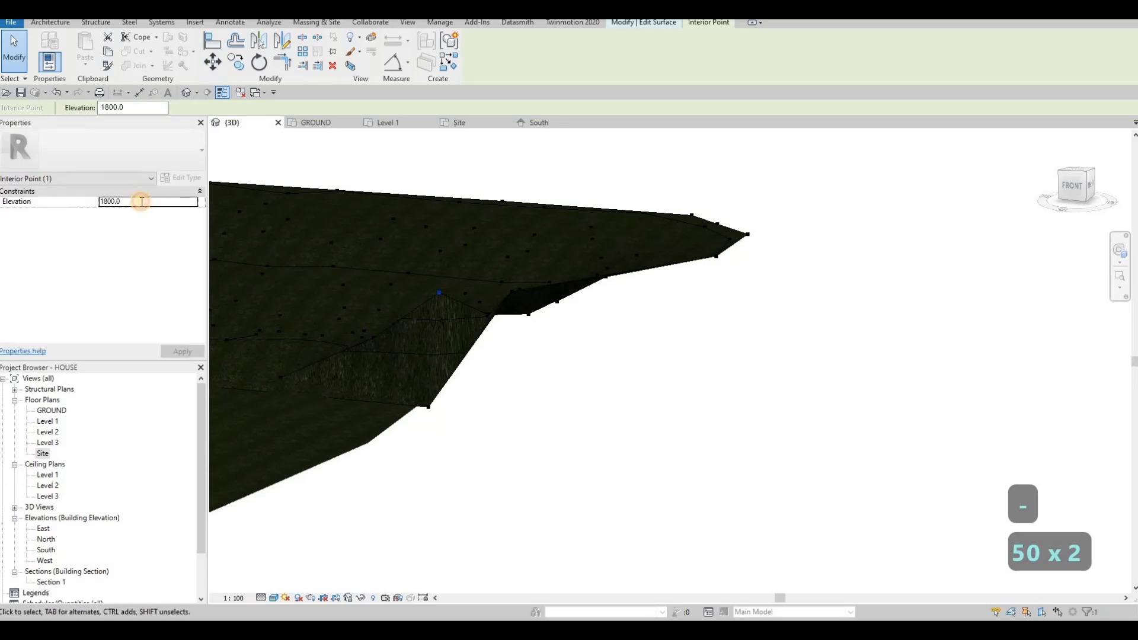
type("-500")
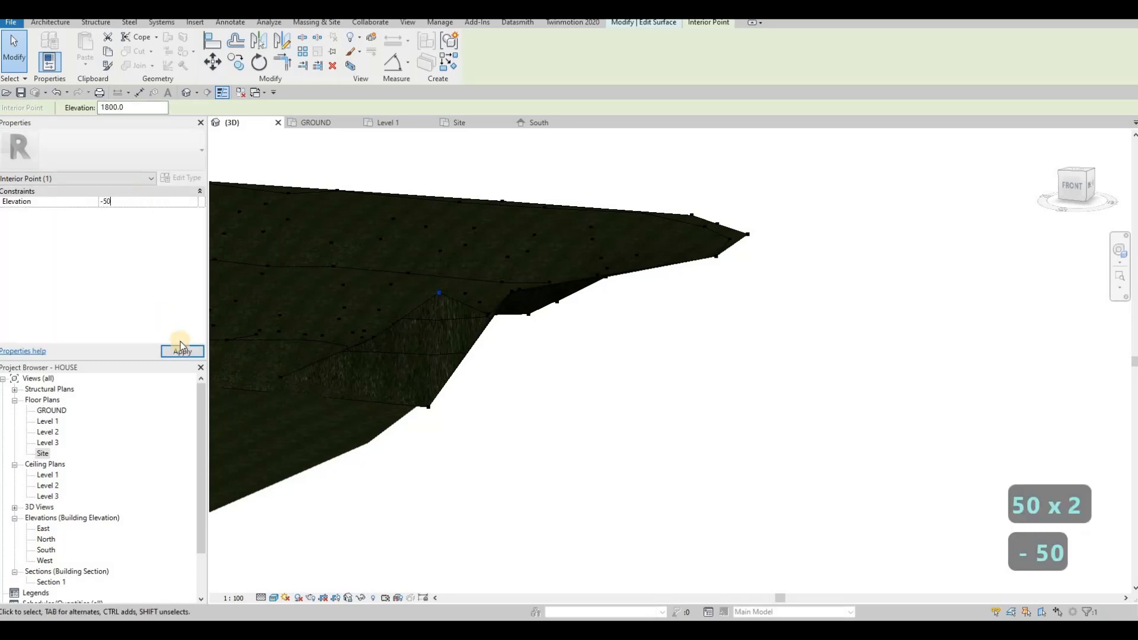
left_click(185, 352)
Set the elevation of the boundary point beside the dark overhang at the terrain's outer edge to -1800.
left_click(511, 293)
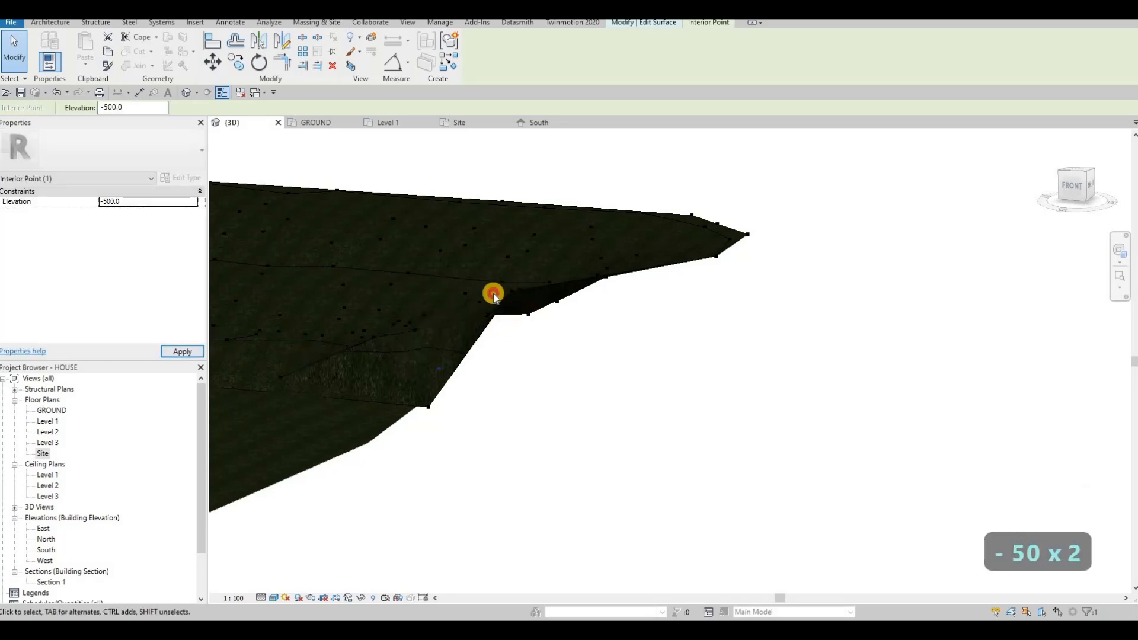
left_click(149, 202)
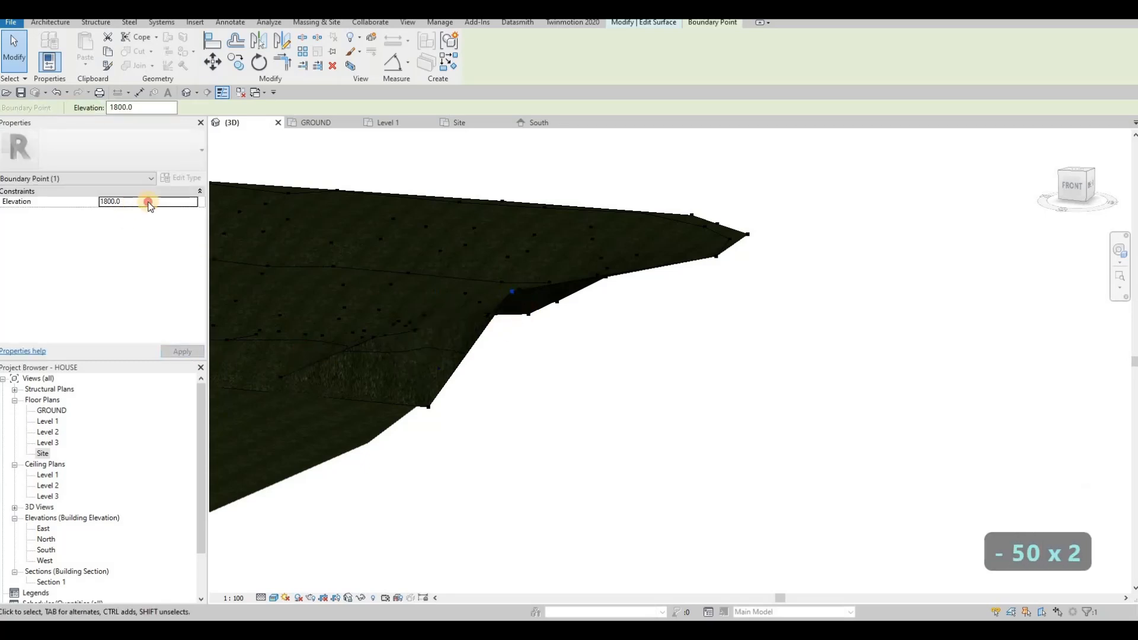
left_click(102, 202)
type("-")
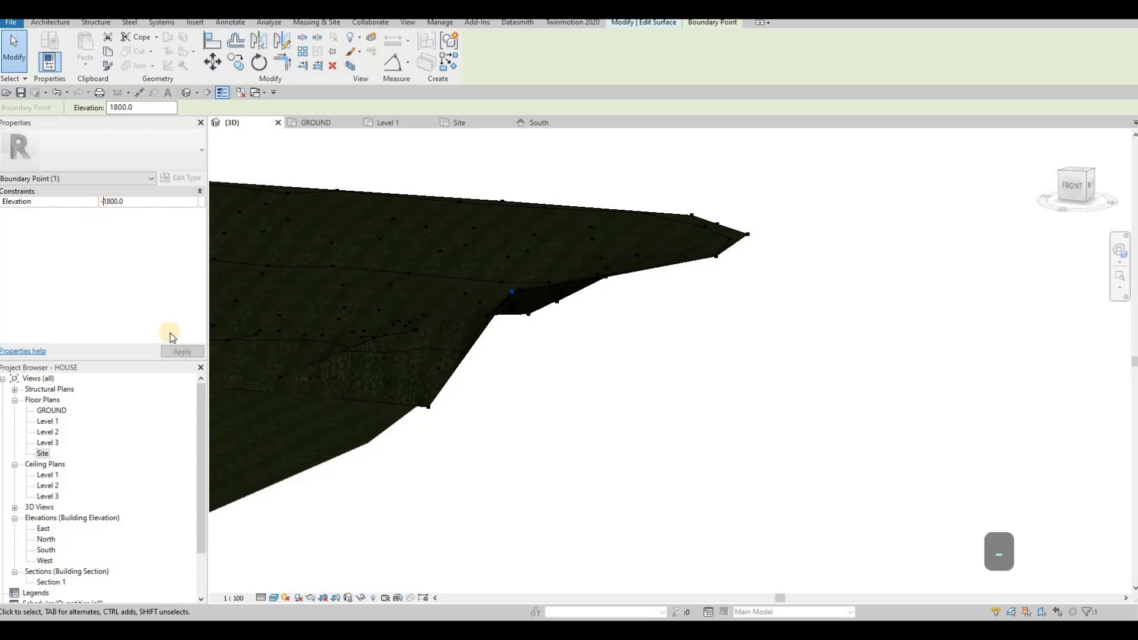
left_click(183, 351)
Set the elevation of the interior point along the crest of the newly lowered slope to 500.
middle_click_drag(591, 376, 418, 379, "shift")
scroll(441, 347, "up", 6)
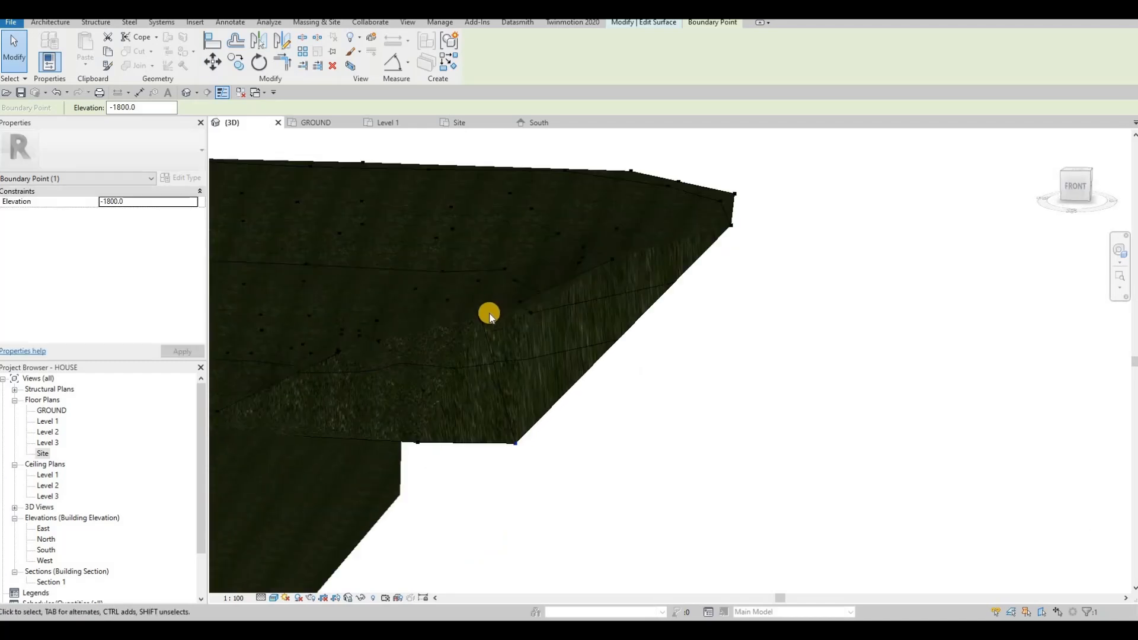
left_click(136, 201)
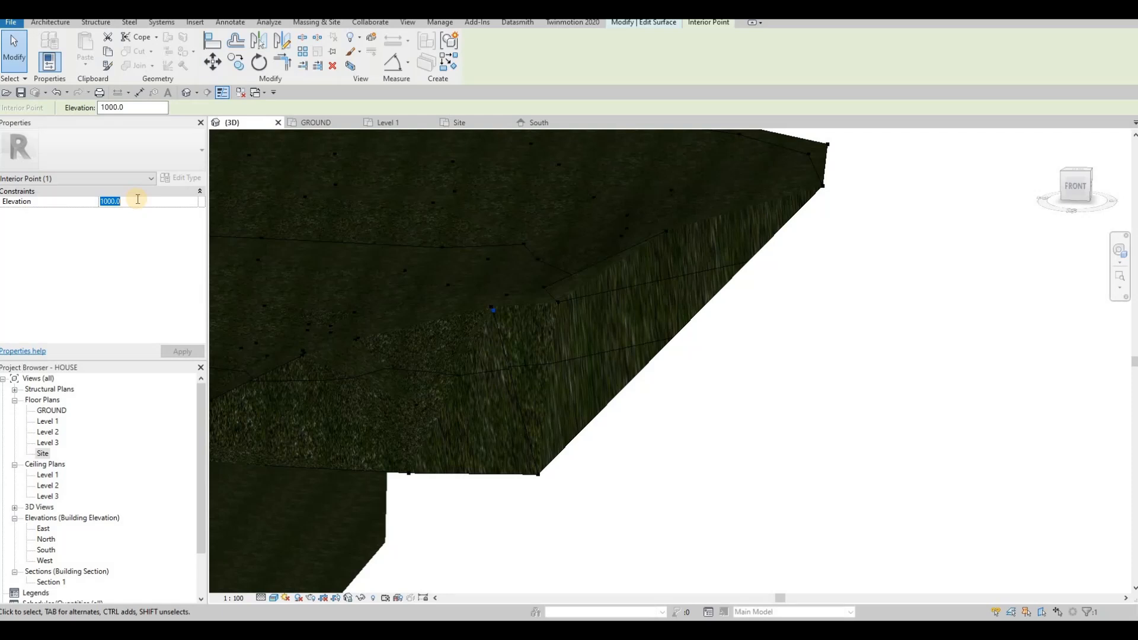
type("500")
left_click(178, 353)
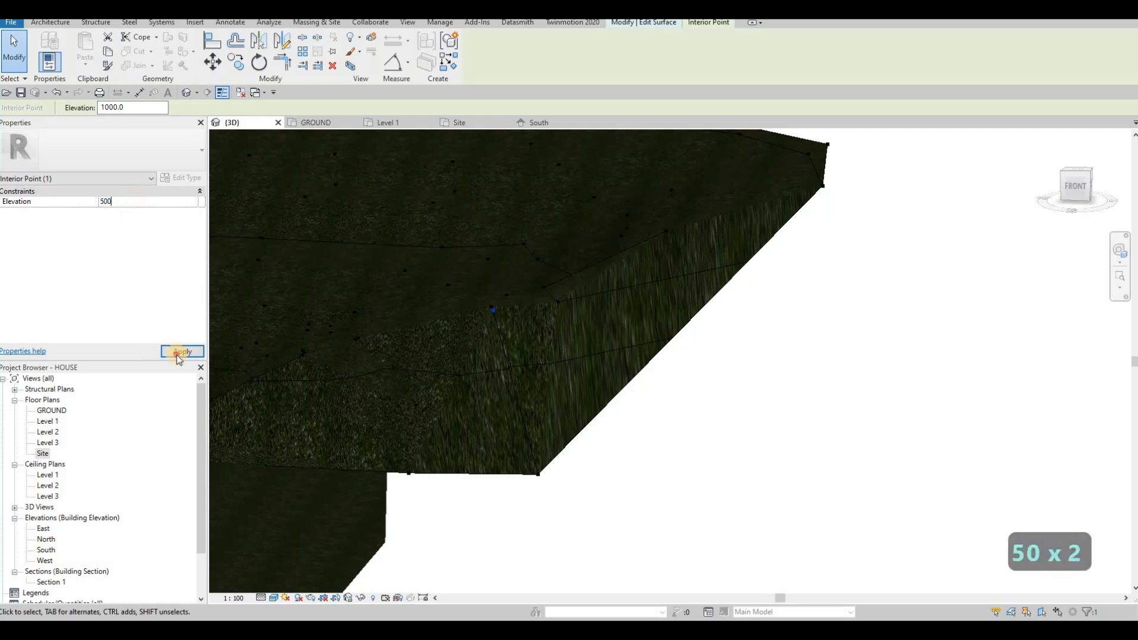
Set the elevation of the interior point just uphill of the previous one to 600.
scroll(483, 325, "down", 10)
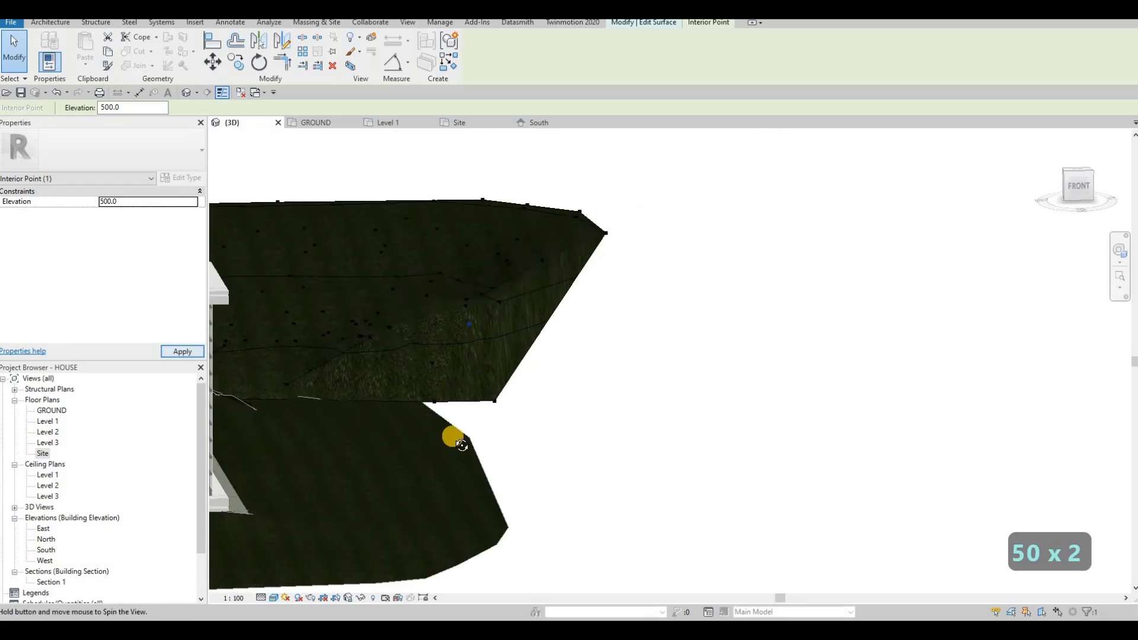
scroll(471, 361, "up", 10)
left_click(462, 304)
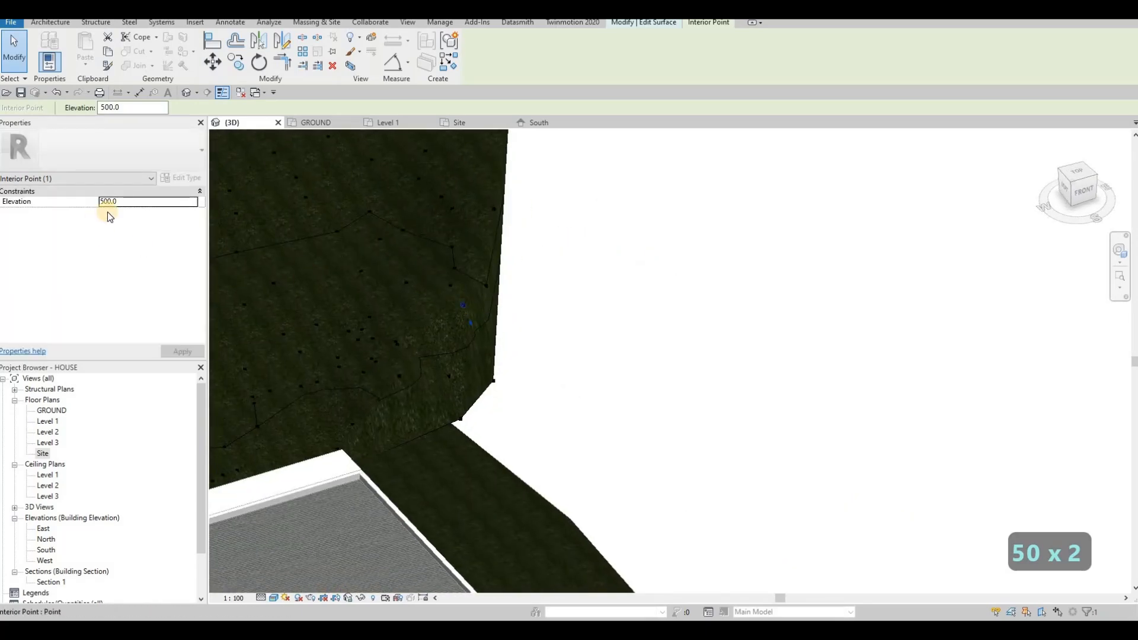
left_click(140, 203)
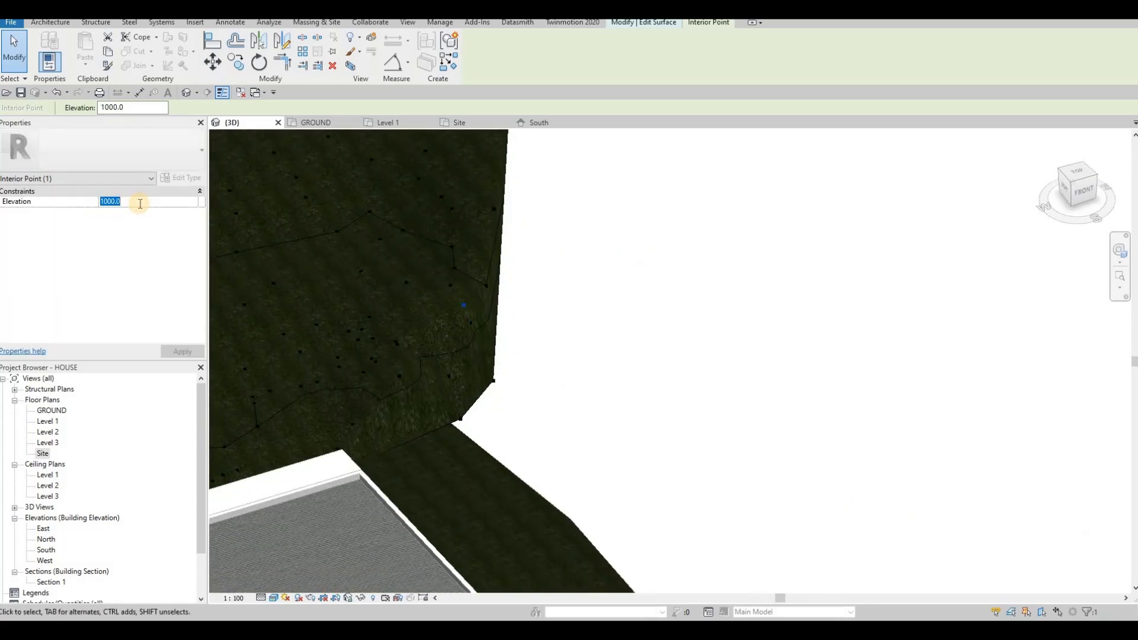
type("600")
left_click(176, 351)
Set the elevation of the interior point close to the terrain's outer boundary to 400 and clear the selection.
left_click(484, 286)
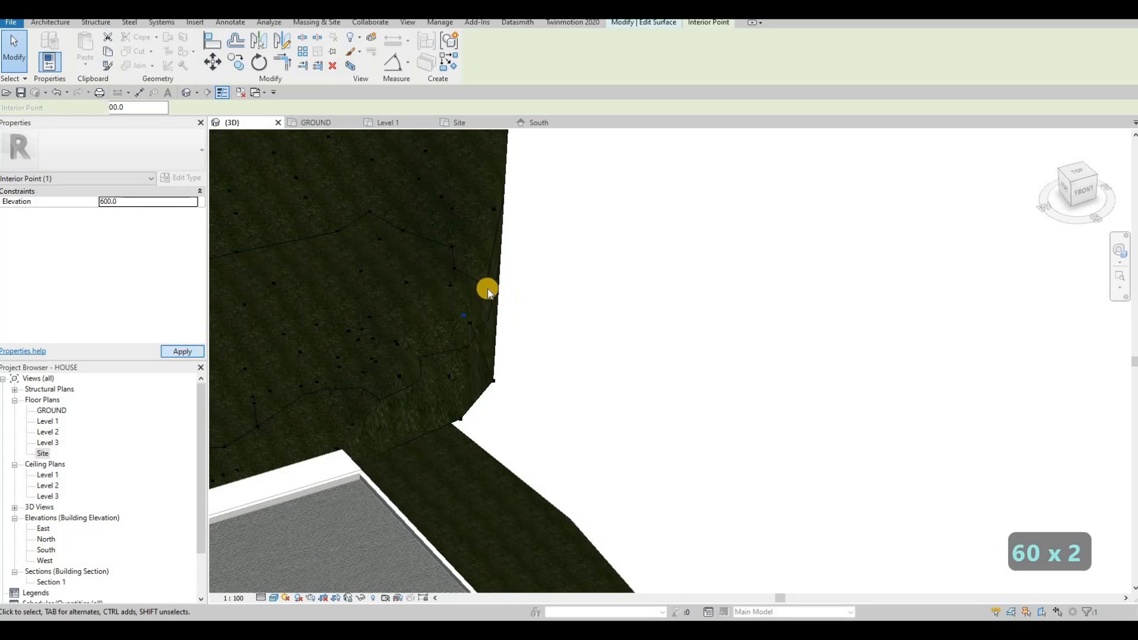
left_click(148, 203)
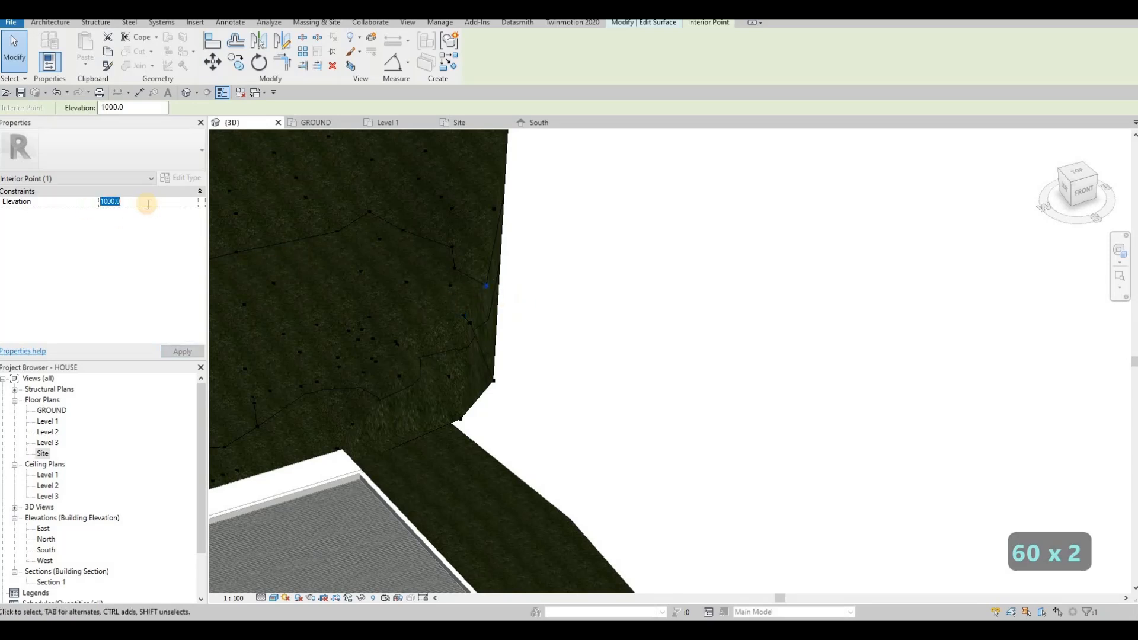
type("400")
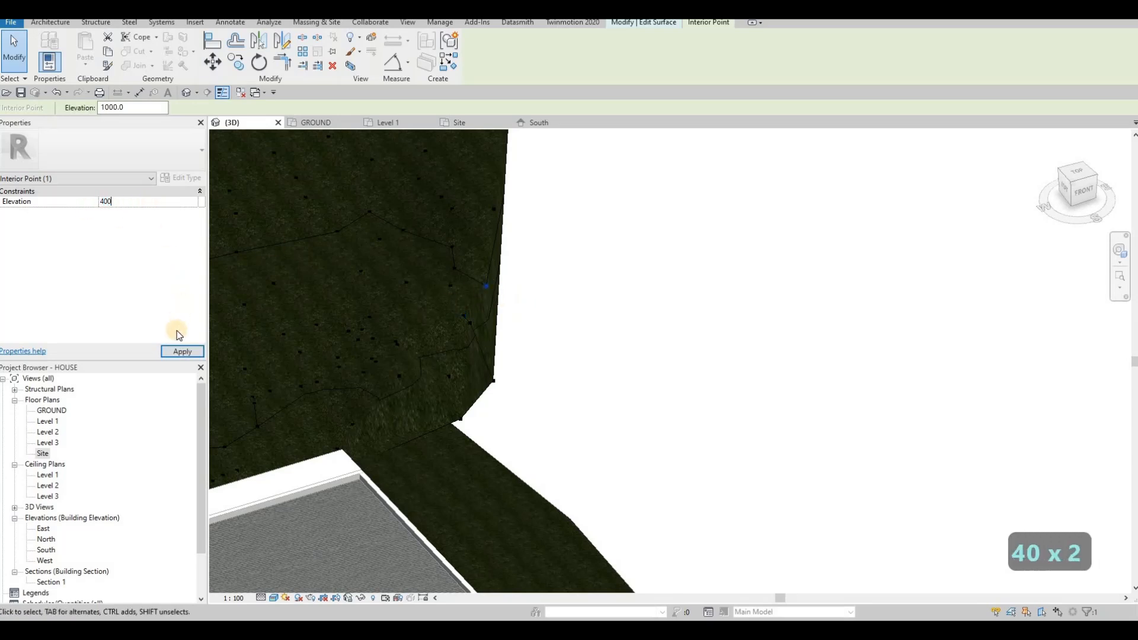
middle_click_drag(399, 226, 398, 312, "shift")
scroll(397, 323, "down", 6)
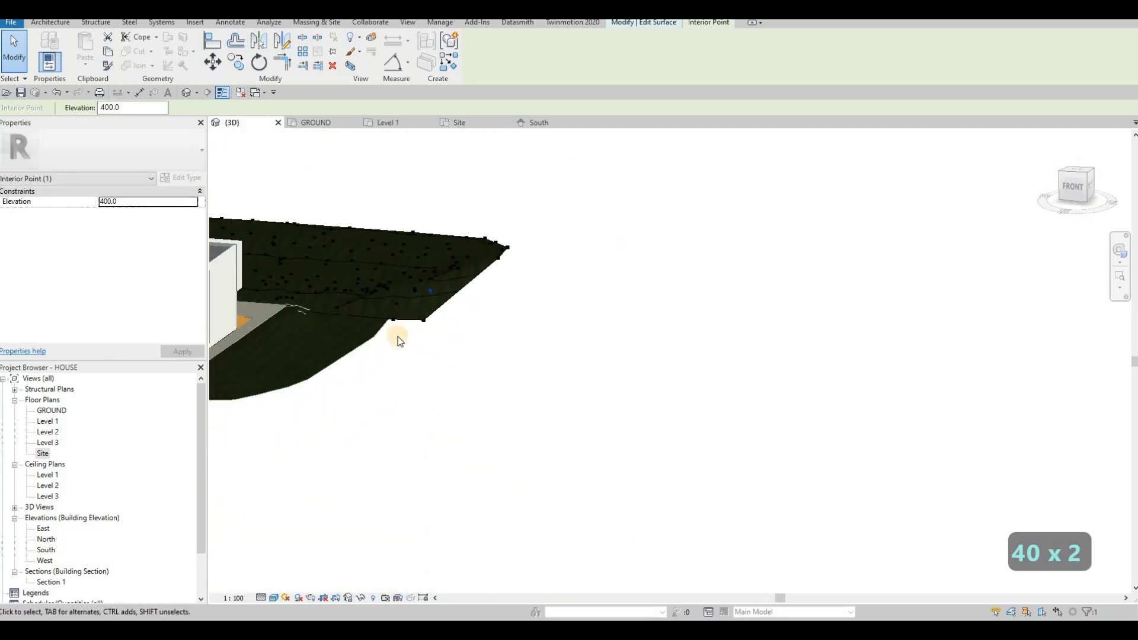
middle_click_drag(444, 426, 318, 355, "shift")
key("Escape")
Set the elevation of the boundary point midway along the pool deck's outer edge to -500.
scroll(355, 358, "up", 2)
middle_click_drag(498, 406, 709, 324, "shift")
scroll(709, 324, "up", 2)
scroll(709, 320, "up", 4)
left_click(708, 317)
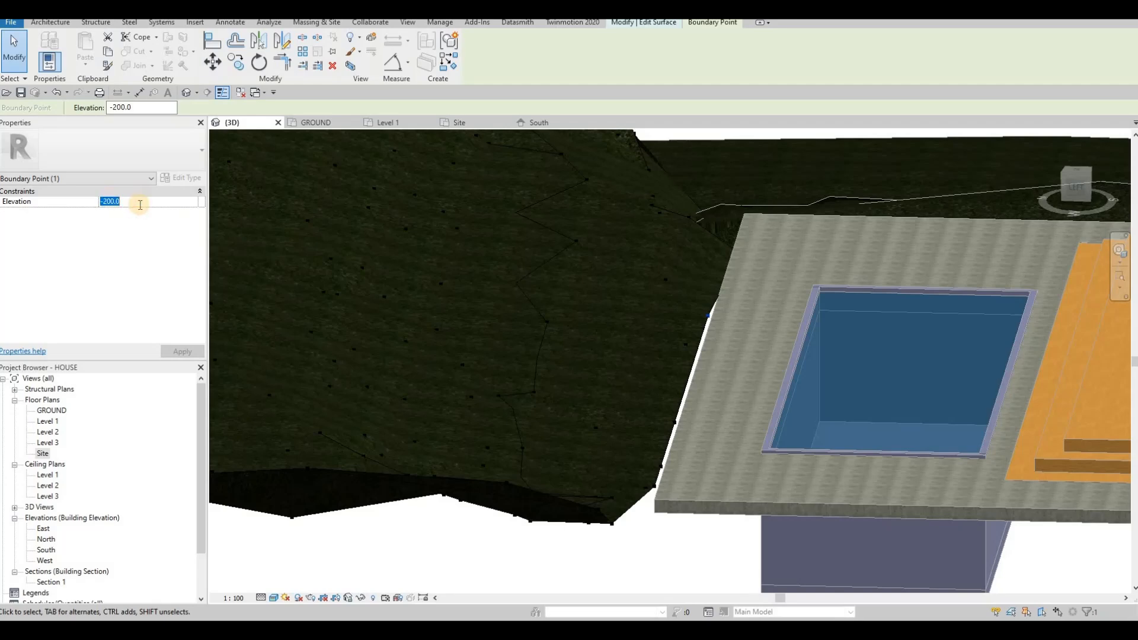
type("-500")
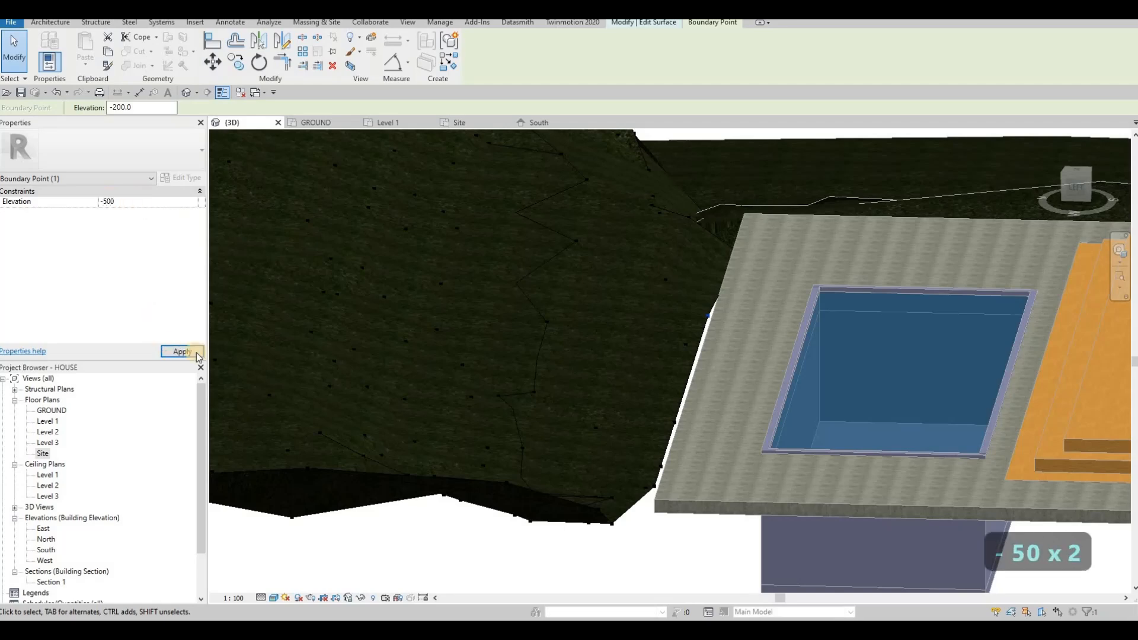
left_click(198, 354)
Set the elevation of the next two boundary points along the pool deck's outer edge to -500 each.
left_click(674, 421)
left_click(137, 203)
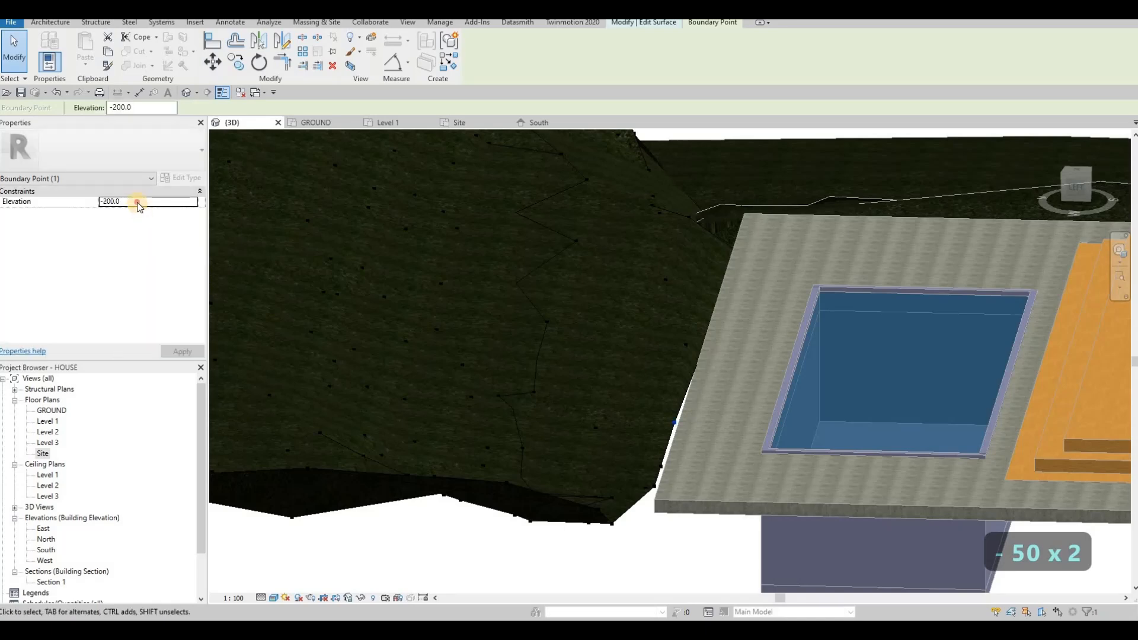
type("-500")
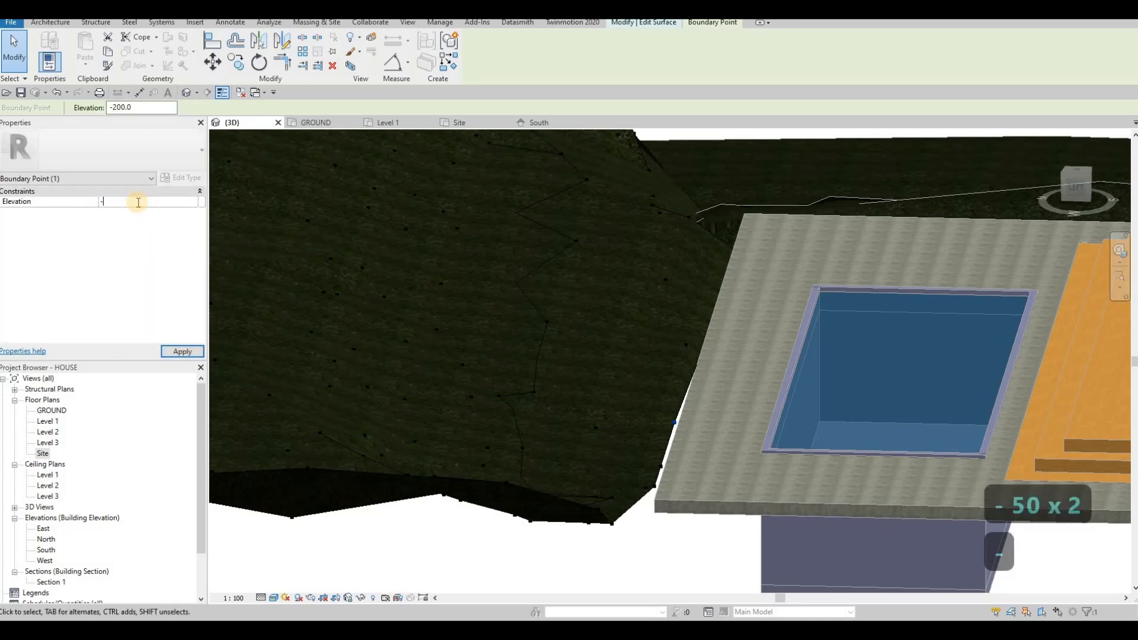
left_click(659, 470)
left_click(137, 202)
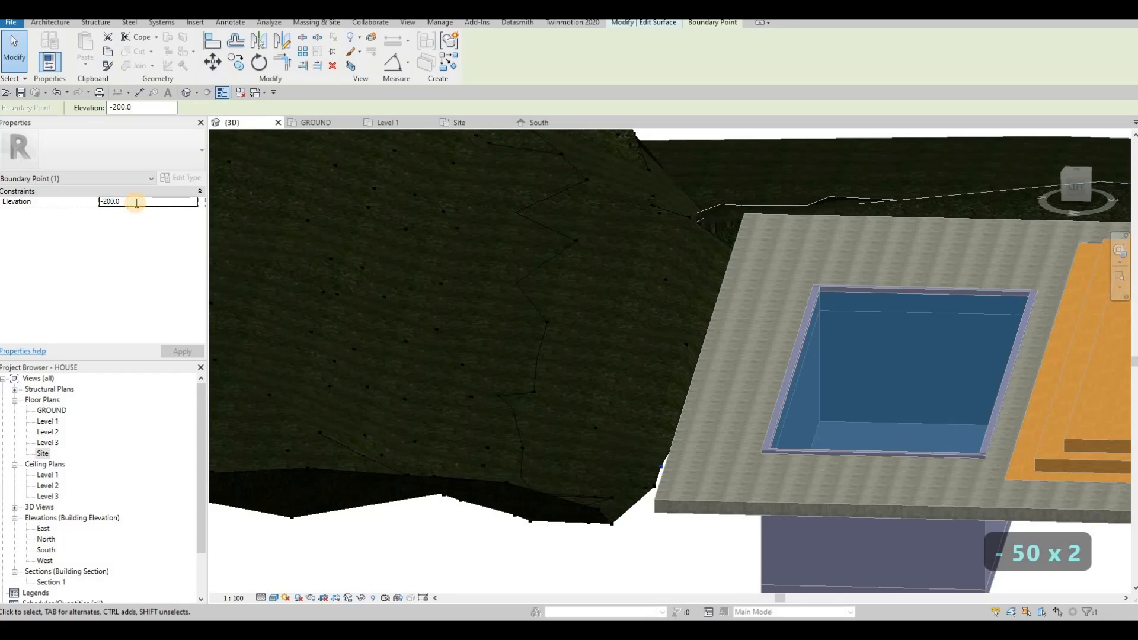
type("-500")
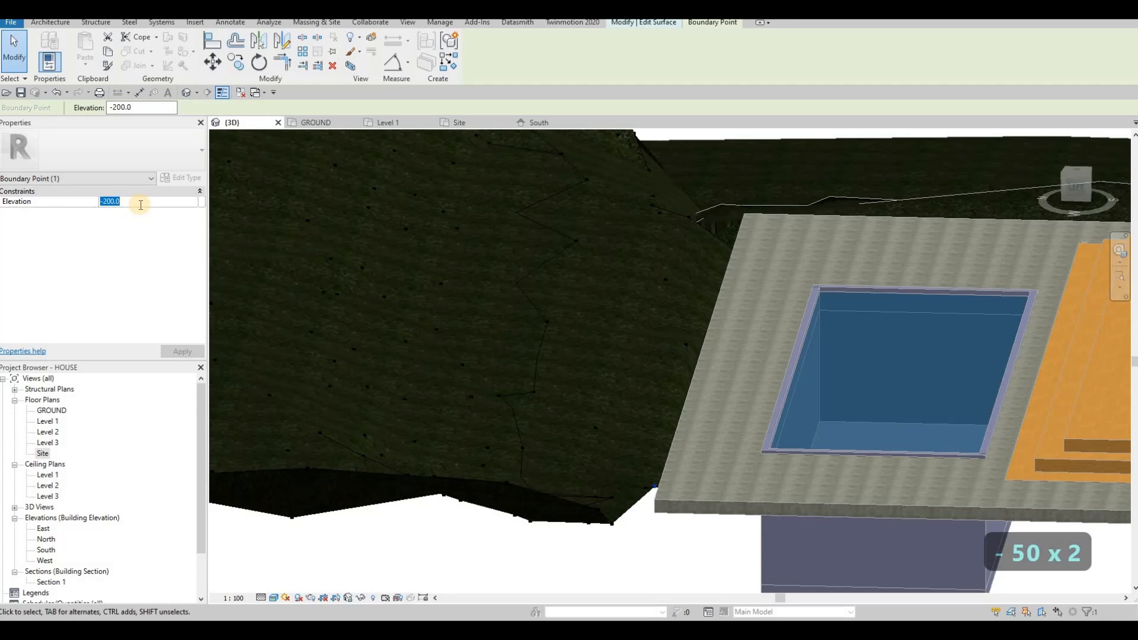
Set the elevation of the boundary point at the pool deck's outer corner to -500.
type("-500")
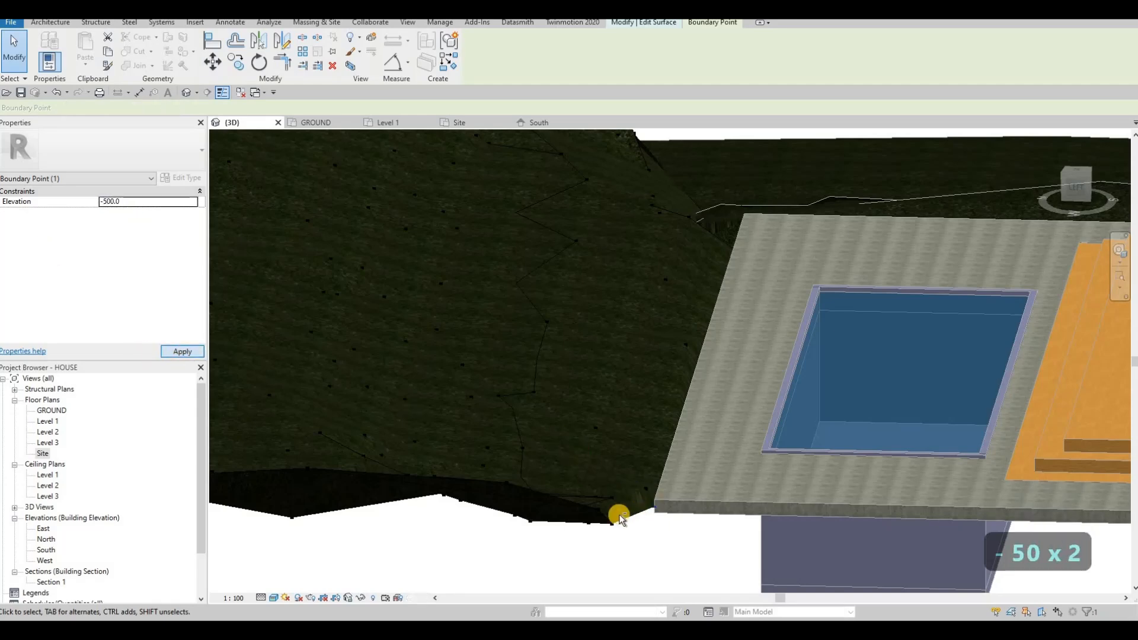
middle_click_drag(462, 513, 484, 513, "shift")
middle_click_drag(336, 485, 257, 412, "shift")
scroll(334, 438, "down", 2)
scroll(304, 457, "down", 2)
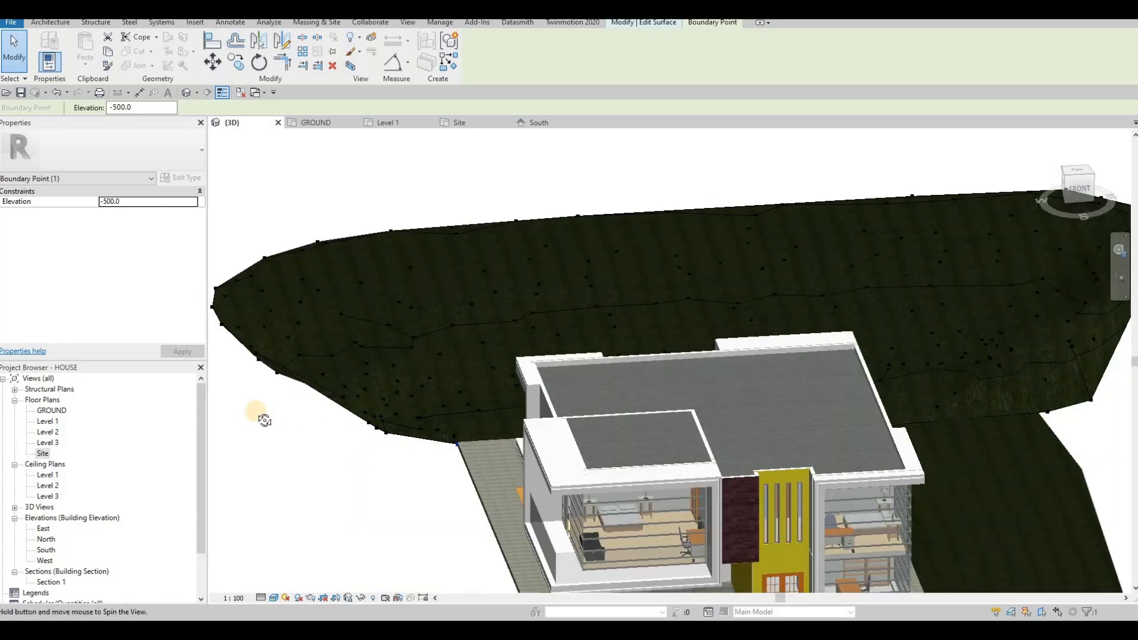
Set the elevation of the boundary point at the terrain's west tip to 1800 and clear the selection.
scroll(307, 360, "up", 2)
middle_click_drag(307, 360, 358, 264, "shift")
left_click(353, 267)
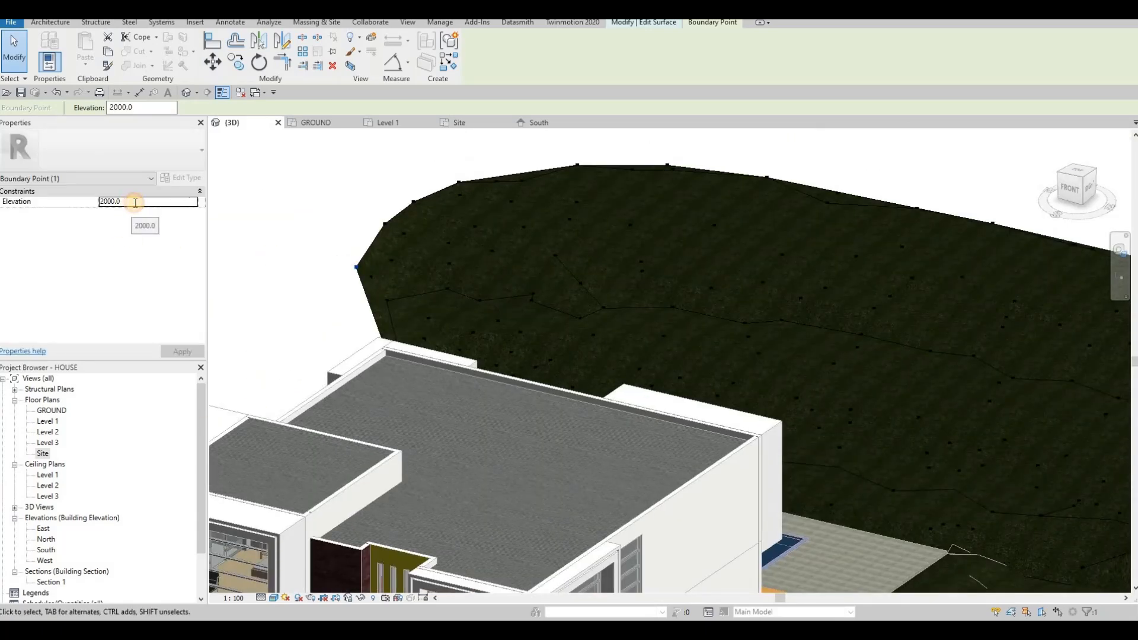
type("1800")
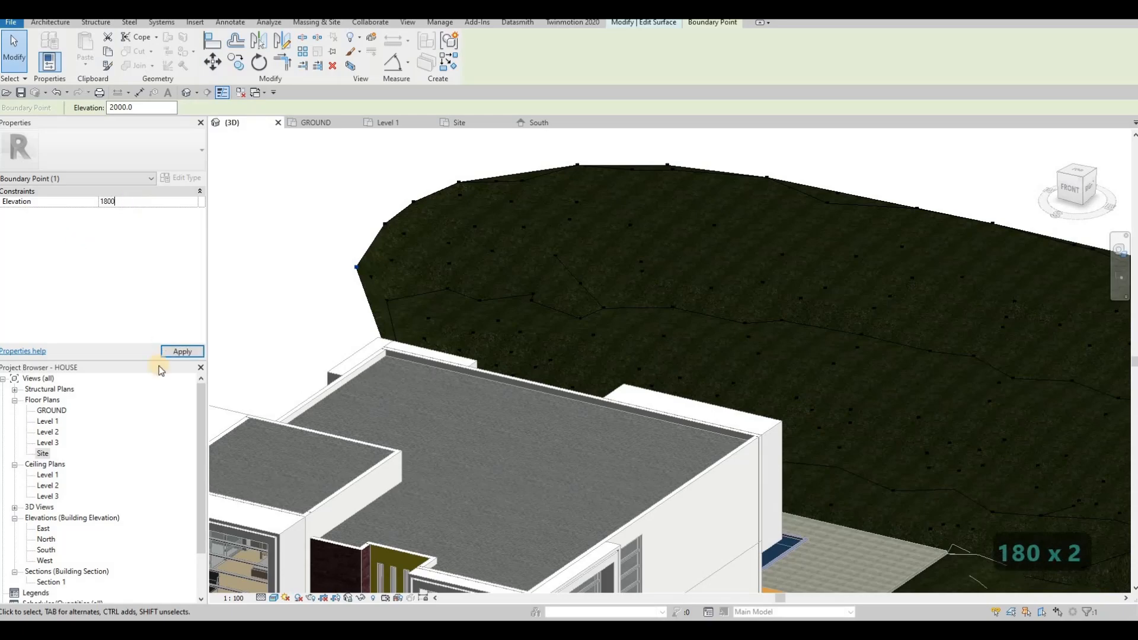
left_click(183, 352)
key("Escape")
Check the elevations of the boundary points beside the pool deck's west corner and examine the terrain's overall slope from the front.
middle_click_drag(419, 343, 315, 239, "shift")
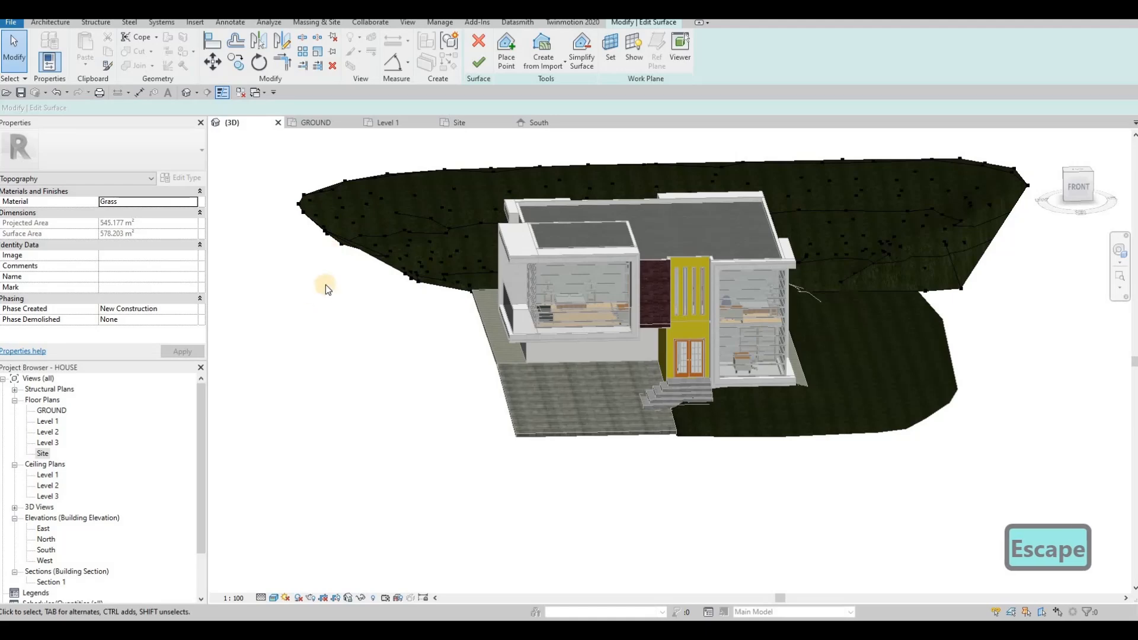
middle_click_drag(326, 284, 403, 310, "shift")
scroll(401, 308, "up", 2)
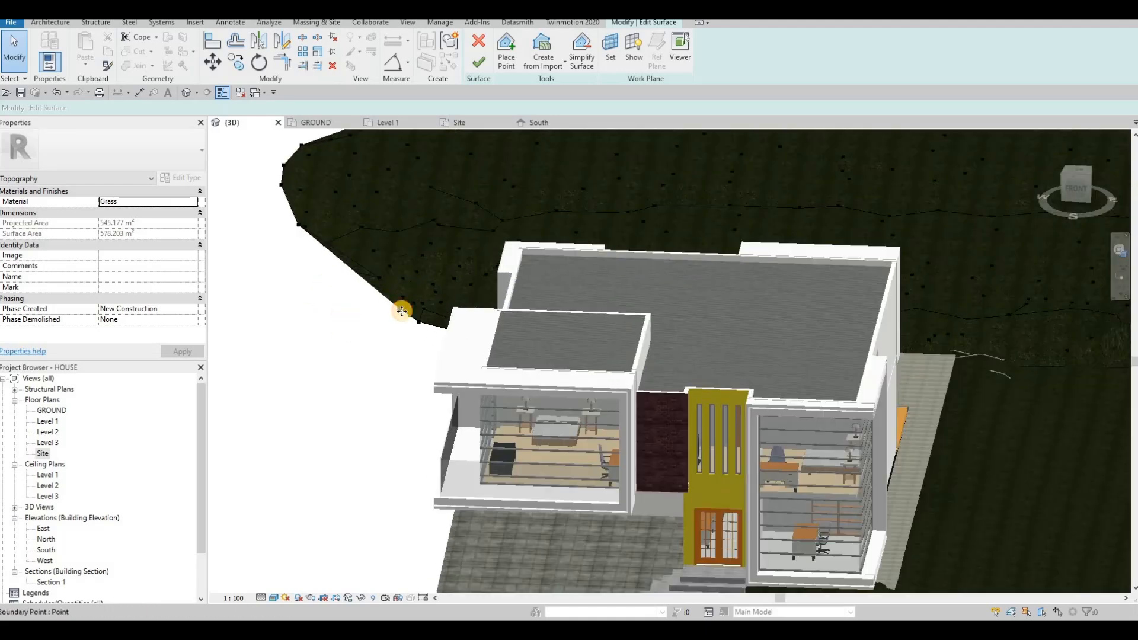
left_click(400, 309)
middle_click_drag(459, 344, 468, 353, "shift")
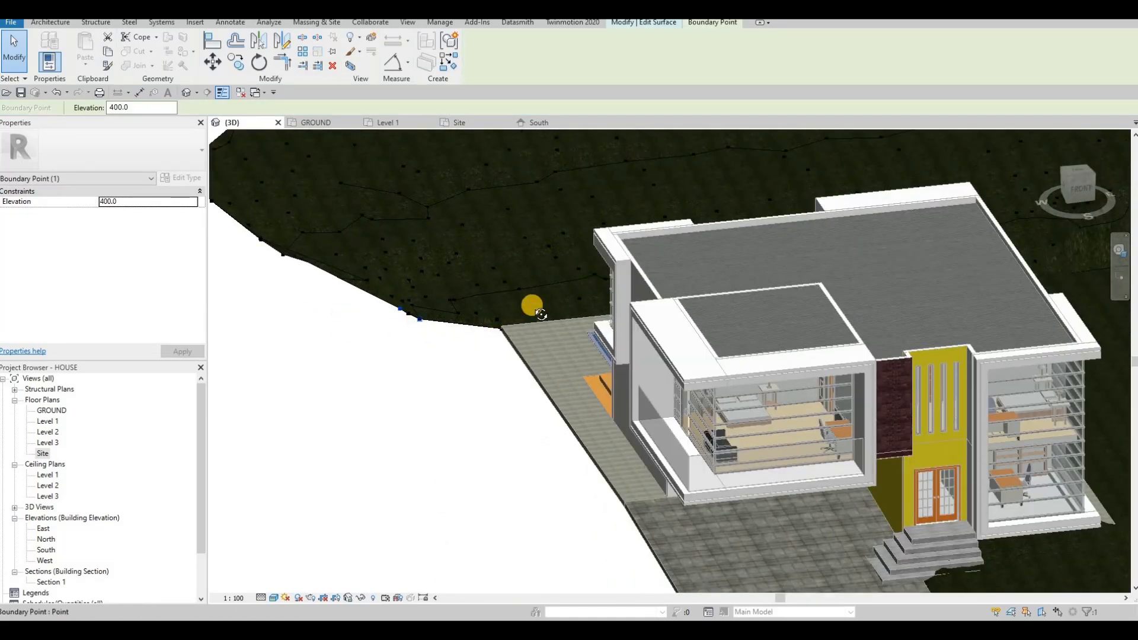
middle_click_drag(493, 317, 422, 309, "shift")
scroll(415, 332, "down", 3)
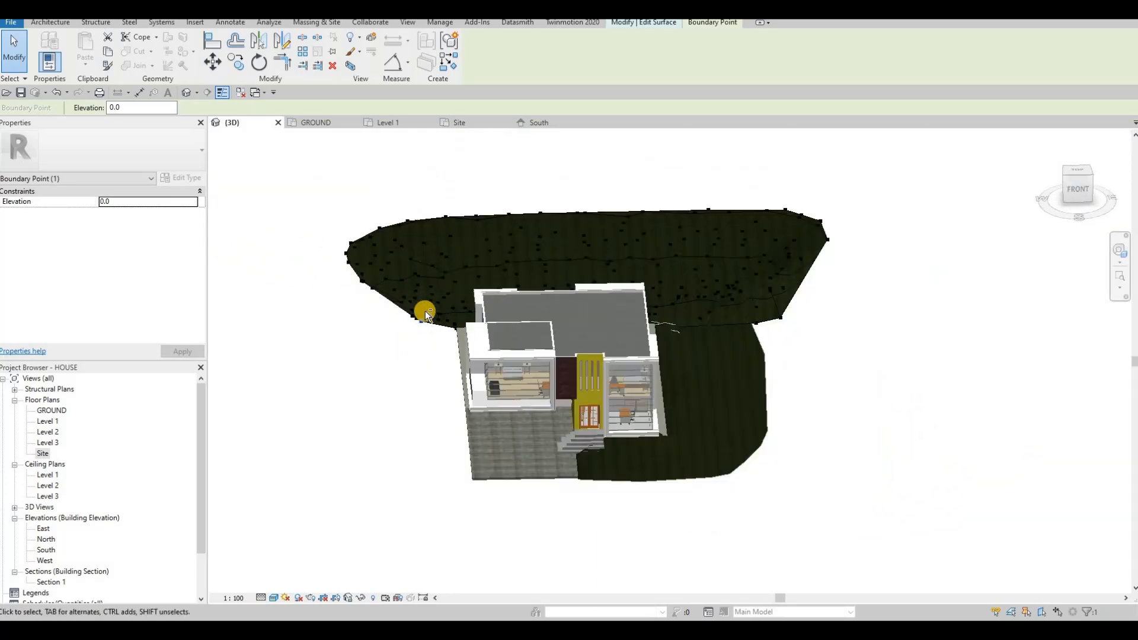
middle_click_drag(562, 301, 802, 351, "shift")
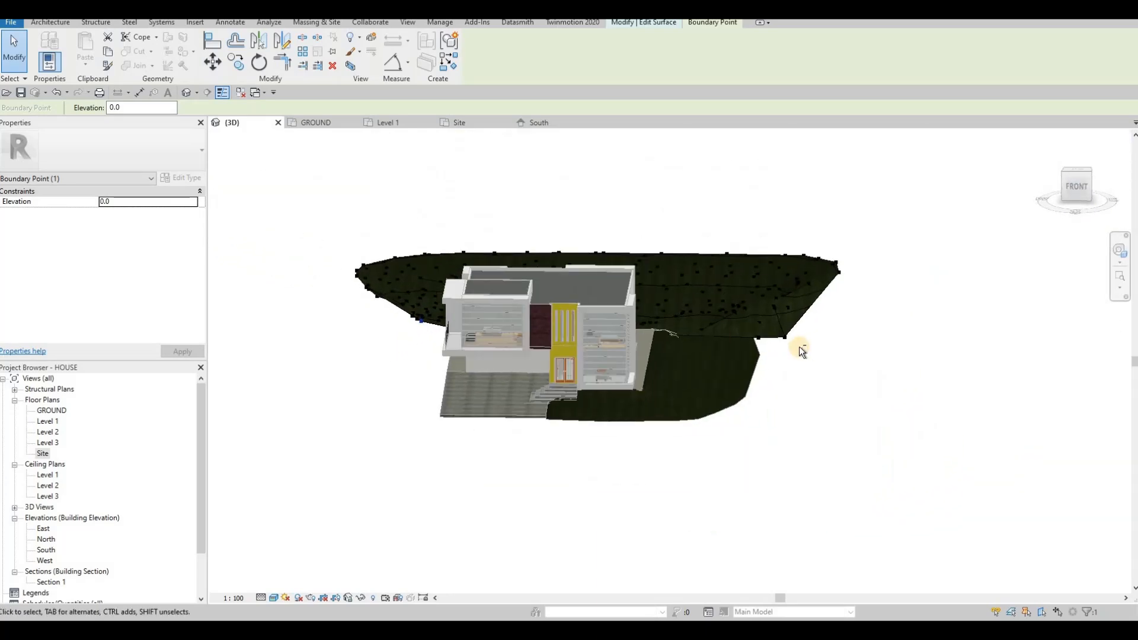
middle_click_drag(841, 314, 688, 373, "shift")
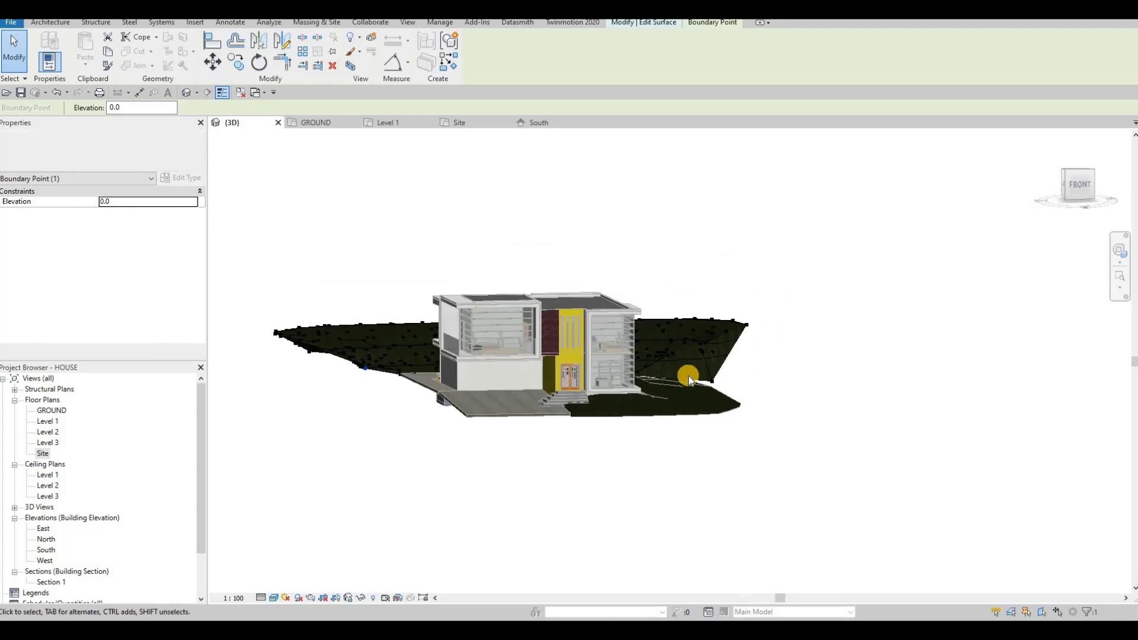
scroll(688, 374, "up", 3)
Compare the terrain profile with the levels in the South elevation and finish the surface edit.
left_click(548, 122)
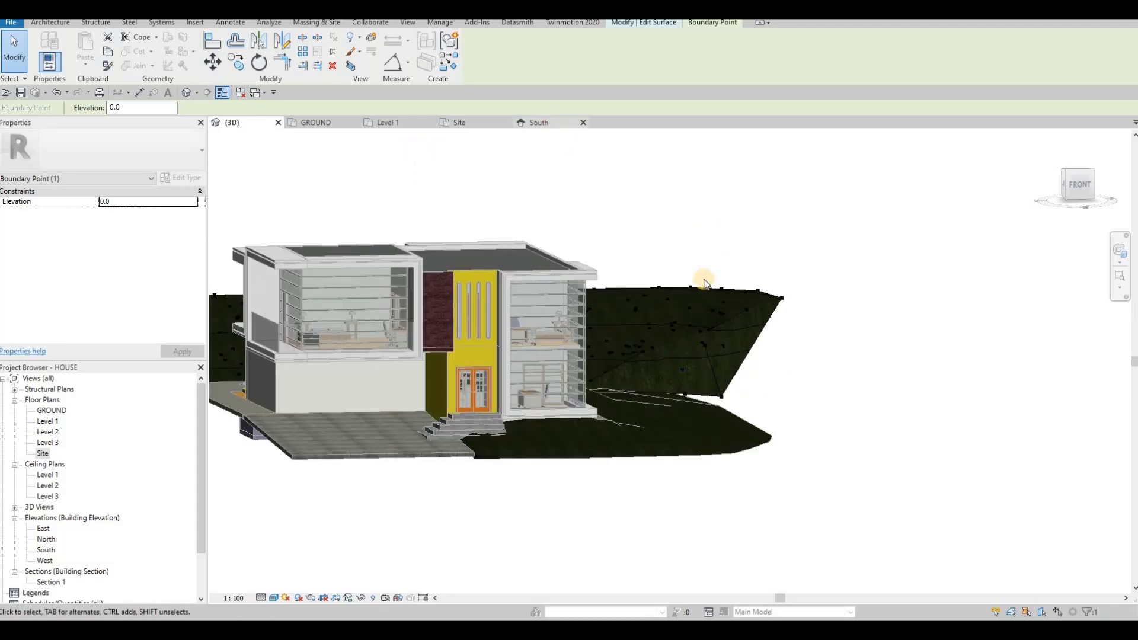
scroll(785, 326, "up", 2)
key("Escape")
scroll(665, 389, "up", 2)
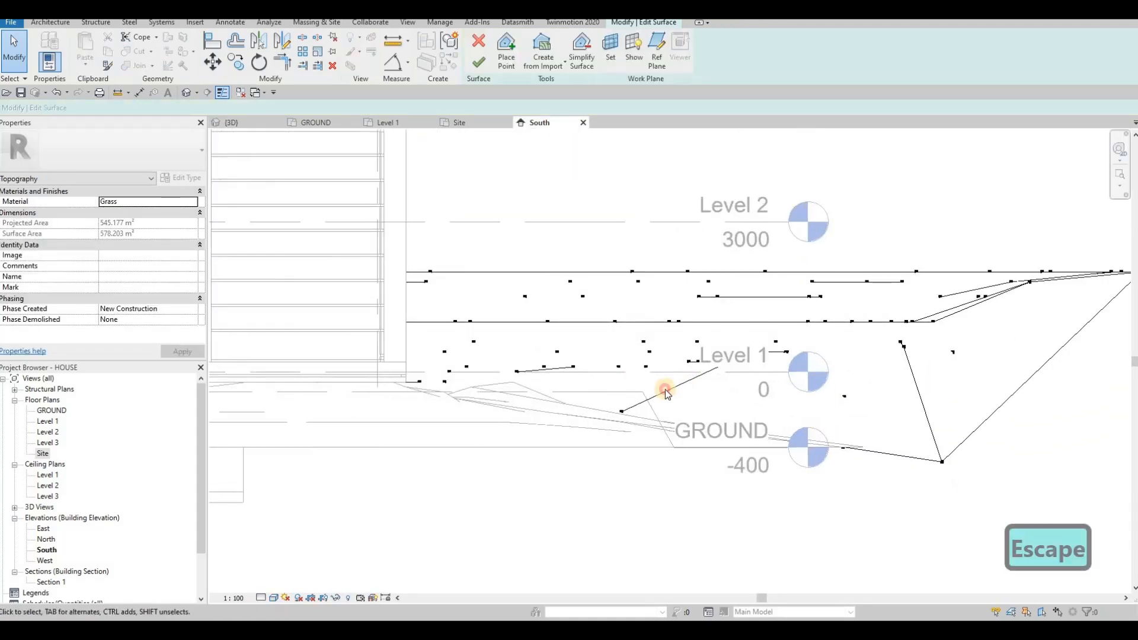
key("Escape")
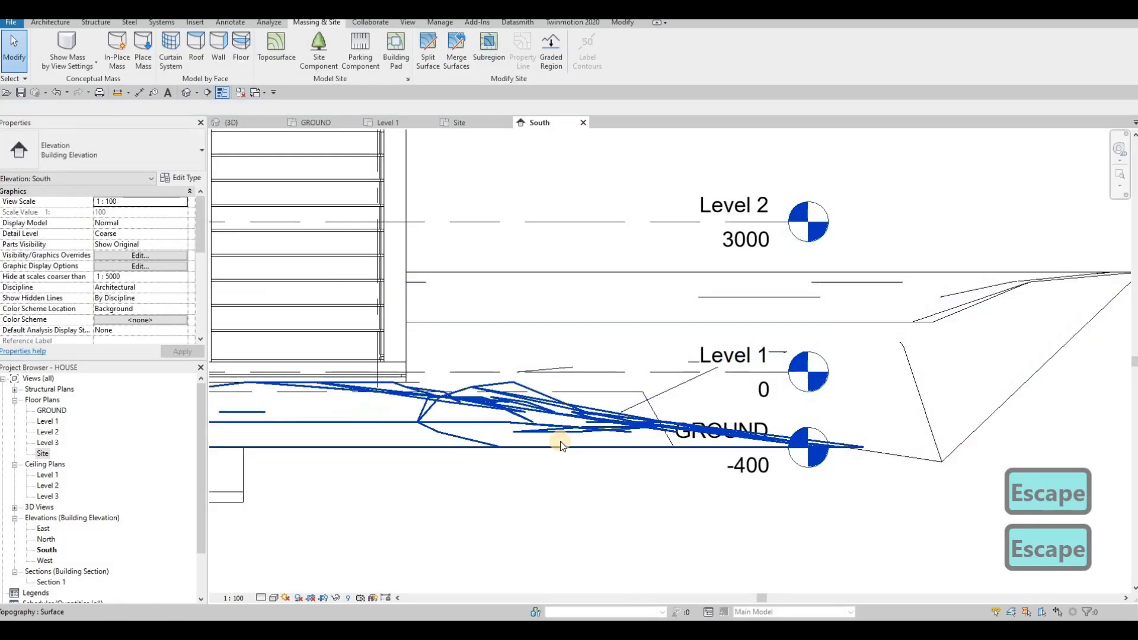
left_click(877, 414)
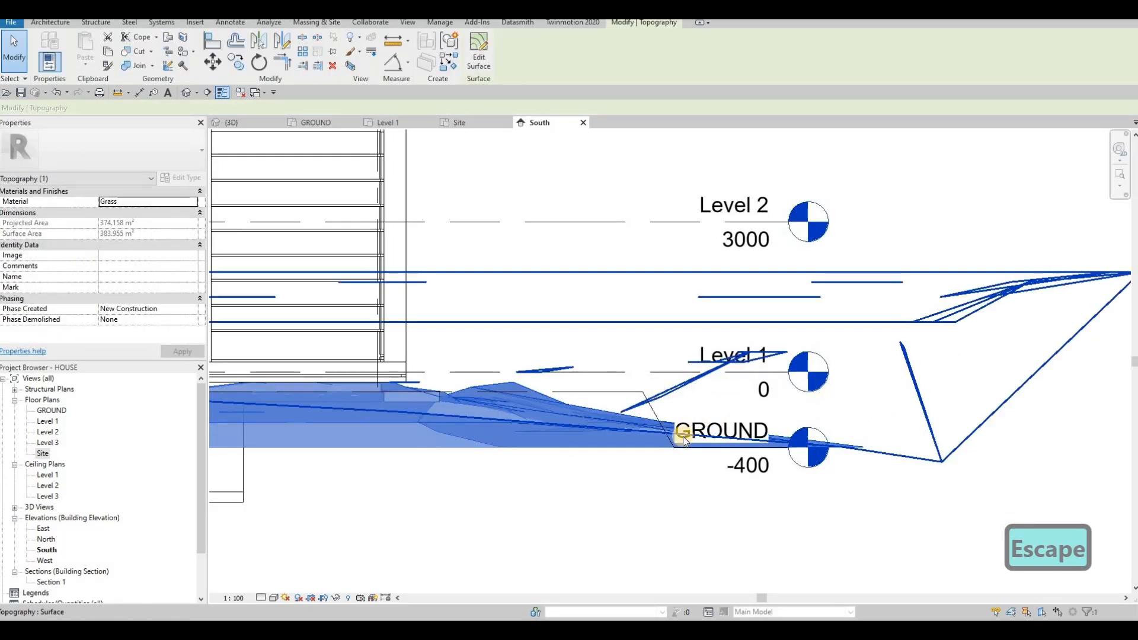
key("Escape")
key("Escape")
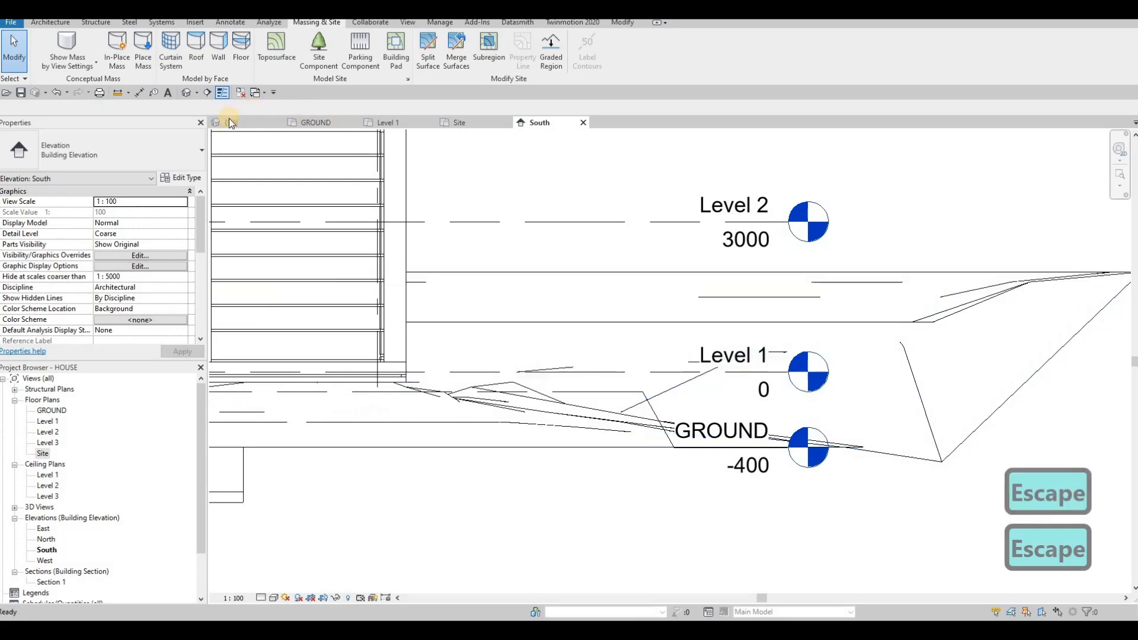
Return to the 3D view and examine how the terrain meets the house, pool deck and driveway.
left_click(230, 122)
mouse_move(791, 379)
middle_mouse_down("shift")
mouse_move(673, 415)
mouse_move(656, 443)
mouse_move(779, 381)
middle_mouse_up("shift")
middle_click_drag(730, 427, 558, 410, "shift")
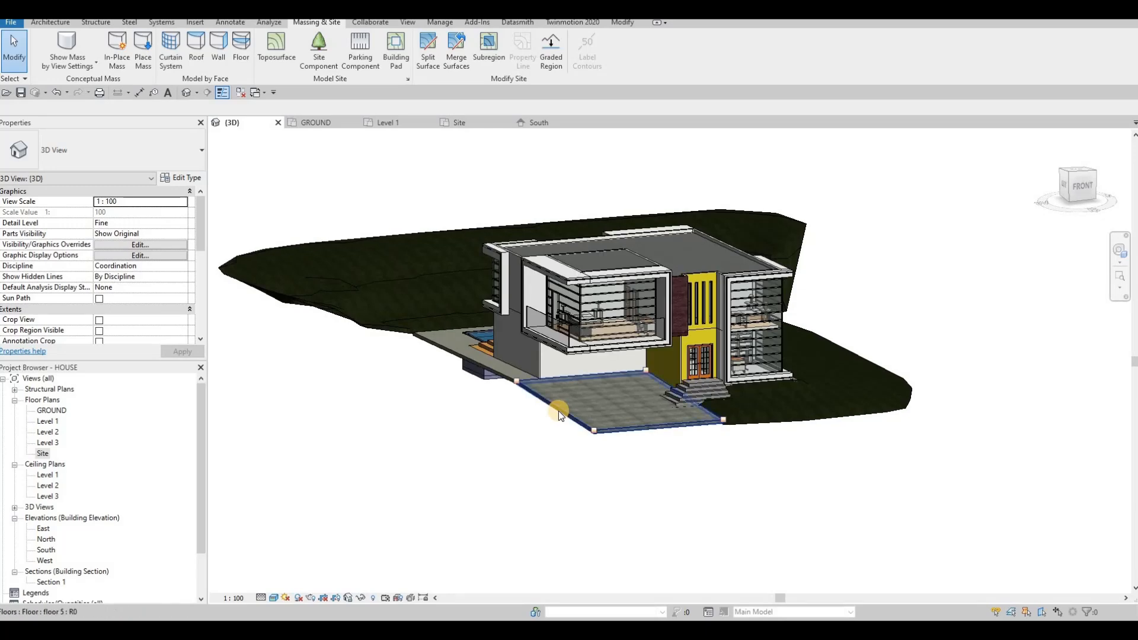
middle_click_drag(563, 454, 330, 445, "shift")
middle_click_drag(398, 482, 369, 476, "shift")
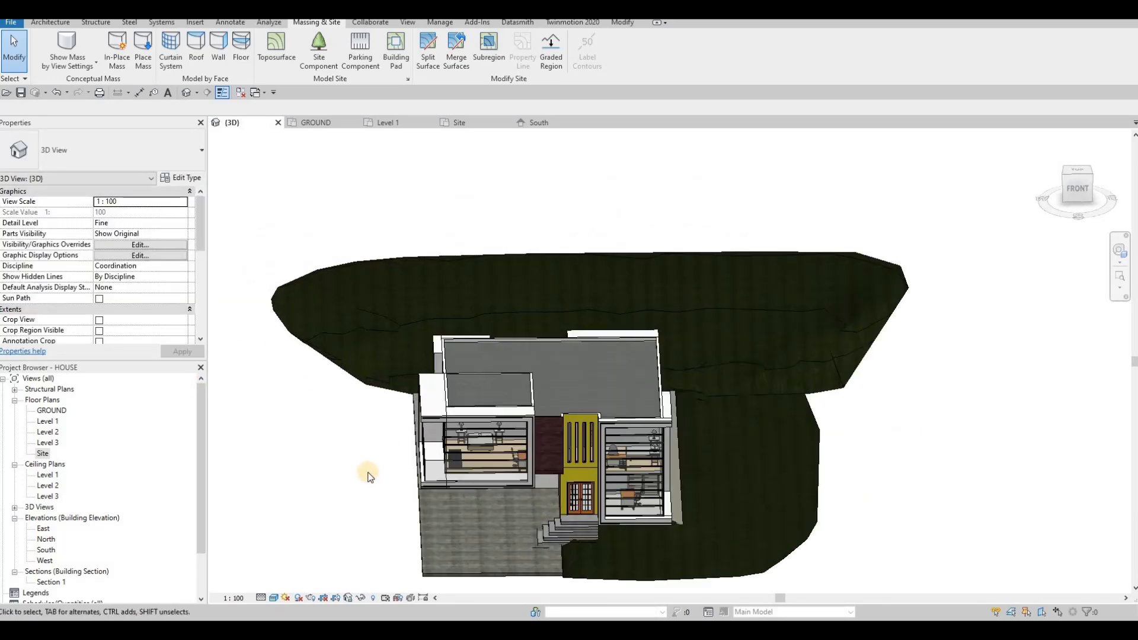
Reopen the rear toposurface for editing and check the elevation of the point at the pool deck's corner in the Site plan.
left_click(356, 380)
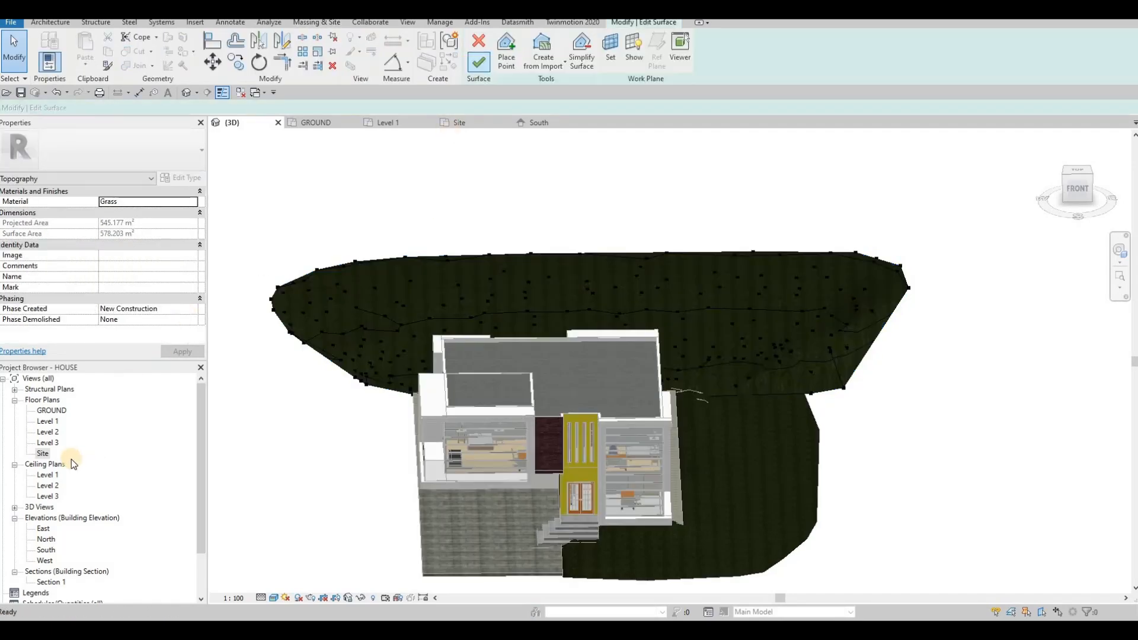
left_click(459, 123)
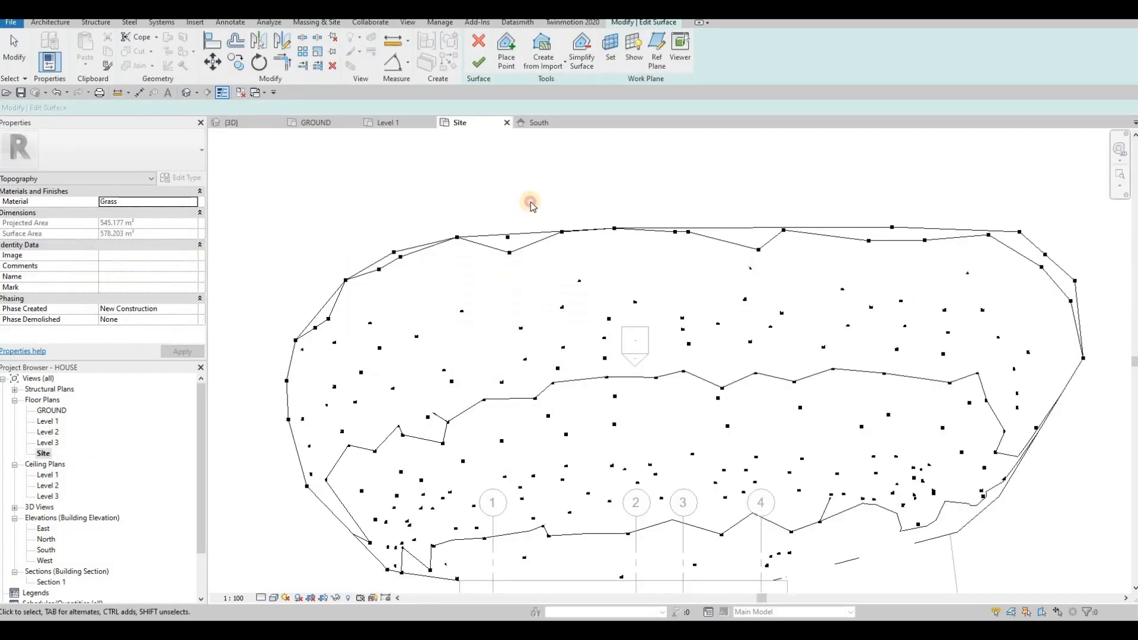
middle_click_drag(522, 406, 606, 227)
left_click(543, 401)
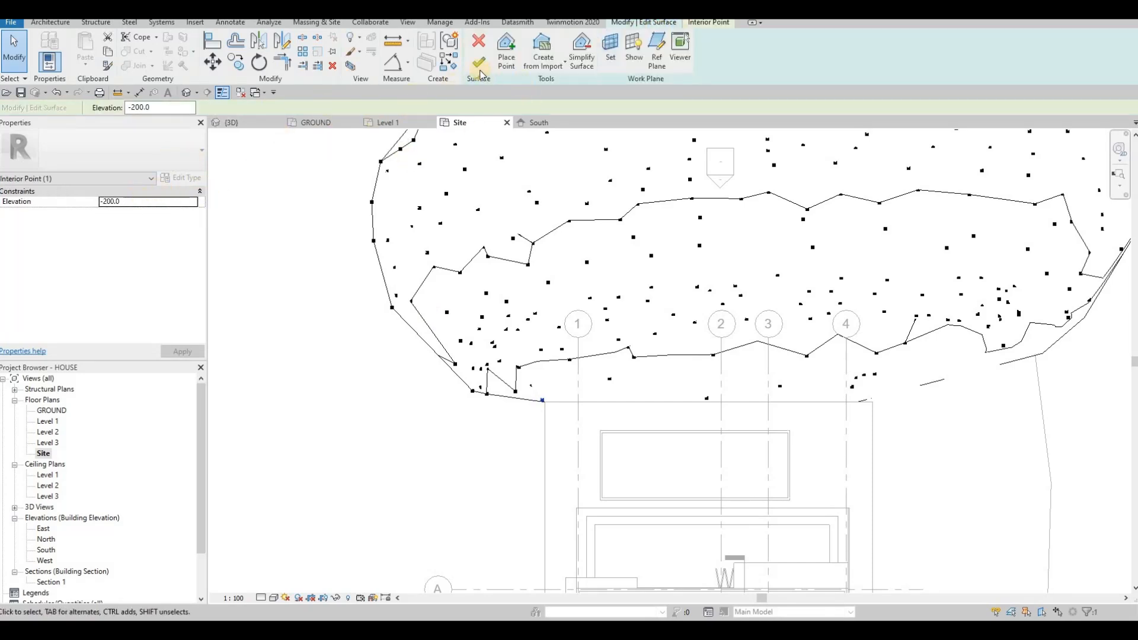
left_click(503, 59)
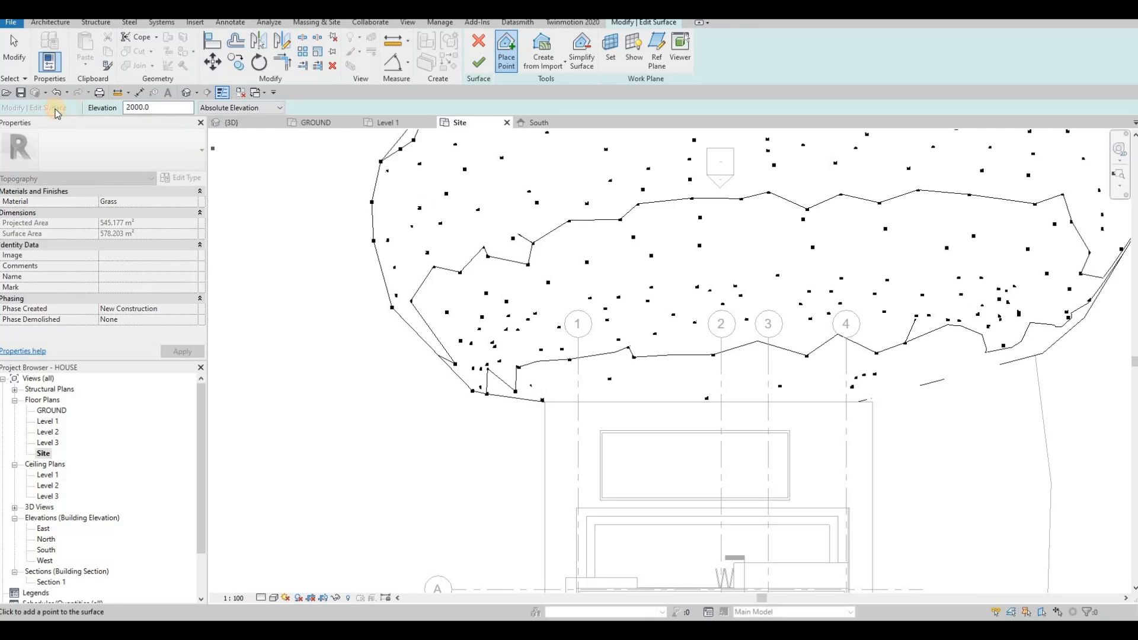
type("-200")
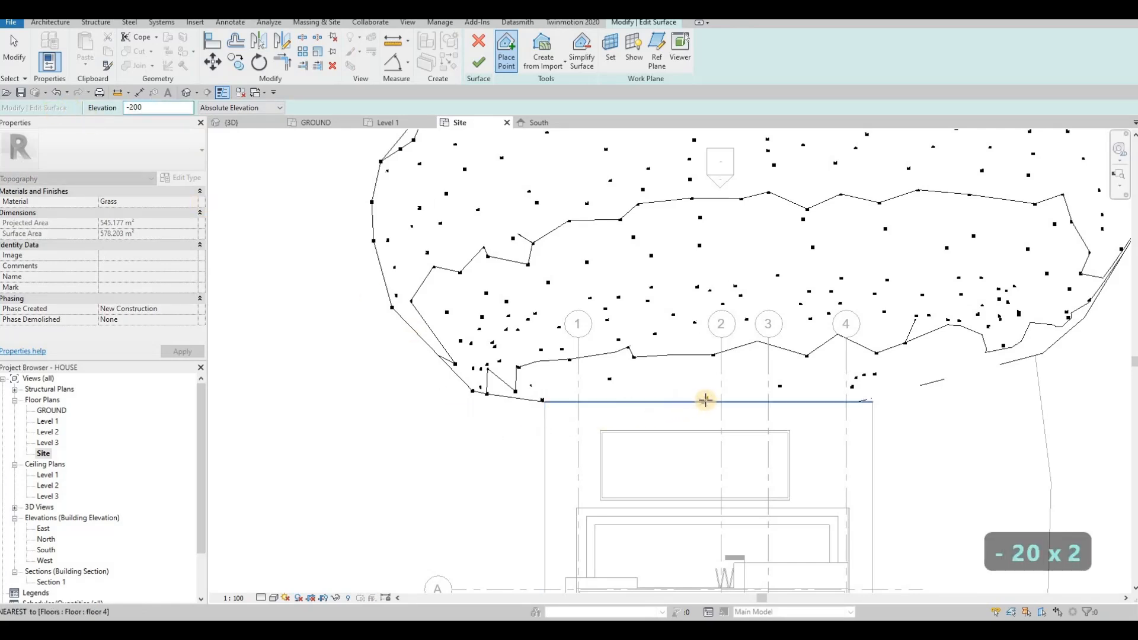
key("Escape")
key("Escape")
key("Escape")
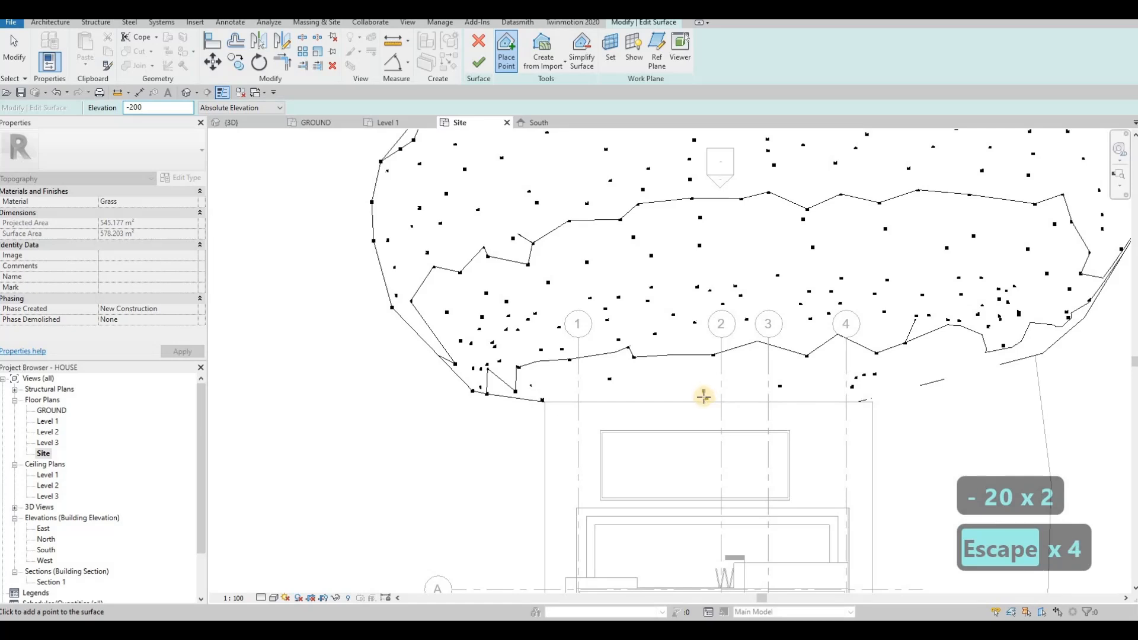
key("Escape")
key("Escape")
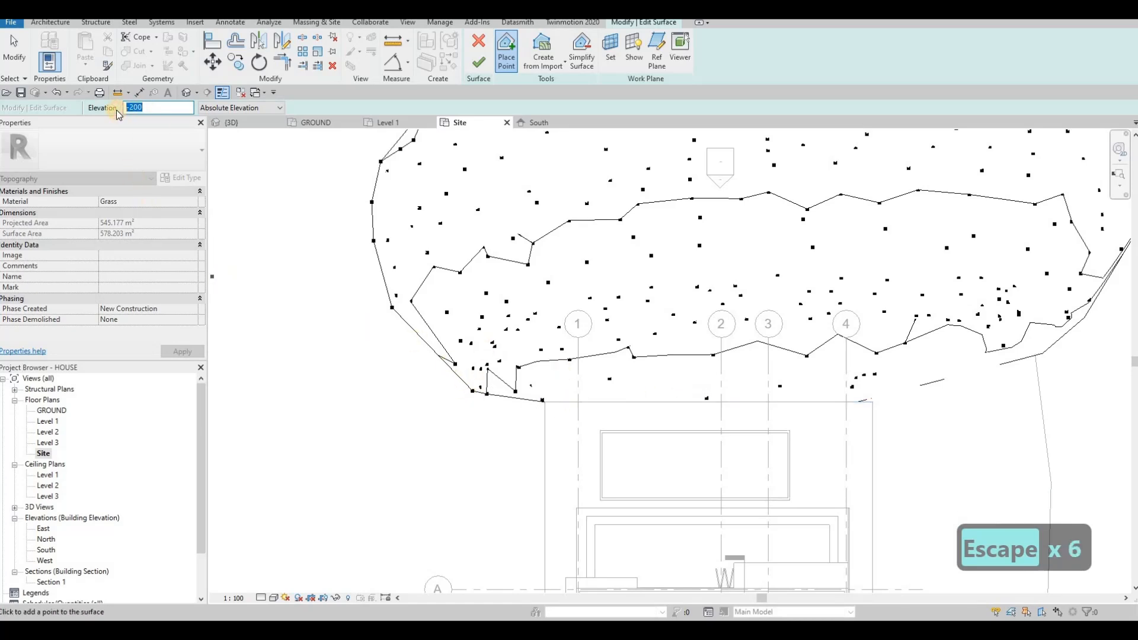
Try to extend the rear terrain with points at an absolute elevation of -500 alongside the pool deck.
type("-1")
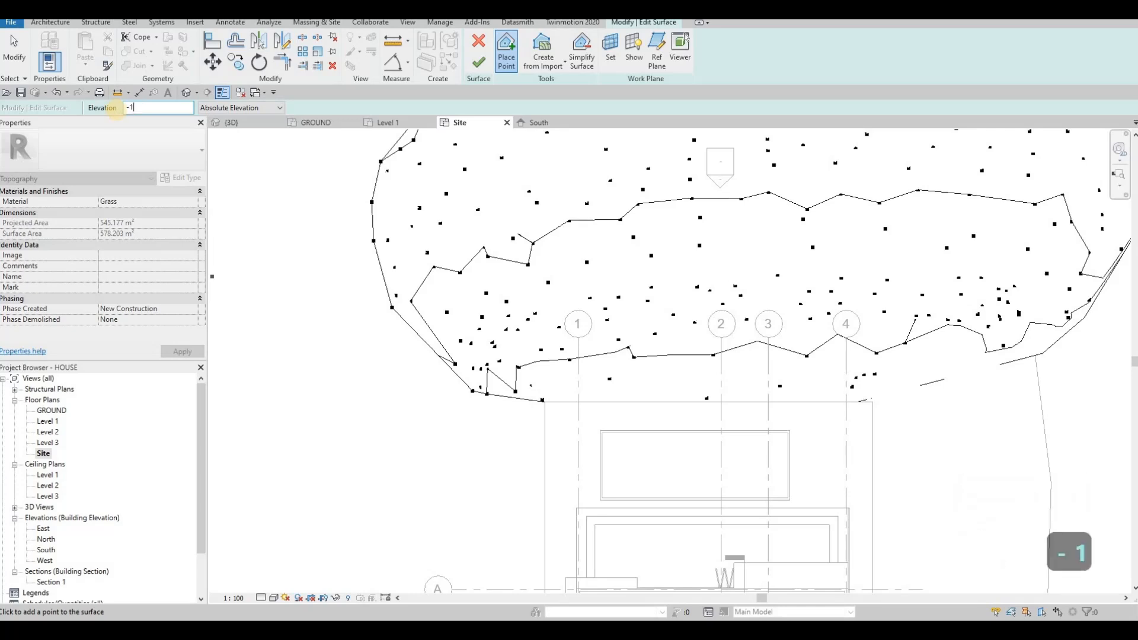
key("BackSpace")
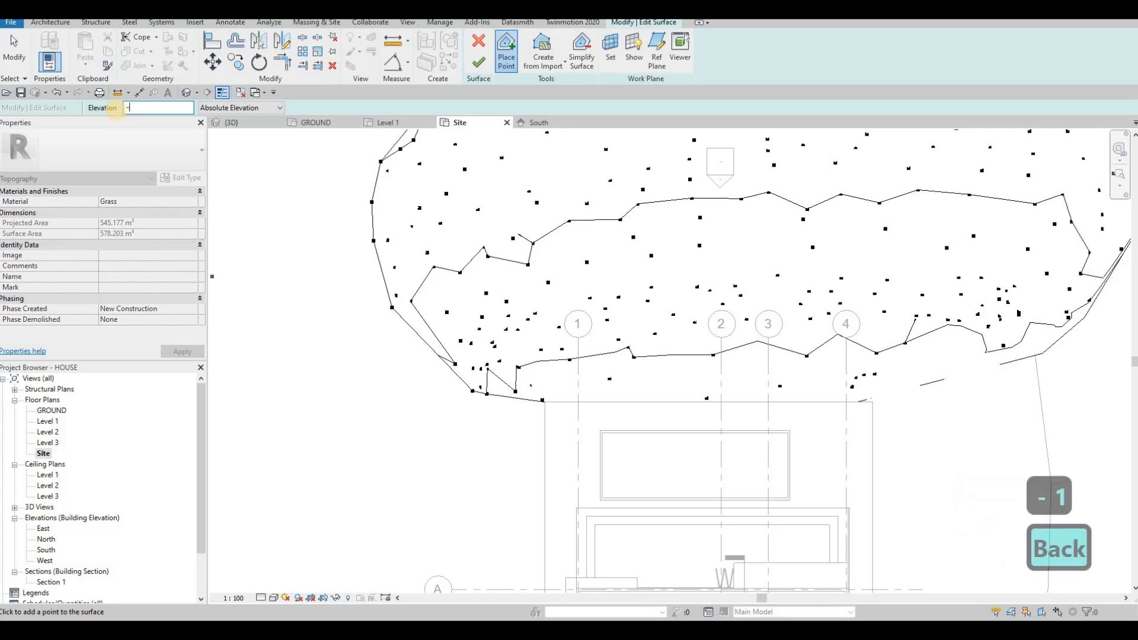
type("500")
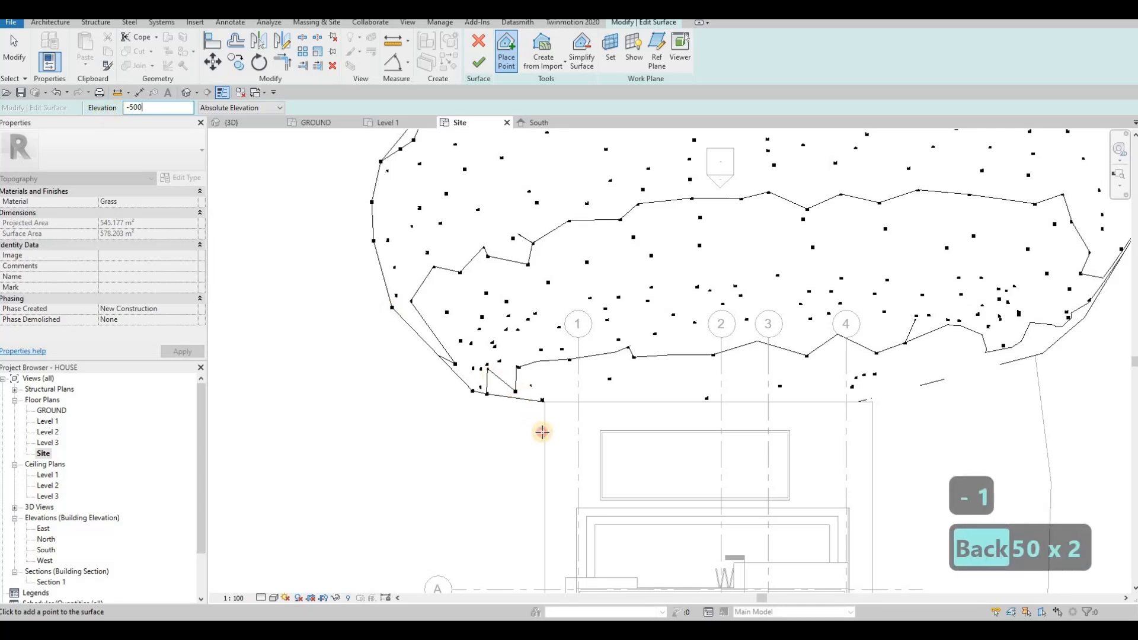
left_click(538, 453)
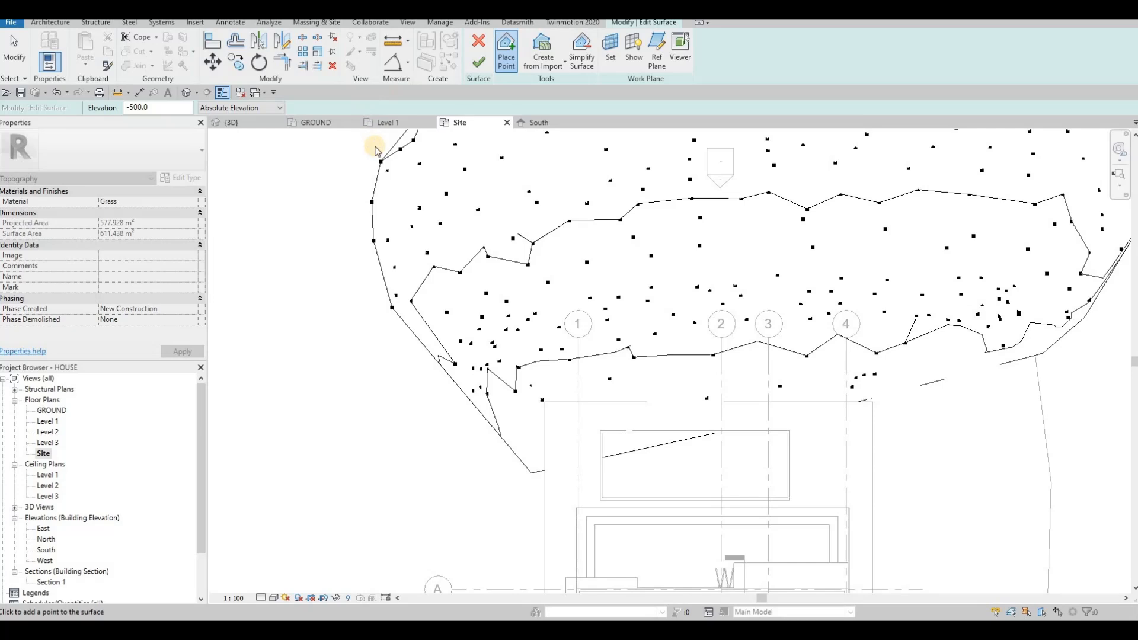
Undo the points added alongside the pool deck and leave the surface edit.
key("ctrl+z")
key("ctrl+z")
key("ctrl+z")
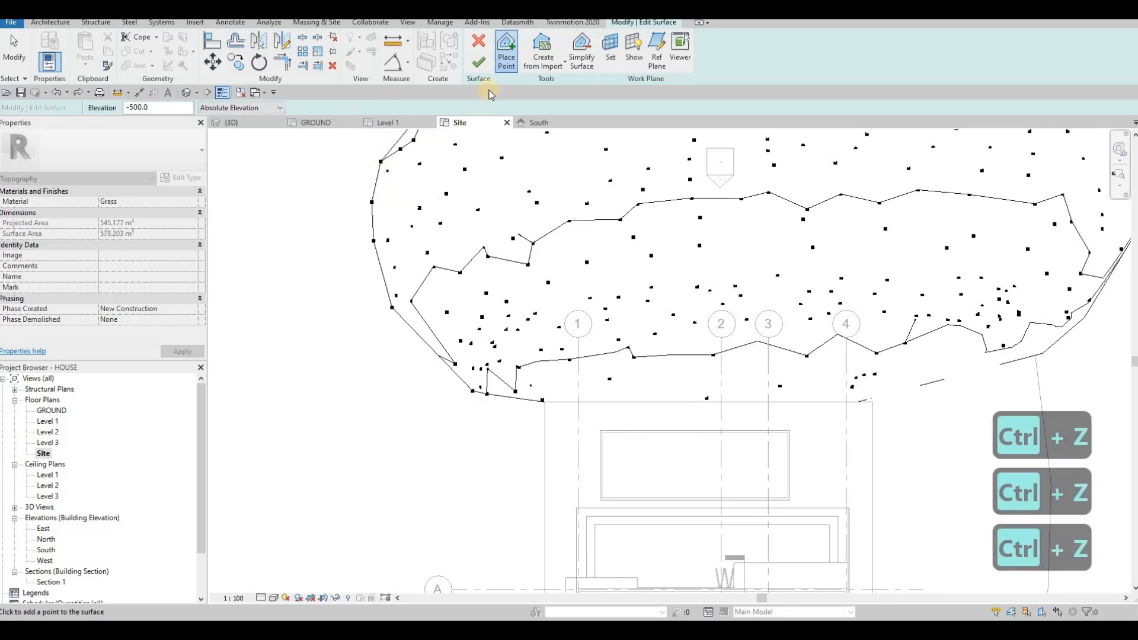
key("Escape")
key("Escape")
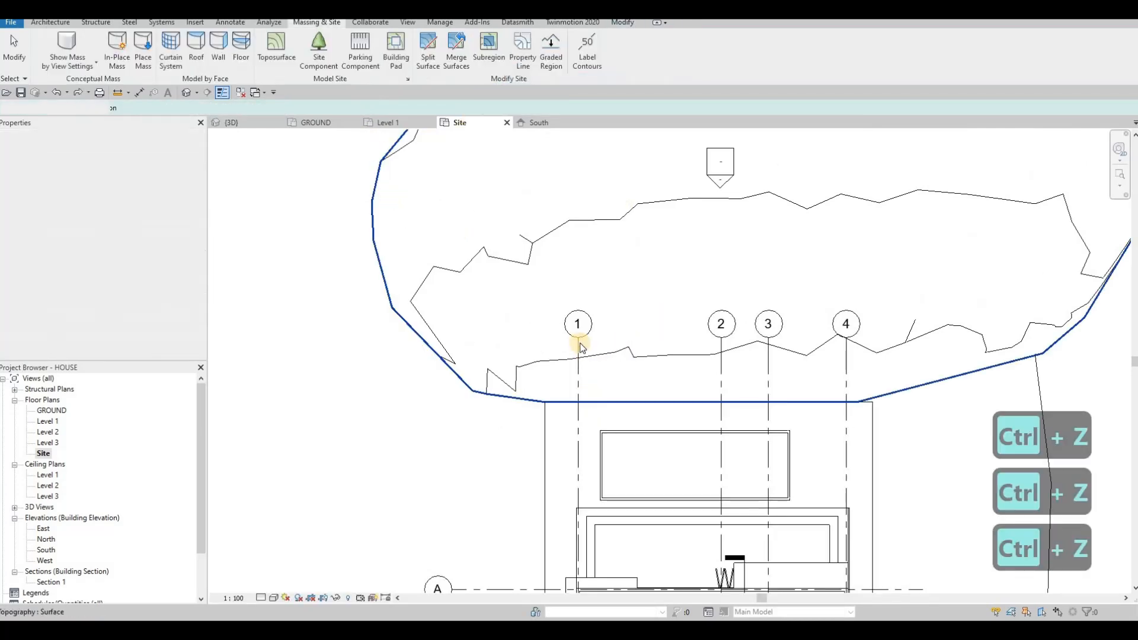
Create a new toposurface along the west edge of the pool deck and driveway, with its points at an absolute elevation of -500.
middle_click_drag(643, 333, 635, 320)
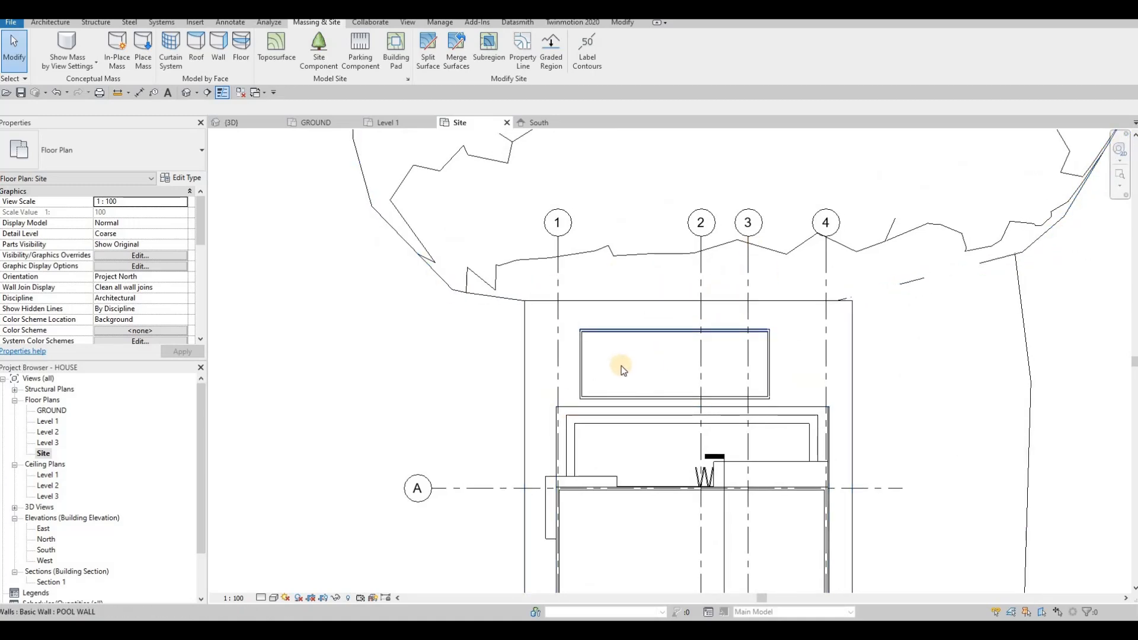
scroll(581, 351, "down", 4)
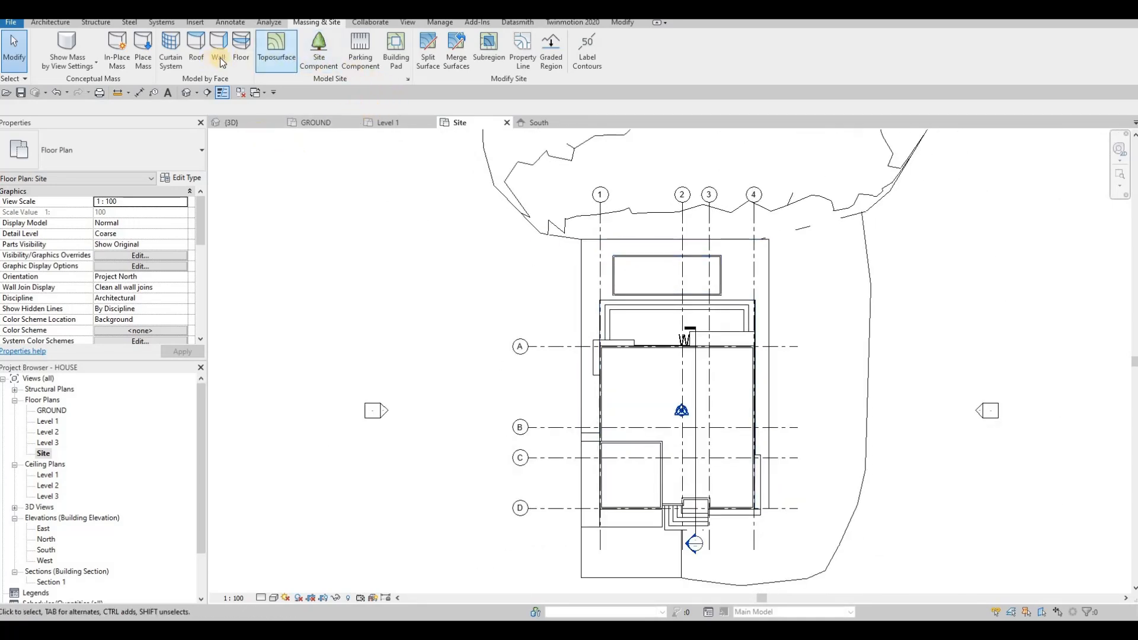
left_click(276, 52)
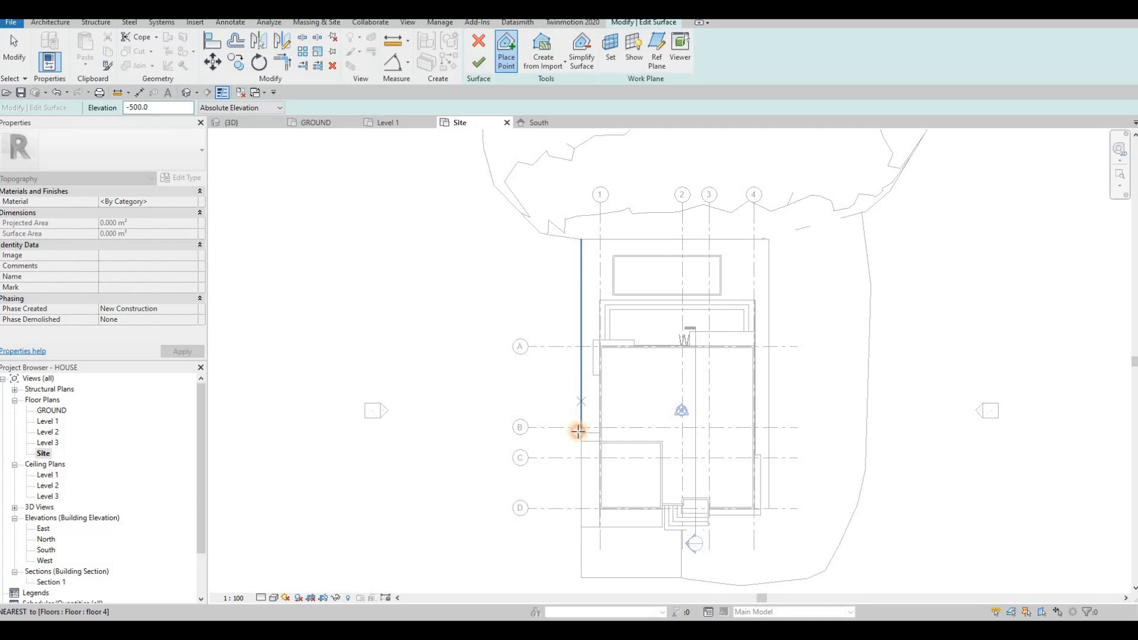
scroll(574, 432, "down", 3, "ctrl")
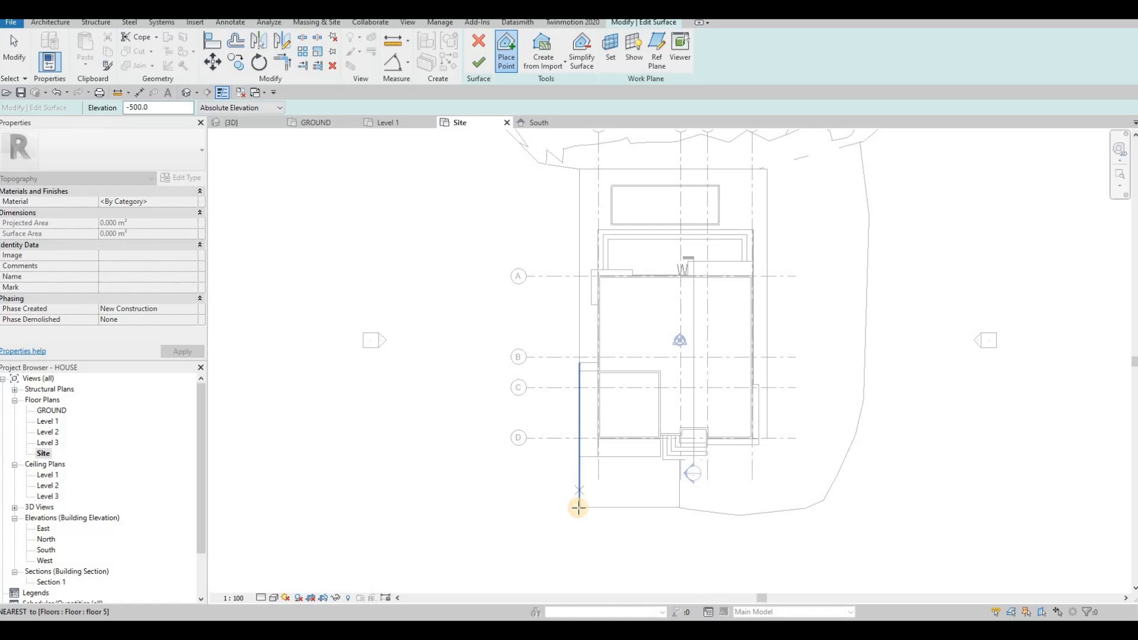
left_click(570, 492)
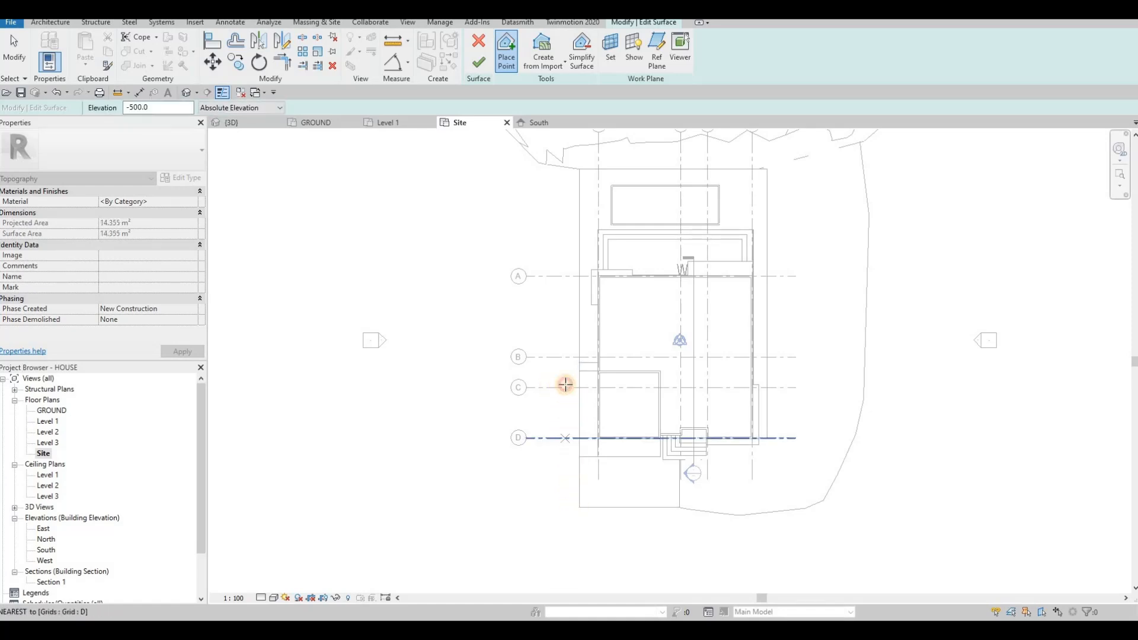
left_click(566, 328)
left_click(566, 248)
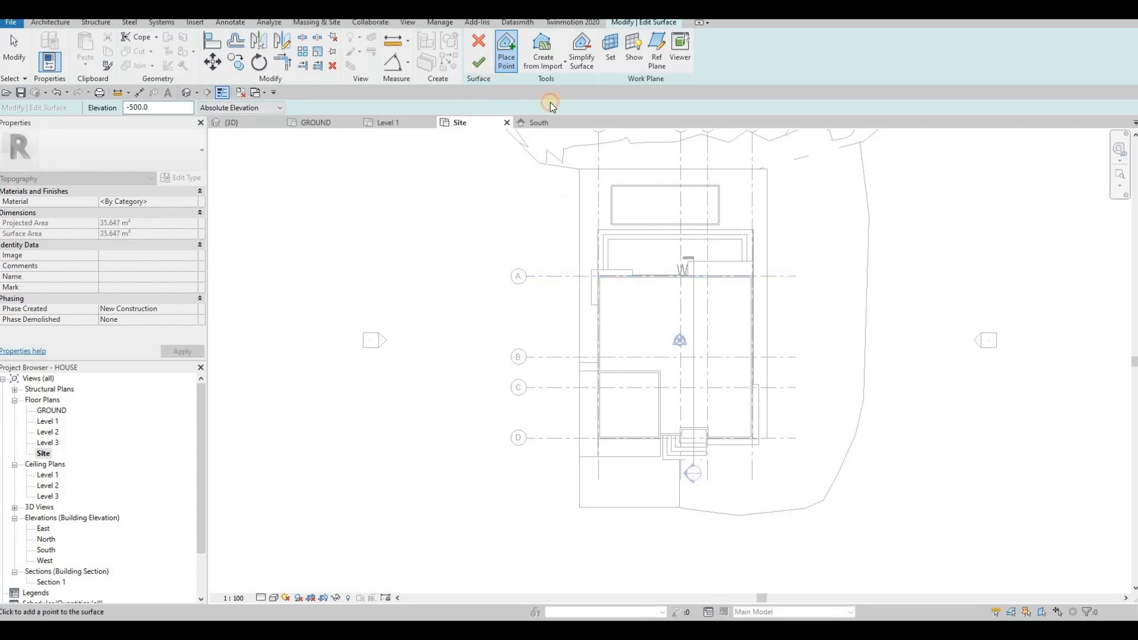
Reopen the new west toposurface for surface editing in the 3D view.
left_click(318, 123)
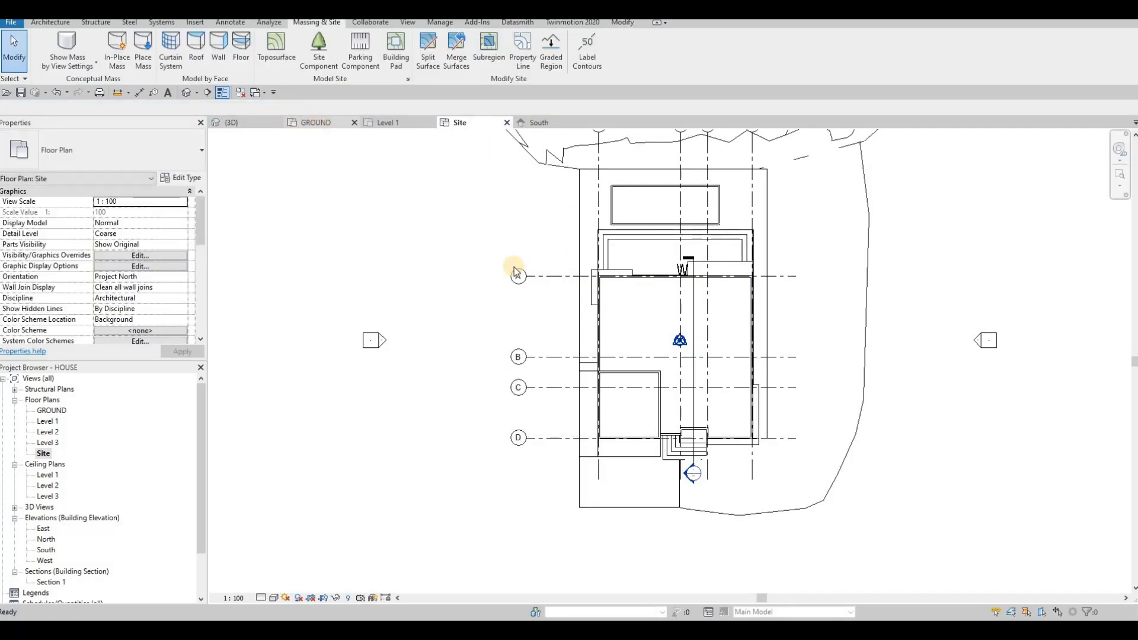
middle_click_drag(531, 273, 528, 255)
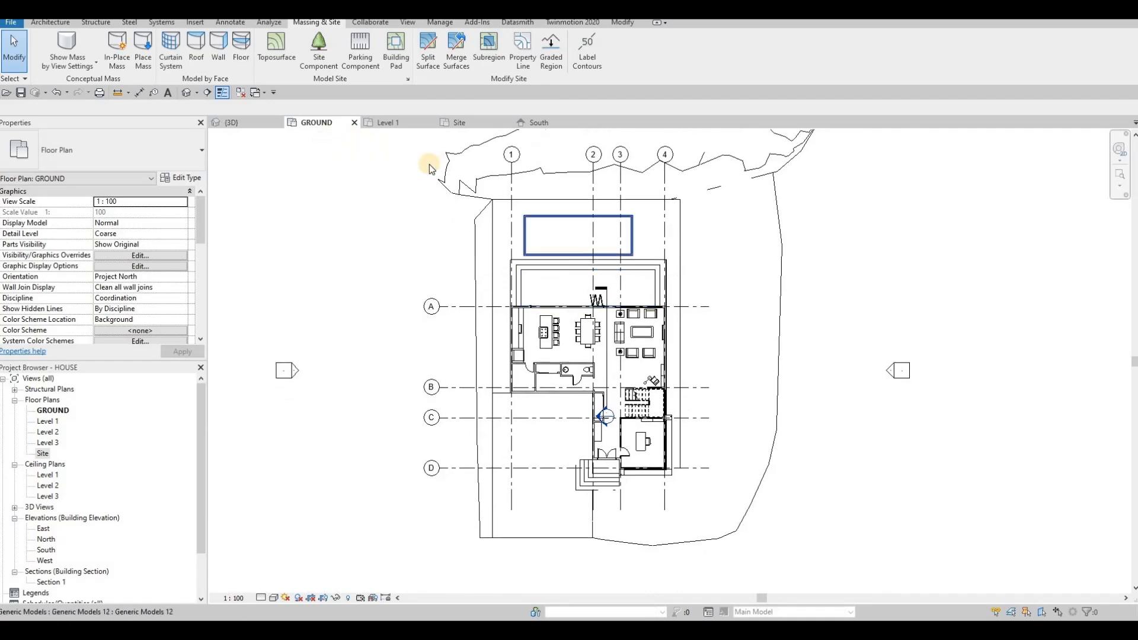
left_click(240, 123)
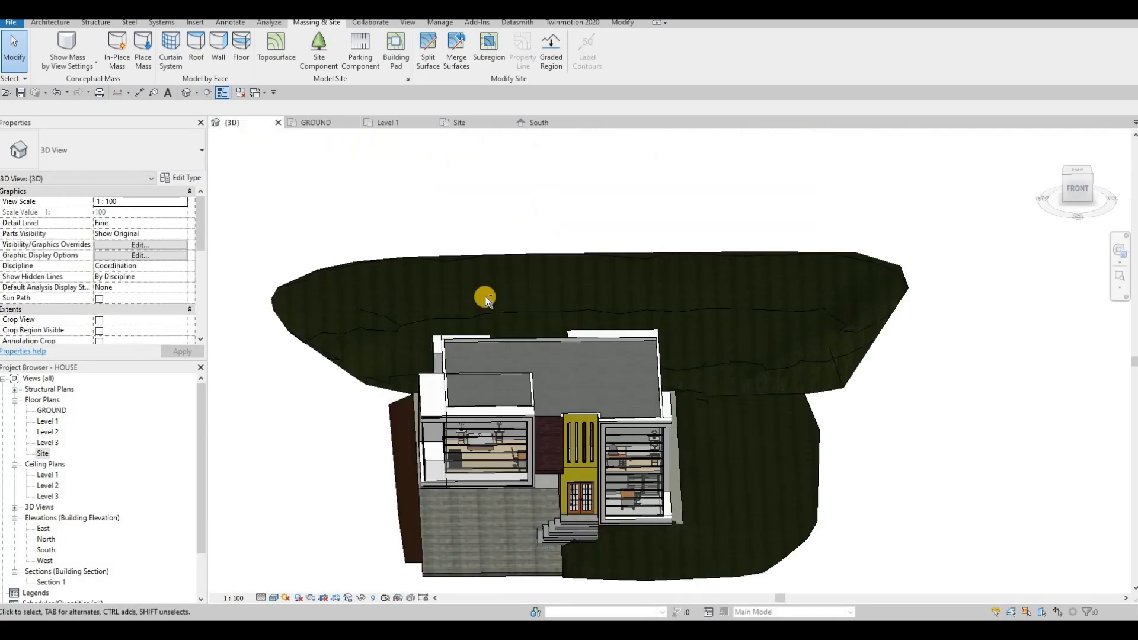
middle_click_drag(485, 297, 716, 411, "shift")
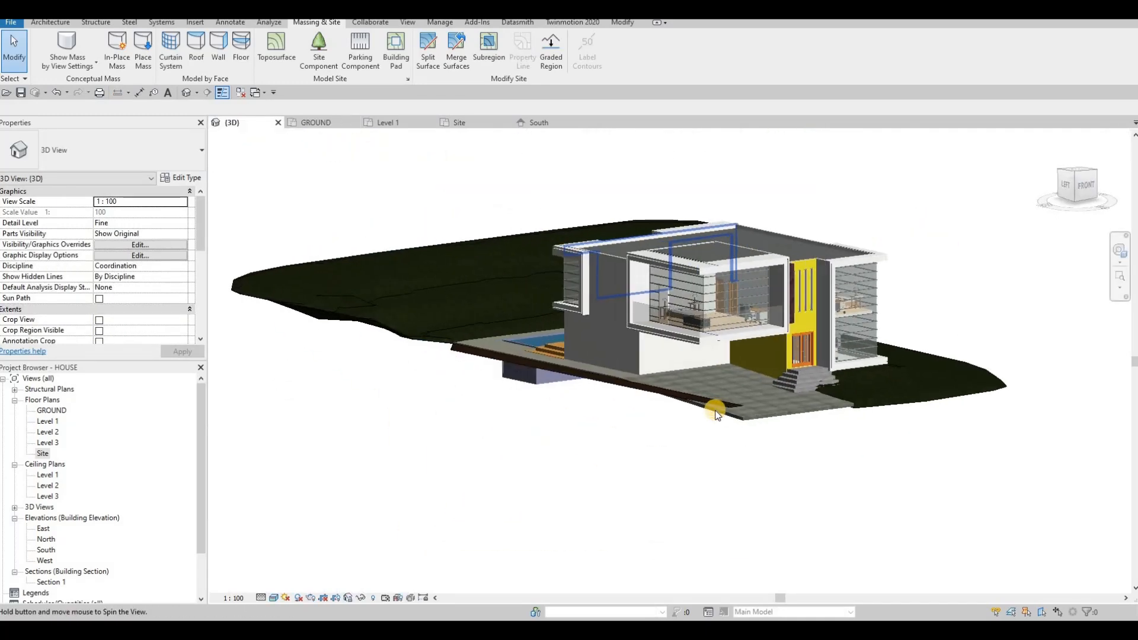
left_click(745, 412)
middle_click_drag(596, 422, 504, 435, "shift")
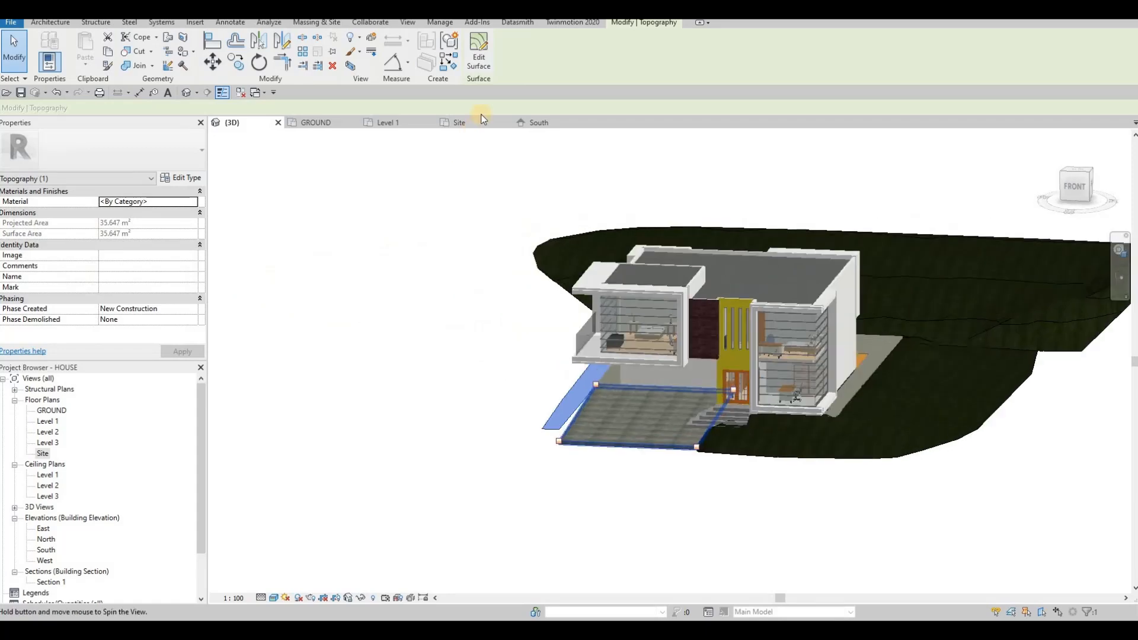
left_click(479, 58)
middle_click_drag(644, 410, 655, 371, "shift")
scroll(604, 369, "up", 2)
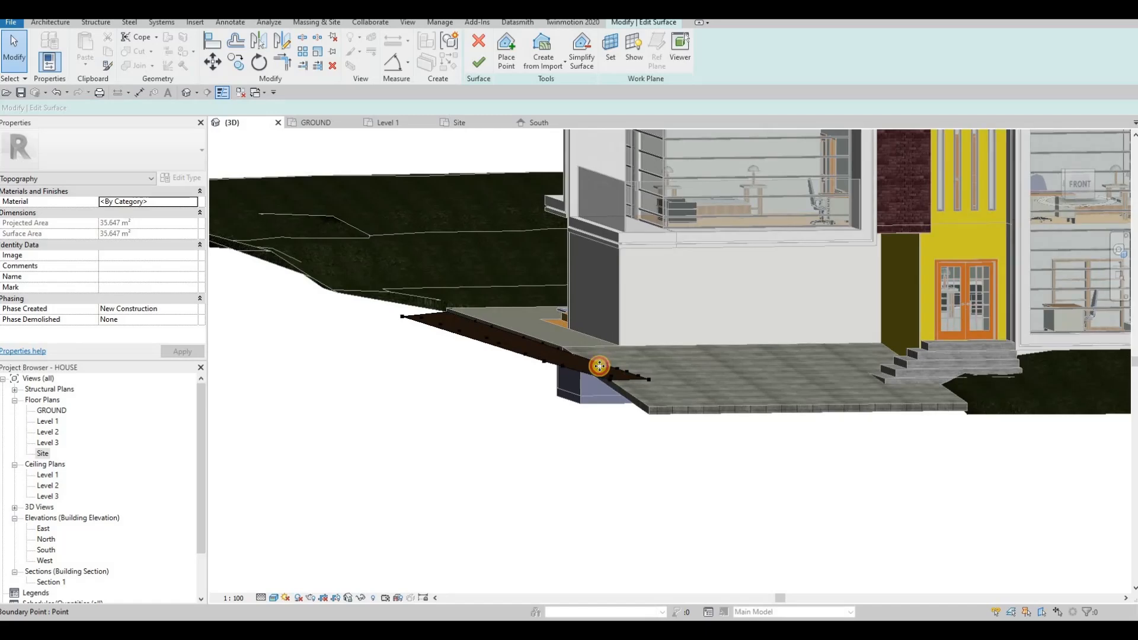
Lower two successive boundary points where the west toposurface meets the driveway's edge to elevations of -1000 and -1100.
left_click(605, 364)
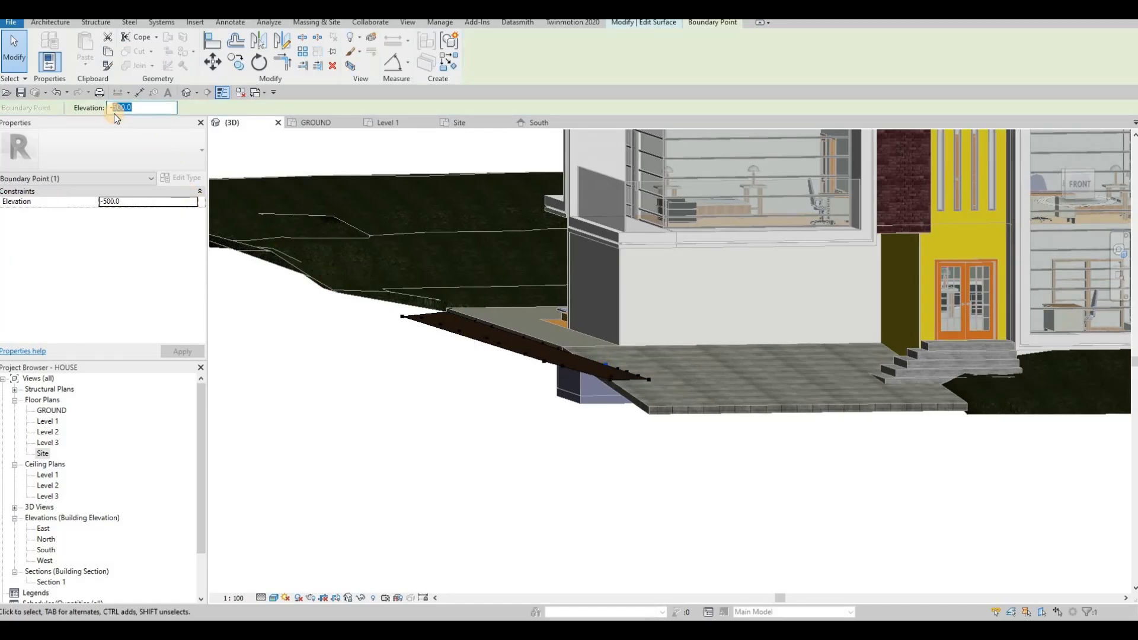
type("1")
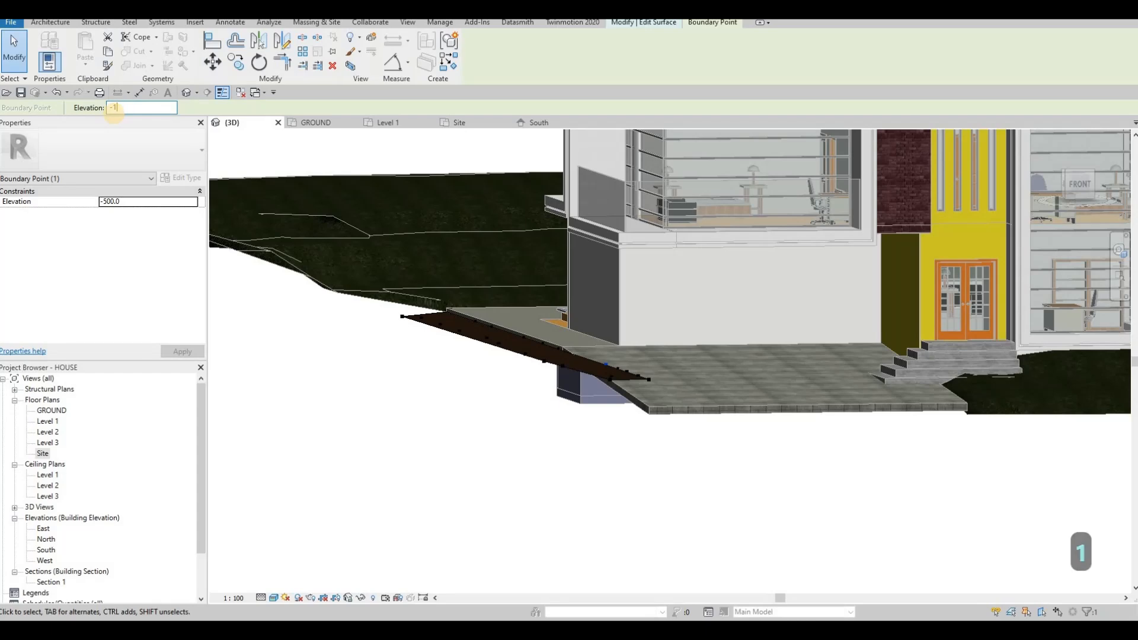
type("000")
key("Return")
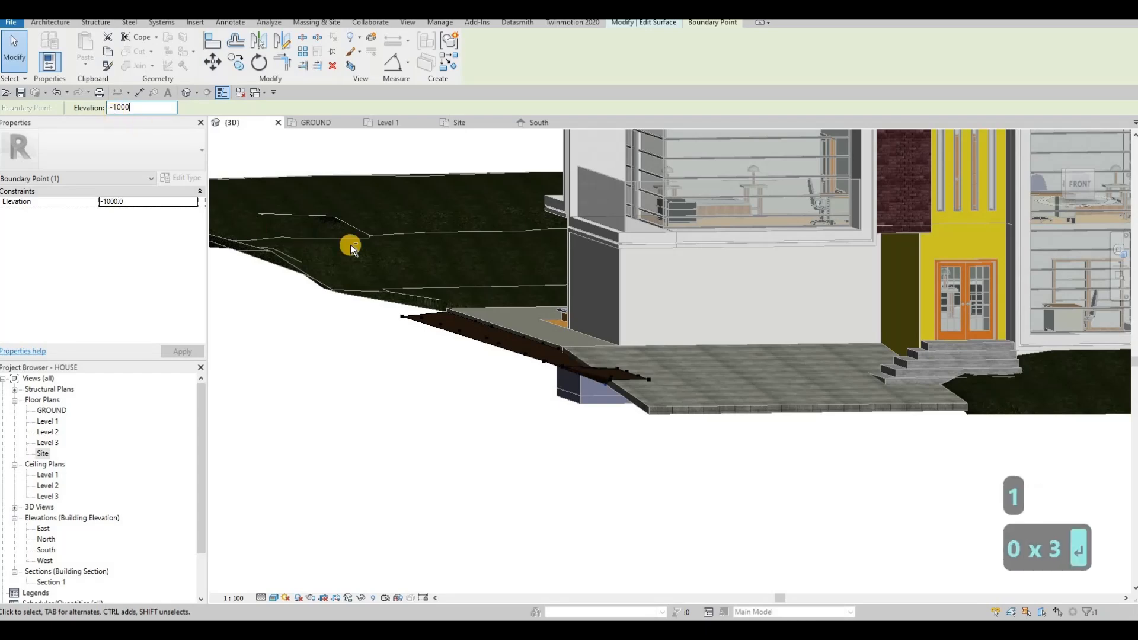
middle_click_drag(537, 387, 690, 405, "shift")
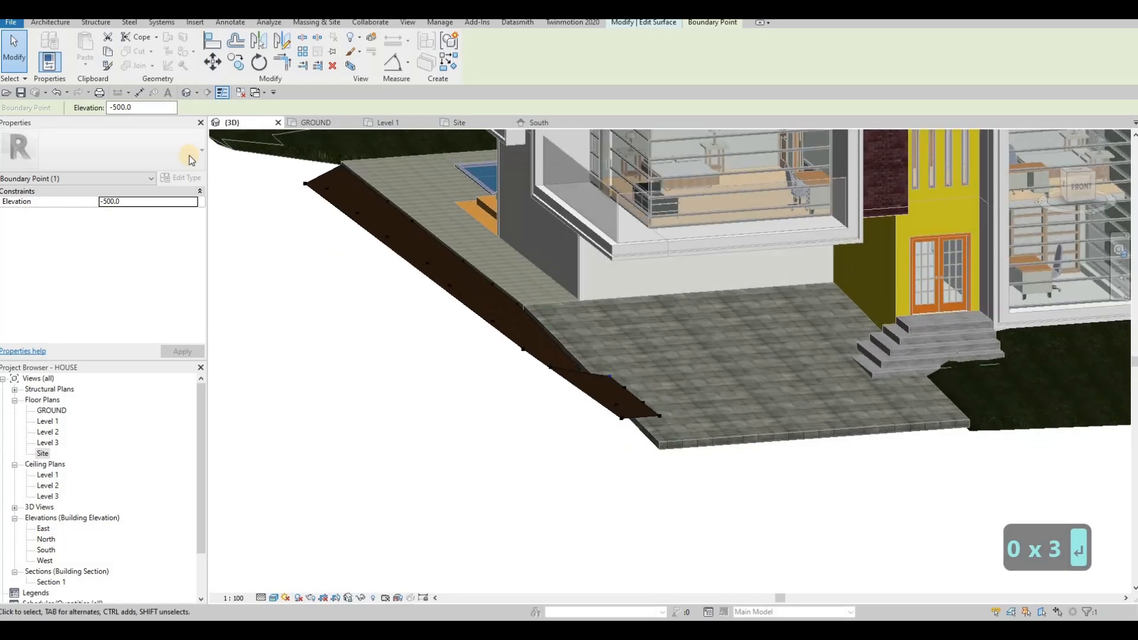
left_click_drag(142, 108, 112, 112)
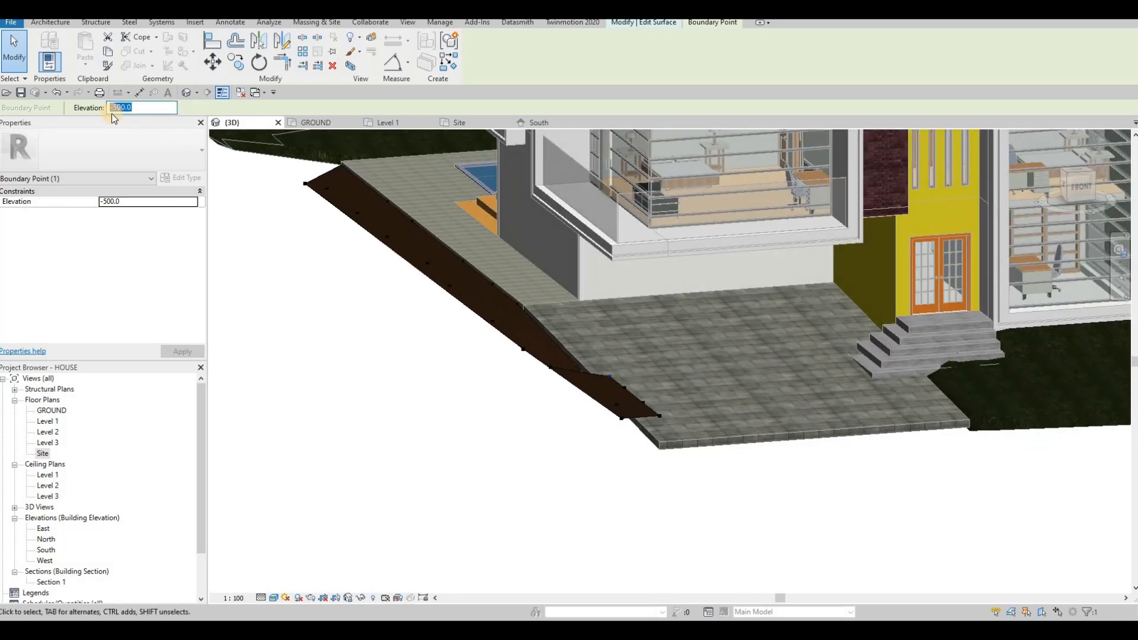
type("-1100")
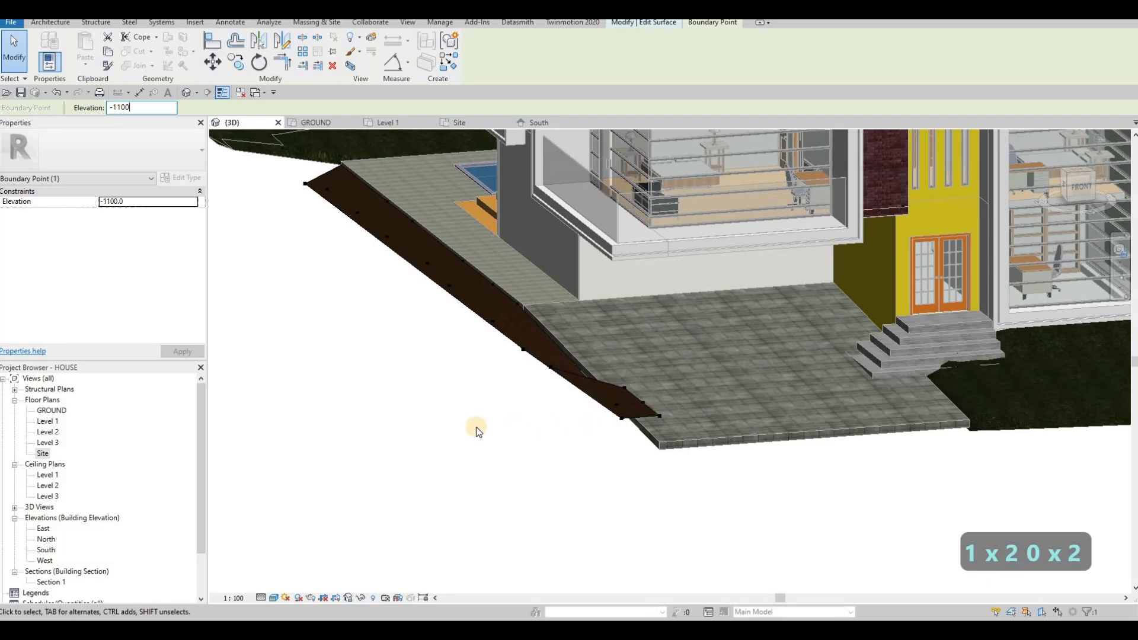
mouse_move(477, 427)
middle_mouse_down("shift")
mouse_move(467, 421)
mouse_move(498, 421)
middle_mouse_up("shift")
key("Return")
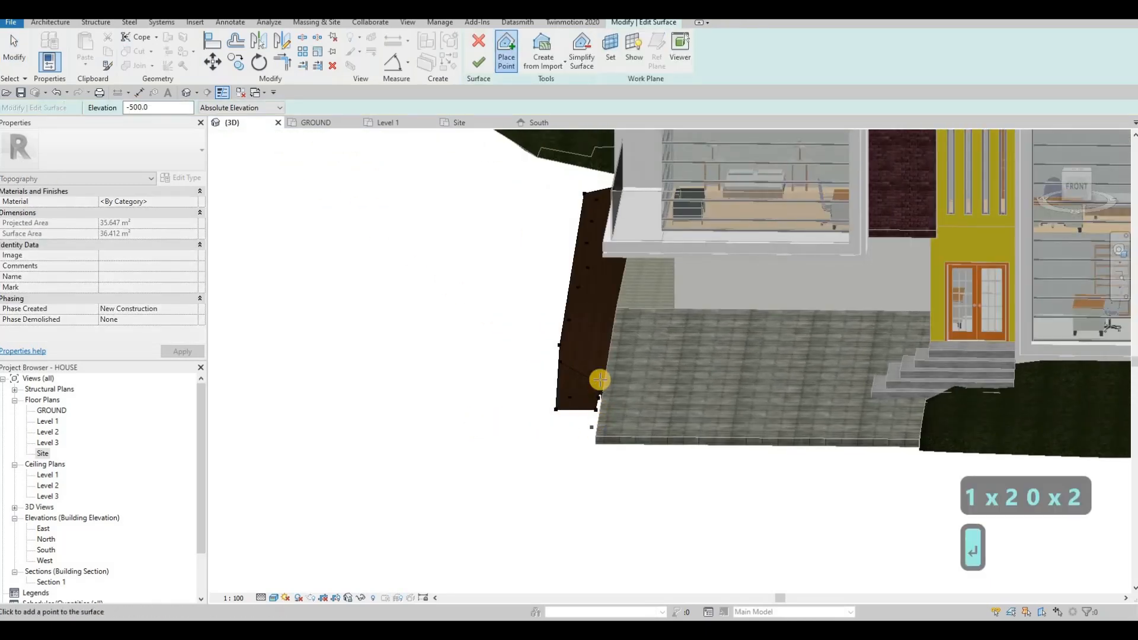
Set the next boundary point down the driveway's sloping edge to an elevation of -1200.
scroll(599, 381, "up", 3)
left_click(605, 355)
key("Escape")
key("Escape")
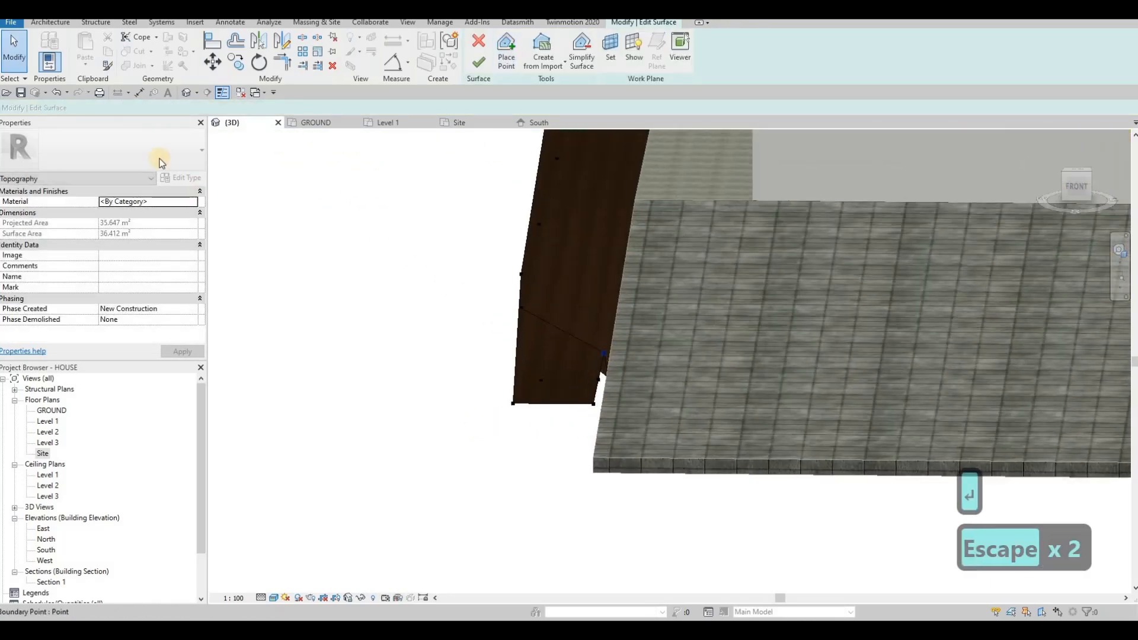
left_click(603, 354)
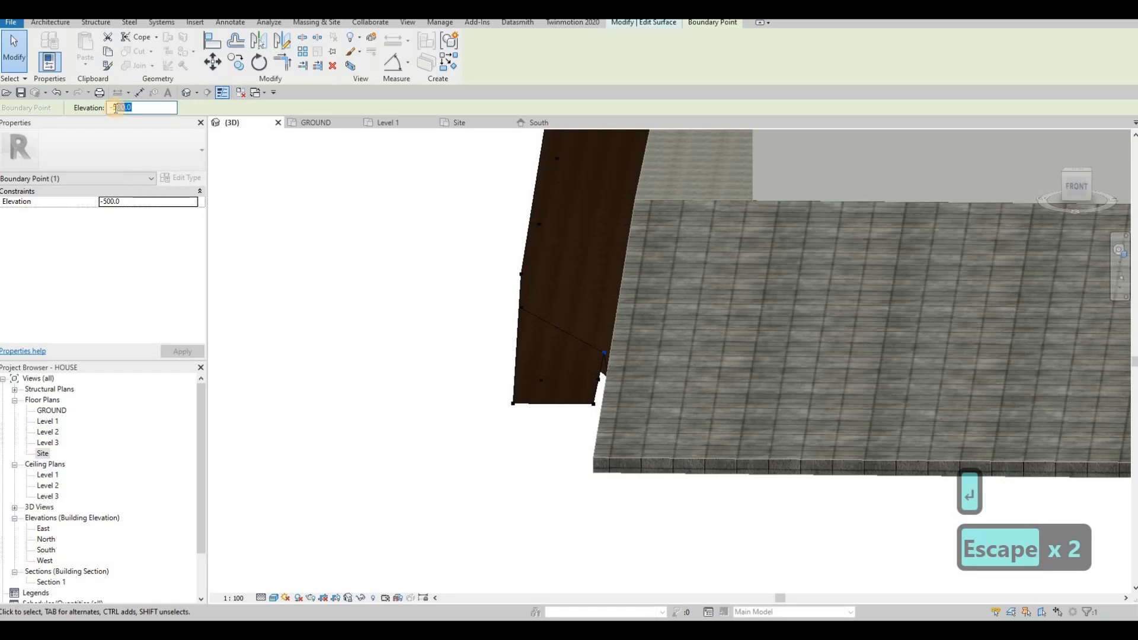
type("1200")
key("Return")
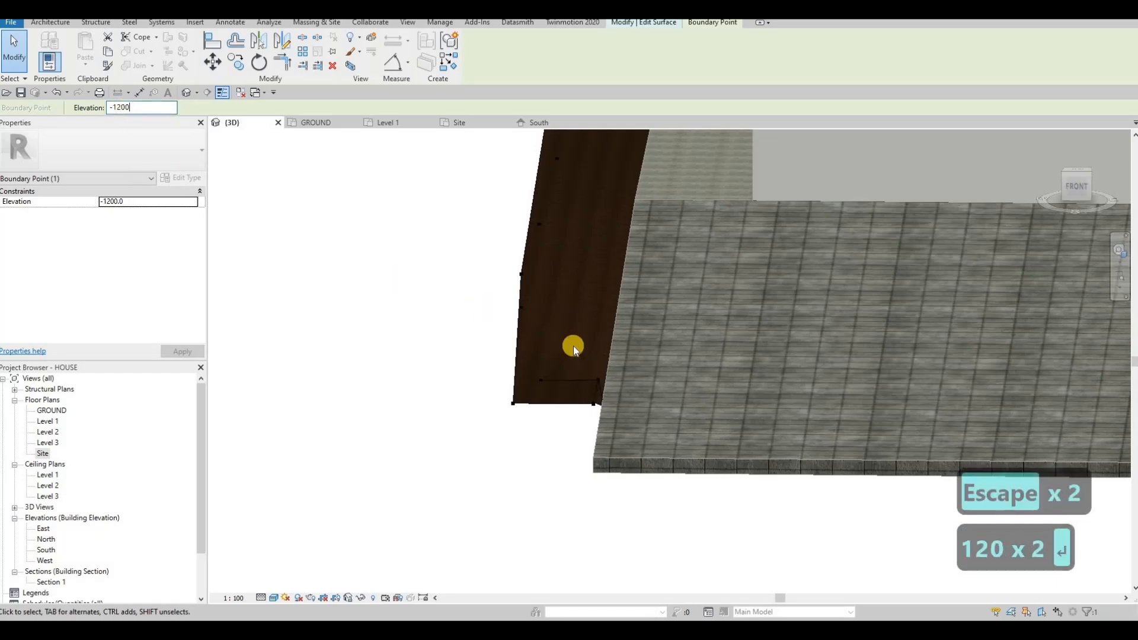
Set the last two boundary points toward the driveway's front corner to elevations of -1300 and -1400.
left_click(597, 382)
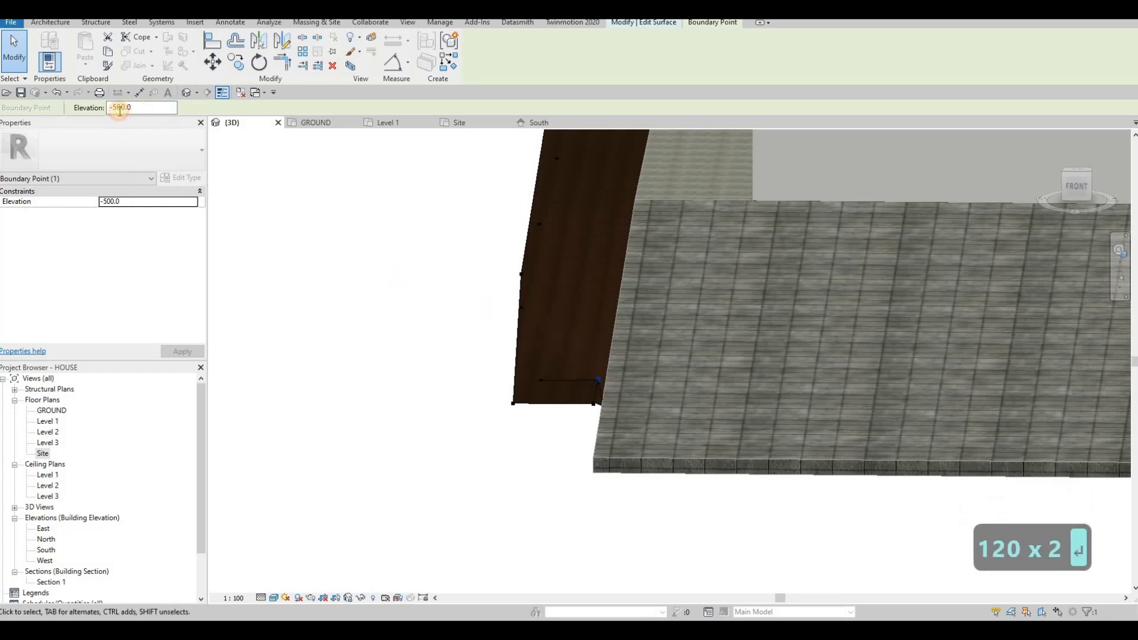
type("1300")
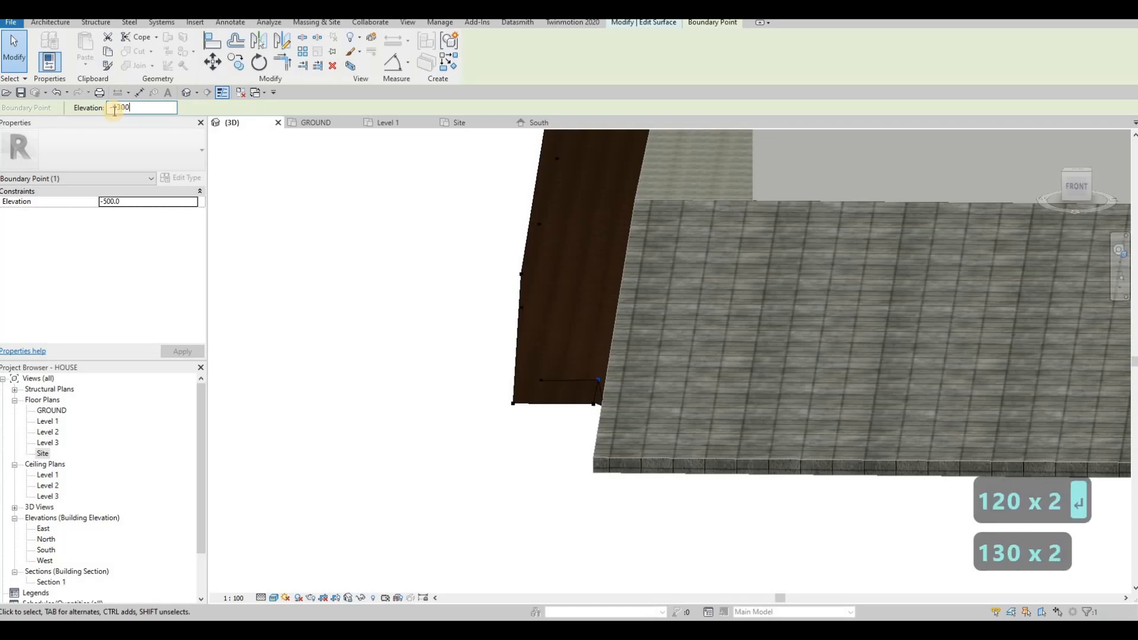
key("Return")
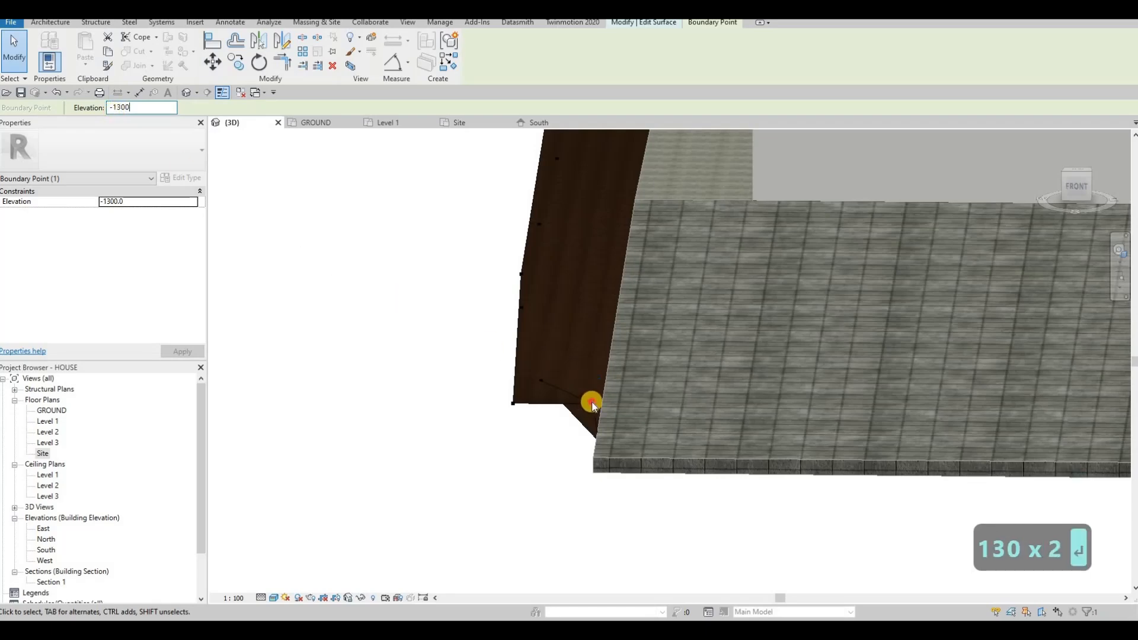
left_click(593, 403)
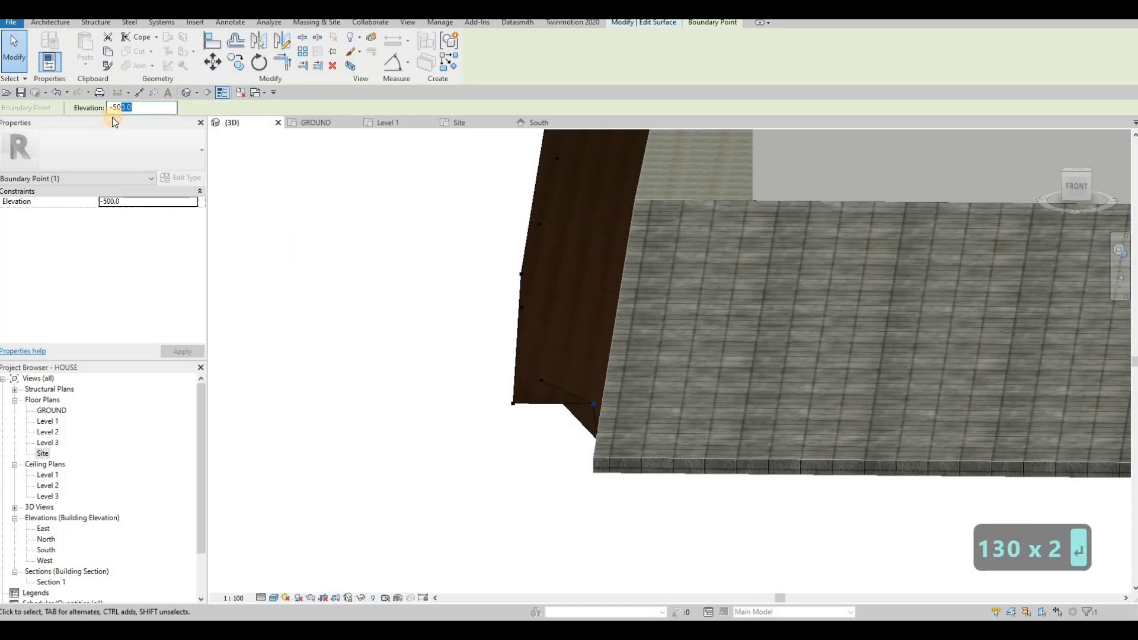
type("1400")
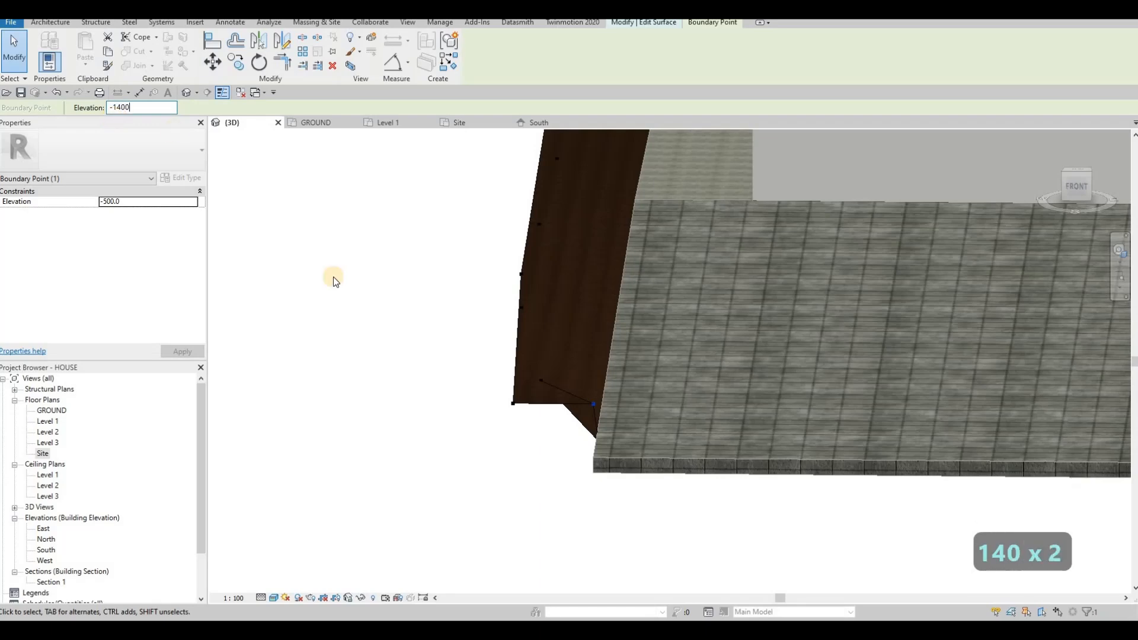
key("Return")
Set the west toposurface's outer front corner point to an elevation of -800.
middle_click_drag(449, 339, 430, 401, "shift")
left_click(528, 452)
left_click(130, 108)
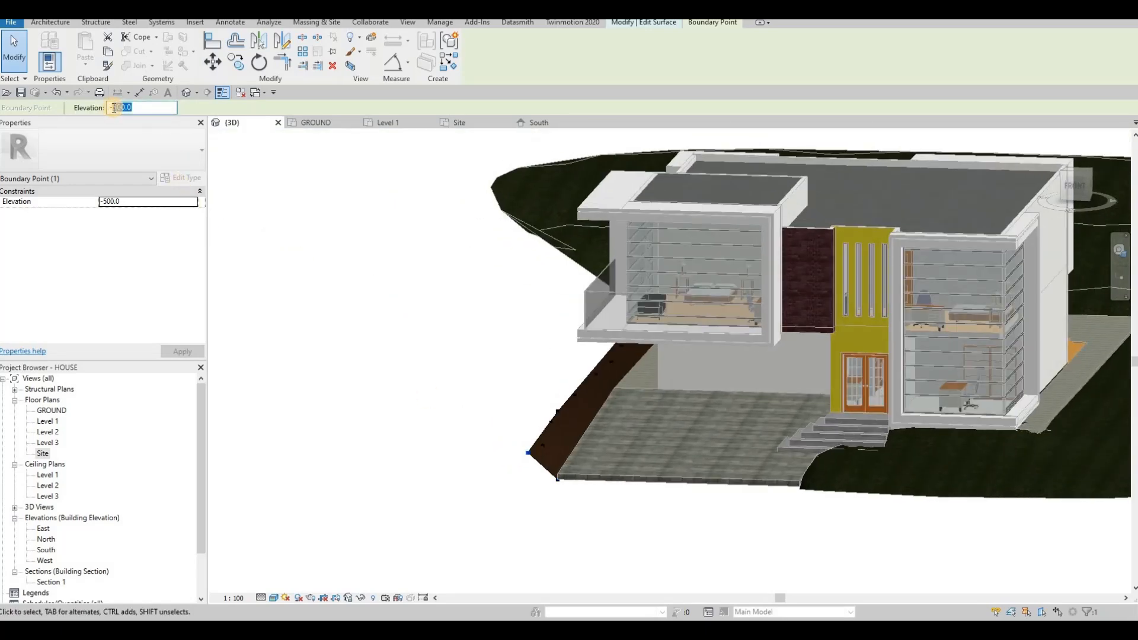
type("--")
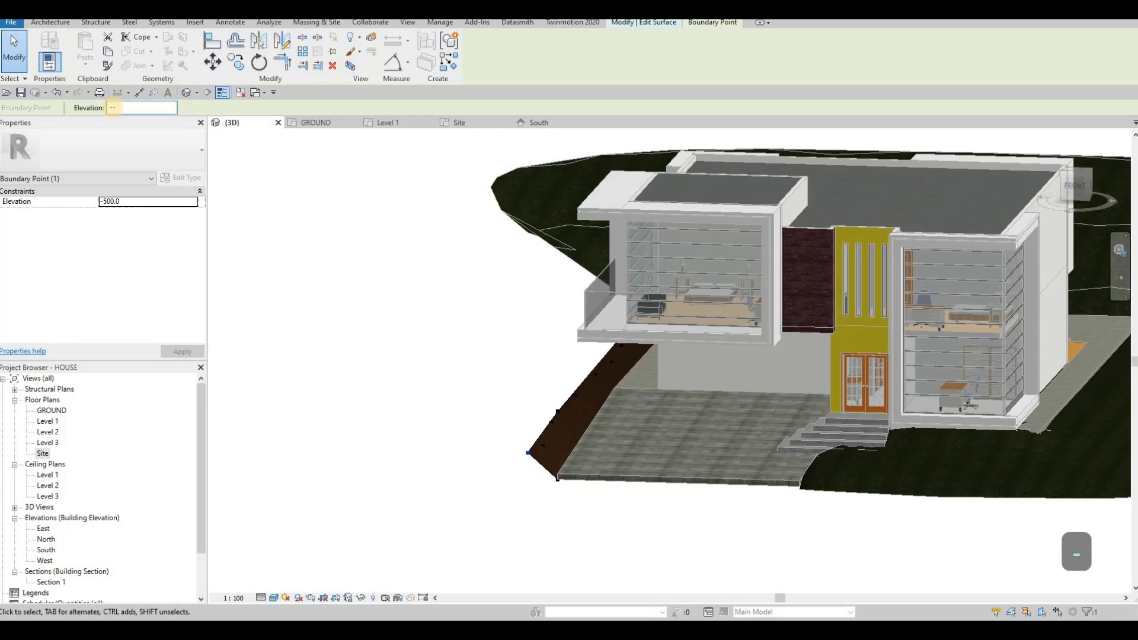
type("800")
key("Return")
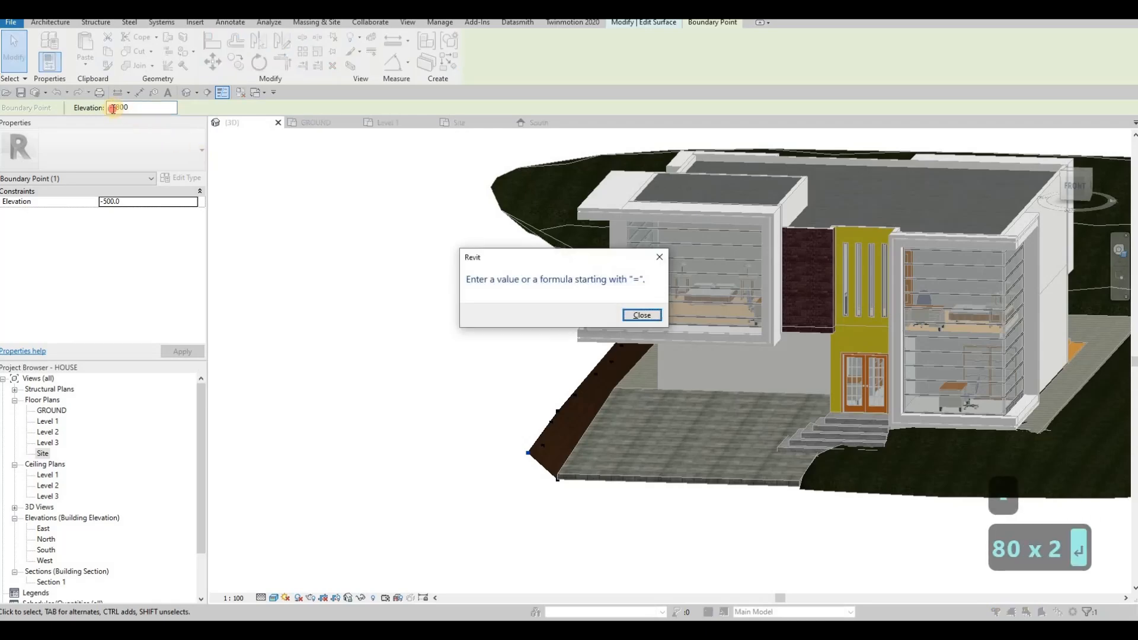
key("Escape")
key("BackSpace")
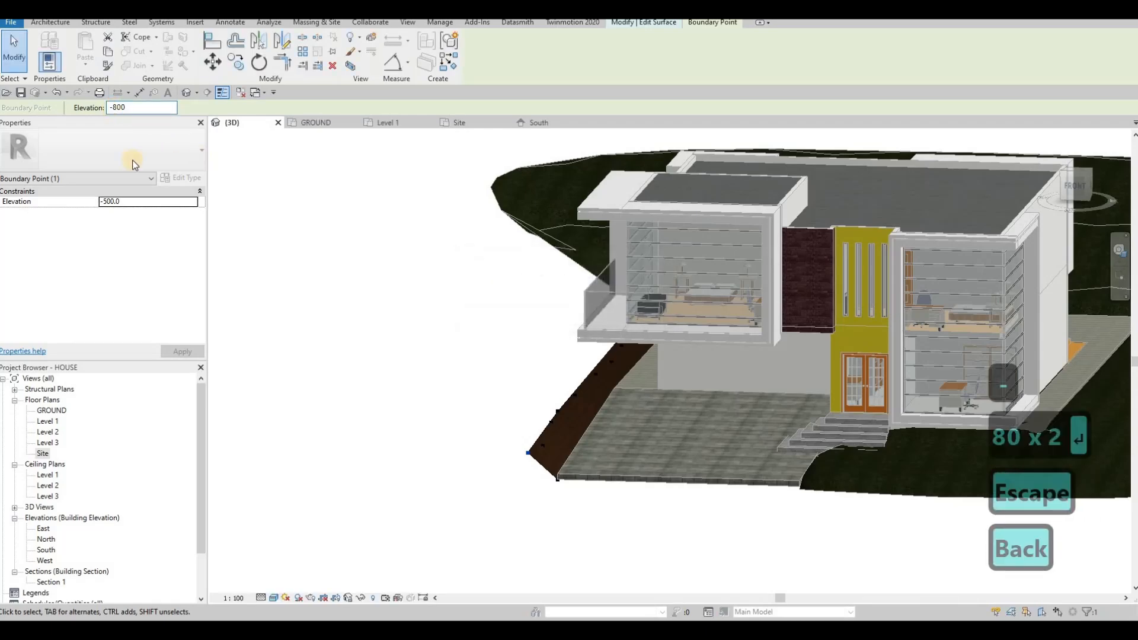
key("Return")
key("Escape")
Set the interior point near the driveway's front corner to an elevation of -800 and deselect it.
middle_click_drag(435, 461, 497, 481, "shift")
scroll(520, 435, "up", 6)
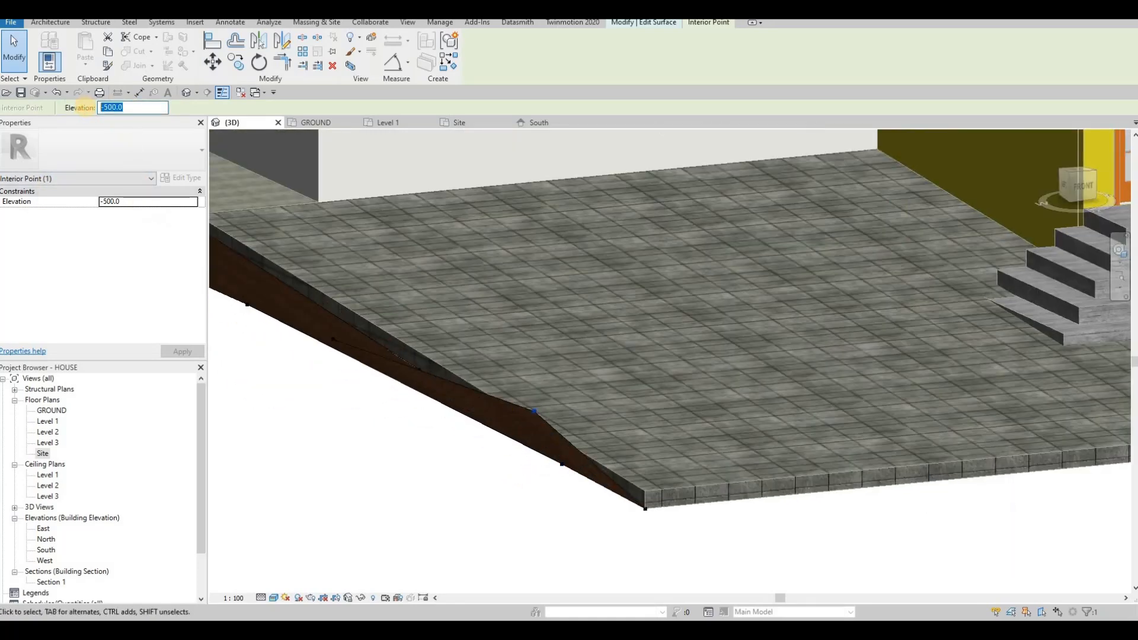
type("-")
type("00")
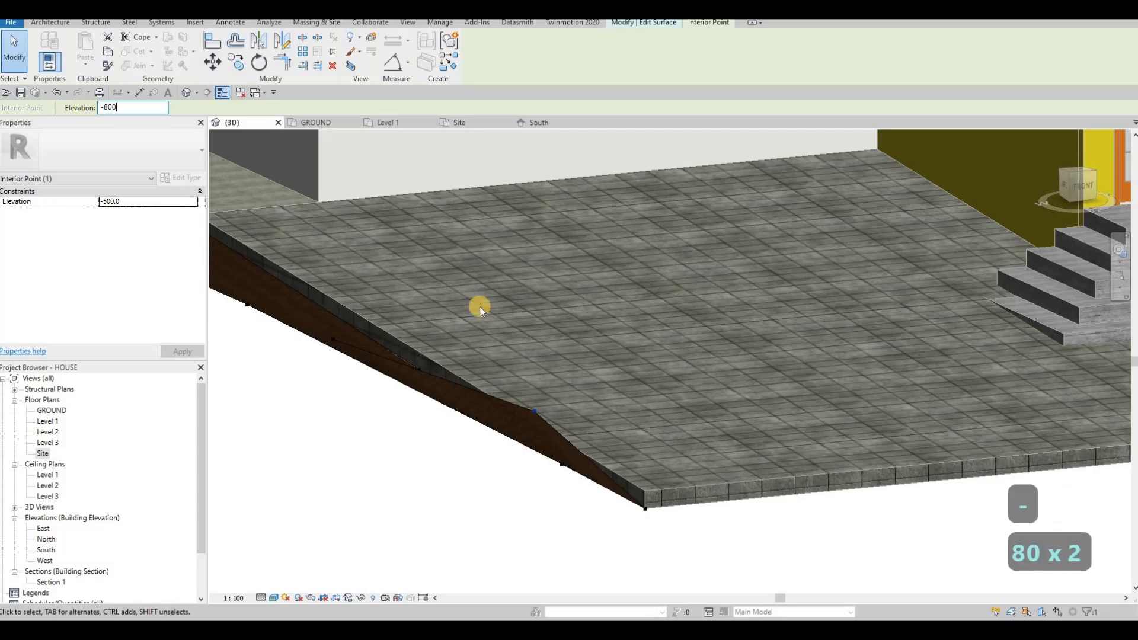
key("Return")
key("Escape")
middle_click_drag(472, 381, 491, 236, "shift")
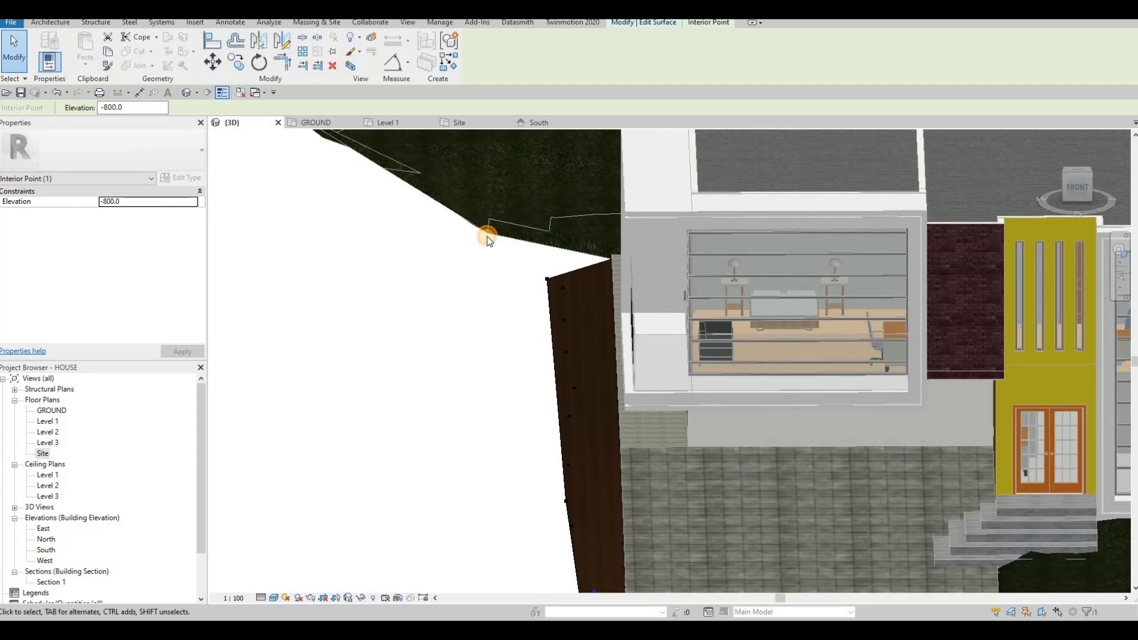
left_click(554, 303)
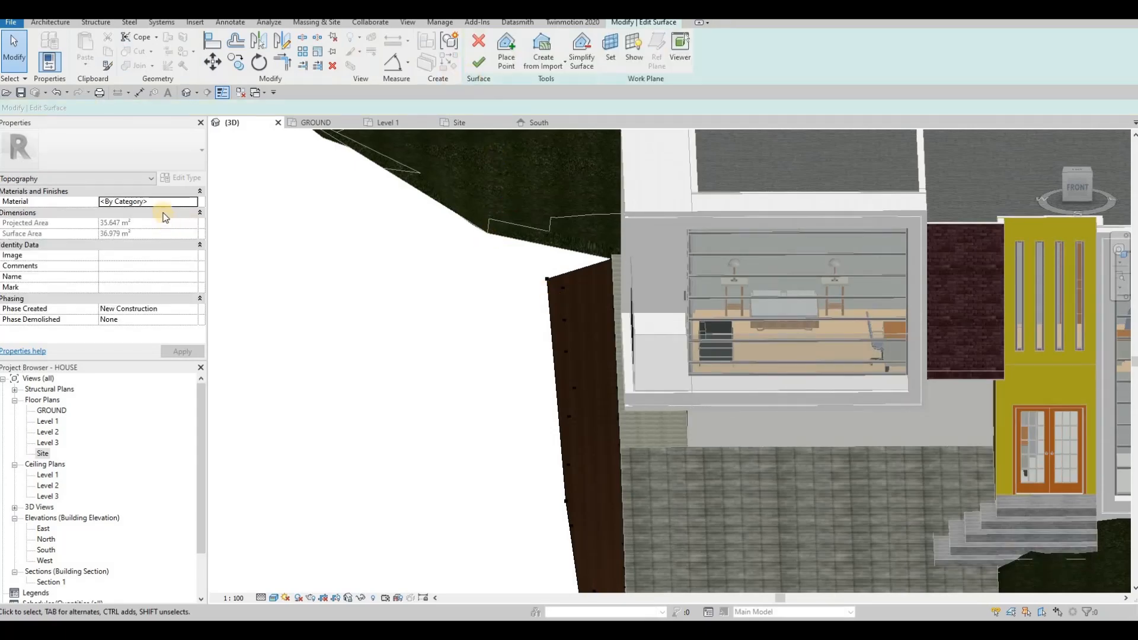
Assign the Grass material to the west toposurface.
left_click(178, 203)
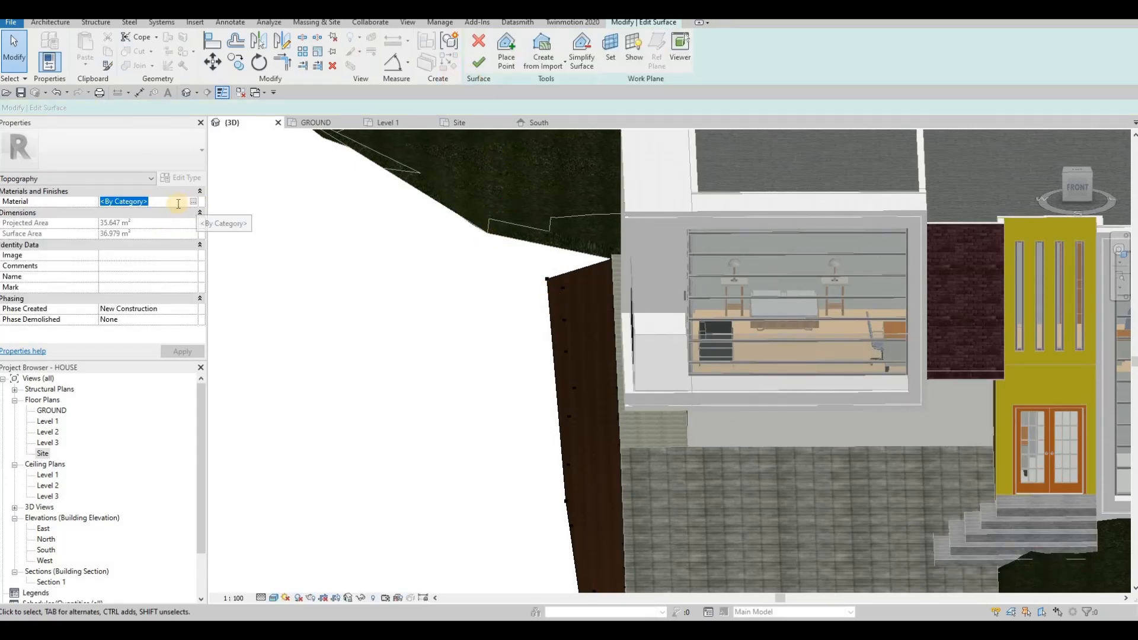
type("grass")
key("Return")
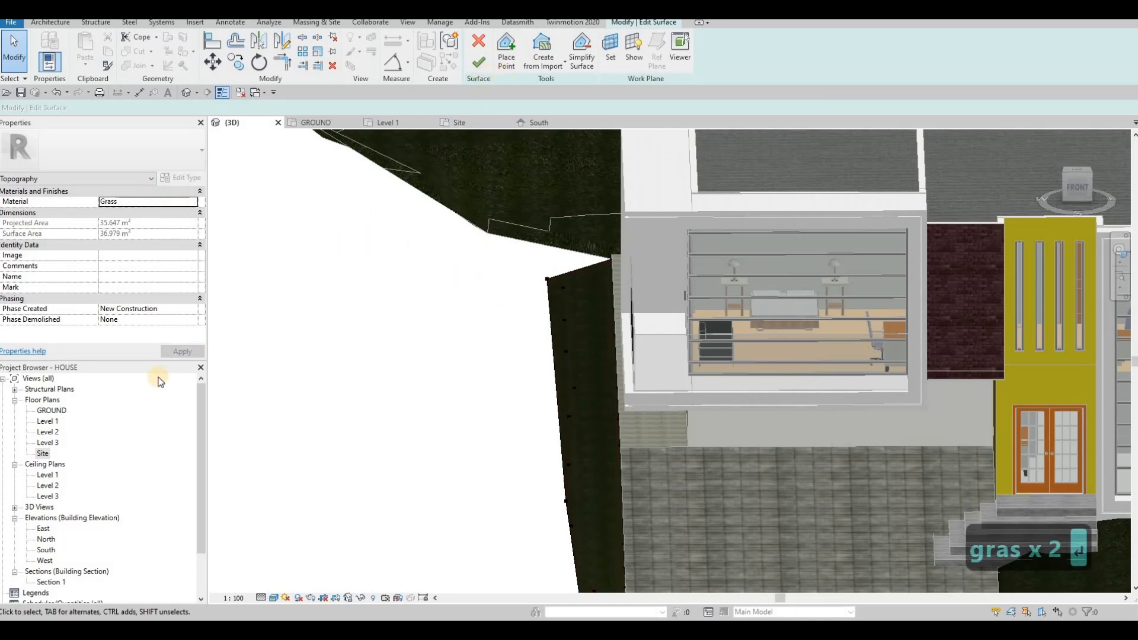
In the GROUND floor plan, add surface points beside the pool deck's rear west corner to extend the toposurface to the existing terrain edge.
double_click(56, 455)
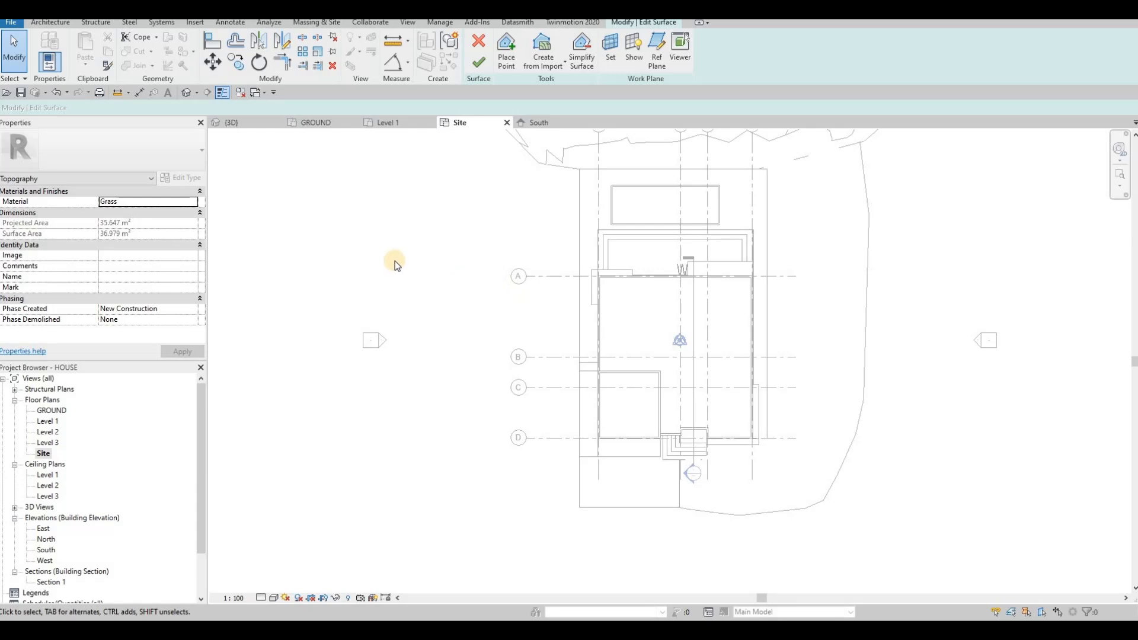
left_click(334, 120)
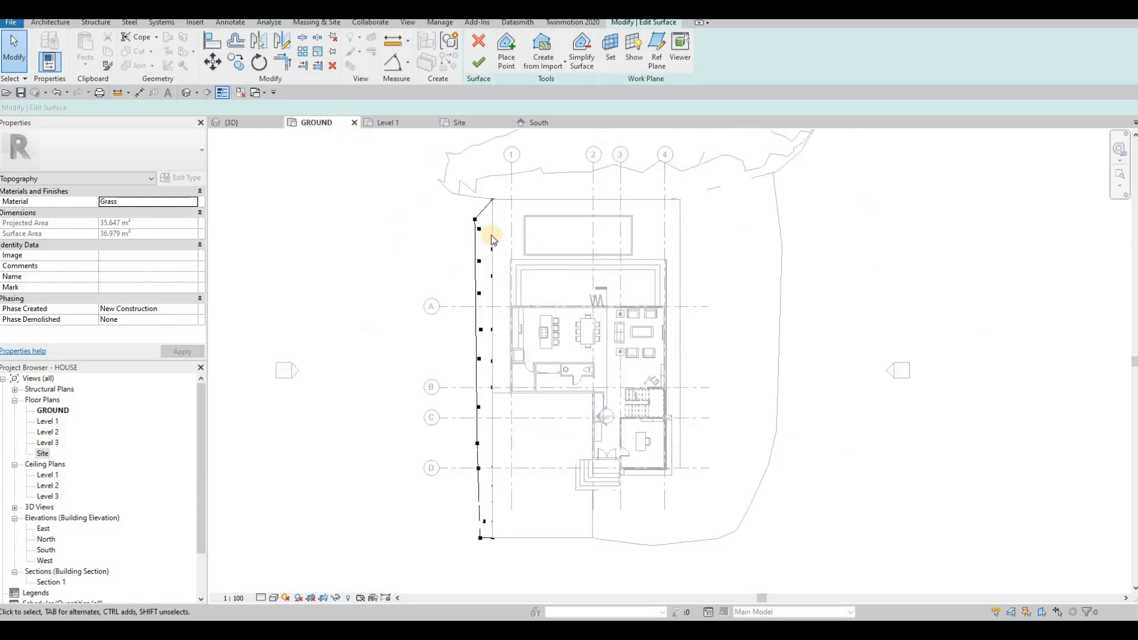
middle_click_drag(440, 227, 491, 235)
scroll(490, 235, "up", 3)
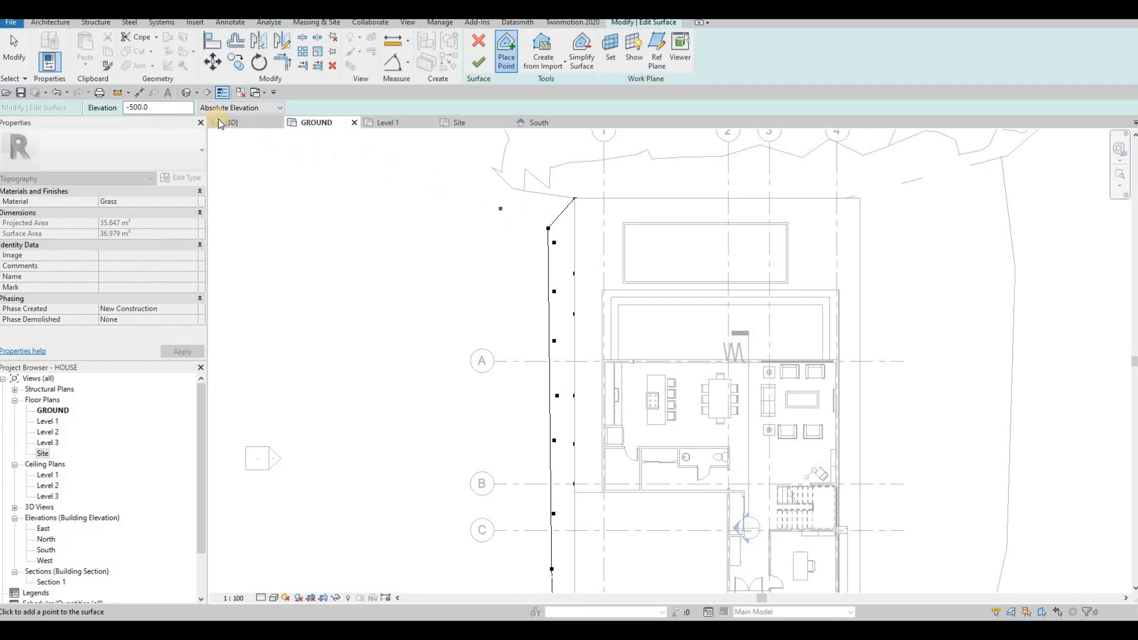
left_click(555, 202)
left_click(552, 195)
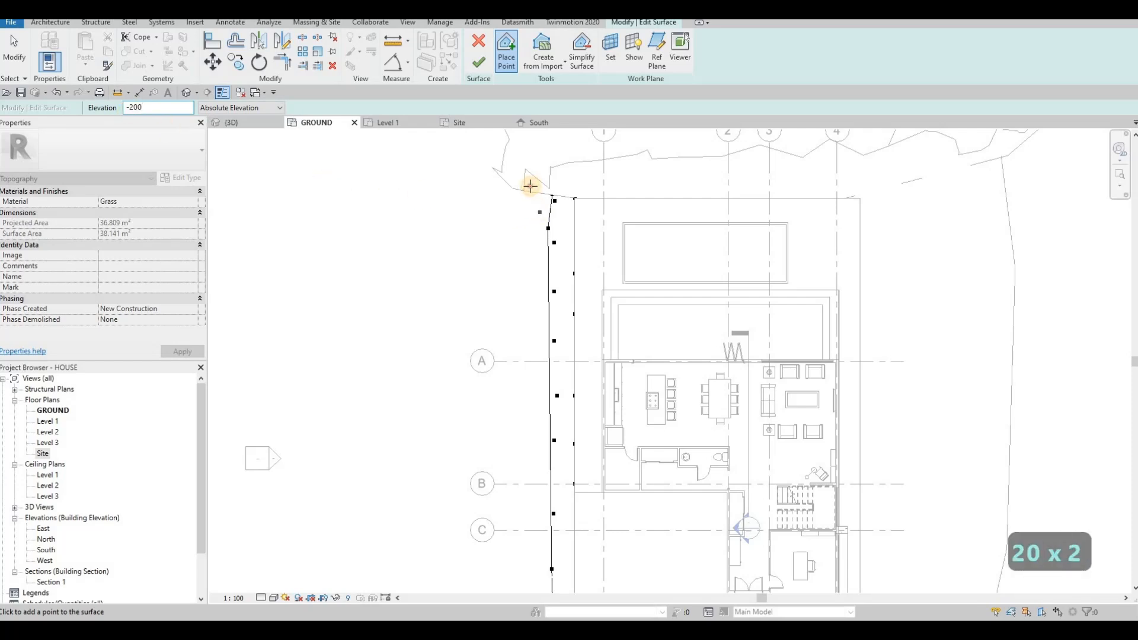
Place a second line of points at elevation -200 outside the west edge, from the rear terrain edge to between grids C and D.
left_click(533, 195)
left_click(521, 223)
left_click(521, 247)
left_click(525, 271)
left_click(522, 311)
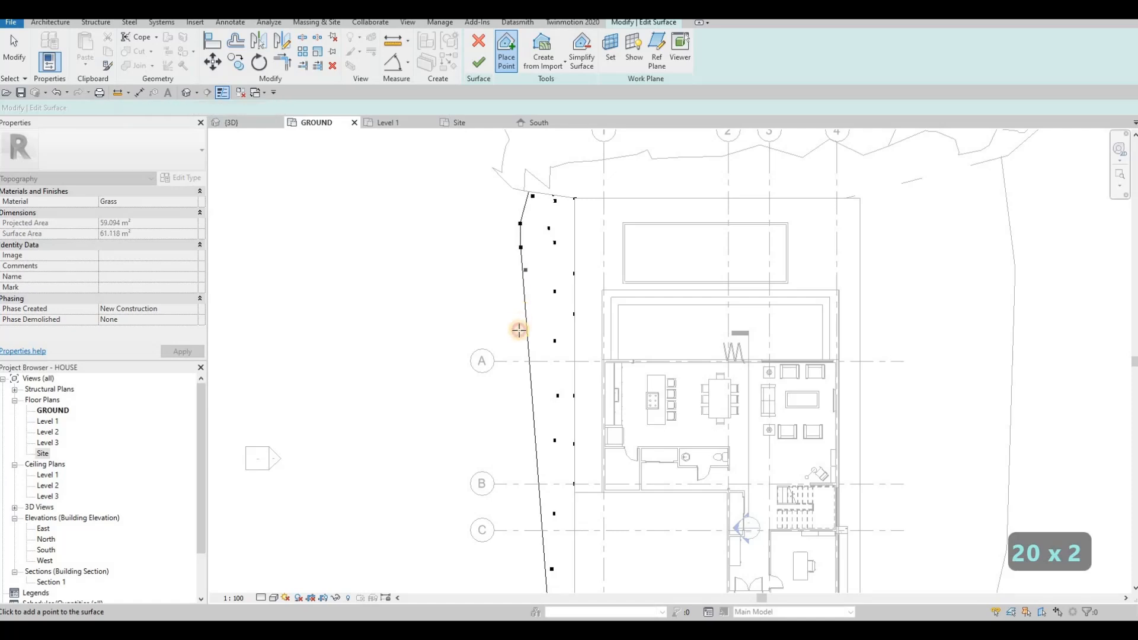
left_click(518, 337)
middle_click_drag(515, 413, 512, 242)
left_click(514, 257)
left_click(516, 290)
left_click(513, 305)
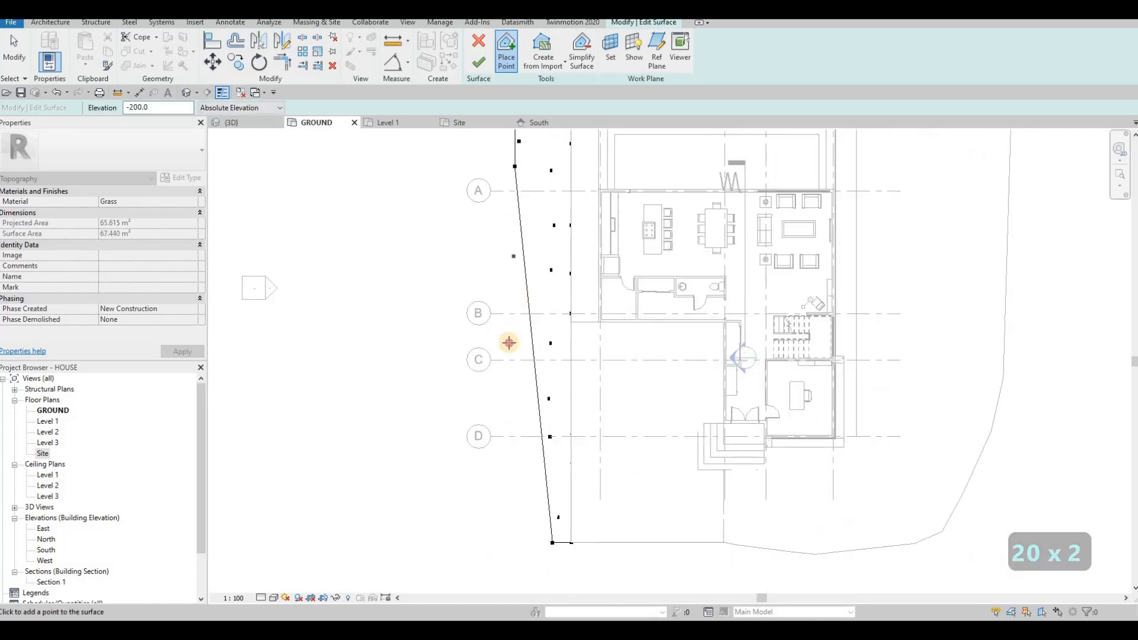
left_click(509, 399)
left_click(517, 446)
left_click(515, 460)
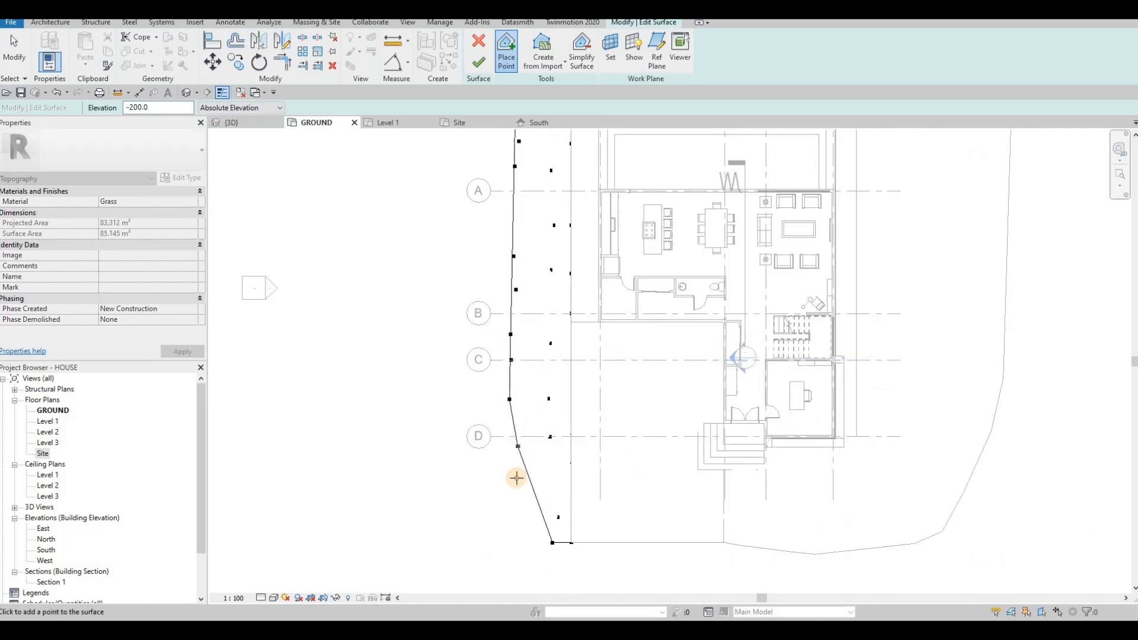
left_click(516, 478)
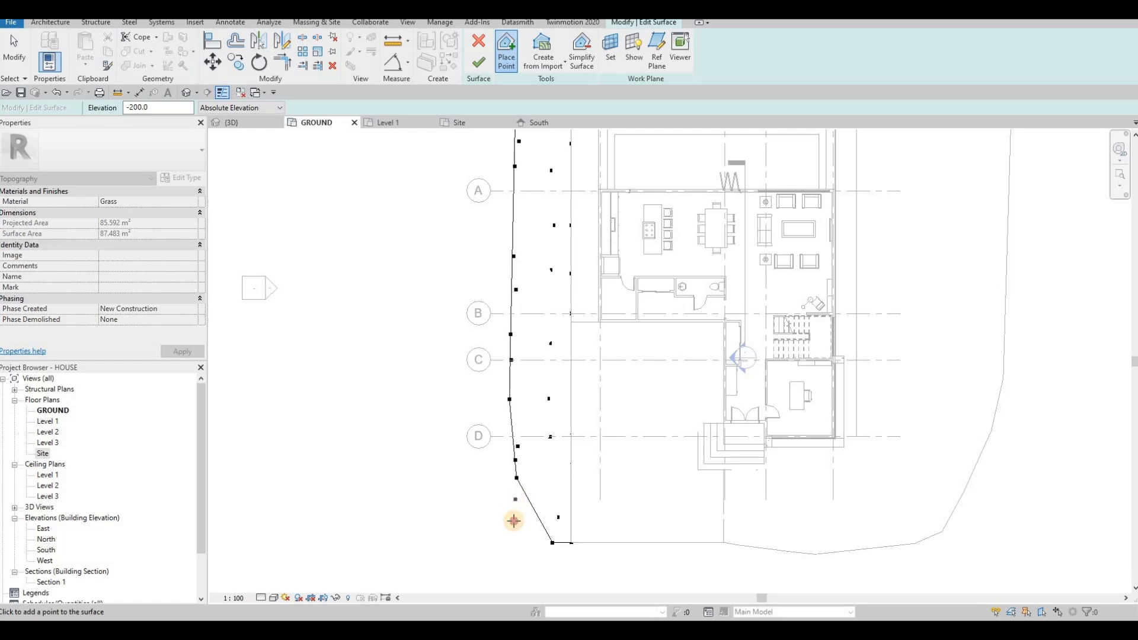
left_click(515, 516)
left_click(508, 549)
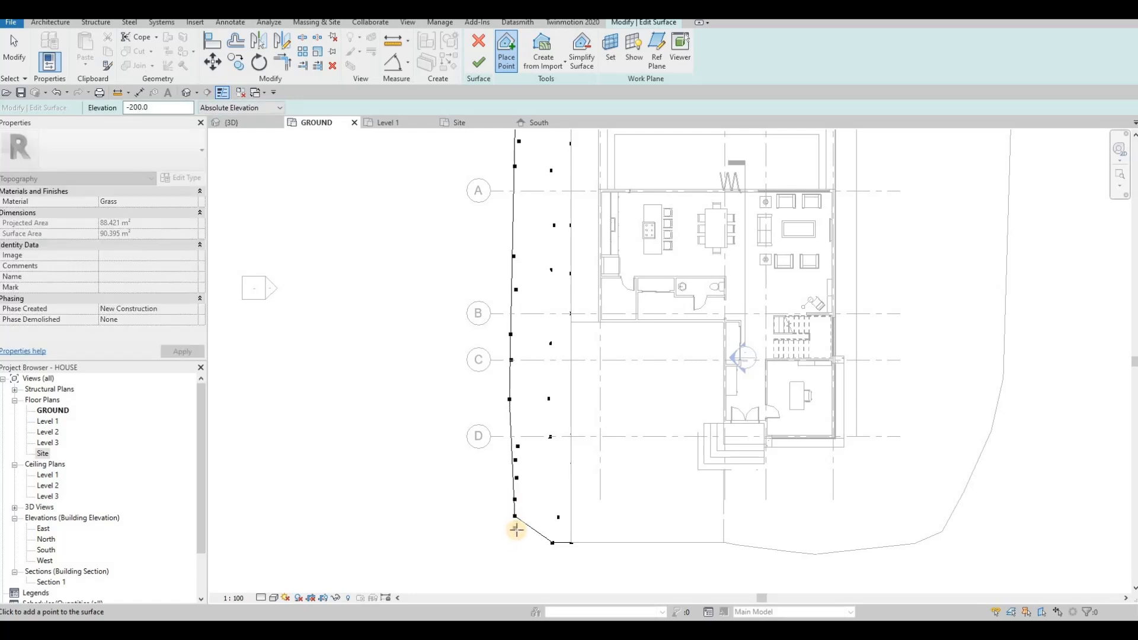
key("ctrl+z")
key("ctrl+z")
key("ctrl+z")
key("ctrl+z")
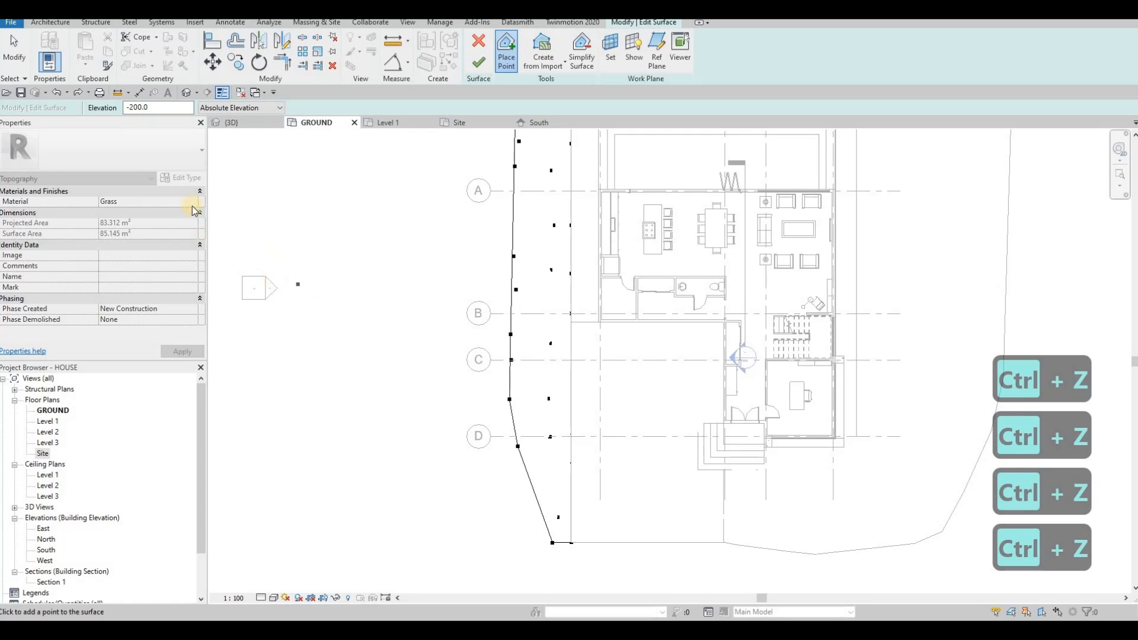
key("ctrl+z")
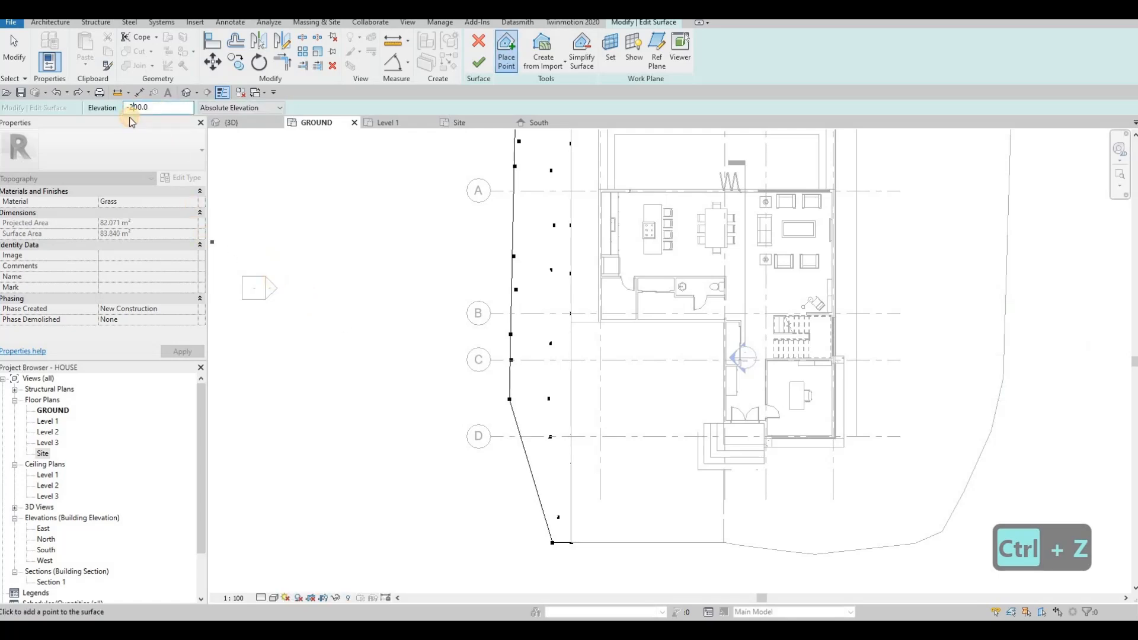
Continue the outer line of points at elevation -400 from grid D to the surface's front end beside the driveway.
key("BackSpace")
key("BackSpace")
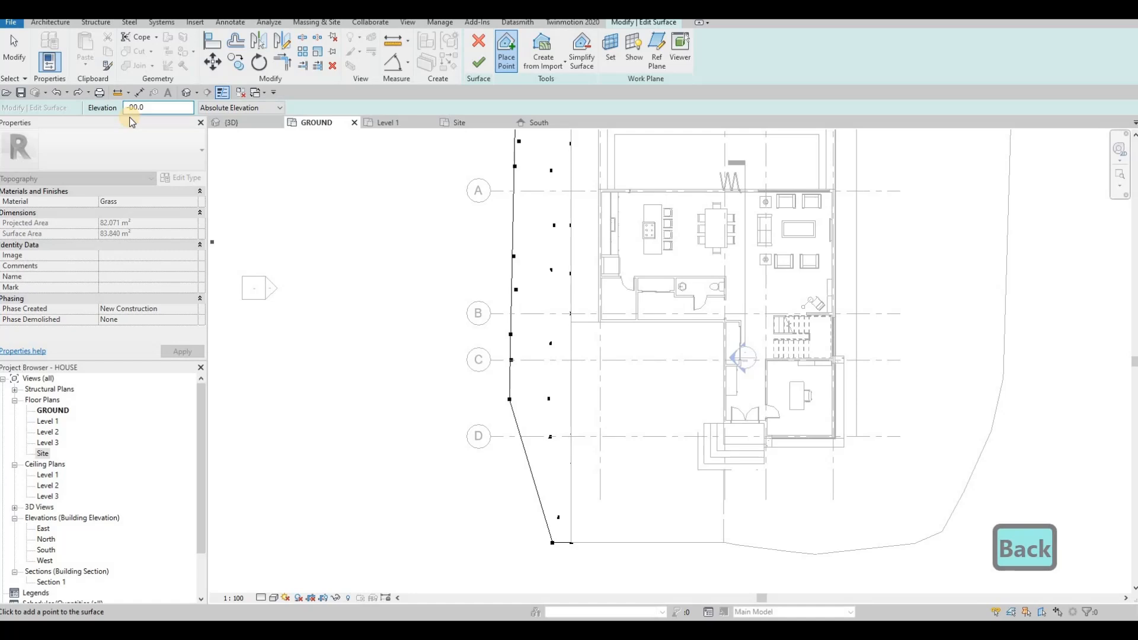
type("400")
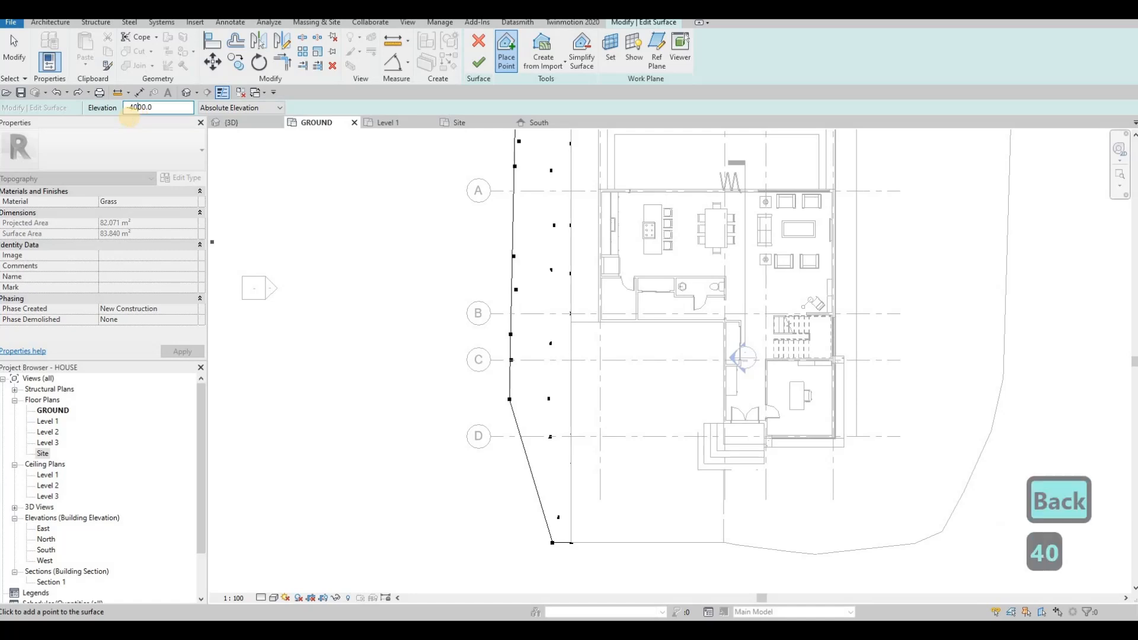
key("BackSpace")
key("BackSpace")
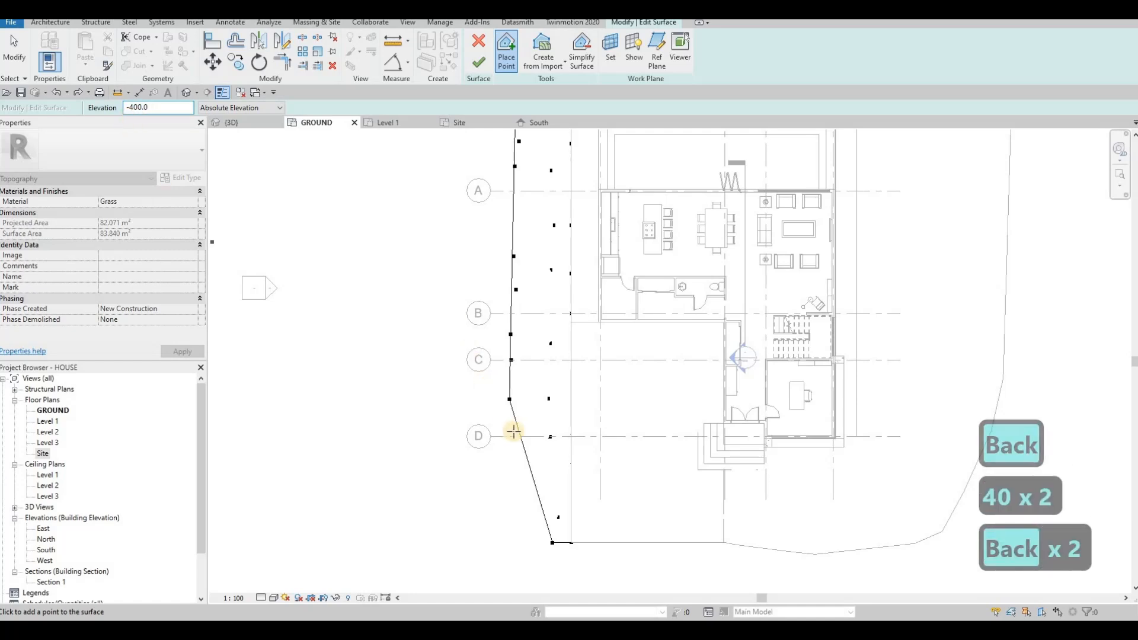
left_click(521, 477)
left_click(518, 497)
left_click(514, 514)
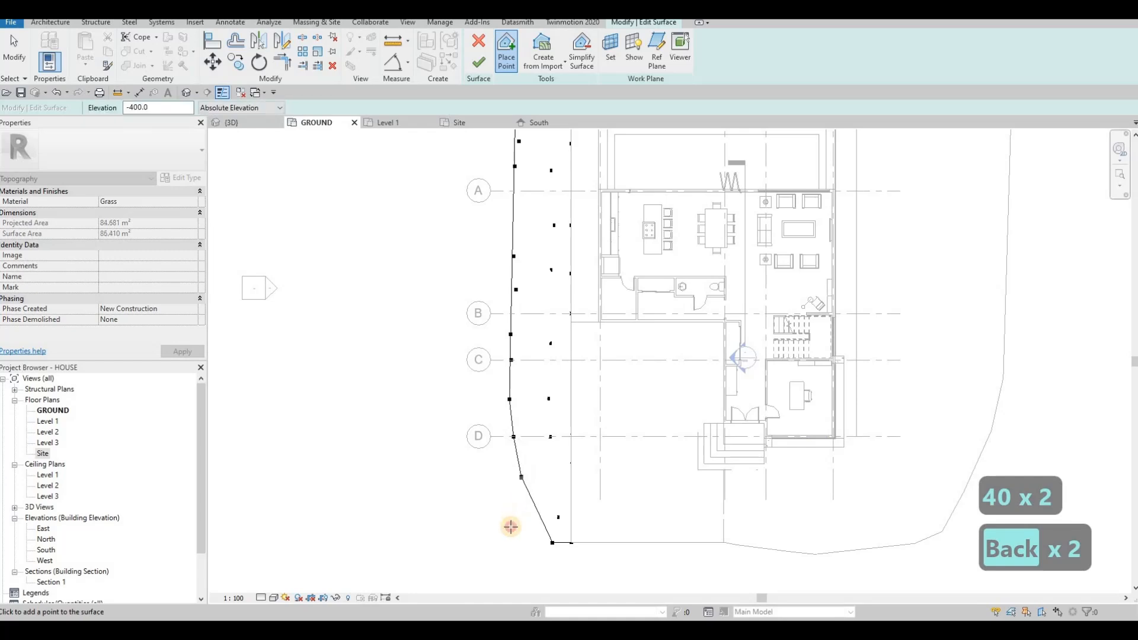
left_click(511, 549)
left_click(512, 548)
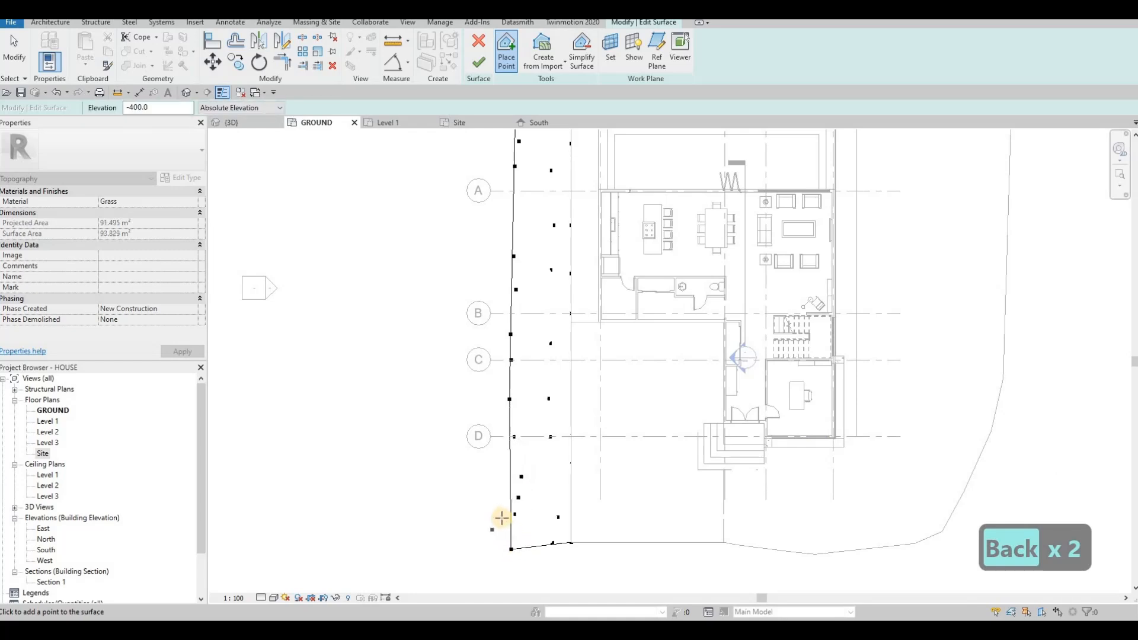
left_click(501, 506)
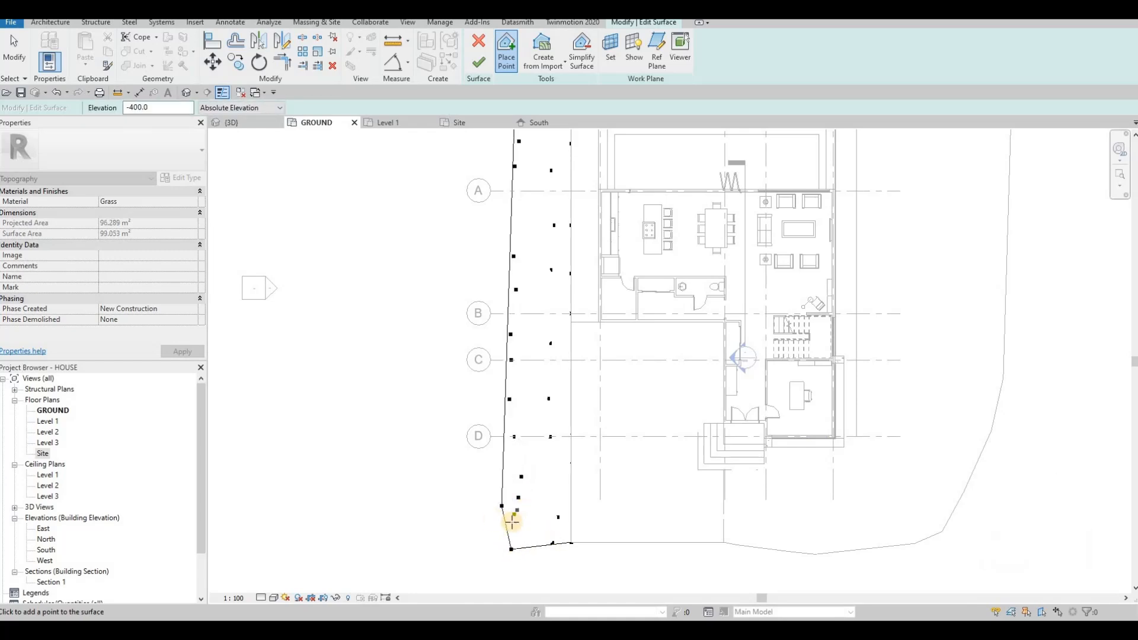
Move the outer front corner boundary point into line with the driveway's front edge.
scroll(511, 550, "up", 3)
key("Escape")
key("Escape")
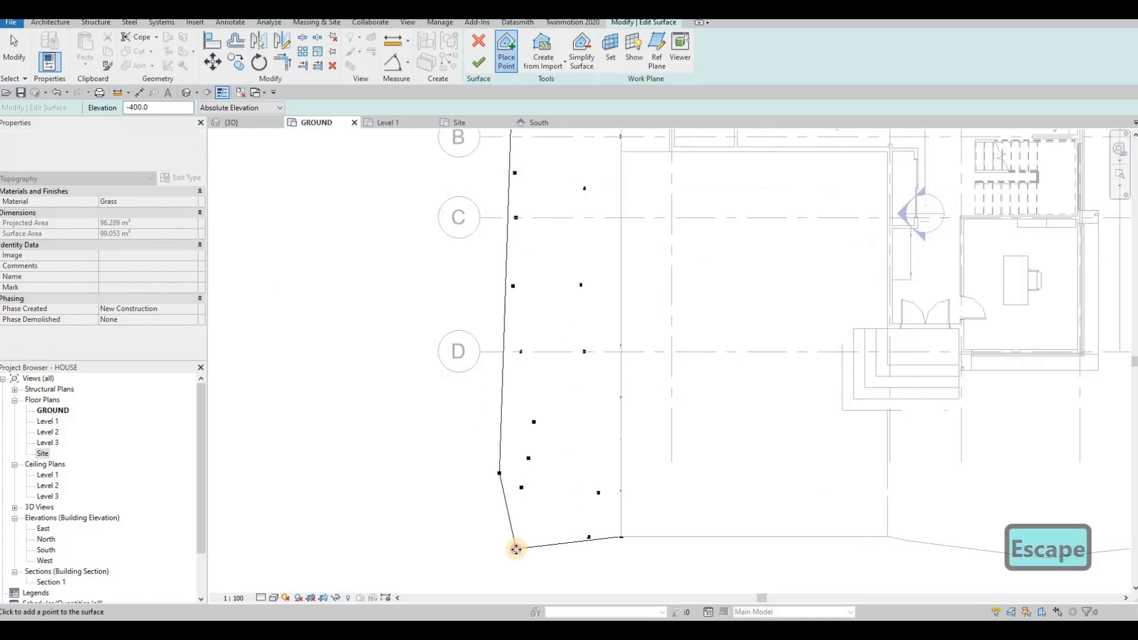
left_click(516, 548)
left_click_drag(522, 535, 519, 537)
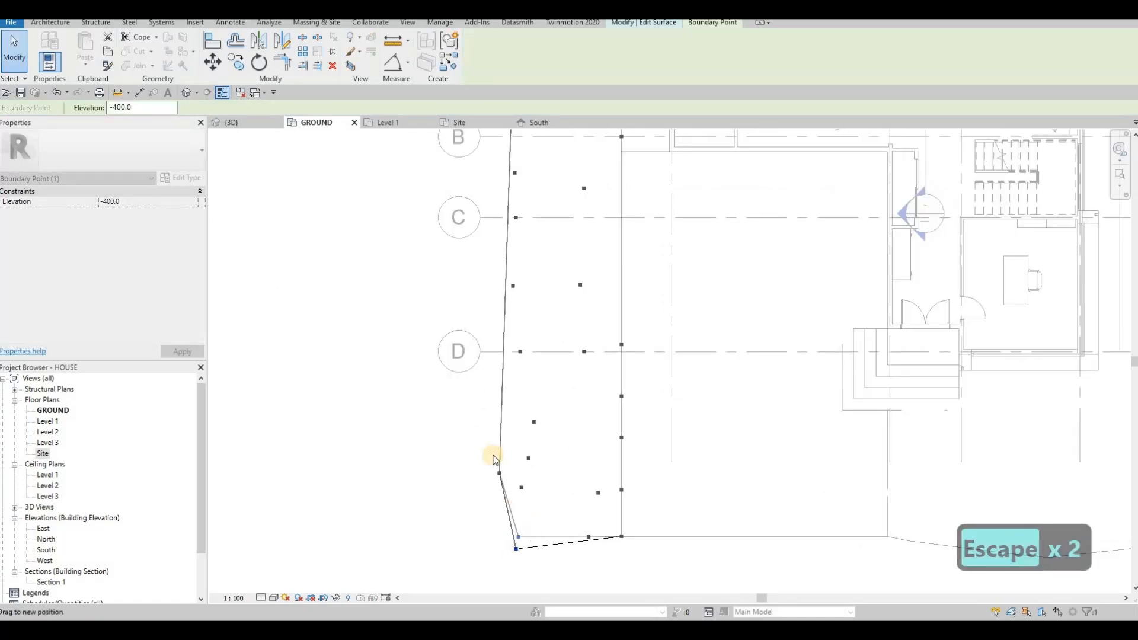
scroll(482, 435, "down", 1)
scroll(455, 169, "down", 2)
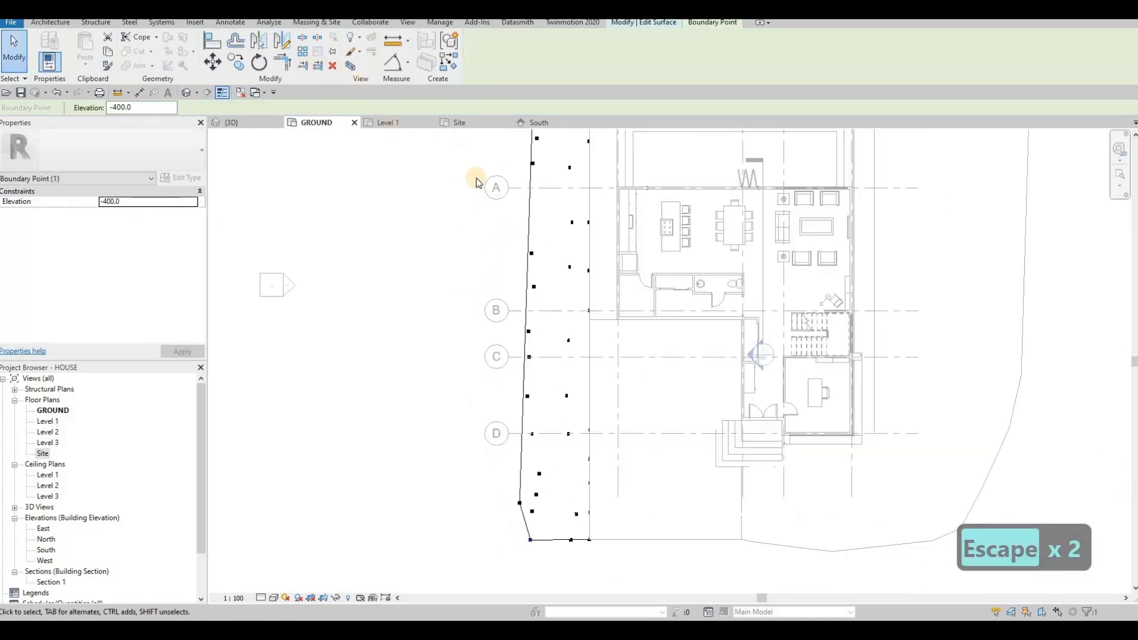
key("Escape")
Place points at elevation 0 outside the west boundary, from the rear terrain edge to between grids A and B.
left_click(509, 47)
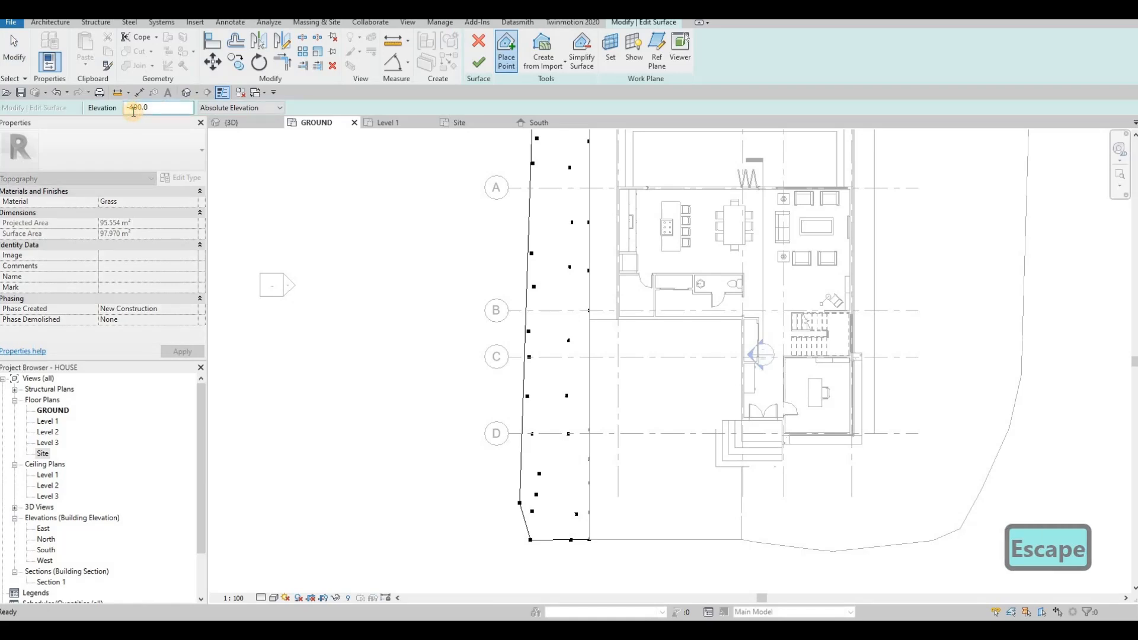
key("BackSpace")
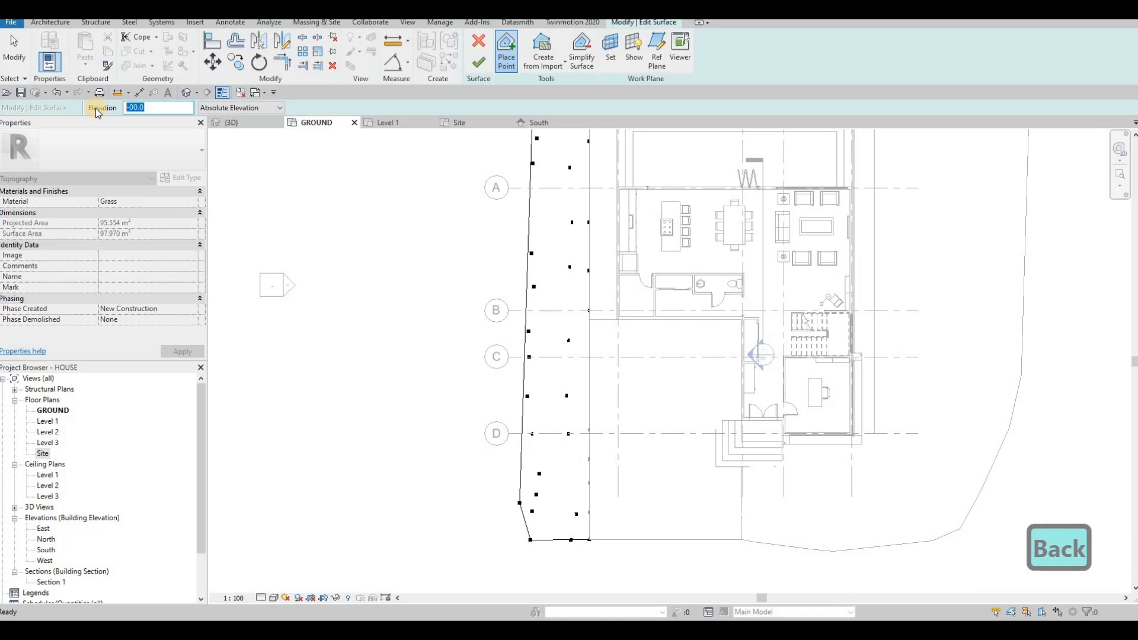
type("0")
middle_click_drag(583, 240, 657, 388)
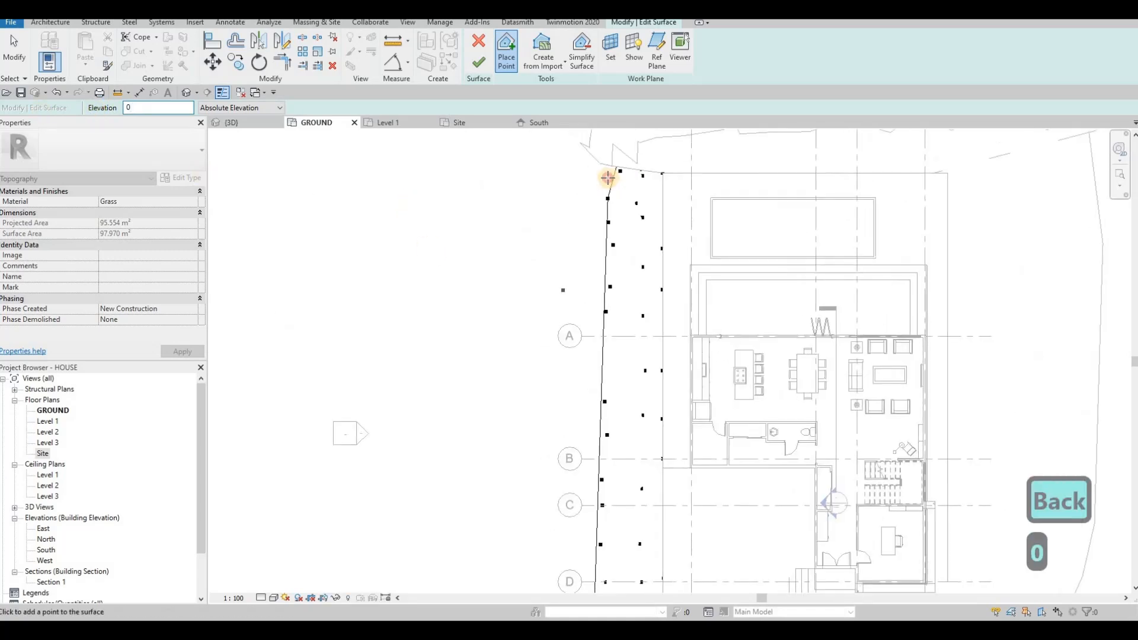
left_click(610, 180)
left_click(591, 214)
left_click(587, 253)
left_click(581, 316)
left_click(581, 338)
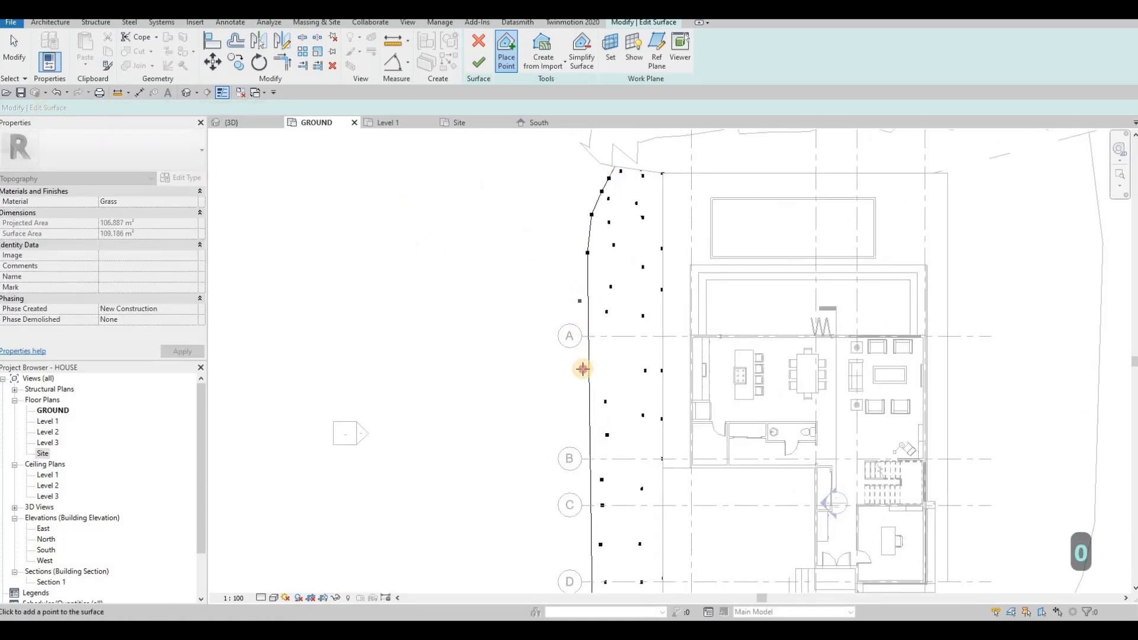
left_click(580, 421)
Continue the elevation 0 points along the west boundary from grid B to near the surface's front corner.
middle_click_drag(579, 441, 591, 316)
left_click(586, 360)
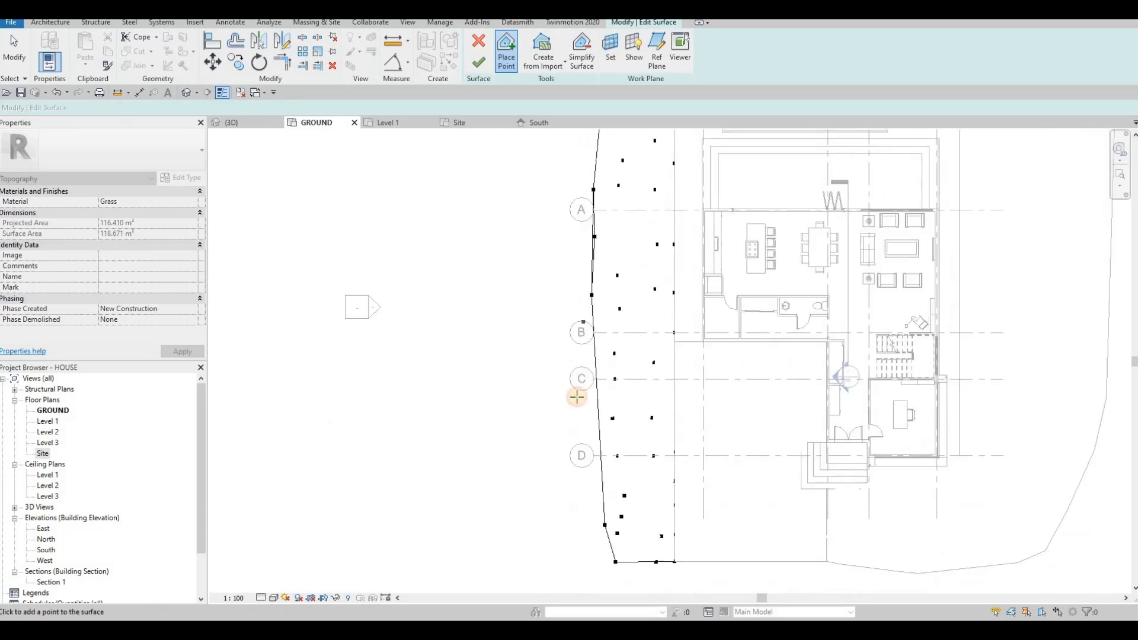
left_click(575, 414)
left_click(583, 434)
left_click(582, 485)
left_click(583, 500)
left_click(586, 512)
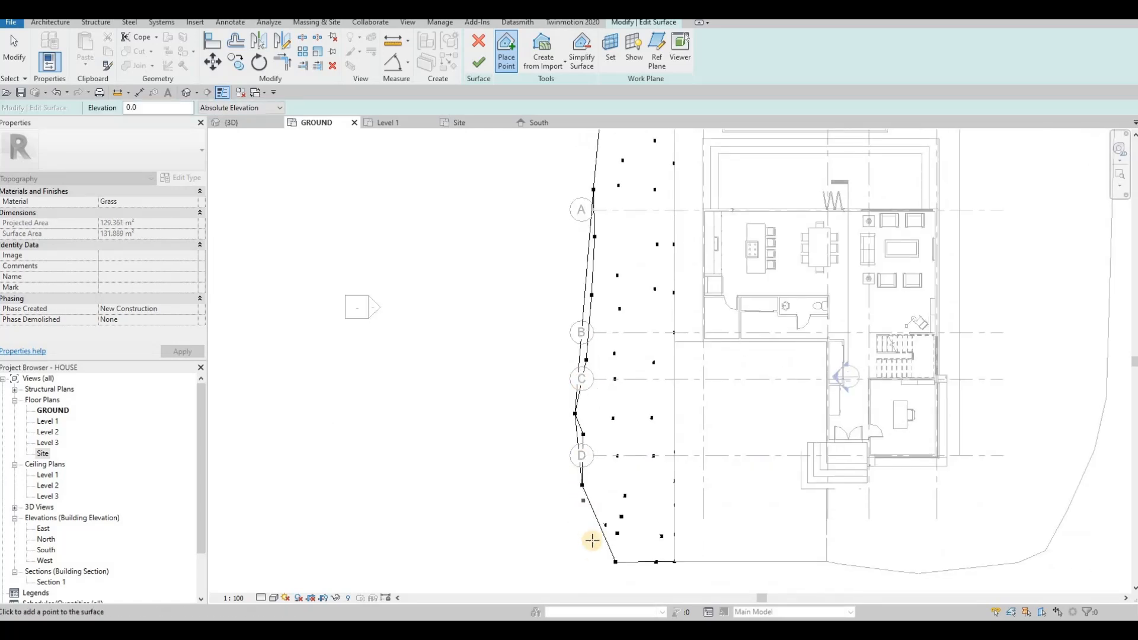
left_click(583, 543)
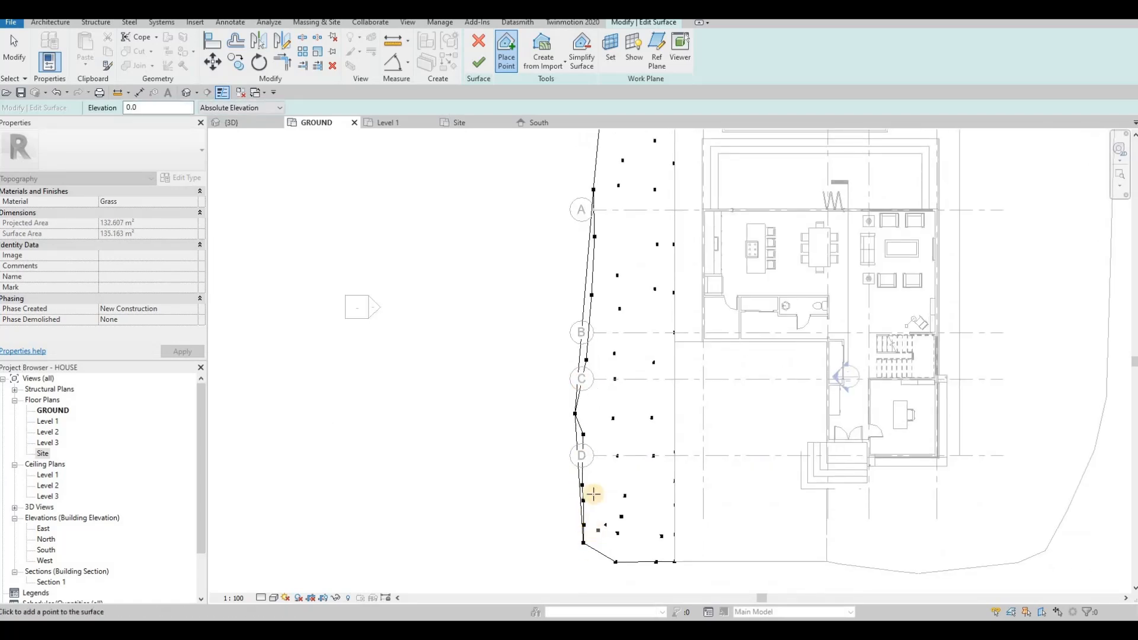
Place points at elevation 200 beyond the surface's rear west corner, following the existing terrain edge.
left_click(538, 316)
key("F1")
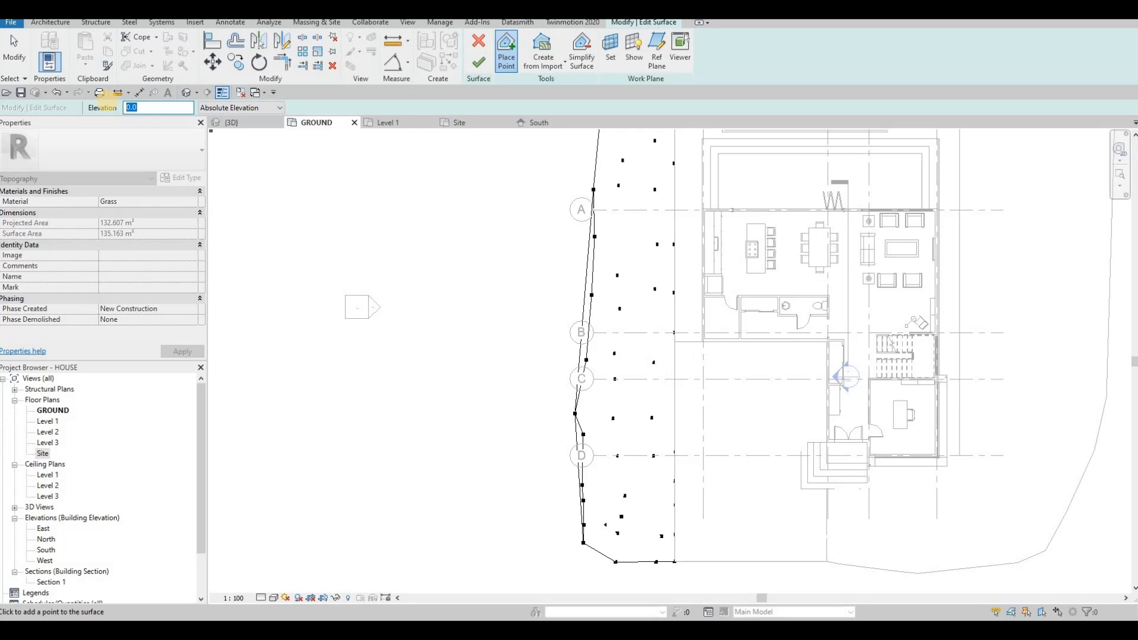
type("200")
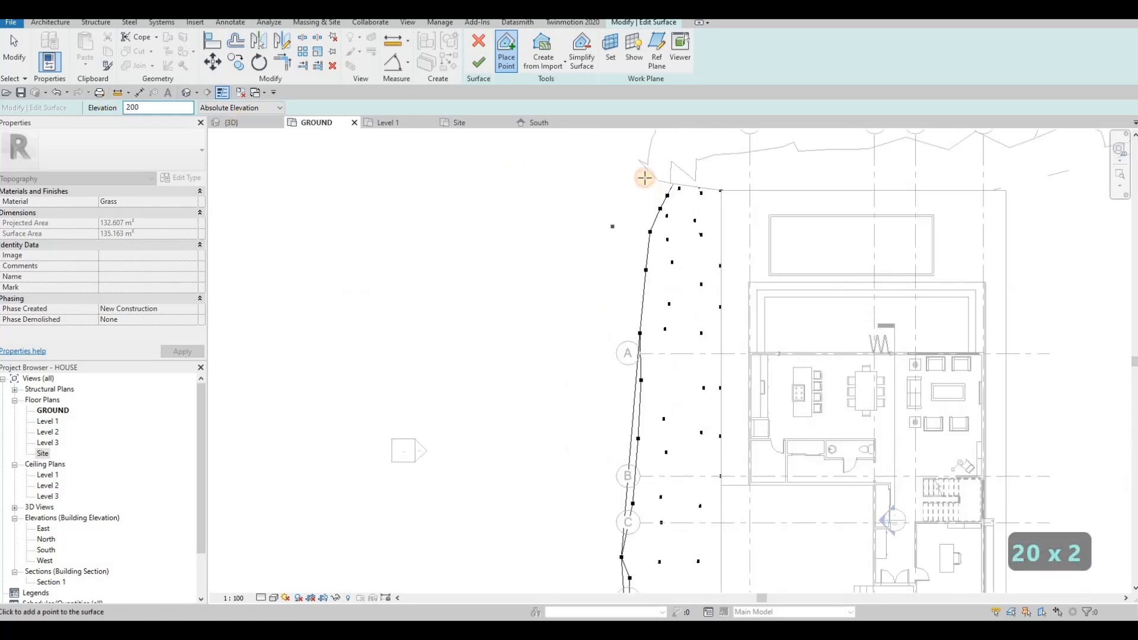
left_click(652, 189)
left_click(644, 171)
left_click(639, 161)
left_click(628, 177)
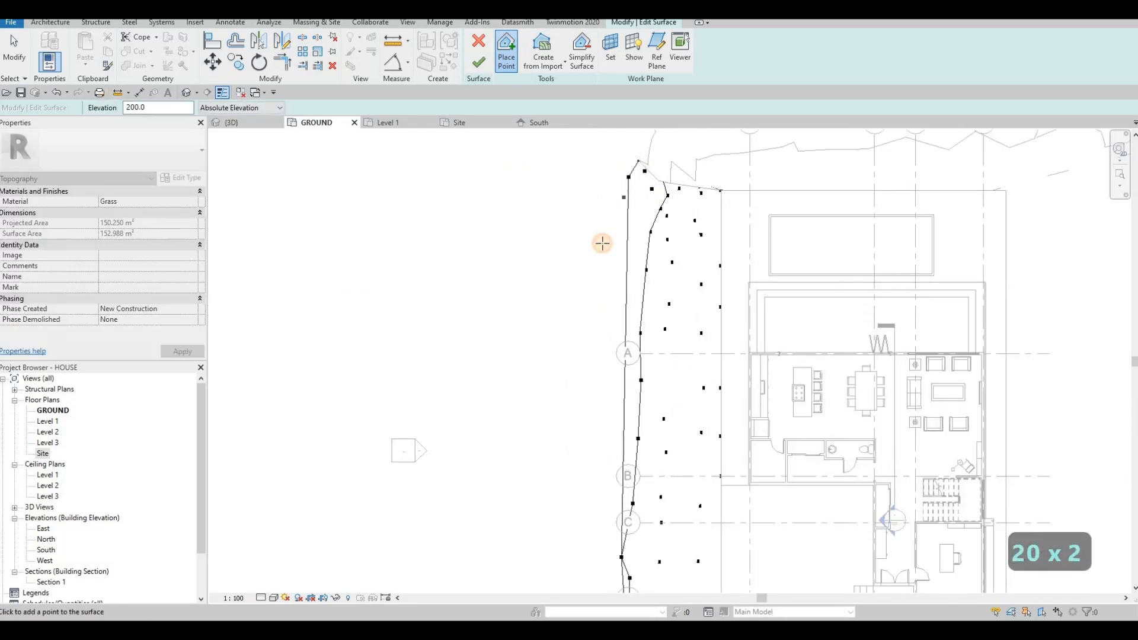
Continue the elevation 200 points along the outer west side from the rear corner to grid C.
left_click(605, 207)
left_click(603, 243)
left_click(621, 288)
left_click(622, 311)
left_click(624, 337)
left_click(621, 354)
left_click(621, 442)
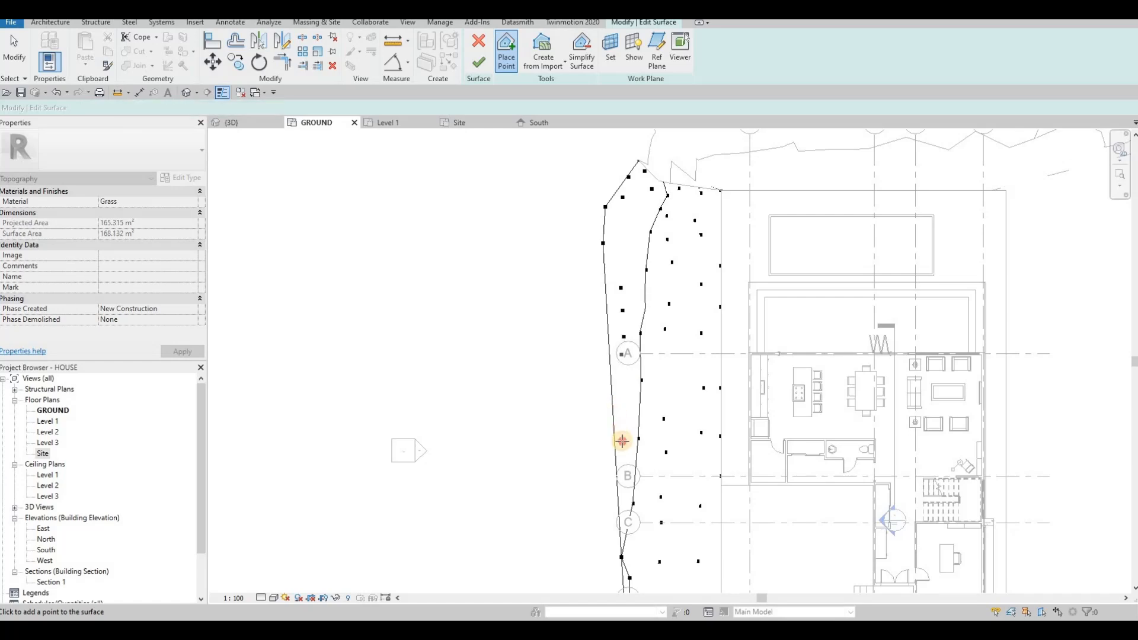
left_click(608, 468)
left_click(613, 486)
left_click(604, 522)
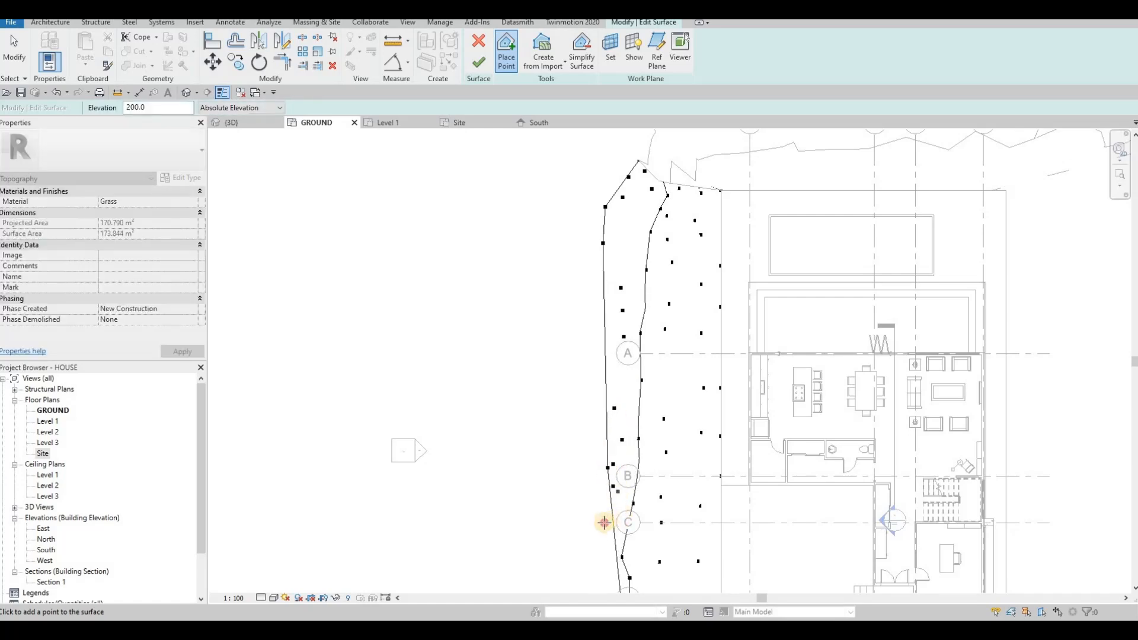
Continue the elevation 200 points along the outer west side from grid C to just past grid D.
middle_click_drag(618, 561, 643, 417)
left_click(643, 417)
left_click(636, 432)
left_click(622, 460)
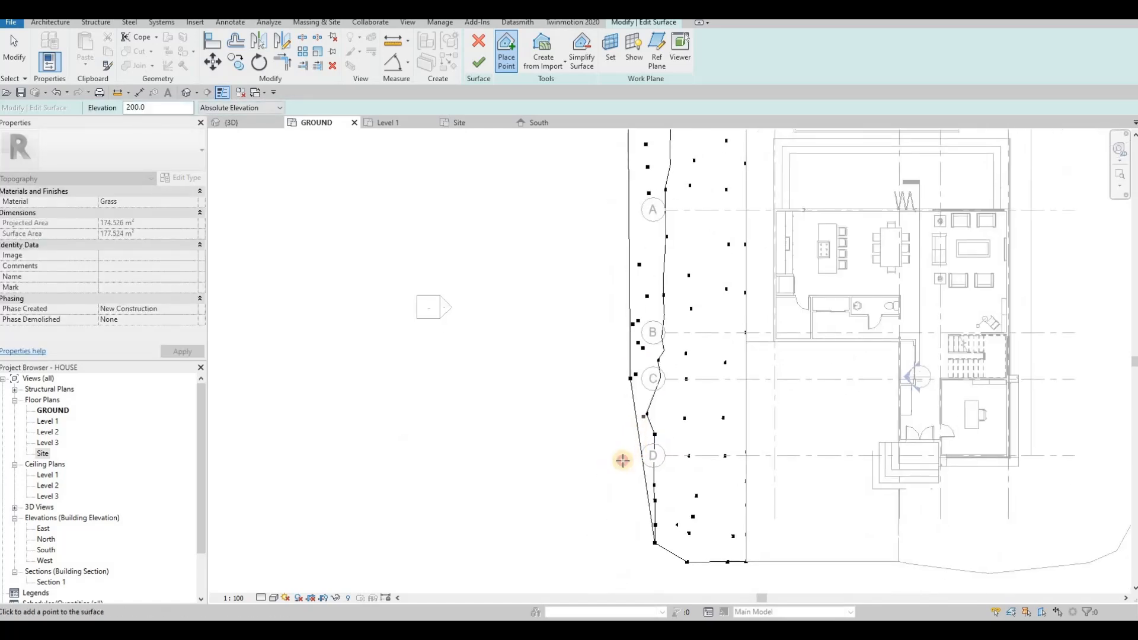
left_click(636, 466)
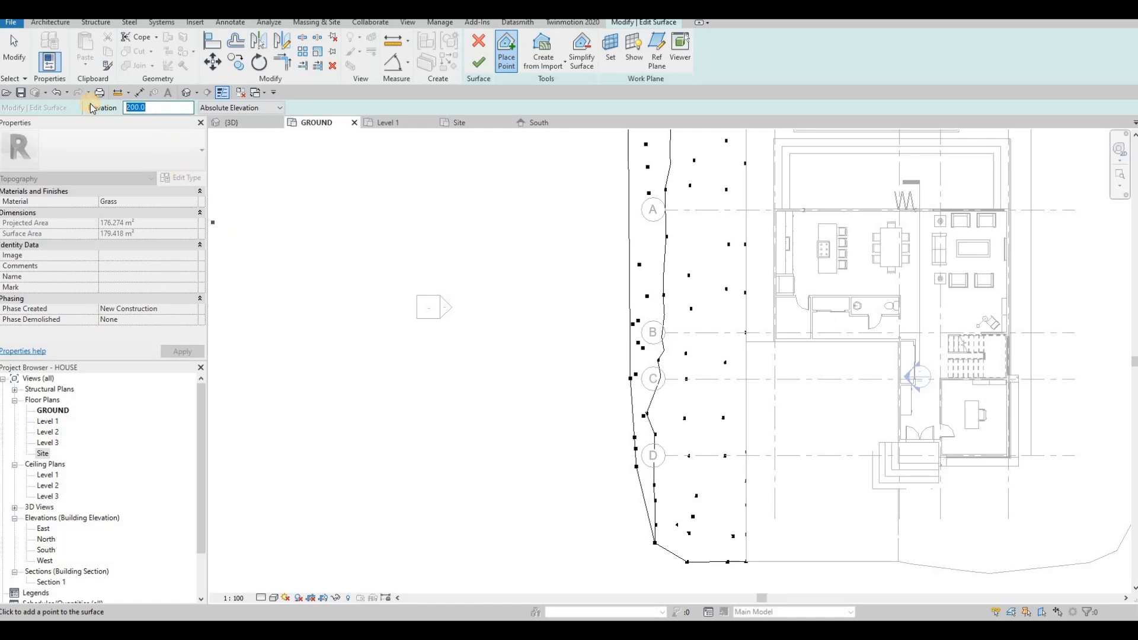
Place points at elevation 500 outside the west boundary, starting between grids A and B and heading toward the rear.
type("500")
left_click(593, 253)
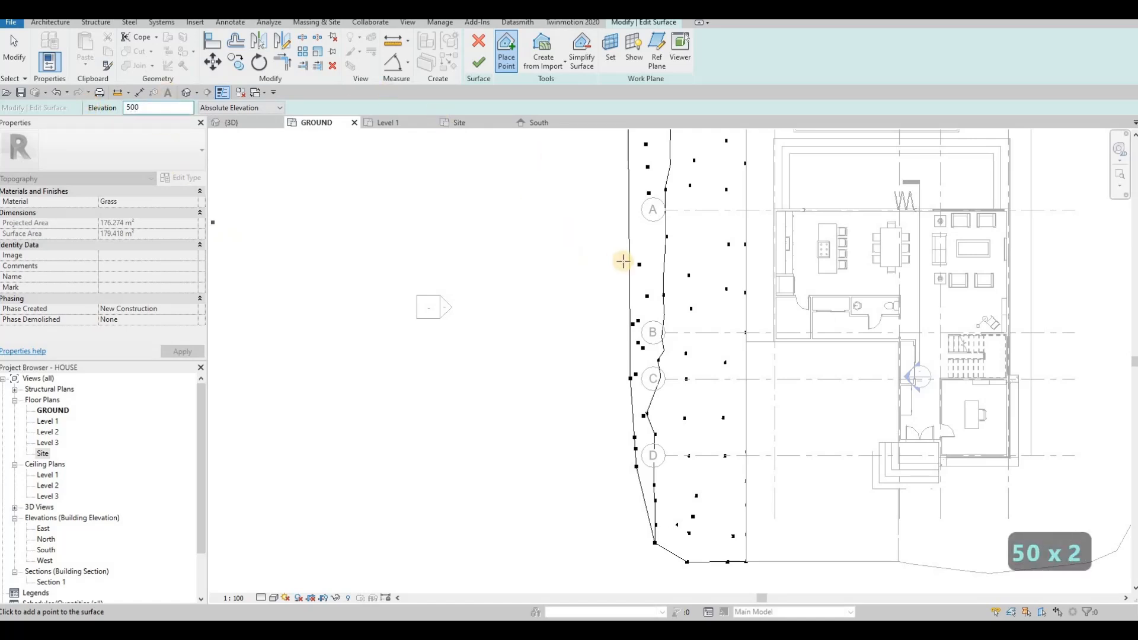
left_click(611, 220)
left_click(606, 202)
left_click(618, 184)
middle_click_drag(622, 148, 614, 238)
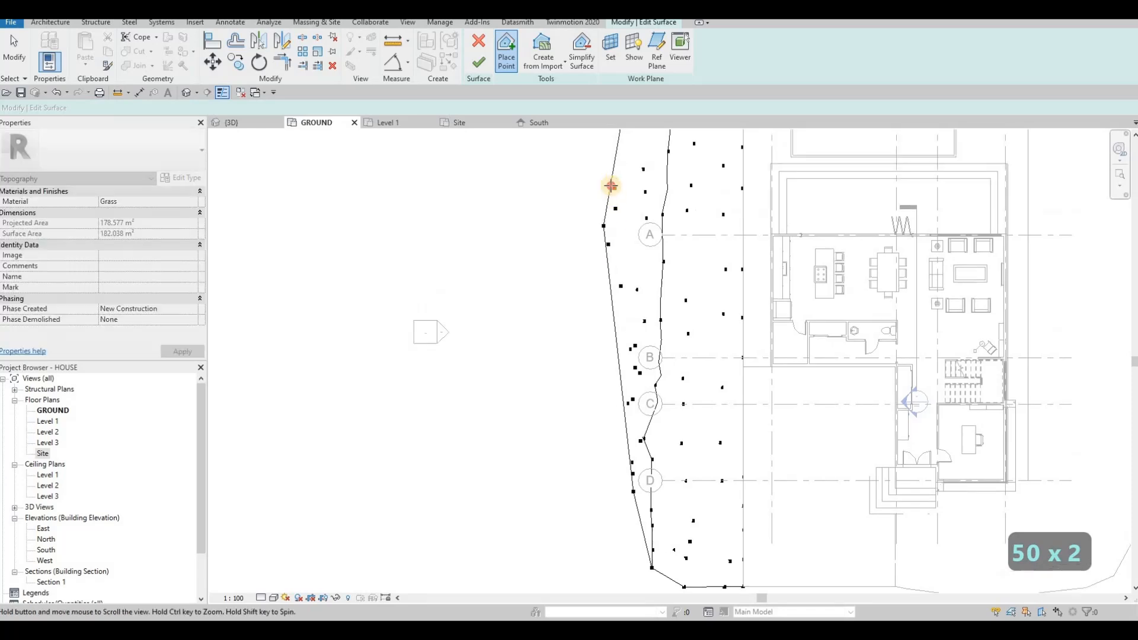
left_click(603, 172)
left_click(614, 195)
left_click(620, 150)
middle_click_drag(615, 156, 619, 190)
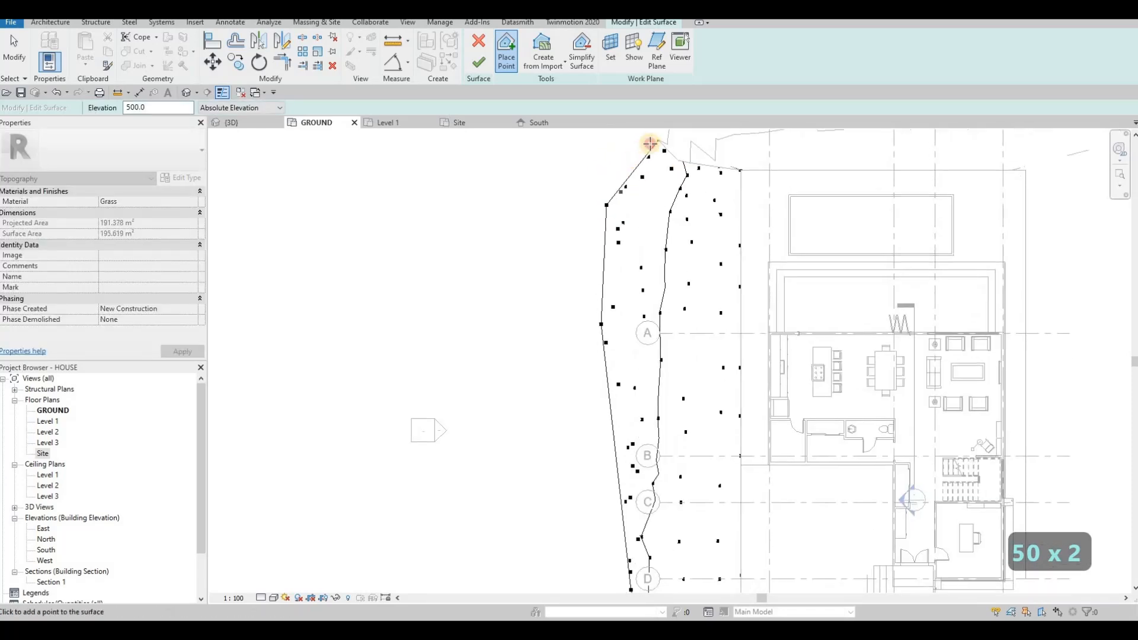
Continue the elevation 500 points around the surface's rear west corner and along its outer side.
left_click(612, 162)
left_click(640, 138)
left_click(646, 136)
left_click(638, 154)
left_click(619, 151)
left_click(618, 167)
left_click(619, 191)
left_click(594, 218)
left_click(597, 252)
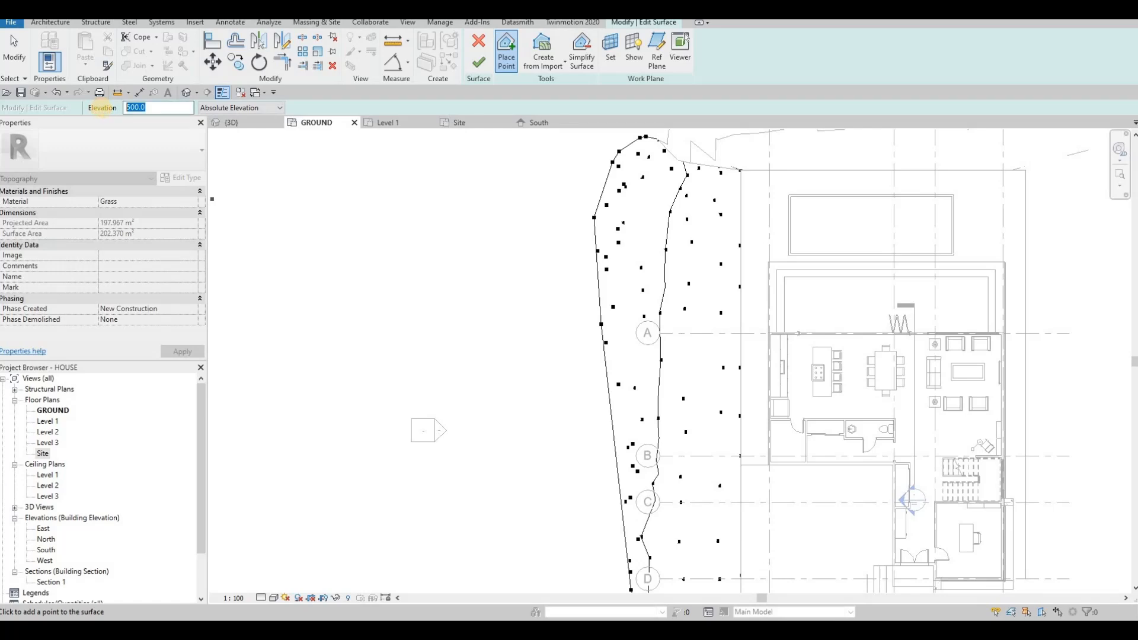
Place points at elevation 800 beyond the surface's rear west corner, up to the existing rear terrain.
type("800")
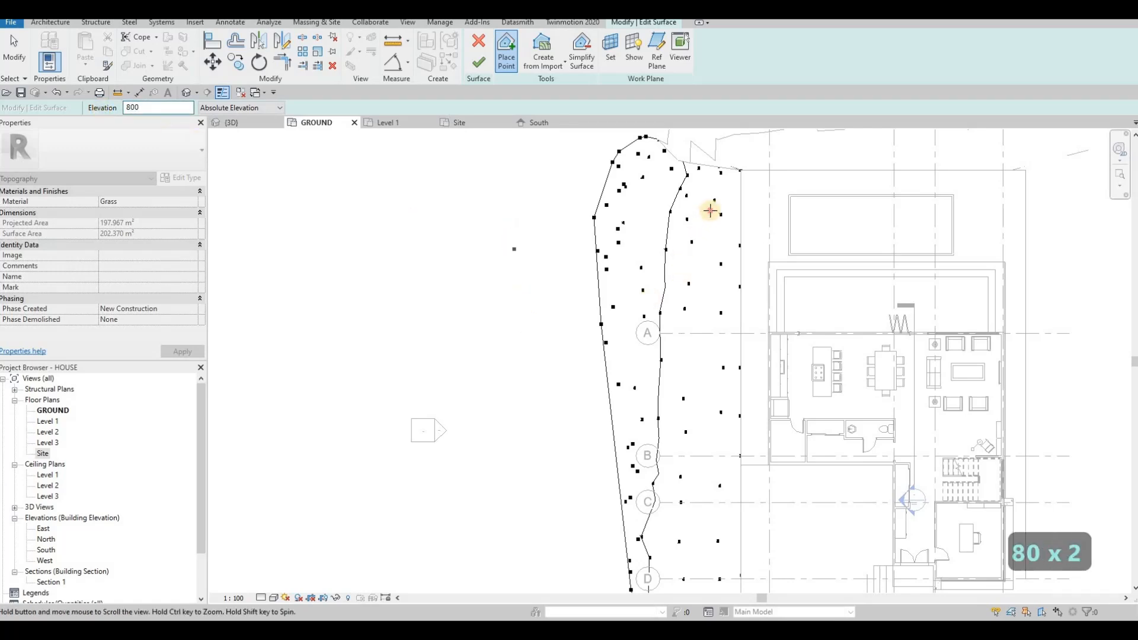
middle_click_drag(710, 210, 753, 297)
left_click(715, 176)
left_click(700, 171)
left_click(693, 172)
left_click(670, 166)
left_click(665, 170)
left_click(659, 170)
left_click(699, 147)
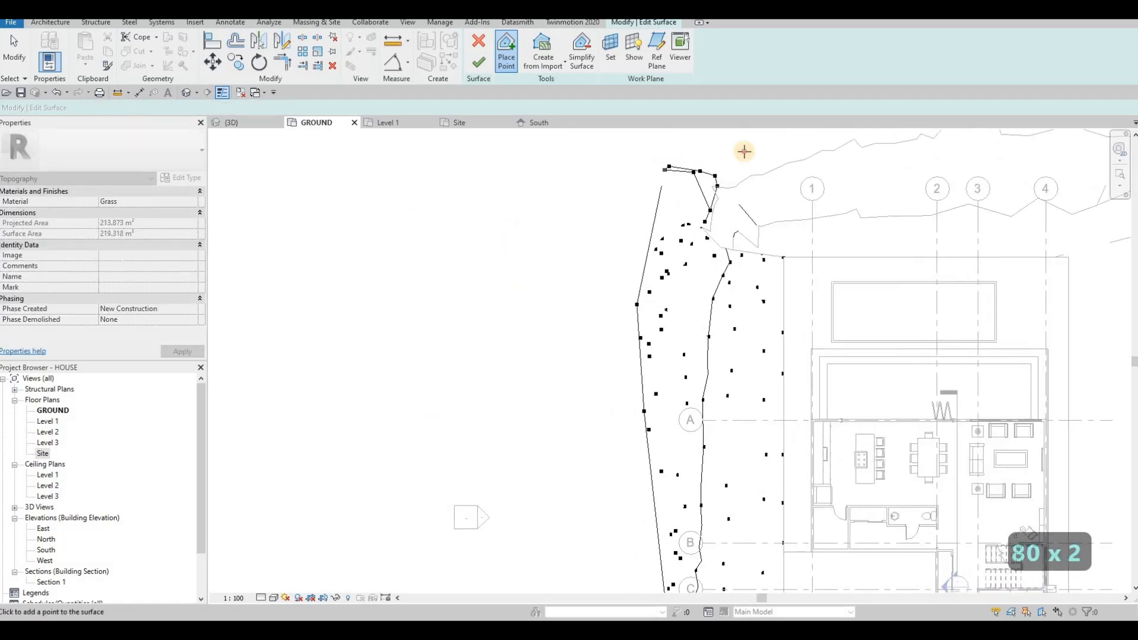
left_click(741, 152)
left_click(762, 152)
Add an outer rear row of elevation 800 points running west from the existing terrain edge.
middle_click_drag(645, 178, 640, 288)
left_click(668, 240)
left_click(647, 232)
left_click(639, 231)
left_click(613, 230)
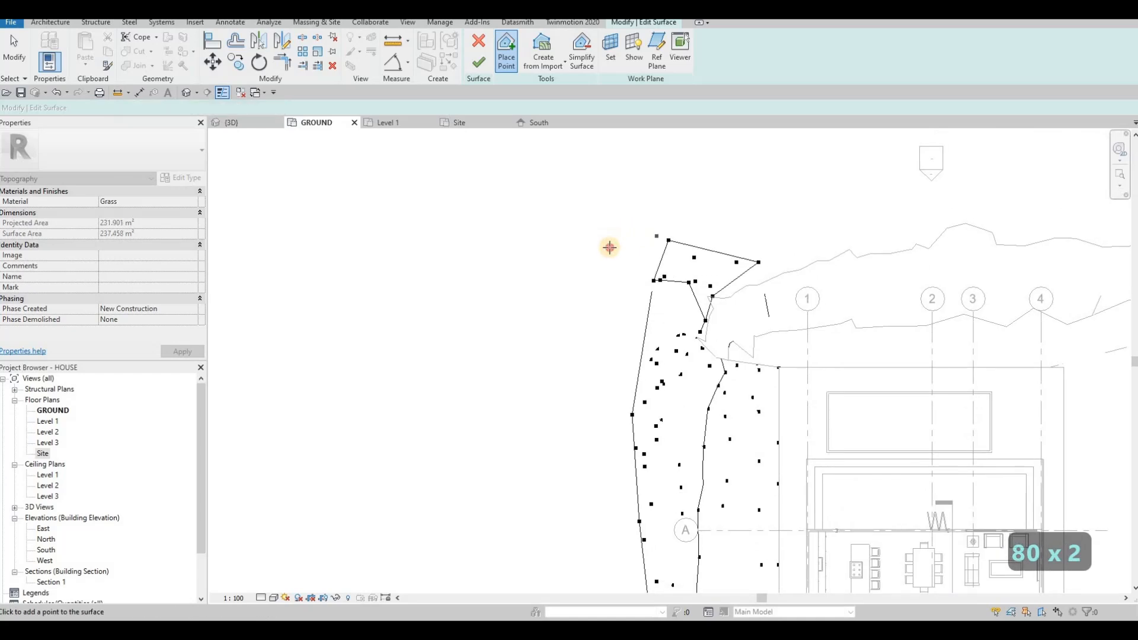
Continue the elevation 800 points down the outer west side from the rear corner to near grid A.
left_click(600, 271)
left_click(582, 293)
left_click(580, 324)
left_click(603, 354)
left_click(603, 380)
left_click(603, 421)
middle_click_drag(615, 438, 629, 324)
left_click(629, 324)
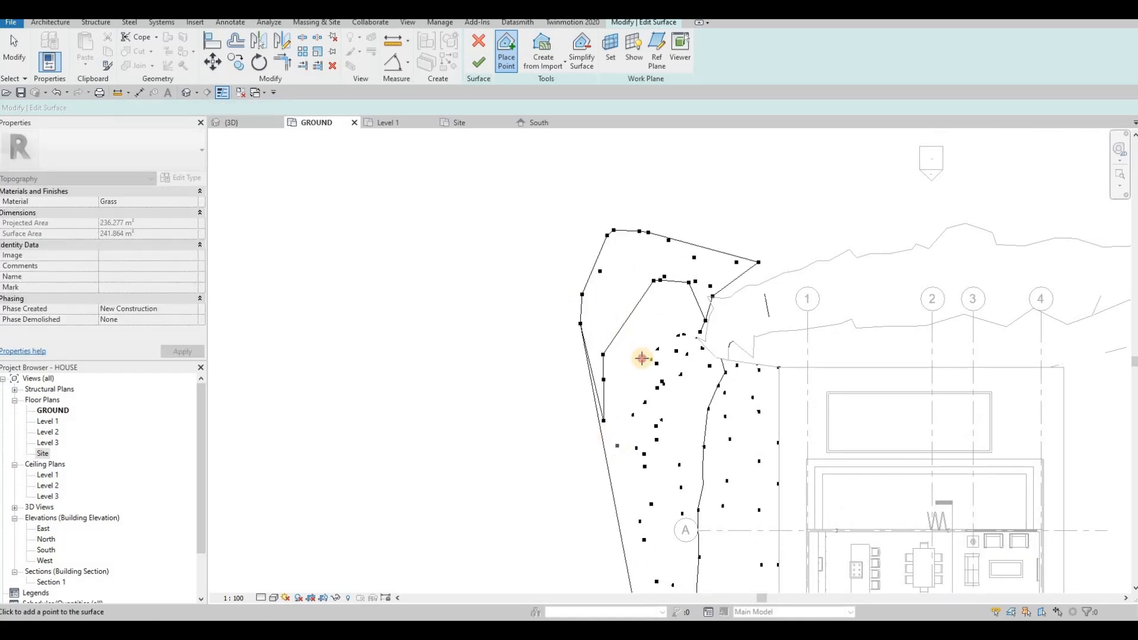
left_click(643, 358)
left_click(625, 376)
left_click(619, 388)
Continue the elevation 800 points along the outer west side from grid A to just past grid C.
middle_click_drag(639, 520, 663, 391)
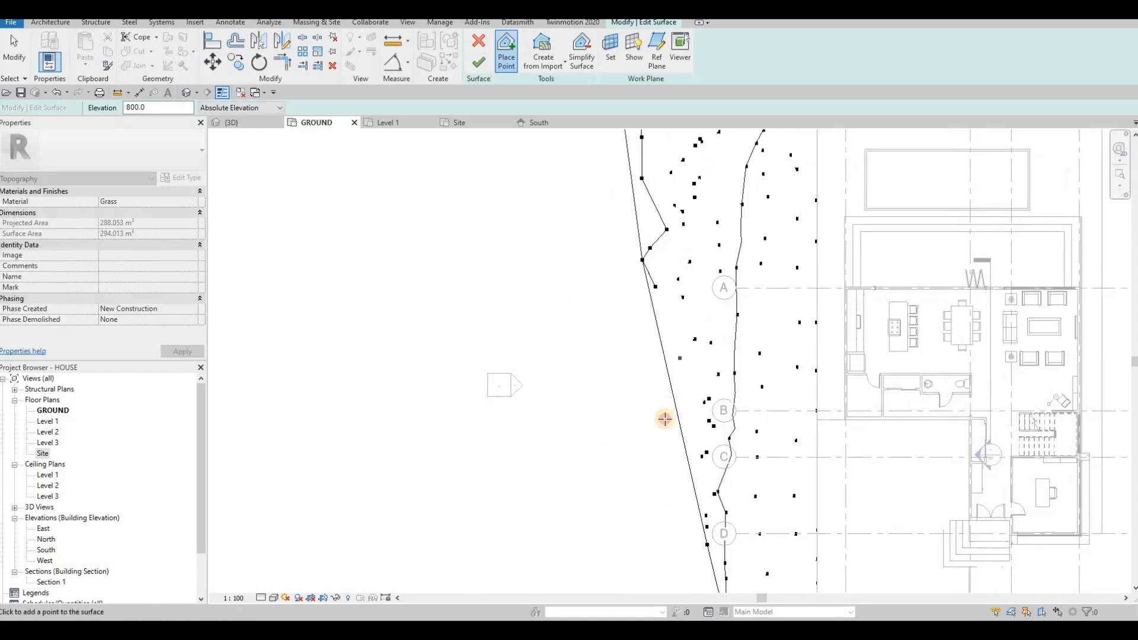
left_click(655, 287)
left_click(680, 358)
left_click(664, 361)
left_click(655, 385)
left_click(677, 396)
left_click(690, 465)
left_click(670, 476)
left_click(656, 482)
middle_click_drag(657, 482, 656, 366)
scroll(656, 366, "down", 1)
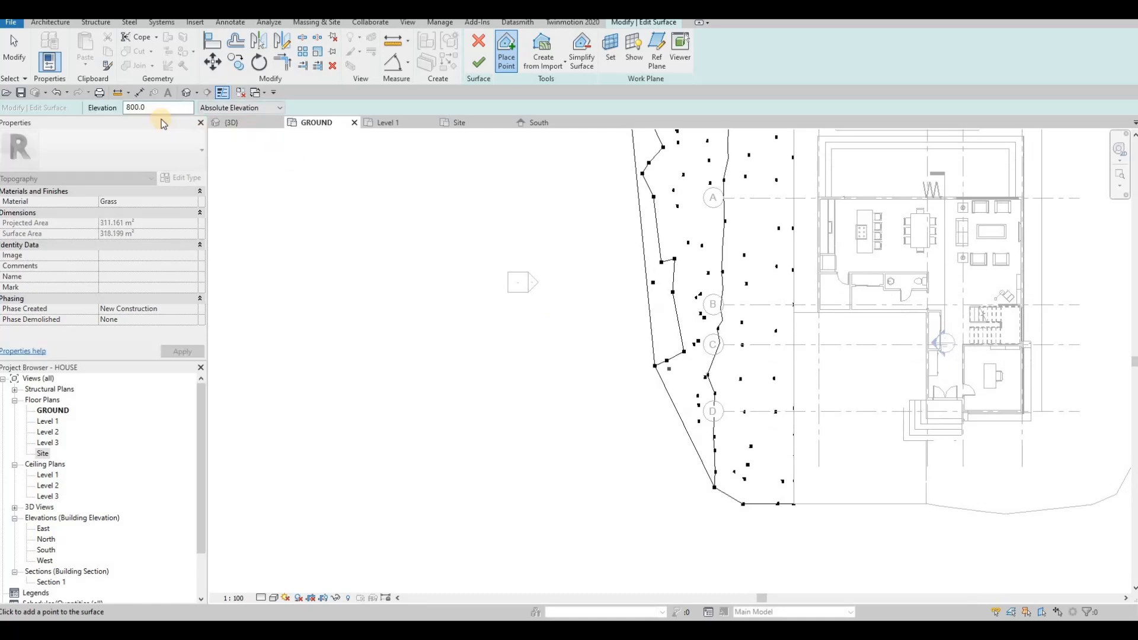
Place points at elevation 100 around the front west corner, then finish the surface edit without saving the project.
left_click_drag(161, 108, 92, 118)
type("100")
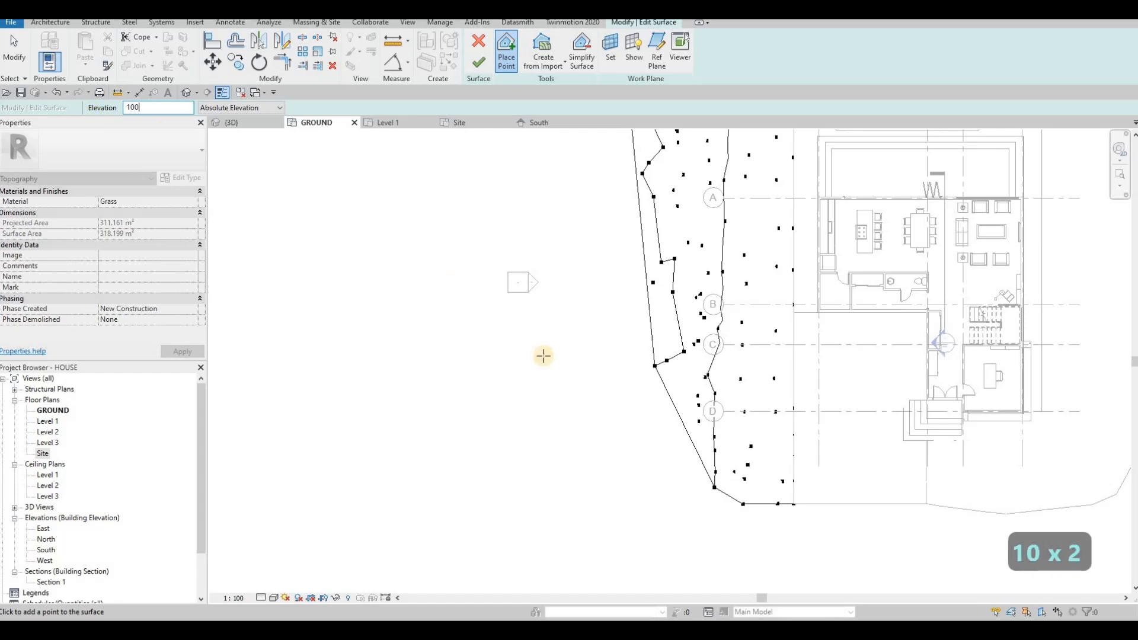
left_click(679, 444)
left_click(660, 444)
left_click(647, 445)
left_click(662, 461)
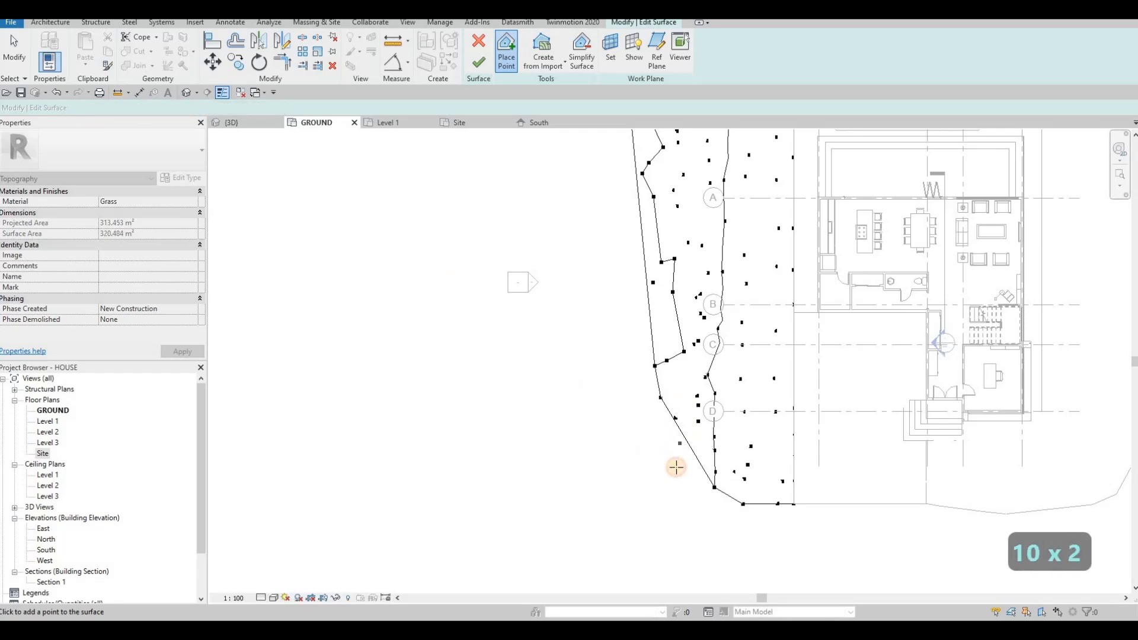
left_click(685, 474)
left_click(673, 485)
left_click(679, 496)
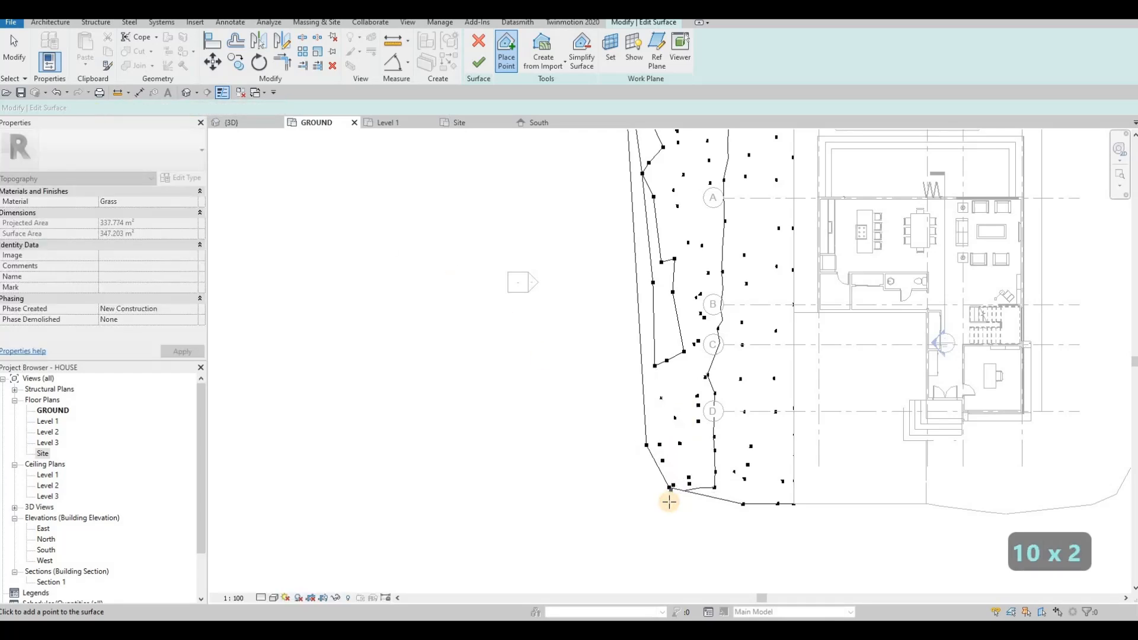
left_click(653, 495)
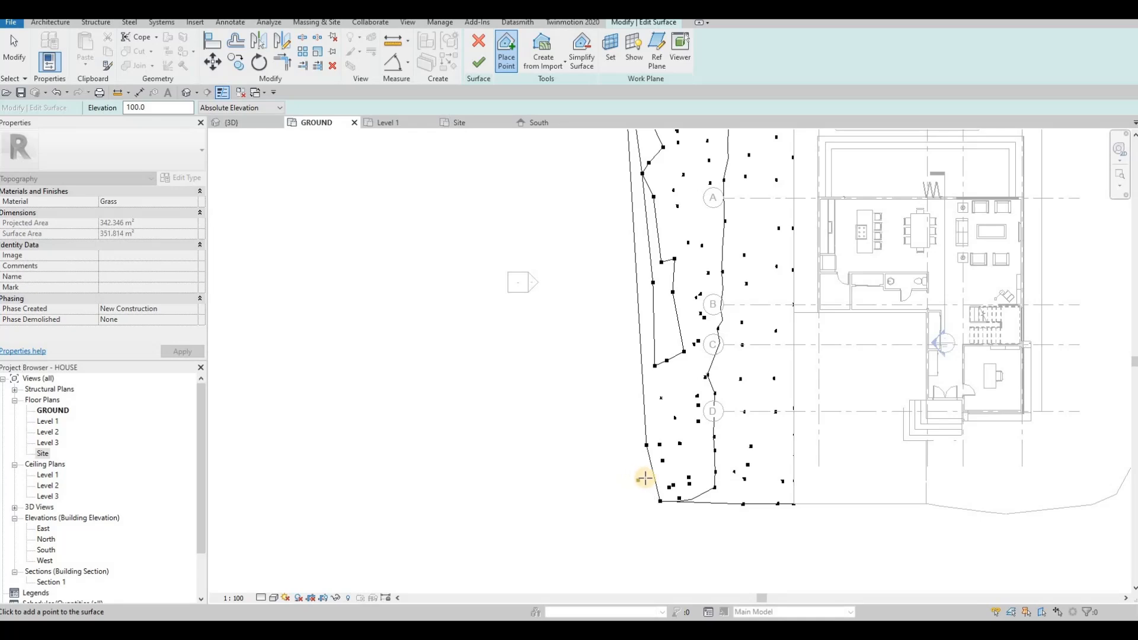
left_click(479, 62)
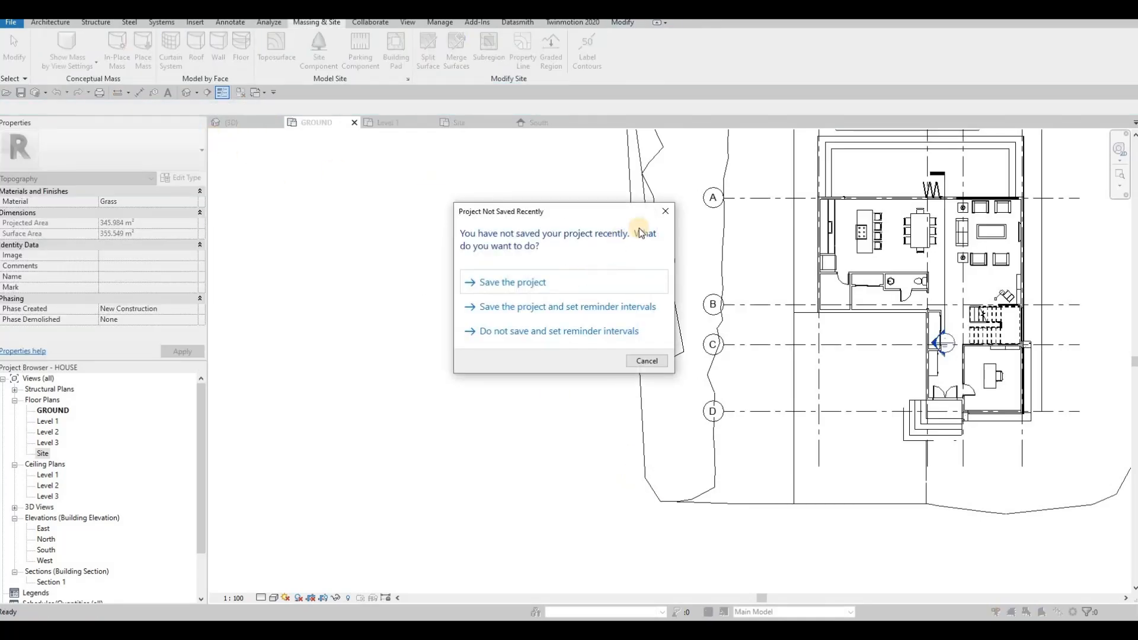
left_click(663, 212)
Reopen the west toposurface for editing in the 3D view and check the elevation of its point at the driveway's front corner.
left_click(259, 127)
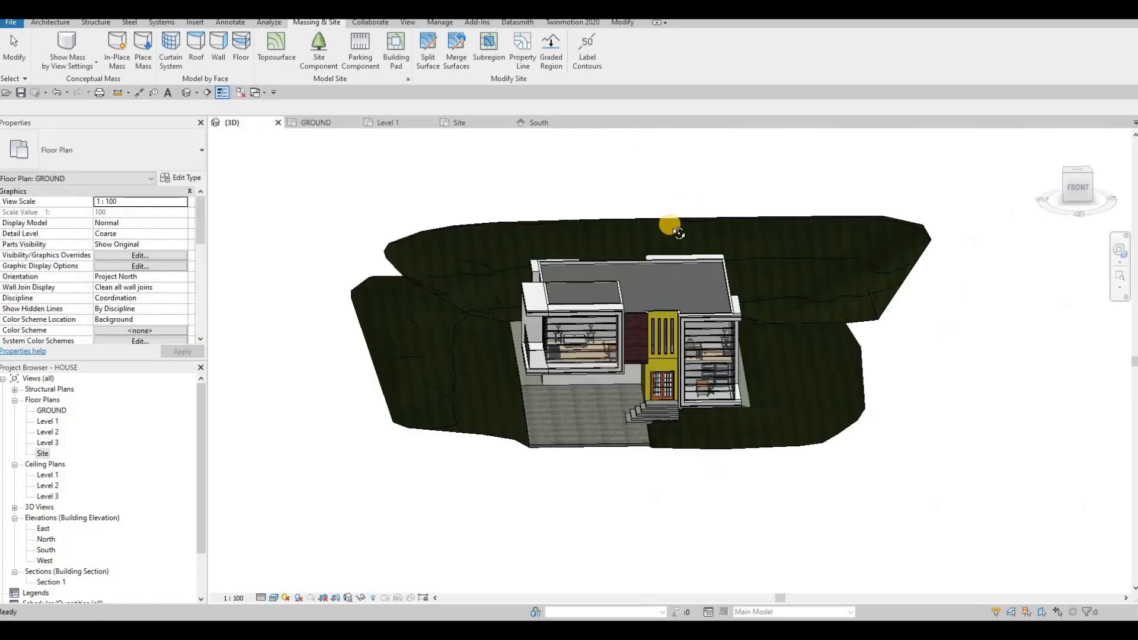
middle_click_drag(573, 343, 526, 457, "shift")
scroll(526, 441, "up", 5)
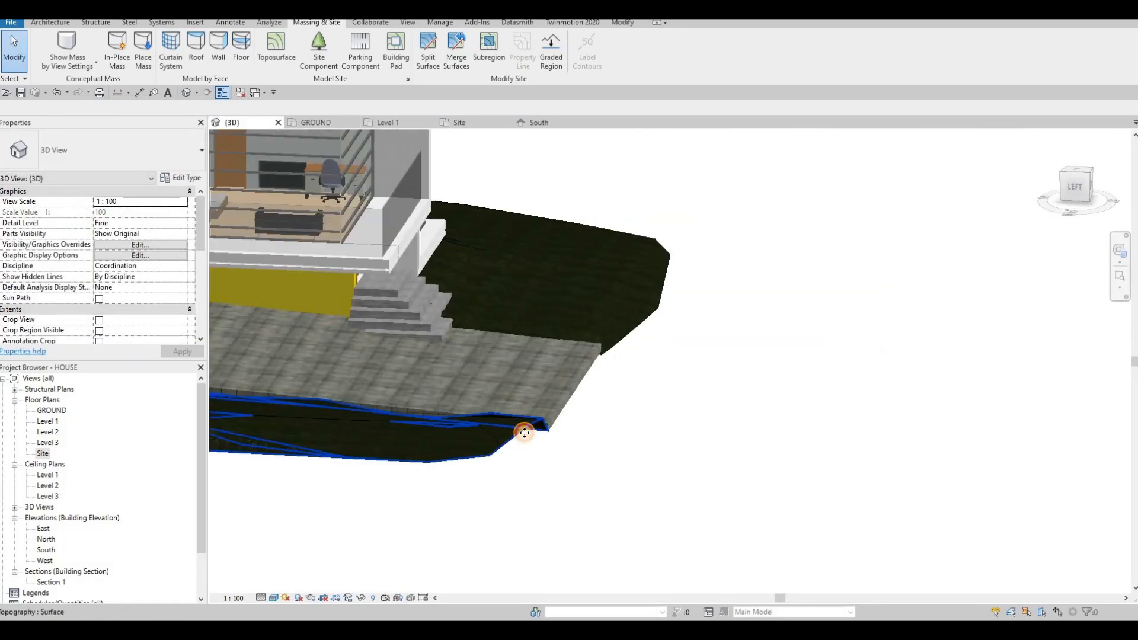
key("Escape")
left_click(481, 62)
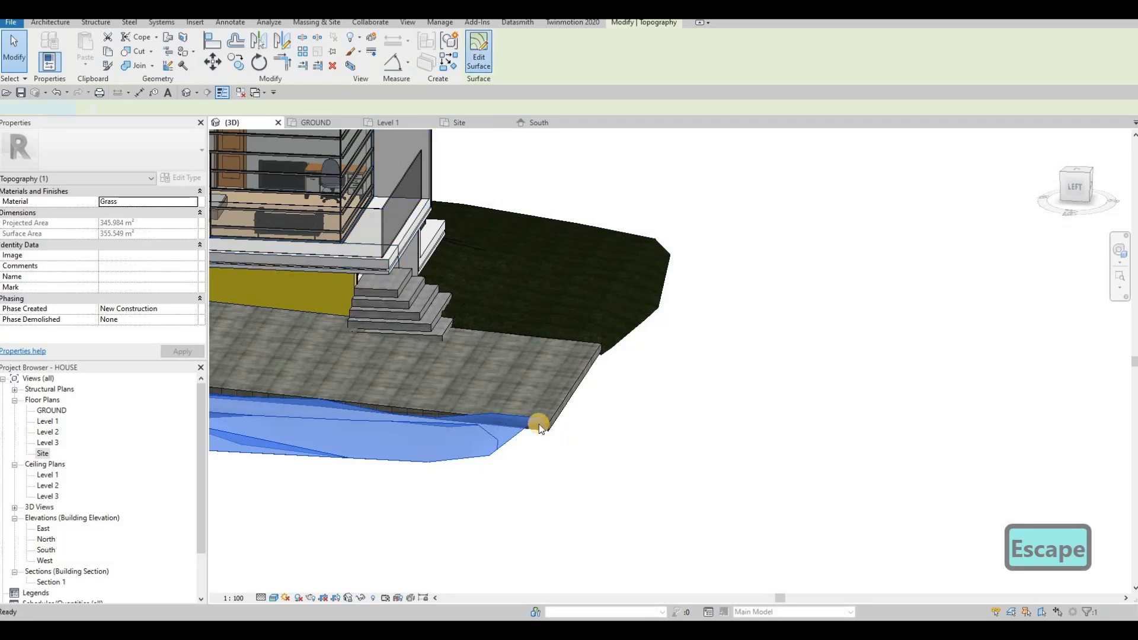
scroll(545, 429, "up", 1)
scroll(545, 426, "up", 1)
left_click(546, 426)
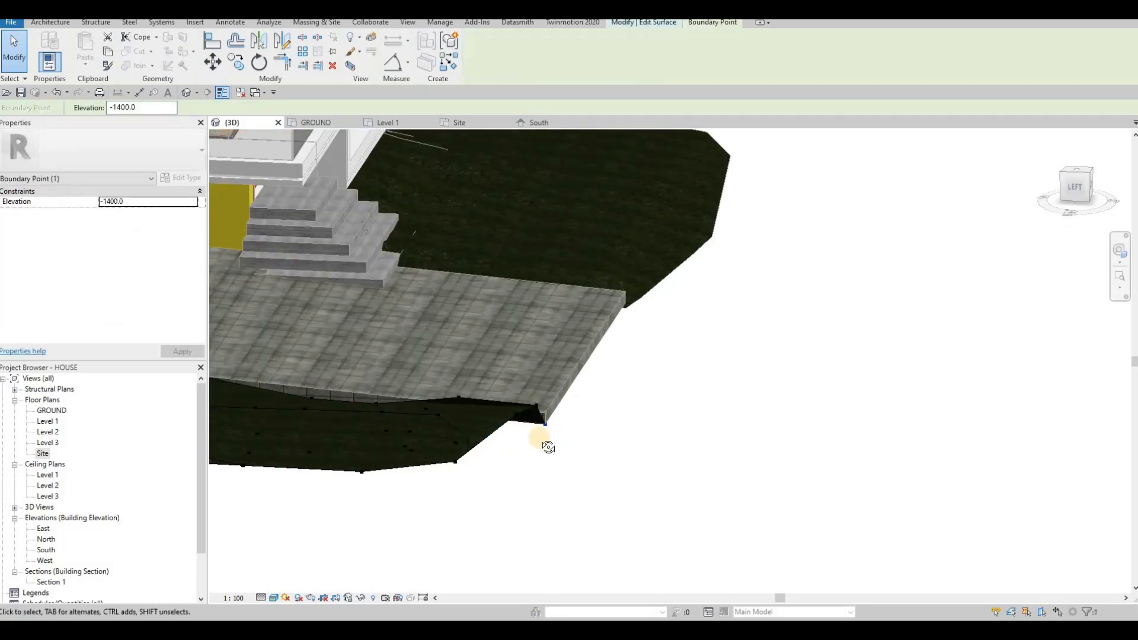
middle_click_drag(331, 309, 323, 308, "shift")
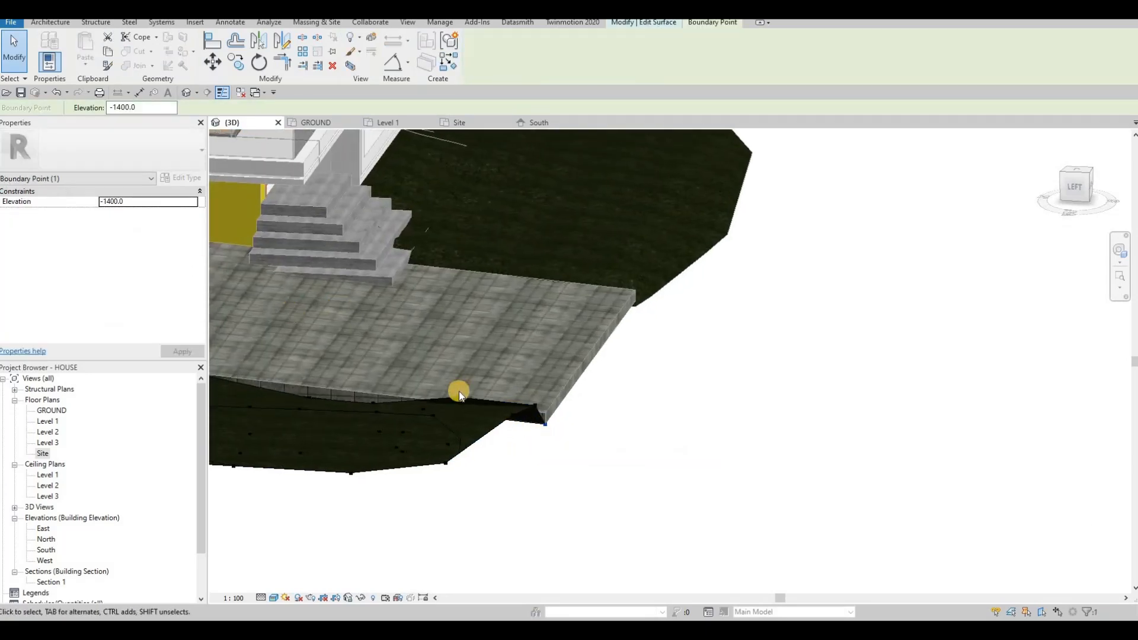
Set the two front boundary points nearest the driveway corner to elevation -1400.
left_click(534, 408)
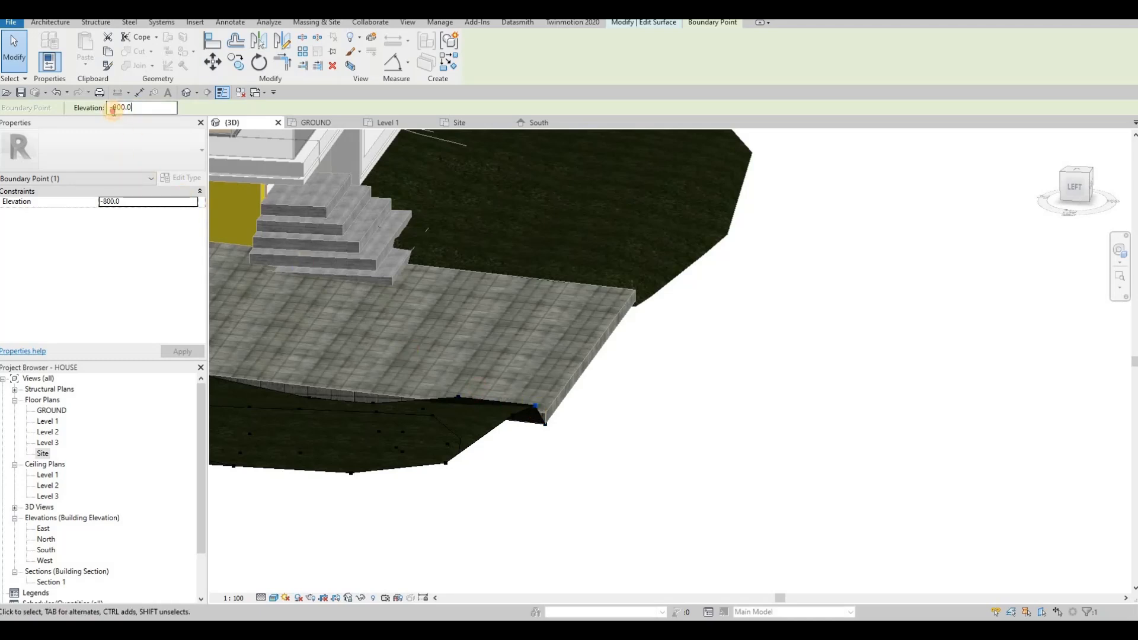
type("1400")
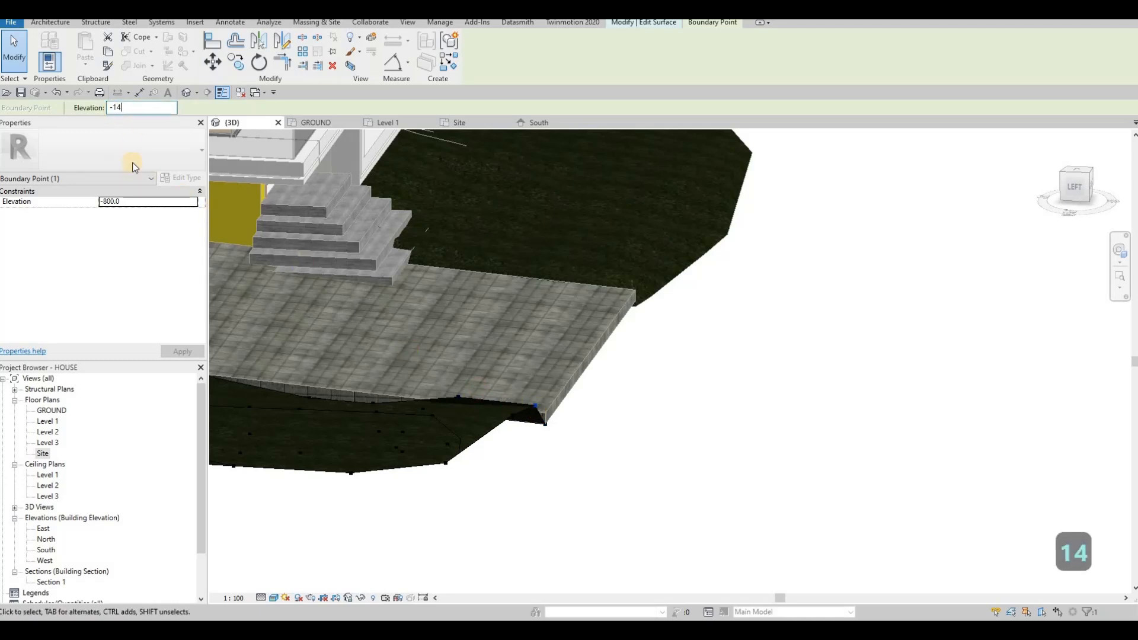
left_click(512, 415)
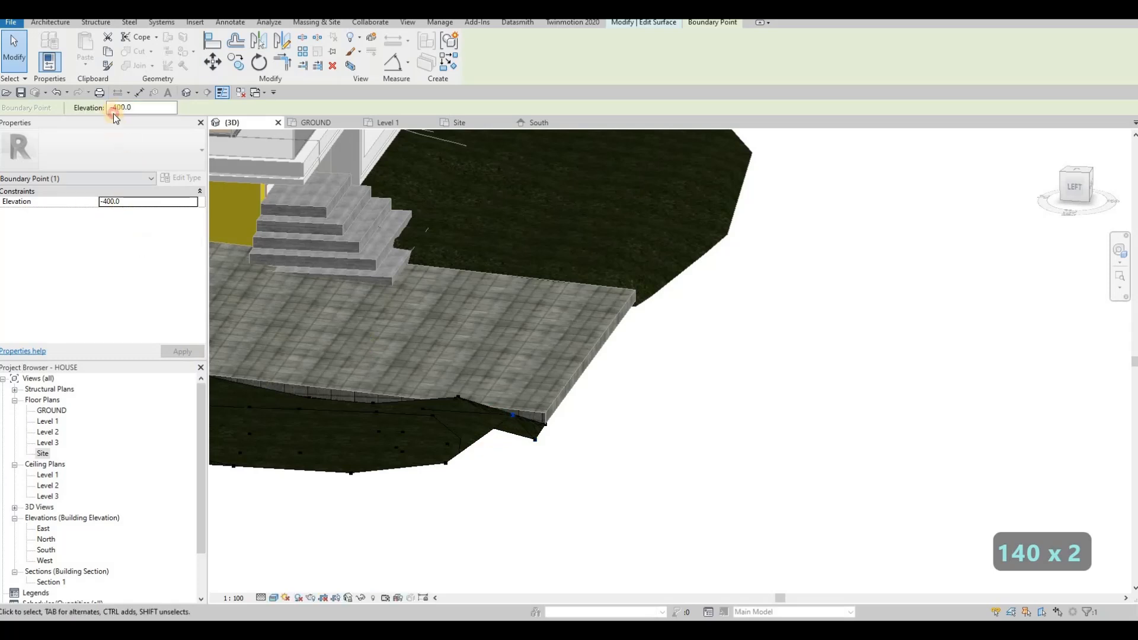
left_click(105, 201)
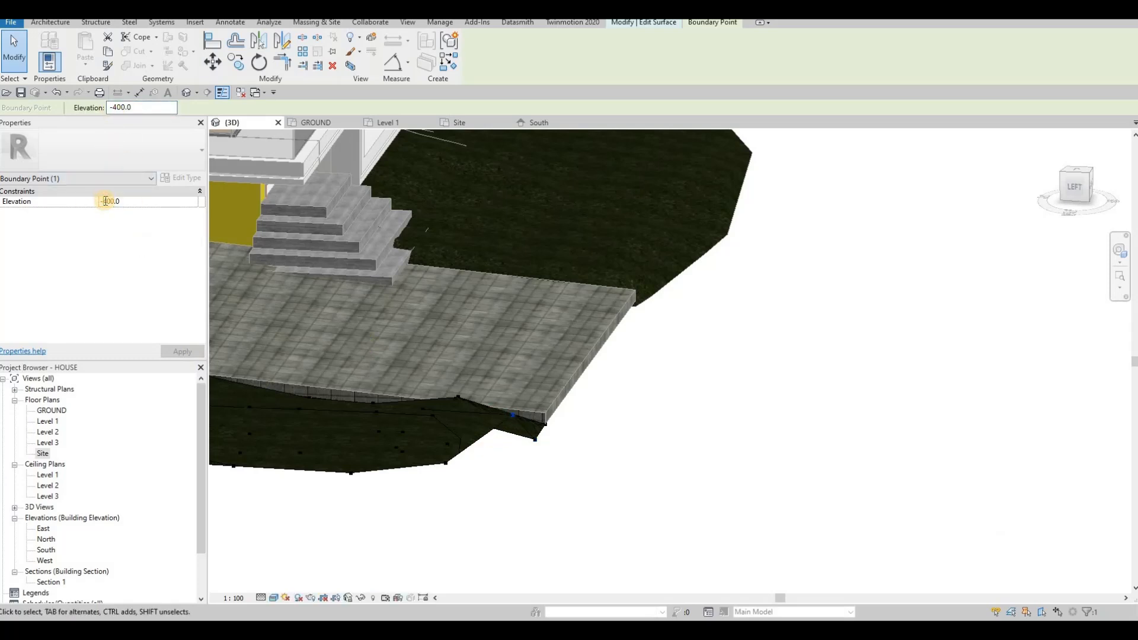
type("1")
left_click(178, 351)
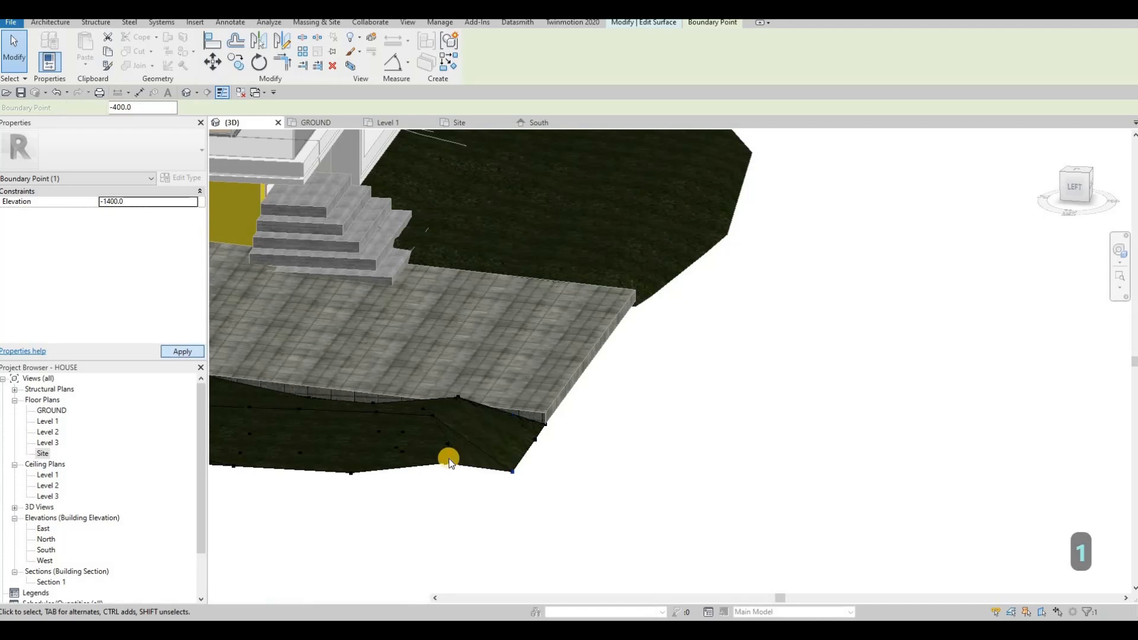
Set the outer front west corner's boundary point to elevation -1400.
left_click(447, 465)
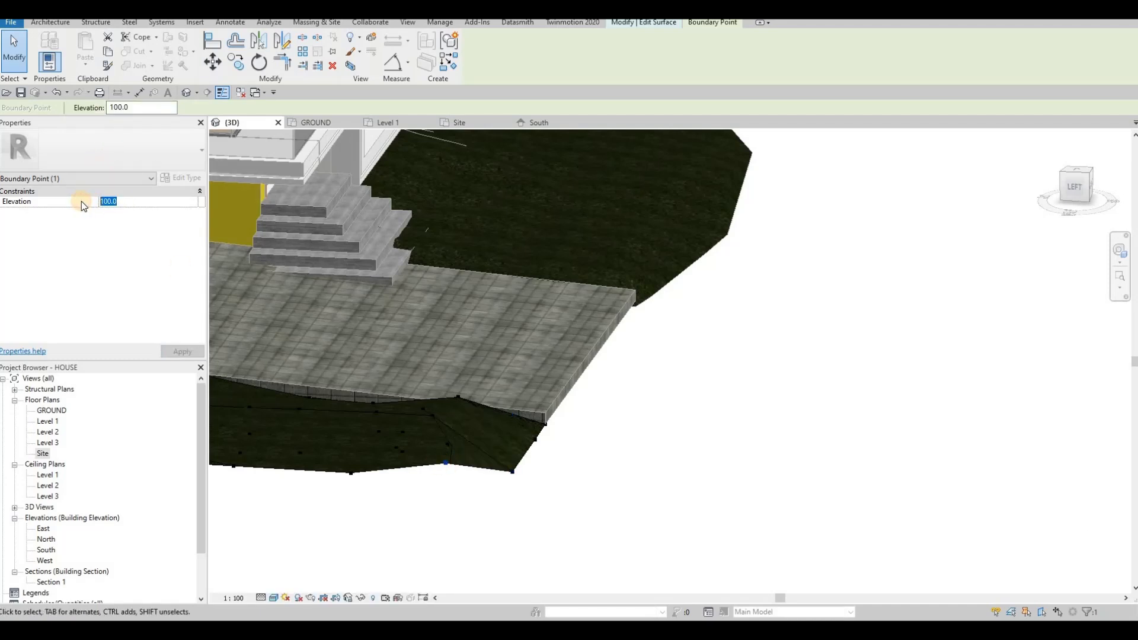
type("-140")
left_click(184, 351)
type("0")
left_click(184, 351)
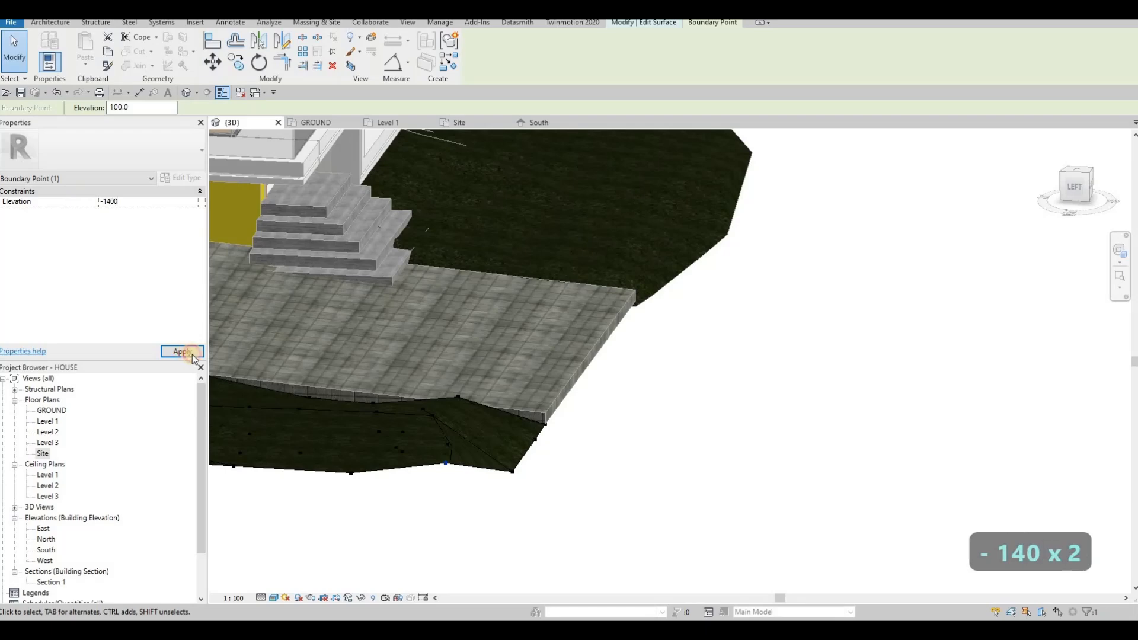
Set the interior point near the front west corner to elevation -1100.
middle_click_drag(338, 446, 487, 446, "shift")
left_click(488, 446)
scroll(487, 446, "up", 2)
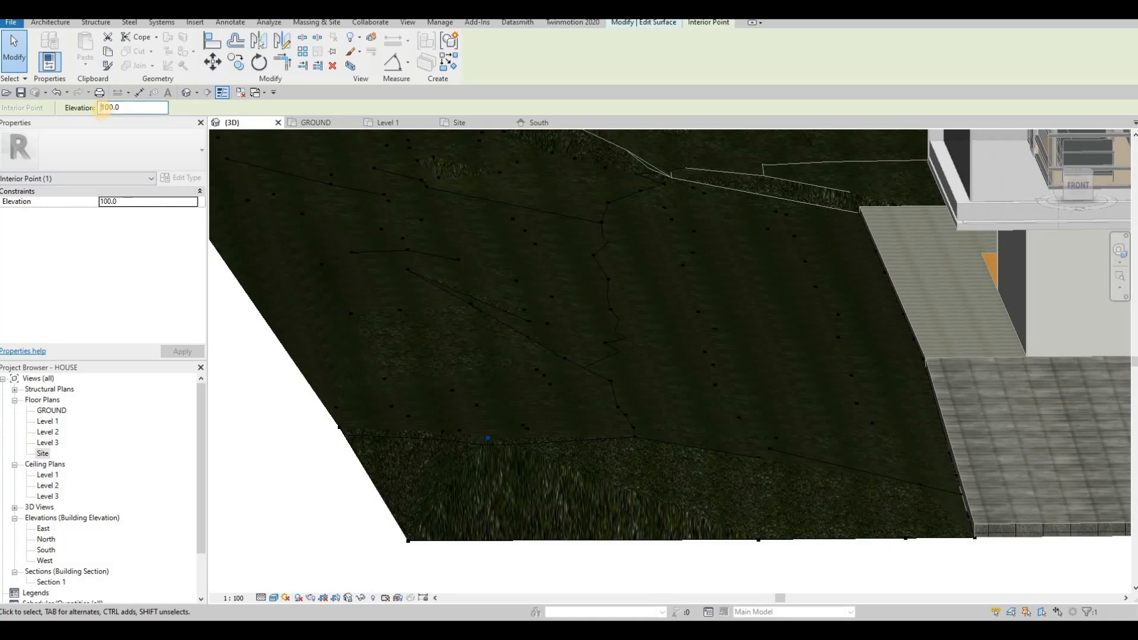
type("-10")
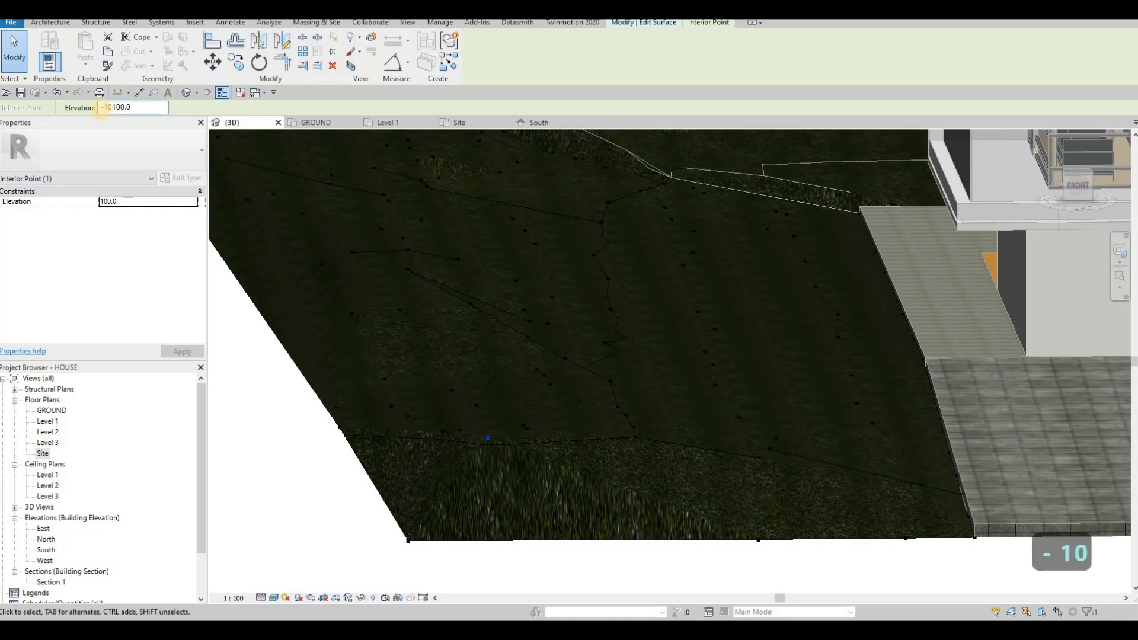
key("BackSpace")
key("Return")
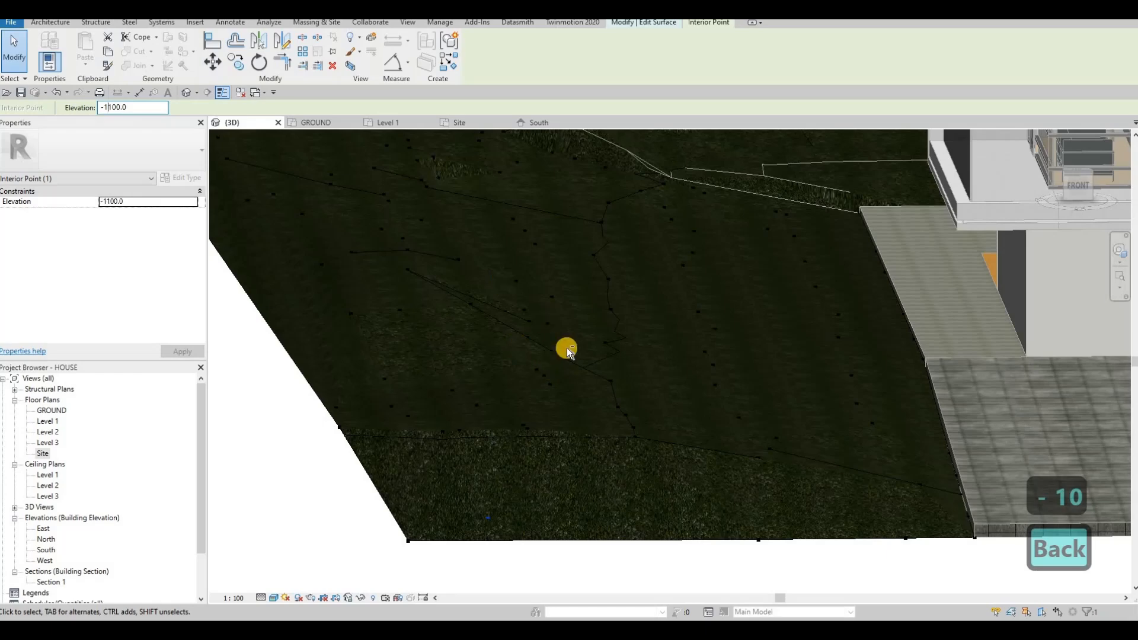
Set the interior point on the upper edge of the front slope to elevation -400.
middle_click_drag(569, 287, 564, 320, "shift")
middle_click_drag(599, 356, 613, 373, "shift")
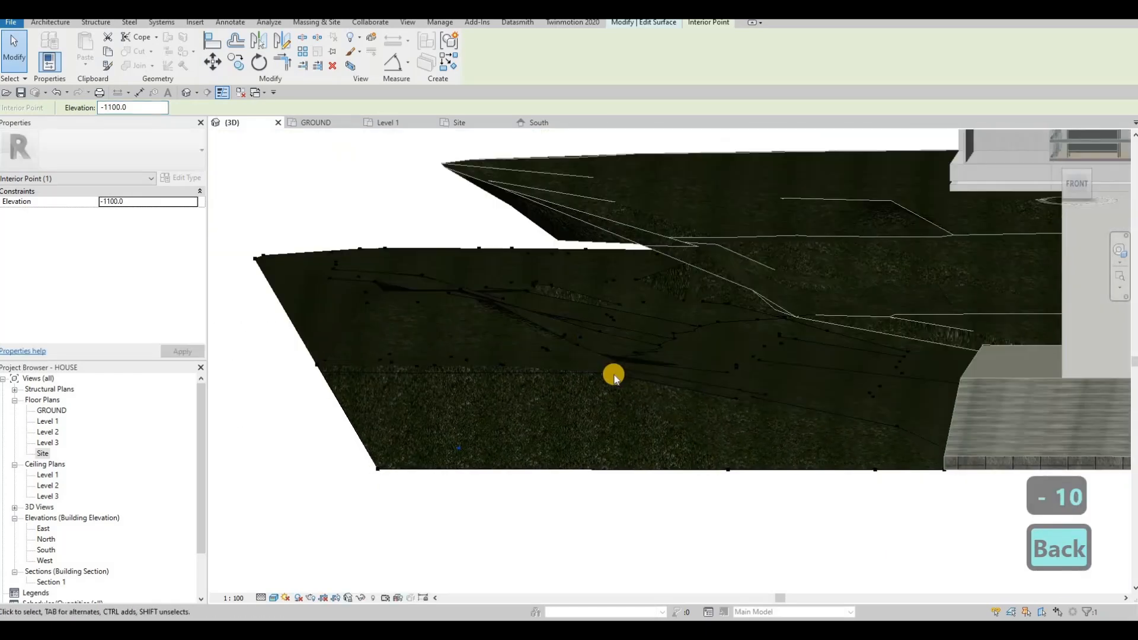
left_click(612, 375)
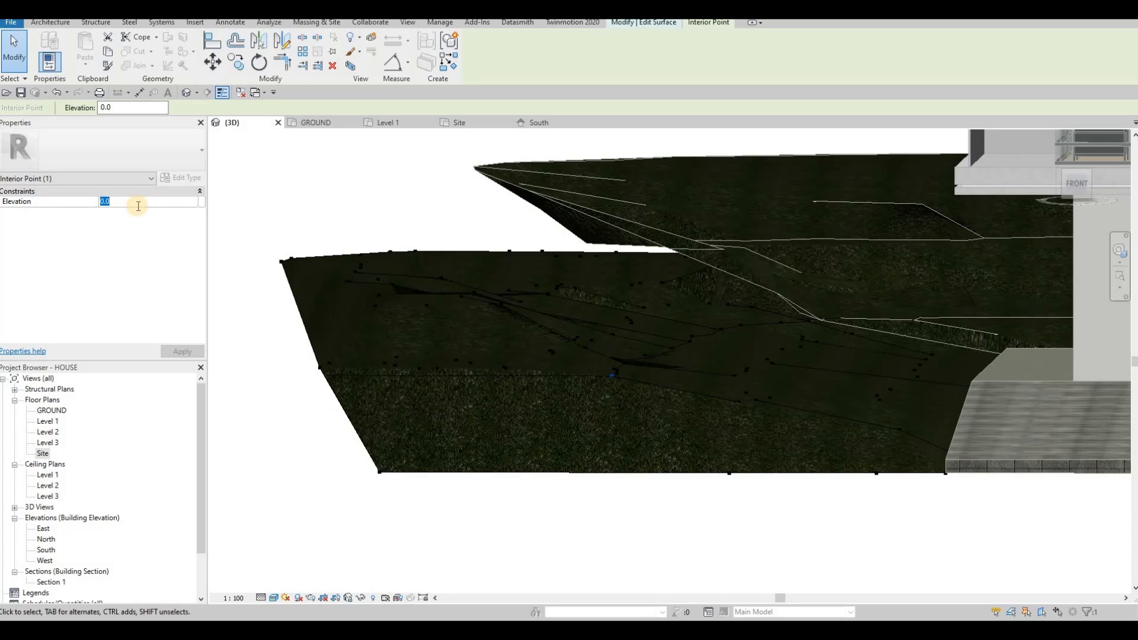
type("-400")
left_click(182, 352)
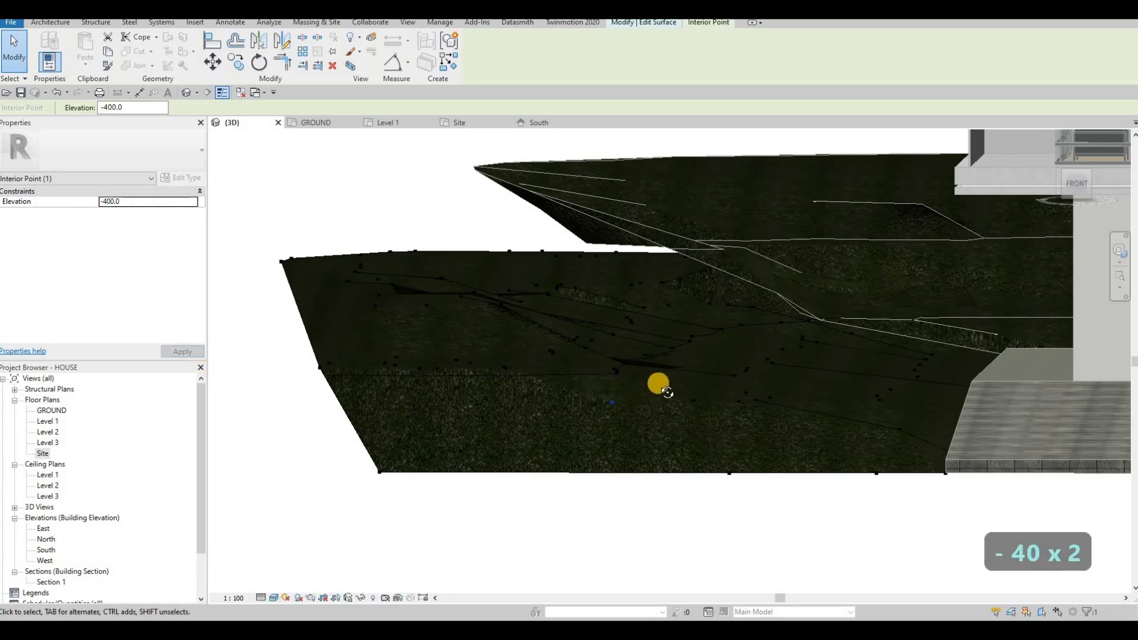
Place extra surface points at elevation -400 across the front part of the west grass surface near grid D.
key("Escape")
middle_click_drag(627, 407, 519, 413, "shift")
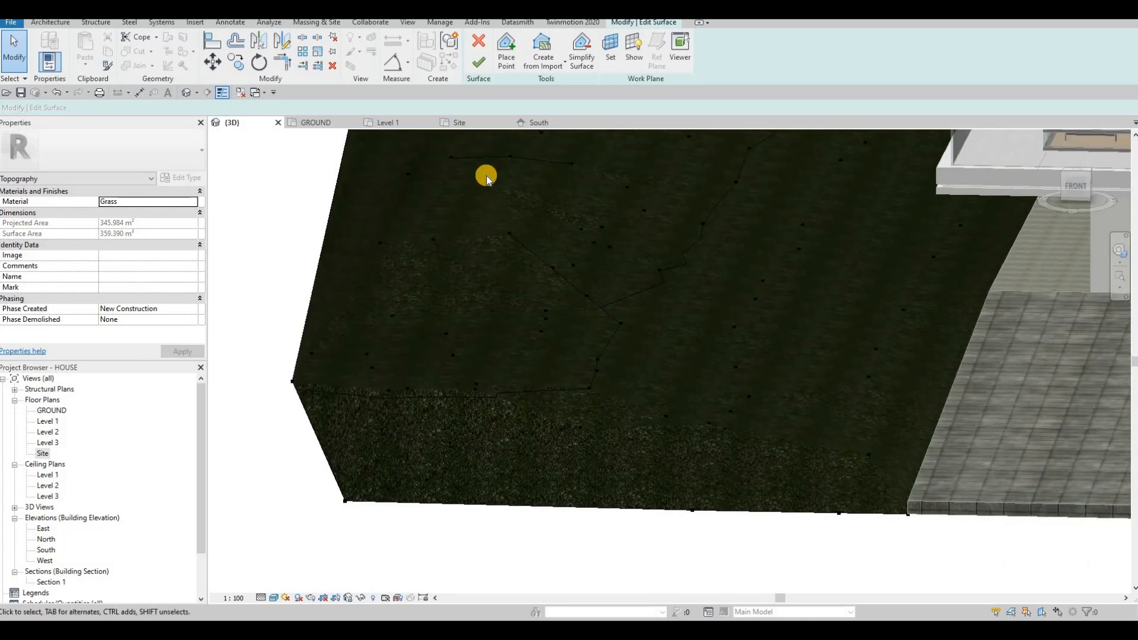
key("ctrl+Tab")
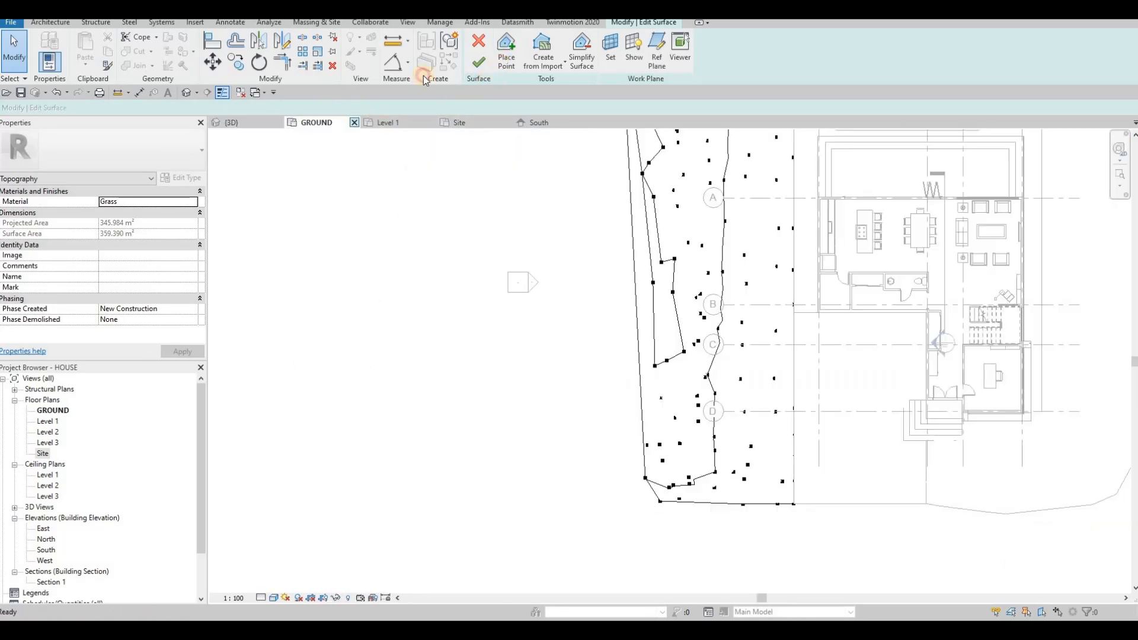
left_click_drag(147, 107, 120, 109)
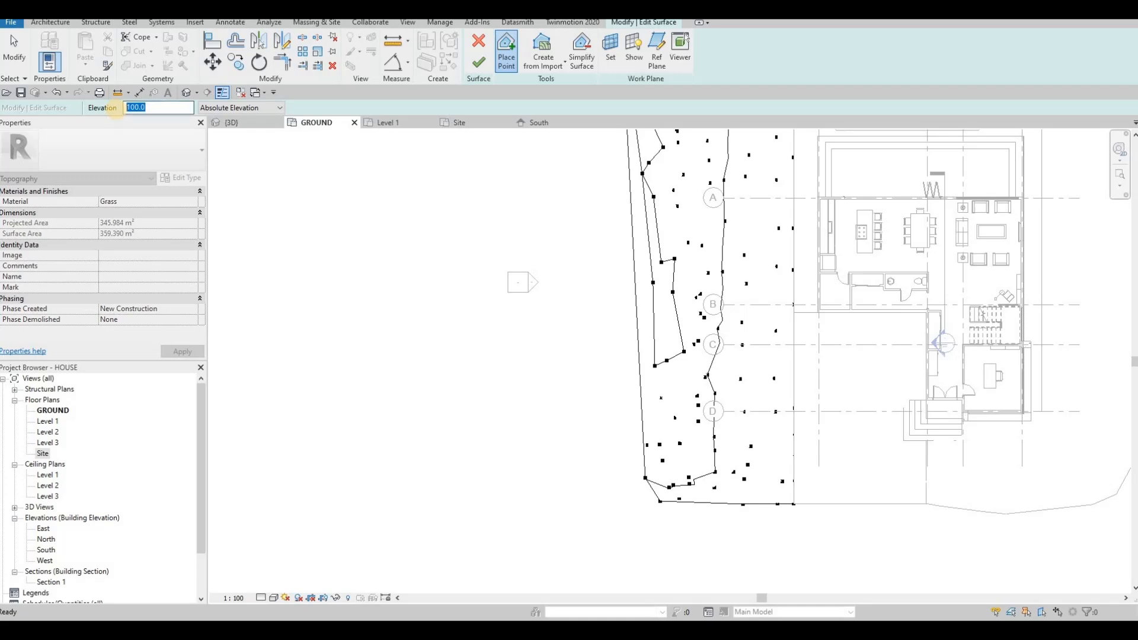
type("-400")
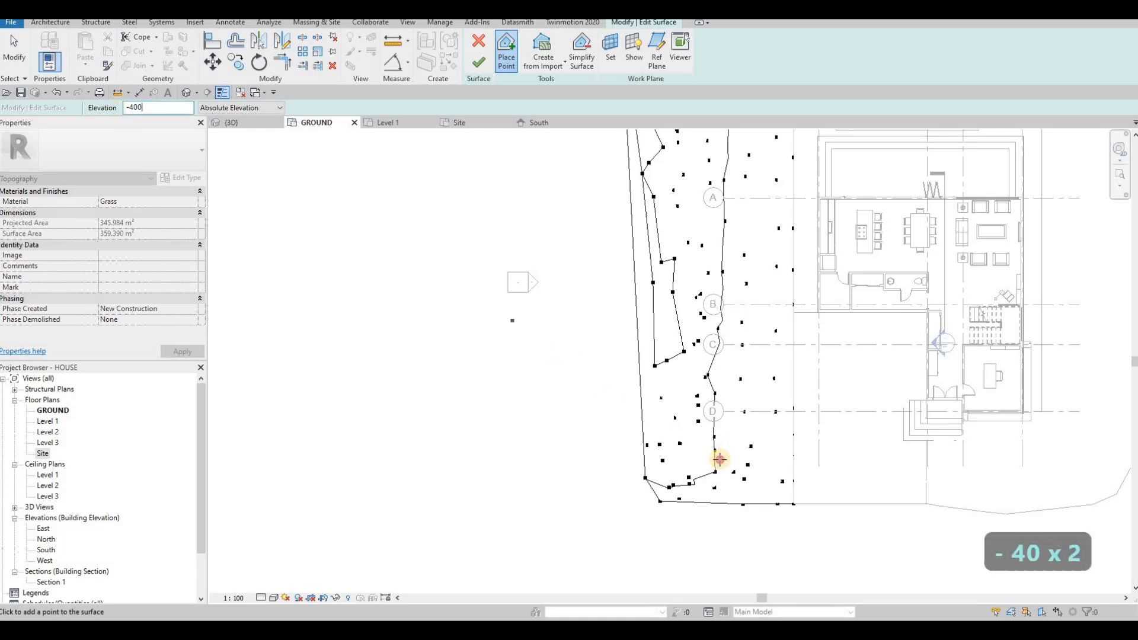
left_click(695, 461)
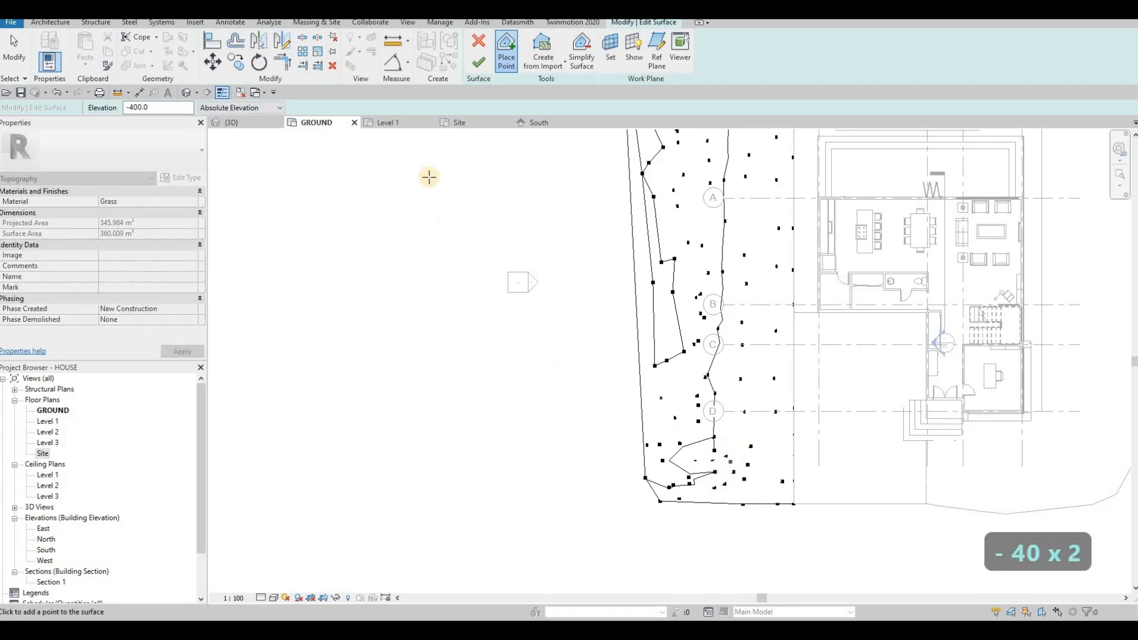
left_click(765, 467)
left_click(752, 440)
left_click(723, 433)
left_click(696, 430)
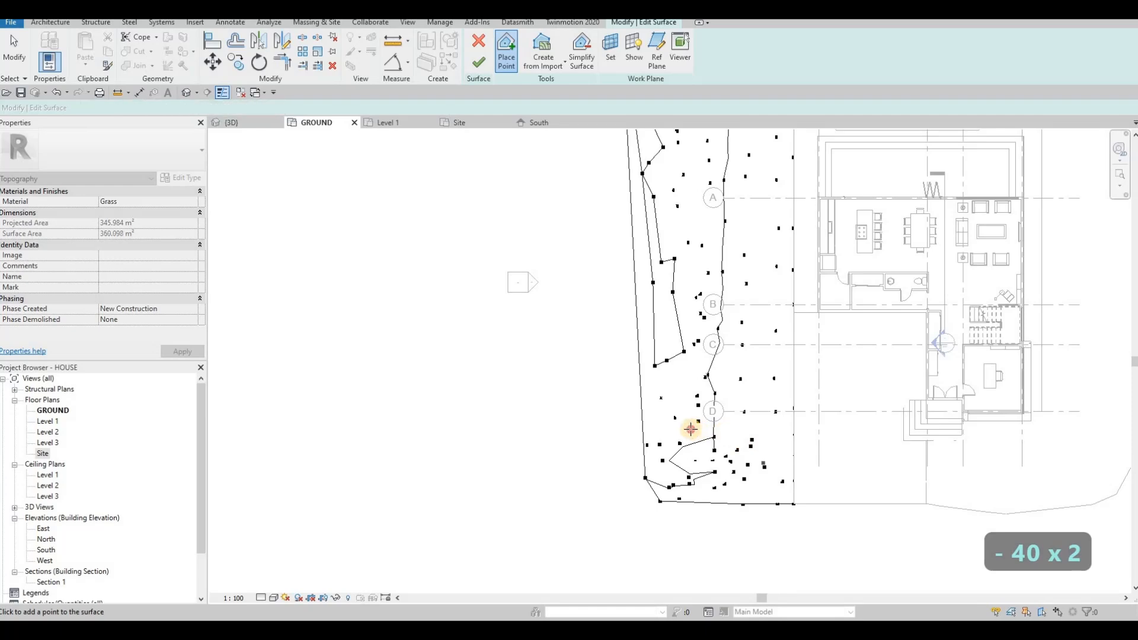
left_click(683, 430)
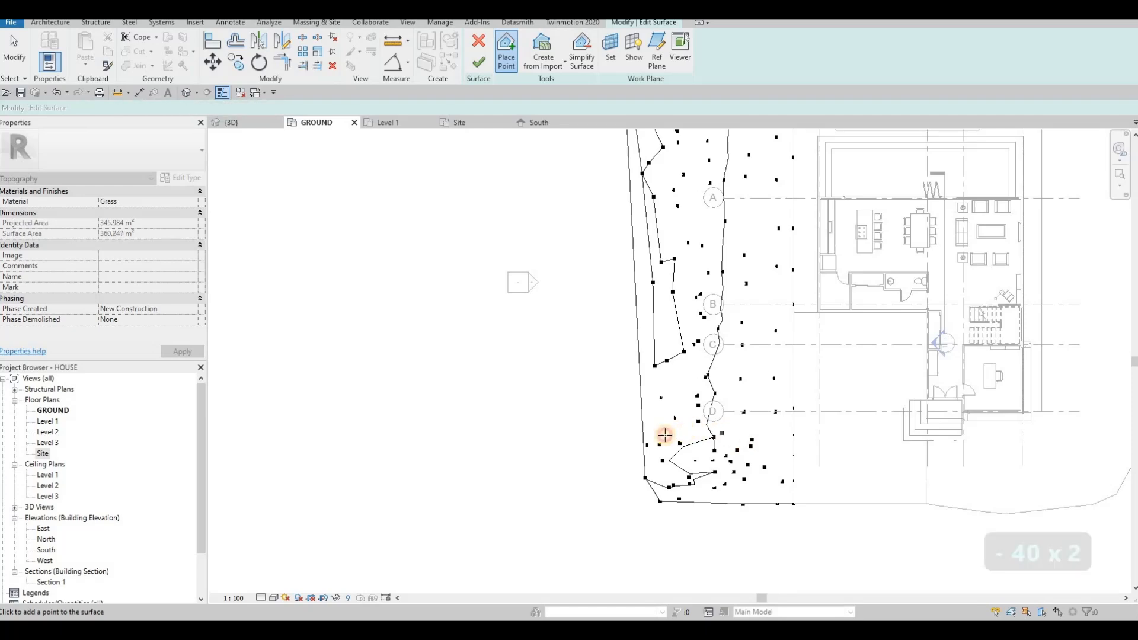
Inspect the front slope and the gap to the rear grass surface in the 3D view.
left_click(237, 122)
middle_click_drag(651, 307, 473, 394, "shift")
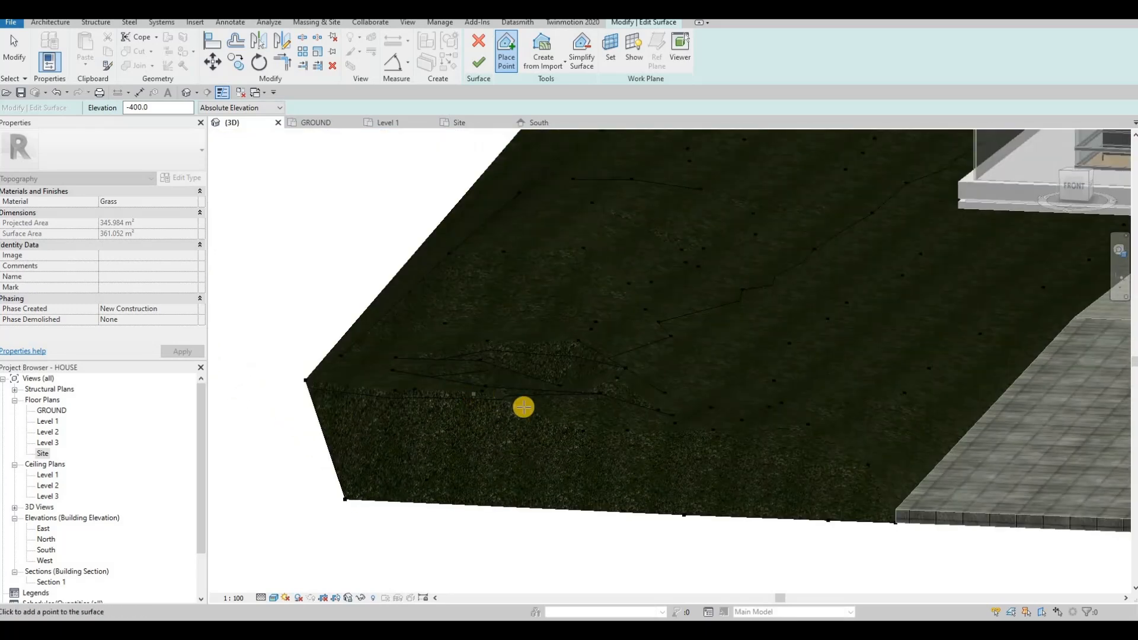
middle_click_drag(638, 386, 629, 322)
middle_click_drag(628, 321, 620, 359, "shift")
scroll(620, 359, "up", 2)
key("Escape")
key("Escape")
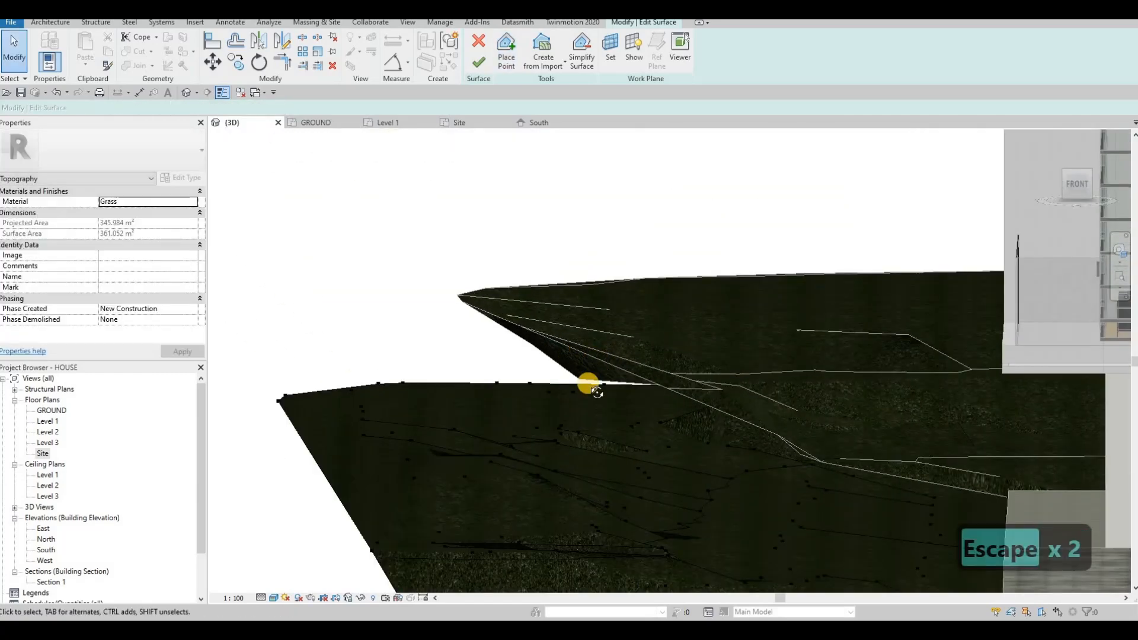
middle_click_drag(718, 387, 787, 254, "shift")
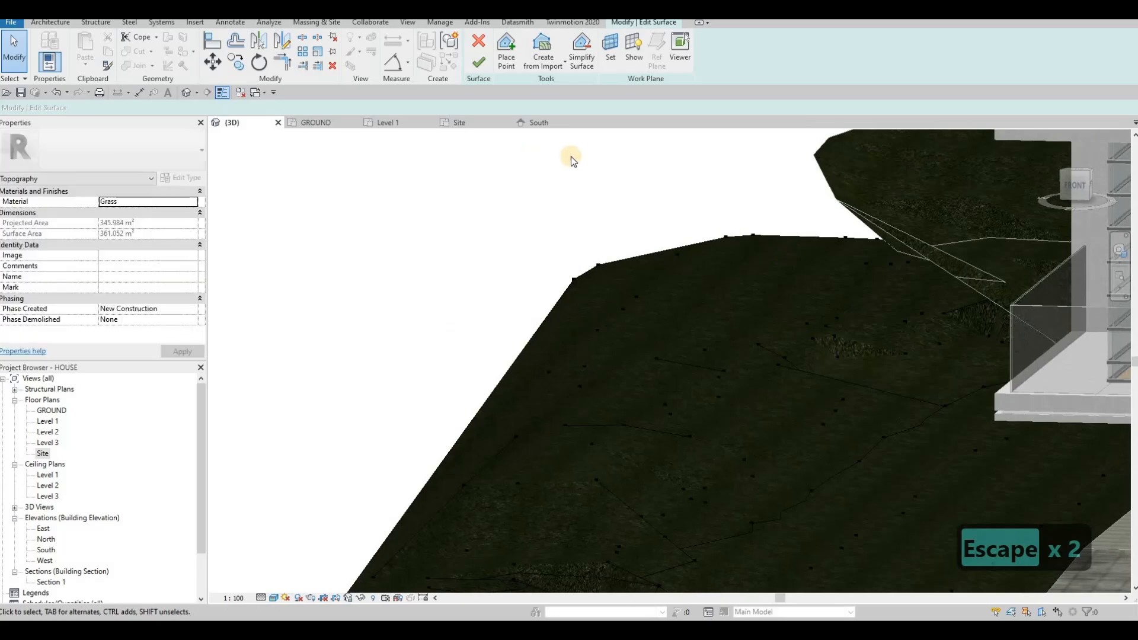
Finish editing the west-side grass toposurface from the GROUND plan.
left_click(323, 123)
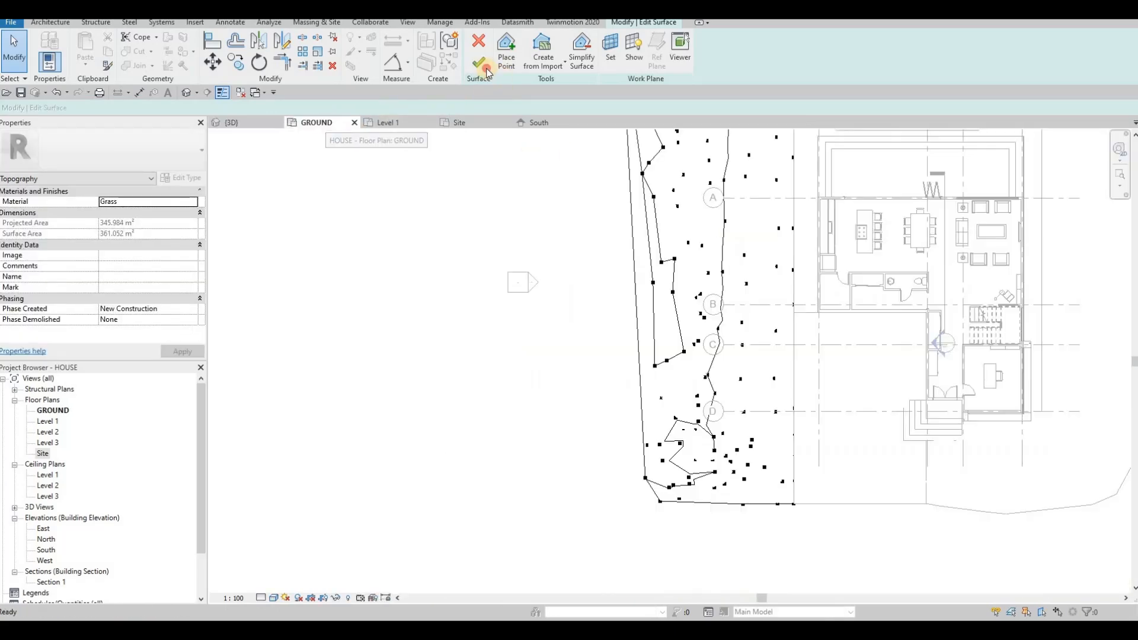
left_click(486, 70)
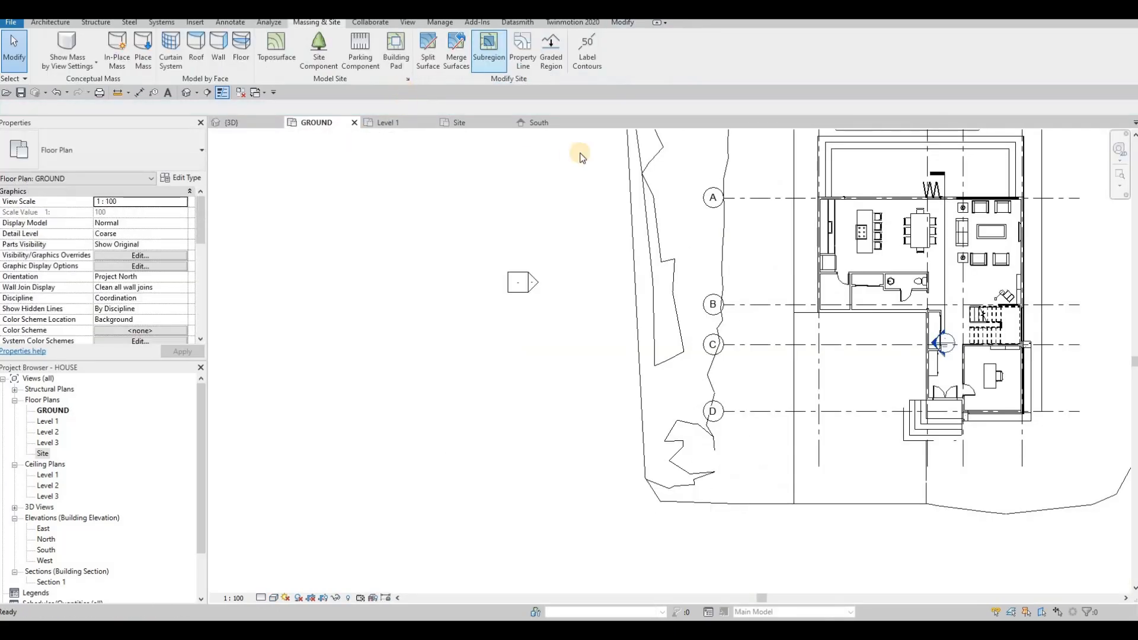
key("Escape")
Reopen the west-side grass toposurface for surface editing in the GROUND plan.
scroll(719, 271, "down", 4)
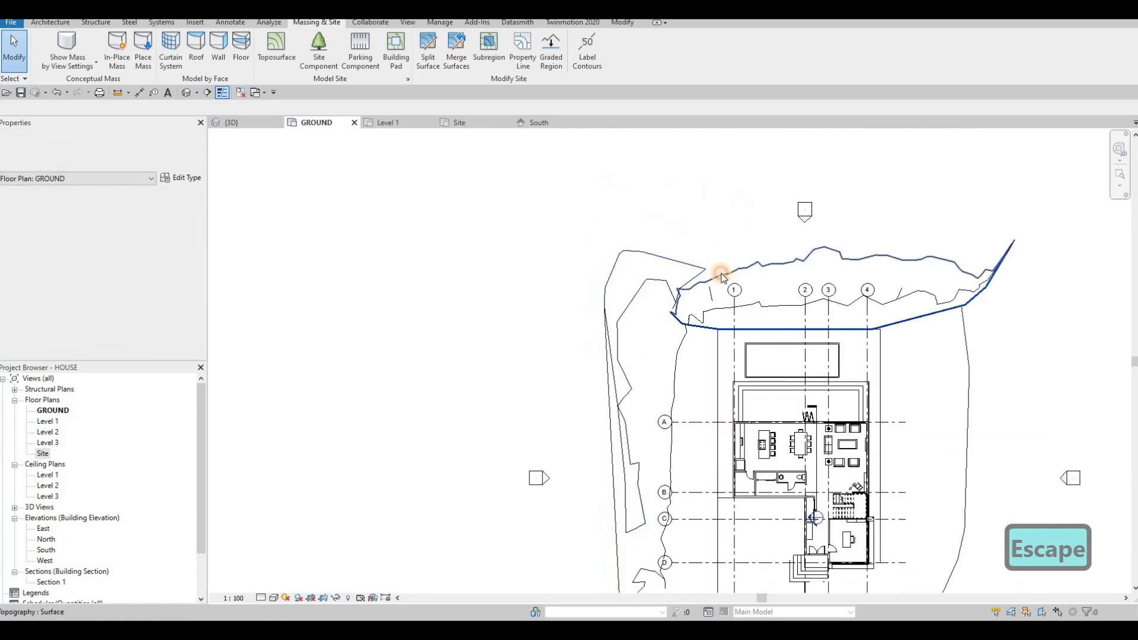
left_click(618, 275)
left_click(617, 270)
key("Escape")
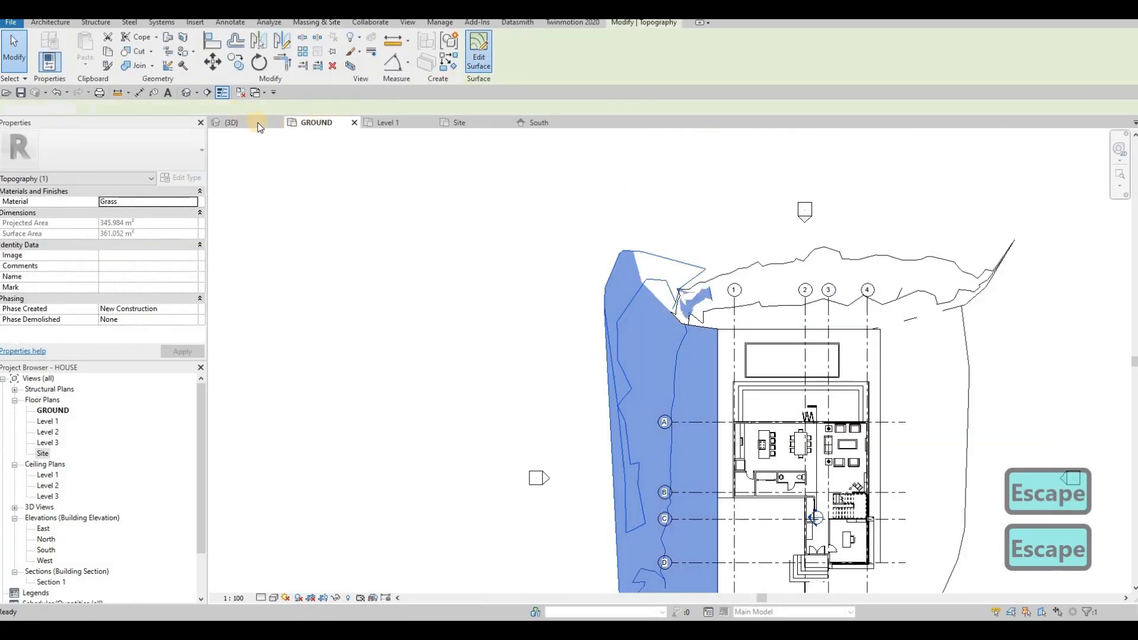
left_click(479, 59)
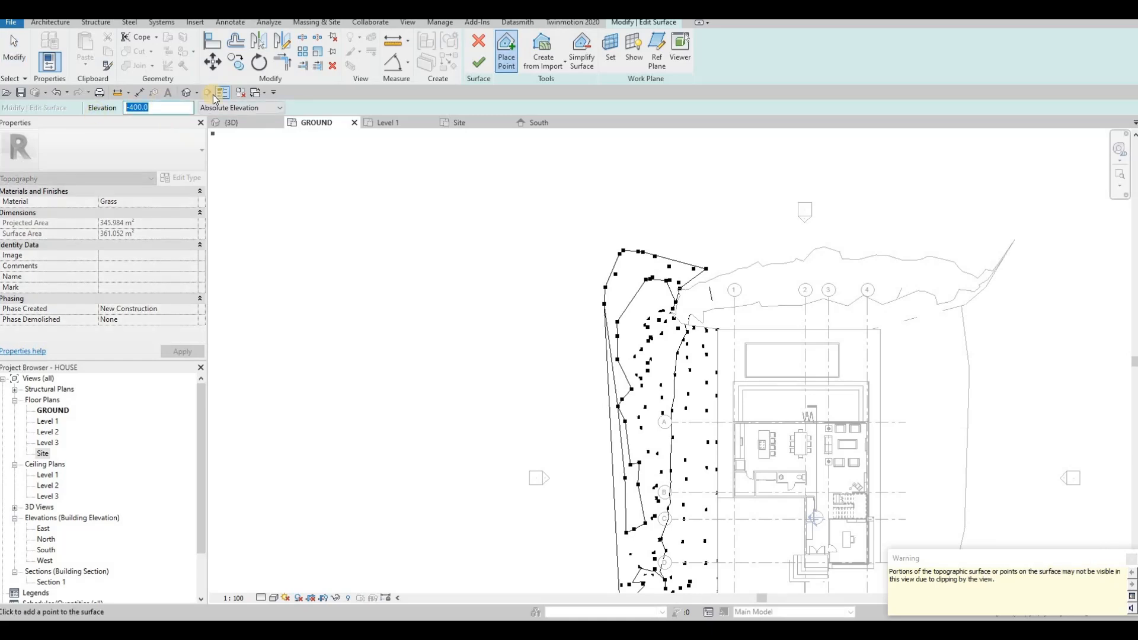
Place a row of points at absolute elevation 1000 just outside the surface's west boundary, from the rear corner toward the front.
type("-")
key("BackSpace")
key("BackSpace")
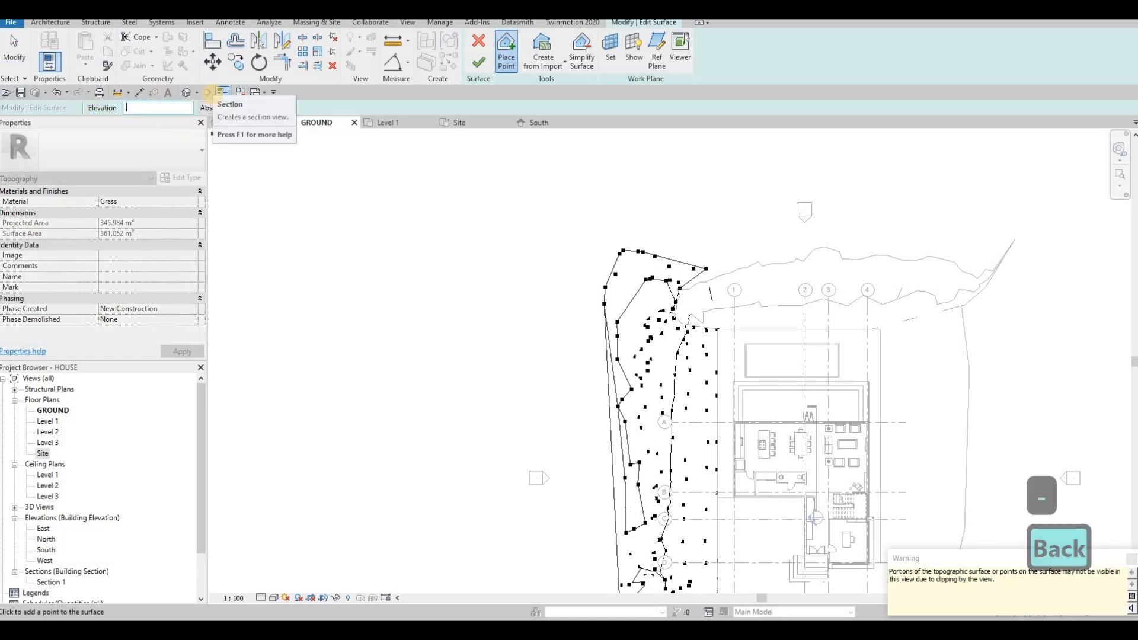
type("100")
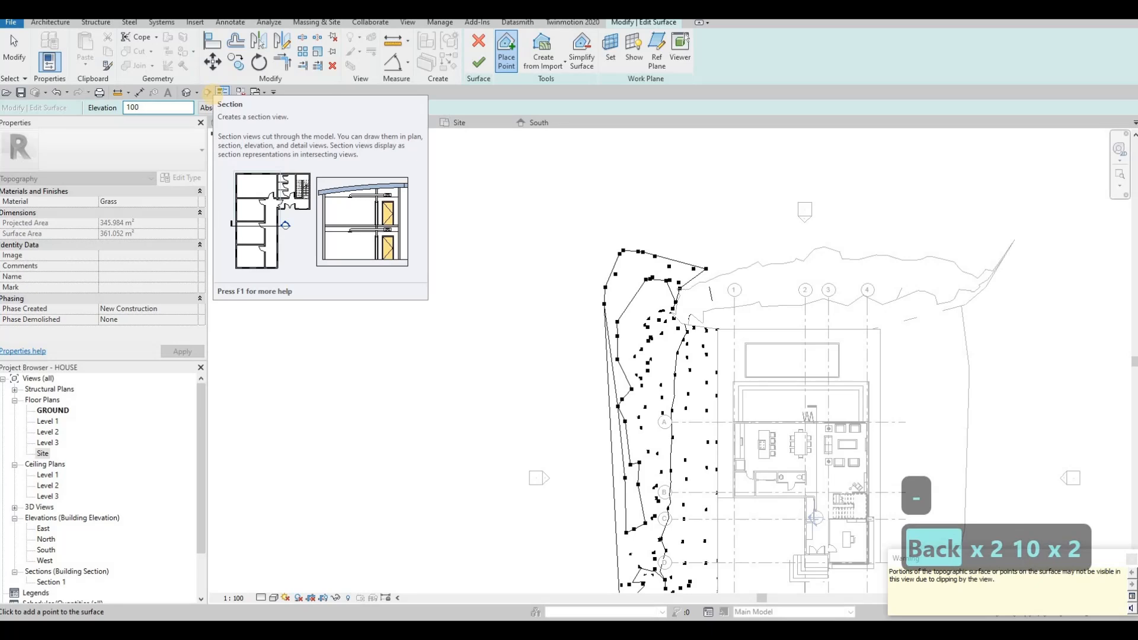
type("0")
left_click(610, 247)
left_click(603, 257)
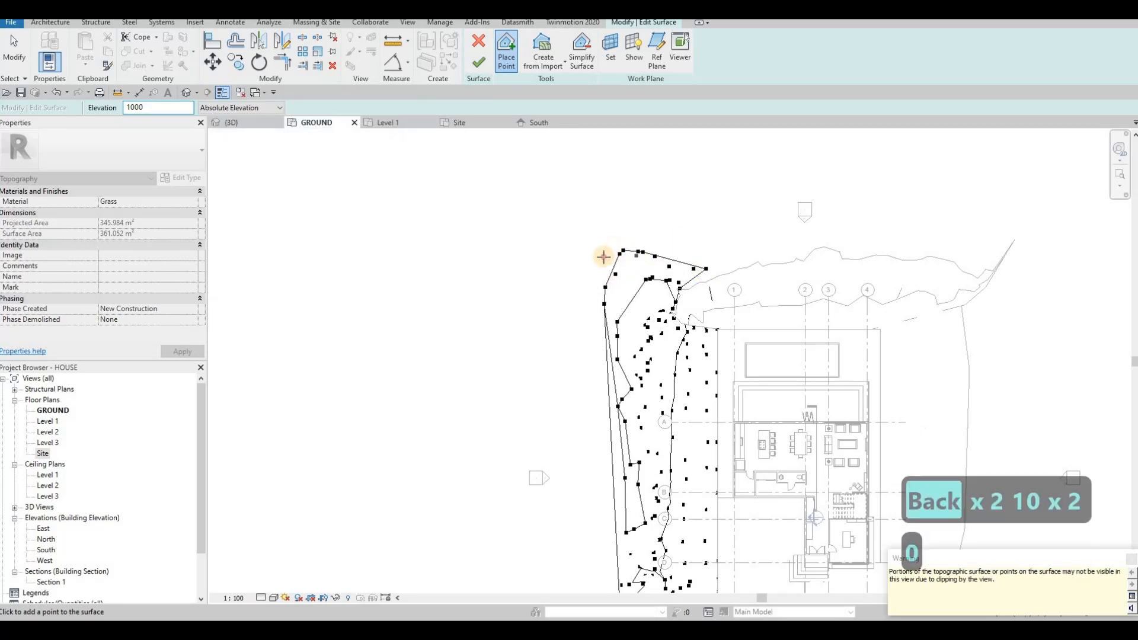
left_click(598, 273)
left_click(596, 303)
left_click(596, 334)
left_click(589, 375)
middle_click_drag(592, 449, 598, 380)
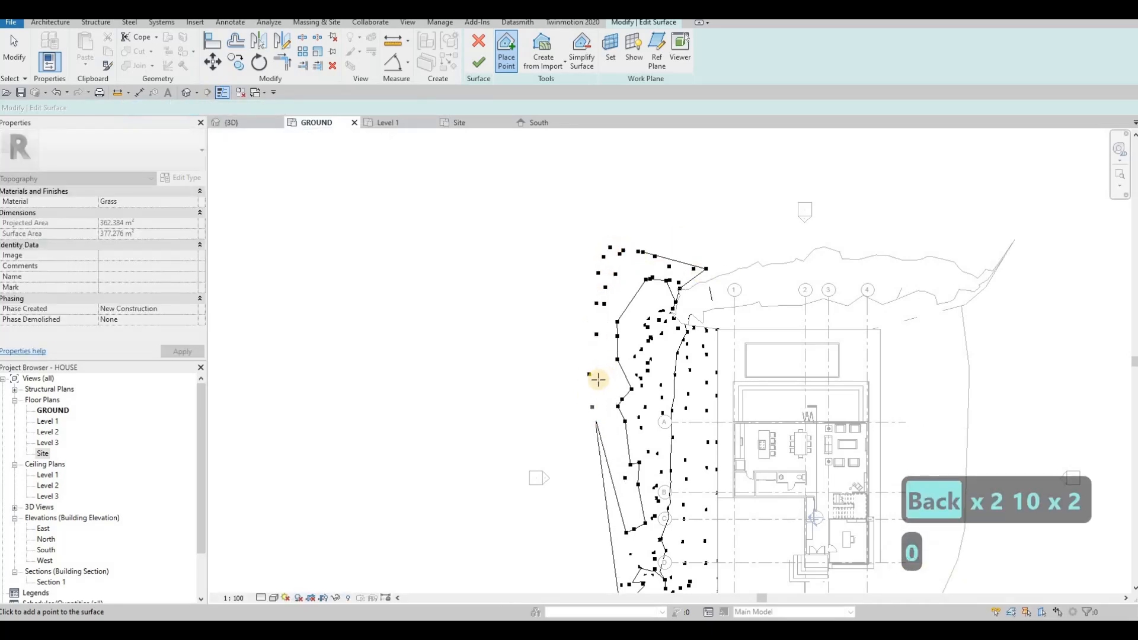
left_click(598, 379)
left_click(615, 417)
left_click(602, 478)
left_click(606, 467)
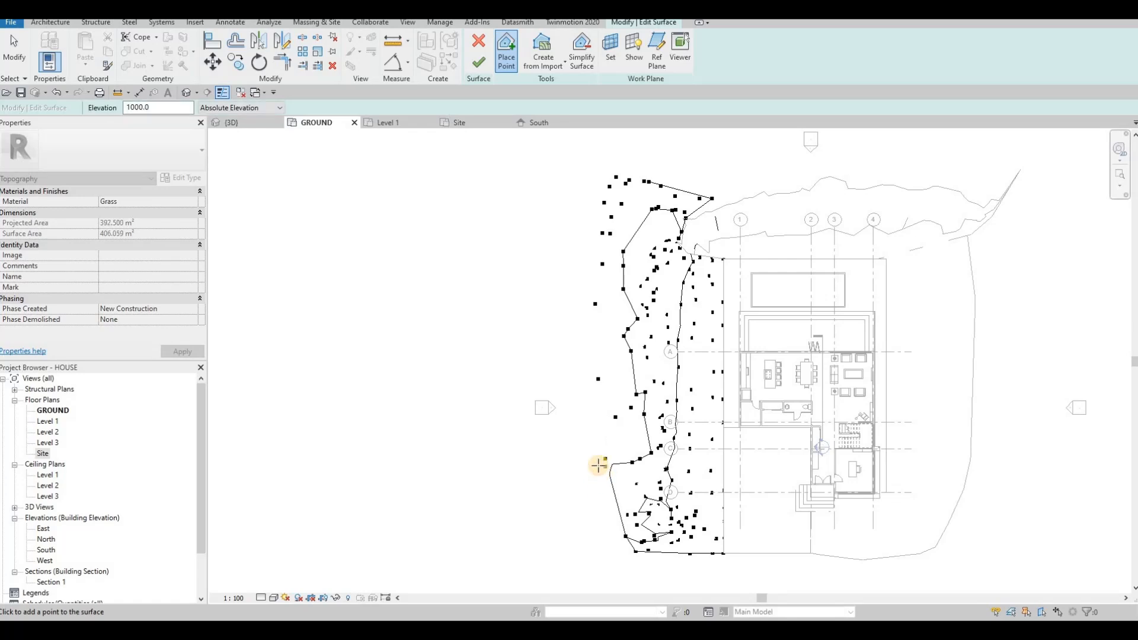
Add a second row of elevation 1000 points farther west, running back to the rear corner, and finish the surface edit.
left_click(593, 443)
left_click(578, 406)
left_click(574, 371)
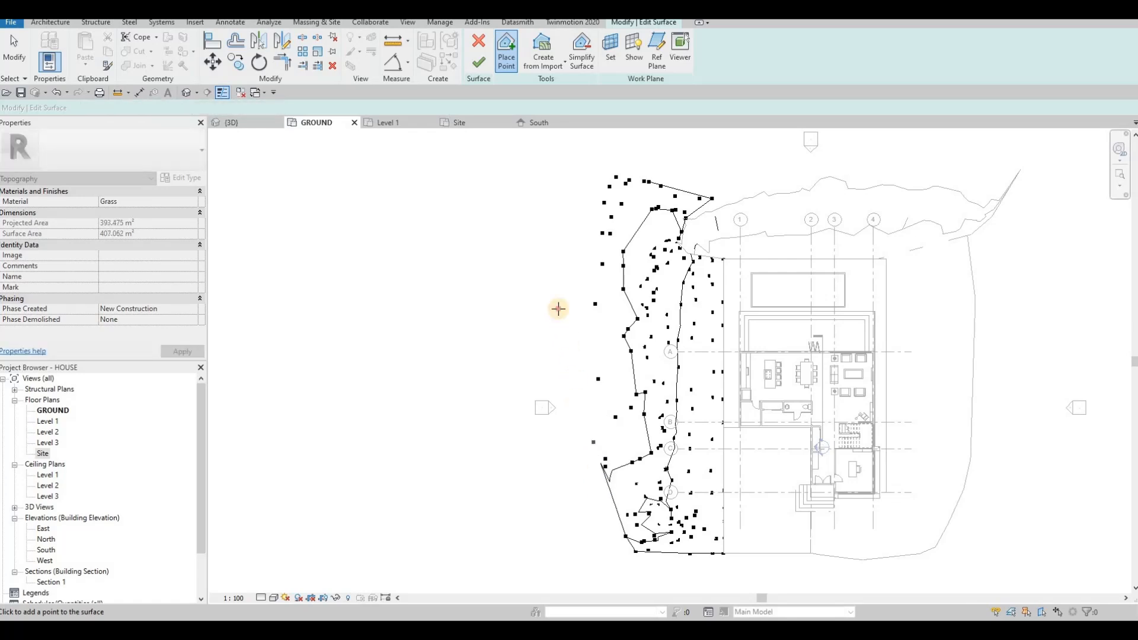
left_click(585, 173)
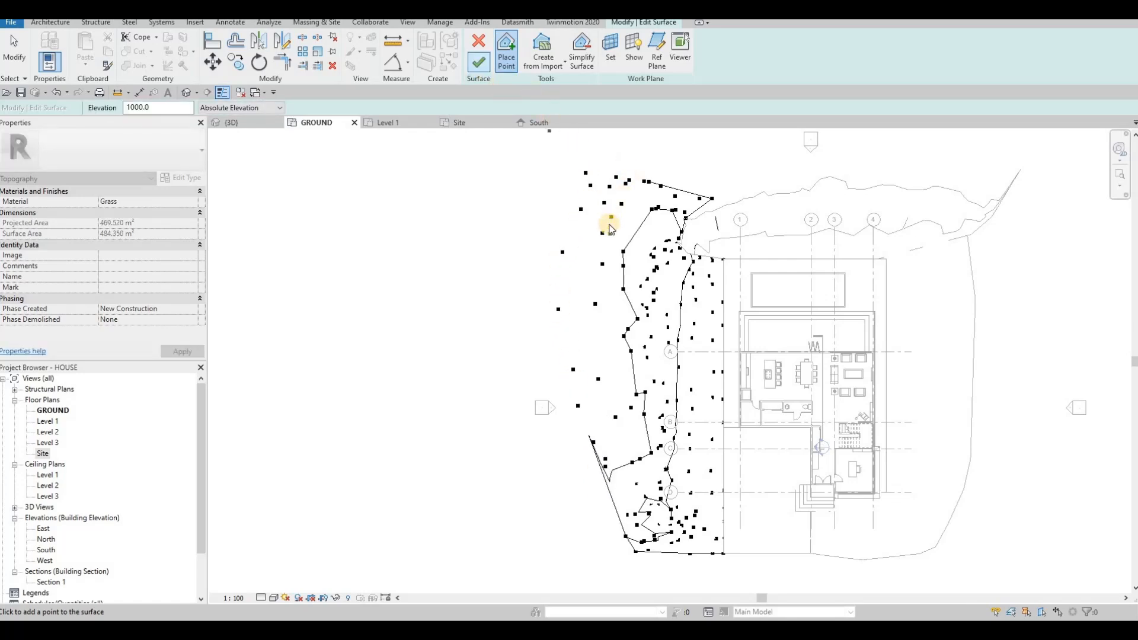
left_click(482, 70)
key("Escape")
key("Escape")
Check the elevation of the rear grass surface's outermost west boundary point in the 3D view.
left_click(237, 122)
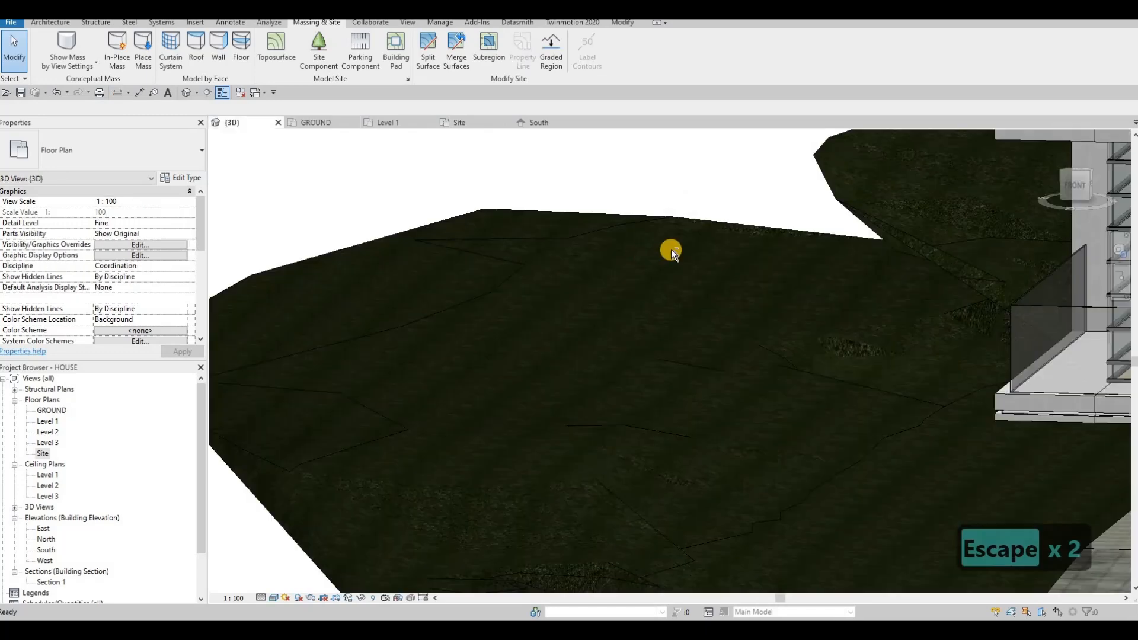
middle_click_drag(571, 249, 735, 277, "shift")
left_click(683, 259)
left_click(610, 296)
double_click(706, 254)
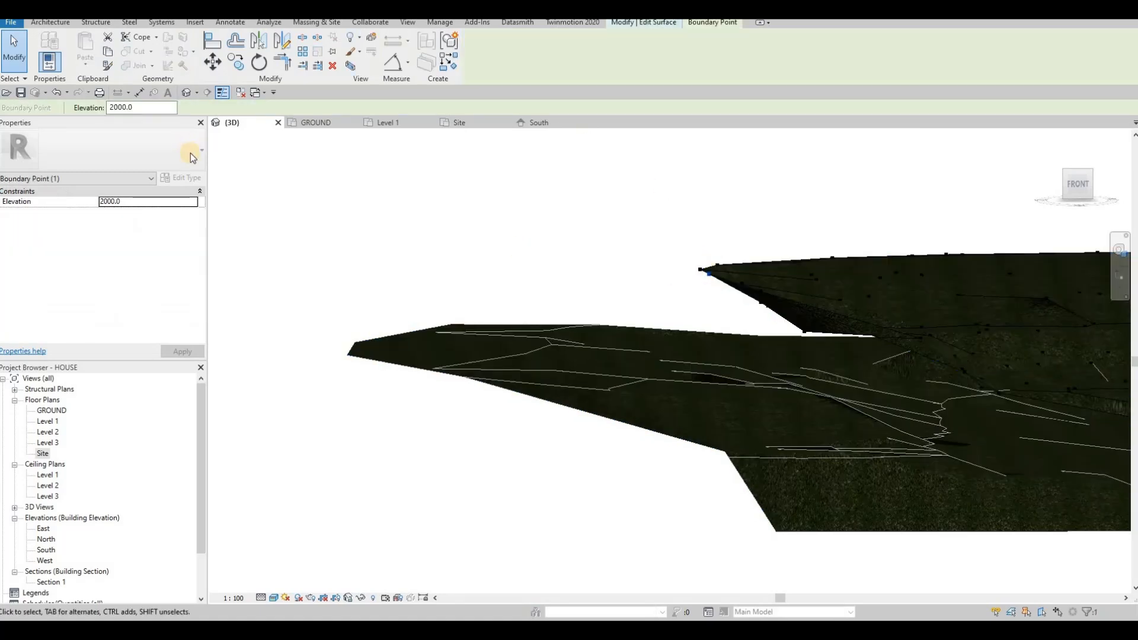
key("Escape")
key("Escape")
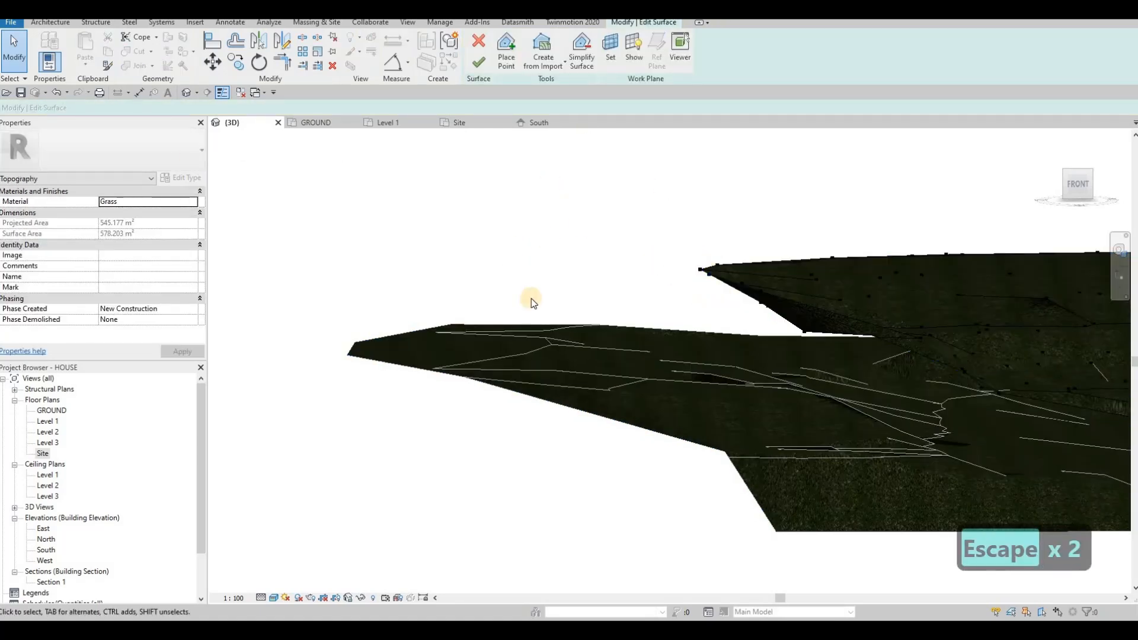
Edit the west grass surface and set its outermost rear west corner boundary point to elevation 2000.
left_click(542, 336)
left_click(615, 338)
left_click(483, 61)
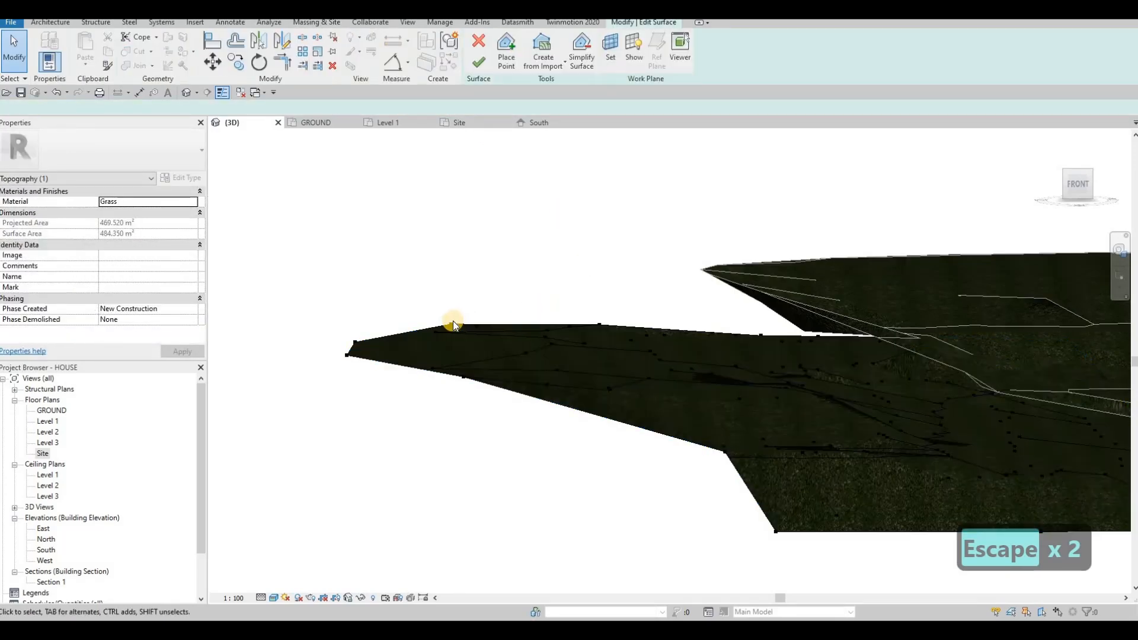
left_click(452, 324)
left_click(314, 122)
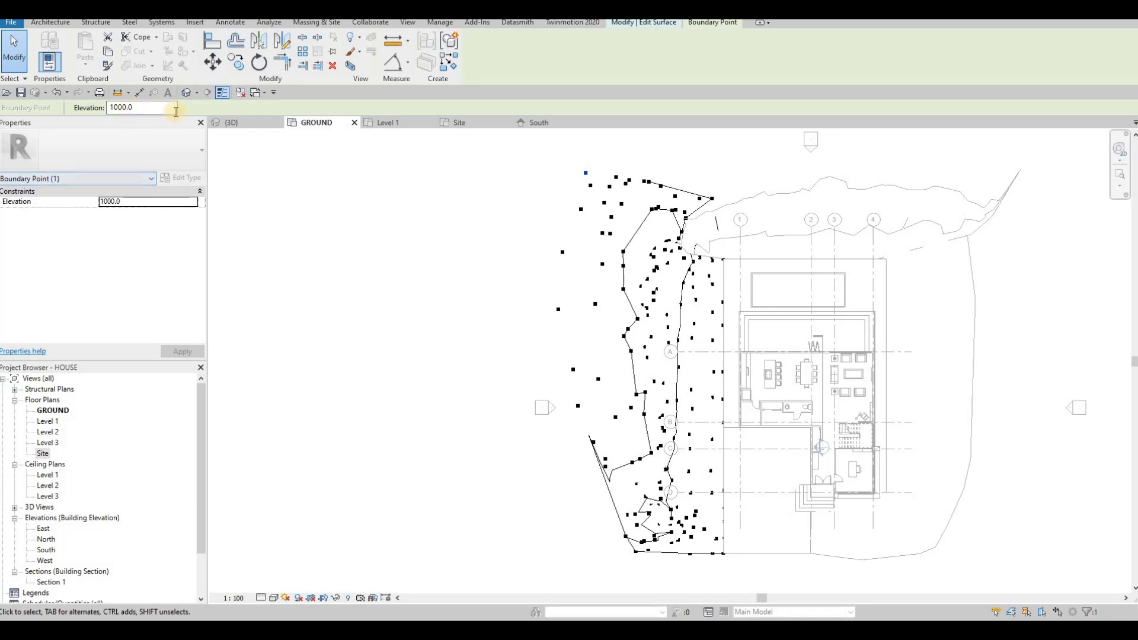
type("200")
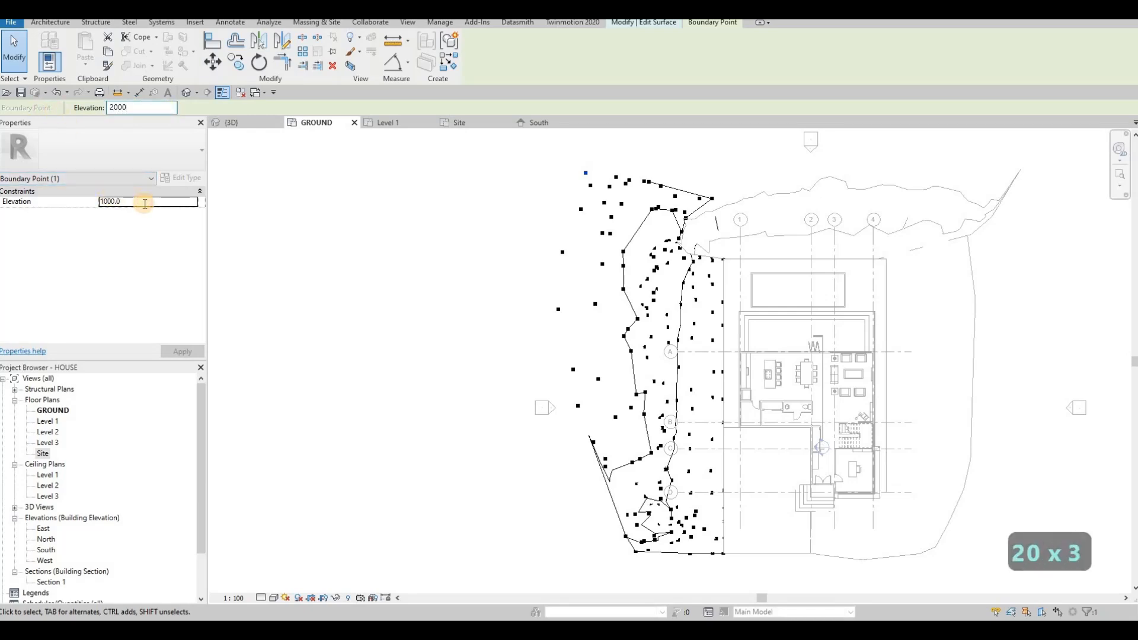
left_click(144, 203)
Set the interior point just in front of the rear west corner to elevation 2000.
left_click(581, 217)
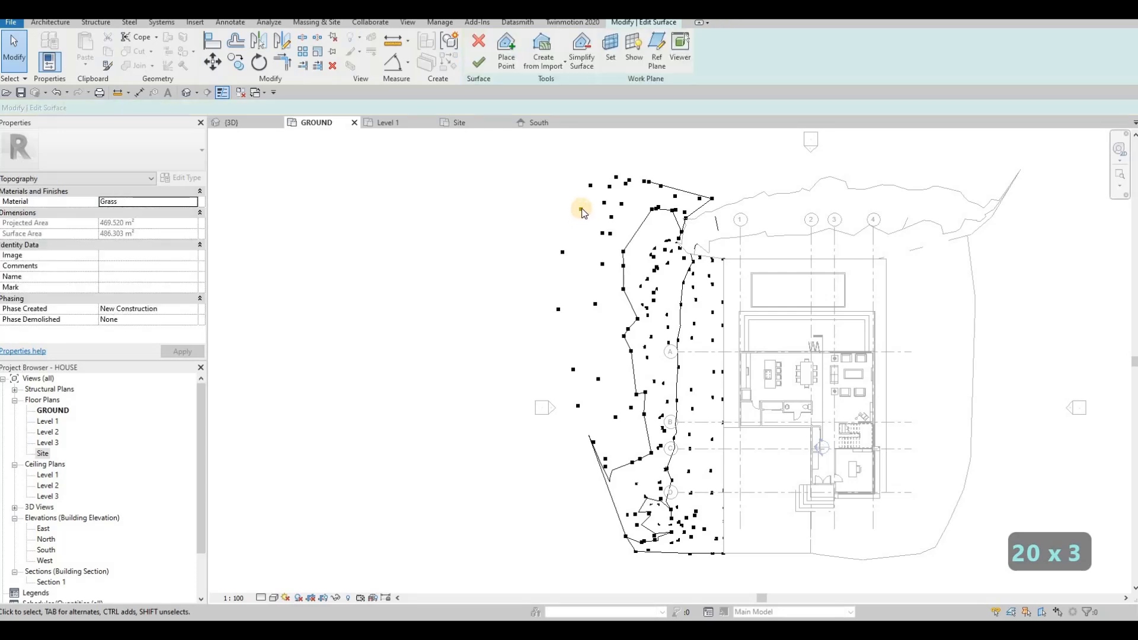
left_click(134, 202)
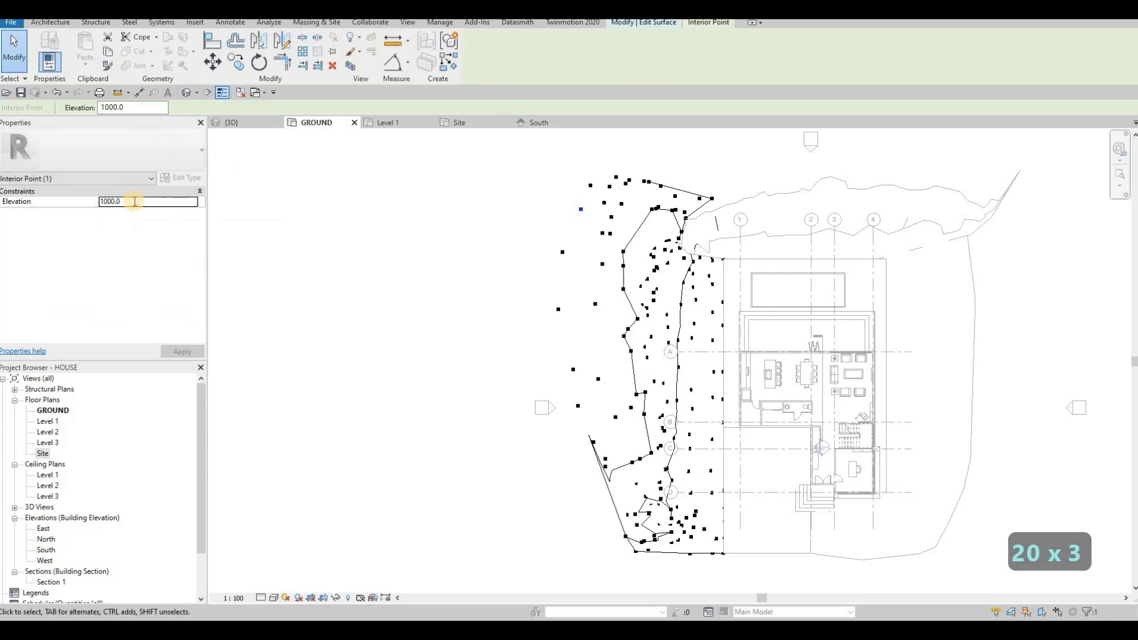
double_click(134, 201)
type("200")
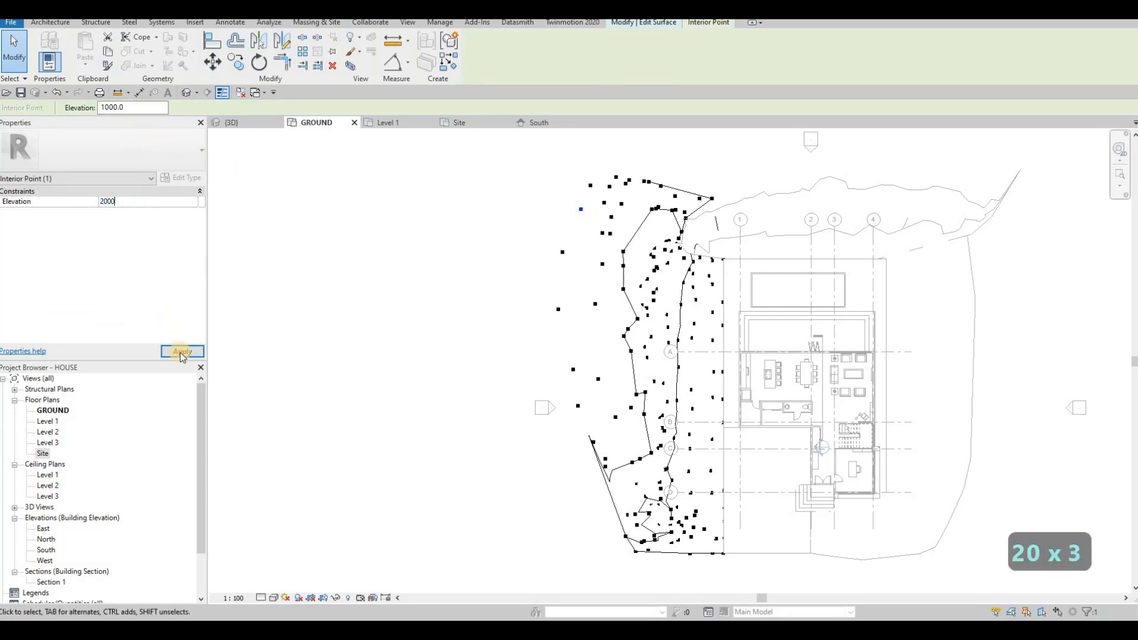
Copy the 2000 elevation to the two outer west boundary points in front of that interior point.
left_click(145, 201)
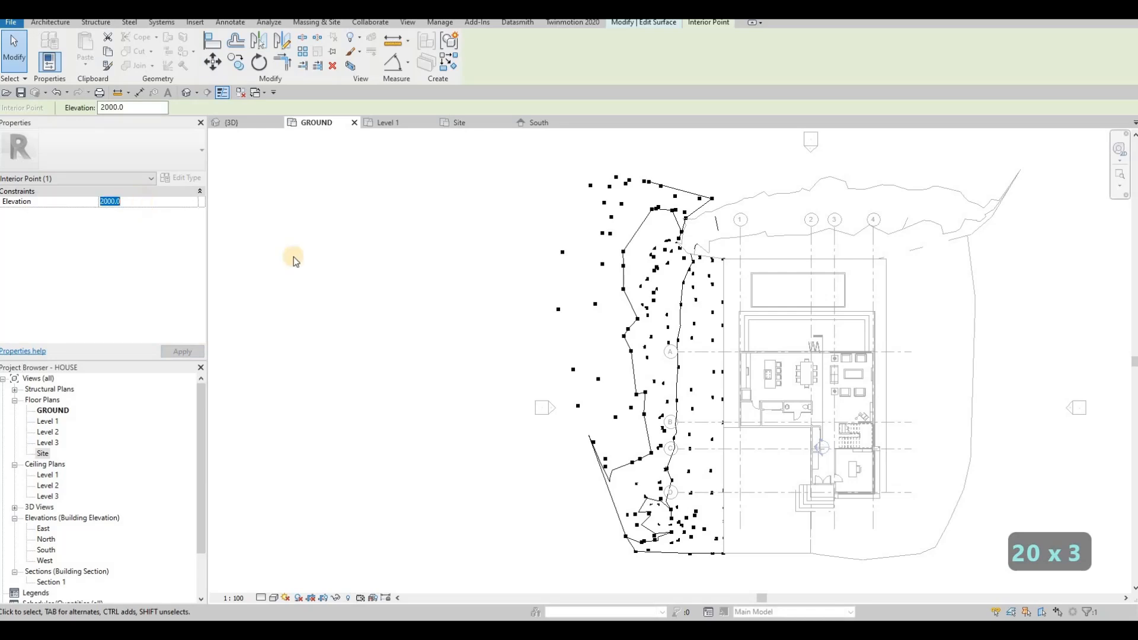
key("ctrl+c")
left_click(562, 252)
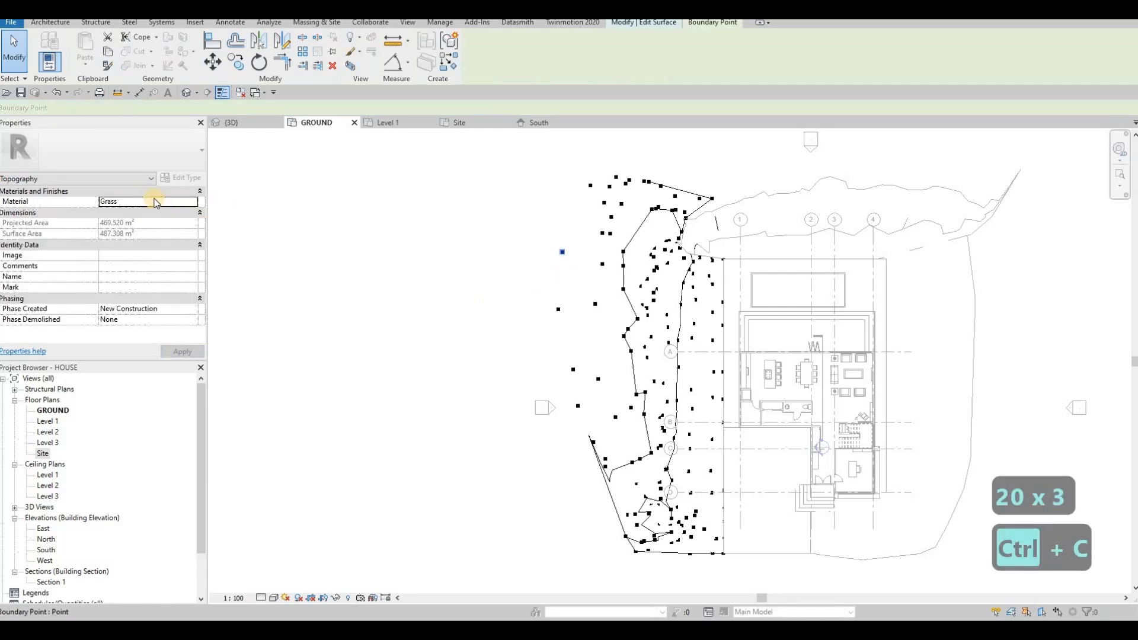
key("ctrl+v")
left_click(558, 314)
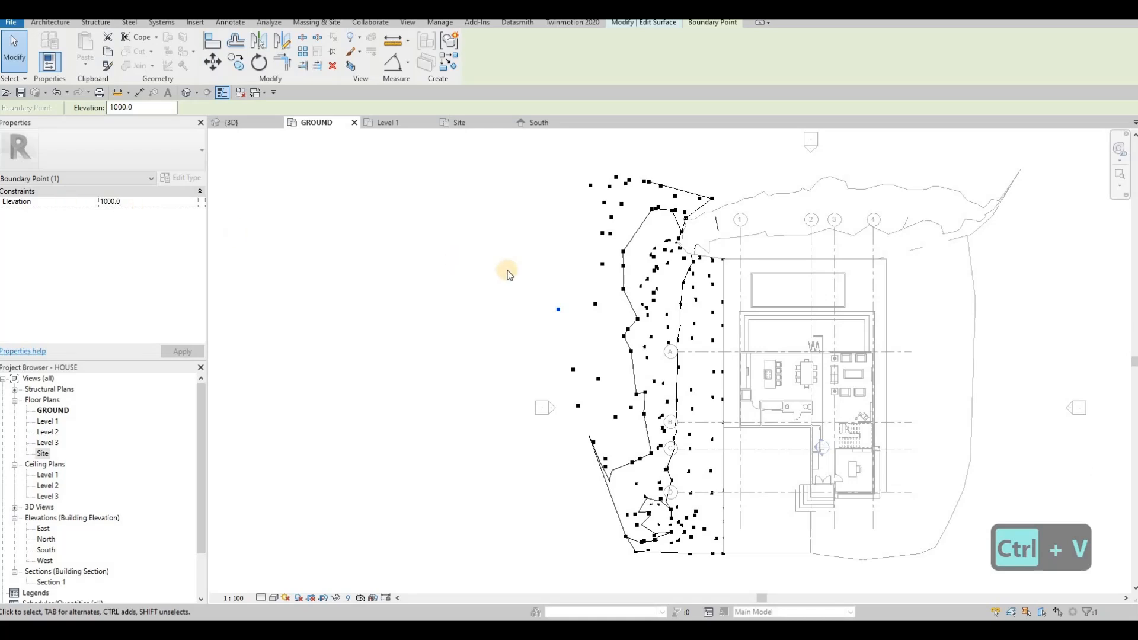
key("ctrl+v")
Set the interior point just inside the outer west boundary point and the interior point beside the rear boundary line to elevation 2000.
left_click(592, 304)
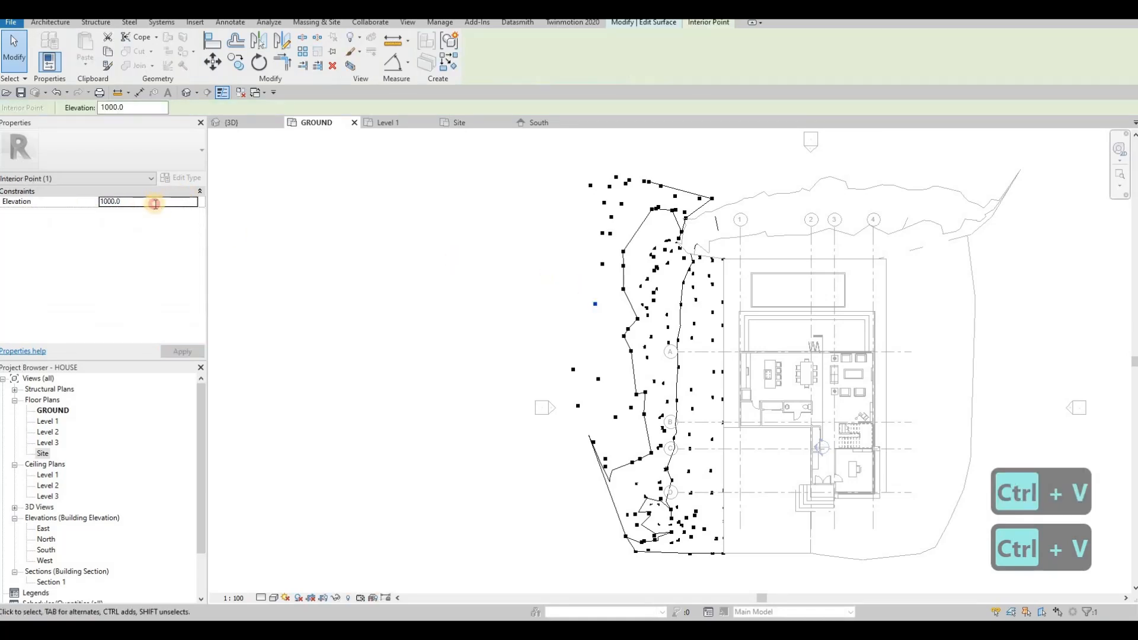
key("ctrl+v")
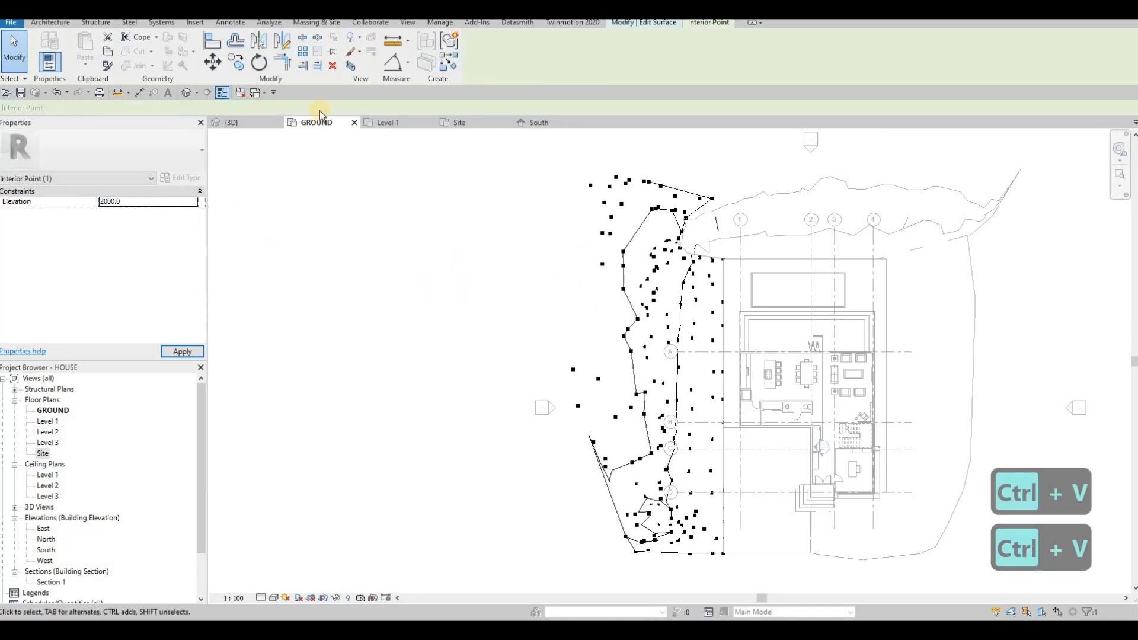
left_click(644, 181)
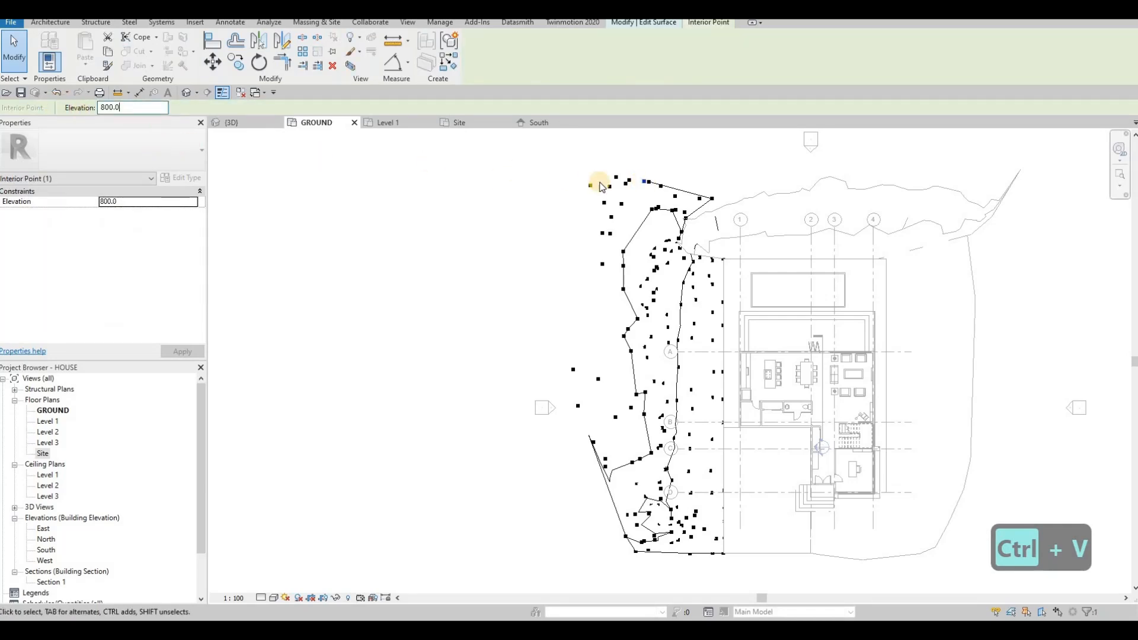
key("ctrl+v")
Copy the 2000 elevation to the neighbouring interior points along the rear edge, working westward, and clear the selection.
left_click(628, 180)
left_click(149, 110)
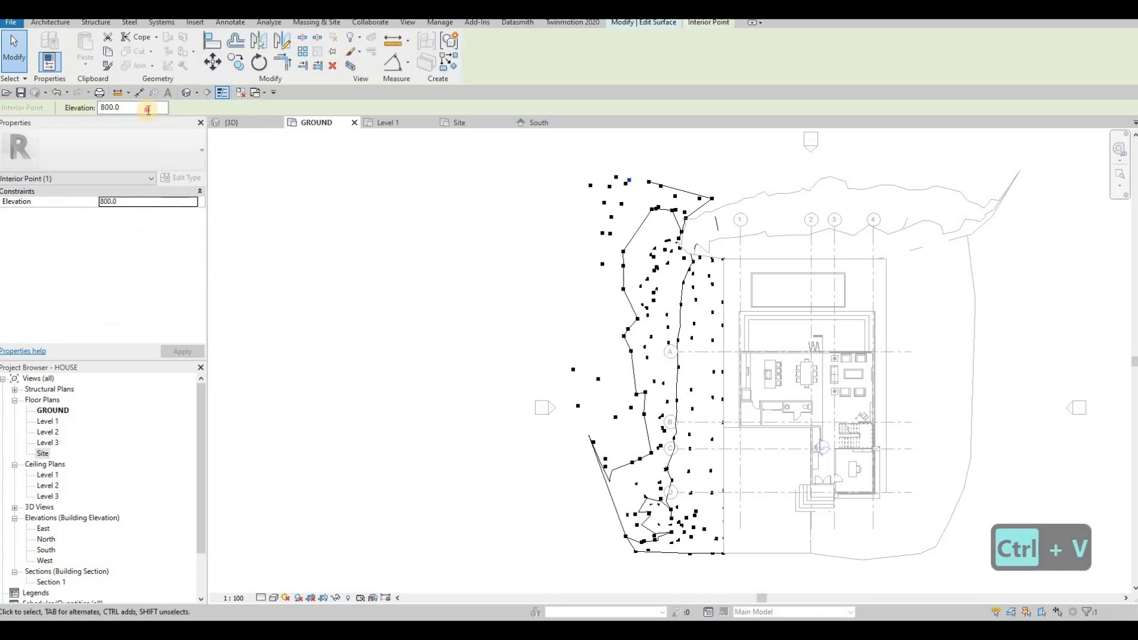
key("ctrl+v")
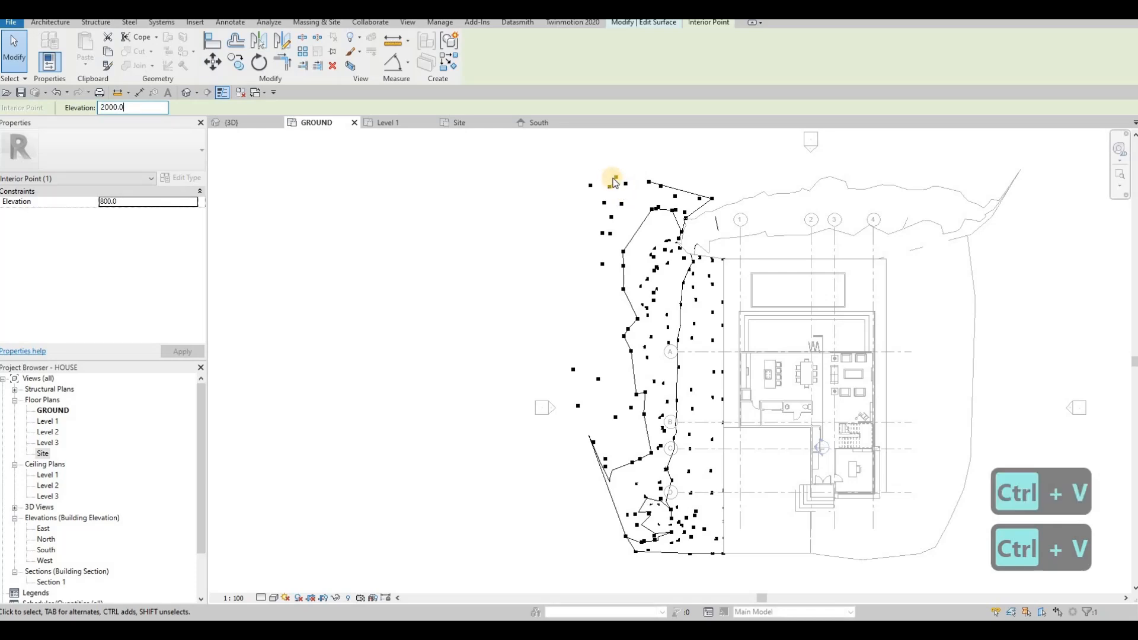
left_click_drag(150, 109, 34, 99)
key("ctrl+v")
left_click(609, 186)
left_click(347, 132)
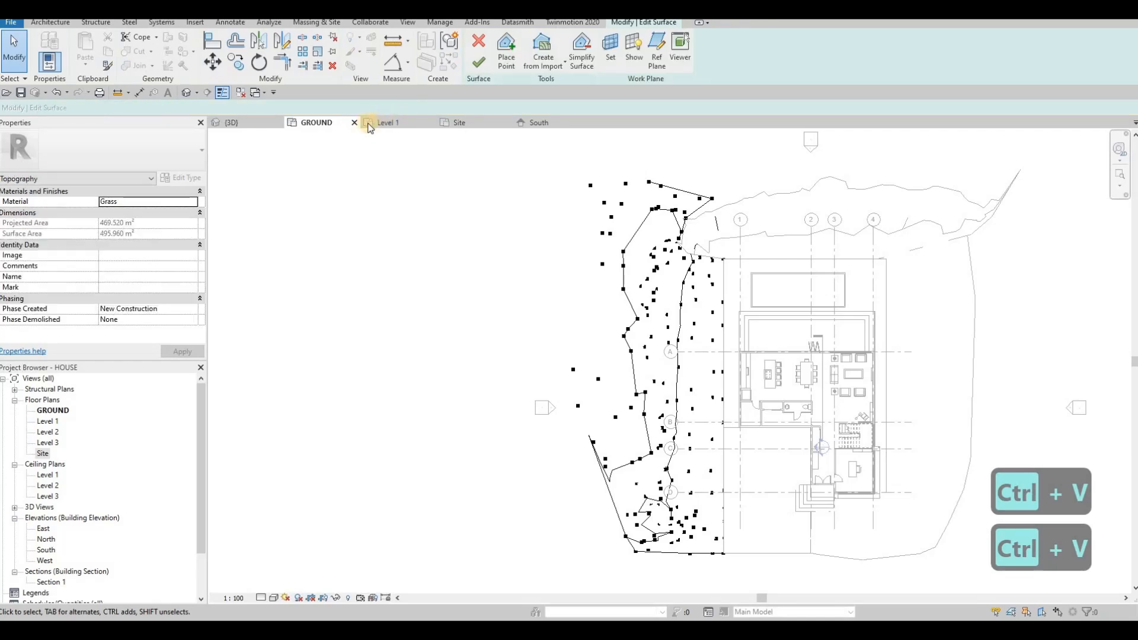
Try raising the interior point near the gap at the rear surface to elevation 2000 in the 3D view, and undo it.
left_click(244, 122)
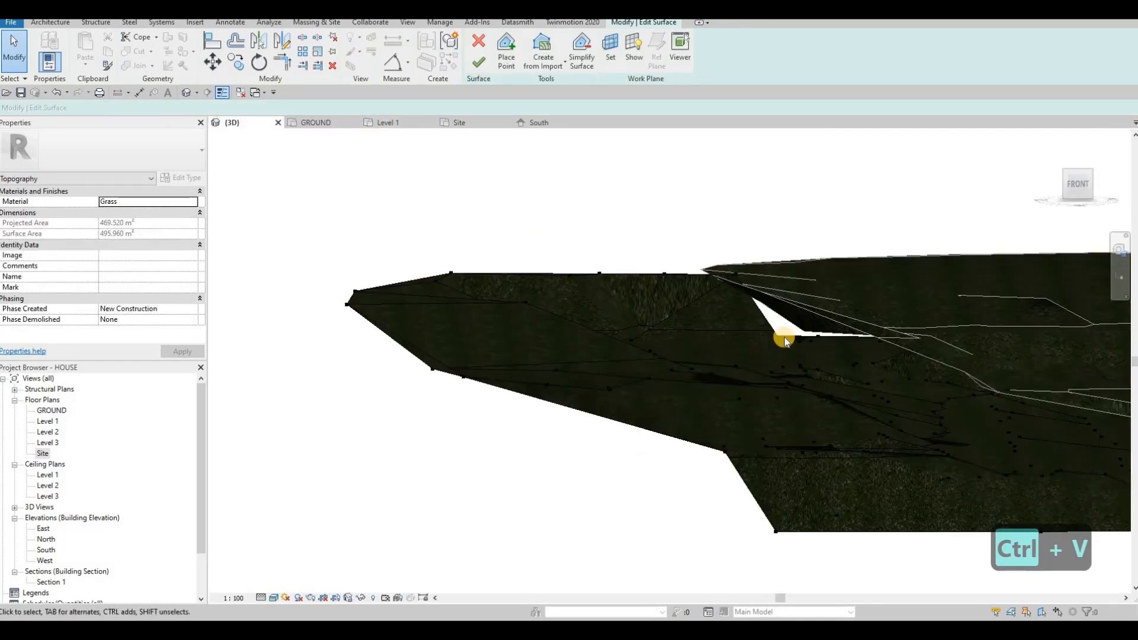
middle_click_drag(749, 383, 553, 269, "shift")
scroll(550, 266, "up", 3)
left_click(545, 277)
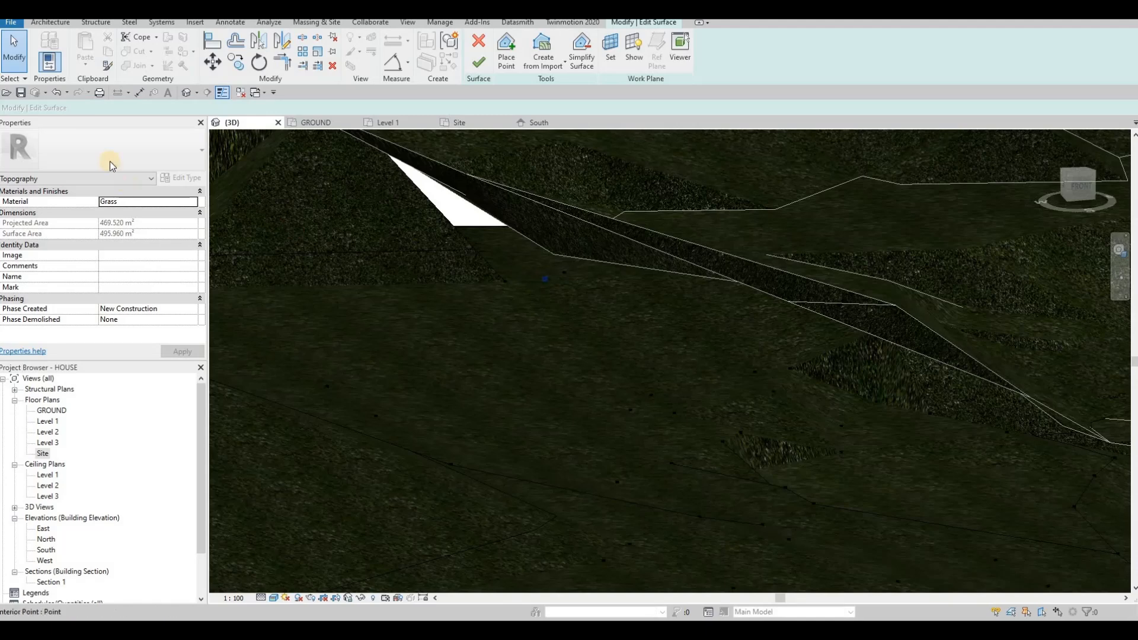
type("2000")
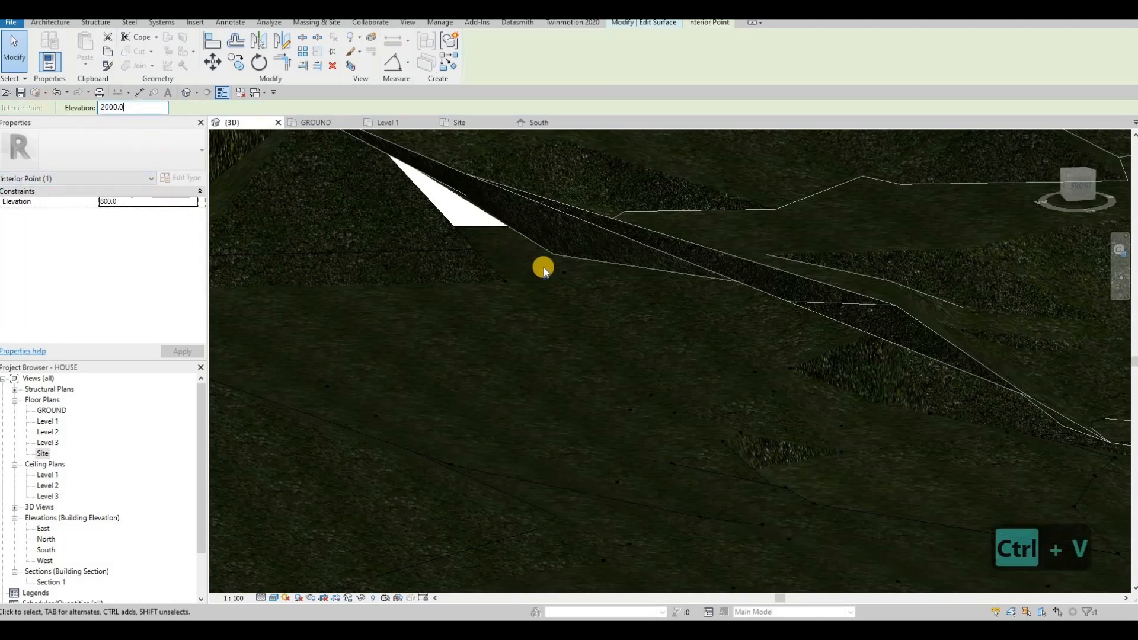
middle_click_drag(464, 234, 530, 201, "shift")
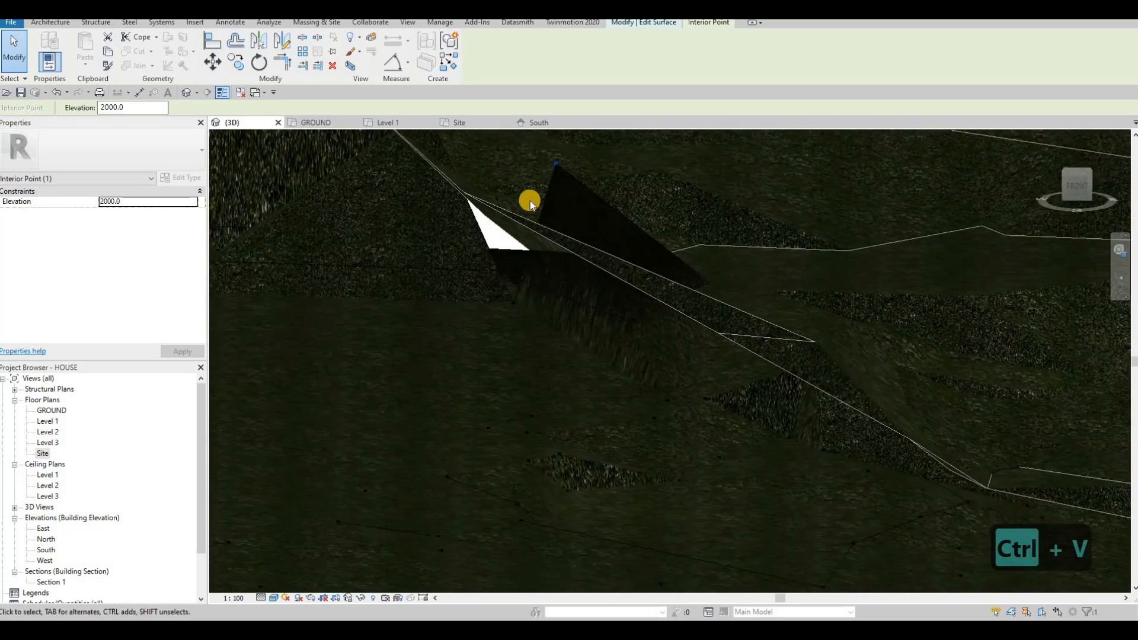
key("ctrl+z")
key("ctrl+z")
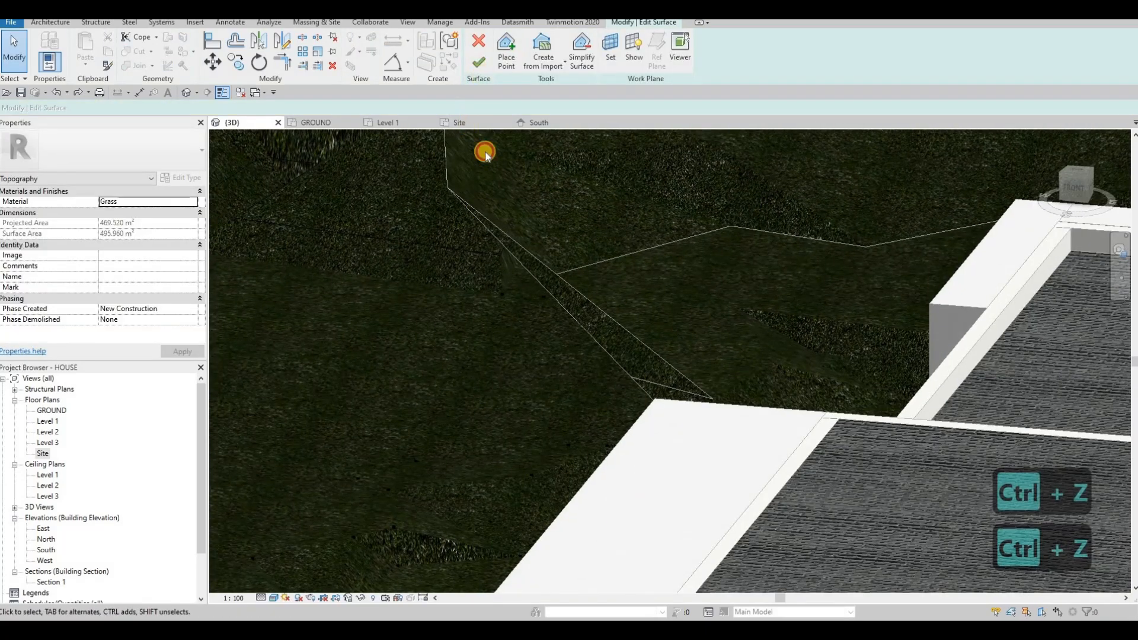
Finish the west surface edit, edit the rear grass surface and set its west corner boundary point to elevation 800.
left_click(470, 162)
left_click(478, 67)
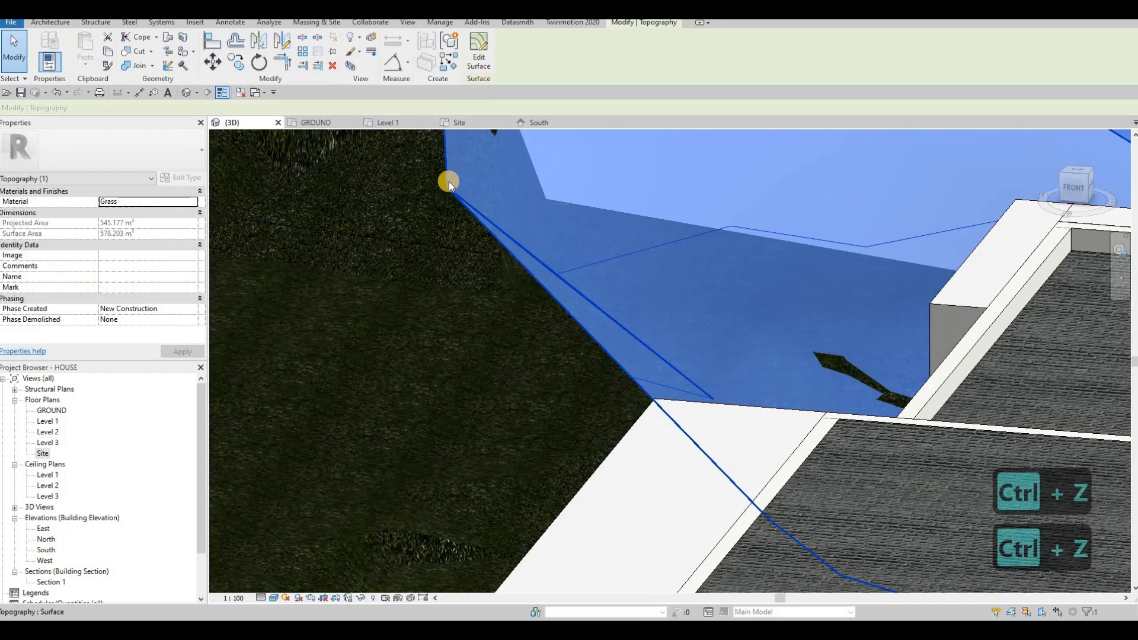
left_click(447, 184)
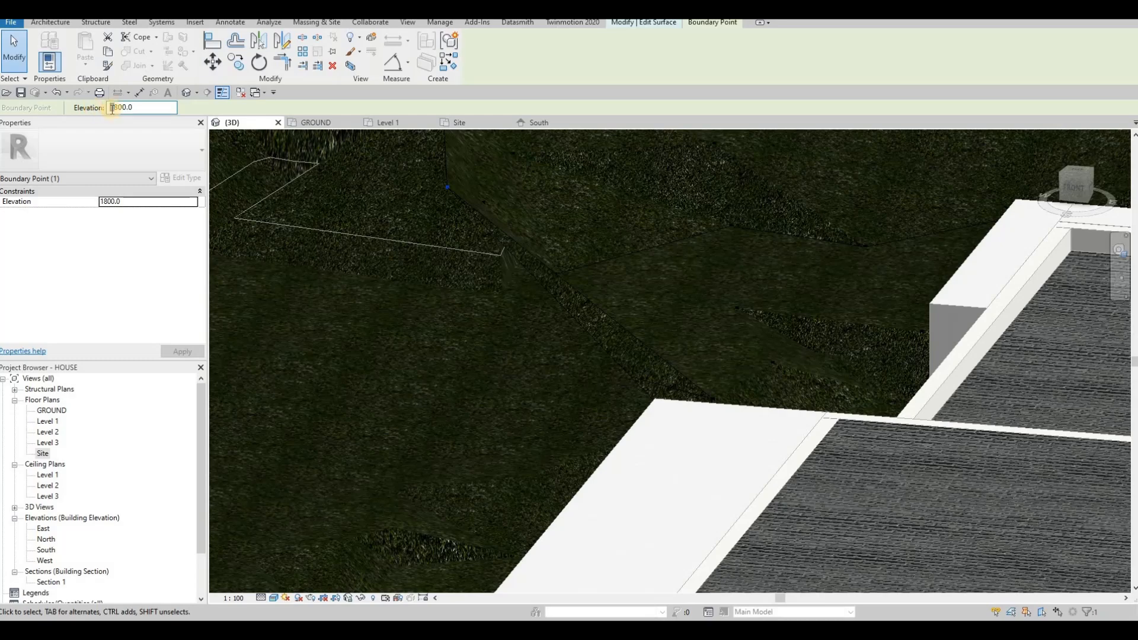
key("Delete")
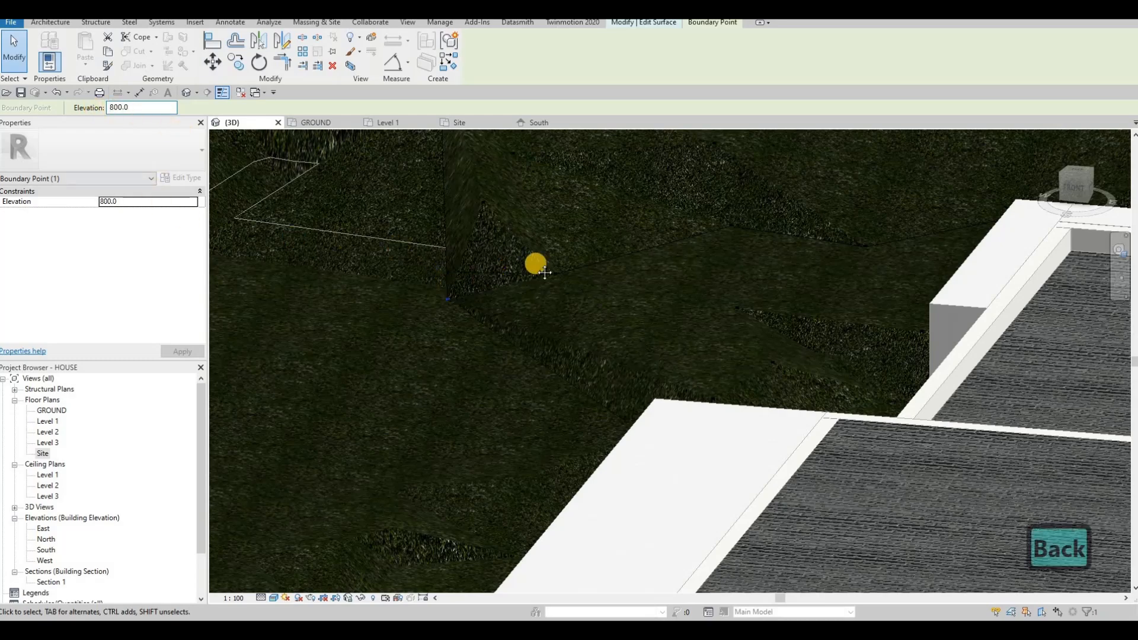
key("Return")
middle_click_drag(536, 262, 195, 175, "shift")
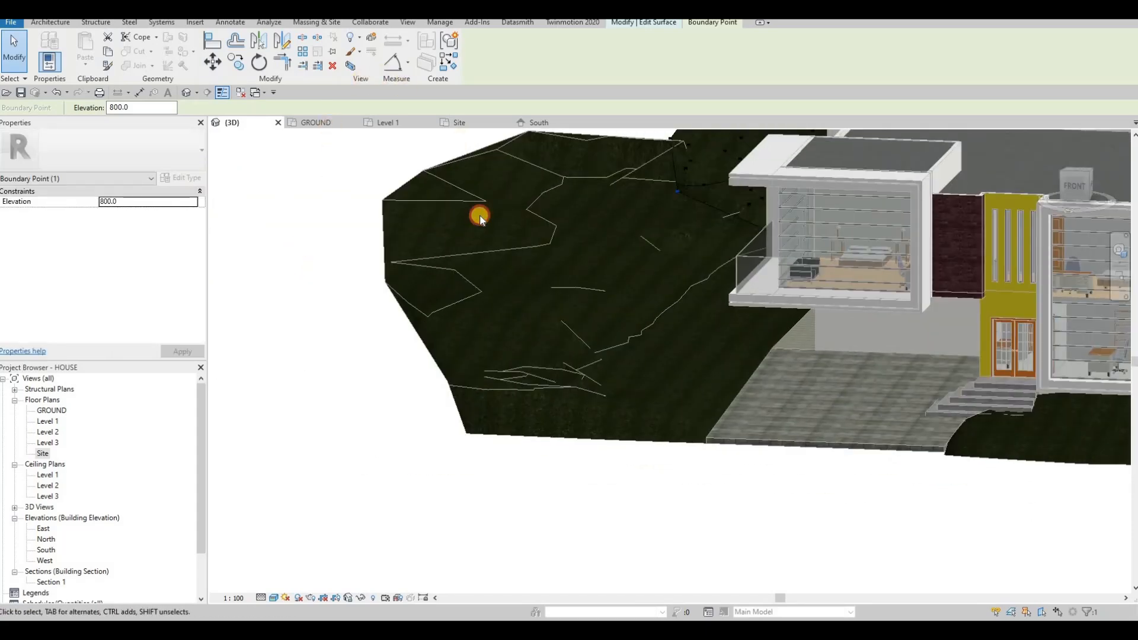
Finish the rear surface edit and open the west grass surface for editing.
left_click(479, 216)
left_click(479, 66)
left_click(445, 218)
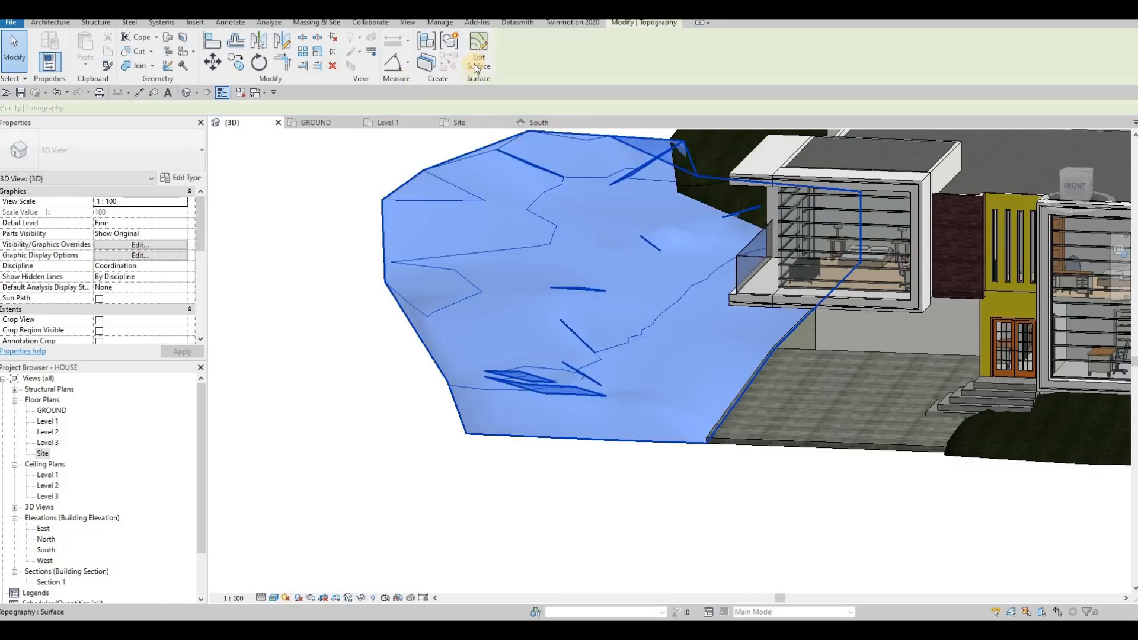
left_click(477, 62)
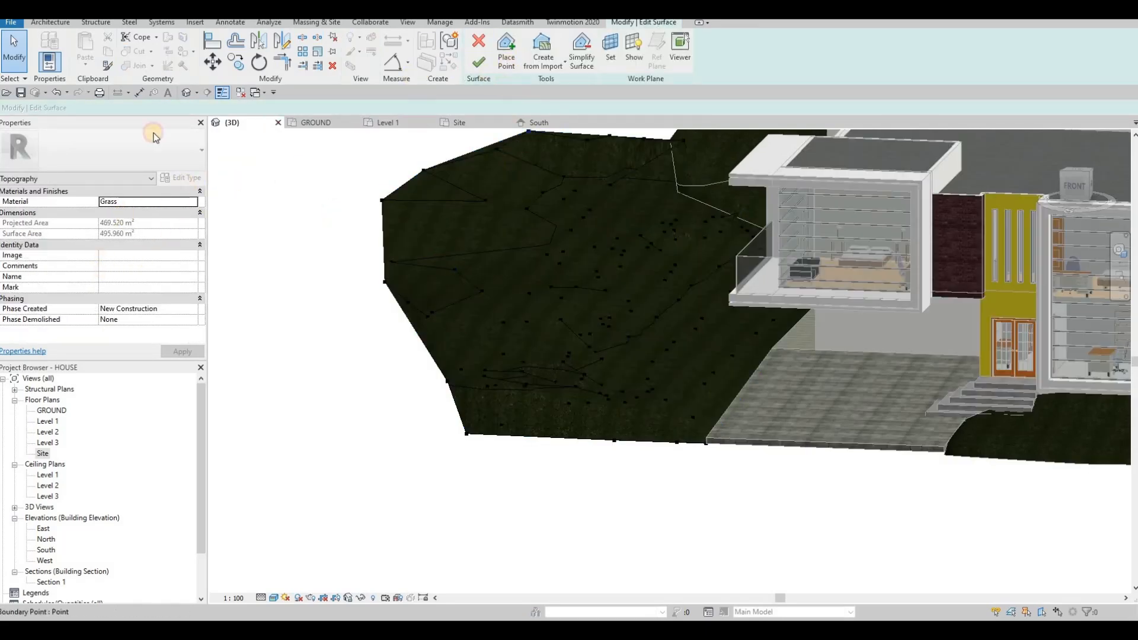
Place points at absolute elevation -1400 in the GROUND plan, curving outward around the west surface's front west corner.
left_click(506, 48)
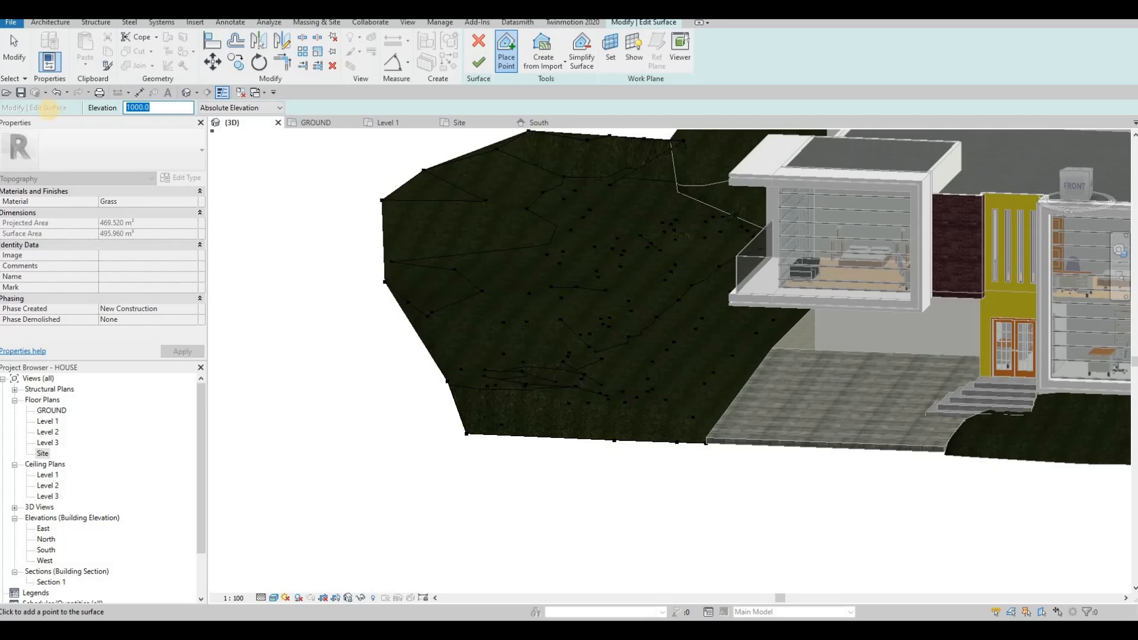
type("-1400")
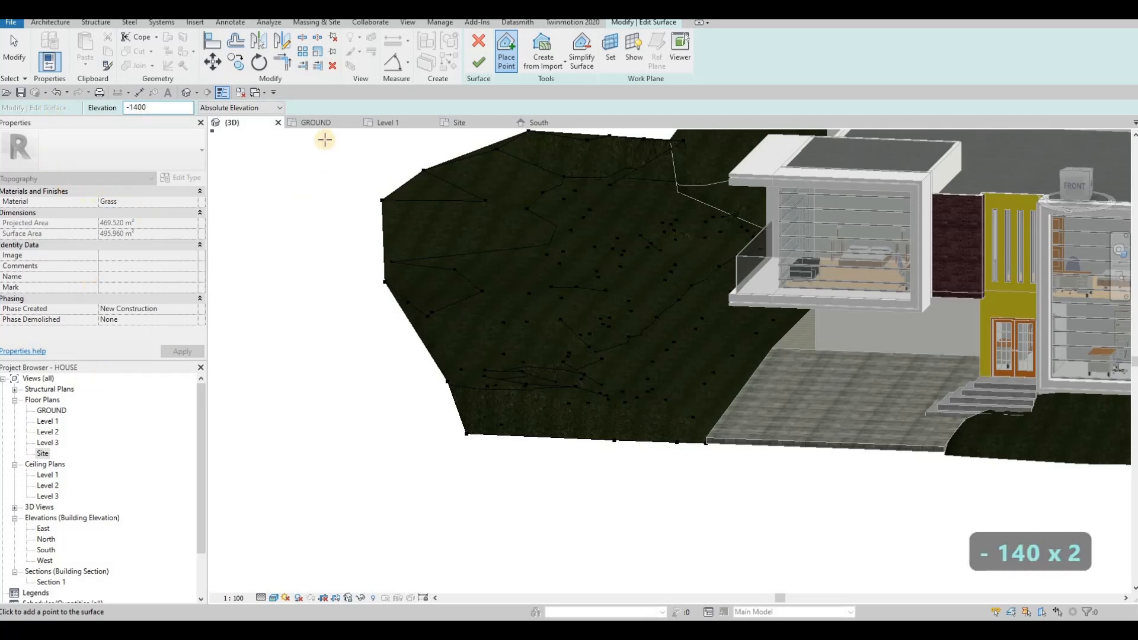
left_click(326, 125)
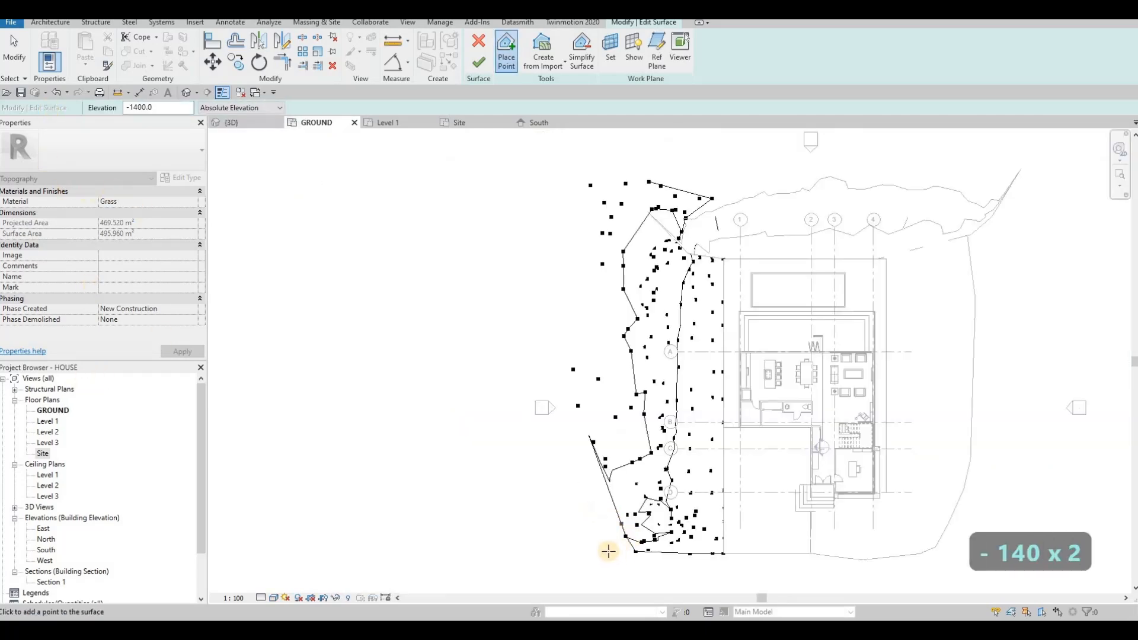
scroll(614, 553, "up", 3)
left_click(602, 549)
left_click(574, 549)
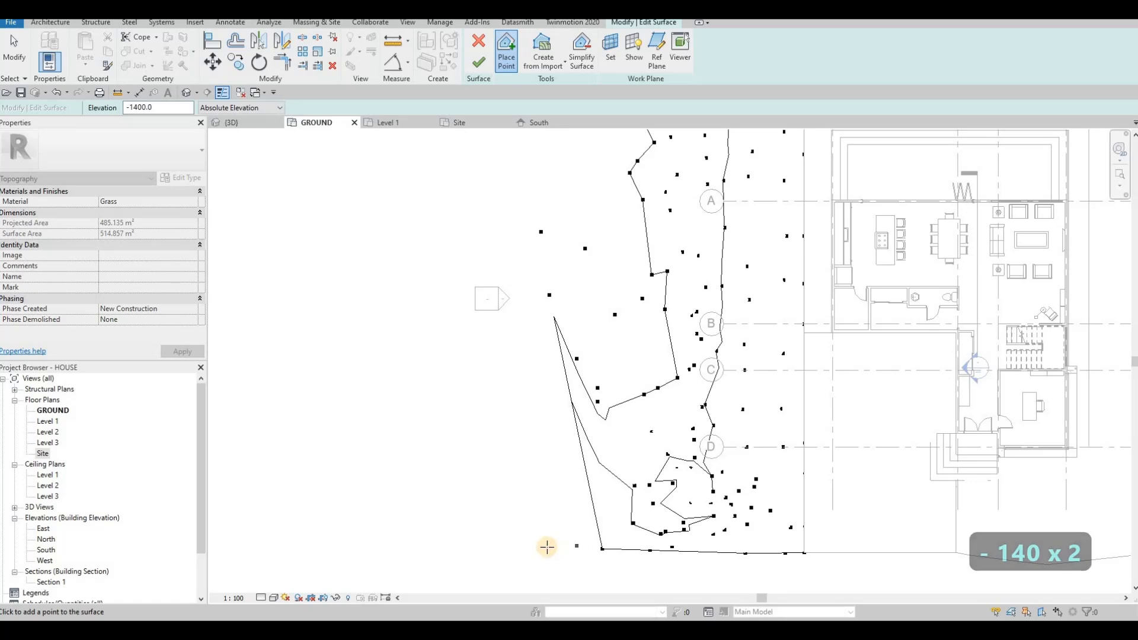
left_click(521, 518)
left_click(503, 485)
left_click(503, 472)
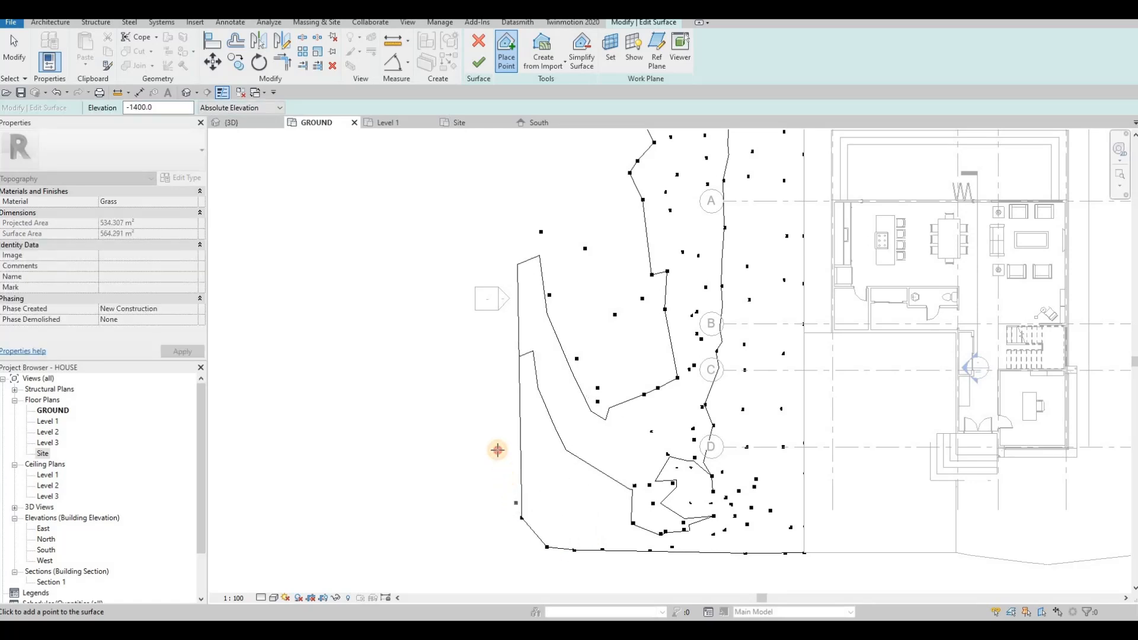
Continue the row of -1400 points along the outer west side up to the rear west corner.
left_click(486, 409)
left_click(488, 357)
left_click(490, 286)
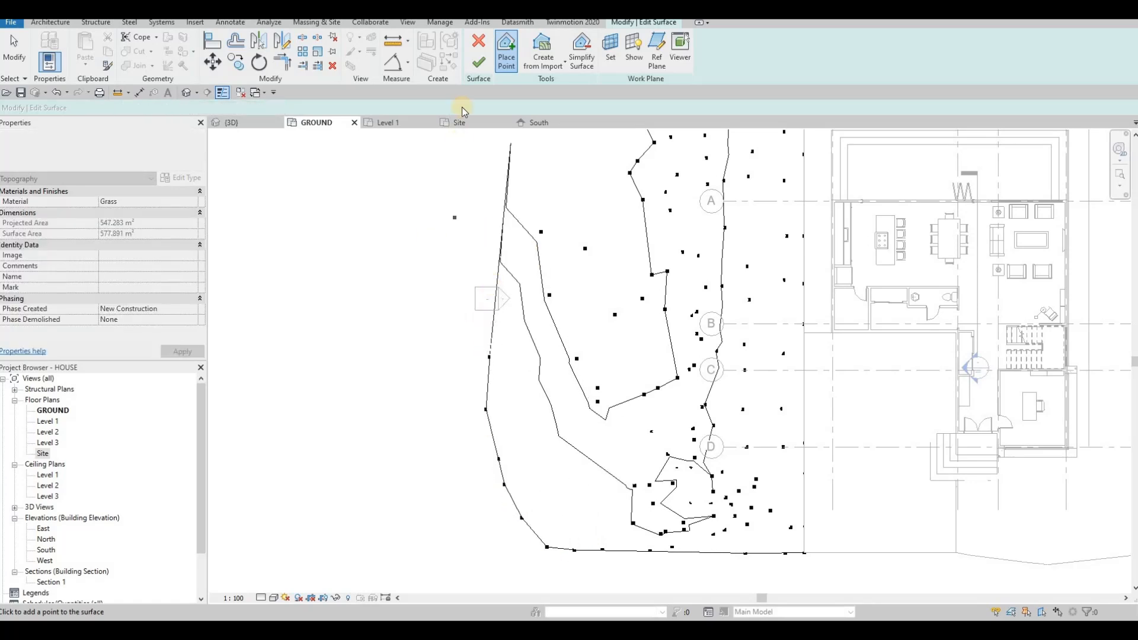
middle_click_drag(498, 189, 473, 375)
scroll(474, 372, "down", 1)
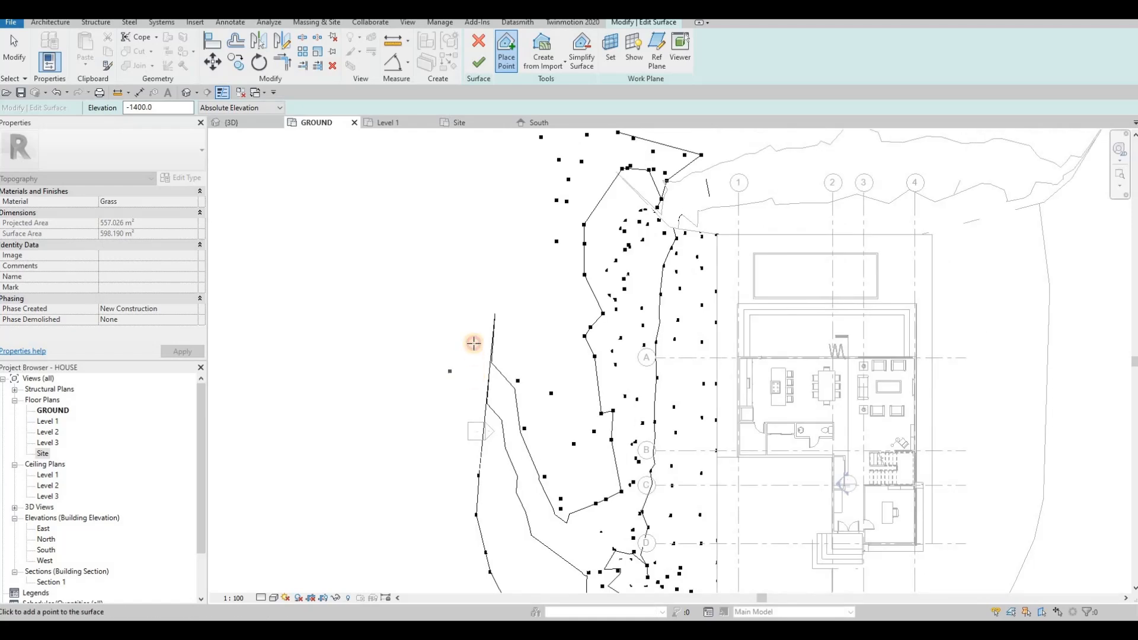
left_click(434, 152)
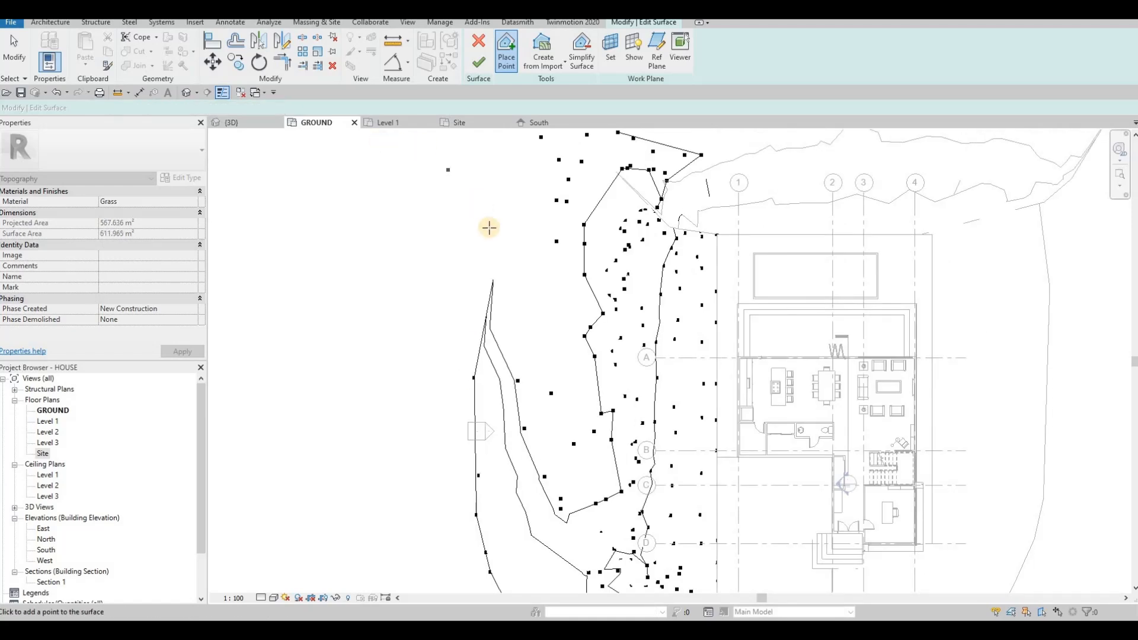
left_click(458, 223)
left_click(472, 166)
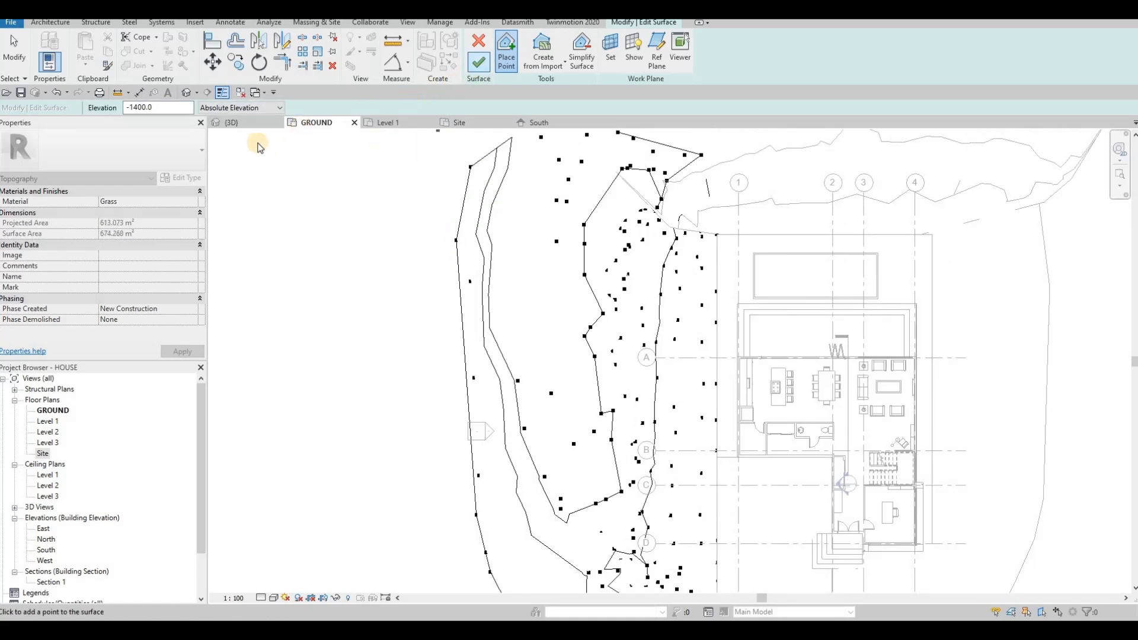
Finish the extended west surface, inspect it in the 3D view and reopen it for editing in the GROUND plan.
left_click(244, 122)
middle_click_drag(508, 191, 216, 294, "shift")
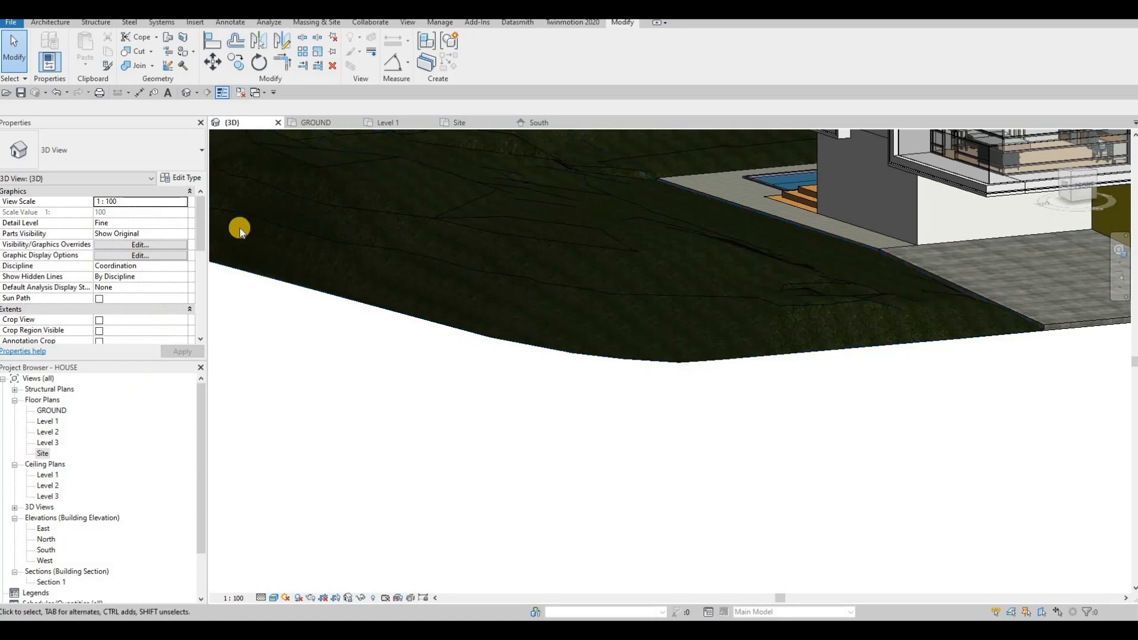
left_click(475, 62)
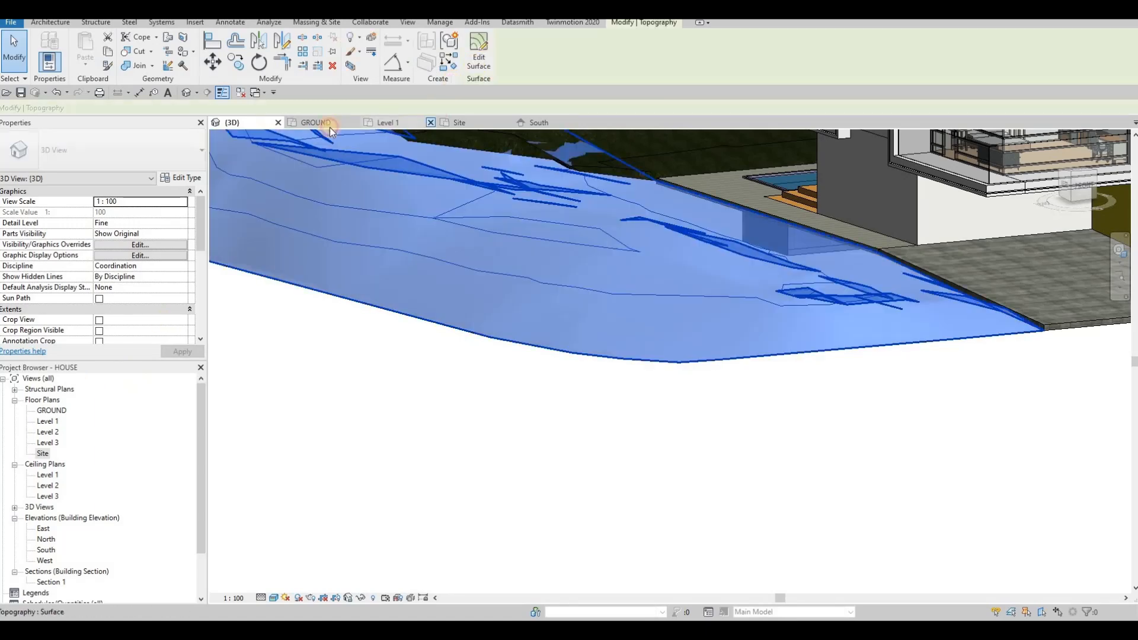
left_click(314, 120)
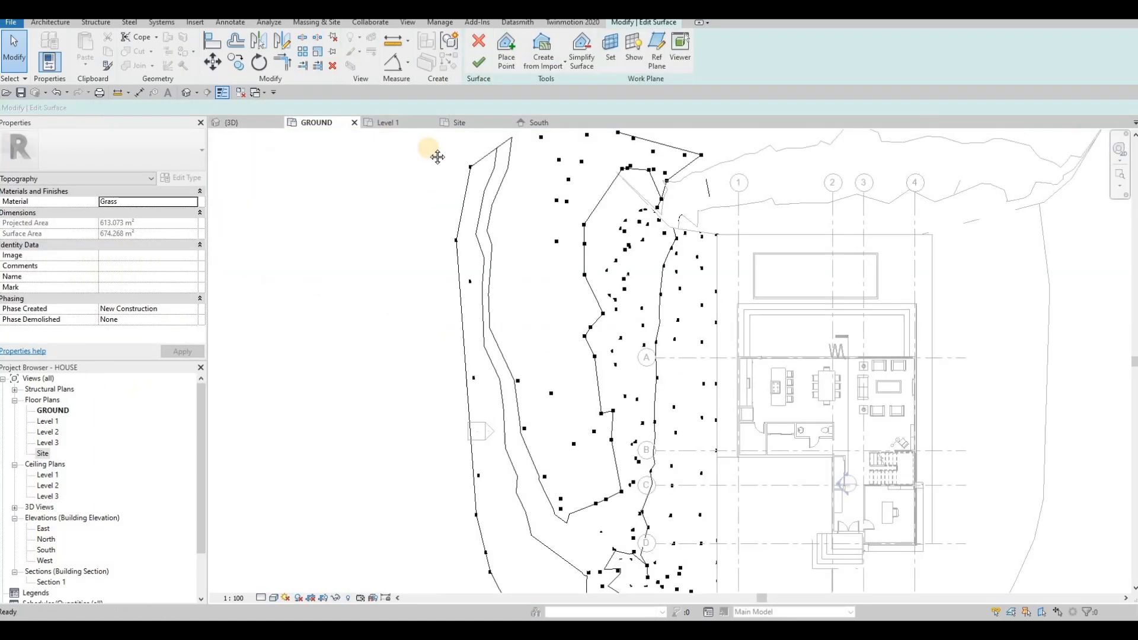
Place points at absolute elevation -1200 just inside the front west corner and the lower part of the west boundary.
scroll(266, 152, "down", 2)
left_click(506, 50)
left_click(137, 108)
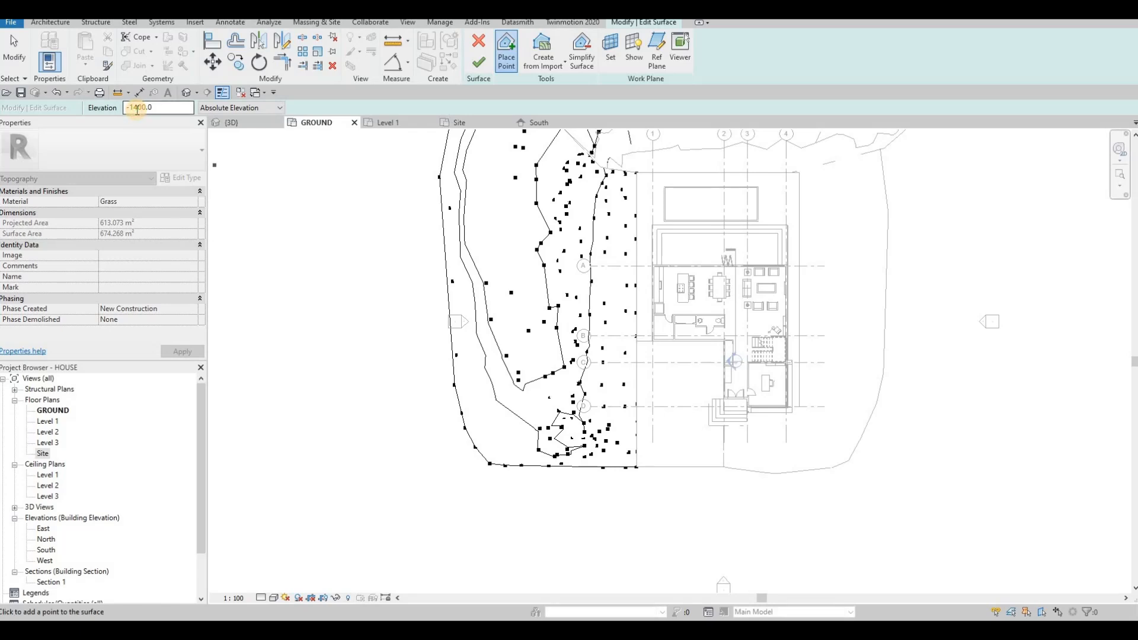
key("BackSpace")
type("2")
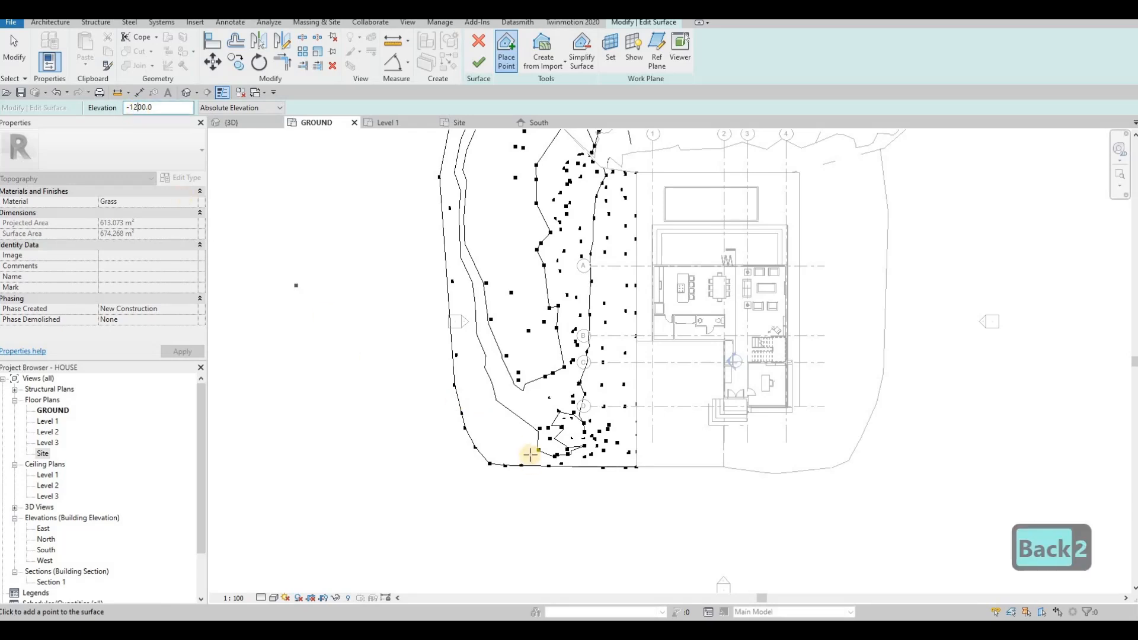
scroll(523, 449, "up", 2)
left_click(455, 380)
left_click(451, 355)
left_click(449, 319)
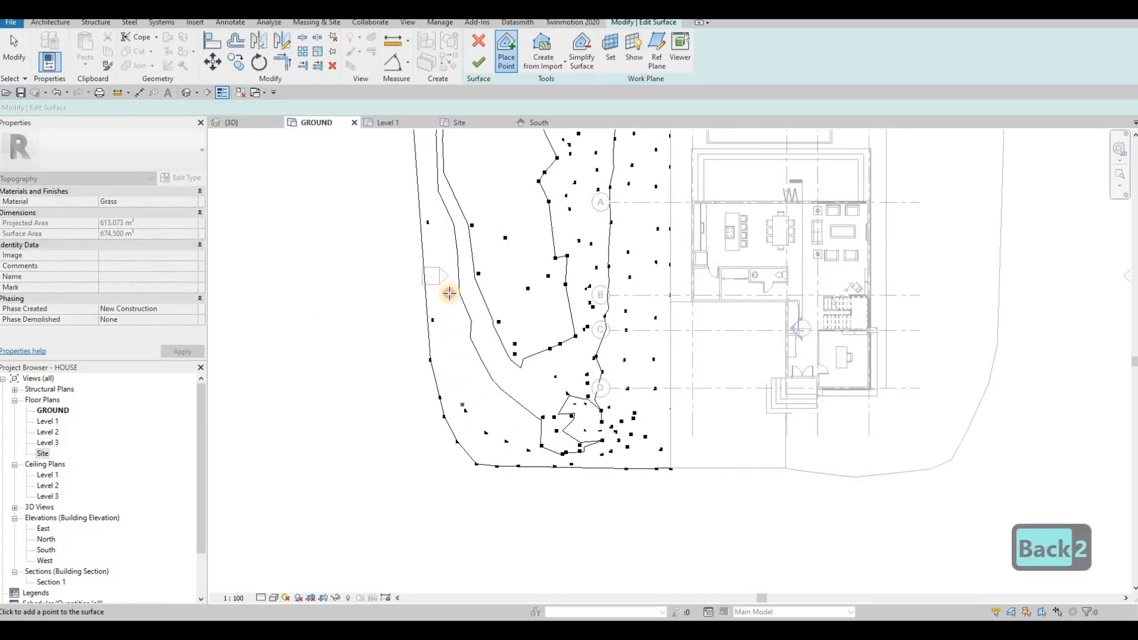
Continue the inner row of -1200 points along the west boundary toward the rear west corner.
left_click(446, 281)
left_click(440, 252)
left_click(442, 217)
left_click(444, 207)
middle_click_drag(435, 243, 444, 357)
left_click(439, 185)
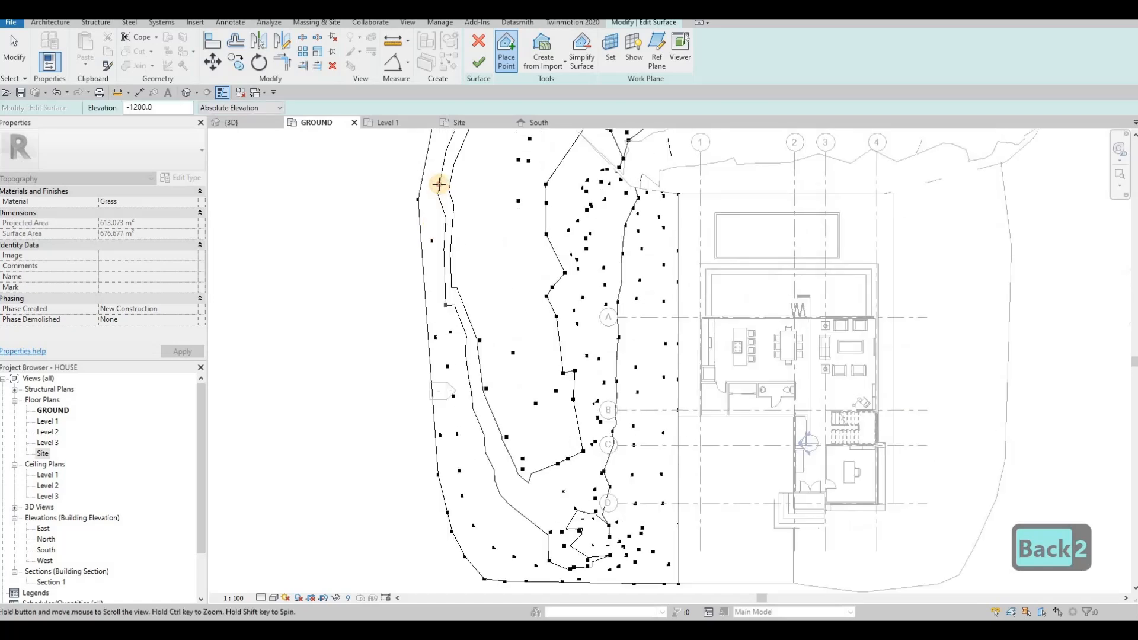
middle_click_drag(448, 204, 437, 274)
left_click(444, 203)
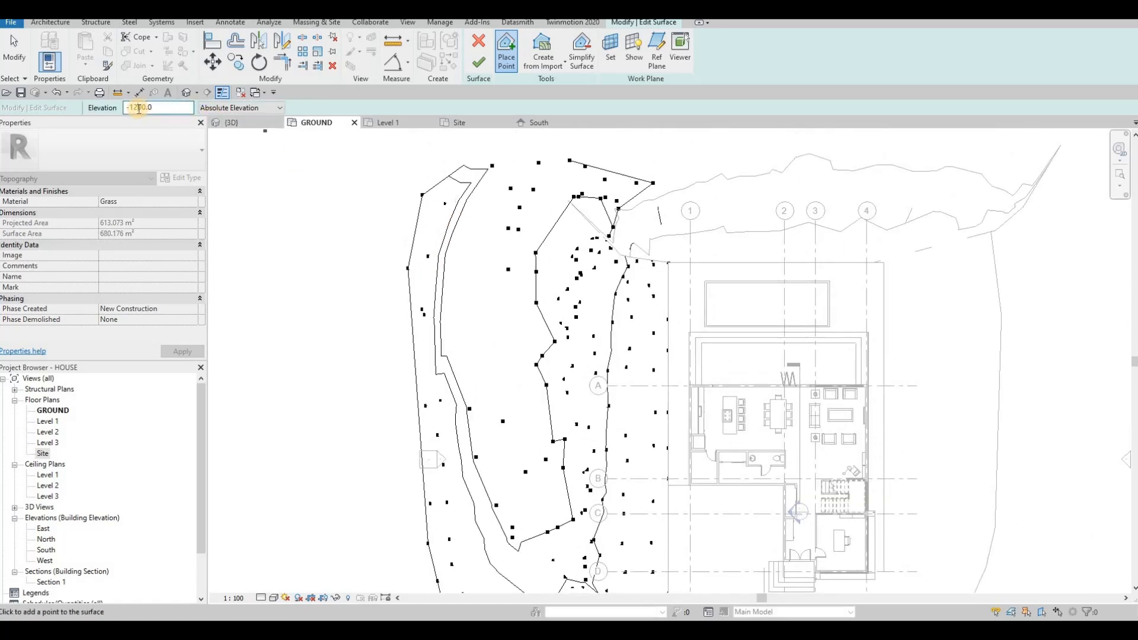
Place points at absolute elevation -1000 inside the -1200 row along the rear part of the west boundary.
key("BackSpace")
type("0")
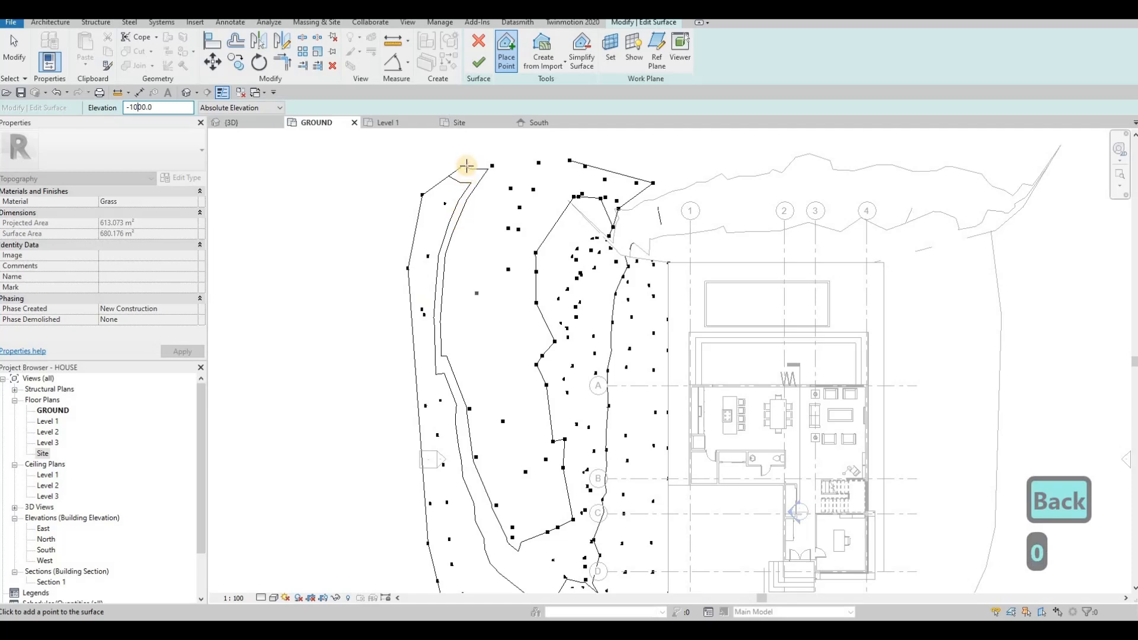
scroll(465, 165, "down", 2)
left_click(447, 256)
left_click(446, 283)
left_click(452, 308)
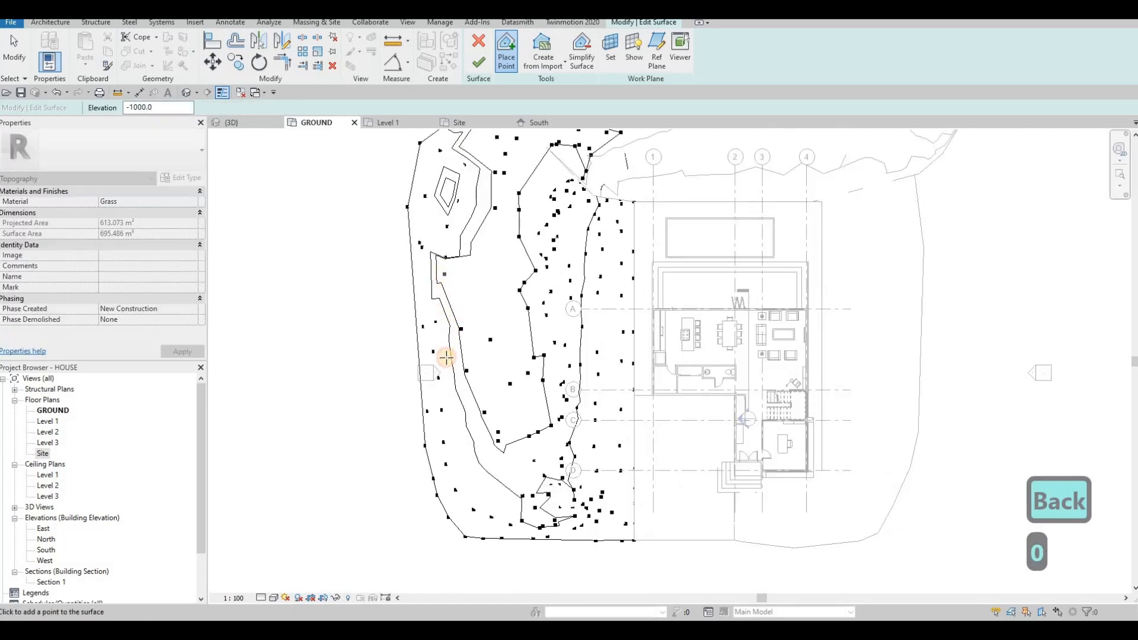
Continue the row of -1000 points down the west side, around the front west corner and along the front edge.
left_click(446, 371)
left_click(452, 415)
left_click(449, 440)
left_click(453, 468)
left_click(462, 474)
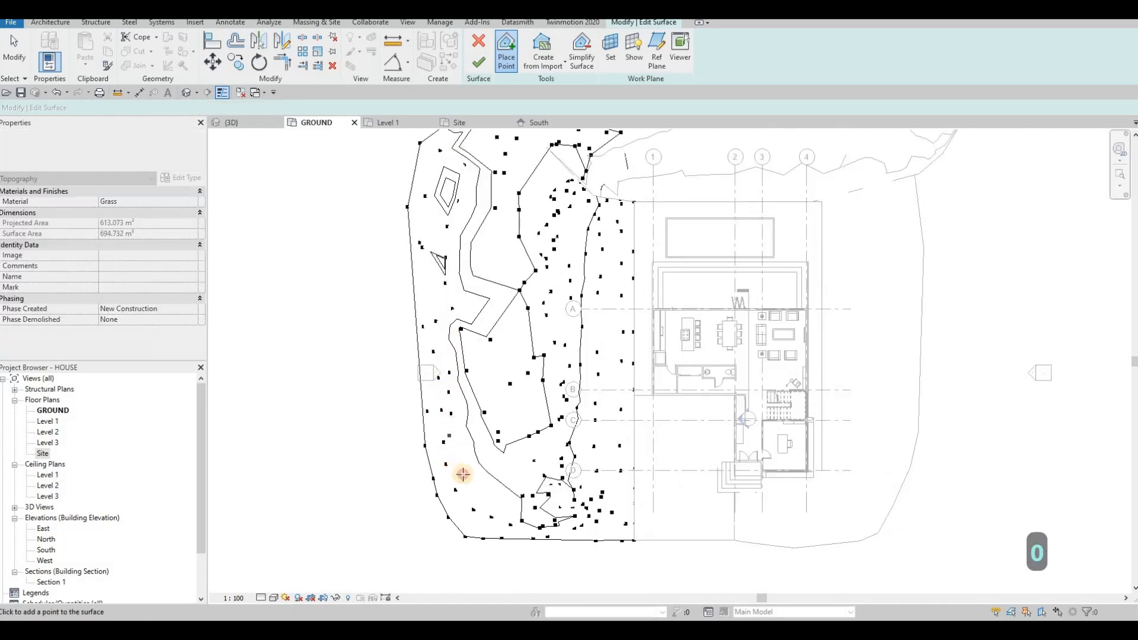
left_click(462, 486)
left_click(510, 518)
left_click(517, 521)
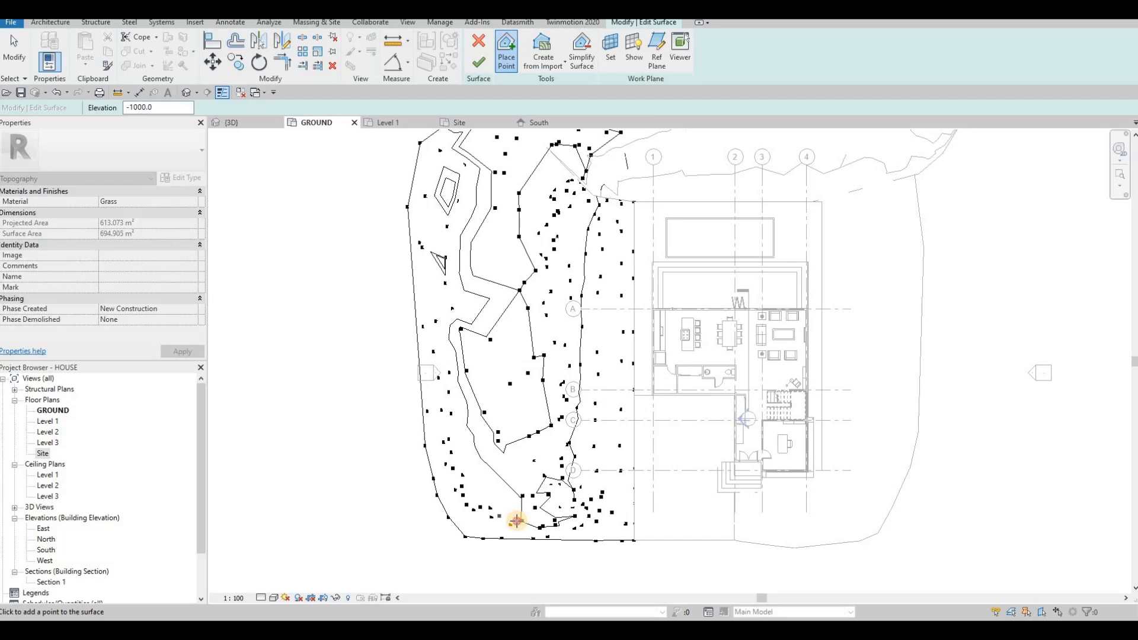
left_click(531, 517)
left_click(541, 520)
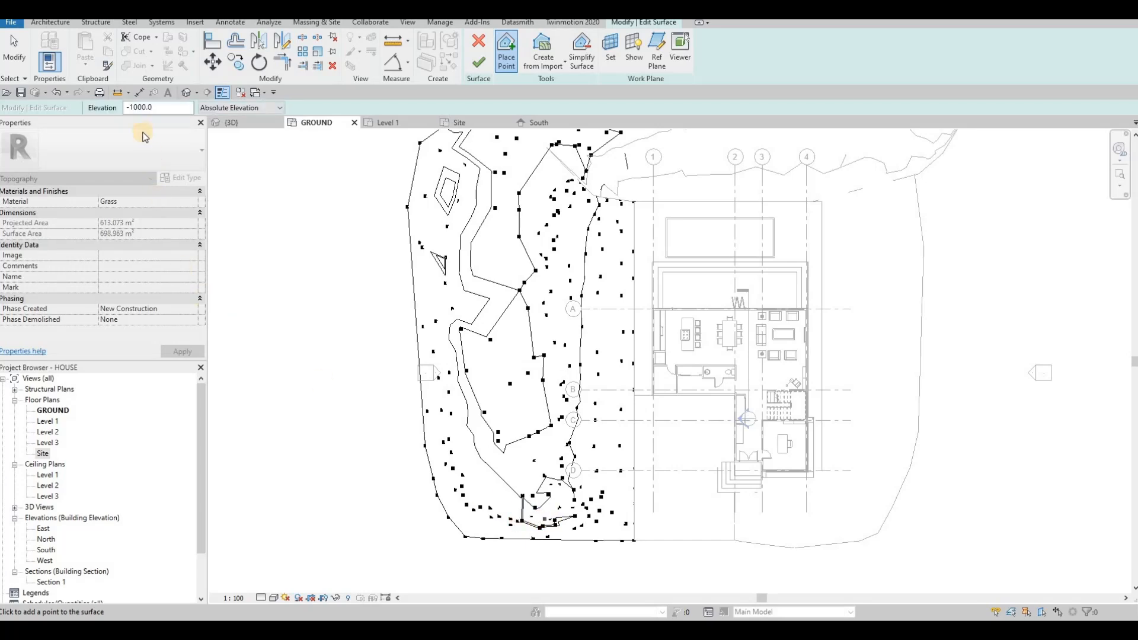
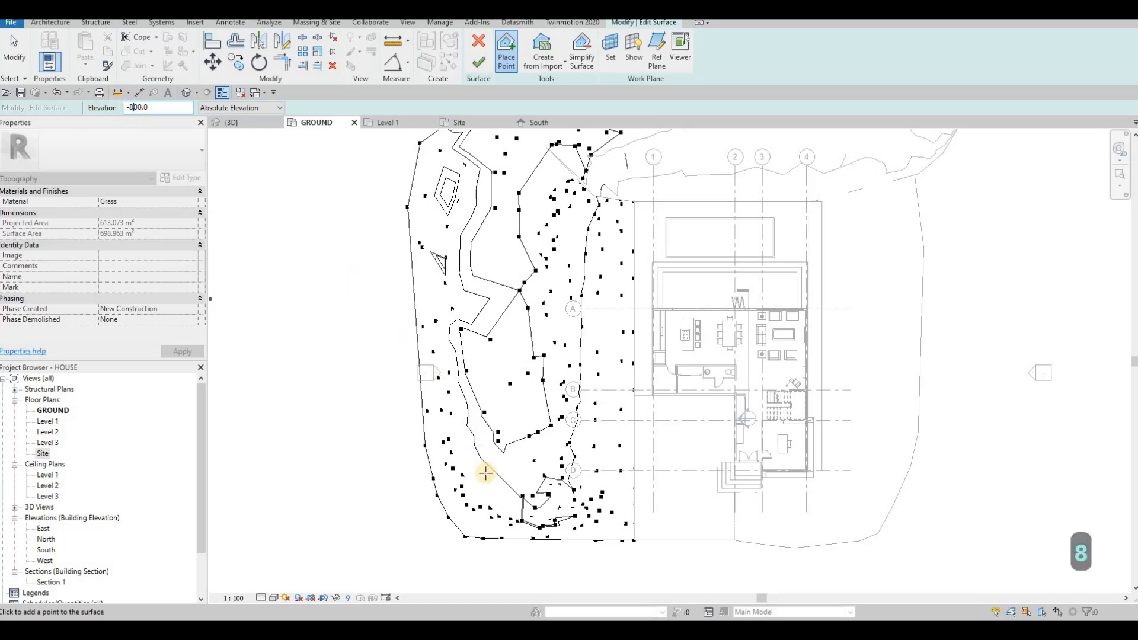
Place a row of points at elevation -800 inside the -1000 row, from the front west corner toward the rear.
left_click(483, 490)
type("8")
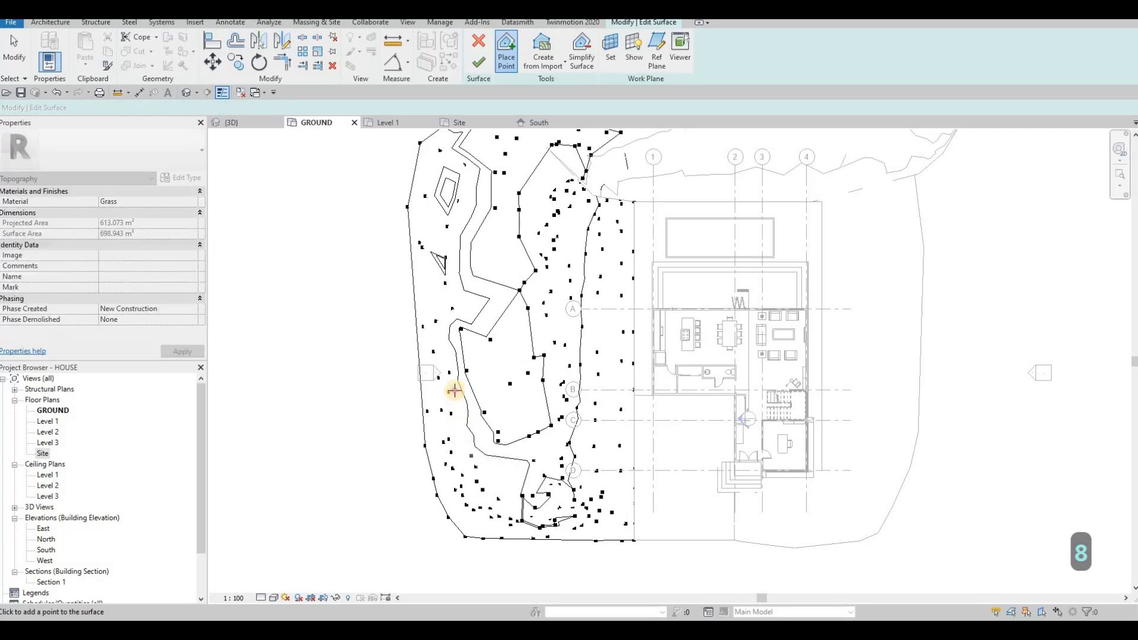
left_click(459, 315)
left_click(478, 195)
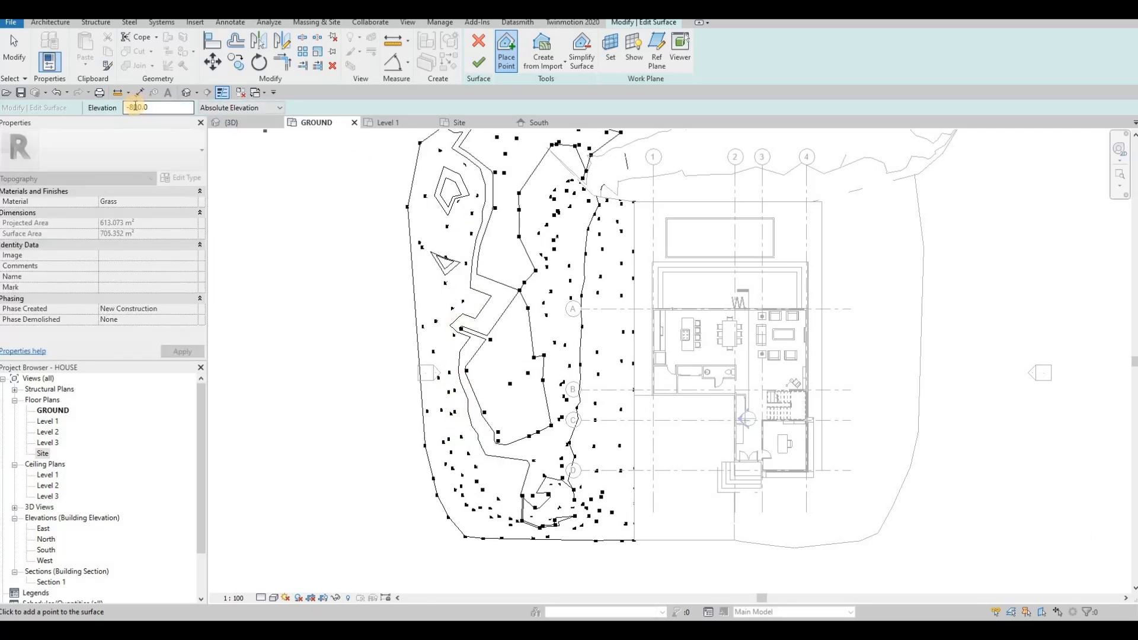
Add points at elevation -700 on the west slope, inside the -800 row.
key("BackSpace")
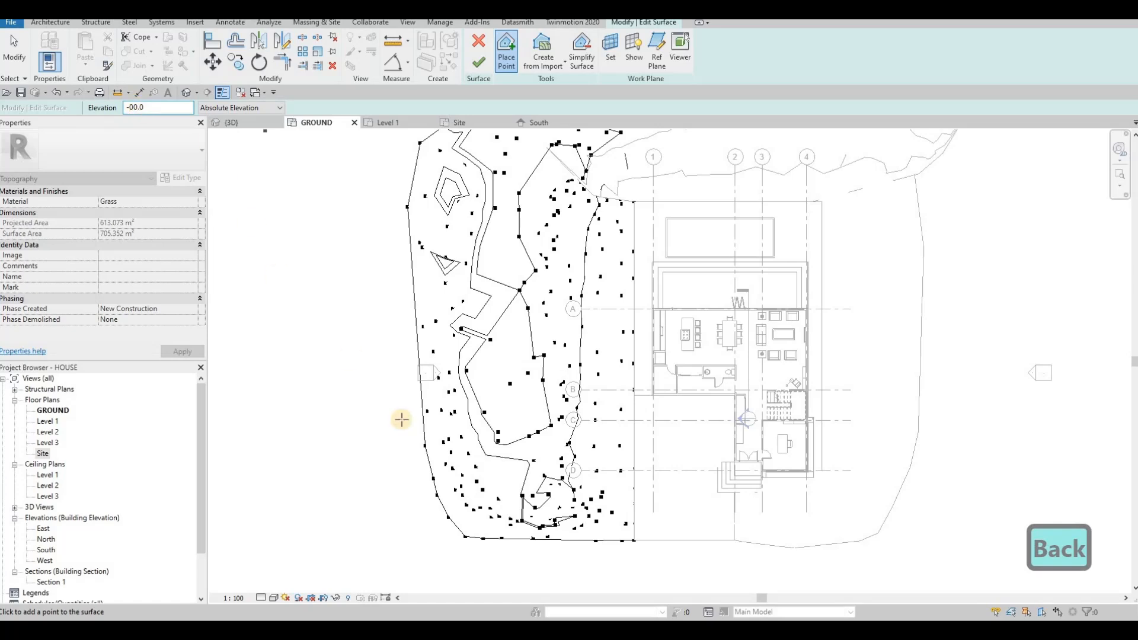
type("7")
left_click(471, 445)
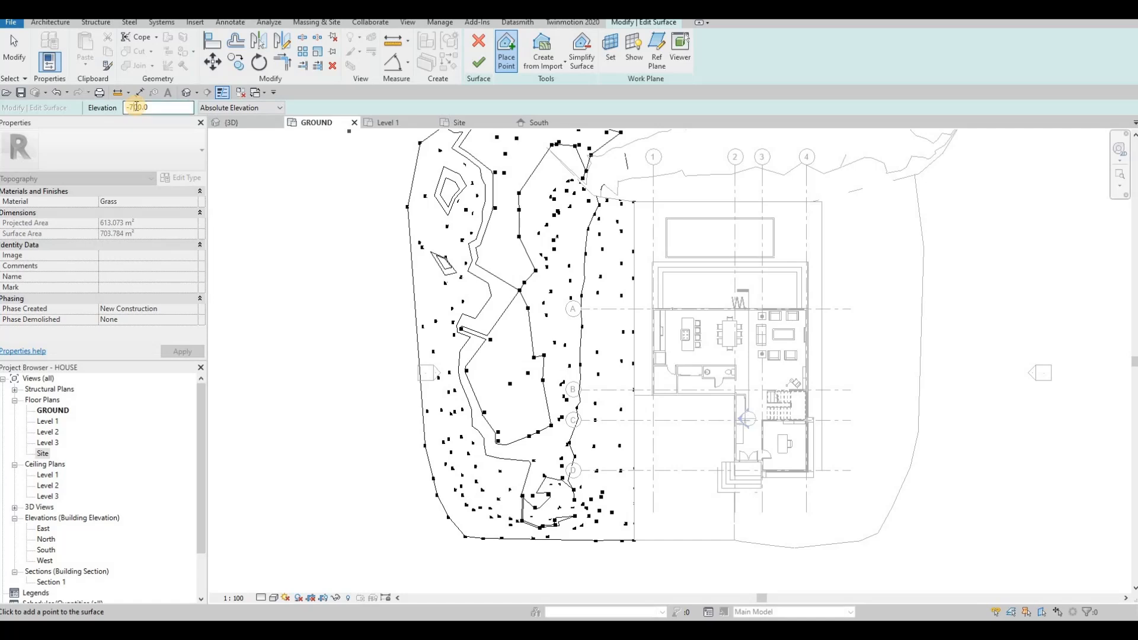
Place points at elevation -600 along the lower west slope and across the front west corner area.
key("BackSpace")
type("6")
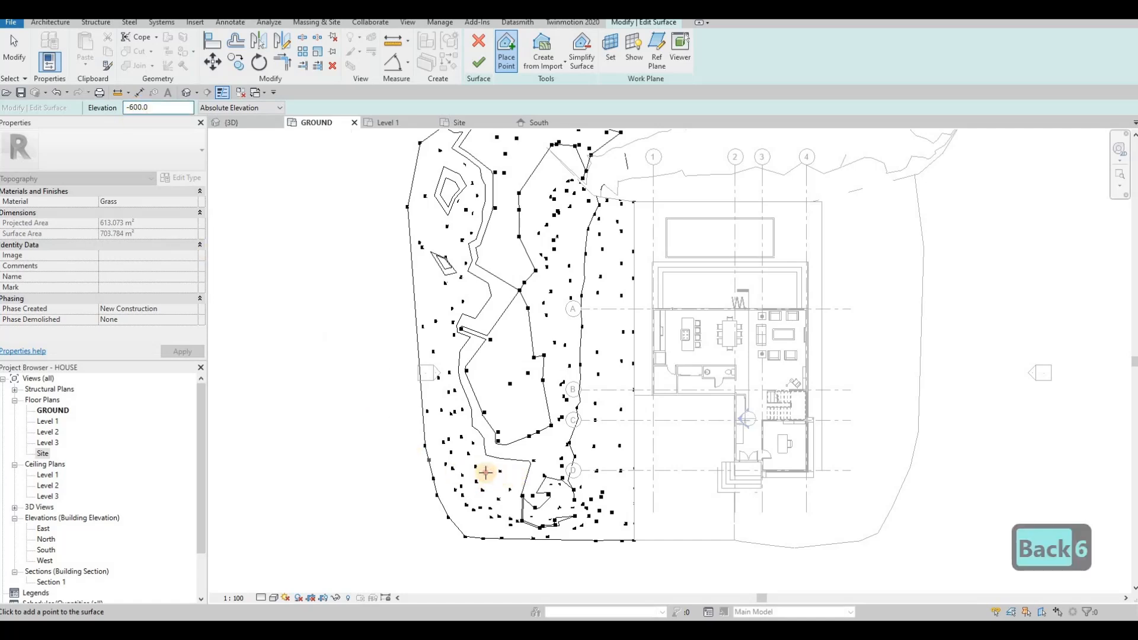
left_click(457, 441)
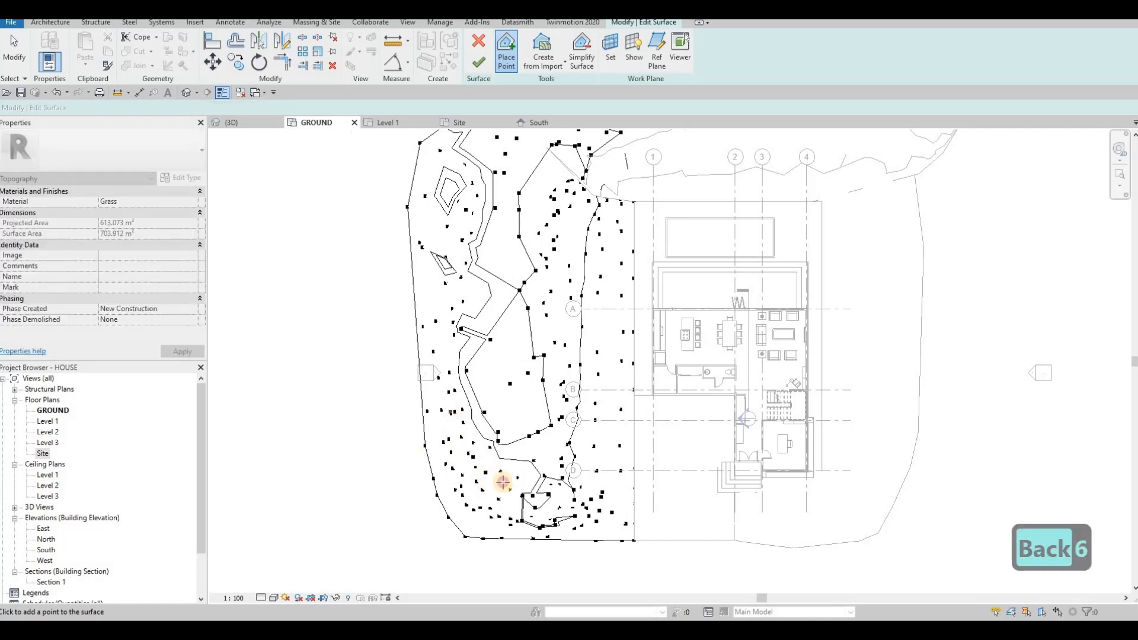
left_click(533, 507)
left_click(523, 514)
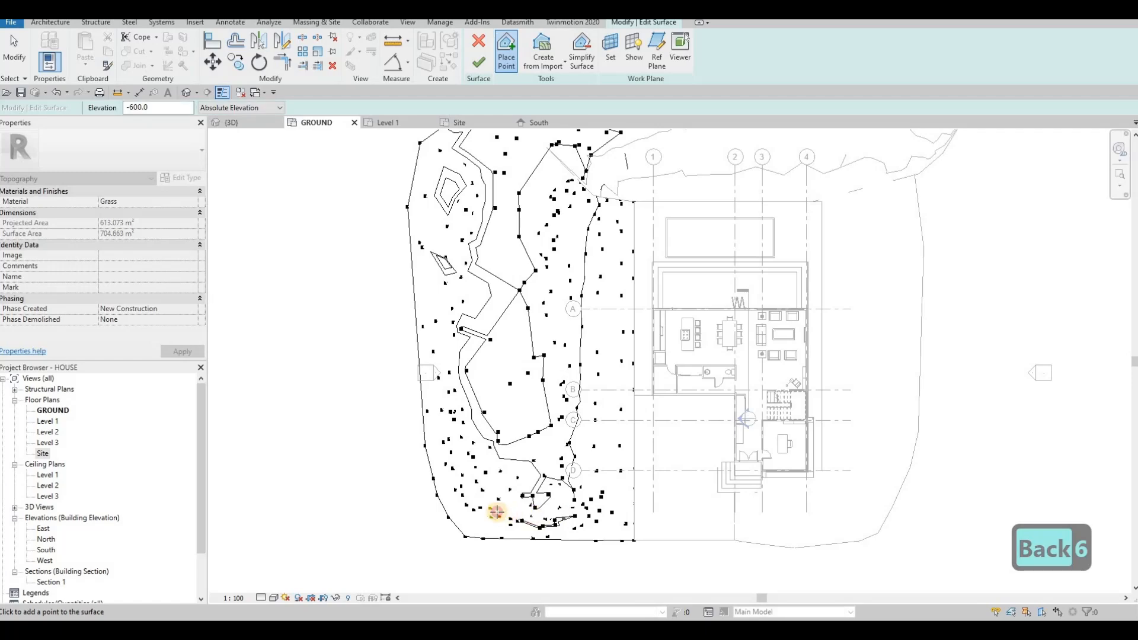
left_click(473, 496)
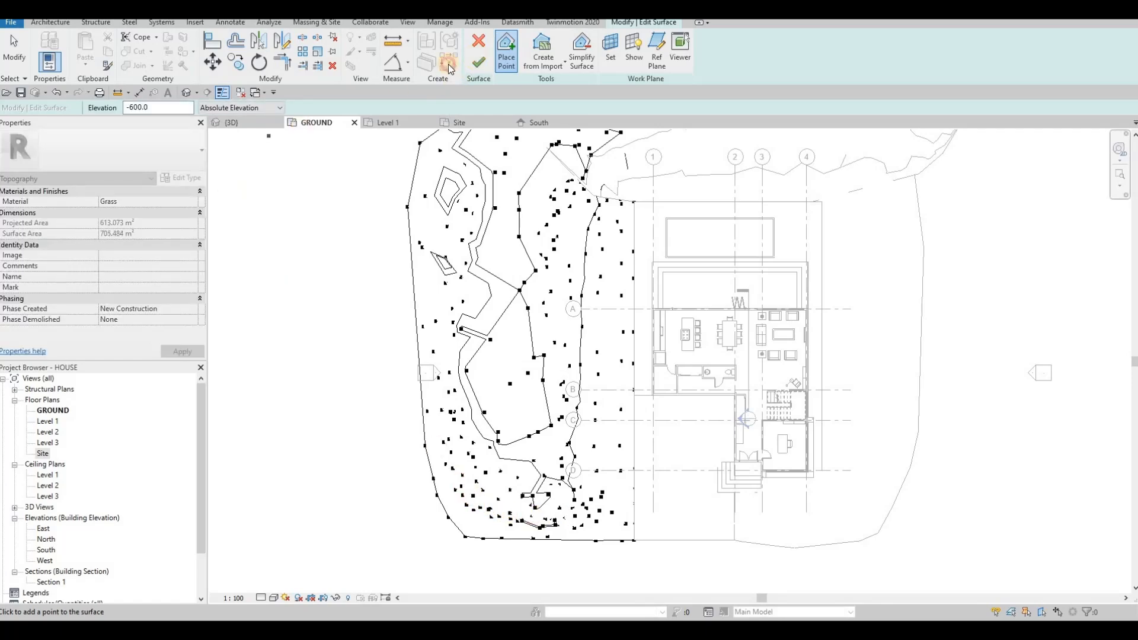
Finish the west surface edit and inspect the terrain's slopes and spikes in the 3D view.
left_click(257, 122)
key("Escape")
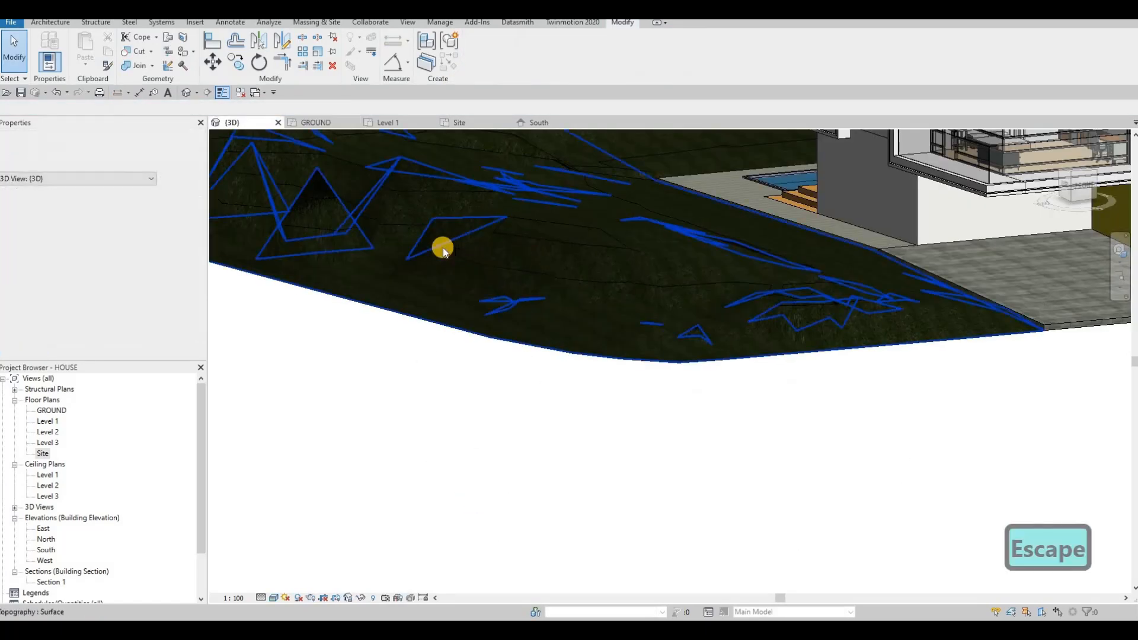
mouse_move(442, 246)
middle_mouse_down("shift")
mouse_move(422, 250)
mouse_move(382, 185)
mouse_move(348, 188)
mouse_move(386, 223)
mouse_move(450, 194)
mouse_move(408, 155)
mouse_move(439, 251)
middle_mouse_up("shift")
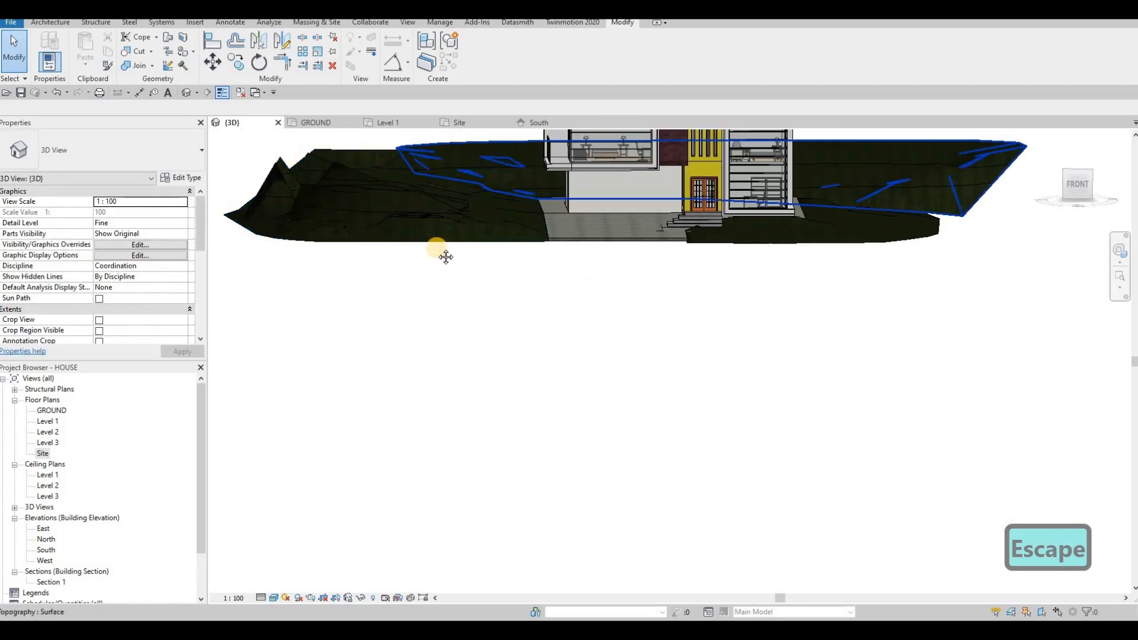
scroll(313, 230, "up", 3)
middle_click_drag(313, 230, 407, 399, "shift")
scroll(330, 244, "up", 3)
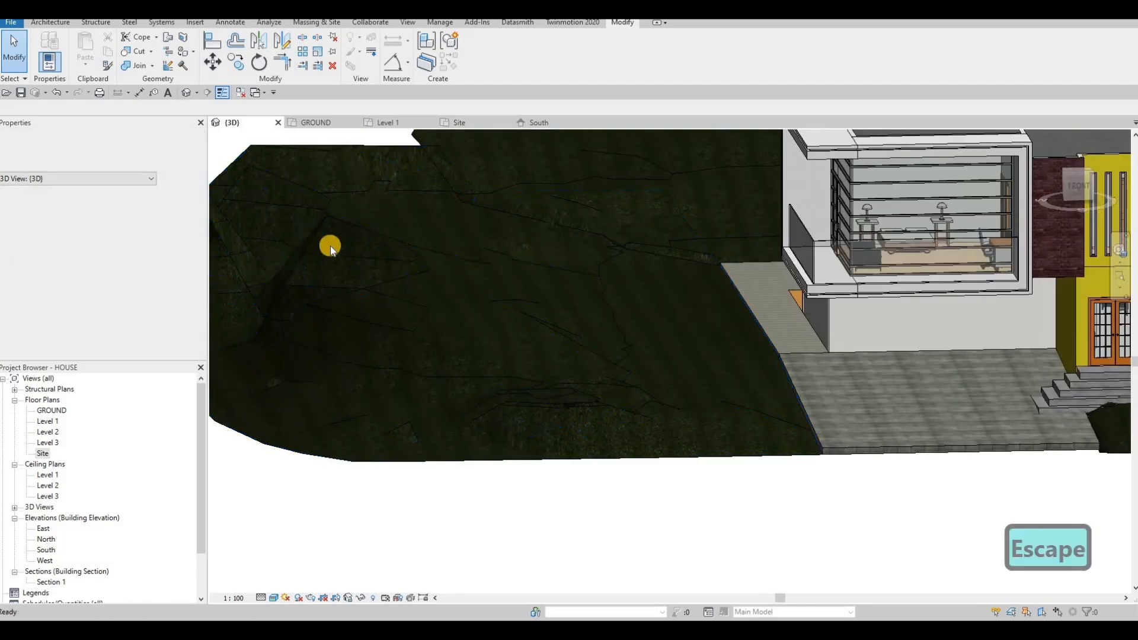
Reopen the west grass surface for editing in 3D and set the spiking interior point's elevation to 1000.
left_click(334, 245)
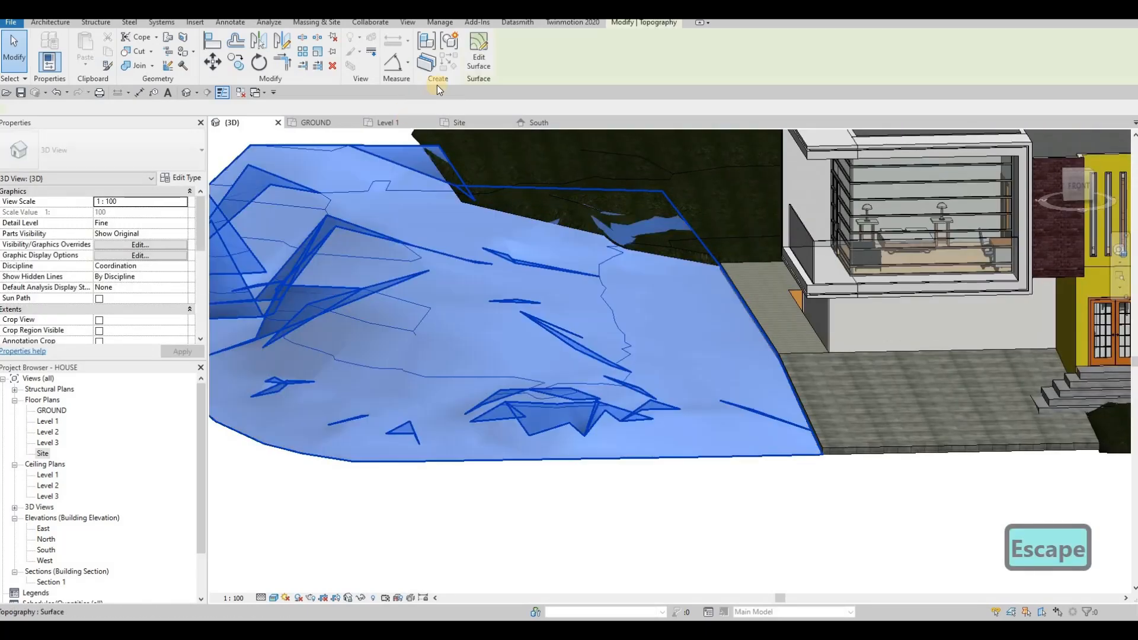
double_click(336, 230)
left_click(321, 226)
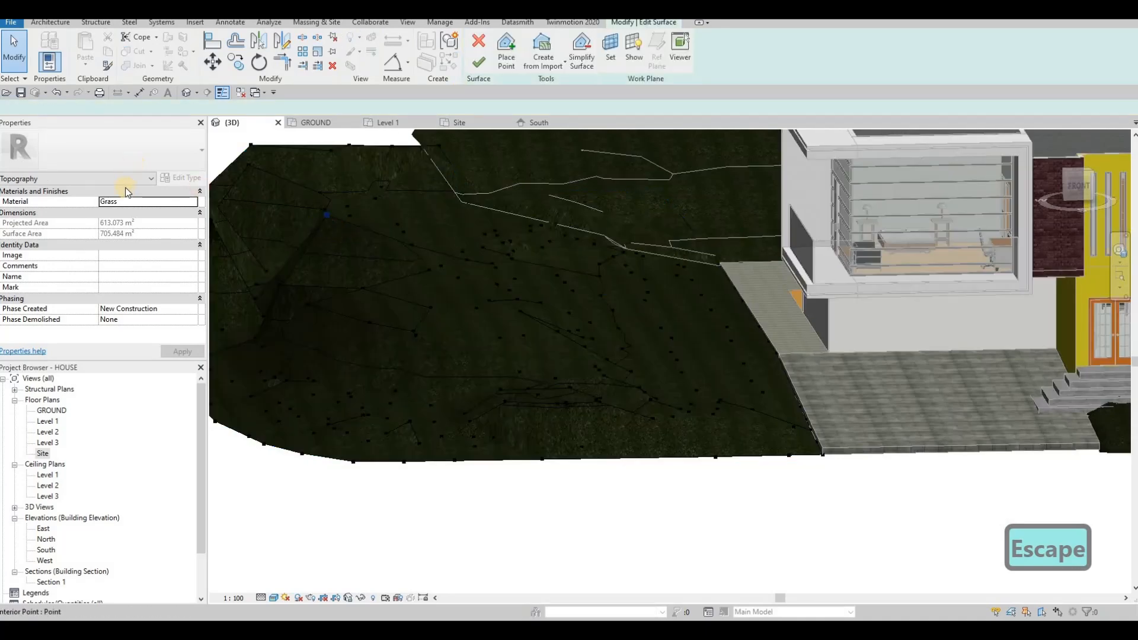
left_click(105, 109)
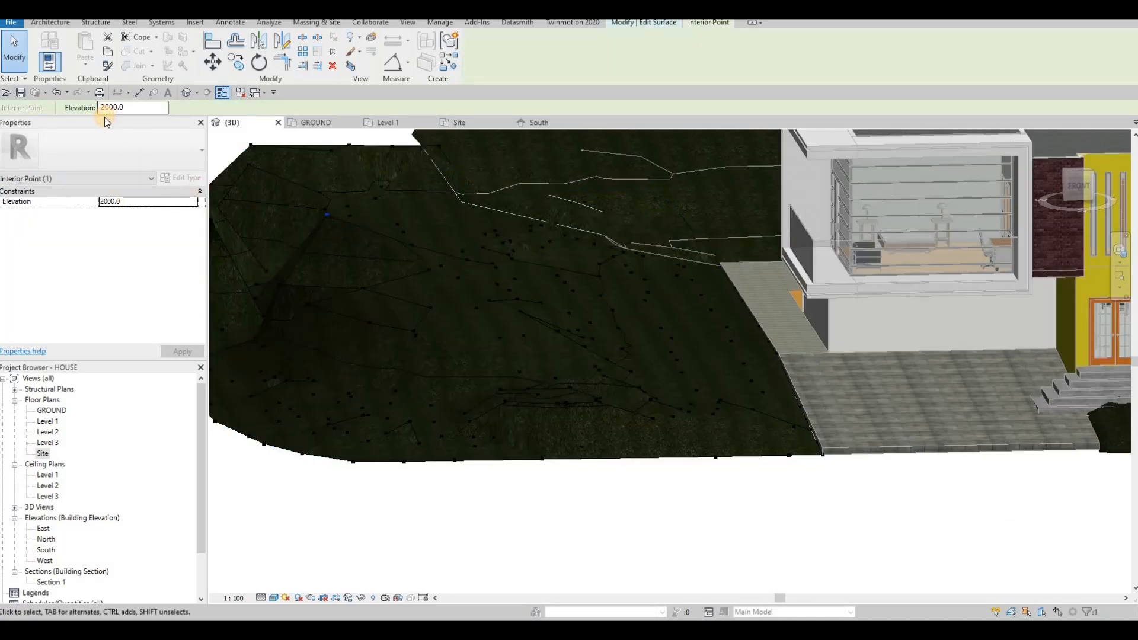
key("BackSpace")
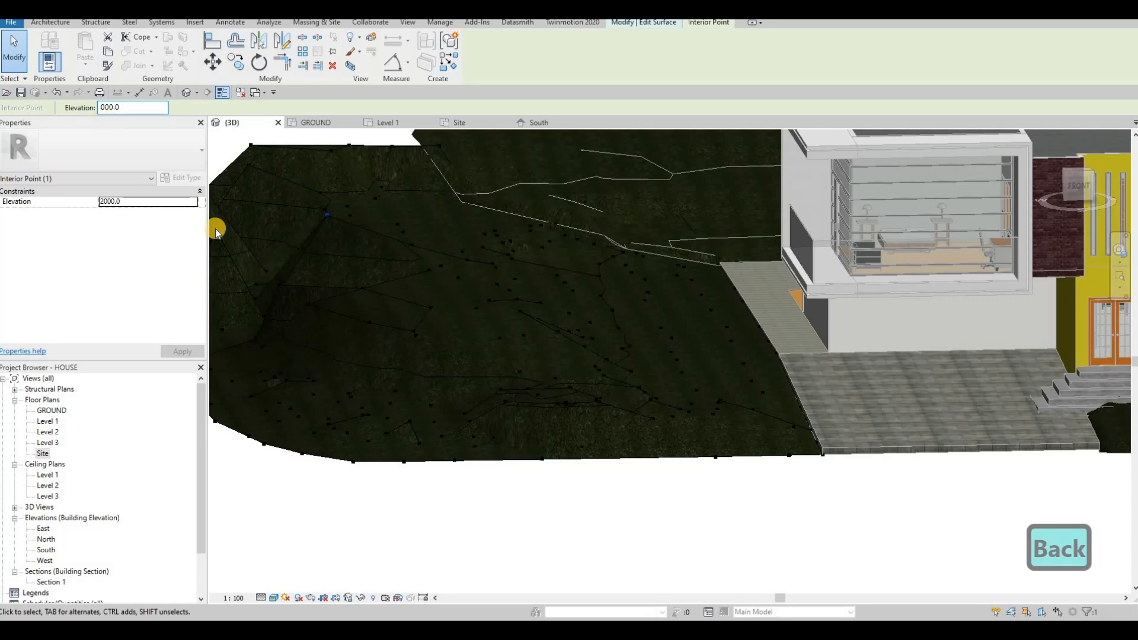
type("1")
Set the elevation of the raised 1000 interior point on the west slope to 600.
middle_click_drag(376, 293, 279, 287, "shift")
left_click(278, 287)
left_click(106, 108)
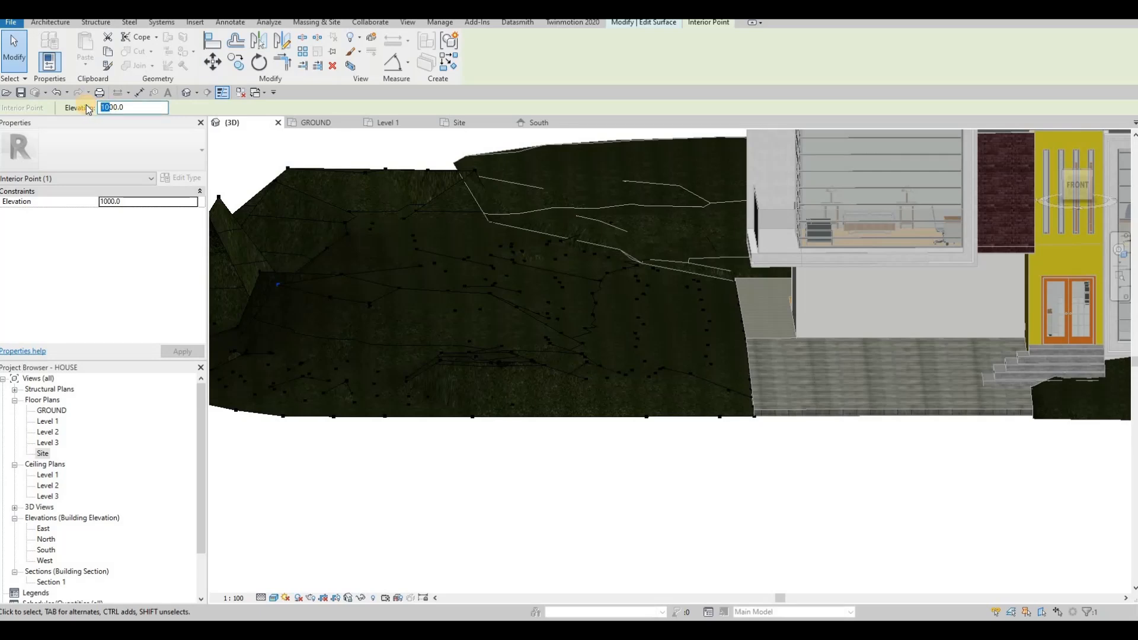
type("60")
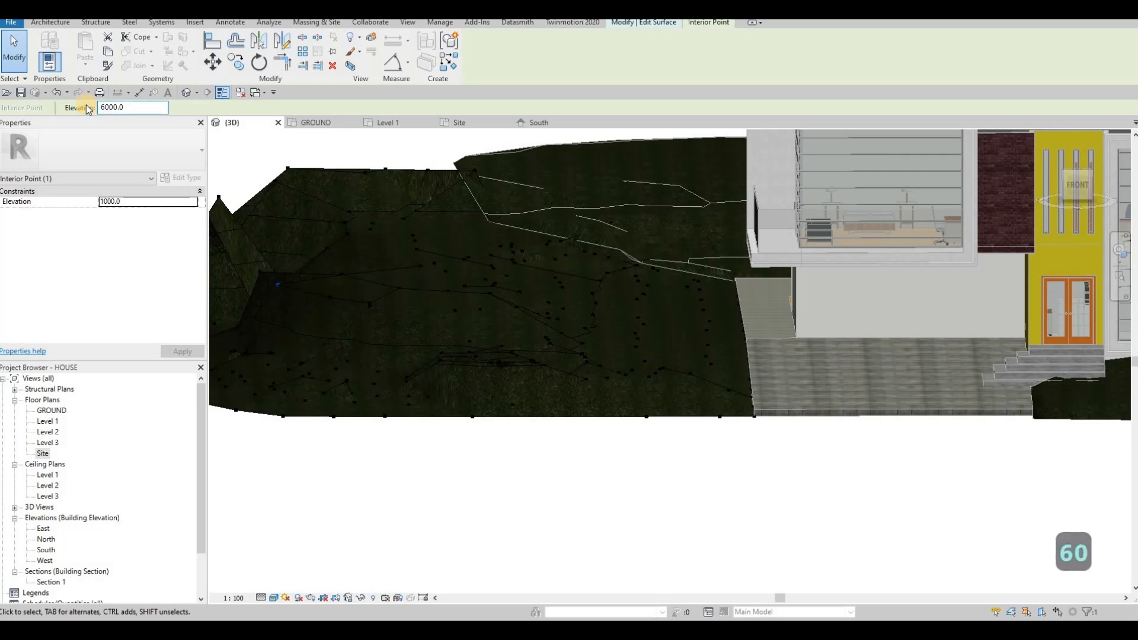
key("BackSpace")
Set the elevation of the tallest peak point near the outer west edge to 800.
middle_click_drag(221, 201, 362, 160)
left_click(361, 159)
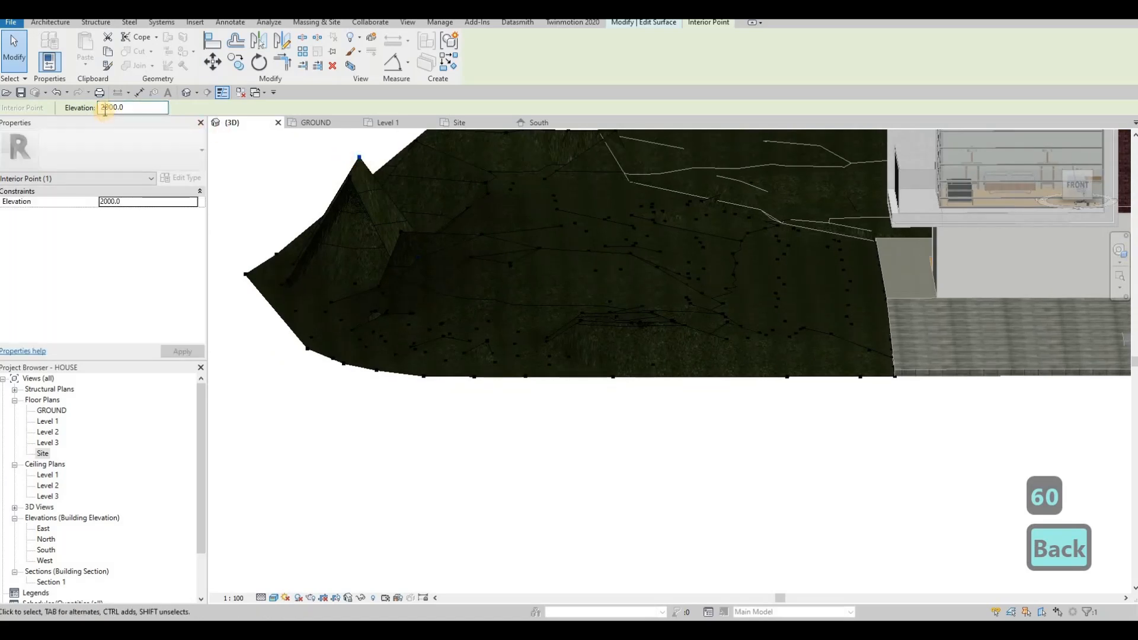
key("BackSpace")
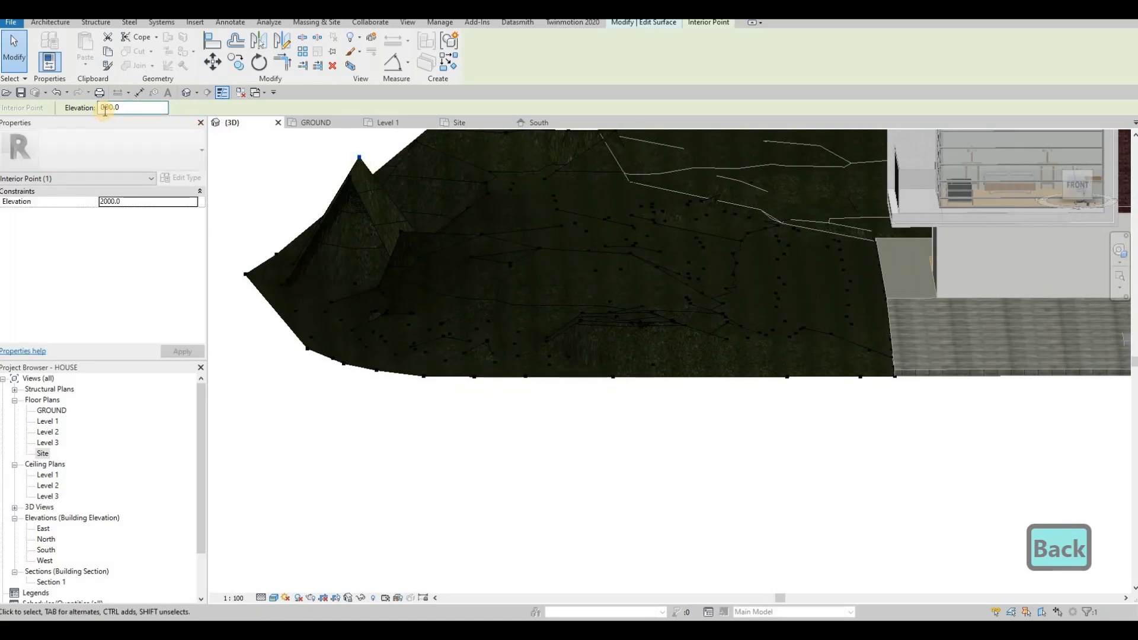
type("8")
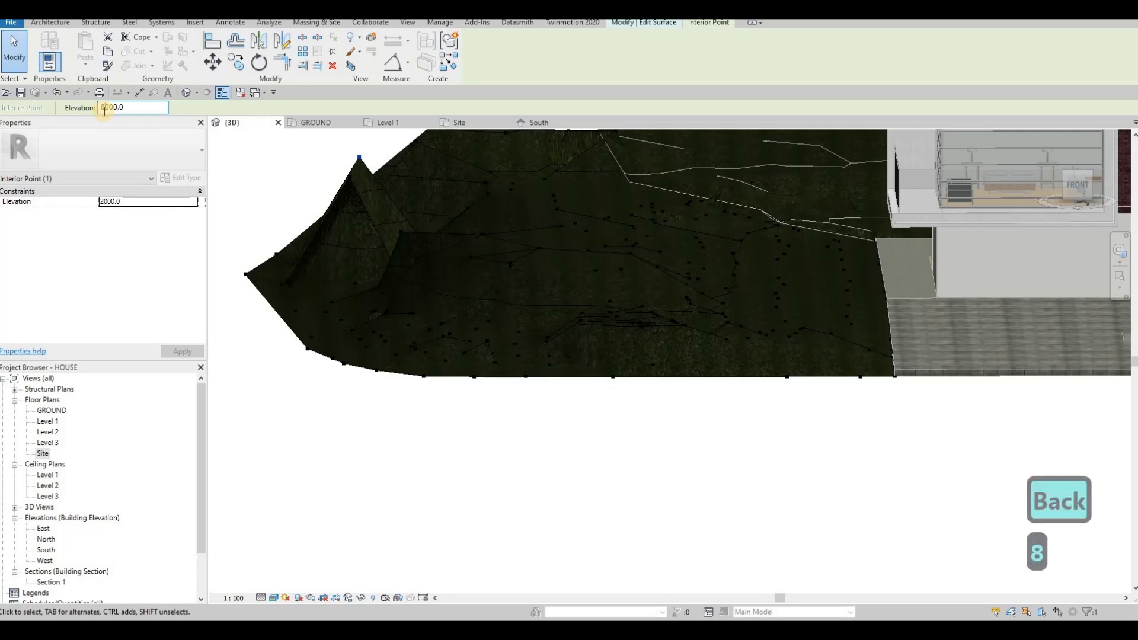
key("Delete")
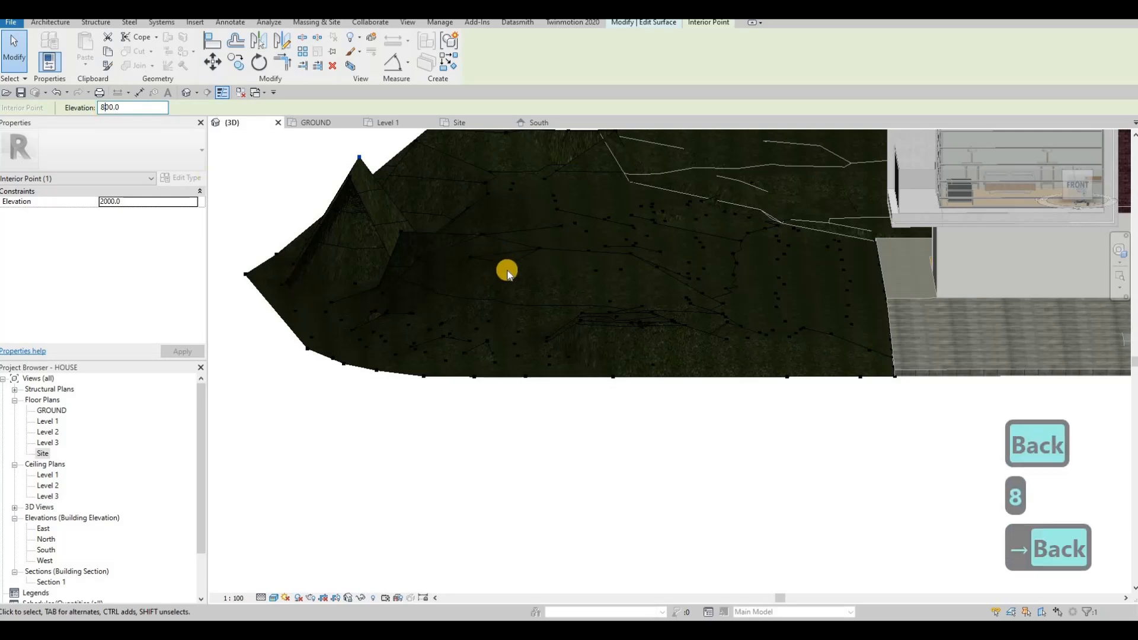
Lower the remaining peak point near the outer west edge to elevation 600, then 400 and finally 200, checking the slope from several angles.
left_click(350, 178)
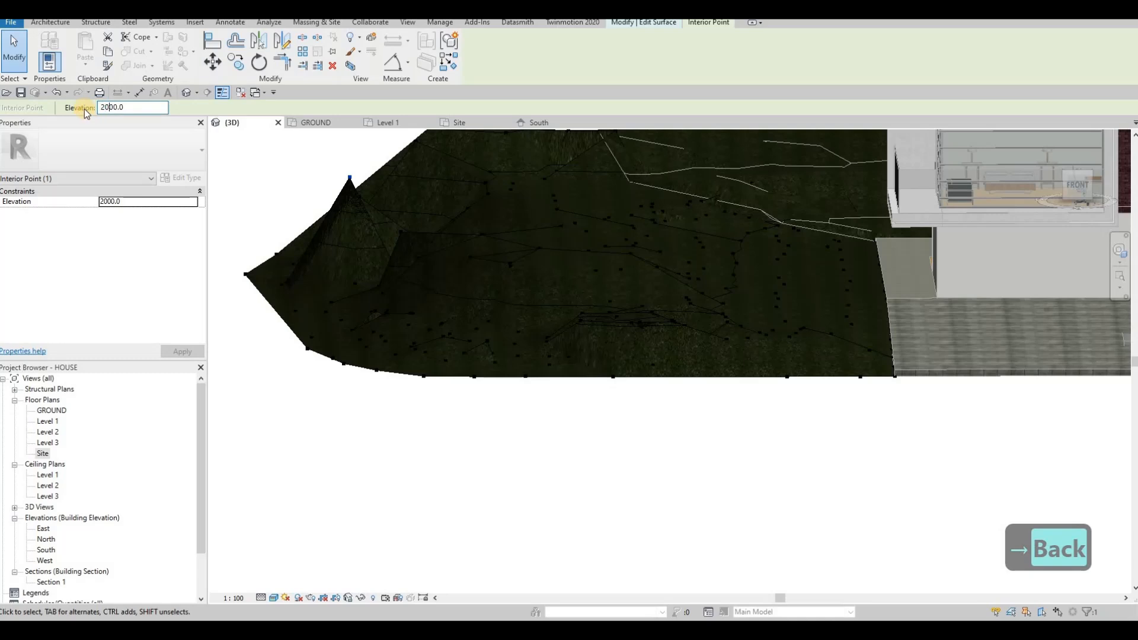
type("6")
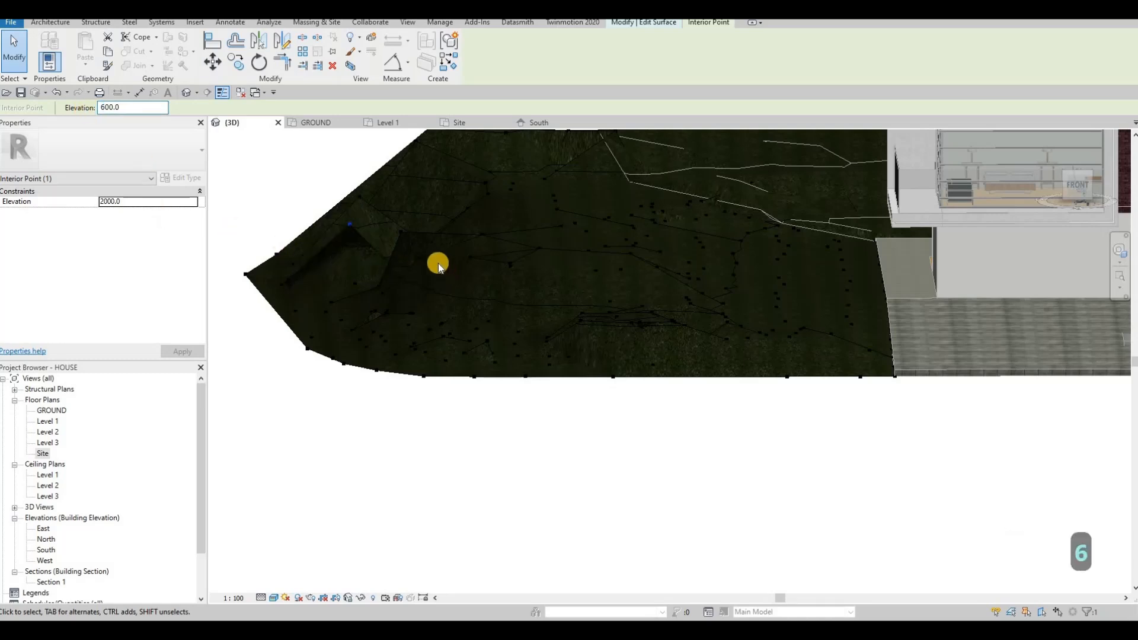
middle_click_drag(468, 240, 347, 223, "shift")
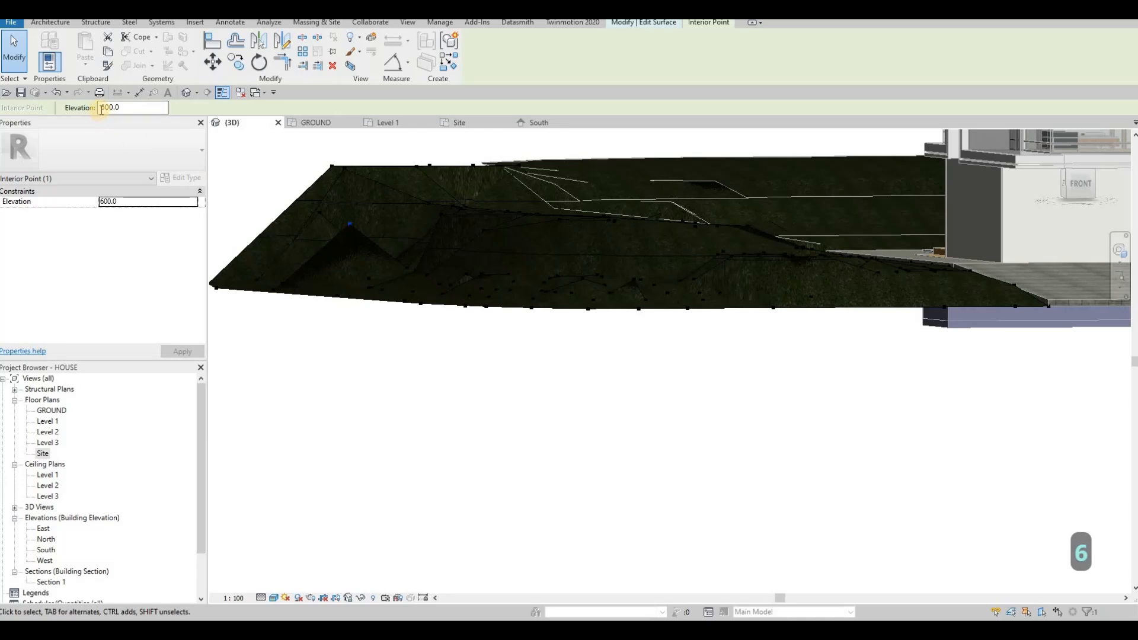
left_click_drag(95, 111, 91, 111)
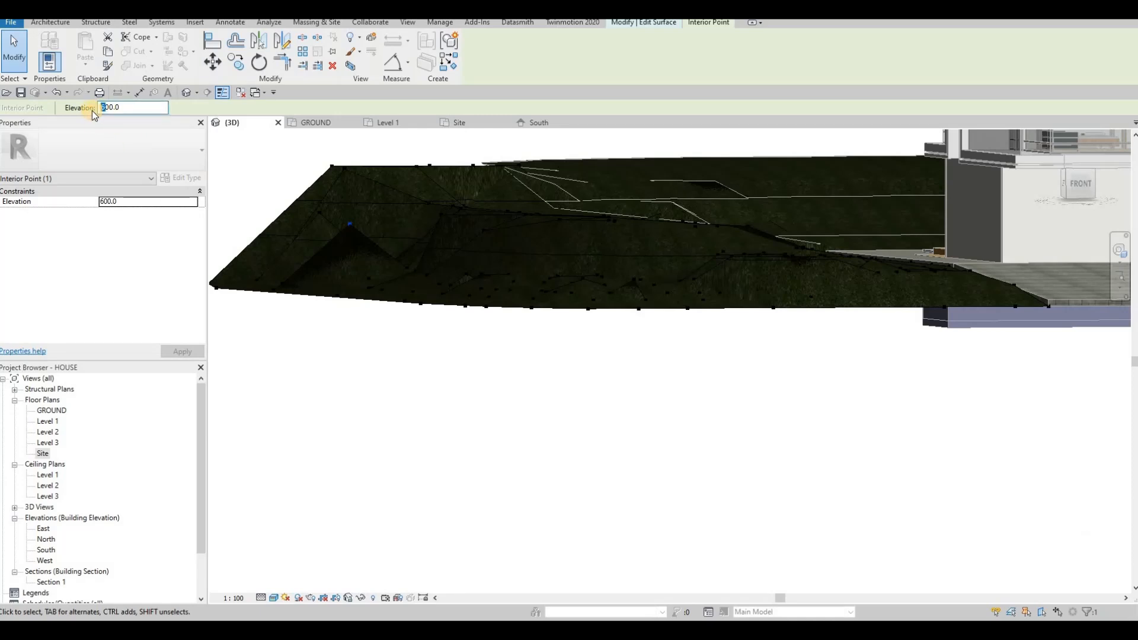
type("4")
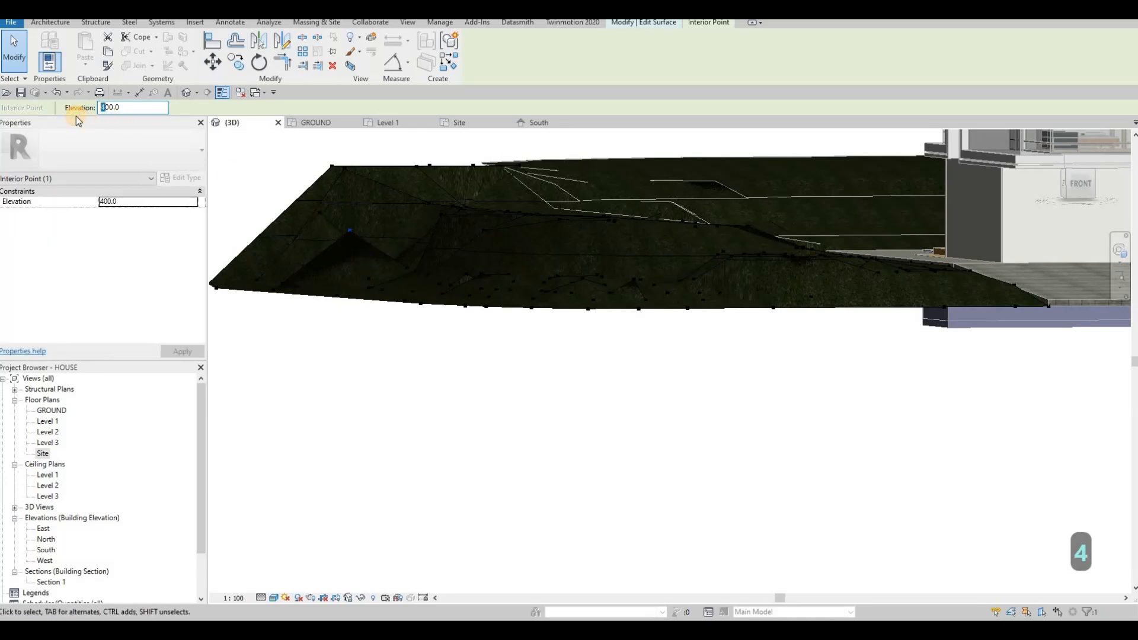
type("2")
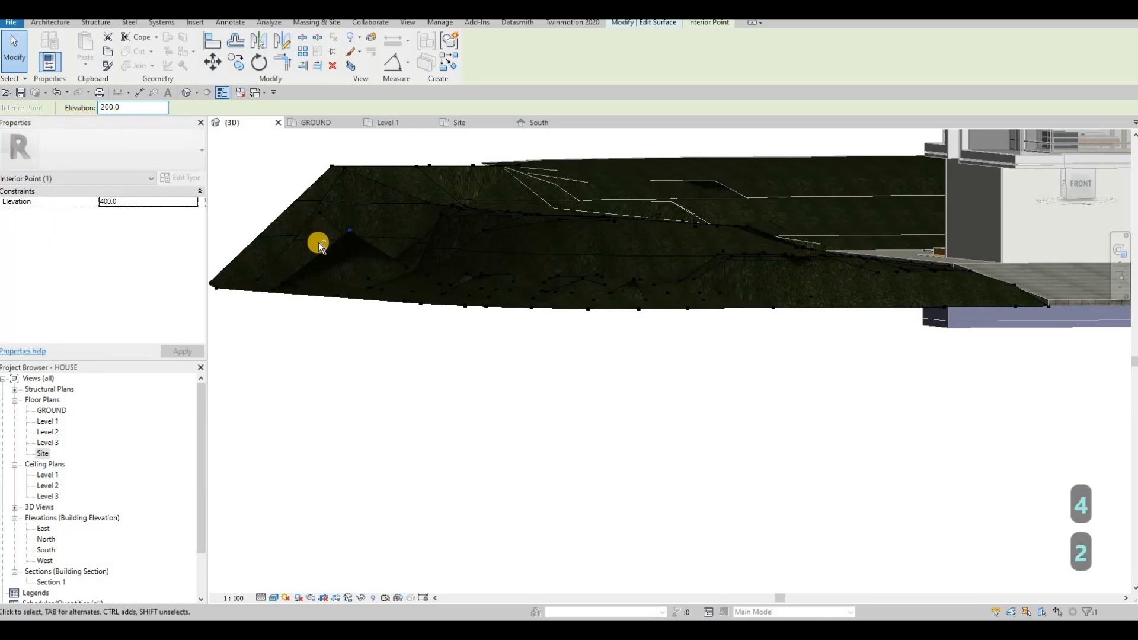
middle_click_drag(287, 328, 338, 358, "shift")
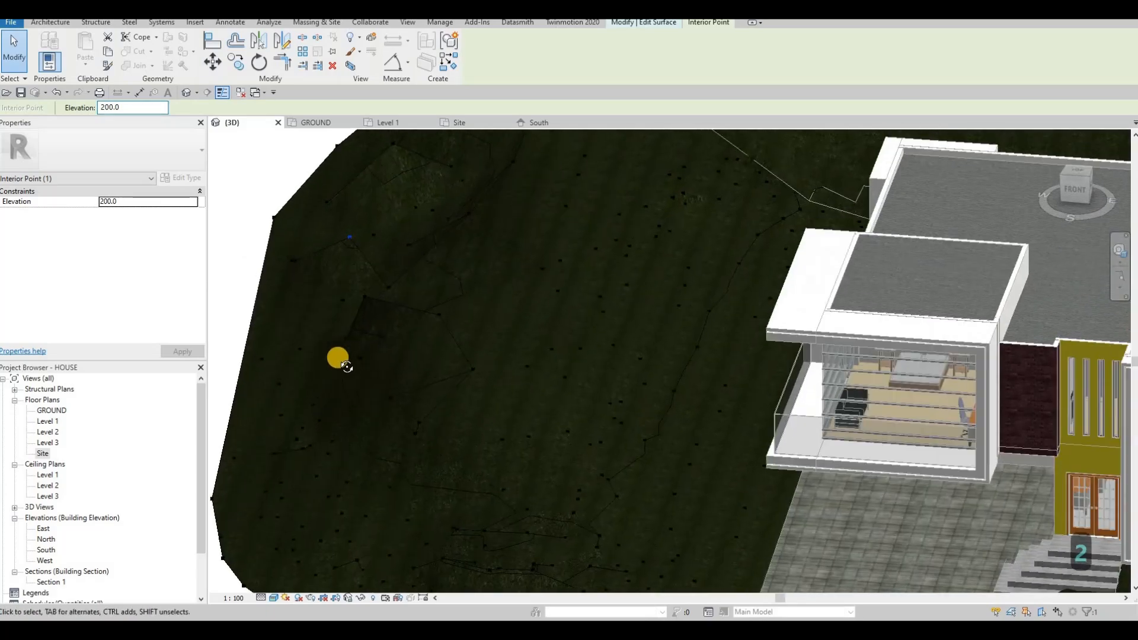
middle_click_drag(303, 323, 351, 242, "shift")
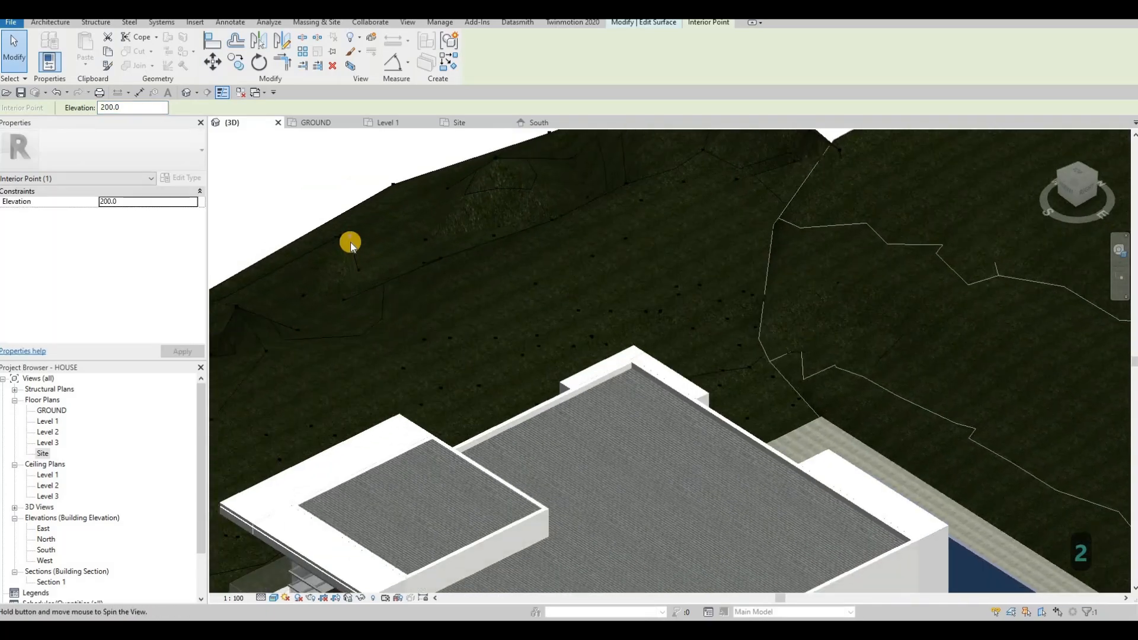
Lower the selected peak point near the outer west edge to elevation 0.
scroll(350, 238, "up", 2)
scroll(353, 250, "up", 3)
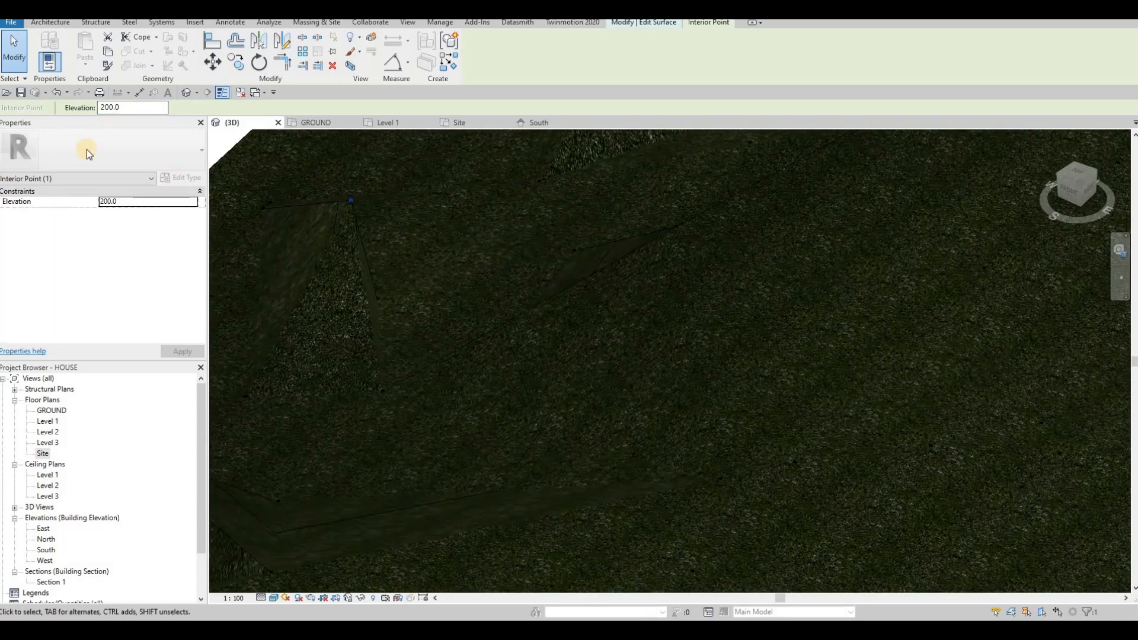
left_click_drag(105, 108, 69, 109)
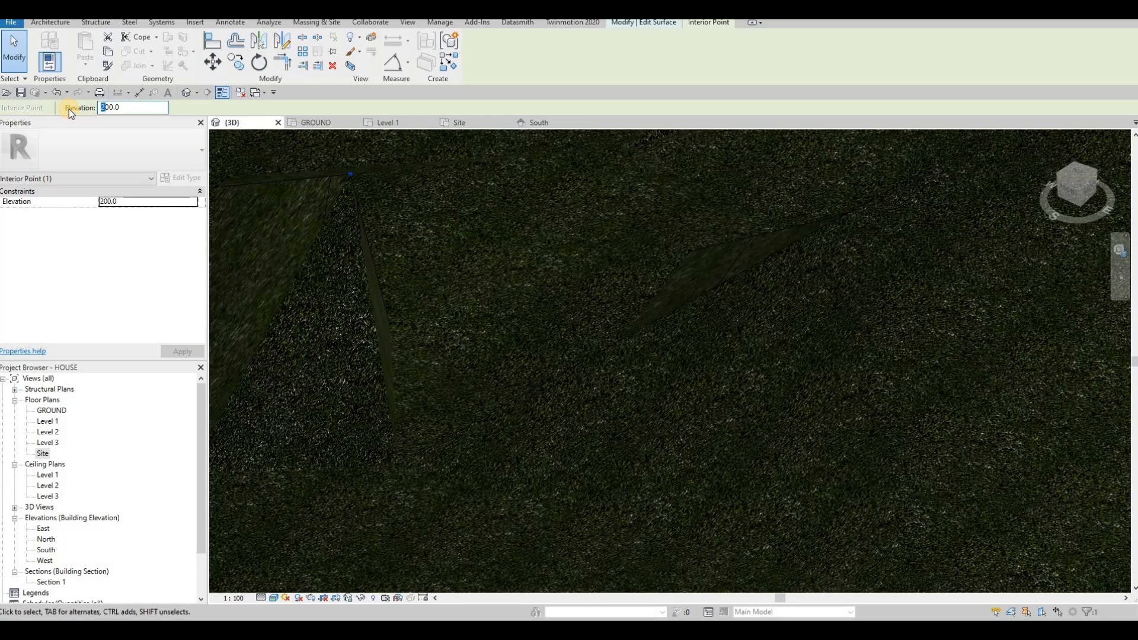
left_click(458, 257)
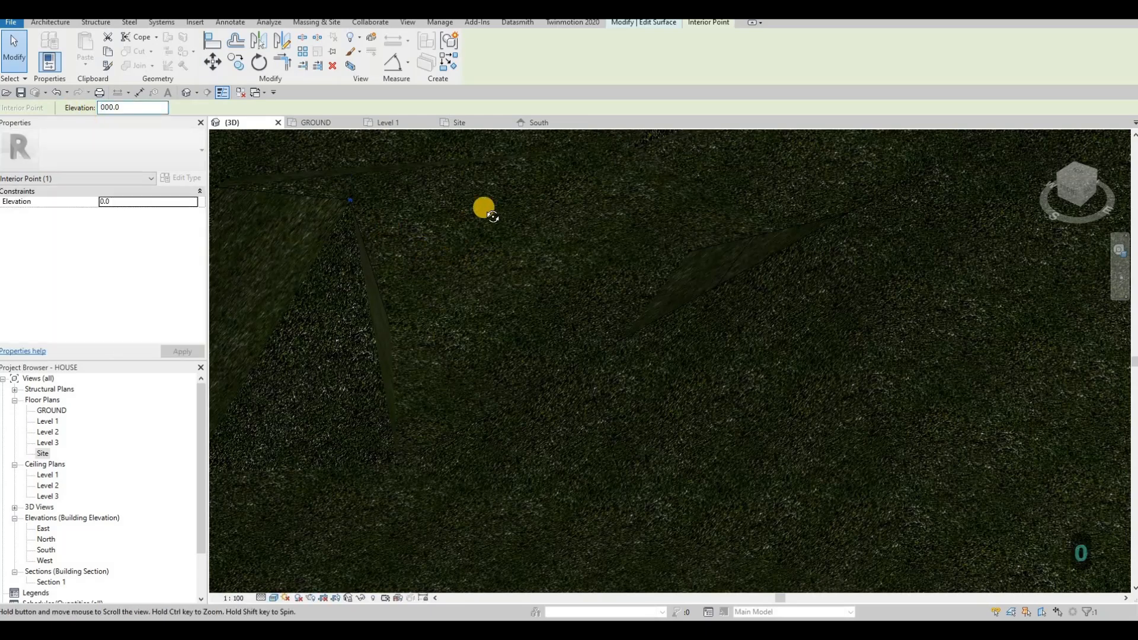
Set the elevation of the 1000 interior point beside the west slope's peak to 600.
scroll(508, 254, "down", 4)
middle_click_drag(532, 303, 508, 310, "shift")
left_click(373, 274)
left_click(508, 307)
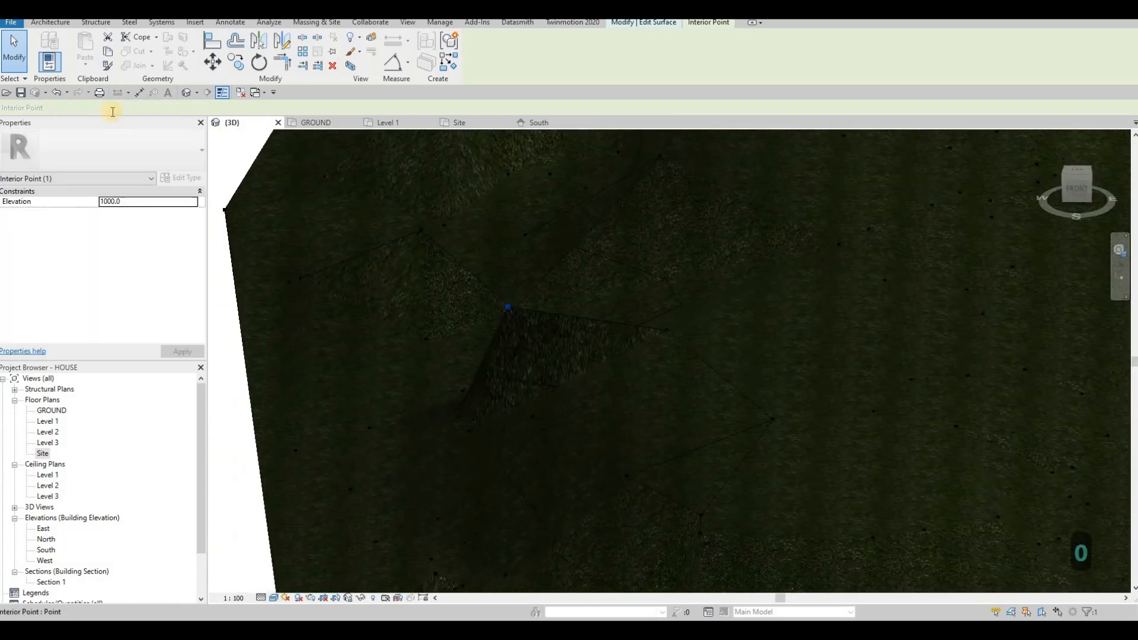
left_click_drag(105, 108, 79, 108)
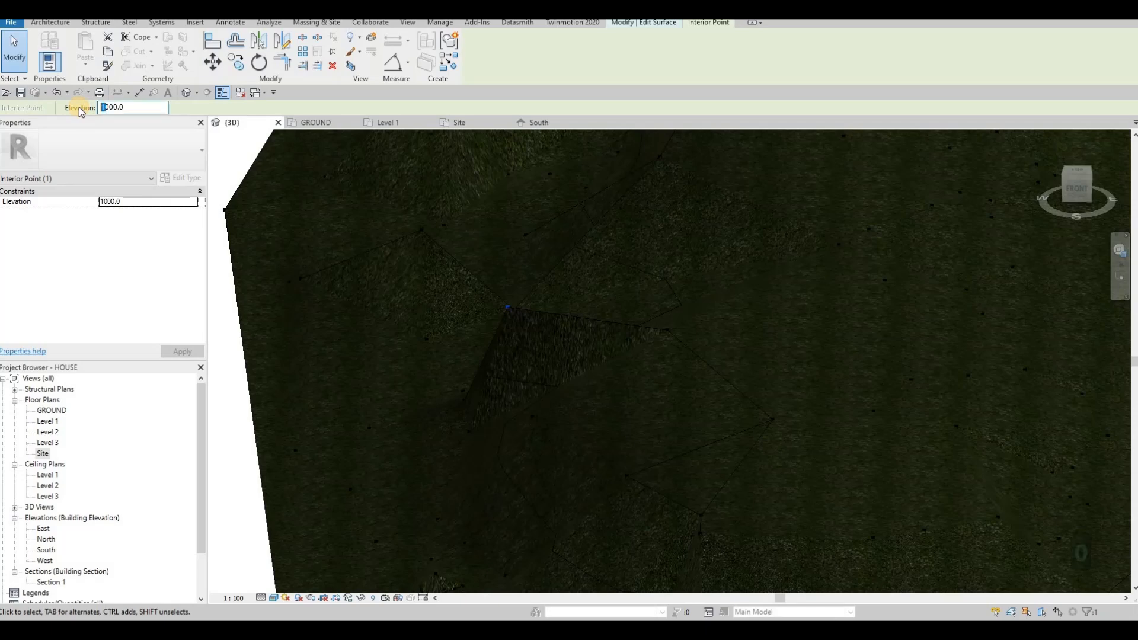
key("BackSpace")
key("BackSpace")
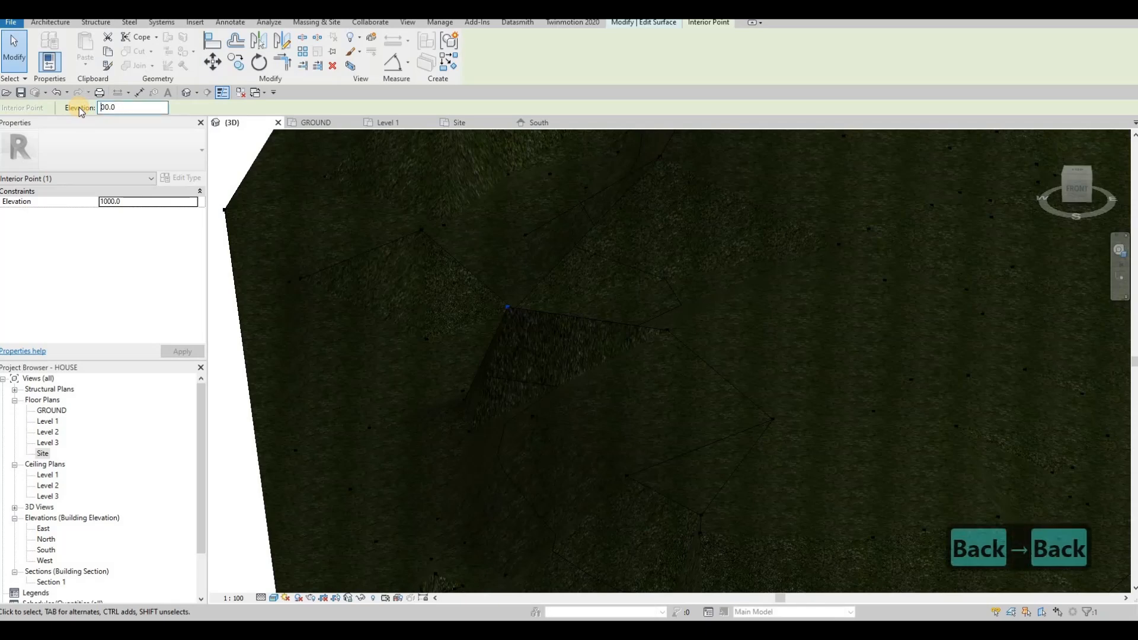
type("6")
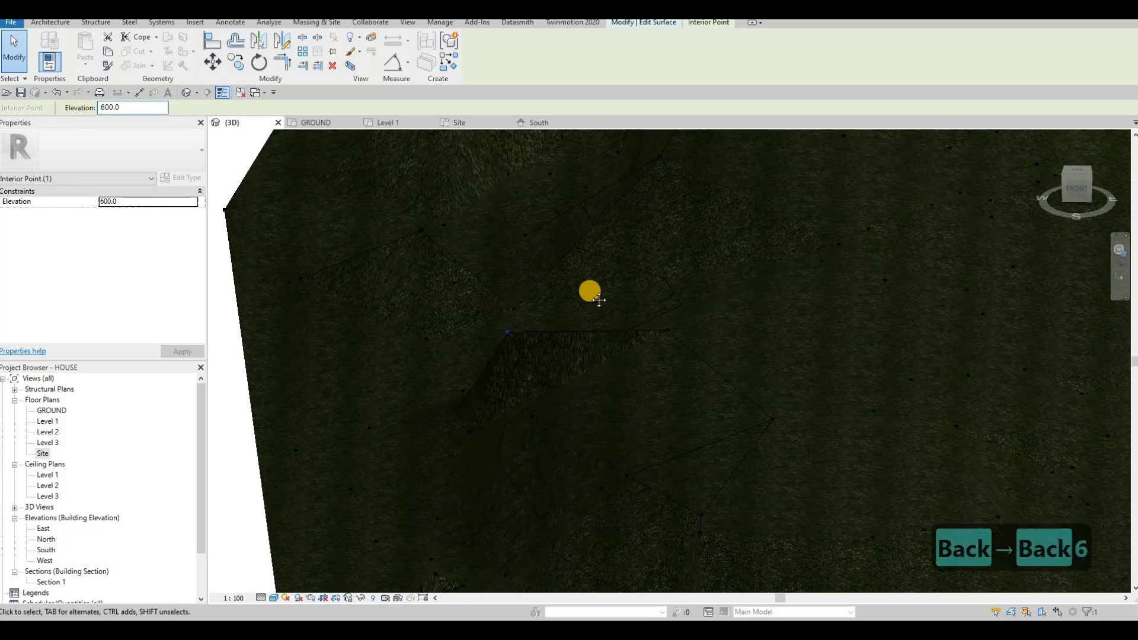
Set the elevation of the raised 0 point near the outer west corner to -400.
middle_click_drag(632, 314, 749, 375, "shift")
middle_click_drag(780, 421, 488, 290, "shift")
scroll(489, 290, "up", 1)
left_click(479, 282)
left_click(126, 107)
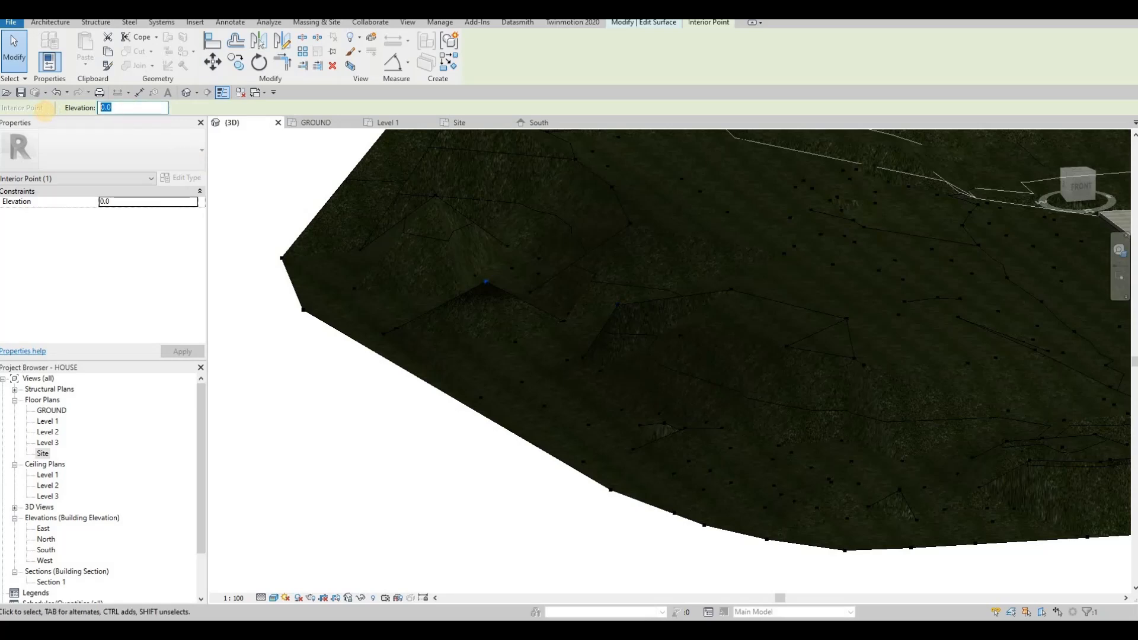
type("-400")
Set the elevation of the neighbouring 600 interior point on the west slope to -400.
left_click(615, 306)
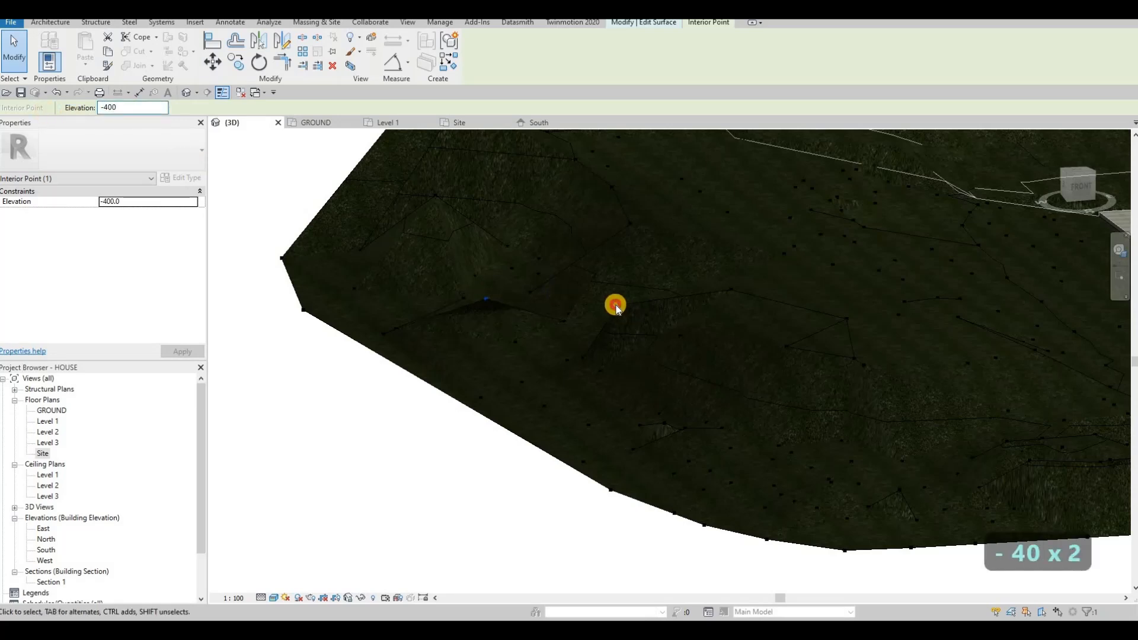
left_click(112, 109)
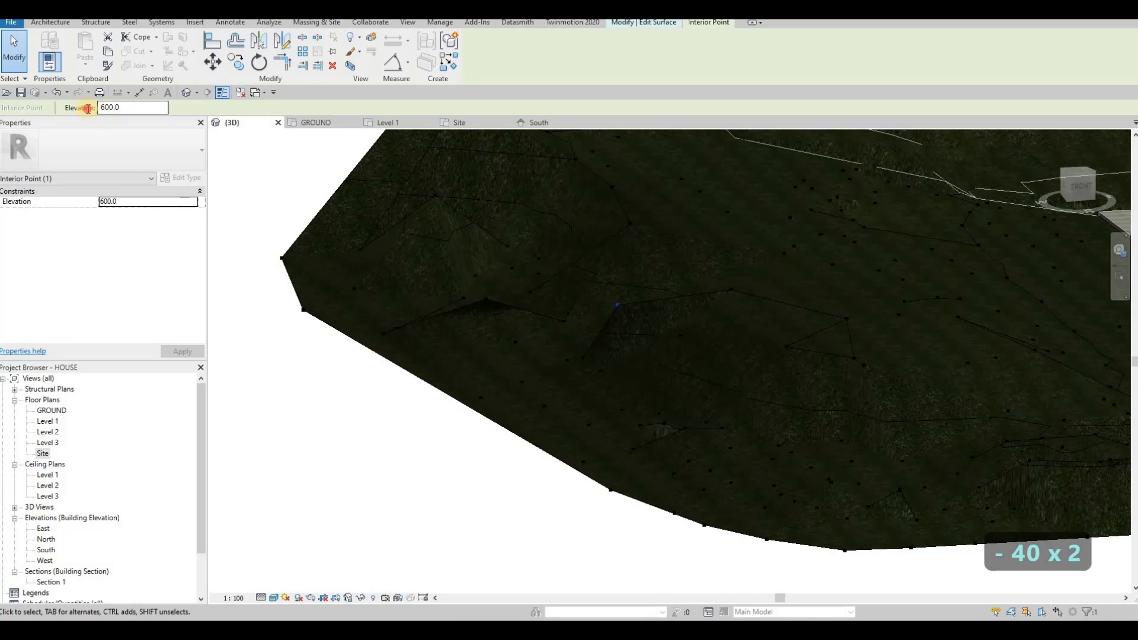
type("-400")
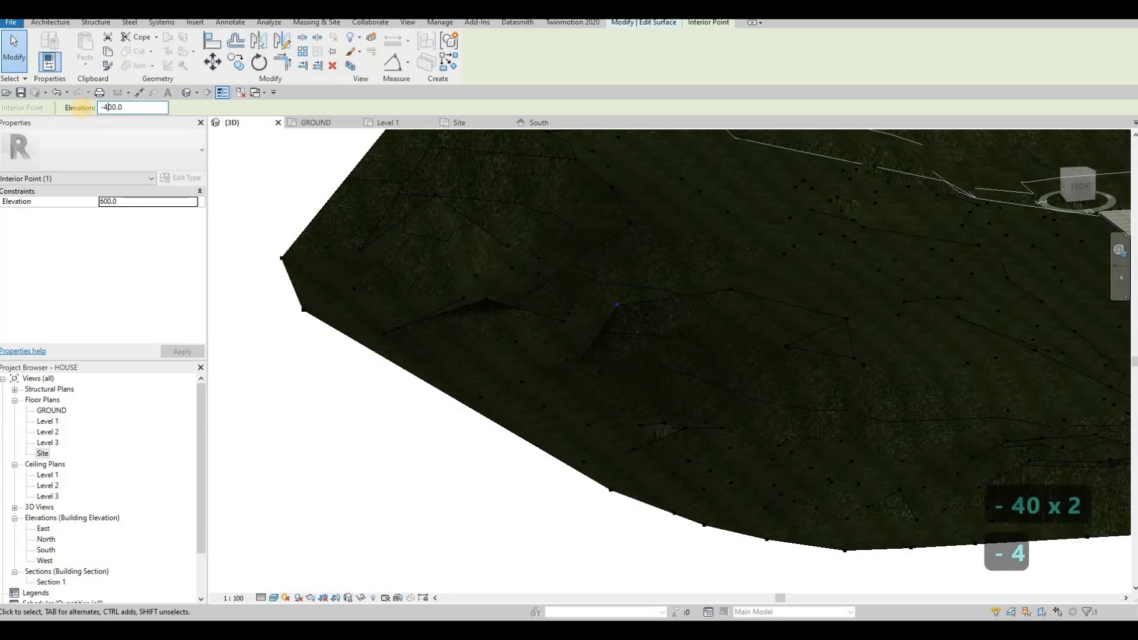
key("BackSpace")
key("BackSpace")
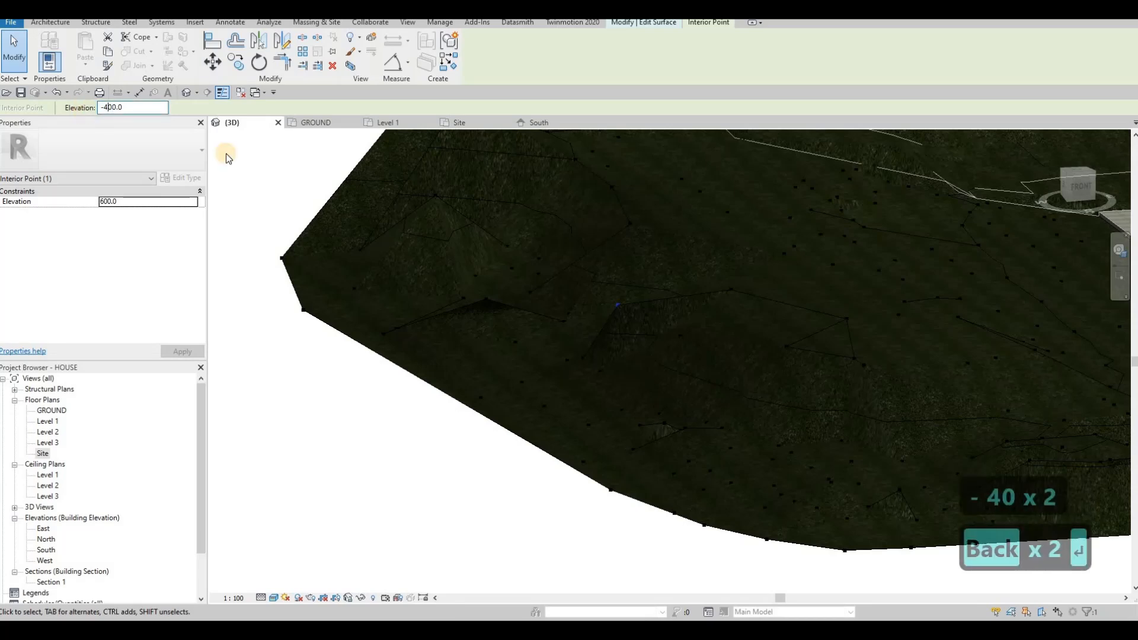
key("Return")
Lower the 800 interior point near the outer west edge to elevation 0, then to -200.
scroll(543, 287, "down", 2)
middle_click_drag(543, 287, 504, 262, "shift")
scroll(505, 261, "up", 2)
left_click(504, 262)
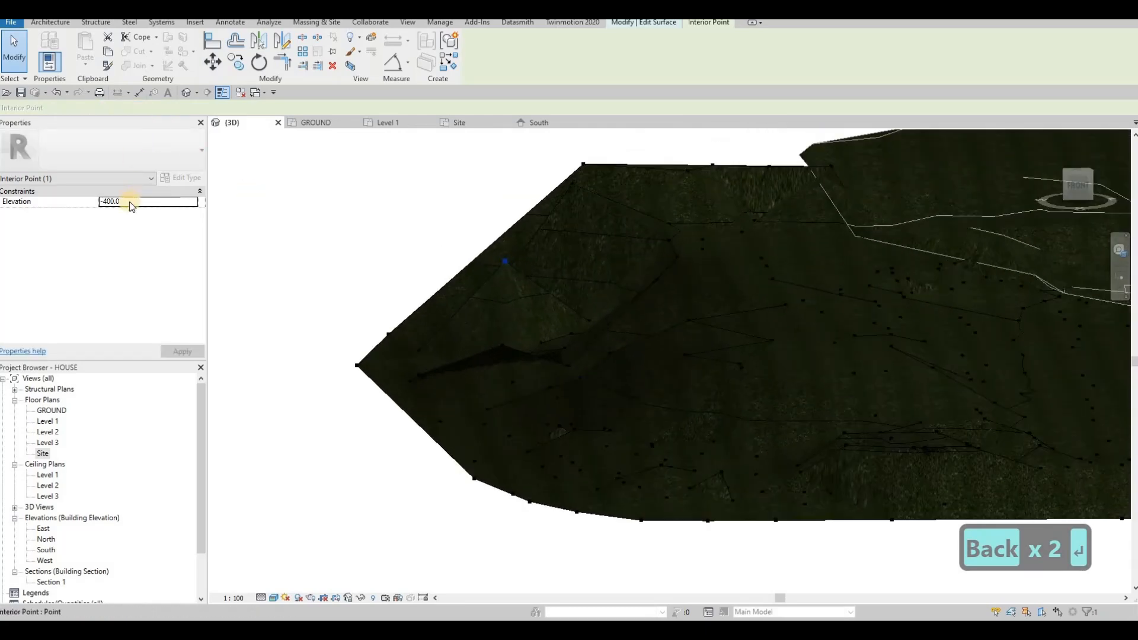
type("0")
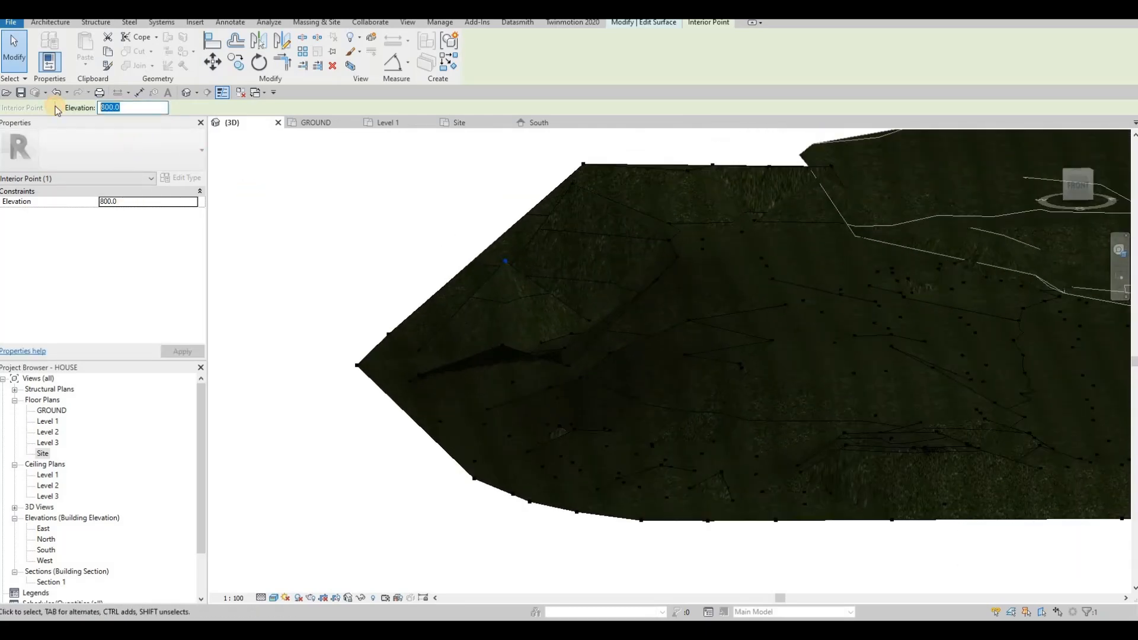
key("Return")
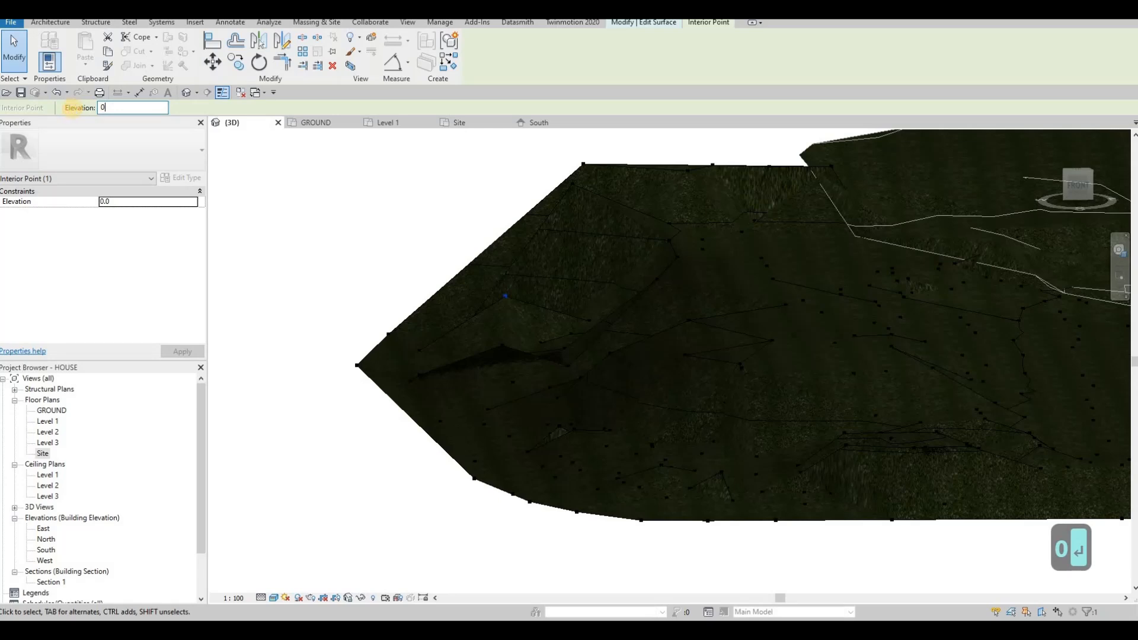
type("-200")
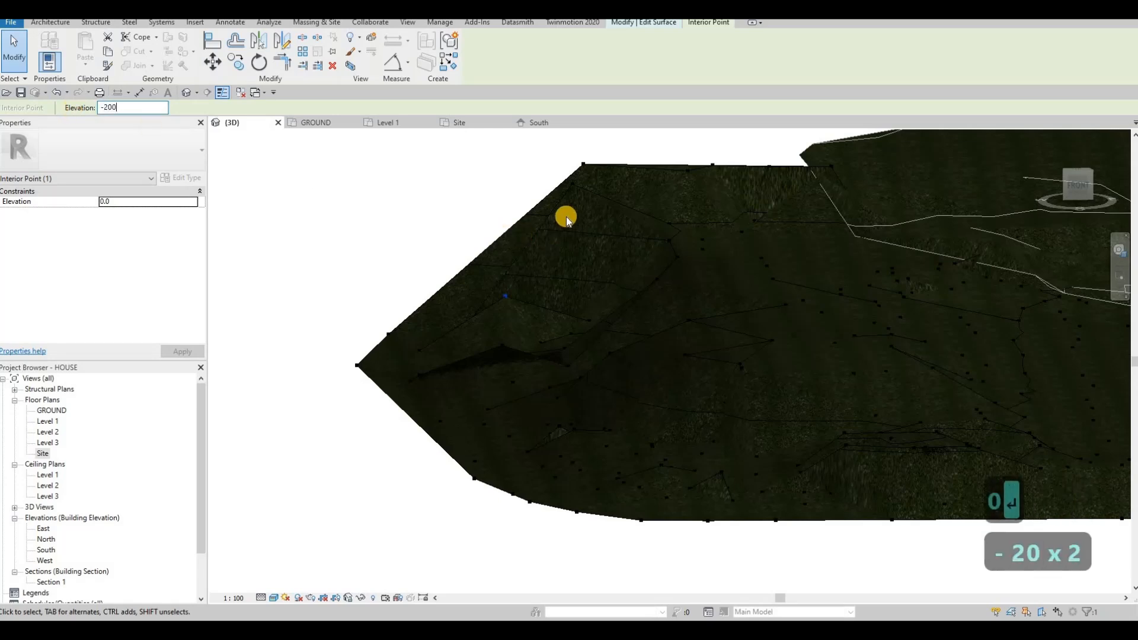
Set the elevation of the 2000 interior point beside the west surface's far rear corner to 800.
left_click(571, 189)
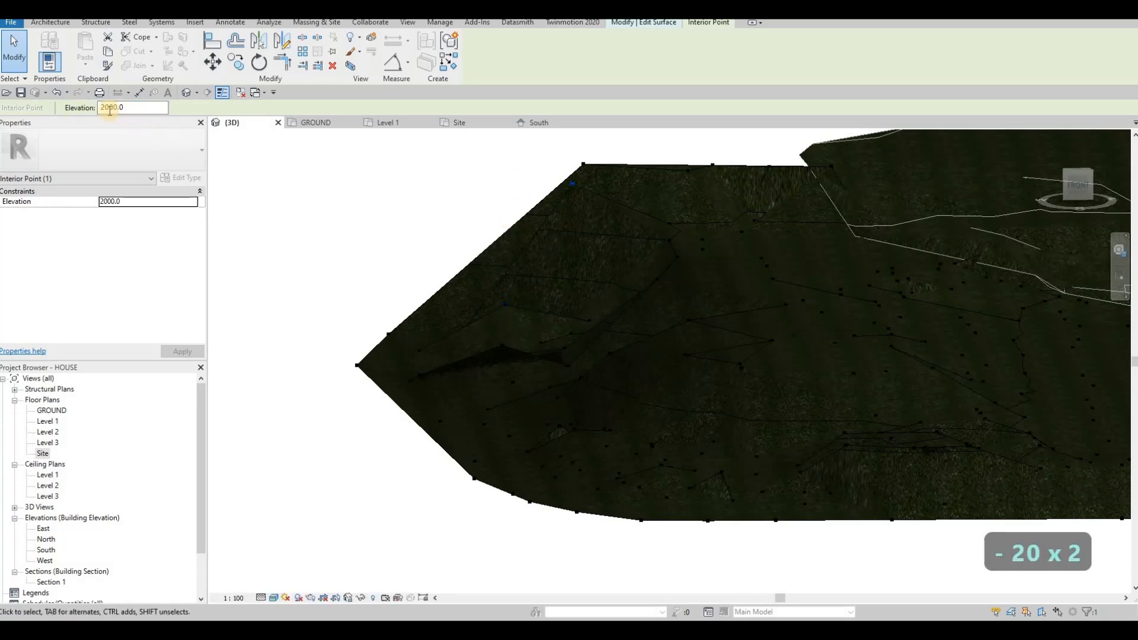
left_click_drag(104, 110, 86, 109)
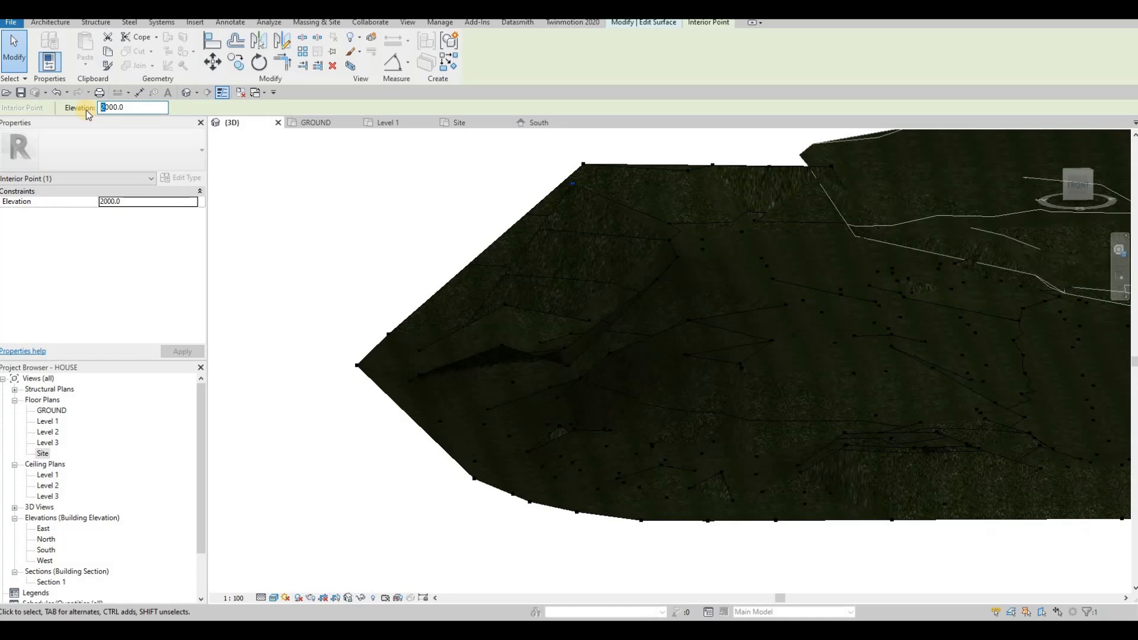
key("BackSpace")
key("Right")
key("BackSpace")
type("8")
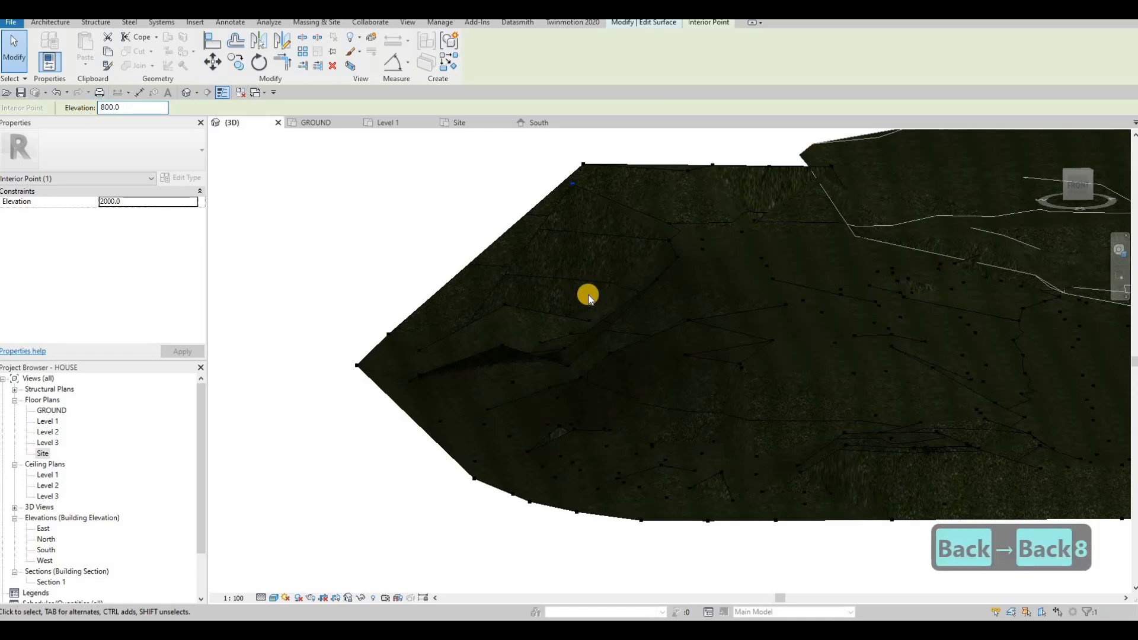
left_click(588, 298)
middle_click_drag(655, 296, 552, 398, "shift")
middle_click_drag(593, 437, 648, 445, "shift")
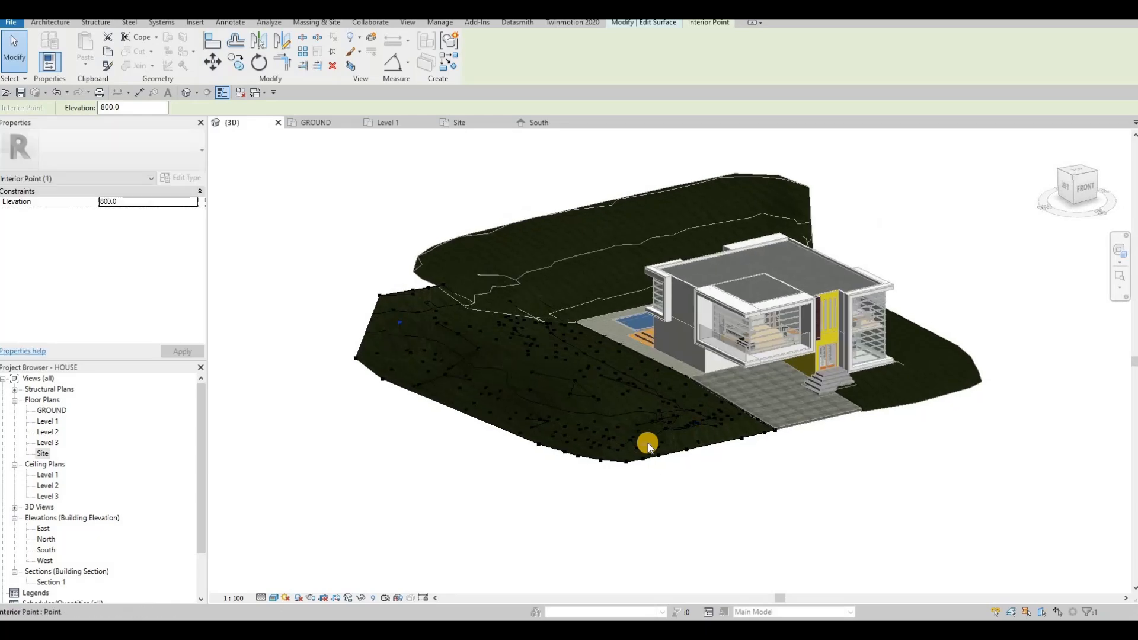
middle_click_drag(551, 535, 485, 508, "shift")
scroll(565, 504, "up", 2)
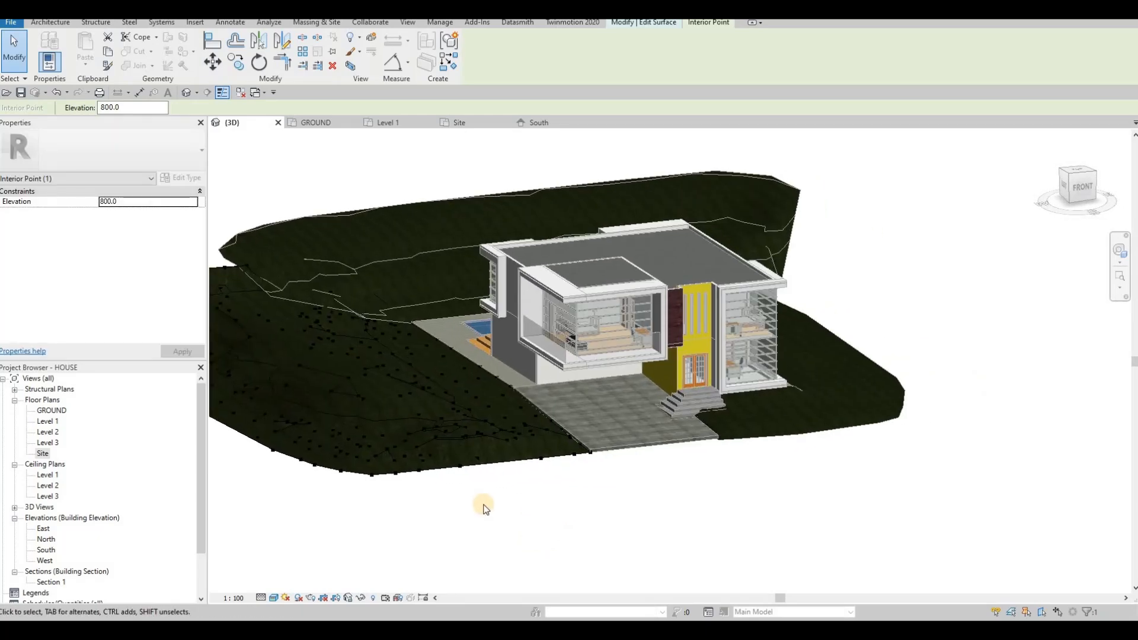
middle_click_drag(597, 502, 655, 508)
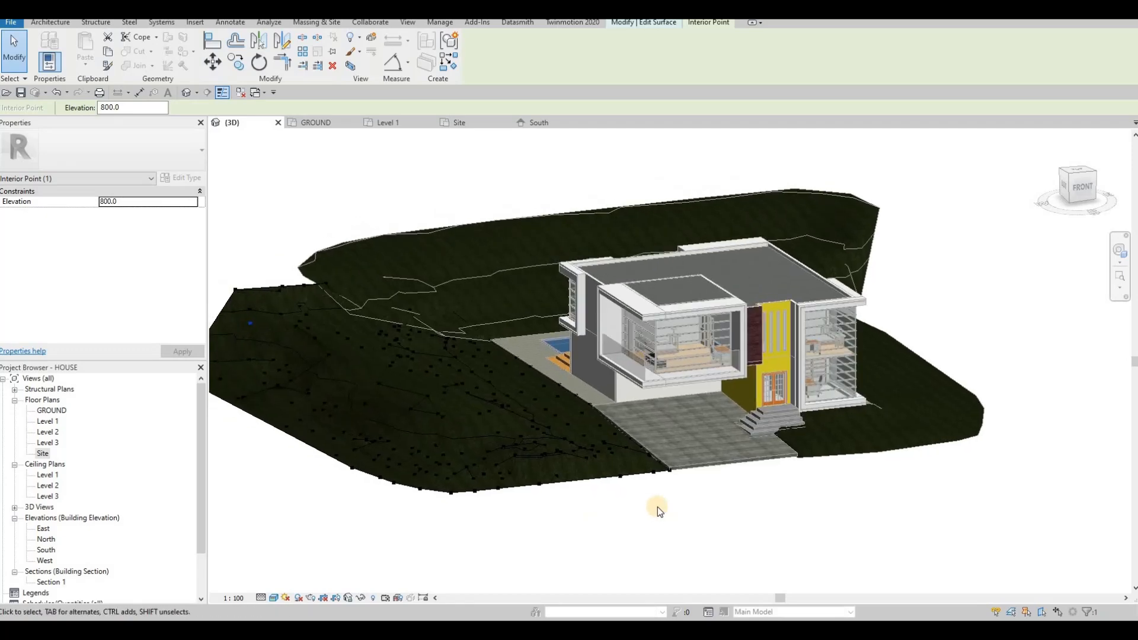